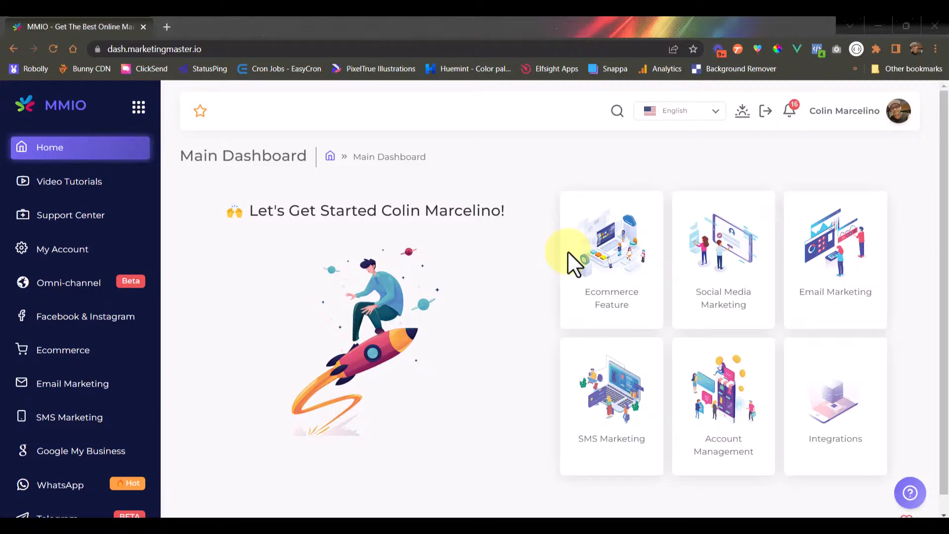
Open the Movies flow for editing from the Facebook & Instagram Chatbot Flow Builder's list of flows.
{"action": "left_click", "coordinate": [119, 322]}
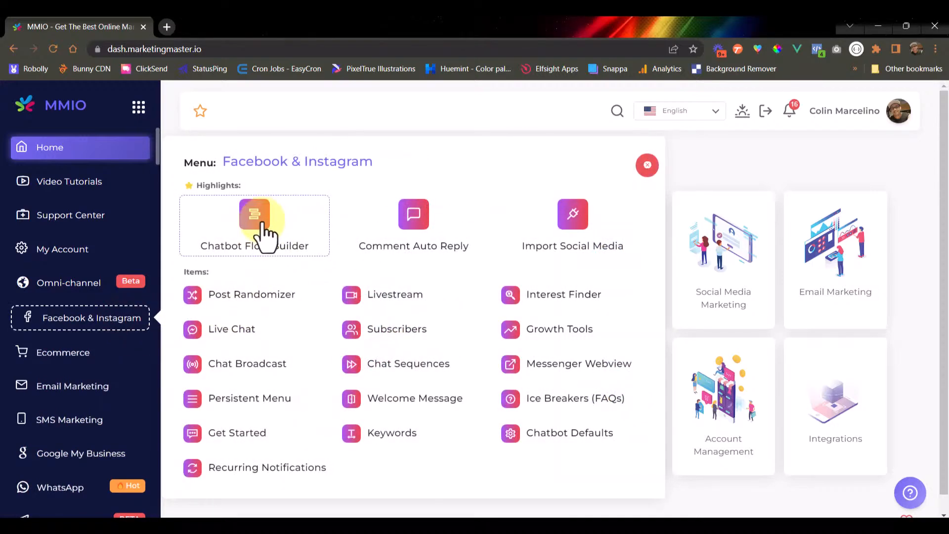
{"action": "left_click", "coordinate": [262, 232]}
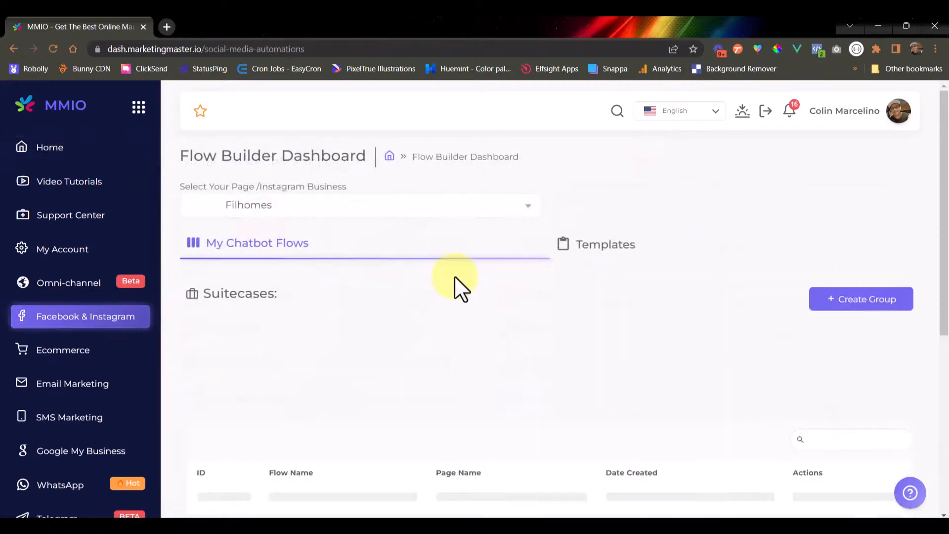
{"action": "scroll", "coordinate": [543, 283], "scroll_direction": "down", "scroll_amount": 4}
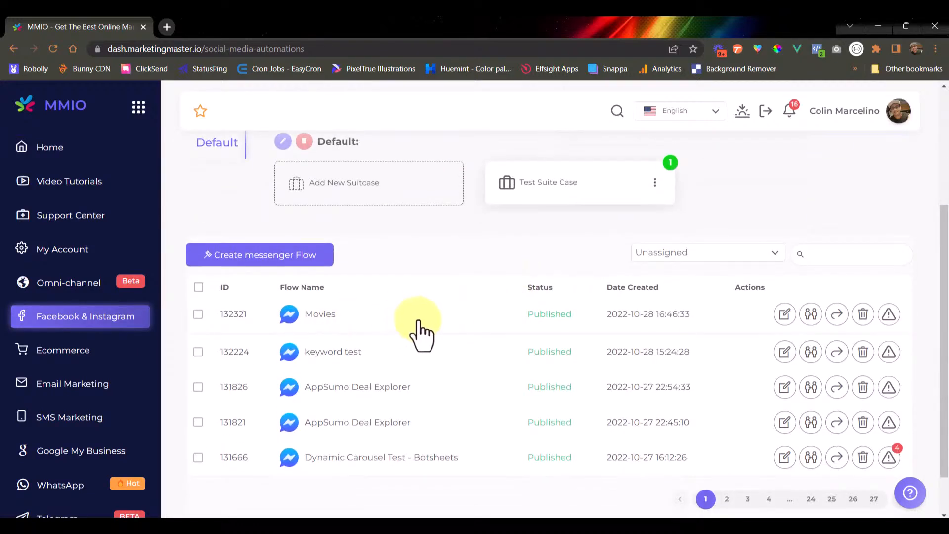
{"action": "left_click", "coordinate": [783, 314]}
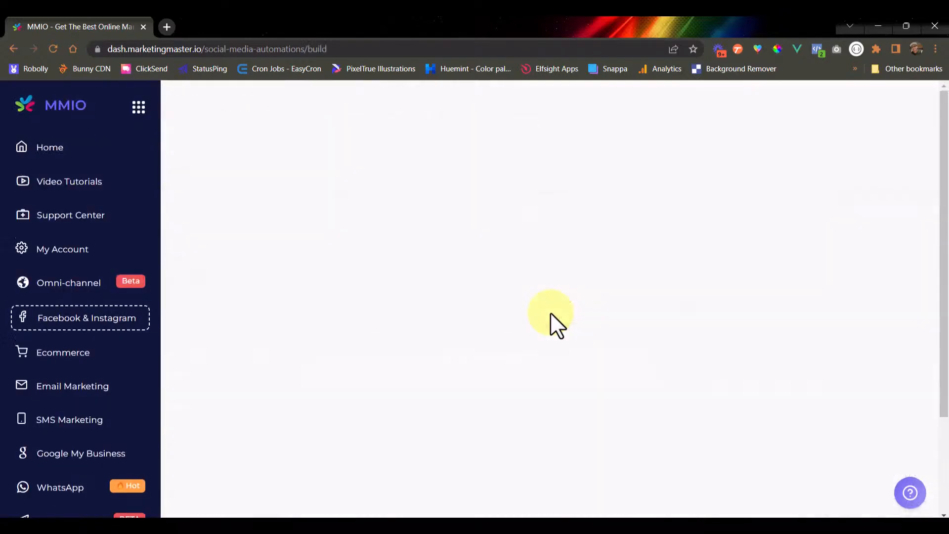
Examine the Movies flow's layout, focusing on the dynamic carousel element and its connections to the function elements.
{"action": "scroll", "coordinate": [484, 329], "scroll_direction": "down", "scroll_amount": 4}
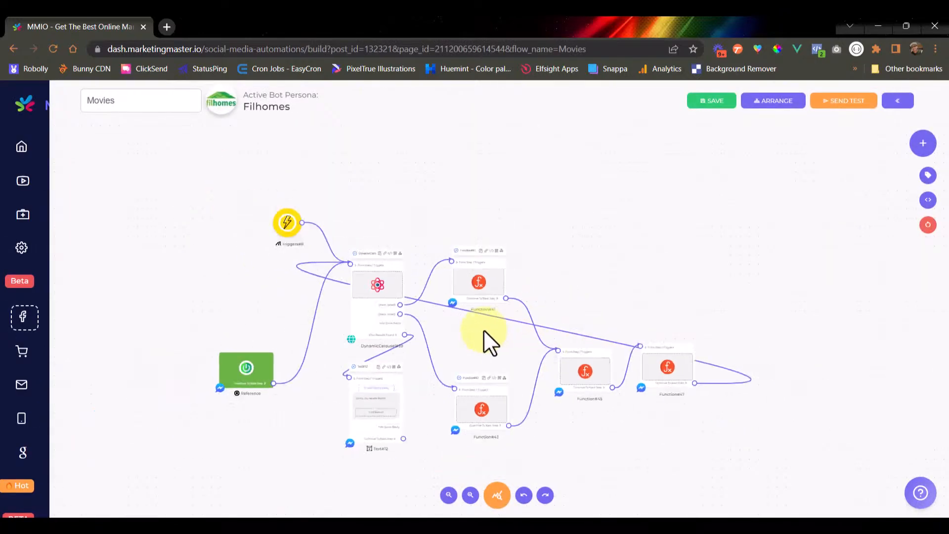
{"action": "left_click_drag", "start_coordinate": [478, 332], "coordinate": [506, 352]}
{"action": "scroll", "coordinate": [420, 303], "scroll_direction": "up", "scroll_amount": 2}
{"action": "scroll", "coordinate": [419, 302], "scroll_direction": "up", "scroll_amount": 5}
{"action": "left_click_drag", "start_coordinate": [423, 303], "coordinate": [435, 254]}
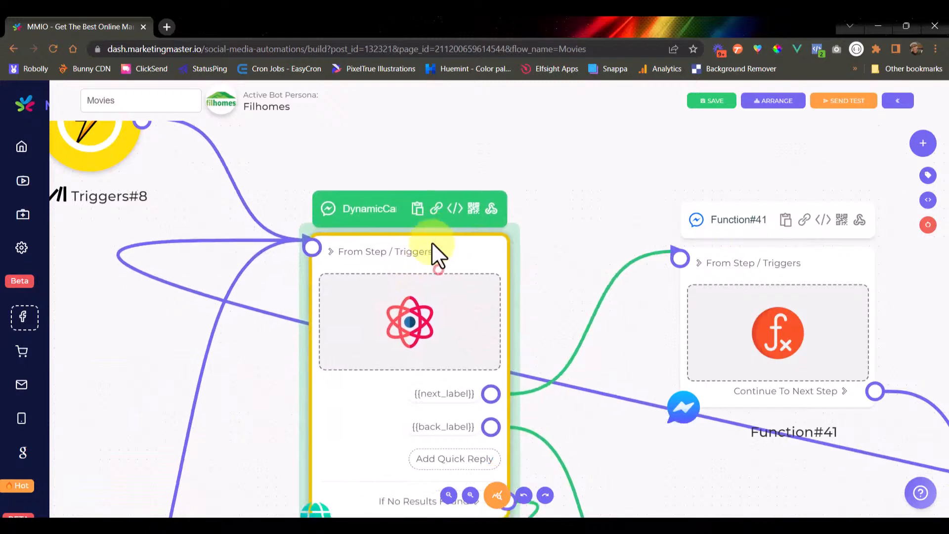
{"action": "scroll", "coordinate": [435, 254], "scroll_direction": "down", "scroll_amount": 5}
{"action": "left_click_drag", "start_coordinate": [503, 200], "coordinate": [444, 210]}
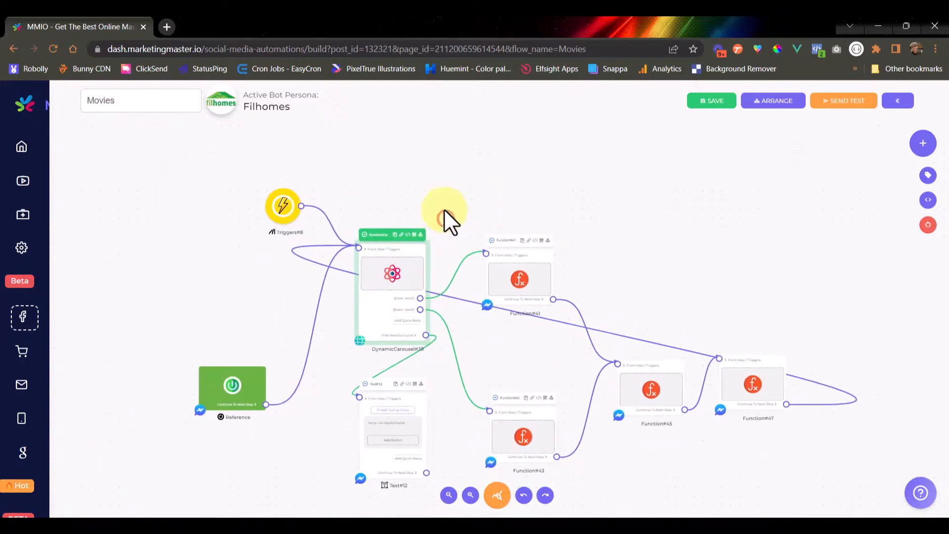
{"action": "left_click_drag", "start_coordinate": [415, 247], "coordinate": [417, 237]}
{"action": "scroll", "coordinate": [399, 261], "scroll_direction": "up", "scroll_amount": 4}
{"action": "scroll", "coordinate": [397, 259], "scroll_direction": "down", "scroll_amount": 5}
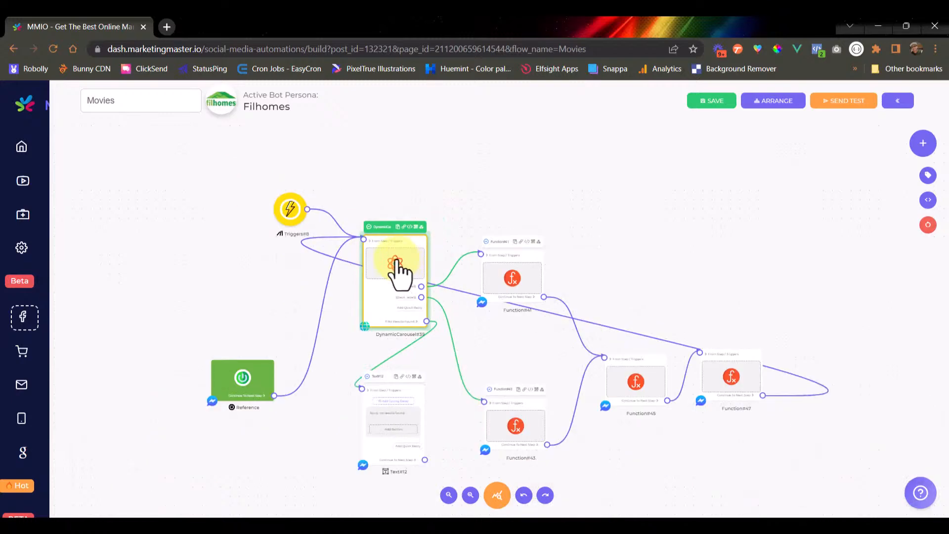
Review the dynamic carousel's setup from its HTTP Request source to its item values, testing the request, and cancel without saving.
{"action": "double_click", "coordinate": [396, 258]}
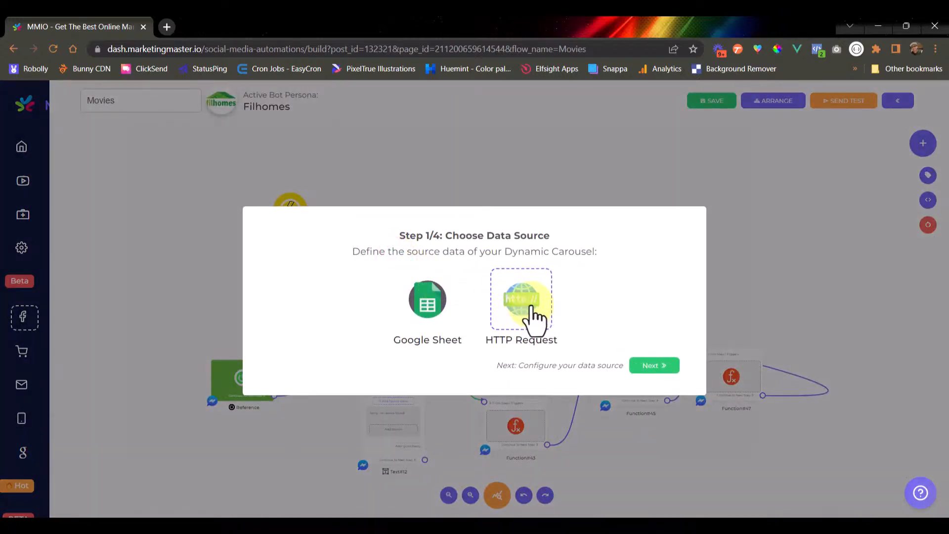
{"action": "left_click", "coordinate": [660, 366]}
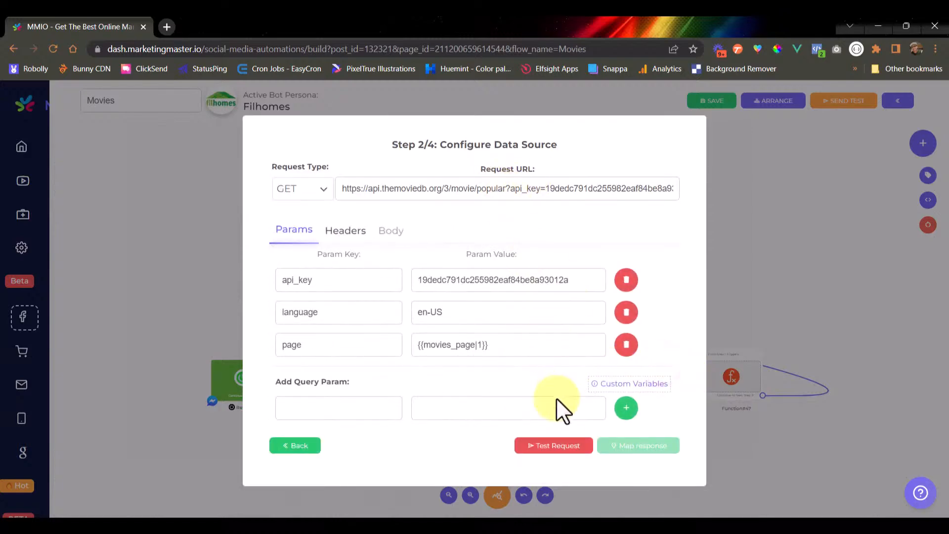
{"action": "left_click", "coordinate": [559, 447]}
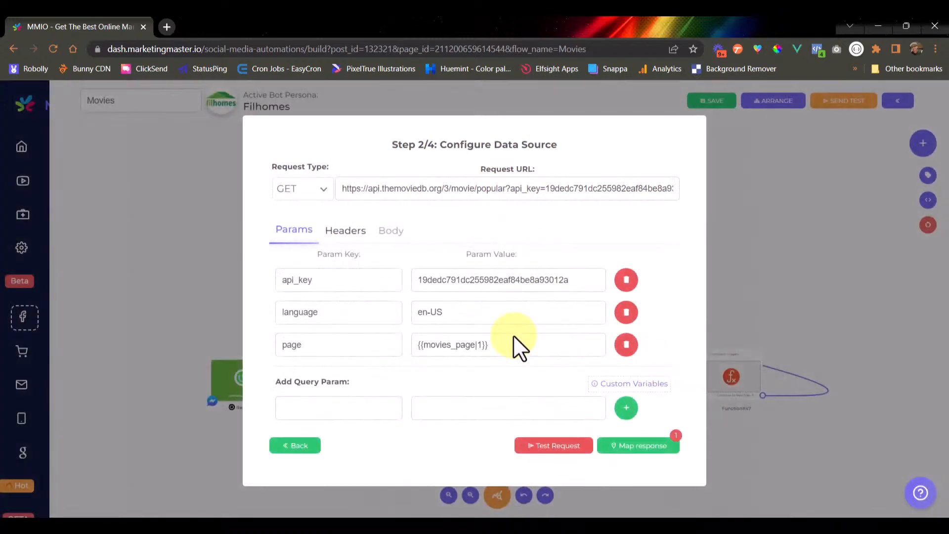
{"action": "left_click", "coordinate": [617, 445]}
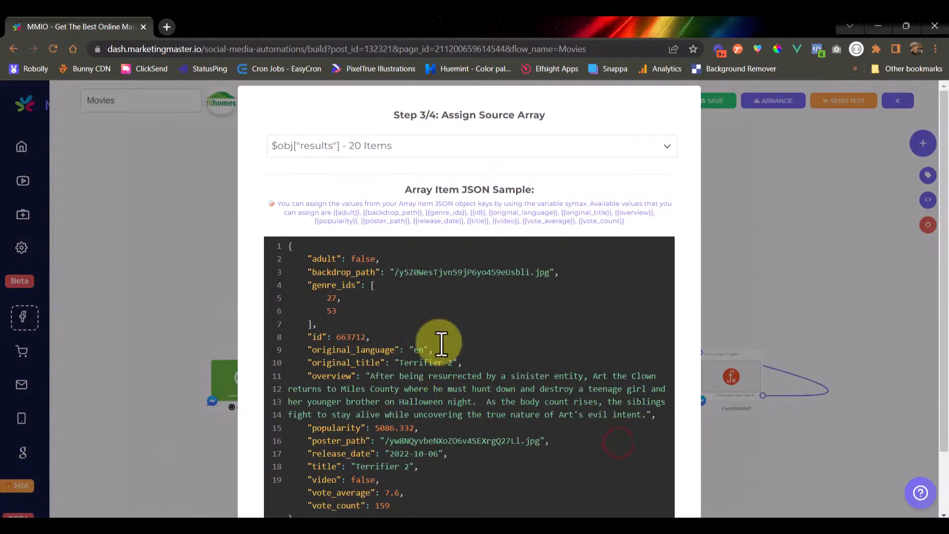
{"action": "scroll", "coordinate": [475, 346], "scroll_direction": "down", "scroll_amount": 2}
{"action": "left_click", "coordinate": [654, 476]}
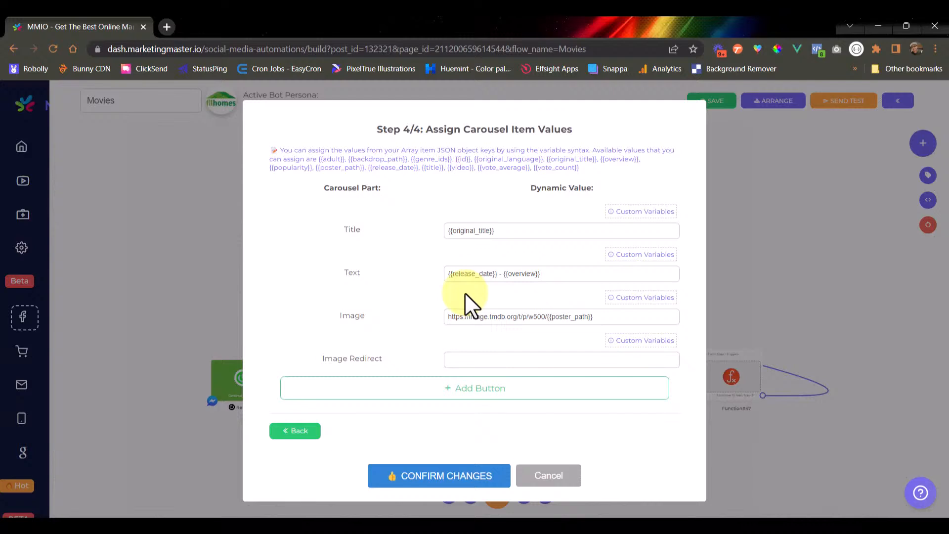
{"action": "left_click", "coordinate": [554, 483]}
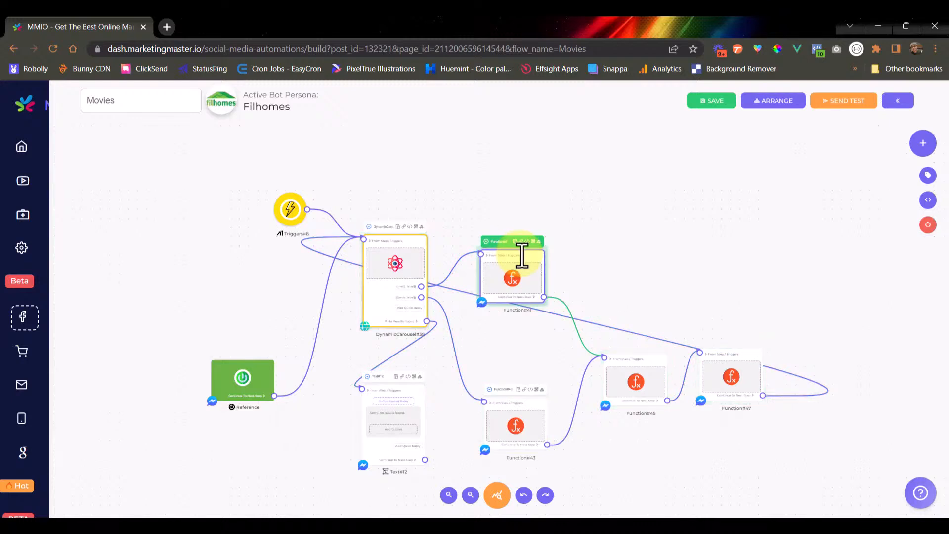
Reopen the dynamic carousel's HTTP request configuration and examine its request URL.
{"action": "left_click", "coordinate": [417, 238]}
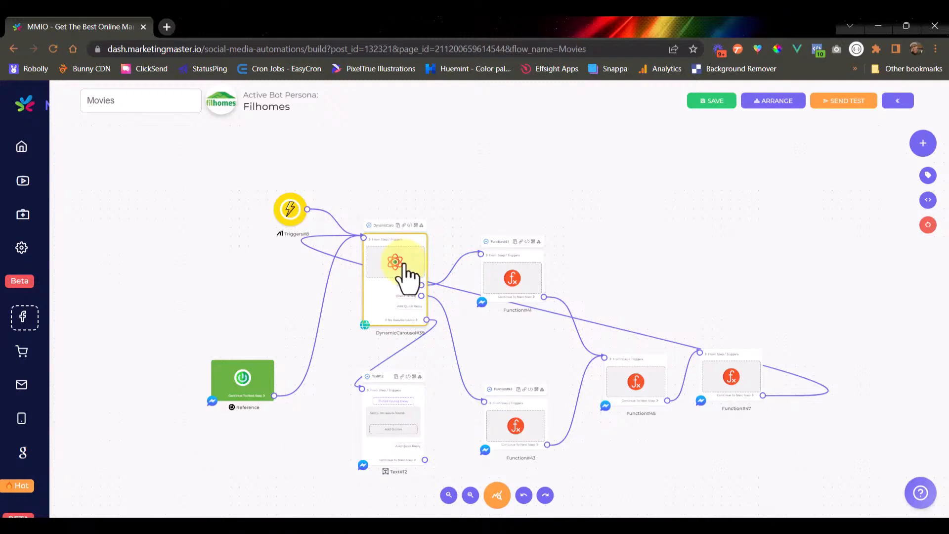
{"action": "left_click", "coordinate": [403, 263]}
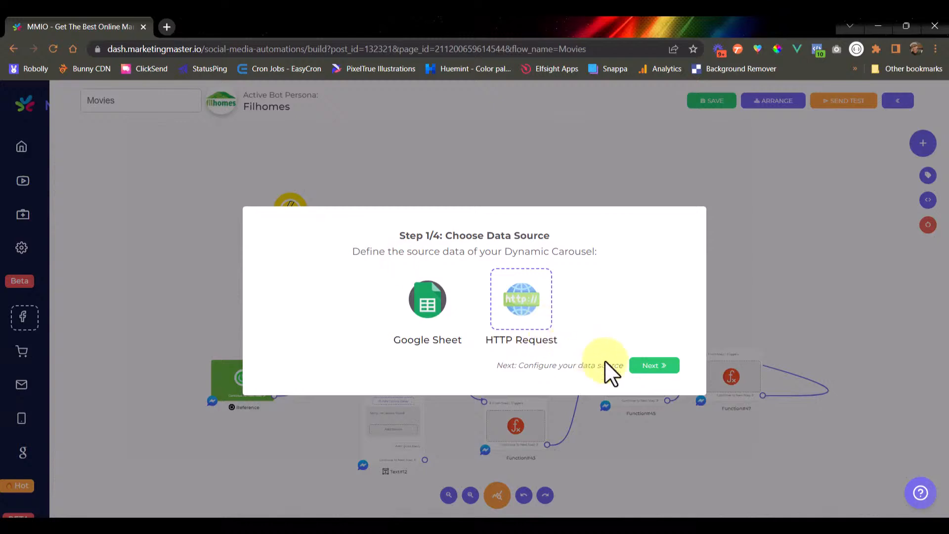
{"action": "left_click", "coordinate": [647, 365]}
{"action": "left_click", "coordinate": [439, 187]}
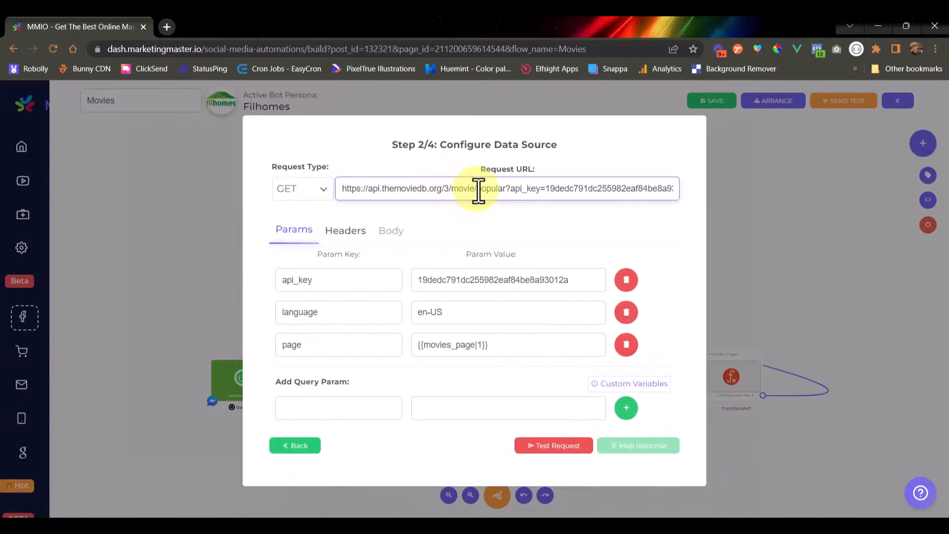
{"action": "left_click", "coordinate": [482, 209]}
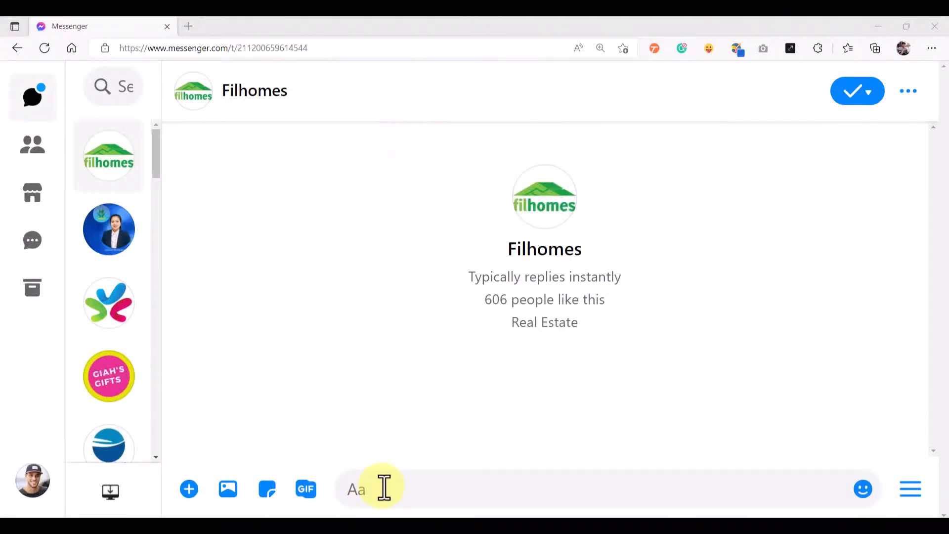
Switch to the Filhomes chat in Messenger and send the keyword "movies" to trigger the chatbot flow.
{"action": "left_click", "coordinate": [389, 487]}
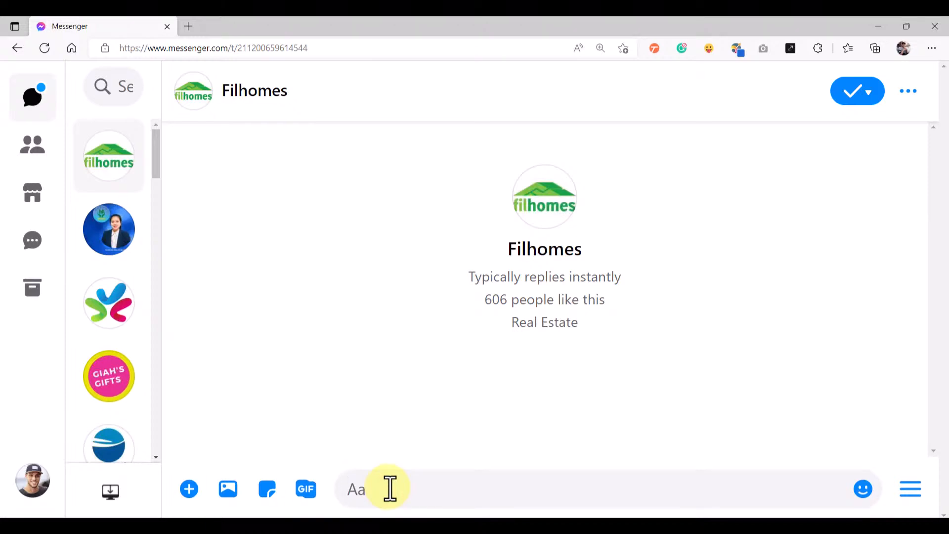
{"action": "type", "text": "movies"}
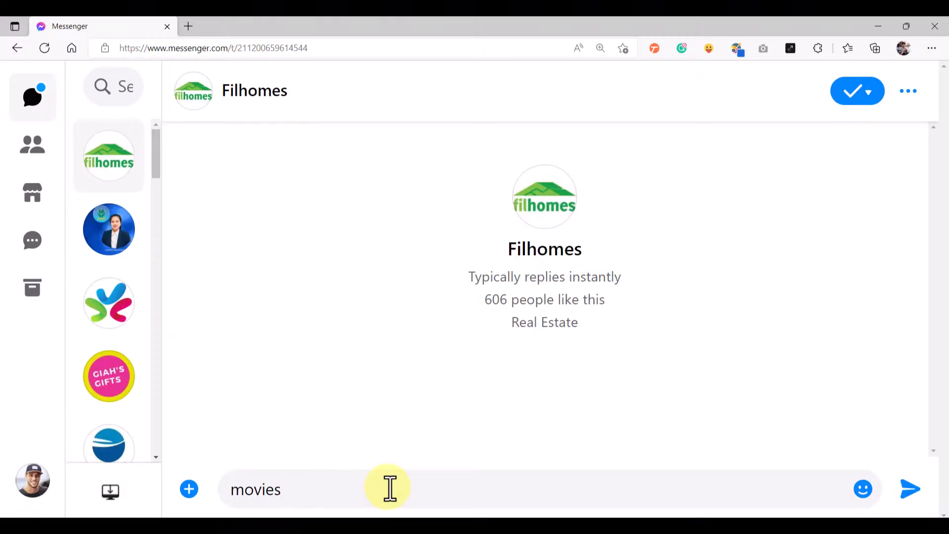
{"action": "key", "text": "Return"}
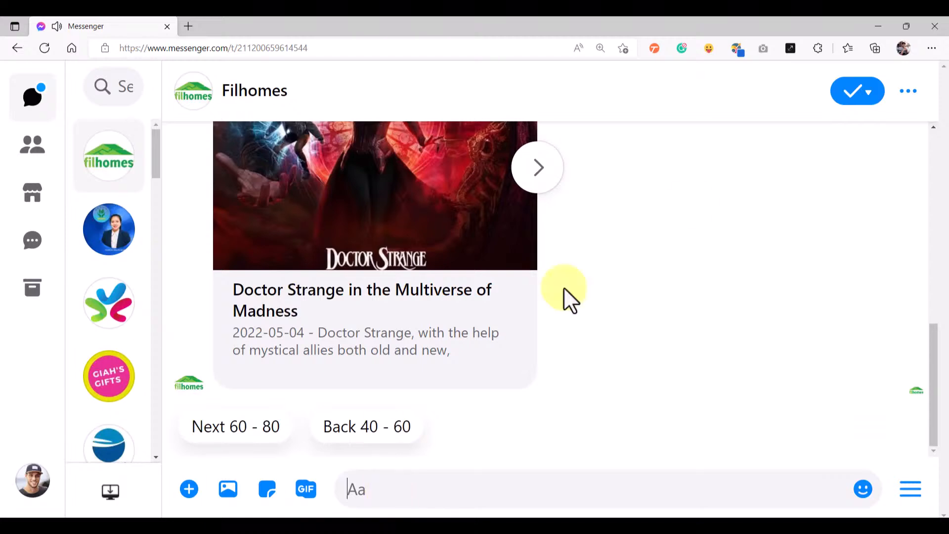
Look through the chatbot's movie carousel card by card up to its last card.
{"action": "scroll", "coordinate": [621, 279], "scroll_direction": "up", "scroll_amount": 4}
{"action": "scroll", "coordinate": [583, 299], "scroll_direction": "down", "scroll_amount": 3}
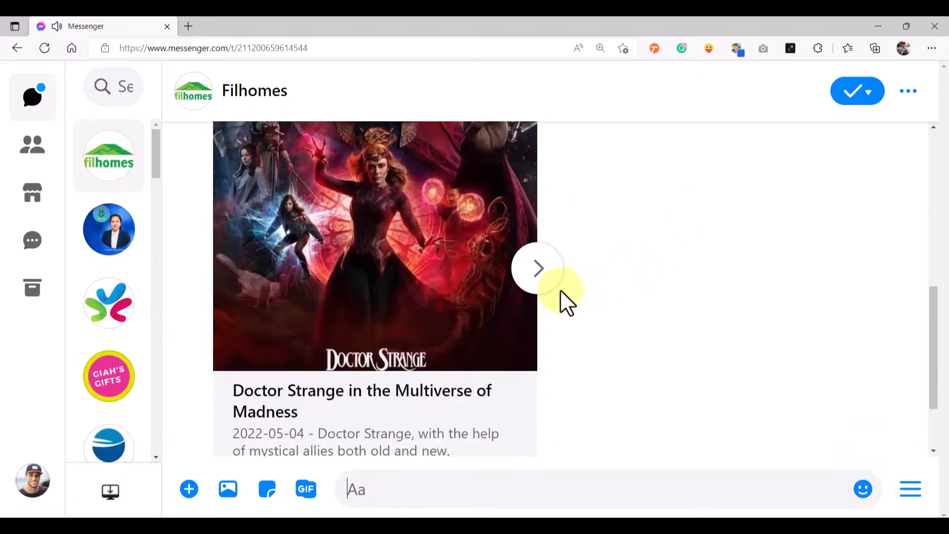
{"action": "left_click", "coordinate": [540, 270]}
{"action": "left_click", "coordinate": [540, 270]}
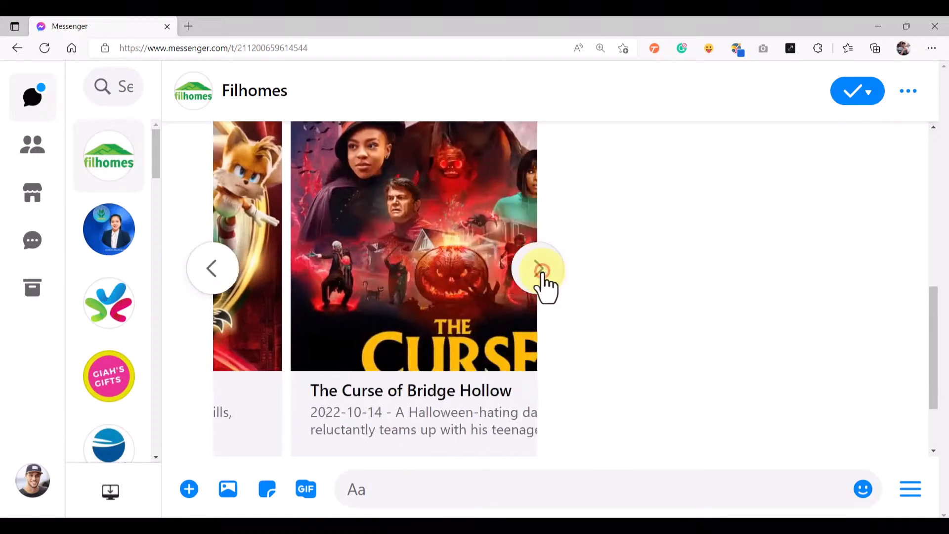
{"action": "left_click", "coordinate": [540, 270]}
{"action": "left_click", "coordinate": [540, 270]}
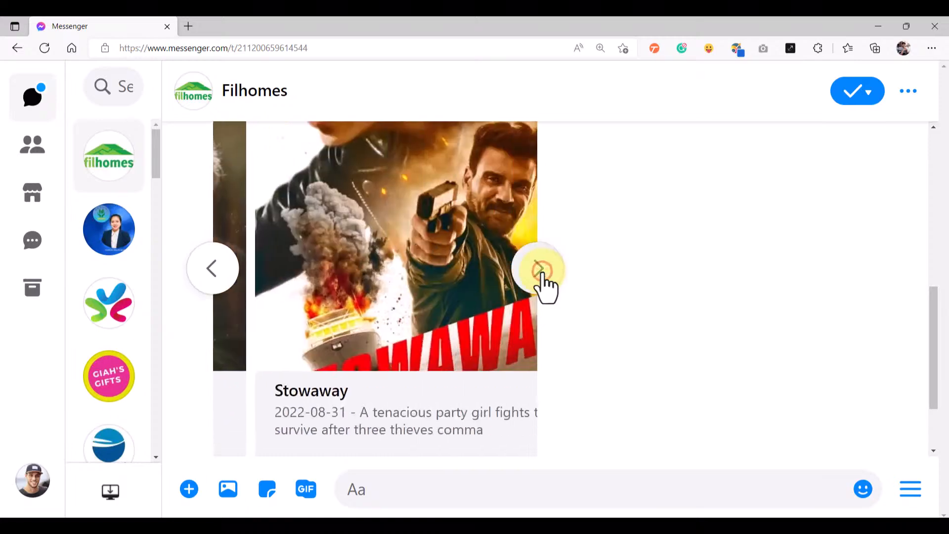
{"action": "left_click", "coordinate": [539, 271]}
{"action": "left_click", "coordinate": [540, 270]}
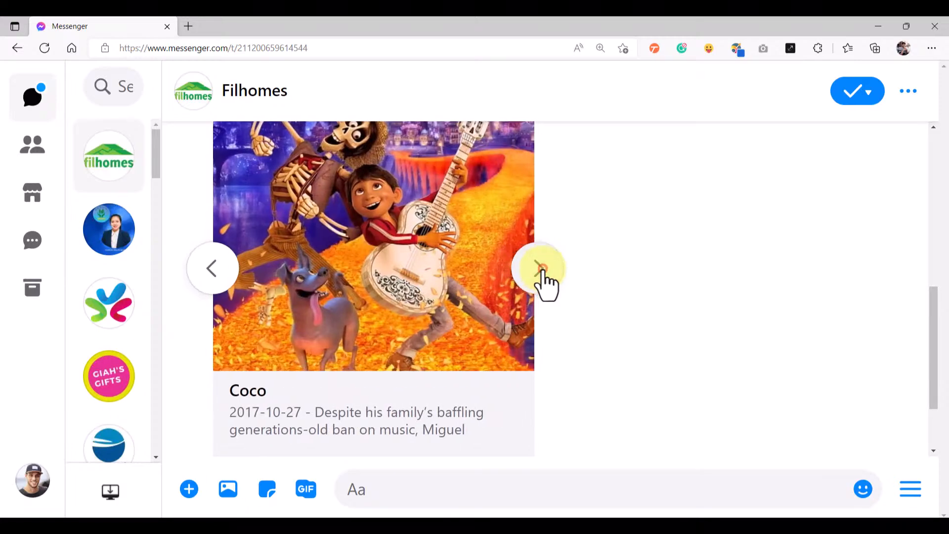
{"action": "left_click", "coordinate": [540, 274]}
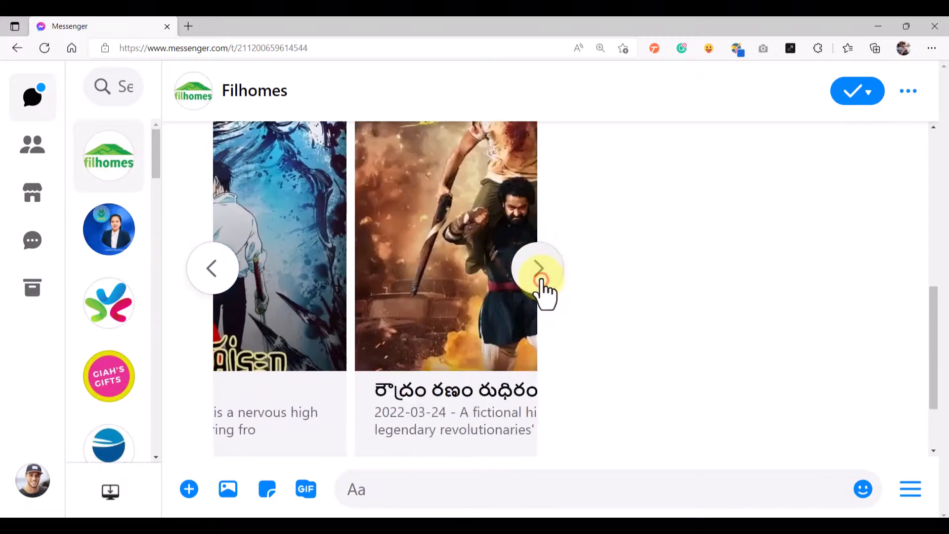
{"action": "left_click", "coordinate": [540, 272]}
{"action": "left_click", "coordinate": [541, 271]}
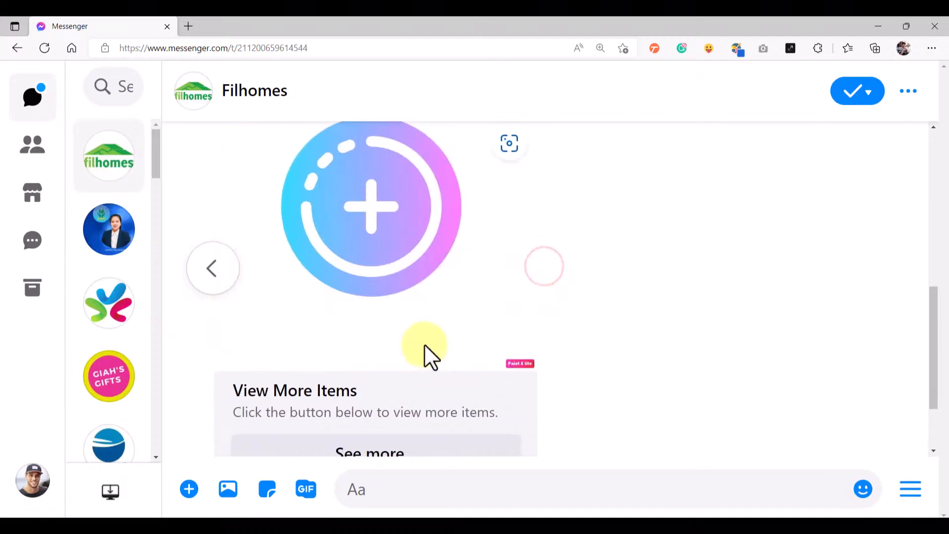
Request more movies from the View More Items card and go to the newly sent carousel.
{"action": "scroll", "coordinate": [395, 405], "scroll_direction": "down", "scroll_amount": 2}
{"action": "scroll", "coordinate": [588, 310], "scroll_direction": "down", "scroll_amount": 1}
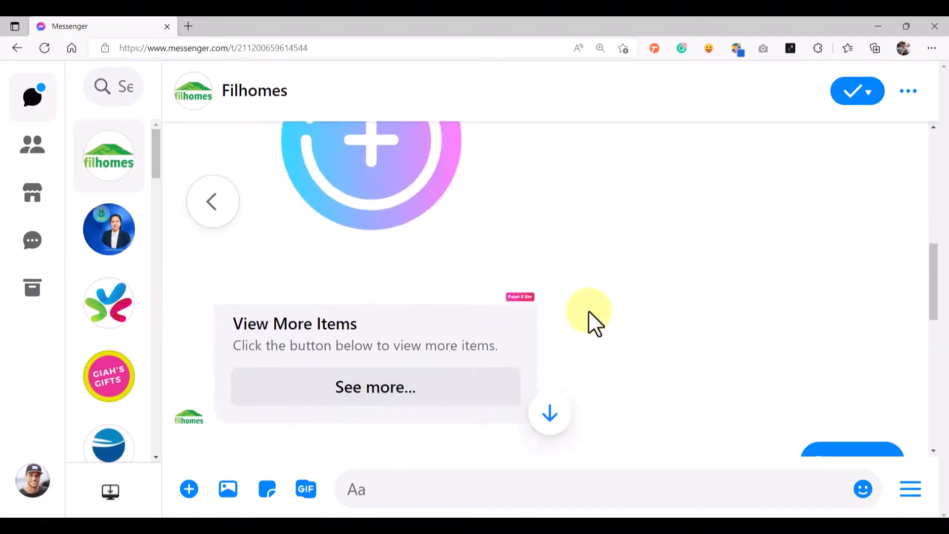
{"action": "scroll", "coordinate": [589, 311], "scroll_direction": "down", "scroll_amount": 10}
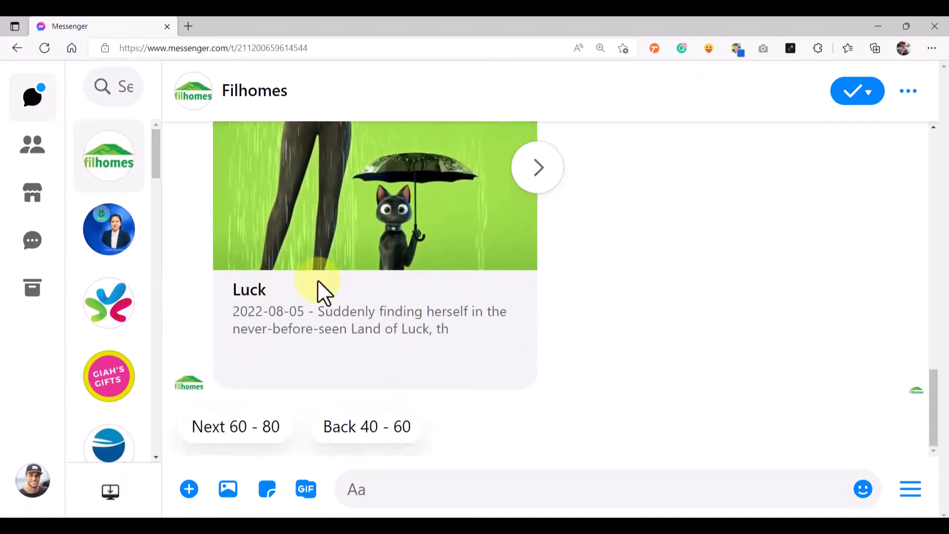
Look through the second movie carousel to its View More Items card and request more movies again.
{"action": "scroll", "coordinate": [376, 299], "scroll_direction": "up", "scroll_amount": 2}
{"action": "left_click", "coordinate": [538, 278]}
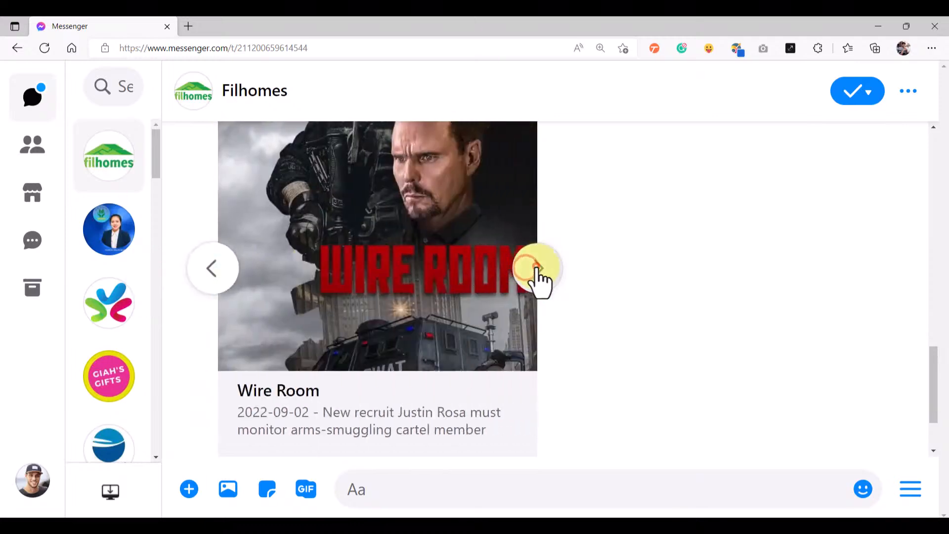
{"action": "left_click", "coordinate": [539, 280]}
{"action": "left_click", "coordinate": [539, 279]}
{"action": "left_click", "coordinate": [539, 280]}
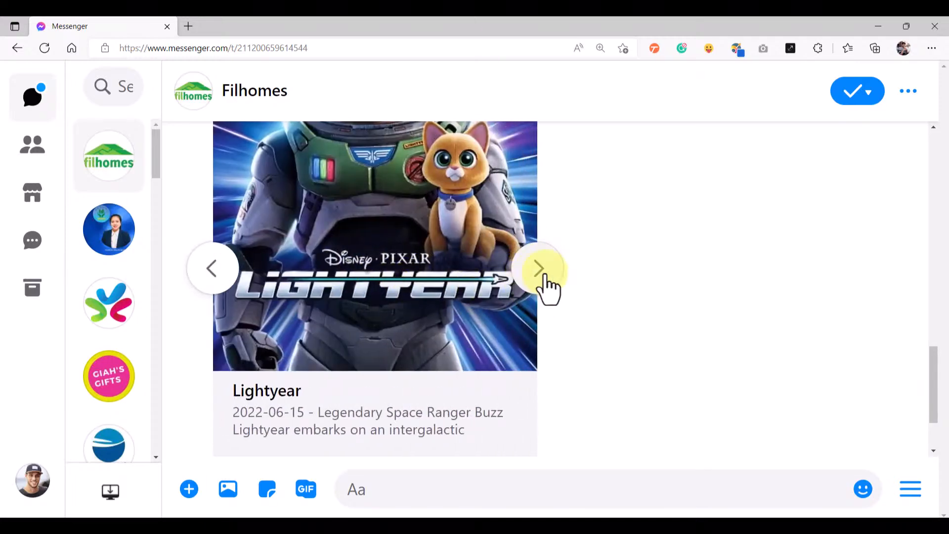
{"action": "left_click", "coordinate": [543, 277]}
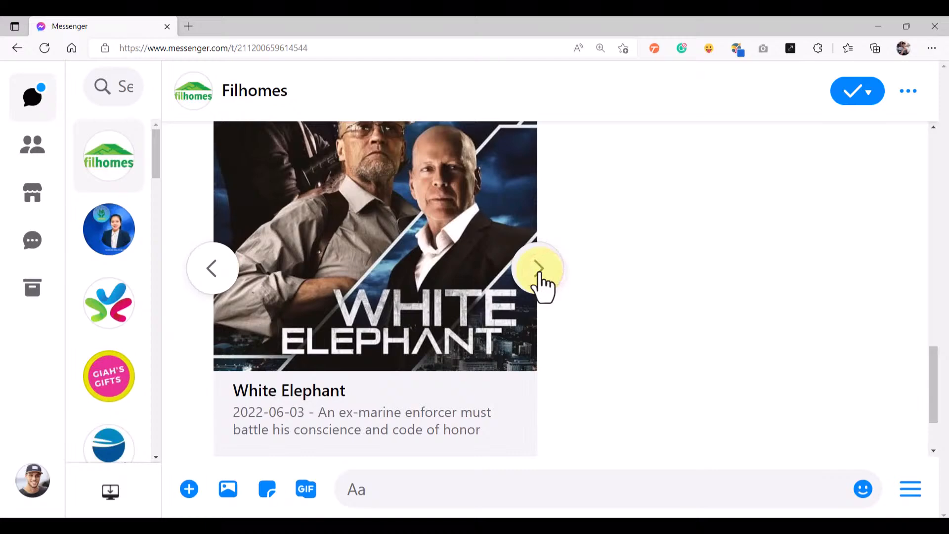
{"action": "left_click", "coordinate": [540, 276]}
{"action": "left_click", "coordinate": [540, 276]}
{"action": "left_click", "coordinate": [540, 276]}
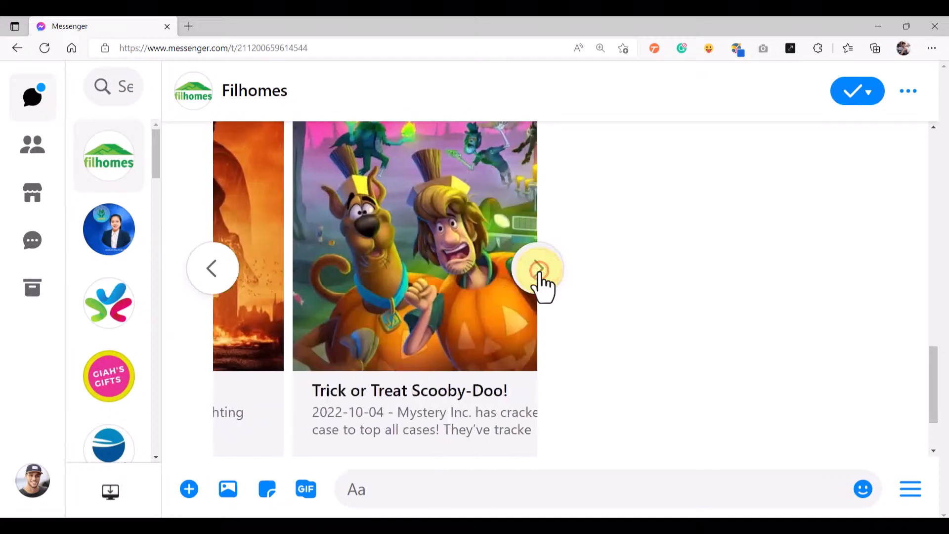
{"action": "left_click", "coordinate": [540, 282]}
{"action": "scroll", "coordinate": [445, 322], "scroll_direction": "down", "scroll_amount": 2}
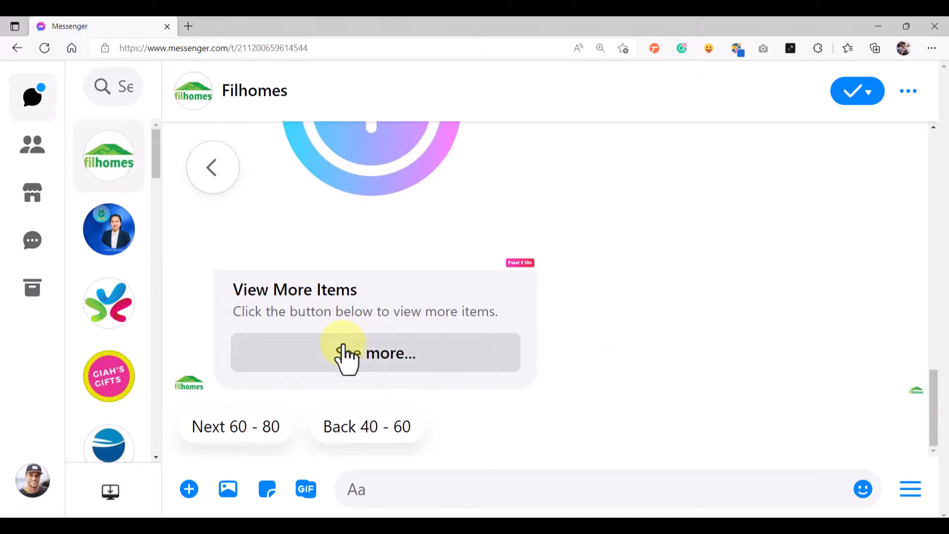
{"action": "left_click", "coordinate": [343, 343]}
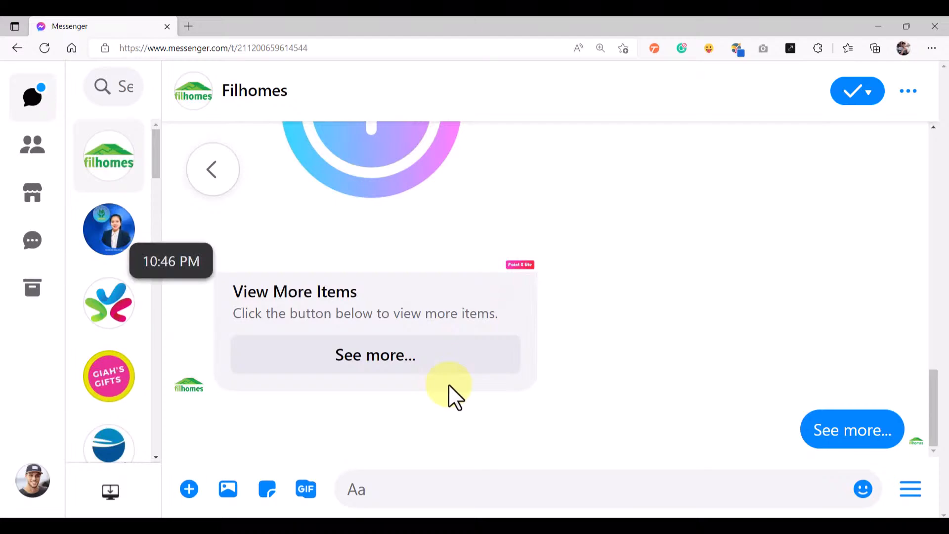
Check both cards of the third movie carousel, End of the Road and Werewolf by Night.
{"action": "scroll", "coordinate": [494, 297], "scroll_direction": "up", "scroll_amount": 3}
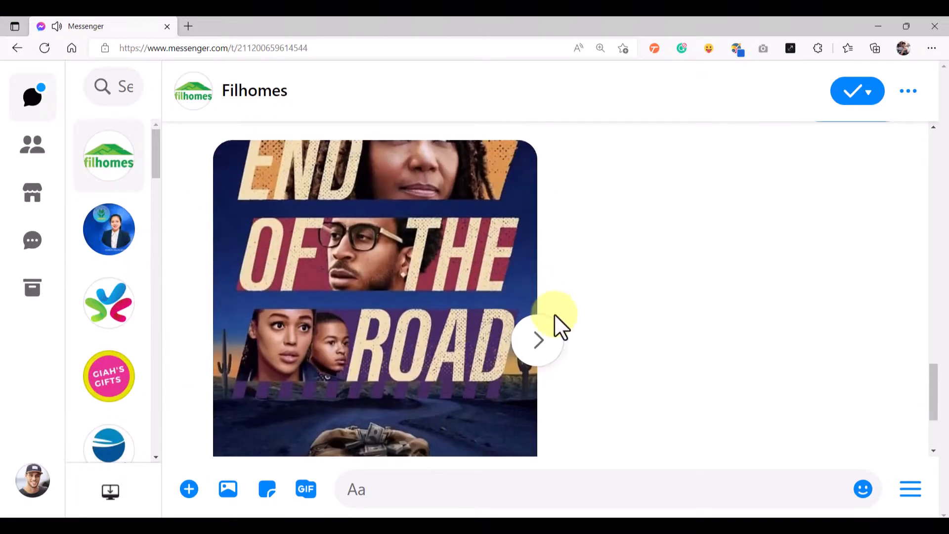
{"action": "left_click", "coordinate": [542, 341]}
{"action": "scroll", "coordinate": [445, 396], "scroll_direction": "down", "scroll_amount": 3}
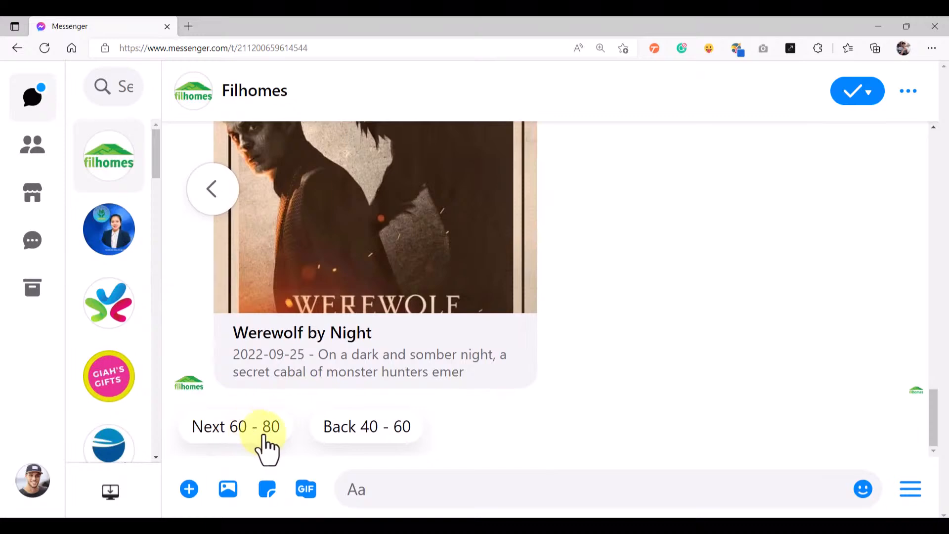
{"action": "left_click", "coordinate": [219, 236]}
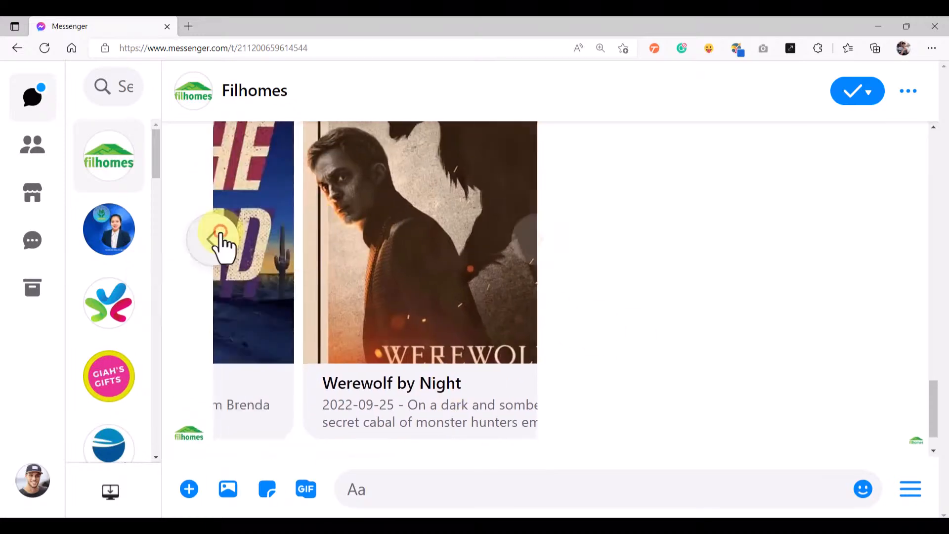
{"action": "left_click", "coordinate": [547, 254]}
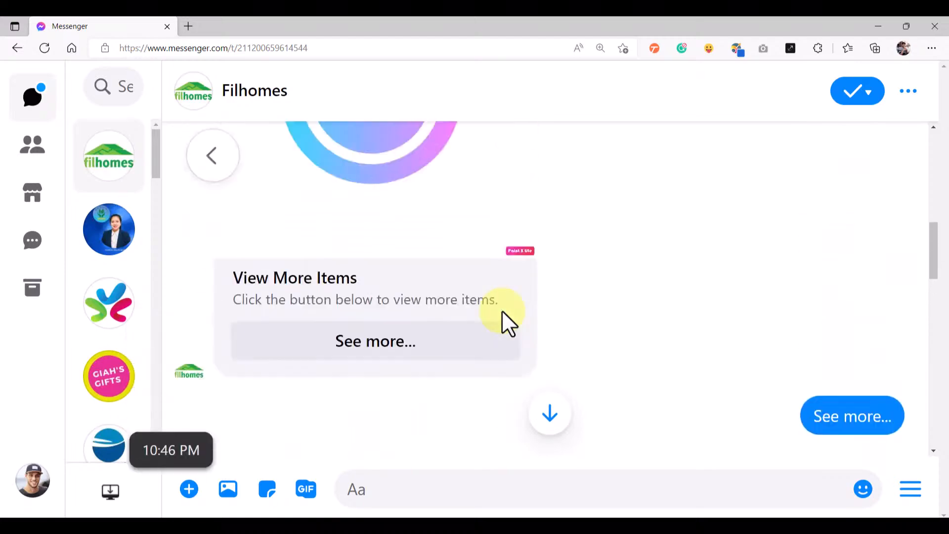
Go to the first movie carousel and look back through its cards from the View More Items card.
{"action": "scroll", "coordinate": [502, 310], "scroll_direction": "down", "scroll_amount": 7}
{"action": "scroll", "coordinate": [247, 258], "scroll_direction": "up", "scroll_amount": 2}
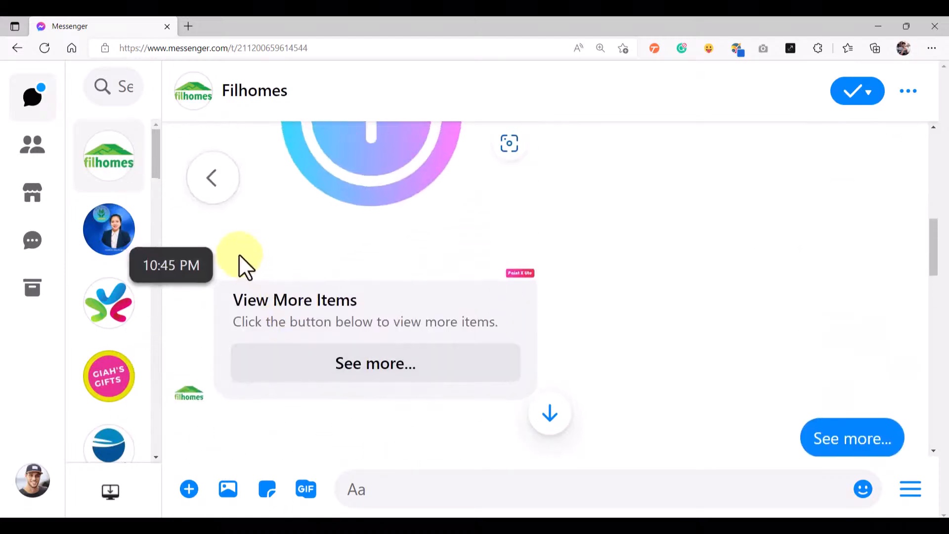
{"action": "left_click", "coordinate": [208, 188]}
{"action": "left_click", "coordinate": [209, 189]}
{"action": "left_click", "coordinate": [208, 188]}
{"action": "left_click", "coordinate": [208, 189]}
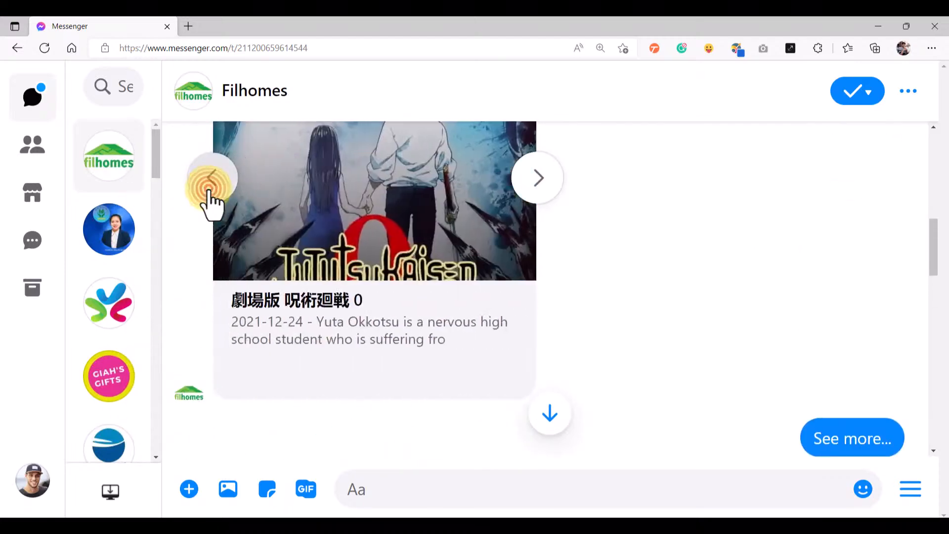
{"action": "left_click", "coordinate": [208, 188]}
{"action": "left_click", "coordinate": [208, 188]}
{"action": "left_click", "coordinate": [208, 188]}
Look back through the cards of the second movie carousel, past Trick or Treat Scooby-Doo!
{"action": "scroll", "coordinate": [242, 254], "scroll_direction": "down", "scroll_amount": 5}
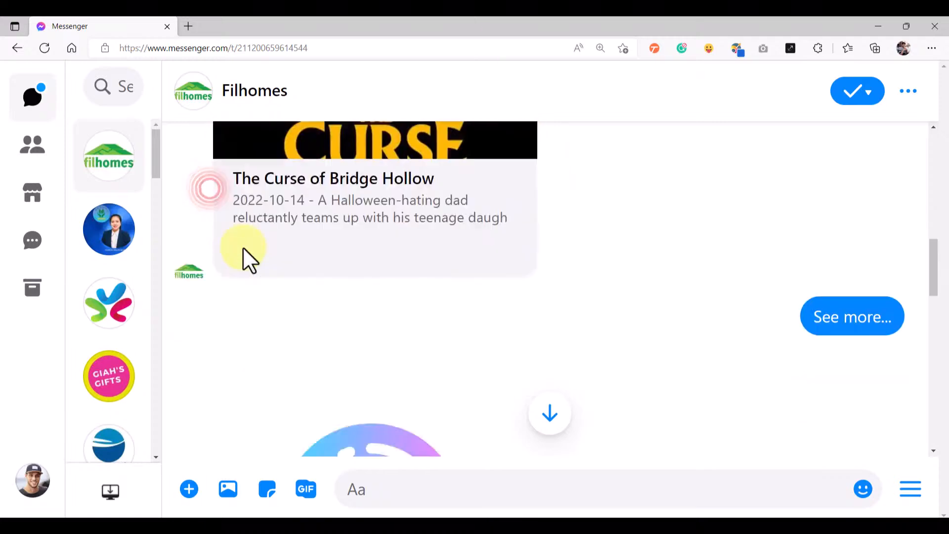
{"action": "scroll", "coordinate": [218, 347], "scroll_direction": "down", "scroll_amount": 3}
{"action": "left_click", "coordinate": [219, 296]}
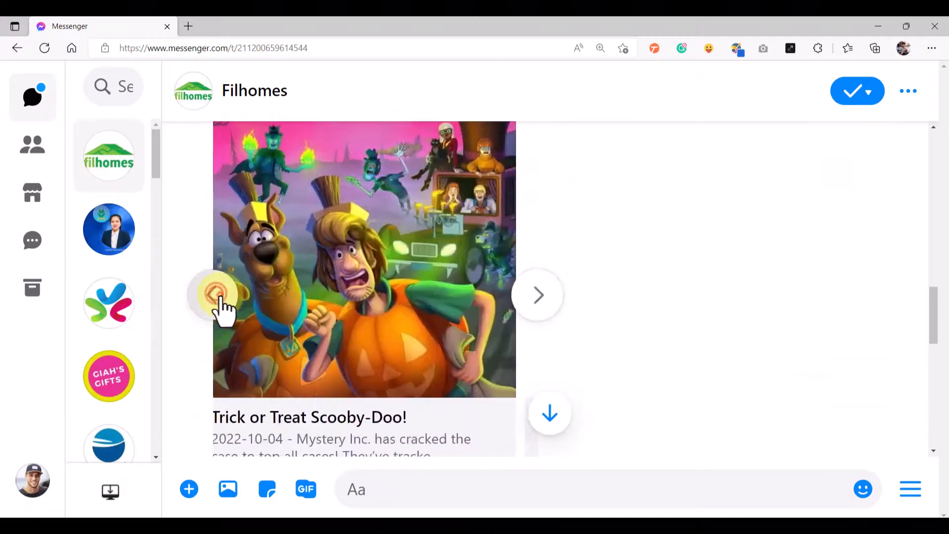
{"action": "left_click", "coordinate": [219, 297]}
{"action": "left_click", "coordinate": [218, 297]}
{"action": "left_click", "coordinate": [219, 297]}
Return to the latest carousel, go back to its End of the Road card, and request the "Next 60 - 80" movies.
{"action": "scroll", "coordinate": [301, 310], "scroll_direction": "down", "scroll_amount": 5}
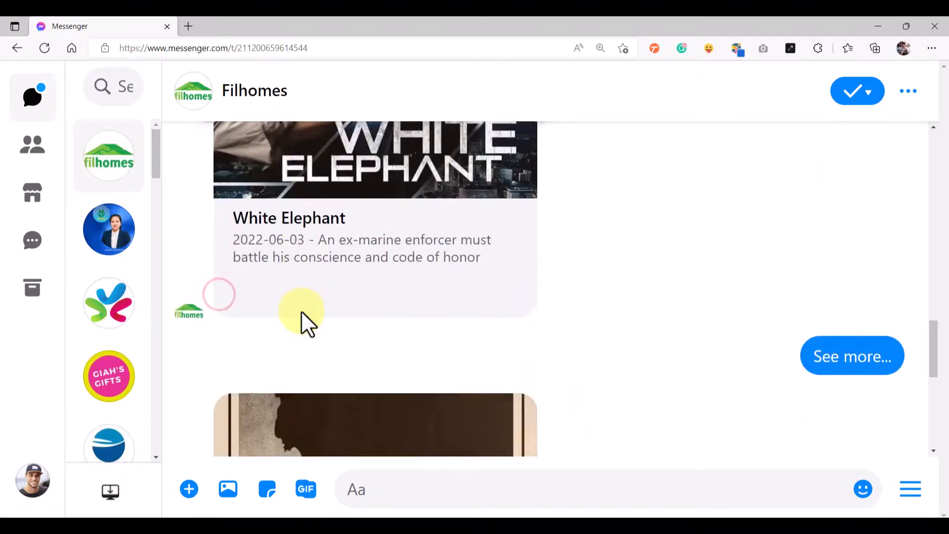
{"action": "scroll", "coordinate": [302, 313], "scroll_direction": "down", "scroll_amount": 3}
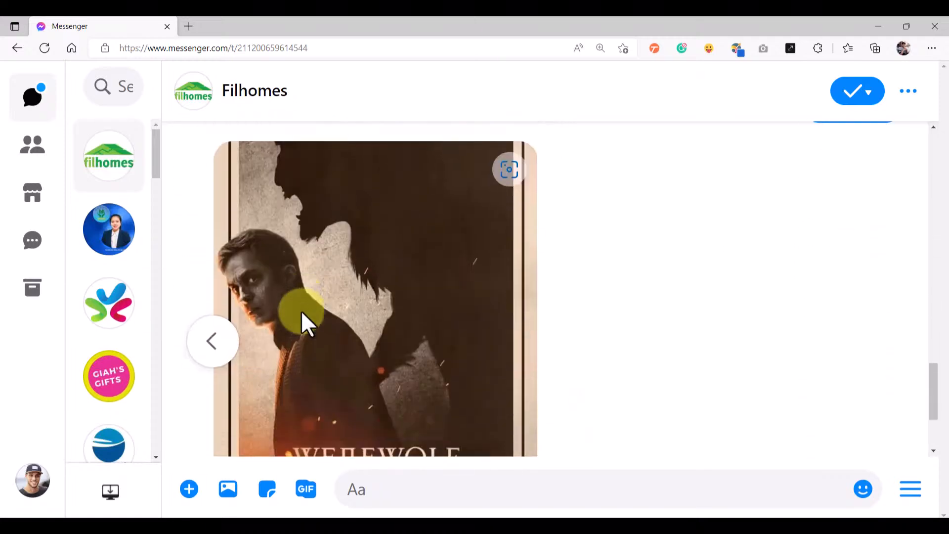
{"action": "left_click", "coordinate": [213, 339]}
{"action": "scroll", "coordinate": [297, 332], "scroll_direction": "down", "scroll_amount": 3}
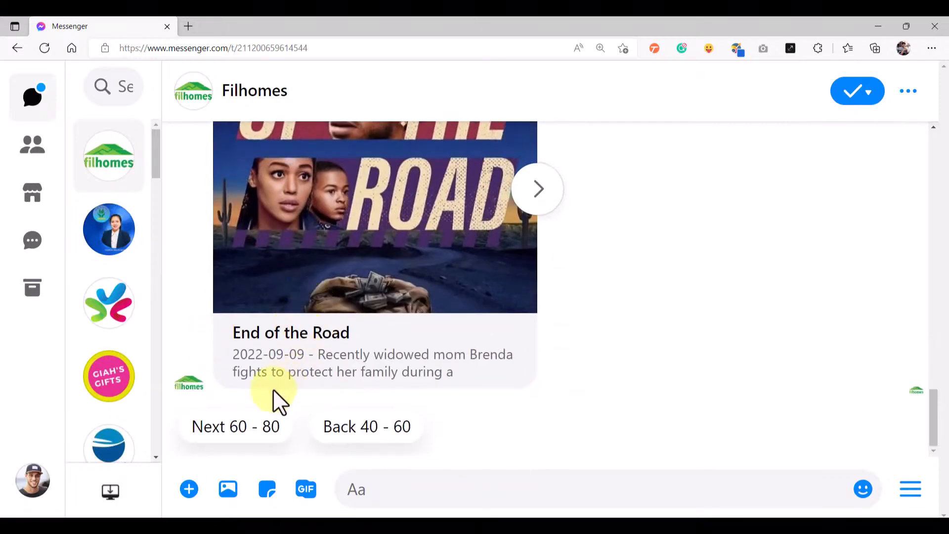
{"action": "scroll", "coordinate": [427, 323], "scroll_direction": "up", "scroll_amount": 5}
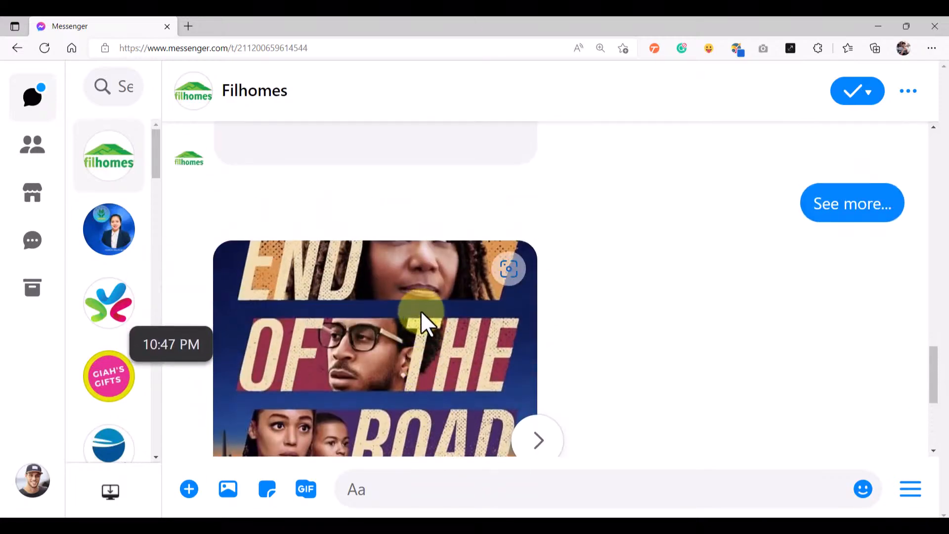
{"action": "scroll", "coordinate": [420, 311], "scroll_direction": "down", "scroll_amount": 5}
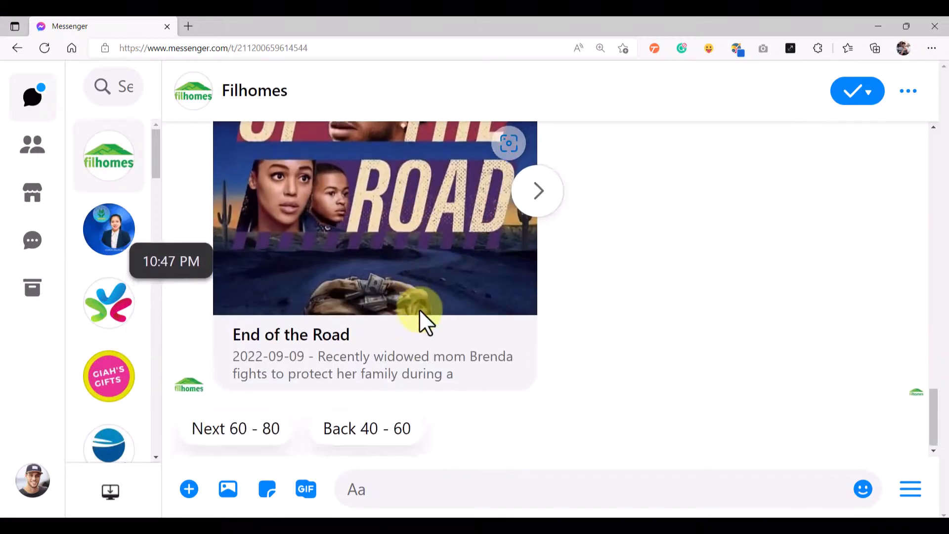
{"action": "left_click", "coordinate": [231, 435]}
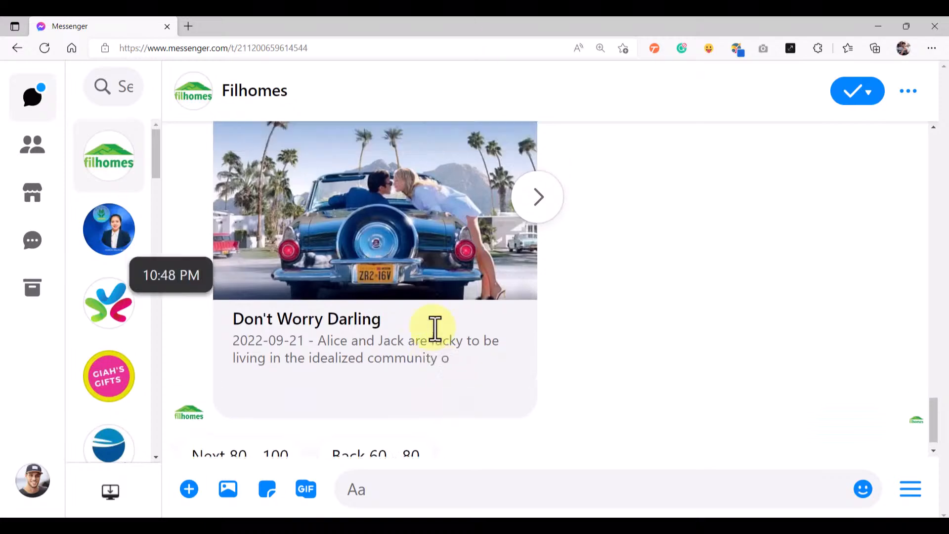
Look through the carousel for movies 60 - 80 up to its View More Items card and request more.
{"action": "left_click", "coordinate": [528, 322]}
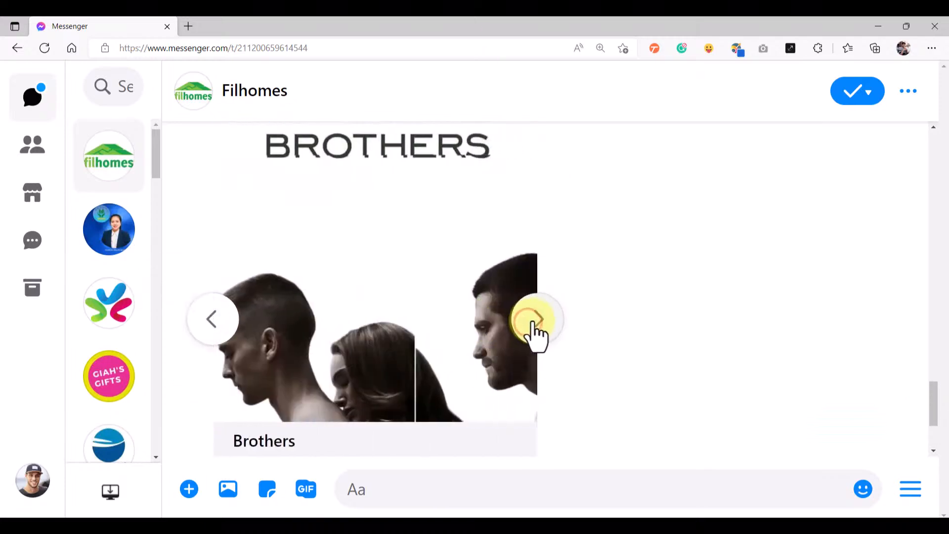
{"action": "left_click", "coordinate": [538, 320]}
{"action": "left_click", "coordinate": [538, 321]}
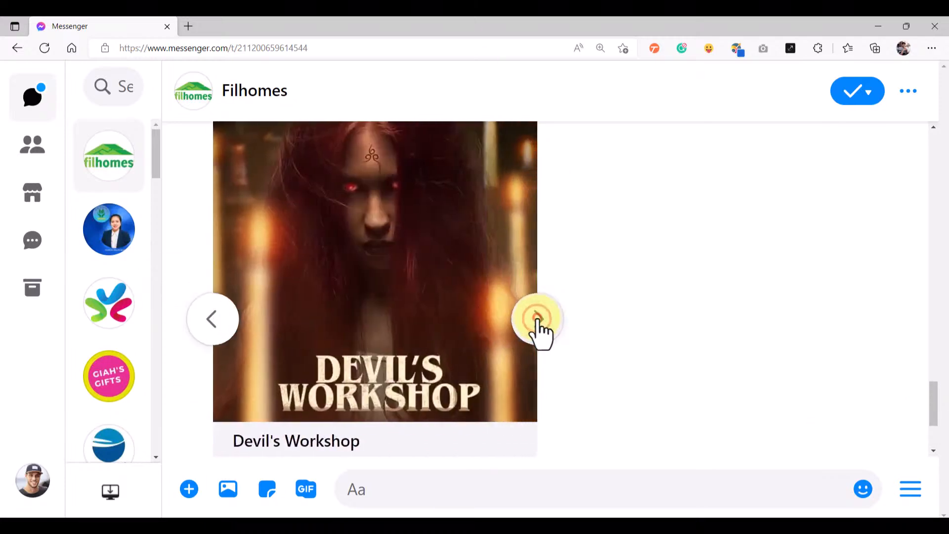
{"action": "left_click", "coordinate": [538, 320]}
{"action": "left_click", "coordinate": [538, 320]}
{"action": "left_click", "coordinate": [538, 320]}
{"action": "left_click", "coordinate": [538, 320]}
{"action": "left_click", "coordinate": [538, 320]}
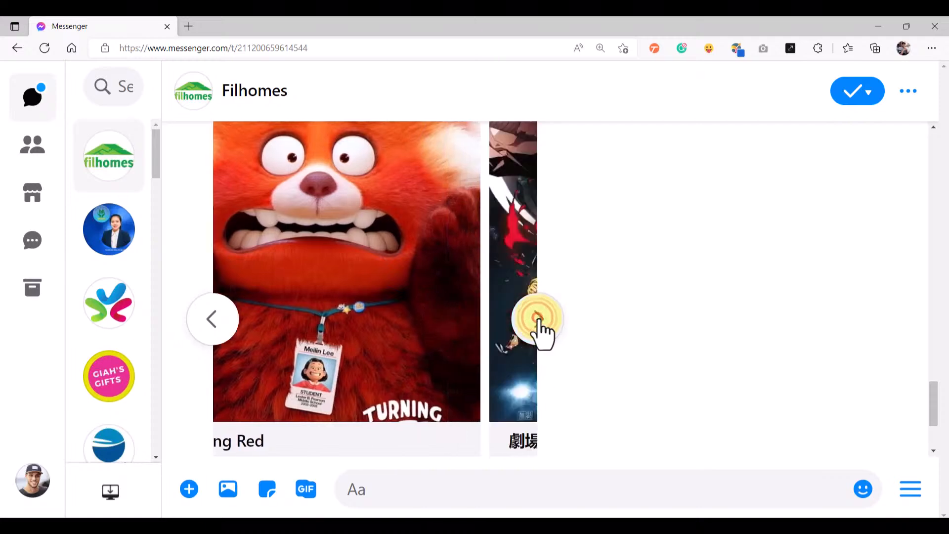
{"action": "left_click", "coordinate": [538, 321]}
{"action": "scroll", "coordinate": [469, 346], "scroll_direction": "down", "scroll_amount": 3}
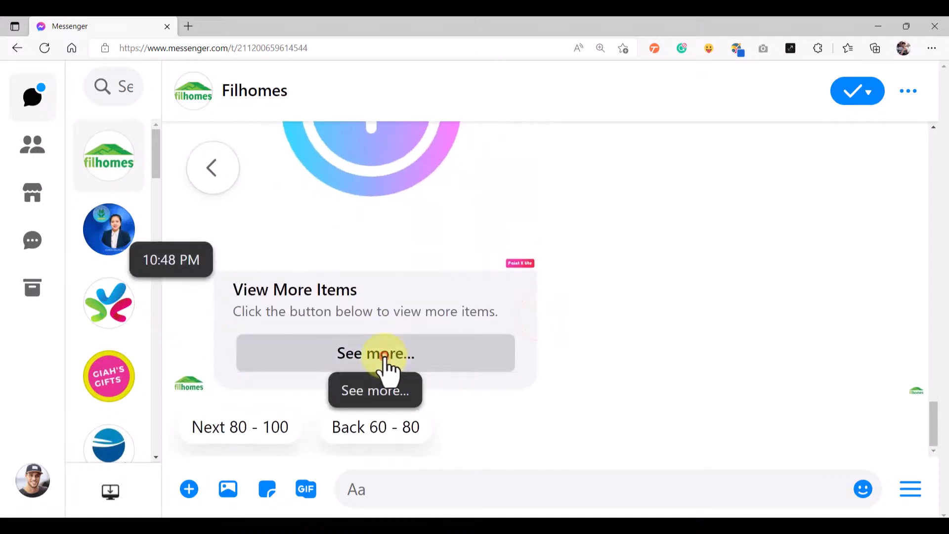
{"action": "left_click", "coordinate": [383, 356]}
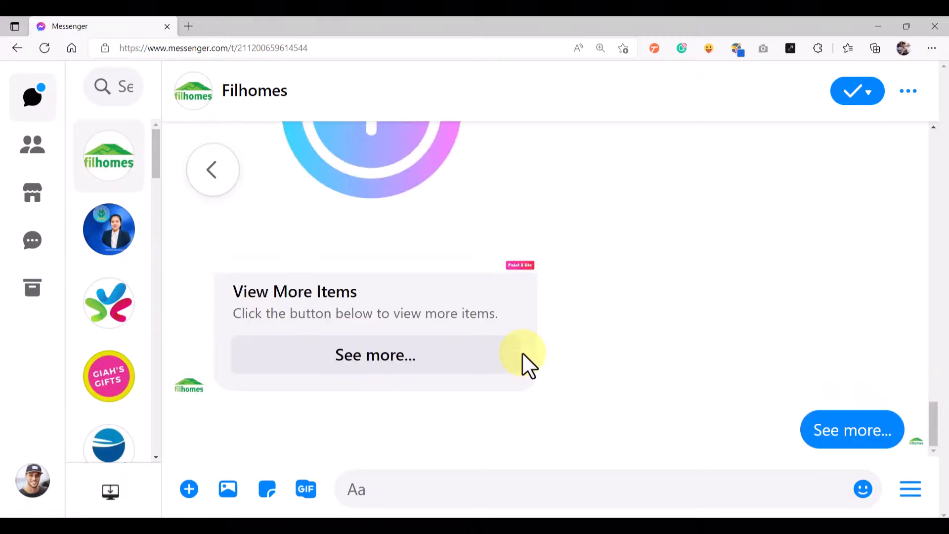
Look through the follow-up carousel that includes Clerks III up to its View More Items card and request more.
{"action": "left_click", "coordinate": [534, 329]}
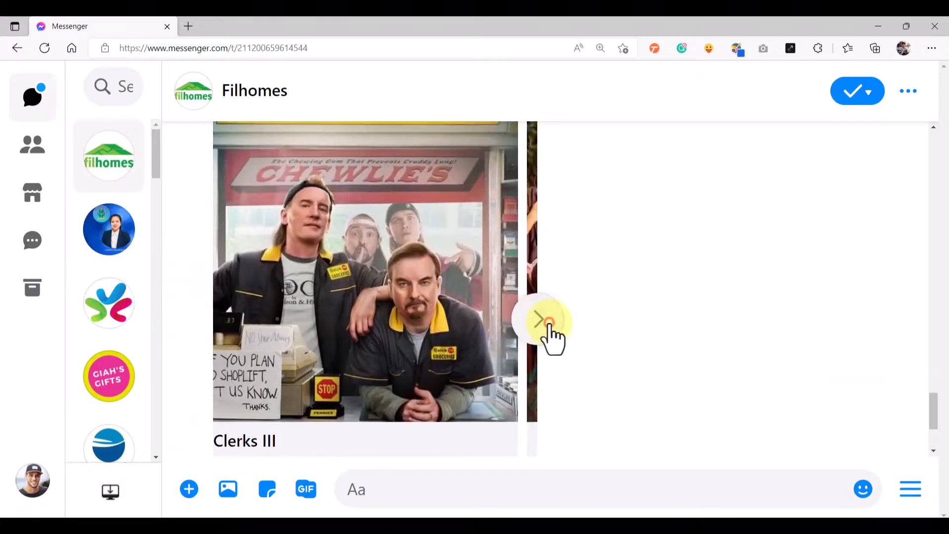
{"action": "left_click", "coordinate": [544, 324]}
{"action": "left_click", "coordinate": [548, 324]}
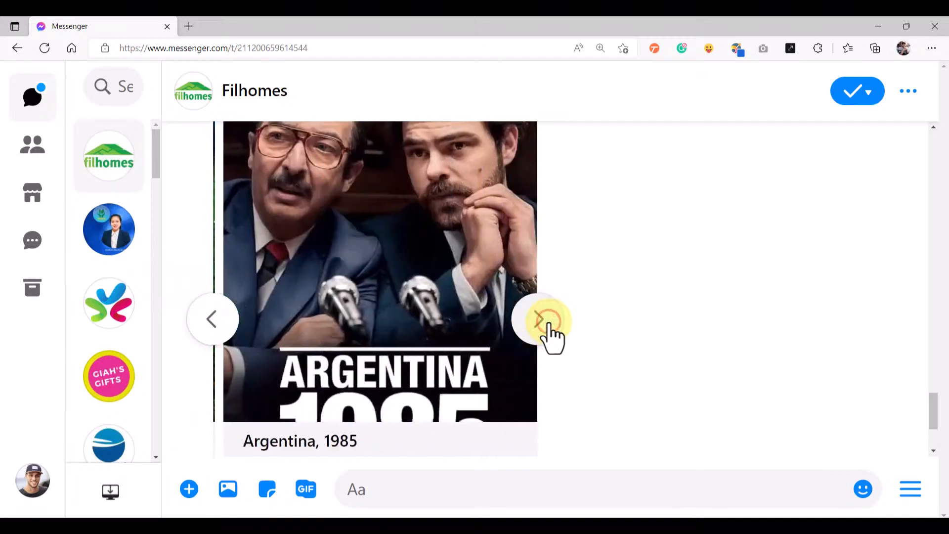
{"action": "left_click", "coordinate": [548, 325]}
{"action": "left_click", "coordinate": [549, 327]}
{"action": "left_click", "coordinate": [552, 324]}
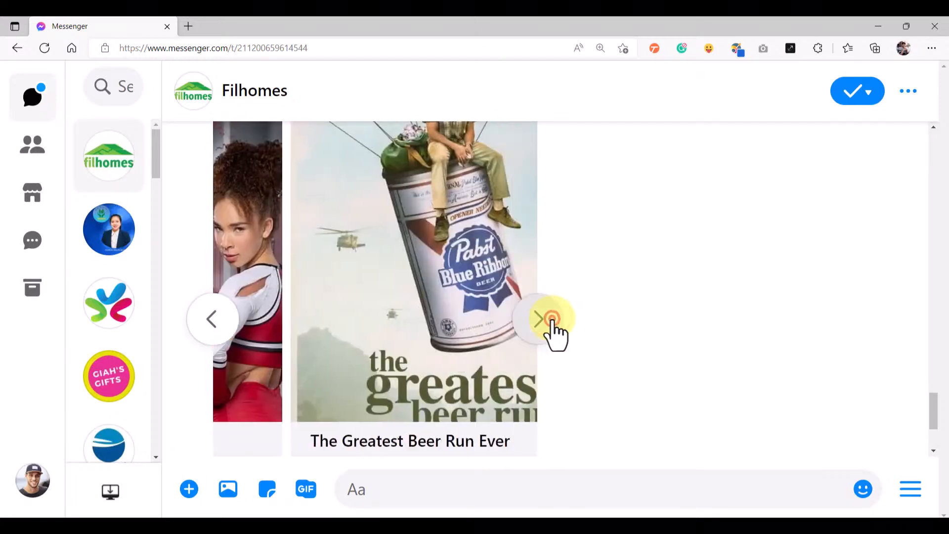
{"action": "left_click", "coordinate": [552, 324]}
{"action": "left_click", "coordinate": [553, 324]}
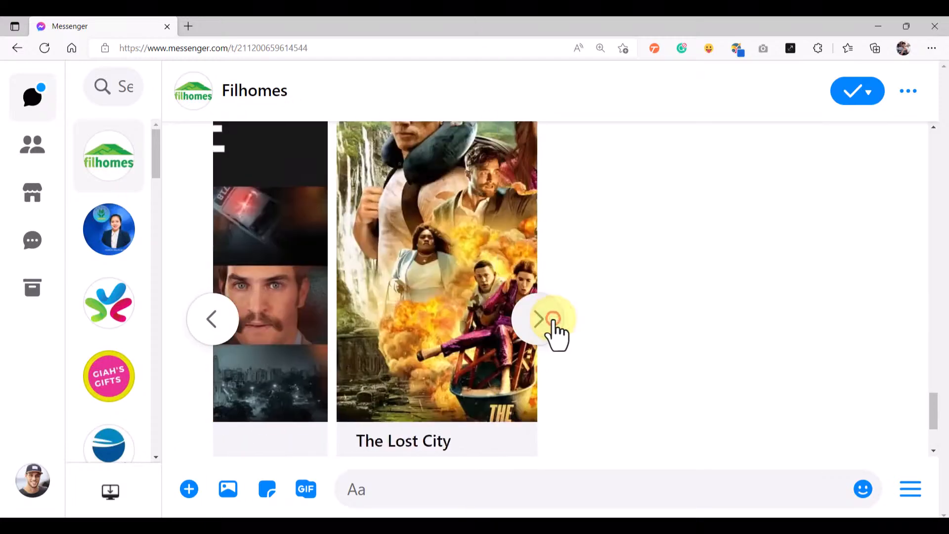
{"action": "left_click", "coordinate": [553, 326]}
{"action": "scroll", "coordinate": [391, 390], "scroll_direction": "down", "scroll_amount": 2}
{"action": "left_click", "coordinate": [372, 401]}
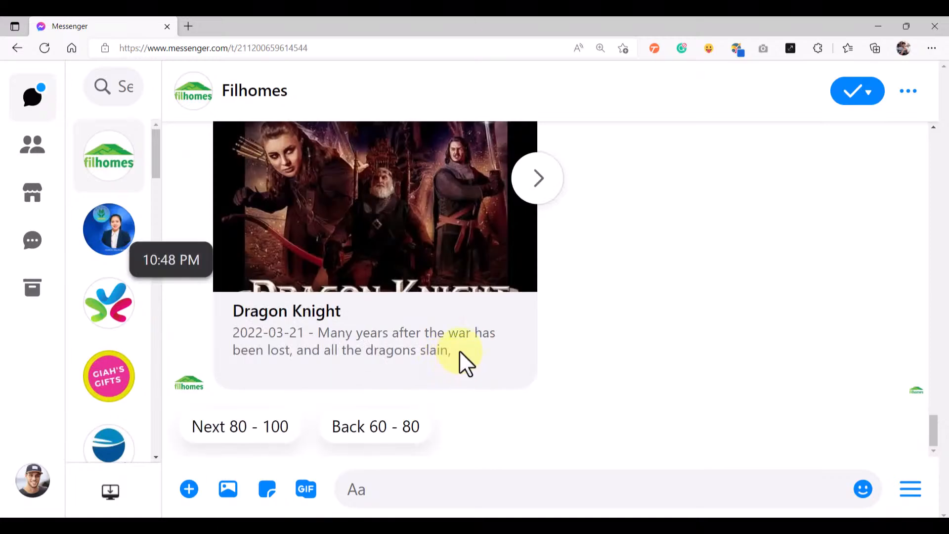
Check the Dragon Knight and Fantastic Beasts cards in the last carousel and request the "Next 80 - 100" movies.
{"action": "left_click", "coordinate": [536, 179]}
{"action": "scroll", "coordinate": [330, 292], "scroll_direction": "up", "scroll_amount": 2}
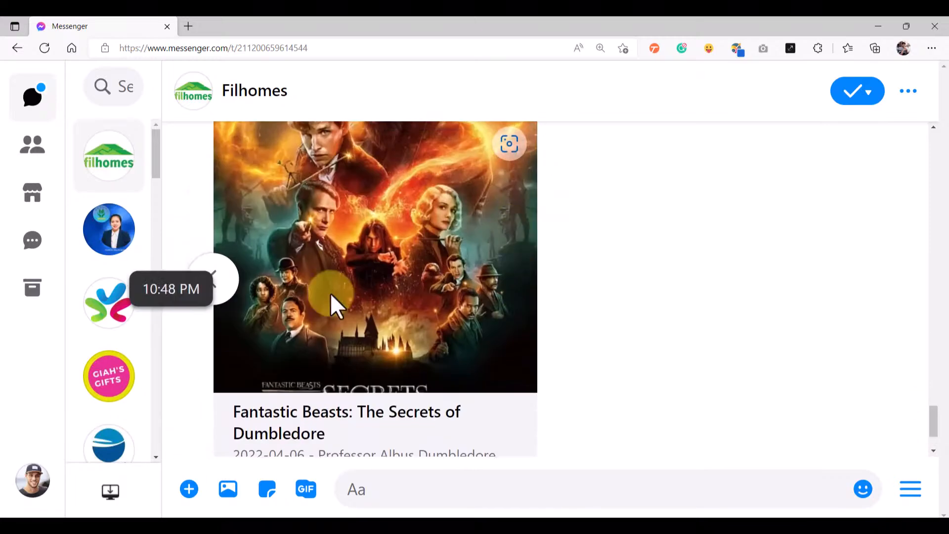
{"action": "left_click", "coordinate": [211, 271]}
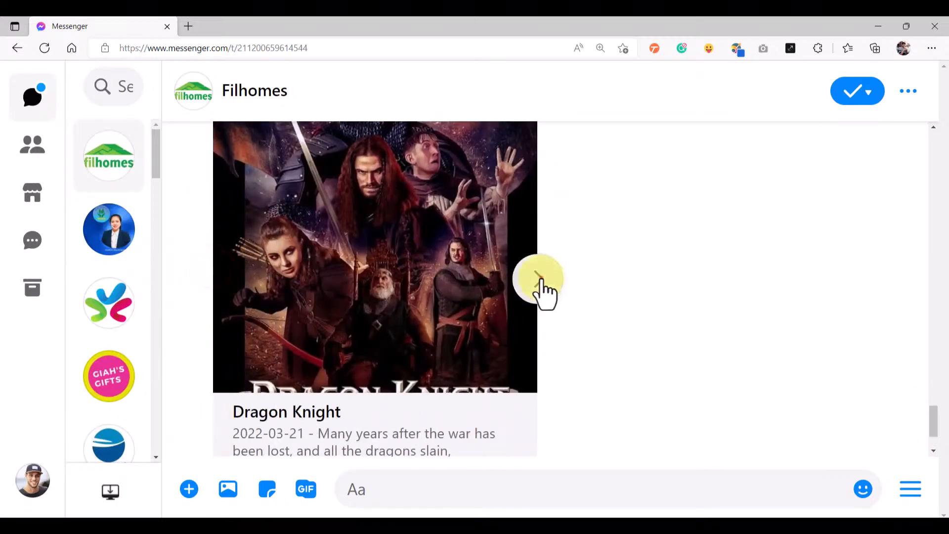
{"action": "left_click", "coordinate": [540, 280]}
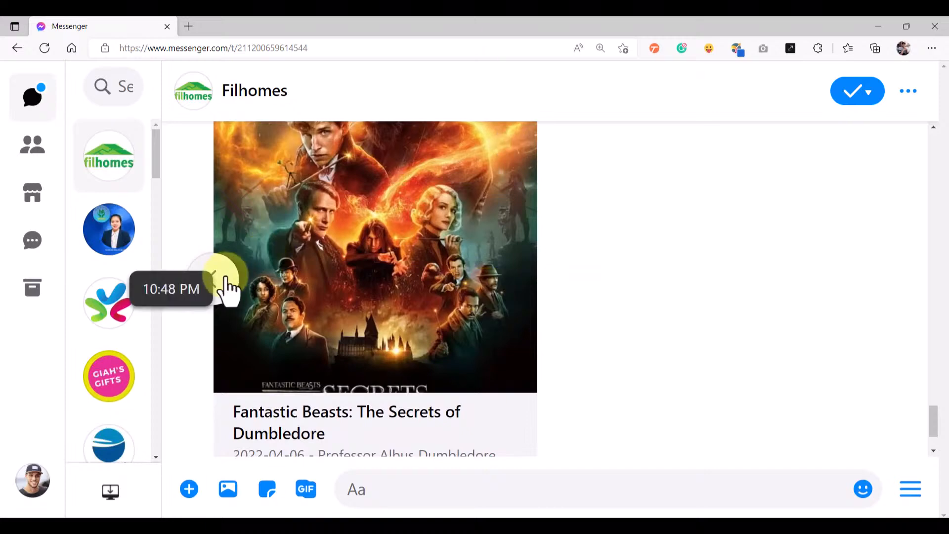
{"action": "left_click", "coordinate": [225, 287]}
{"action": "scroll", "coordinate": [423, 339], "scroll_direction": "down", "scroll_amount": 2}
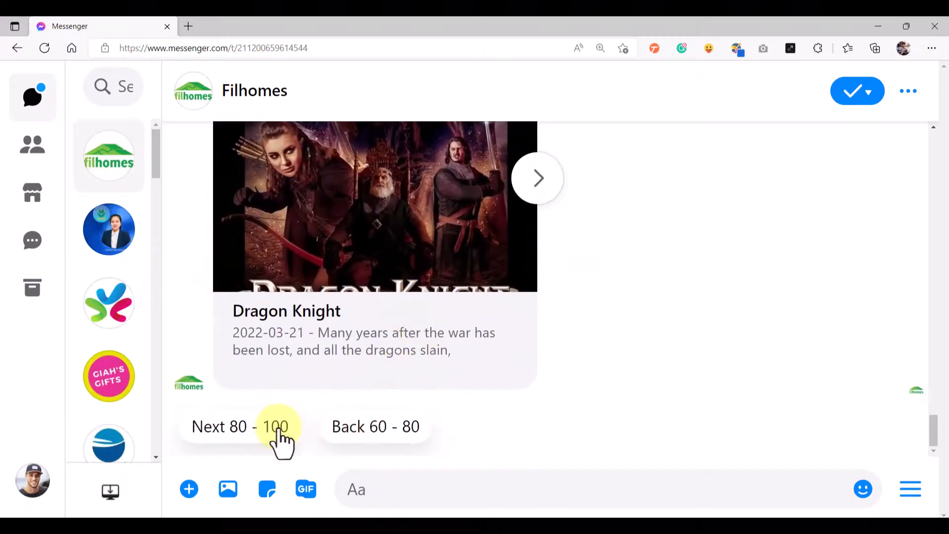
{"action": "left_click", "coordinate": [259, 430]}
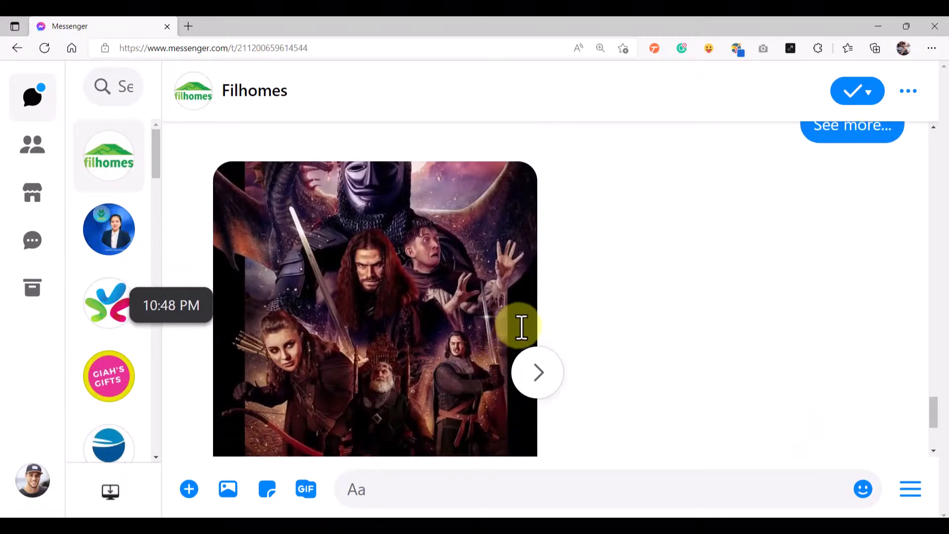
Look through the carousel for movies 80 - 100, from Un novio para mi mujer to Black Panther: Wakanda Forever.
{"action": "scroll", "coordinate": [579, 395], "scroll_direction": "down", "scroll_amount": 10}
{"action": "scroll", "coordinate": [550, 328], "scroll_direction": "up", "scroll_amount": 2}
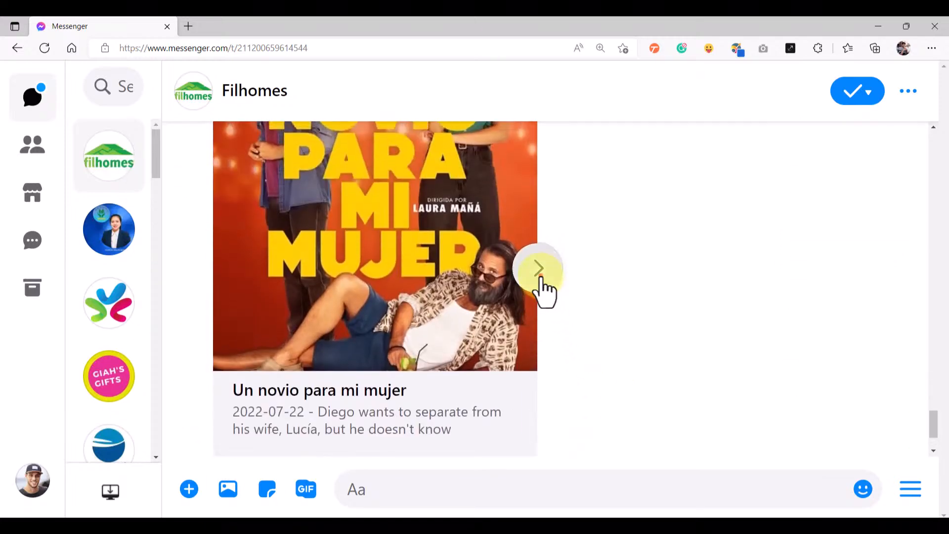
{"action": "left_click", "coordinate": [541, 280]}
{"action": "left_click", "coordinate": [541, 280]}
{"action": "left_click", "coordinate": [544, 279]}
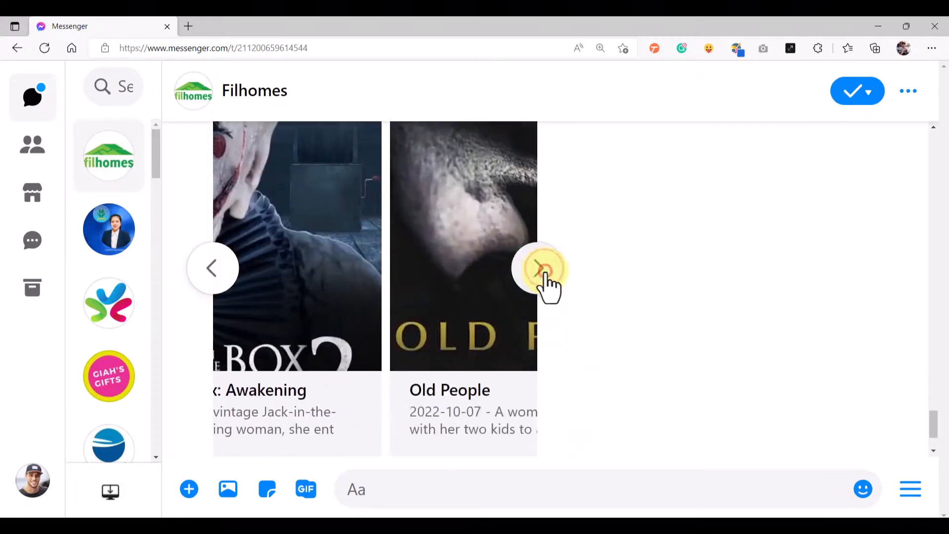
{"action": "left_click", "coordinate": [548, 277]}
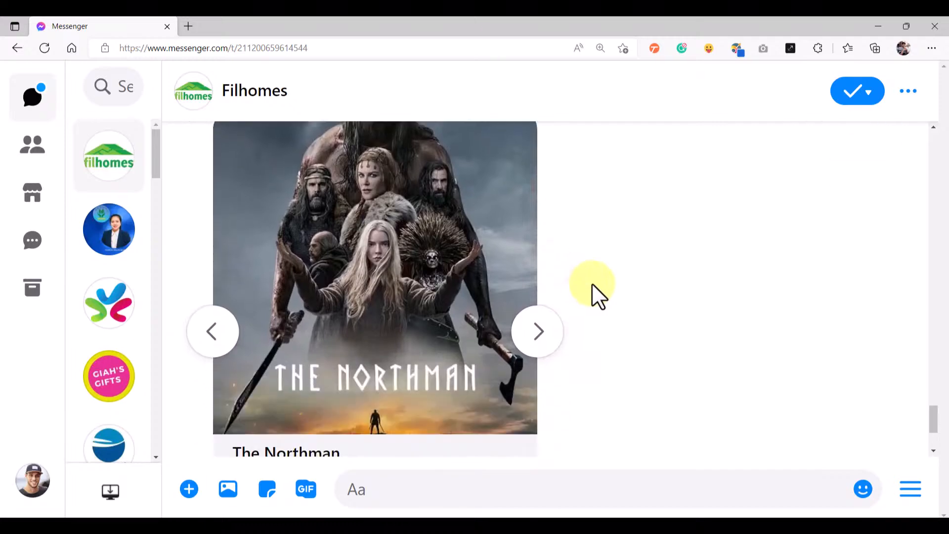
{"action": "left_click", "coordinate": [542, 223]}
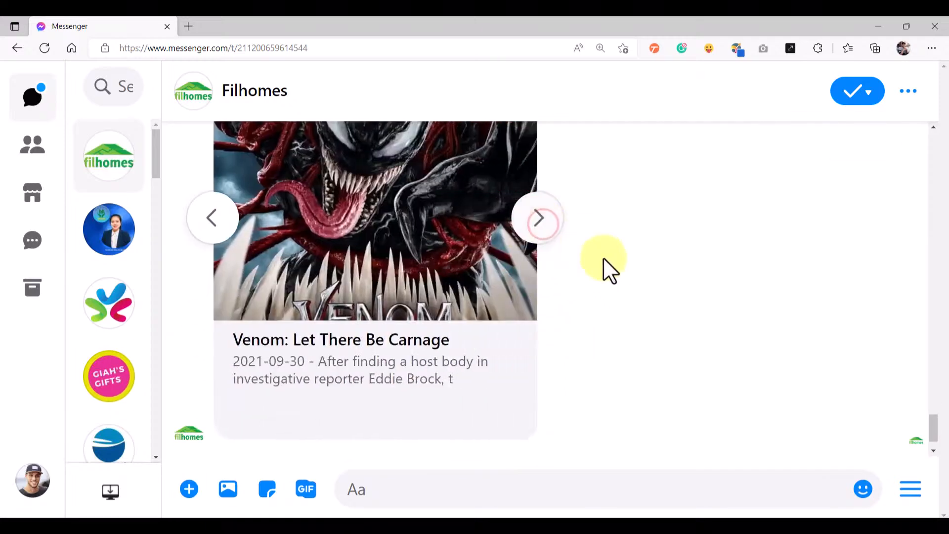
{"action": "left_click", "coordinate": [540, 367]}
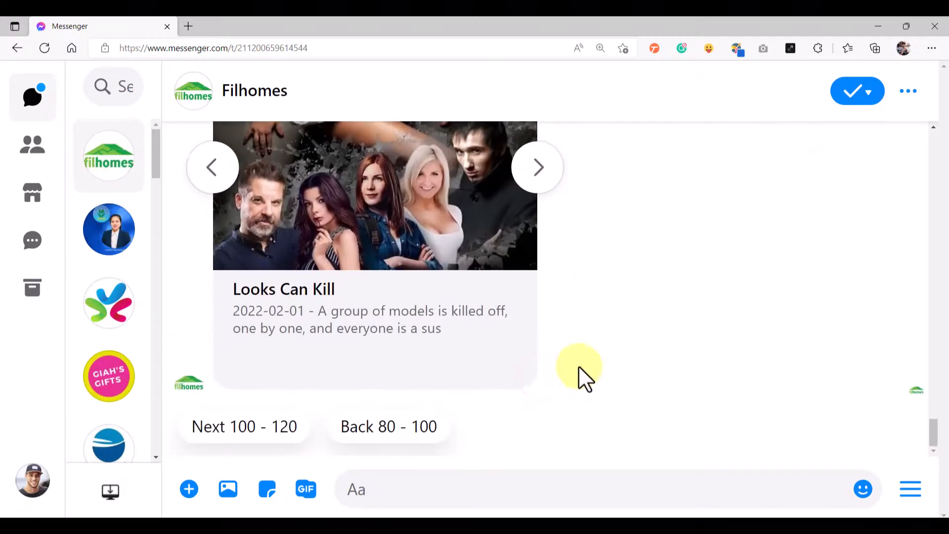
{"action": "left_click", "coordinate": [543, 368]}
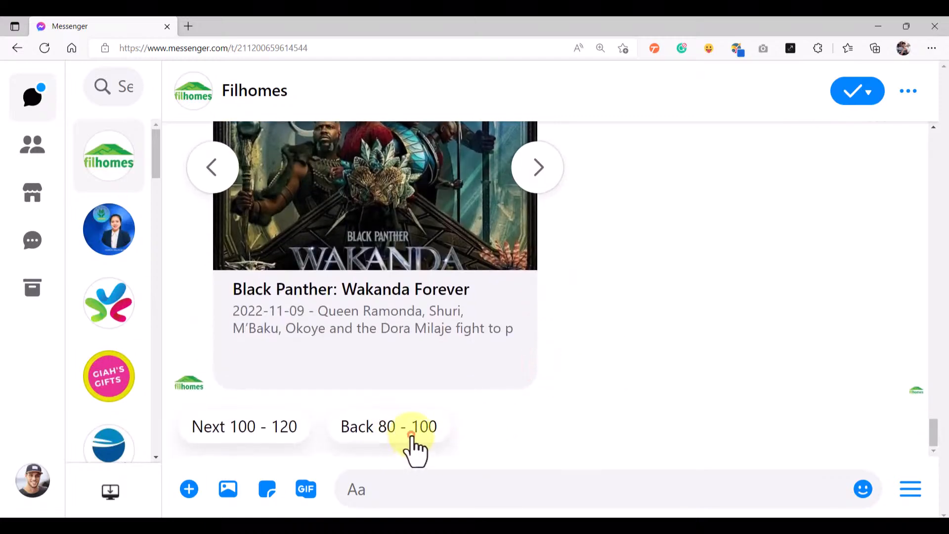
Request the "Back 80 - 100" movies and check the returned carousel's Don't Worry Darling card and its paging replies.
{"action": "left_click", "coordinate": [412, 434]}
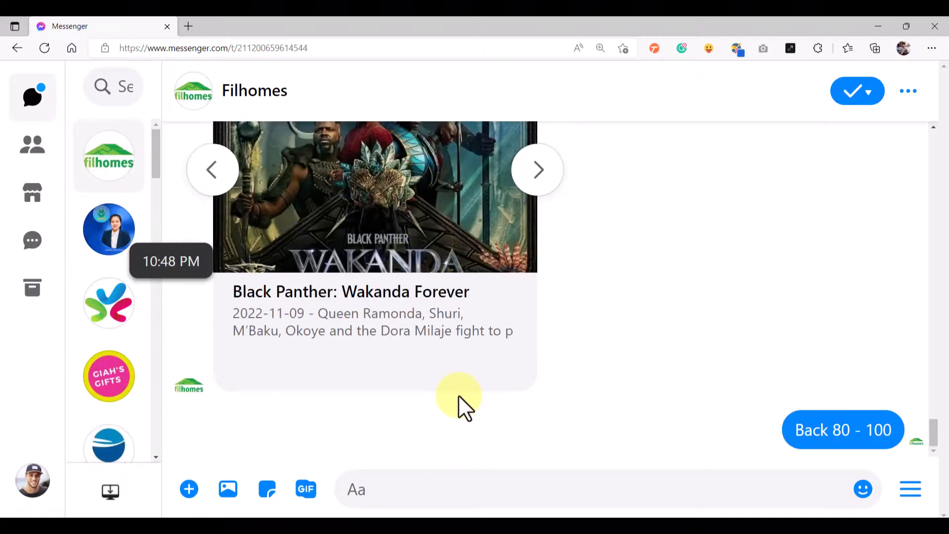
{"action": "scroll", "coordinate": [409, 364], "scroll_direction": "up", "scroll_amount": 2}
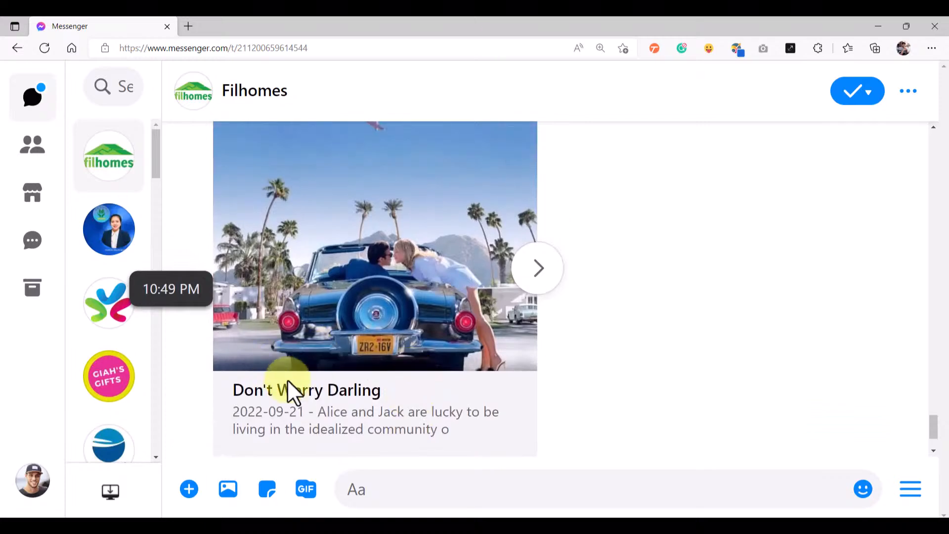
{"action": "triple_click", "coordinate": [341, 392]}
{"action": "left_click", "coordinate": [669, 356]}
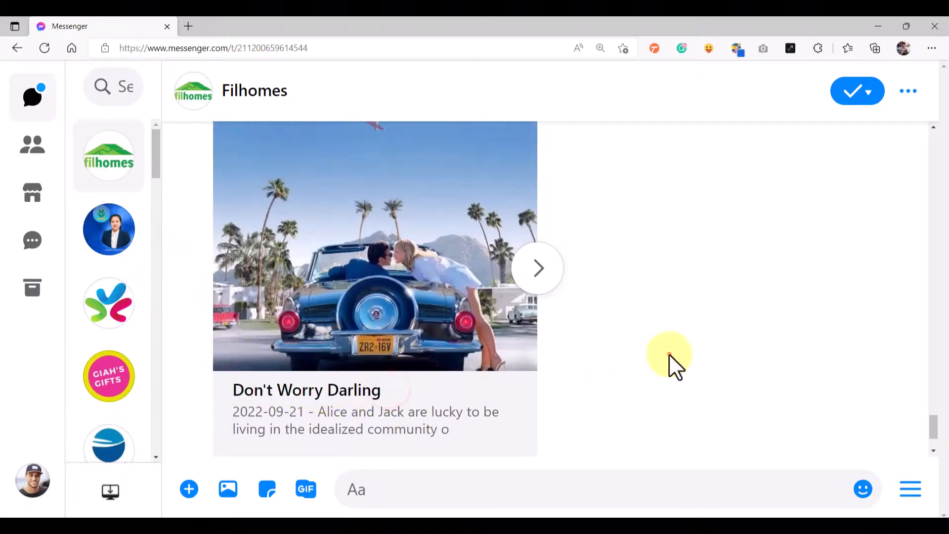
{"action": "scroll", "coordinate": [480, 366], "scroll_direction": "down", "scroll_amount": 2}
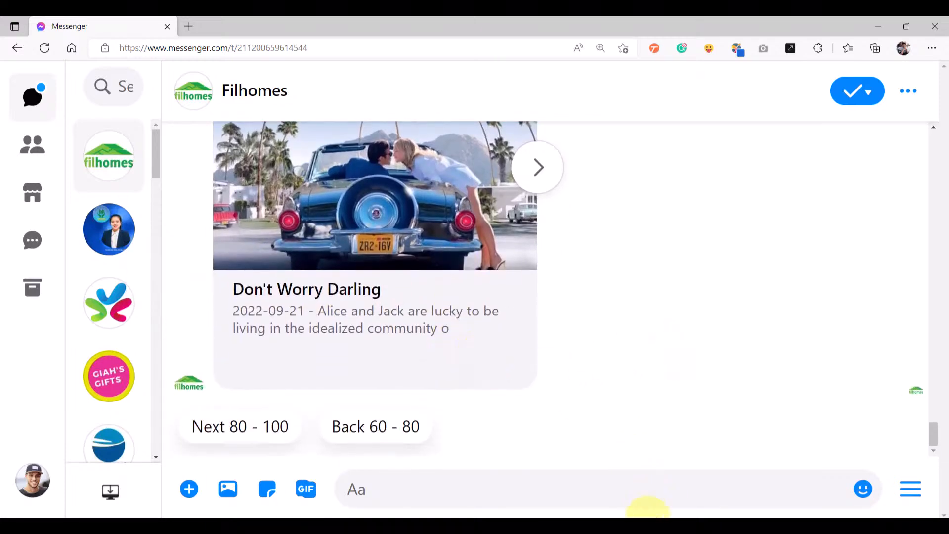
Switch to the Movies flow in Chrome, dismiss the data source configuration and inspect the DynamicCarousel#39 step.
{"action": "left_click", "coordinate": [612, 446]}
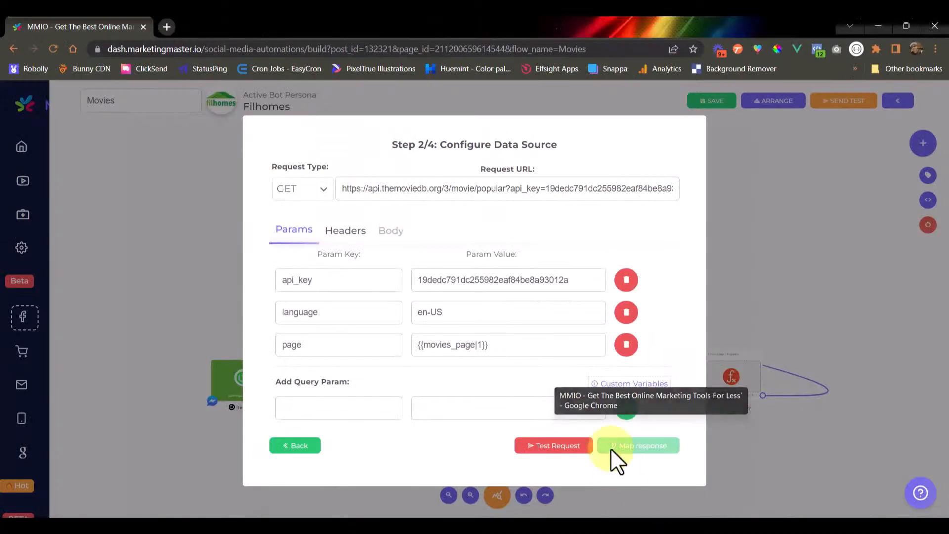
{"action": "left_click", "coordinate": [812, 280]}
{"action": "left_click_drag", "start_coordinate": [692, 218], "coordinate": [708, 228]}
{"action": "scroll", "coordinate": [408, 240], "scroll_direction": "up", "scroll_amount": 5}
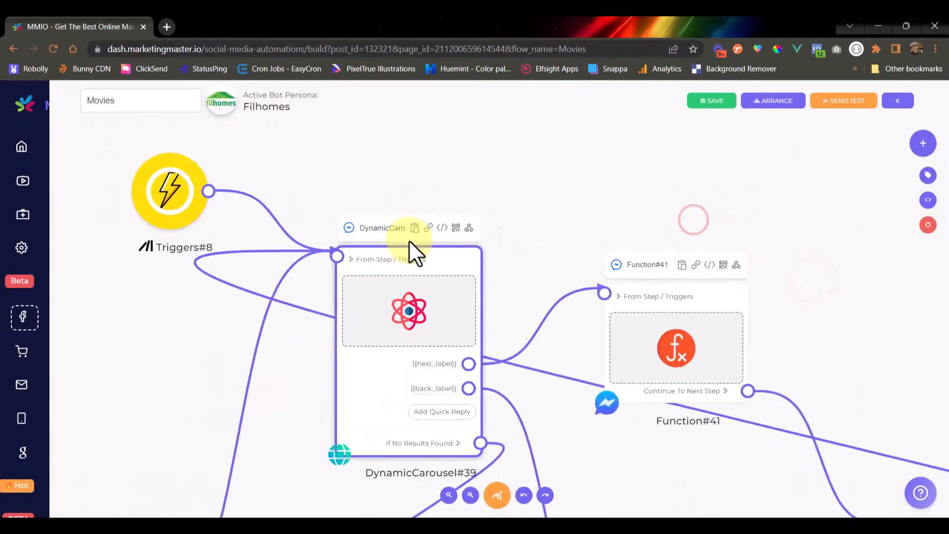
{"action": "scroll", "coordinate": [394, 267], "scroll_direction": "down", "scroll_amount": 3}
{"action": "scroll", "coordinate": [445, 277], "scroll_direction": "up", "scroll_amount": 2}
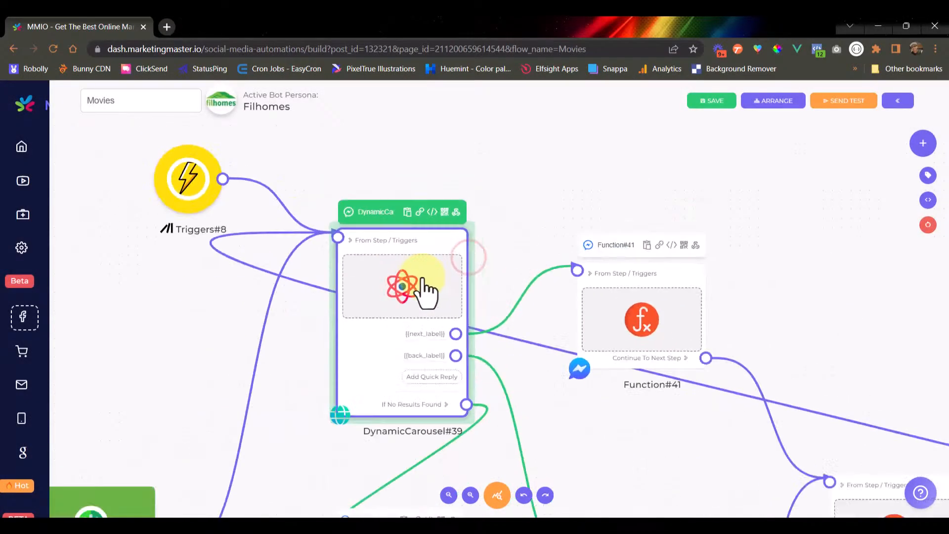
{"action": "scroll", "coordinate": [386, 267], "scroll_direction": "down", "scroll_amount": 3}
Examine how the Next and Back replies of DynamicCarousel#39 connect through the function steps and return to the carousel.
{"action": "left_click_drag", "start_coordinate": [688, 233], "coordinate": [623, 190]}
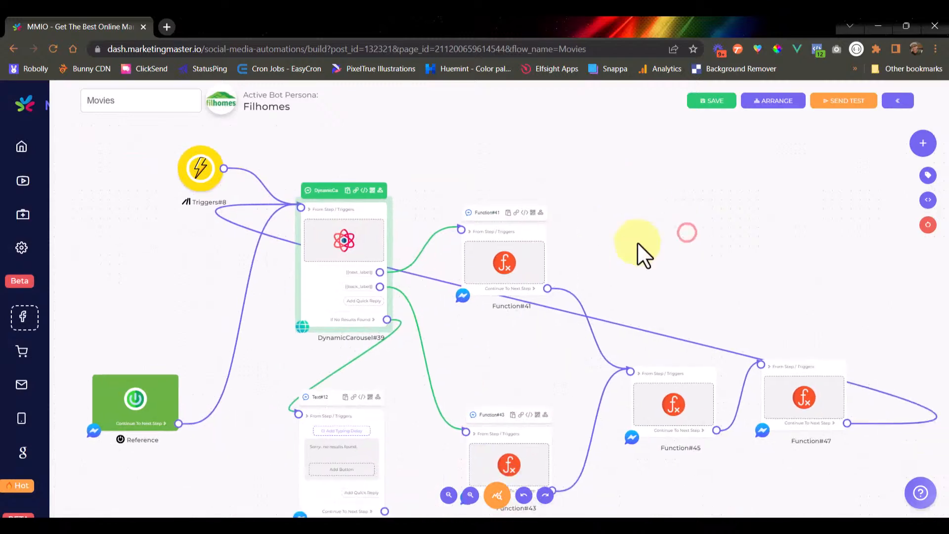
{"action": "scroll", "coordinate": [637, 242], "scroll_direction": "down", "scroll_amount": 3}
{"action": "left_click_drag", "start_coordinate": [714, 257], "coordinate": [625, 235]}
{"action": "scroll", "coordinate": [584, 252], "scroll_direction": "up", "scroll_amount": 5}
{"action": "scroll", "coordinate": [581, 248], "scroll_direction": "down", "scroll_amount": 3}
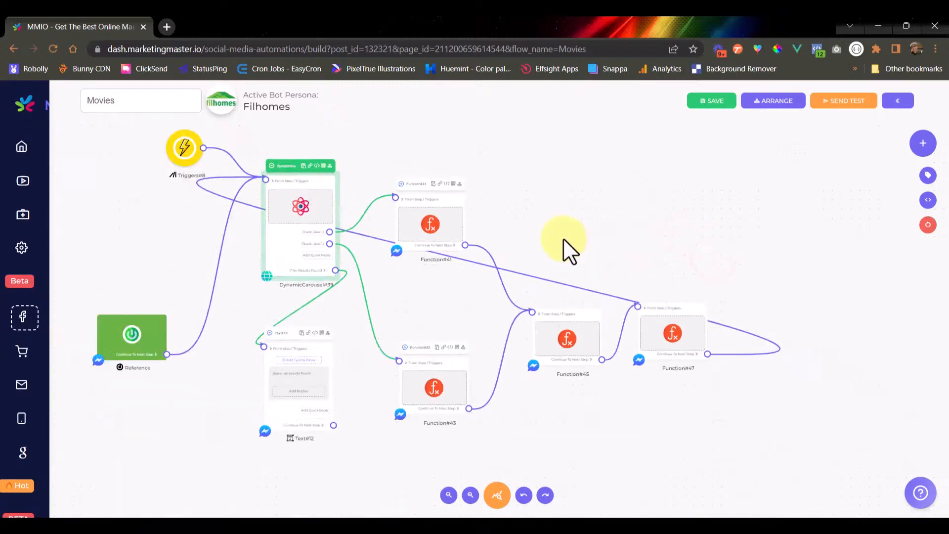
{"action": "scroll", "coordinate": [386, 250], "scroll_direction": "up", "scroll_amount": 5}
{"action": "scroll", "coordinate": [390, 237], "scroll_direction": "down", "scroll_amount": 5}
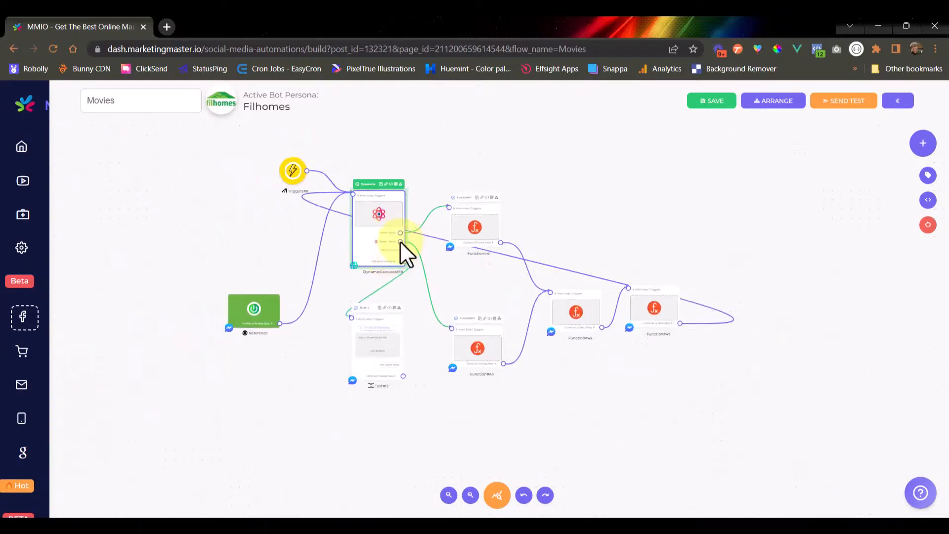
{"action": "left_click_drag", "start_coordinate": [405, 218], "coordinate": [400, 205]}
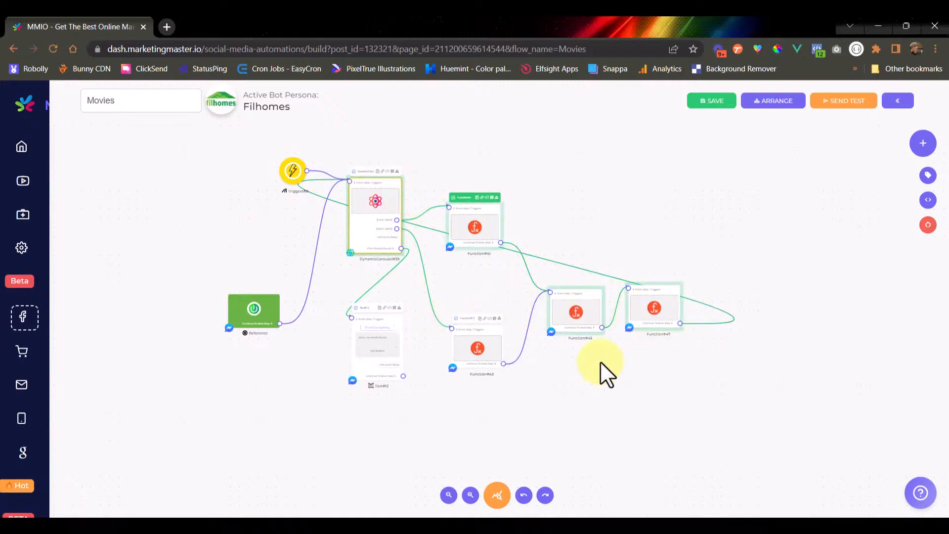
{"action": "scroll", "coordinate": [413, 329], "scroll_direction": "up", "scroll_amount": 4}
{"action": "scroll", "coordinate": [411, 324], "scroll_direction": "down", "scroll_amount": 4}
{"action": "left_click_drag", "start_coordinate": [422, 323], "coordinate": [437, 350]}
{"action": "scroll", "coordinate": [400, 292], "scroll_direction": "up", "scroll_amount": 5}
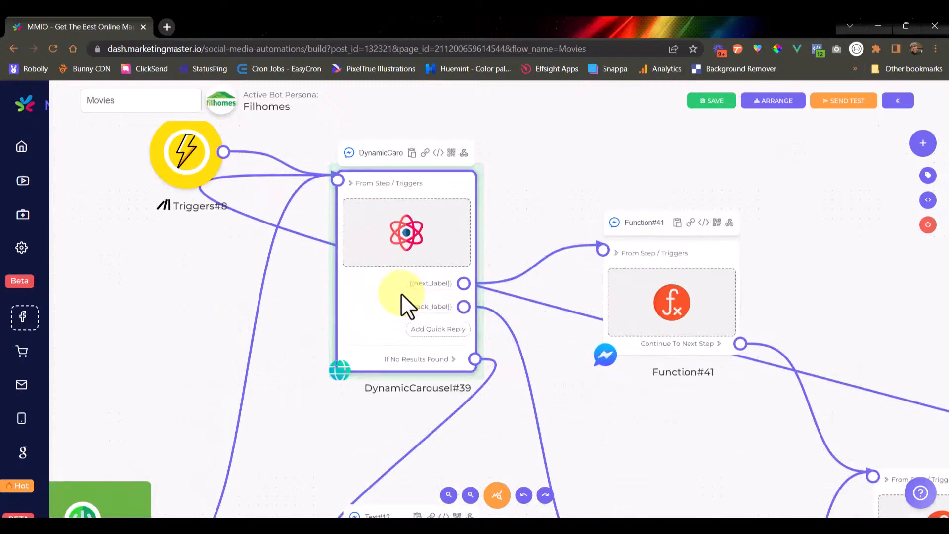
Open DynamicCarousel#39 to view its data source choice, then close it without changing anything.
{"action": "left_click", "coordinate": [409, 239]}
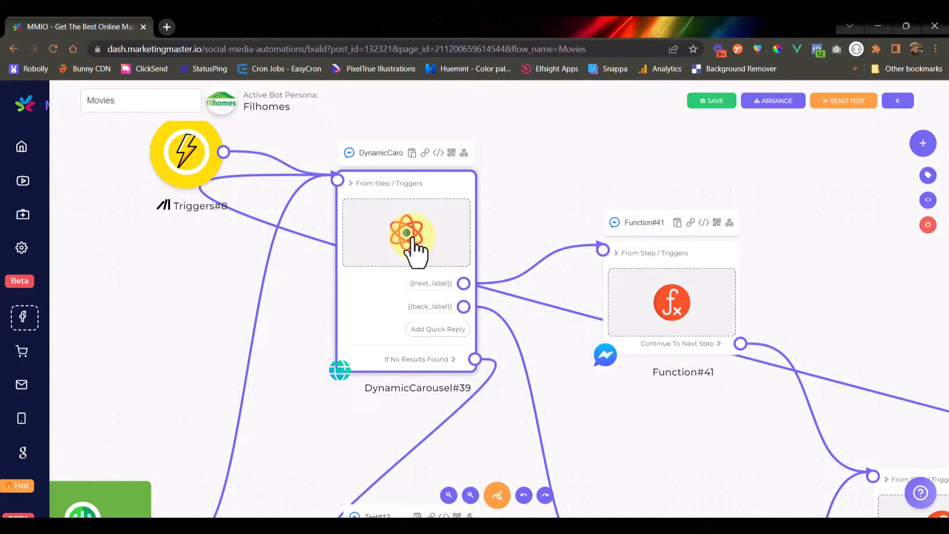
{"action": "left_click", "coordinate": [464, 251]}
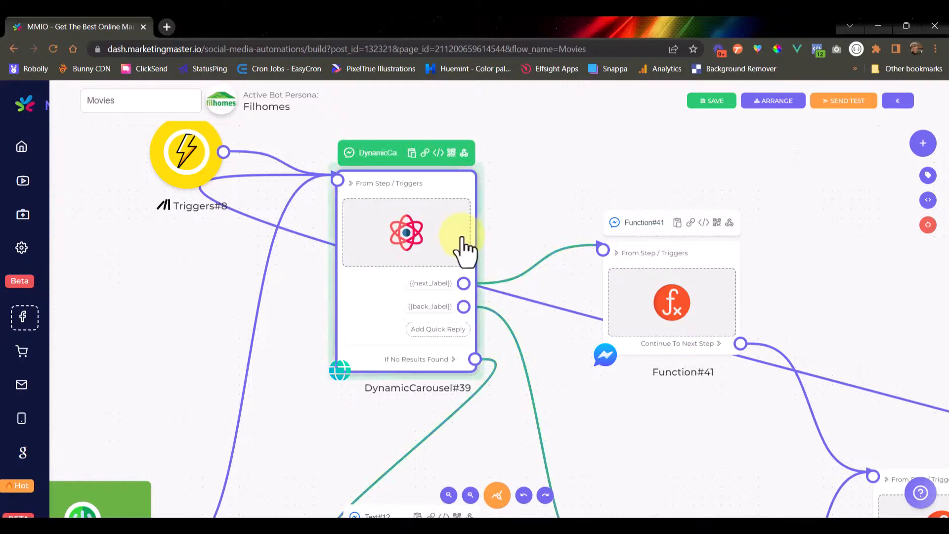
{"action": "scroll", "coordinate": [536, 206], "scroll_direction": "down", "scroll_amount": 3}
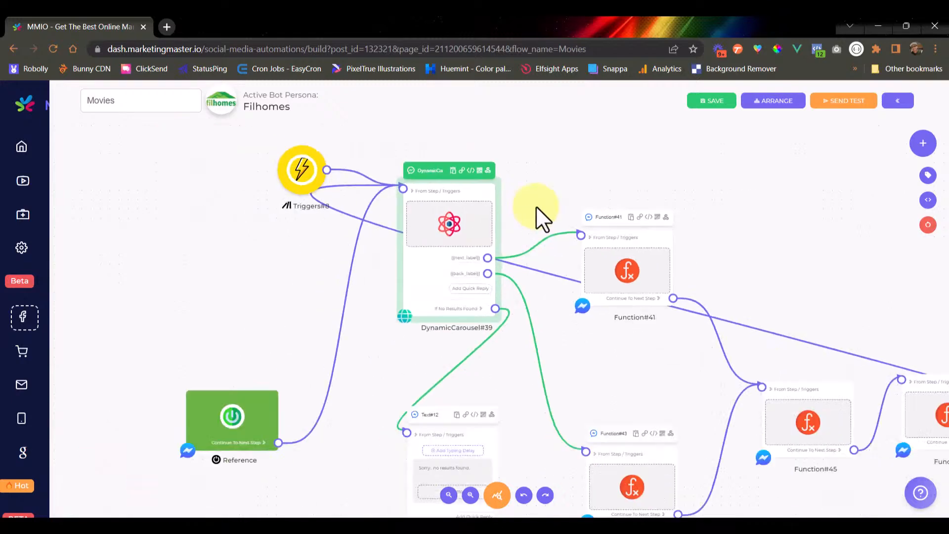
{"action": "left_click_drag", "start_coordinate": [546, 199], "coordinate": [464, 191]}
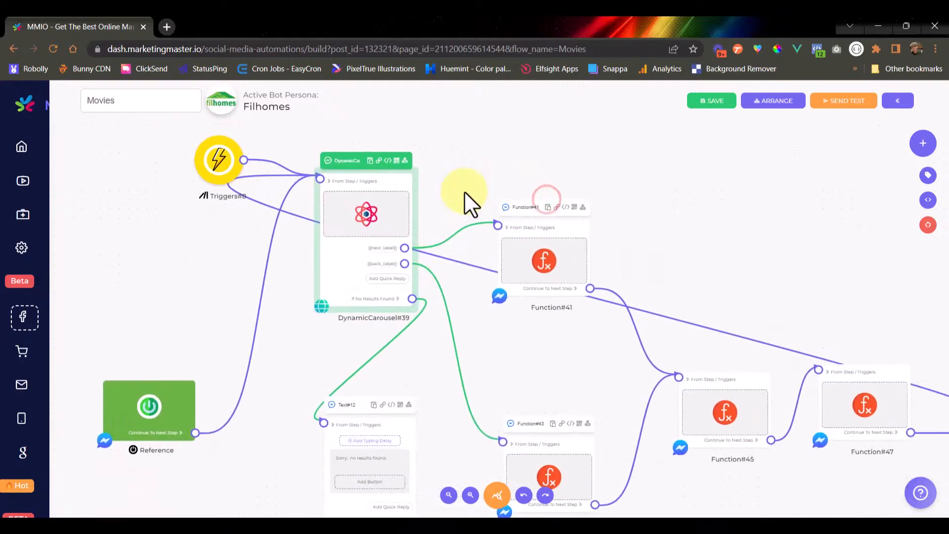
{"action": "left_click", "coordinate": [373, 212]}
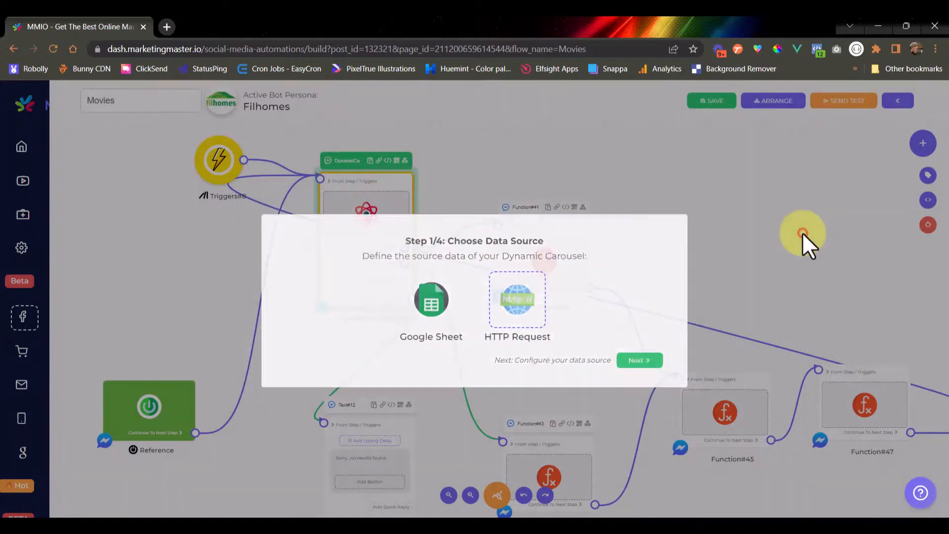
{"action": "left_click", "coordinate": [804, 235]}
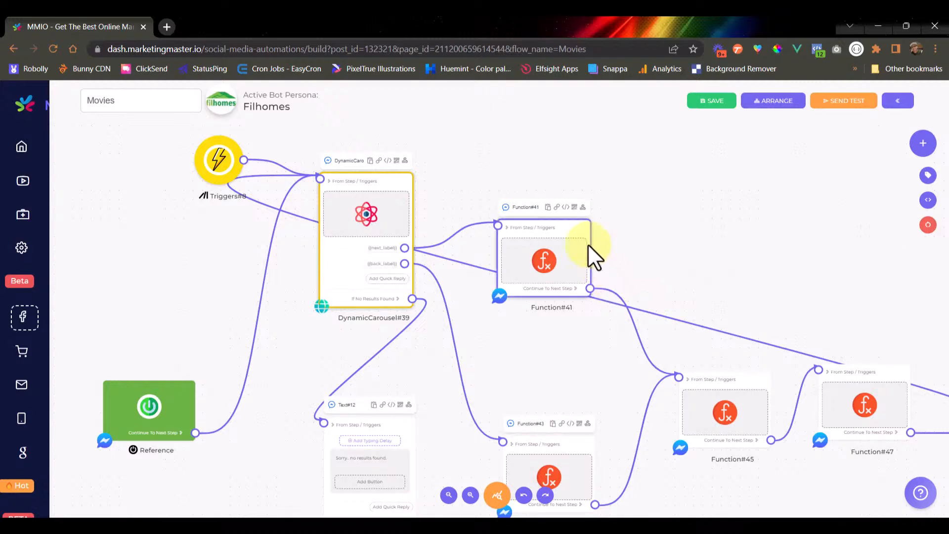
Open Function#41, connected to the Next reply, and examine its JavaScript code and output variable.
{"action": "left_click", "coordinate": [584, 209]}
{"action": "scroll", "coordinate": [558, 331], "scroll_direction": "down", "scroll_amount": 2}
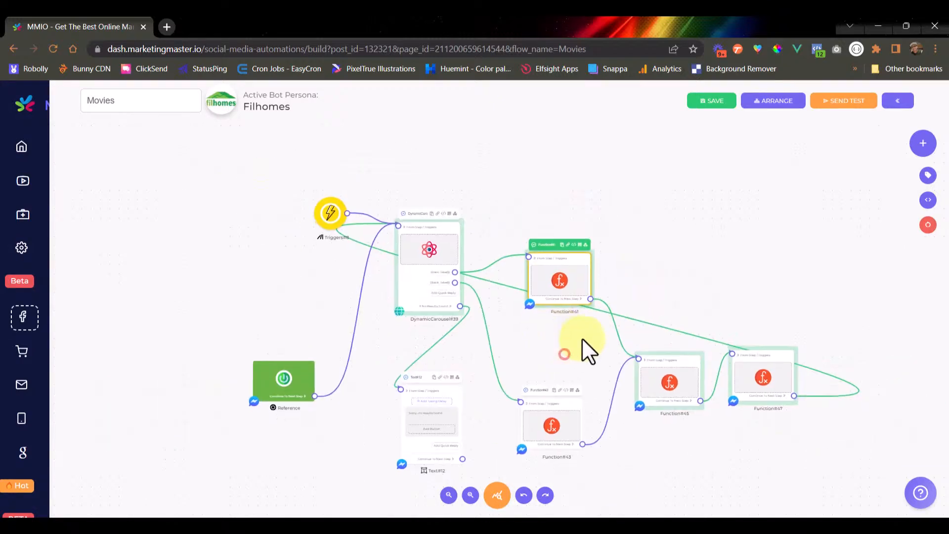
{"action": "scroll", "coordinate": [514, 296], "scroll_direction": "up", "scroll_amount": 3}
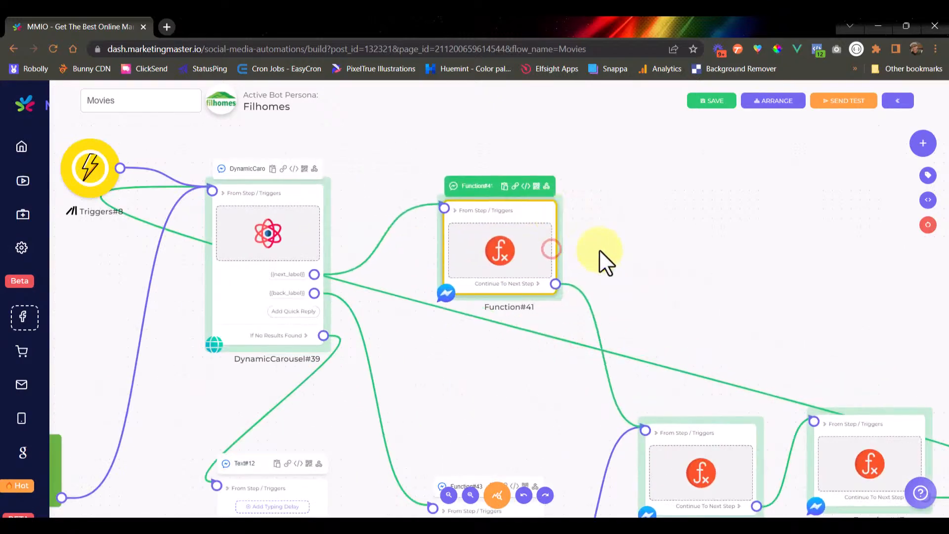
{"action": "left_click_drag", "start_coordinate": [722, 297], "coordinate": [699, 292]}
{"action": "left_click", "coordinate": [450, 233]}
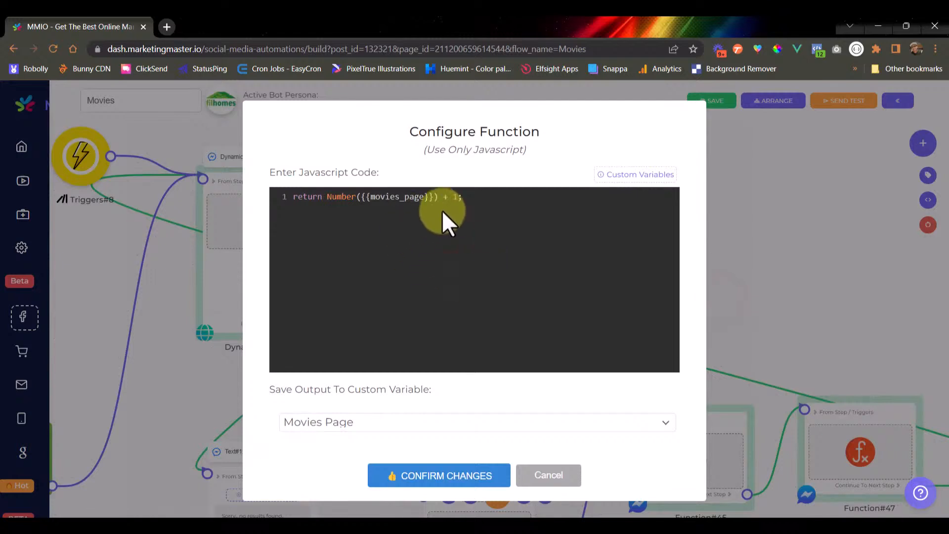
{"action": "left_click_drag", "start_coordinate": [484, 198], "coordinate": [292, 199]}
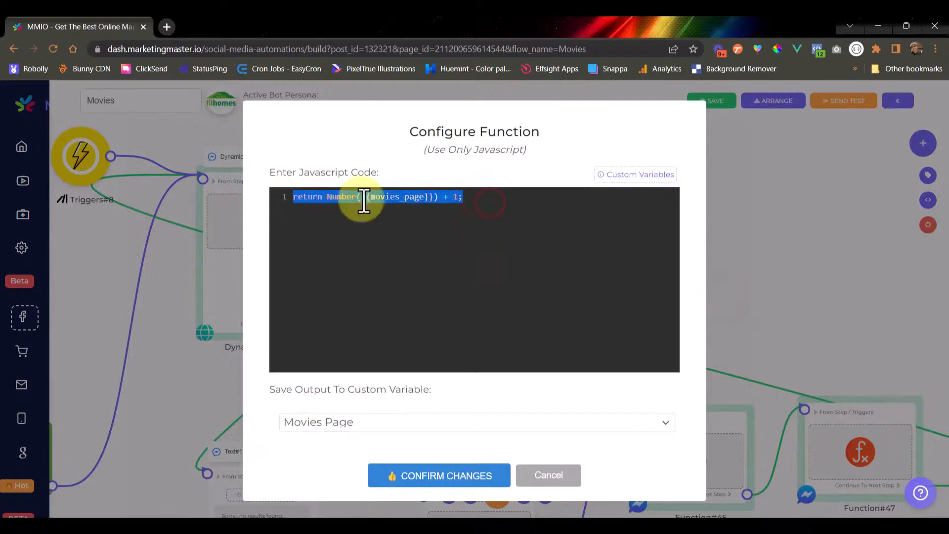
{"action": "left_click", "coordinate": [552, 200]}
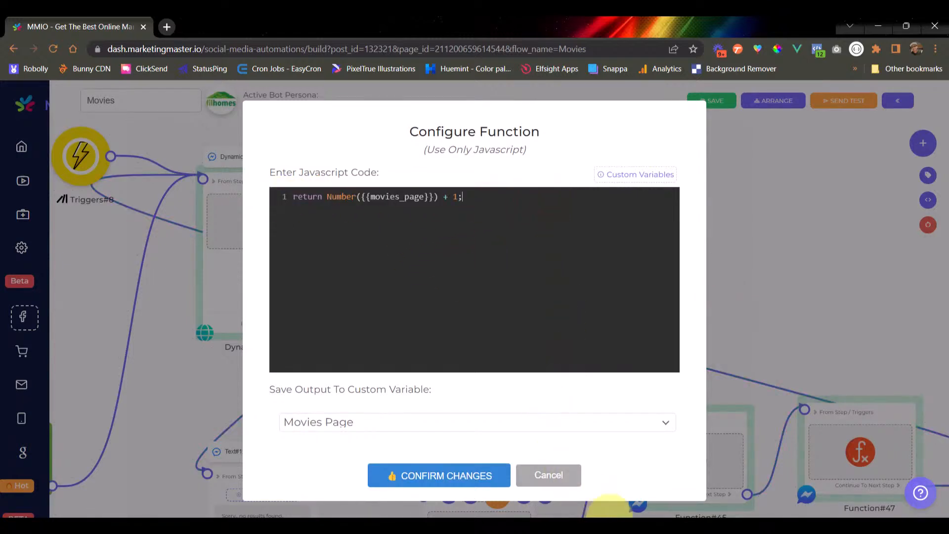
Switch to the Messenger chat and compare the Next and Back replies below the Don't Worry Darling carousel.
{"action": "left_click", "coordinate": [619, 528]}
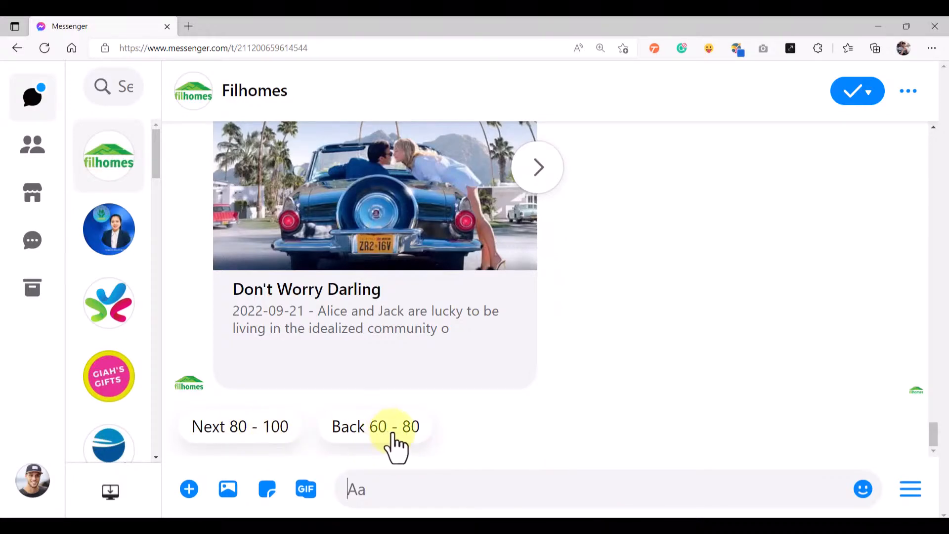
{"action": "scroll", "coordinate": [428, 346], "scroll_direction": "up", "scroll_amount": 2}
{"action": "scroll", "coordinate": [428, 346], "scroll_direction": "down", "scroll_amount": 2}
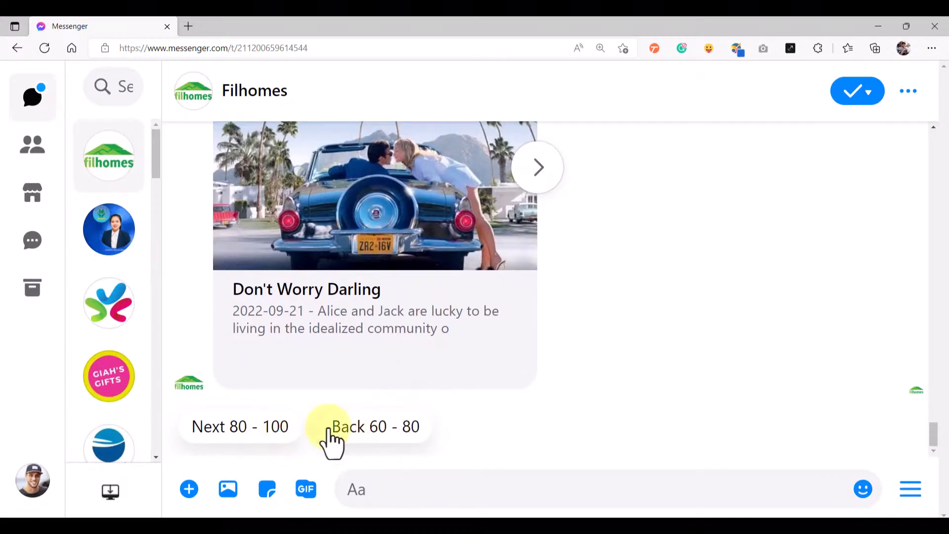
{"action": "left_click", "coordinate": [286, 445]}
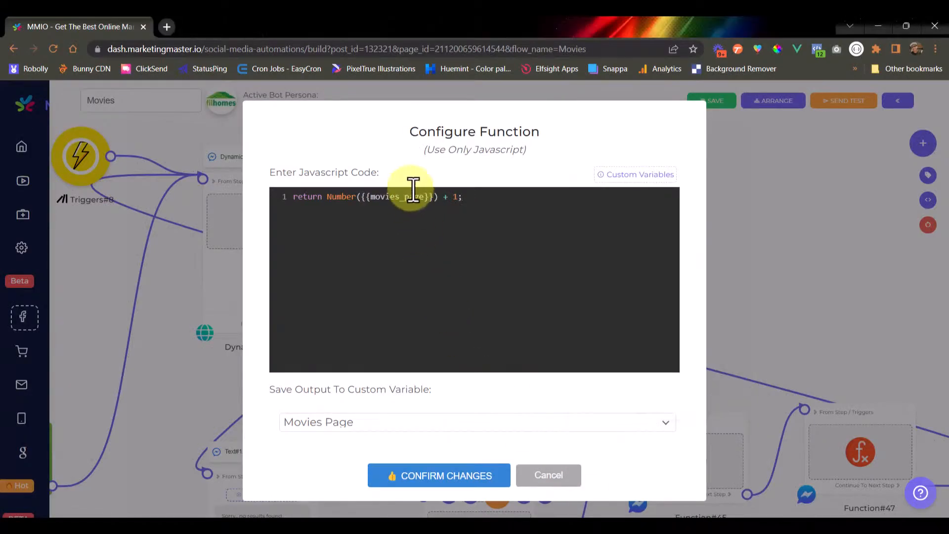
Close Function#41 without changes, then examine the page-decrement code in Function#43 and cancel out of it.
{"action": "left_click", "coordinate": [554, 475]}
{"action": "scroll", "coordinate": [511, 323], "scroll_direction": "down", "scroll_amount": 3}
{"action": "double_click", "coordinate": [385, 303]}
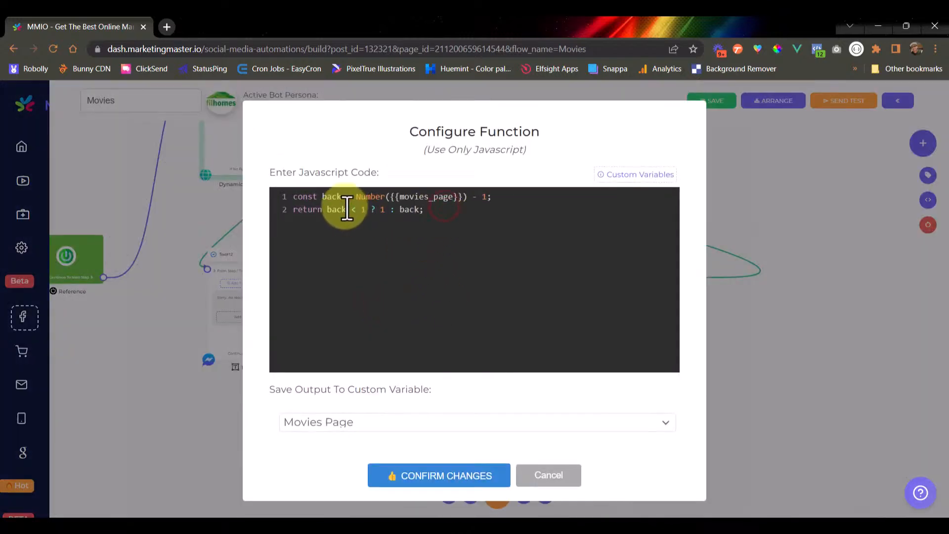
{"action": "left_click", "coordinate": [550, 477]}
Open Function#45, examine the code that builds the Next Label variable, and cancel without changes.
{"action": "scroll", "coordinate": [290, 246], "scroll_direction": "up", "scroll_amount": 5}
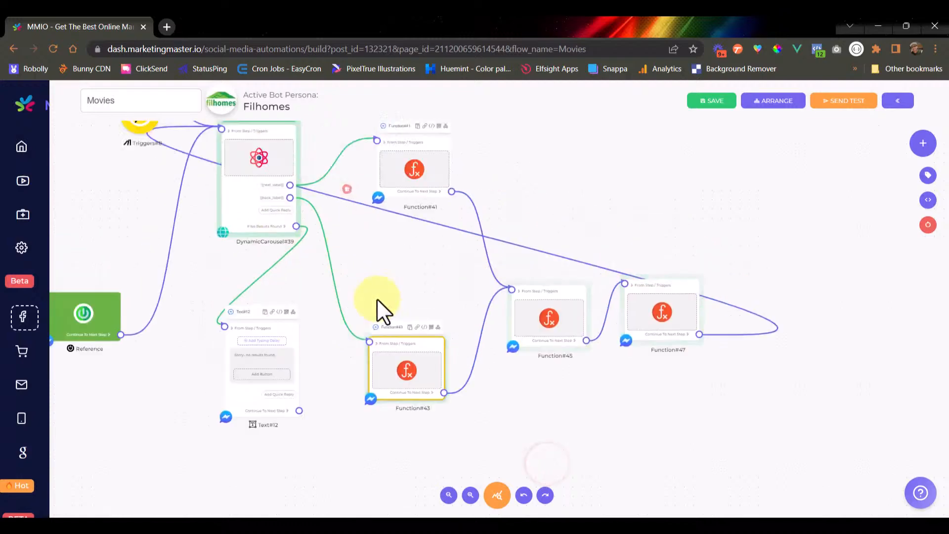
{"action": "scroll", "coordinate": [587, 407], "scroll_direction": "down", "scroll_amount": 5}
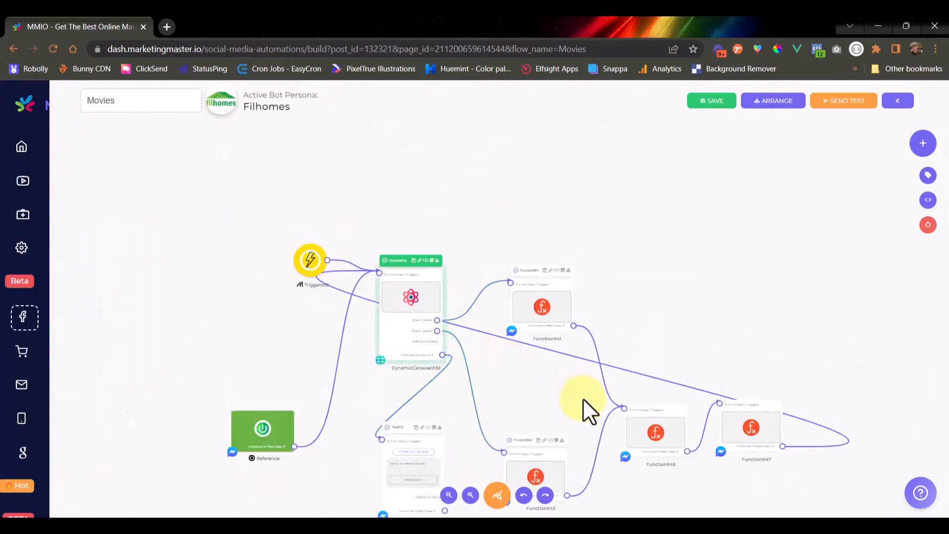
{"action": "scroll", "coordinate": [502, 275], "scroll_direction": "up", "scroll_amount": 8}
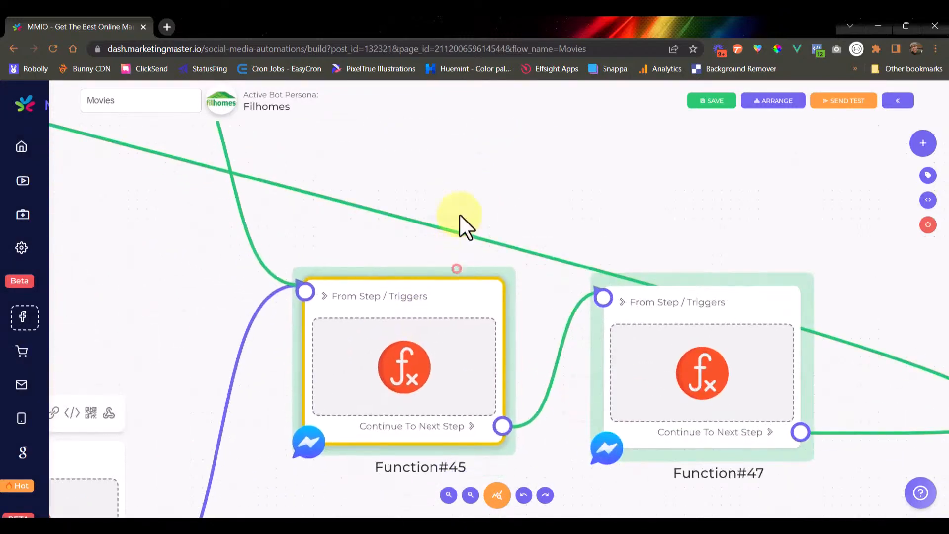
{"action": "left_click", "coordinate": [423, 341]}
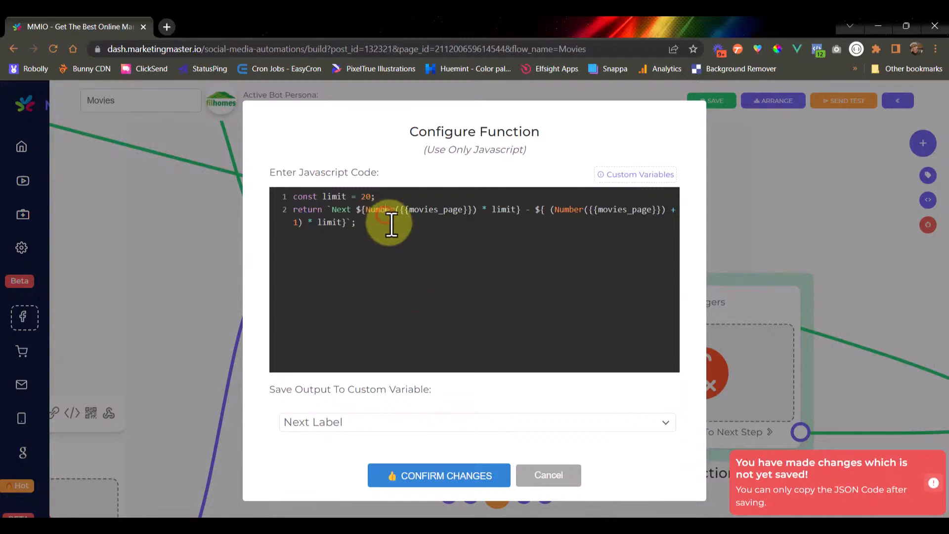
{"action": "left_click", "coordinate": [539, 476]}
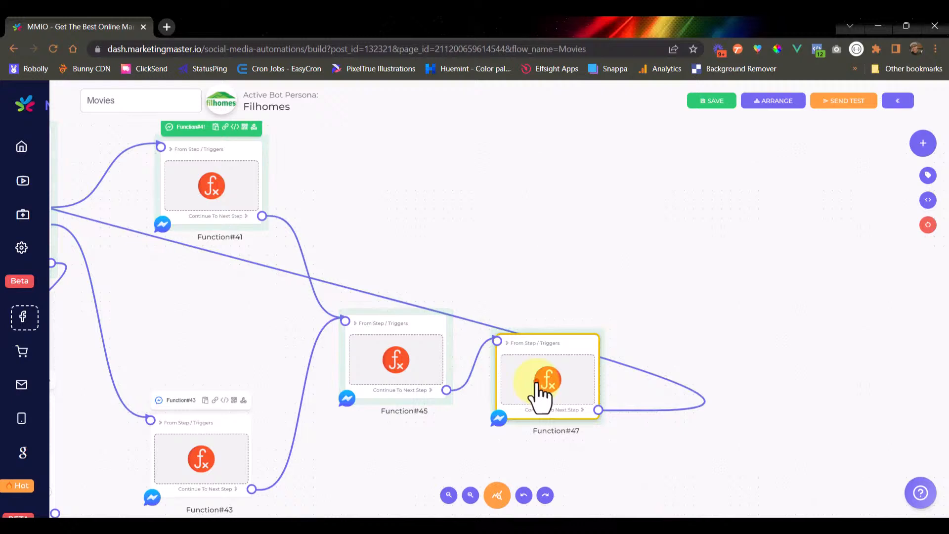
Open Function#47 and examine the Back Label code, highlighting its first movies_page variable.
{"action": "left_click", "coordinate": [540, 392]}
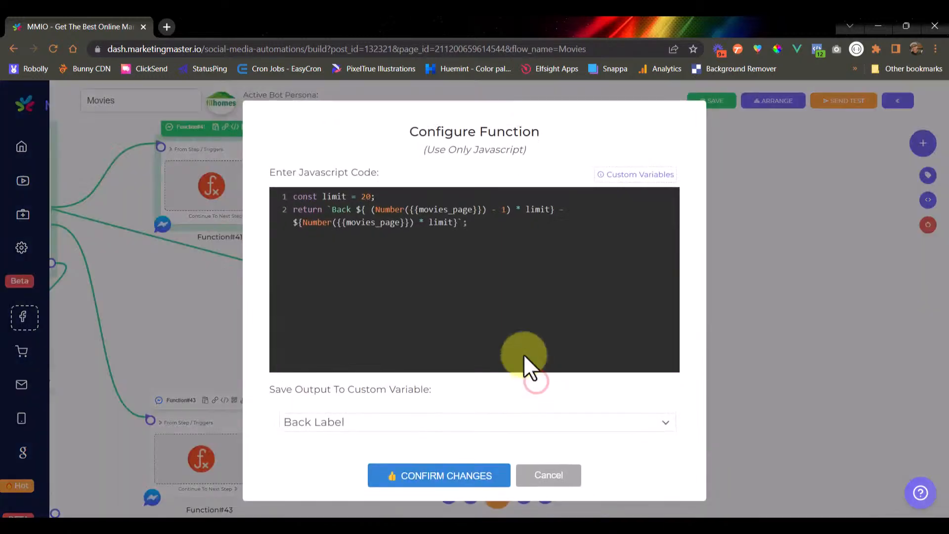
{"action": "left_click", "coordinate": [482, 210]}
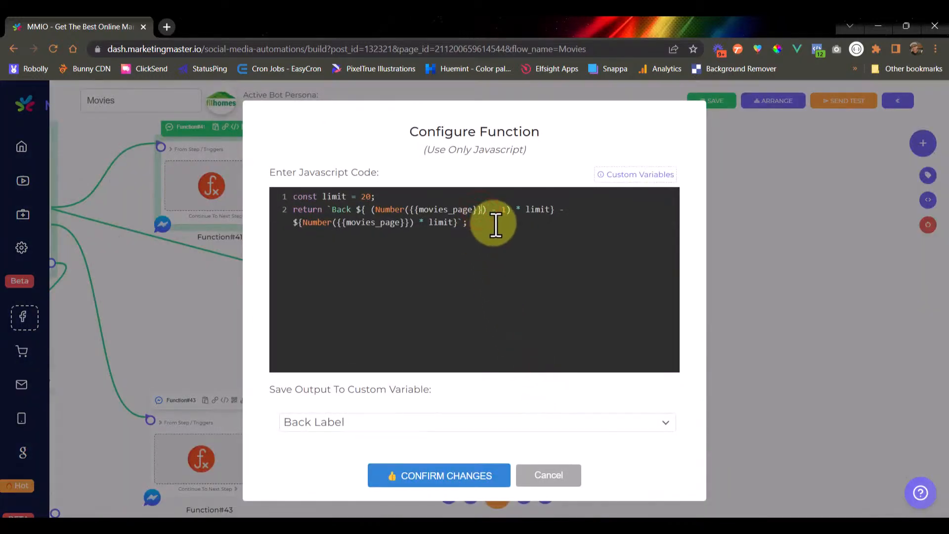
{"action": "double_click", "coordinate": [445, 209]}
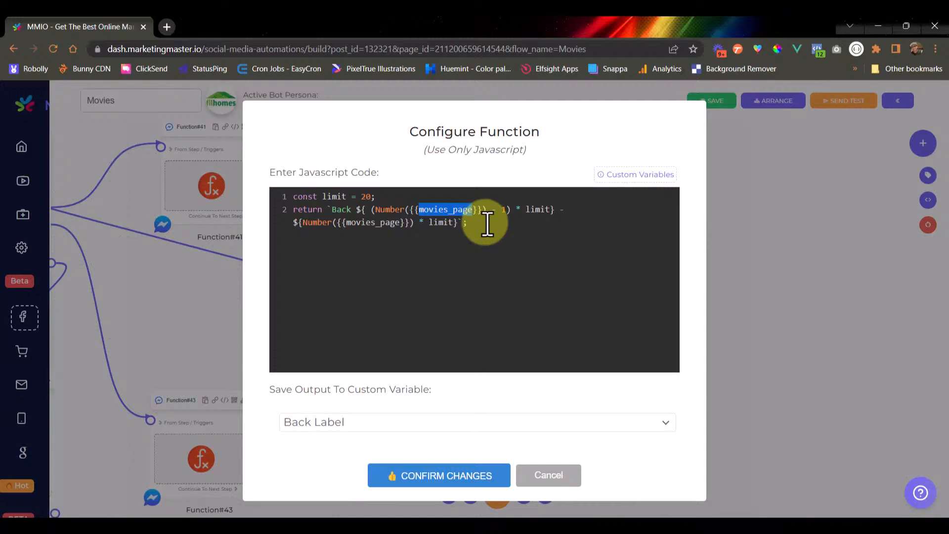
Cancel out of the Back Label function and look over the complete Movies flow.
{"action": "left_click", "coordinate": [557, 472]}
{"action": "scroll", "coordinate": [544, 424], "scroll_direction": "down", "scroll_amount": 5}
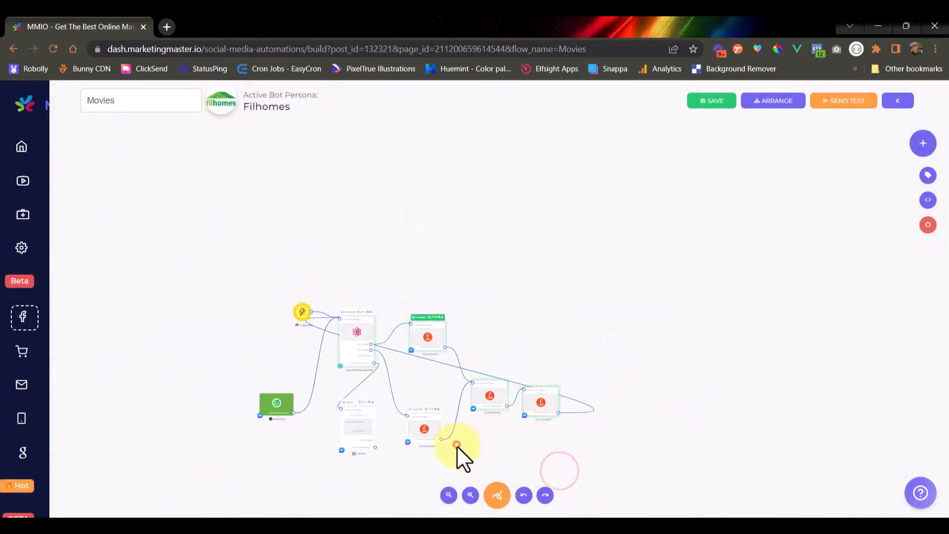
{"action": "left_click_drag", "start_coordinate": [457, 446], "coordinate": [455, 330]}
{"action": "scroll", "coordinate": [485, 351], "scroll_direction": "up", "scroll_amount": 3}
{"action": "scroll", "coordinate": [485, 349], "scroll_direction": "down", "scroll_amount": 2}
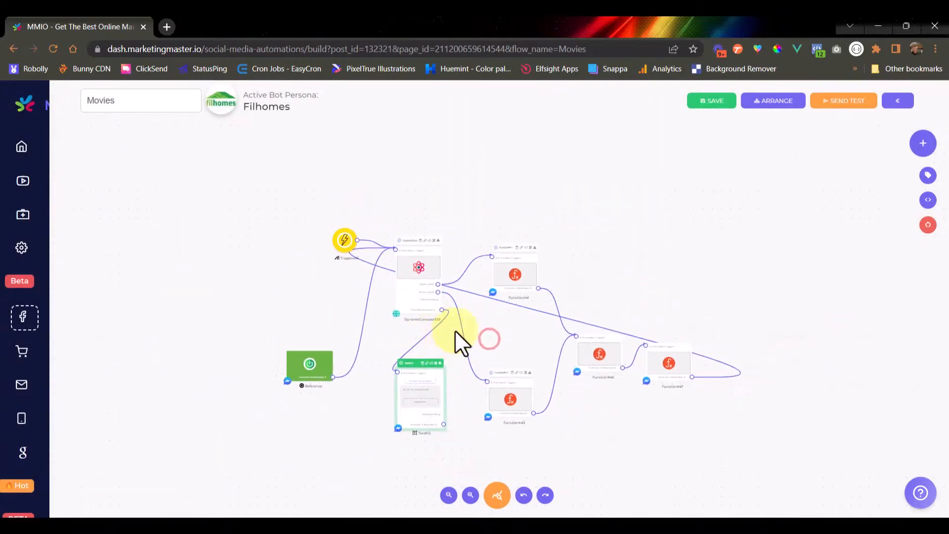
Load dash.marketingmaster.io in a new browser tab and go to the chatbot flows of the Facebook & Instagram section.
{"action": "left_click", "coordinate": [164, 23]}
{"action": "type", "text": "dash.marke"}
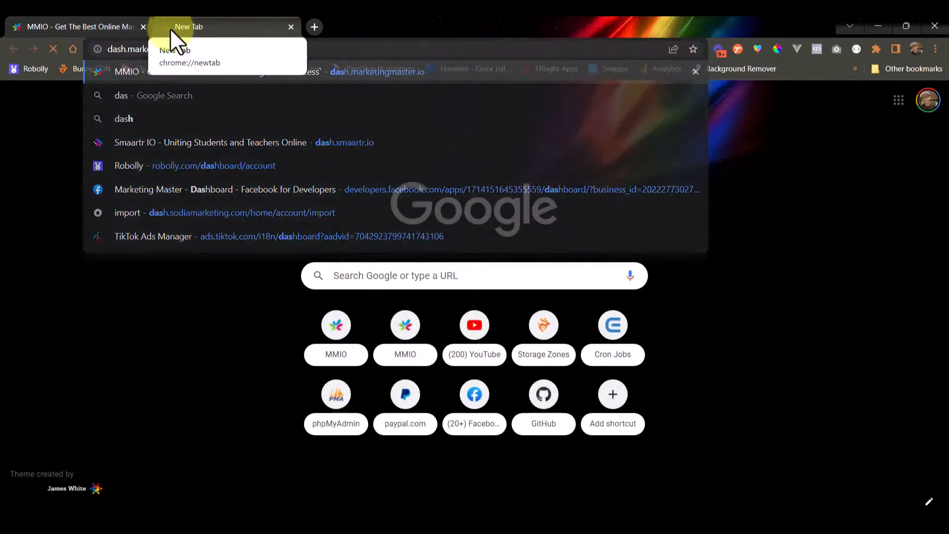
{"action": "key", "text": "Return"}
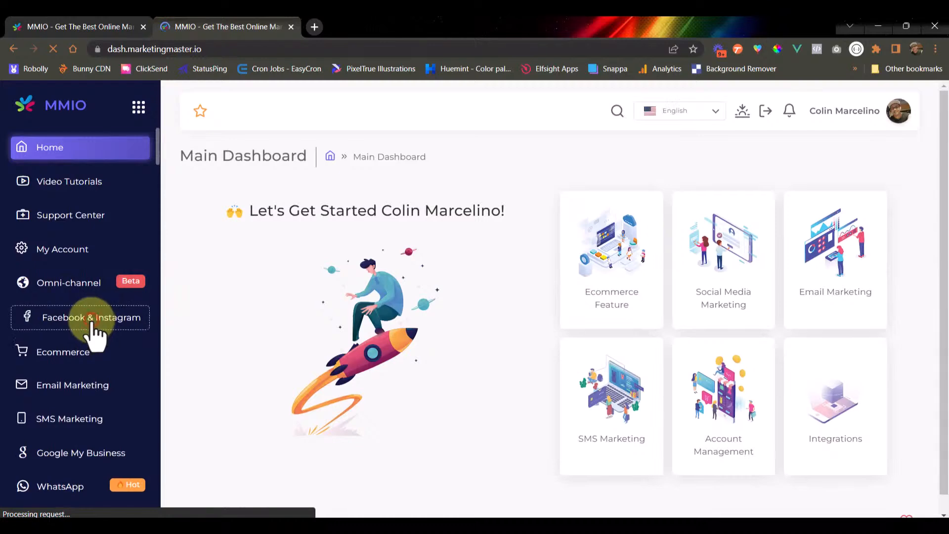
{"action": "left_click", "coordinate": [92, 324]}
{"action": "left_click", "coordinate": [289, 248]}
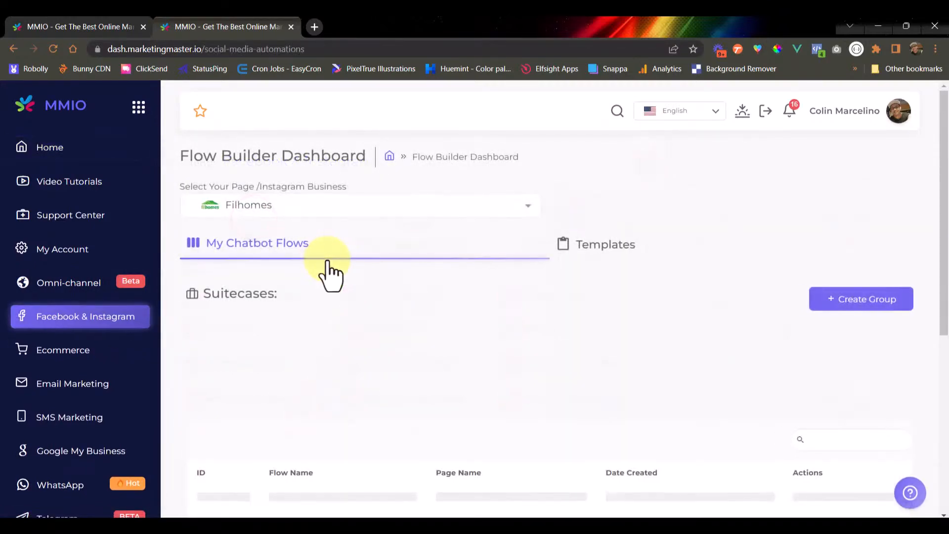
Create a new Messenger flow named Movies Replicated for the Filhomes page.
{"action": "scroll", "coordinate": [347, 343], "scroll_direction": "down", "scroll_amount": 1}
{"action": "left_click", "coordinate": [275, 380]}
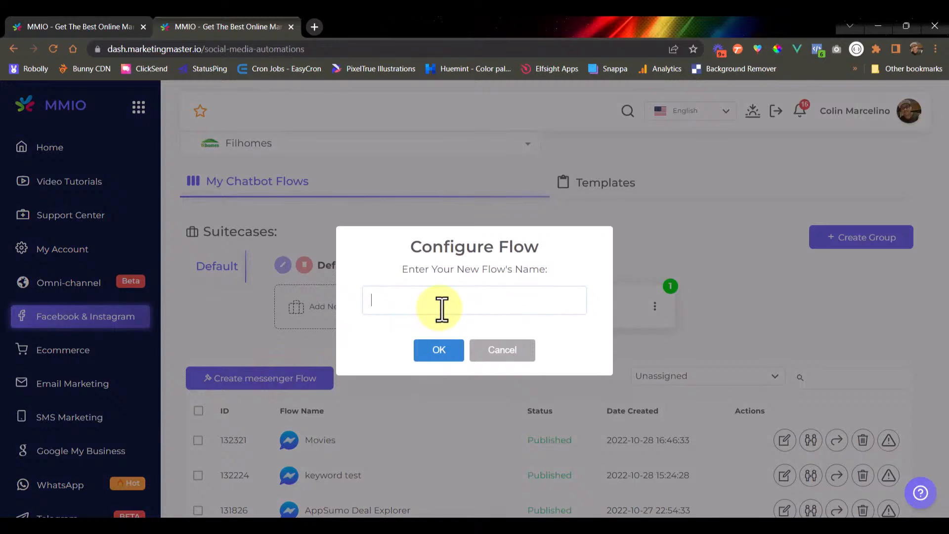
{"action": "type", "text": "Movies Replicated"}
{"action": "left_click", "coordinate": [431, 351]}
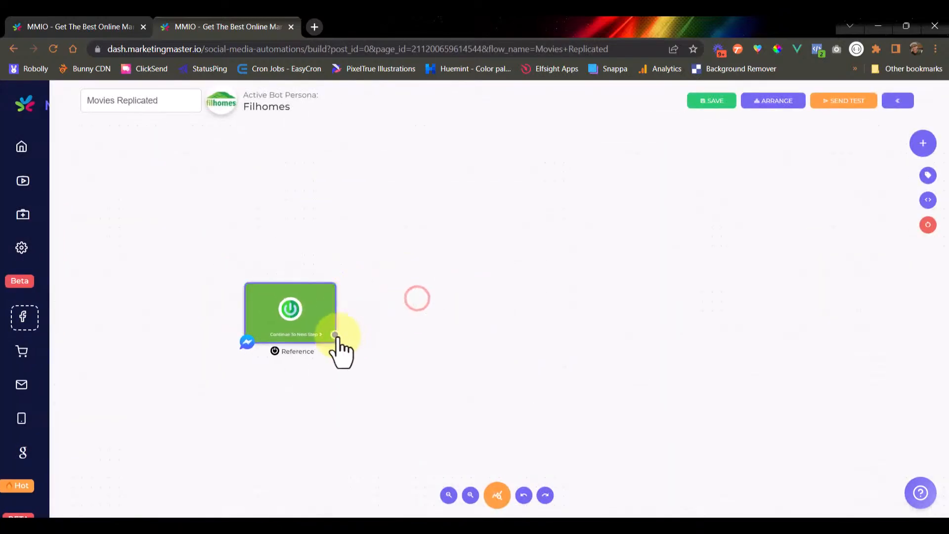
Add a DynamicCarousel step connected to the Reference starting step's output.
{"action": "left_click_drag", "start_coordinate": [334, 335], "coordinate": [463, 236]}
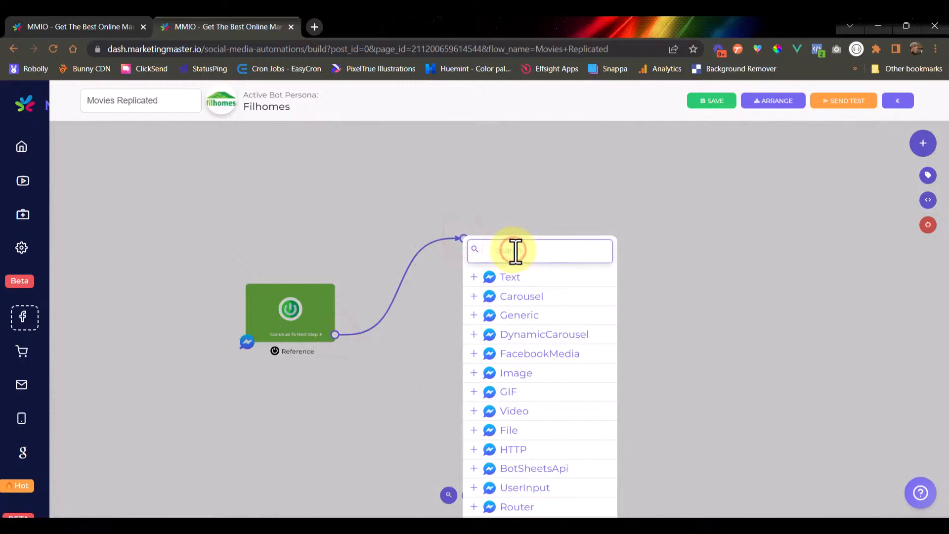
{"action": "type", "text": "dyna"}
{"action": "left_click", "coordinate": [550, 283]}
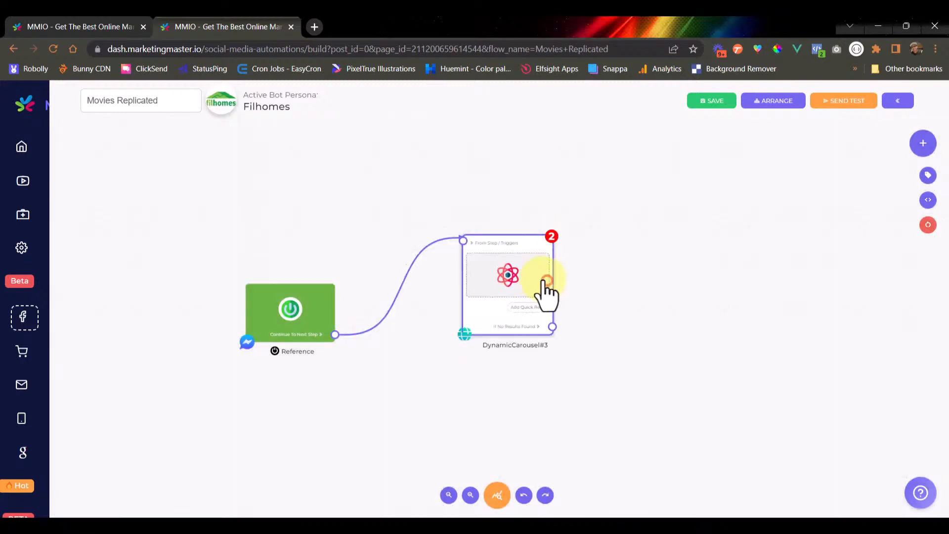
{"action": "scroll", "coordinate": [522, 267], "scroll_direction": "up", "scroll_amount": 3}
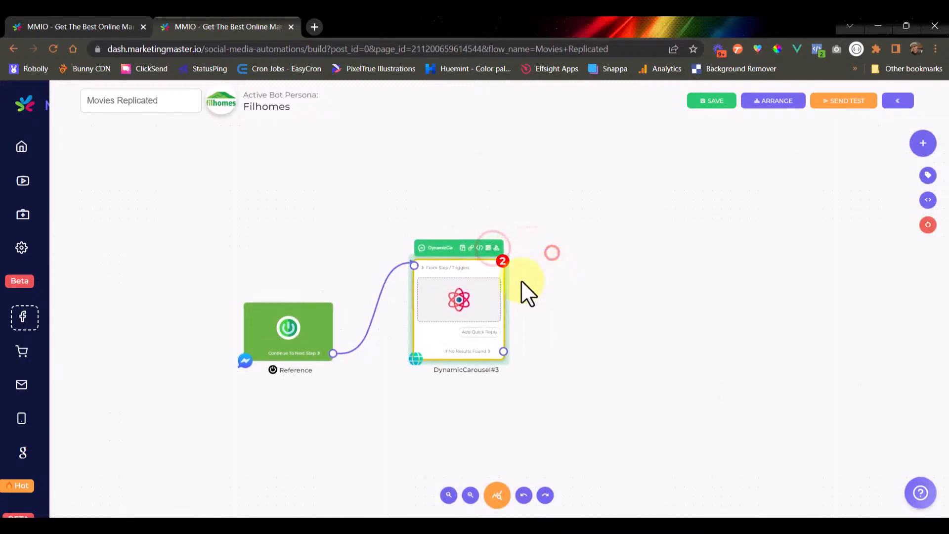
Choose HTTP Request as the new carousel's data source and proceed to its GET request configuration.
{"action": "left_click", "coordinate": [451, 303]}
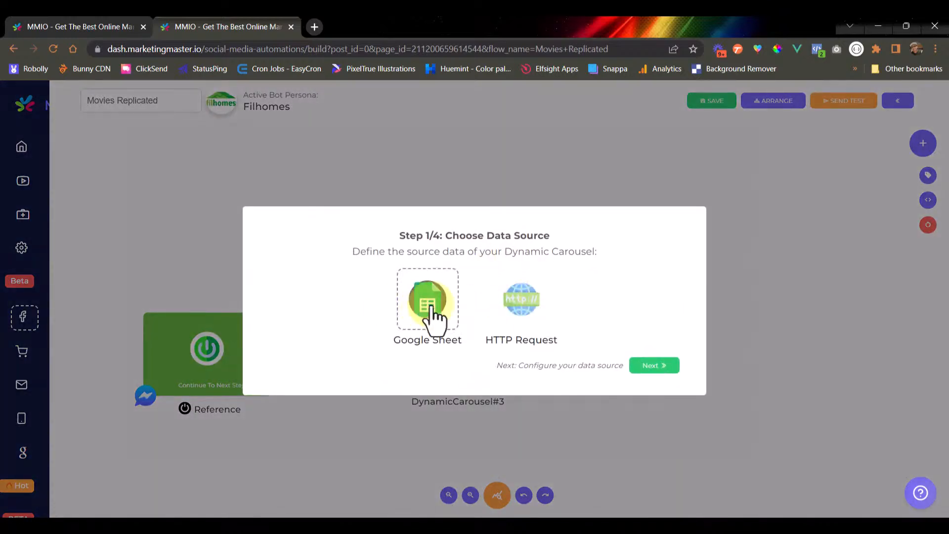
{"action": "left_click_drag", "start_coordinate": [566, 235], "coordinate": [468, 255]}
{"action": "left_click", "coordinate": [467, 253]}
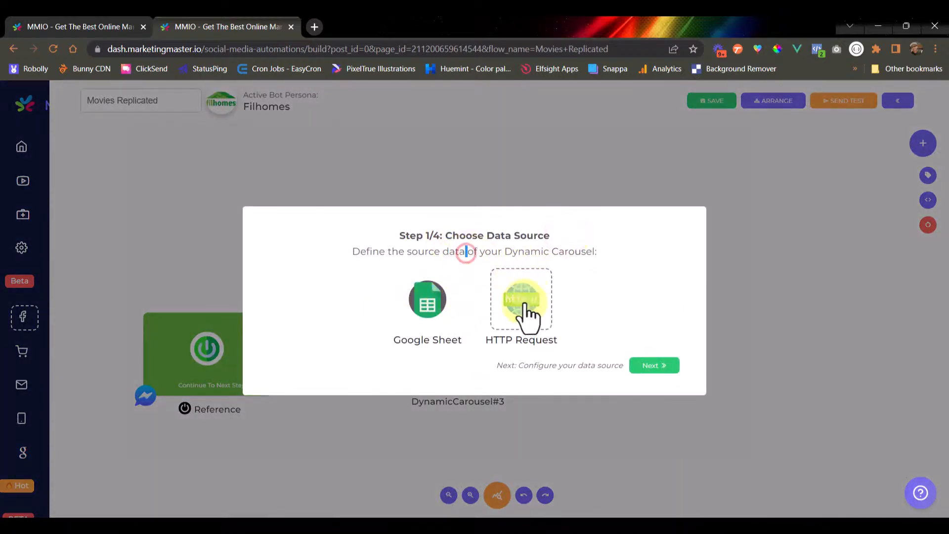
{"action": "left_click", "coordinate": [665, 366]}
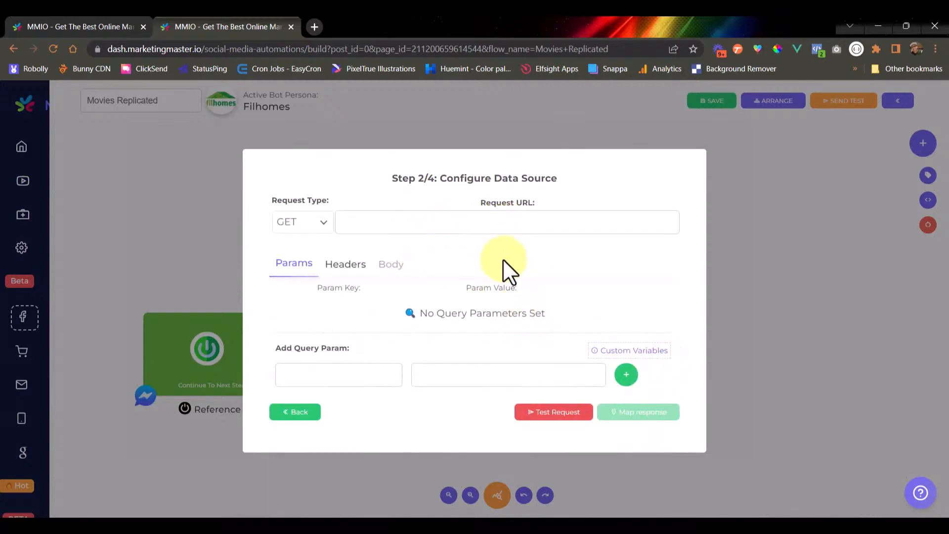
{"action": "left_click", "coordinate": [505, 216]}
{"action": "left_click", "coordinate": [360, 249]}
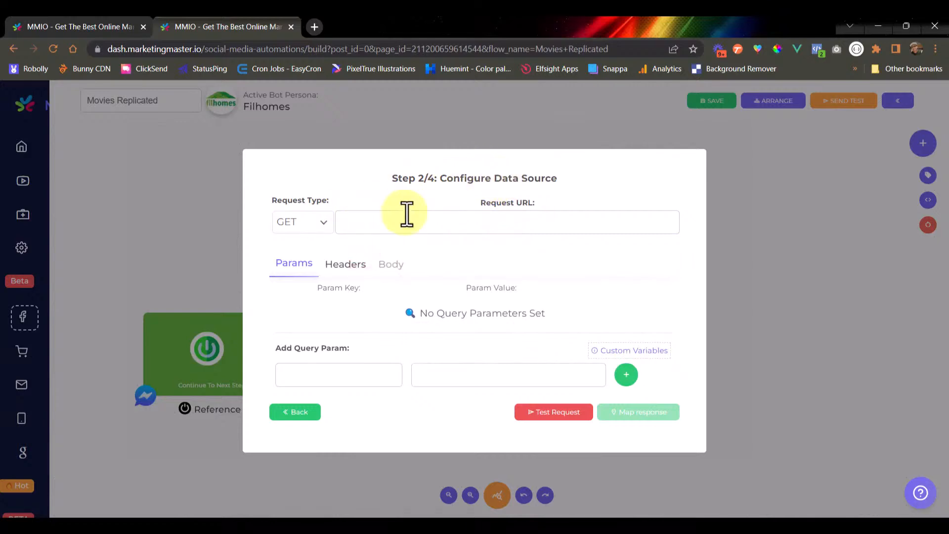
Switch to the original Movies flow and open its dynamic carousel's HTTP request configuration.
{"action": "left_click", "coordinate": [64, 27]}
{"action": "left_click", "coordinate": [419, 274]}
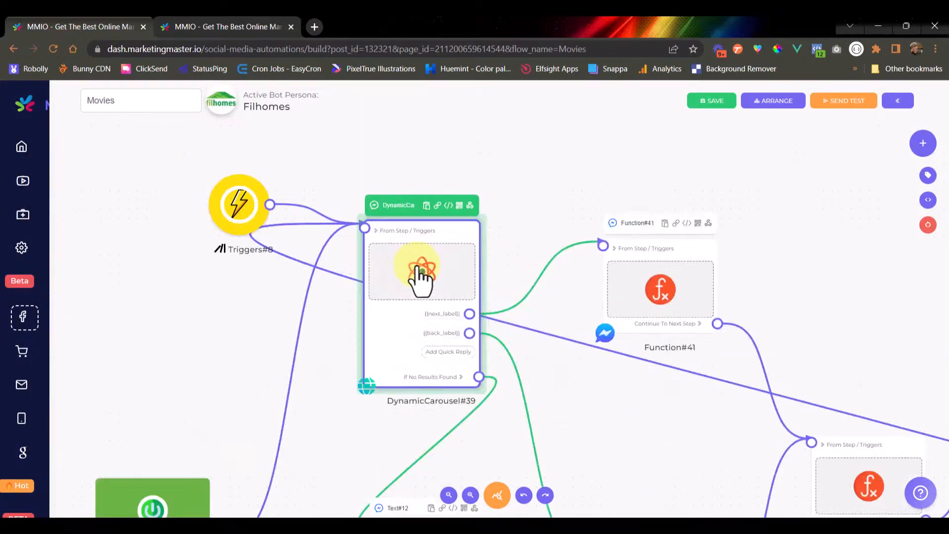
{"action": "left_click", "coordinate": [508, 318]}
{"action": "left_click", "coordinate": [651, 365]}
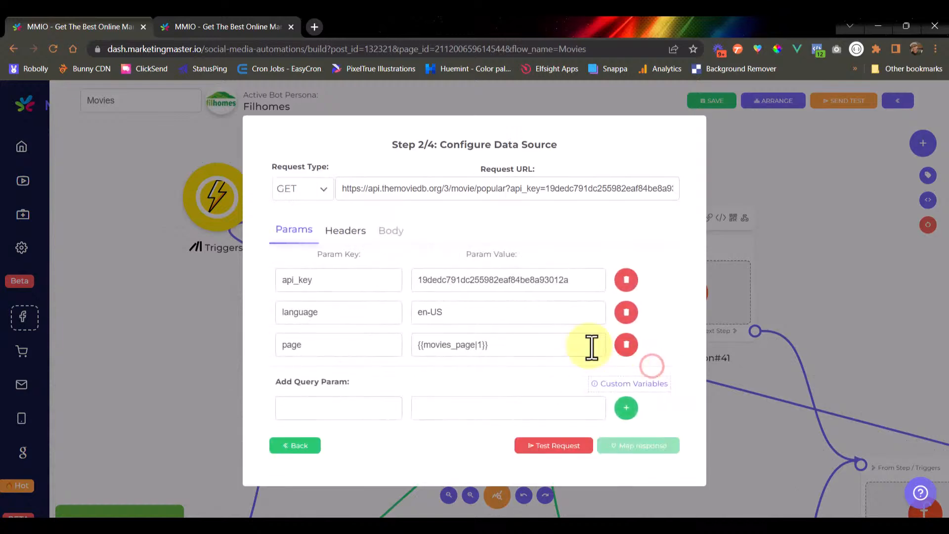
{"action": "left_click", "coordinate": [434, 189]}
{"action": "left_click_drag", "start_coordinate": [524, 189], "coordinate": [712, 190]}
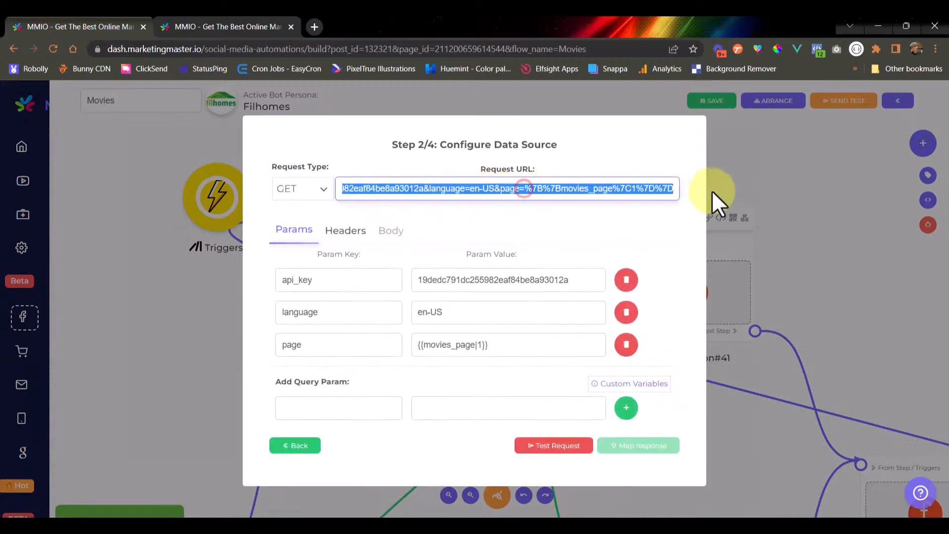
{"action": "left_click", "coordinate": [568, 191]}
{"action": "left_click_drag", "start_coordinate": [492, 182], "coordinate": [228, 181]}
{"action": "left_click", "coordinate": [446, 190]}
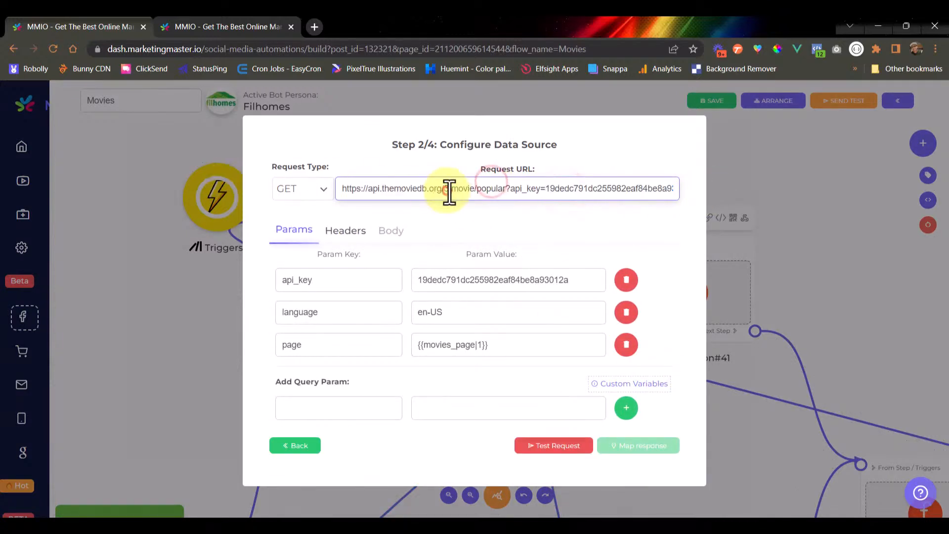
{"action": "type", "text": "3"}
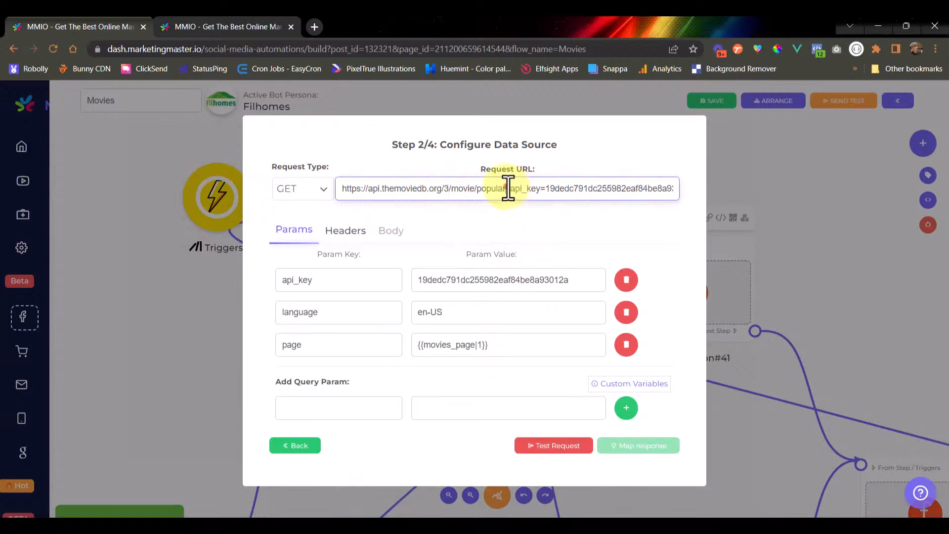
{"action": "left_click_drag", "start_coordinate": [508, 188], "coordinate": [342, 189]}
{"action": "key", "text": "ctrl+c"}
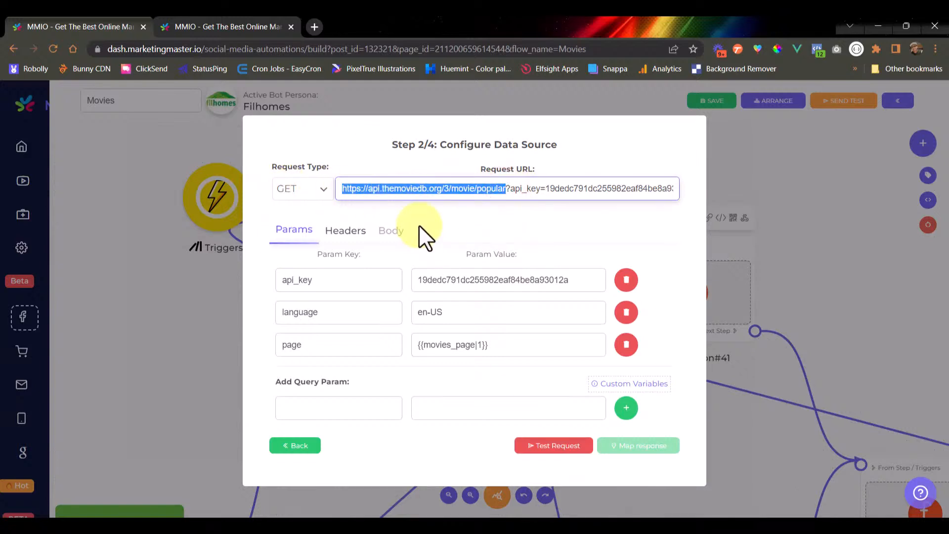
{"action": "left_click", "coordinate": [455, 219]}
{"action": "left_click", "coordinate": [338, 345]}
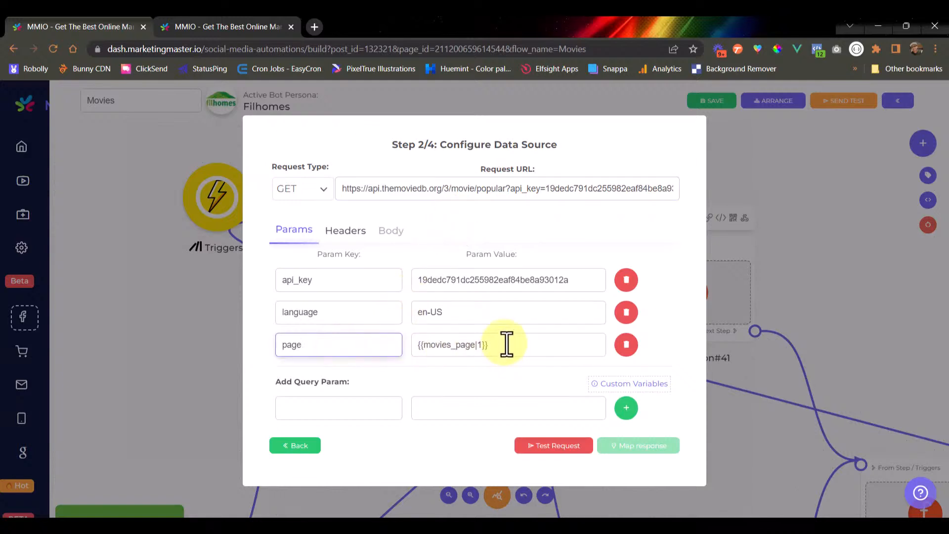
{"action": "double_click", "coordinate": [291, 344]}
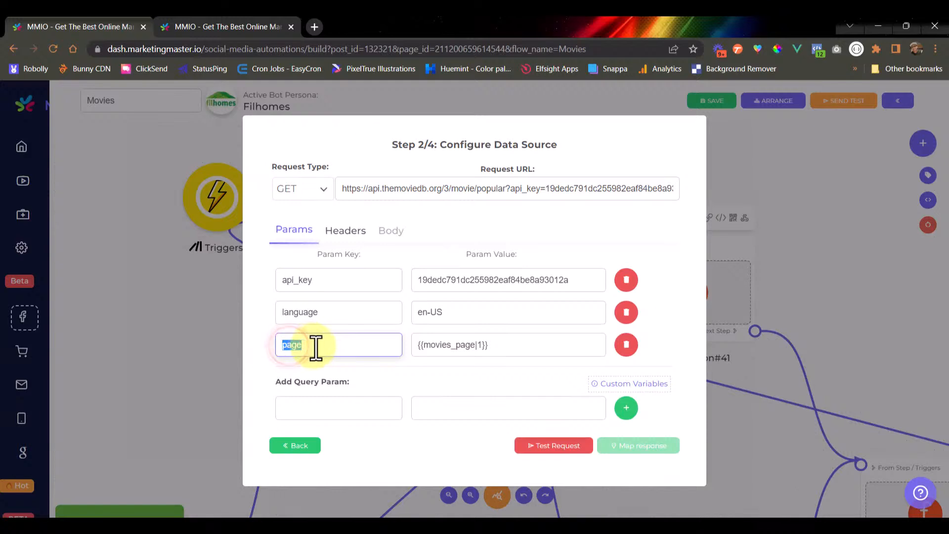
{"action": "left_click", "coordinate": [207, 26]}
{"action": "left_click", "coordinate": [384, 222]}
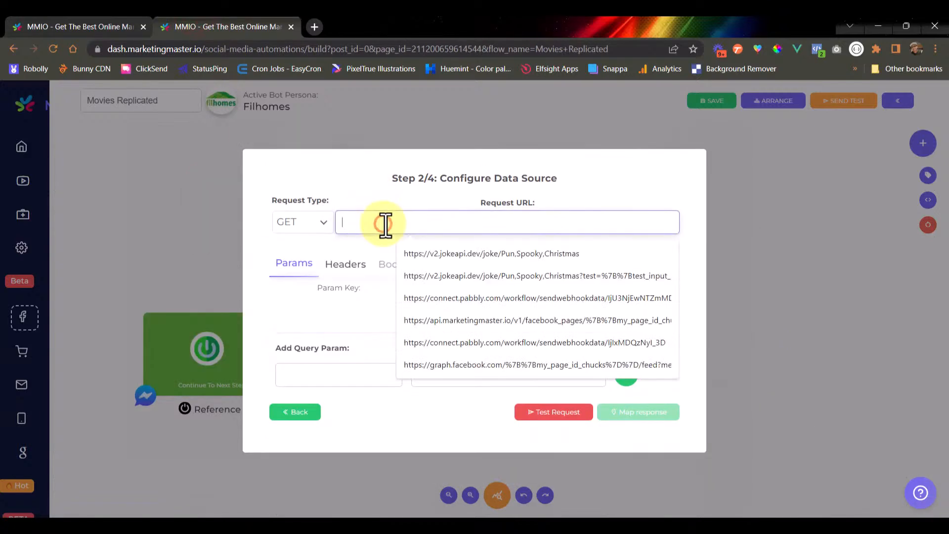
{"action": "key", "text": "ctrl+v"}
{"action": "left_click", "coordinate": [464, 201]}
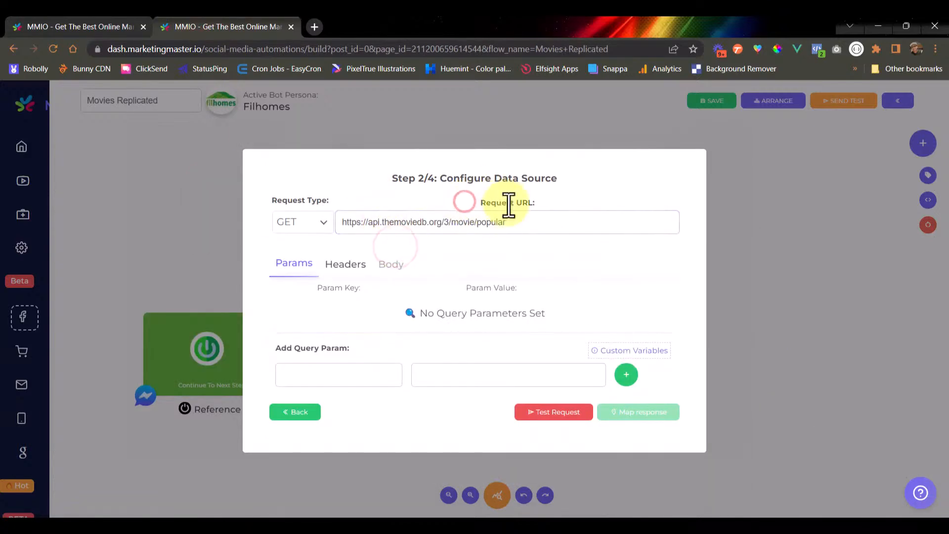
{"action": "left_click_drag", "start_coordinate": [535, 223], "coordinate": [352, 188]}
Copy the api_key parameter name and the API key from the original flow and add them as a query parameter in Movies Replicated.
{"action": "left_click", "coordinate": [354, 188]}
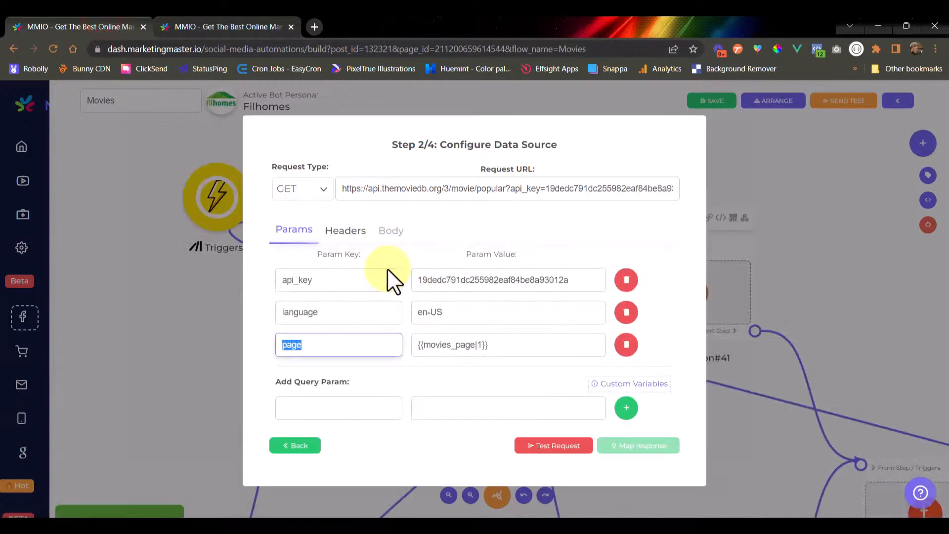
{"action": "left_click", "coordinate": [295, 280]}
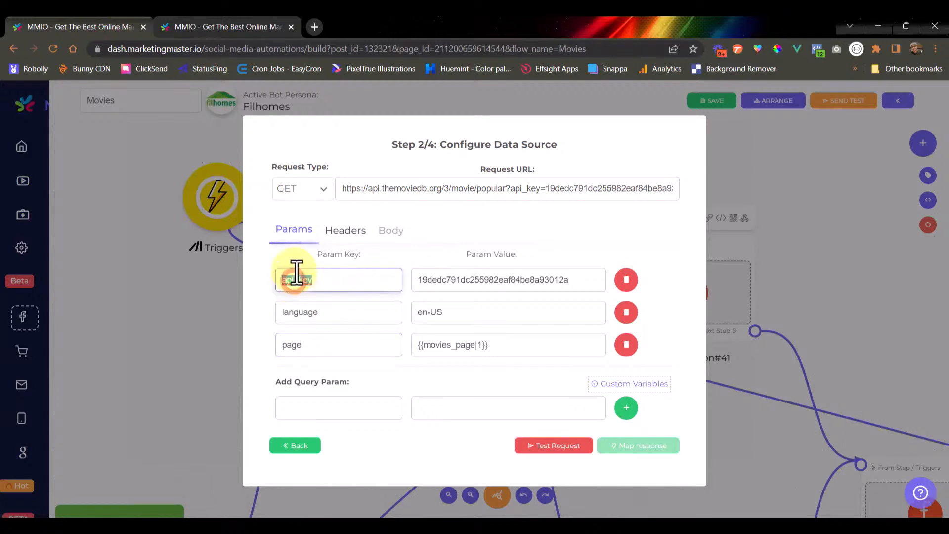
{"action": "double_click", "coordinate": [295, 280]}
{"action": "key", "text": "ctrl+c"}
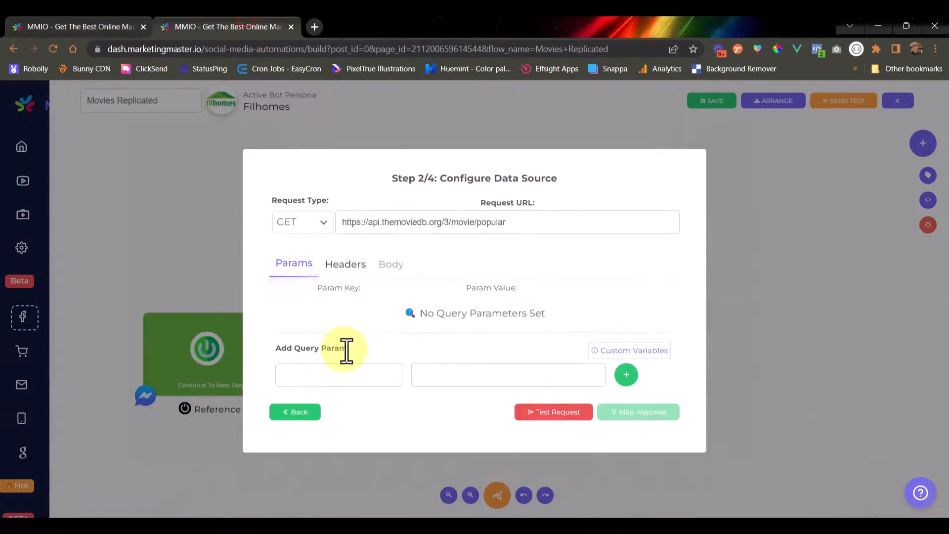
{"action": "left_click", "coordinate": [345, 374]}
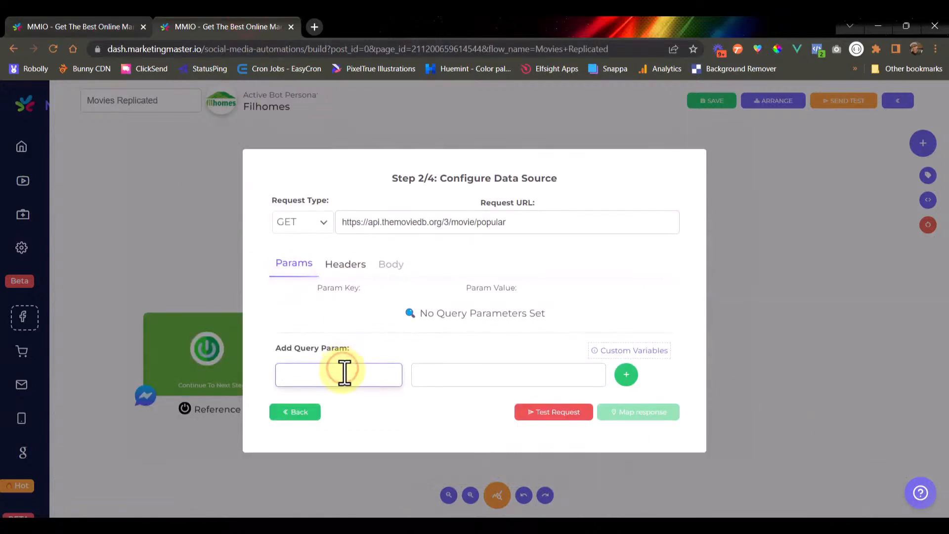
{"action": "key", "text": "ctrl+v"}
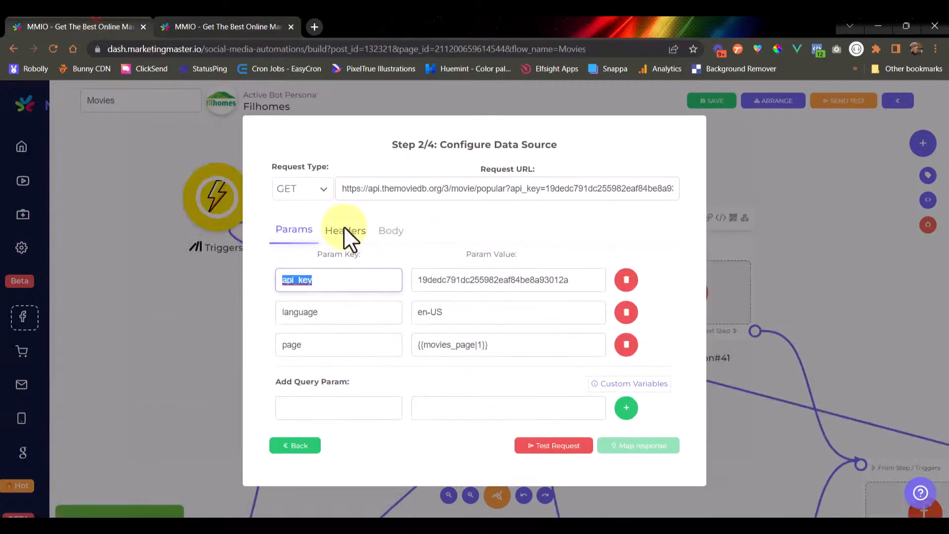
{"action": "double_click", "coordinate": [460, 280]}
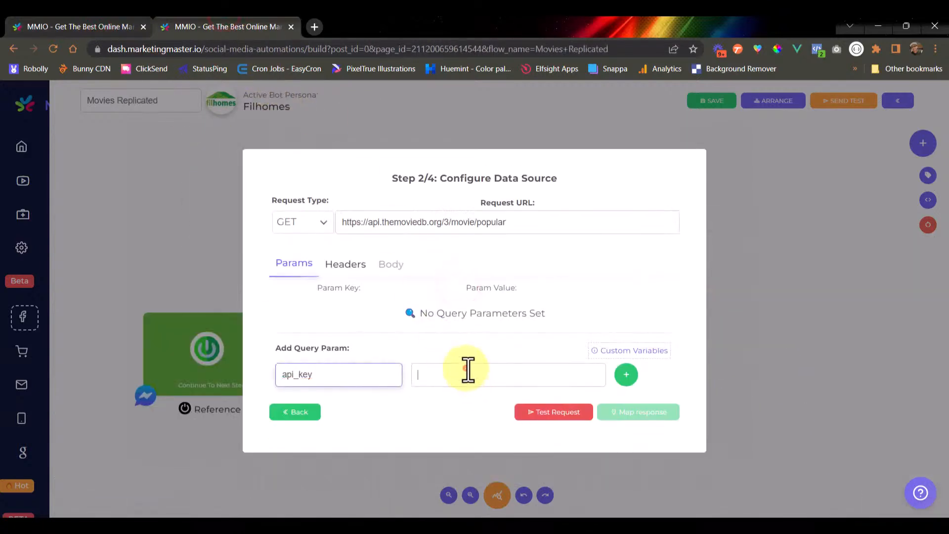
{"action": "key", "text": "ctrl+v"}
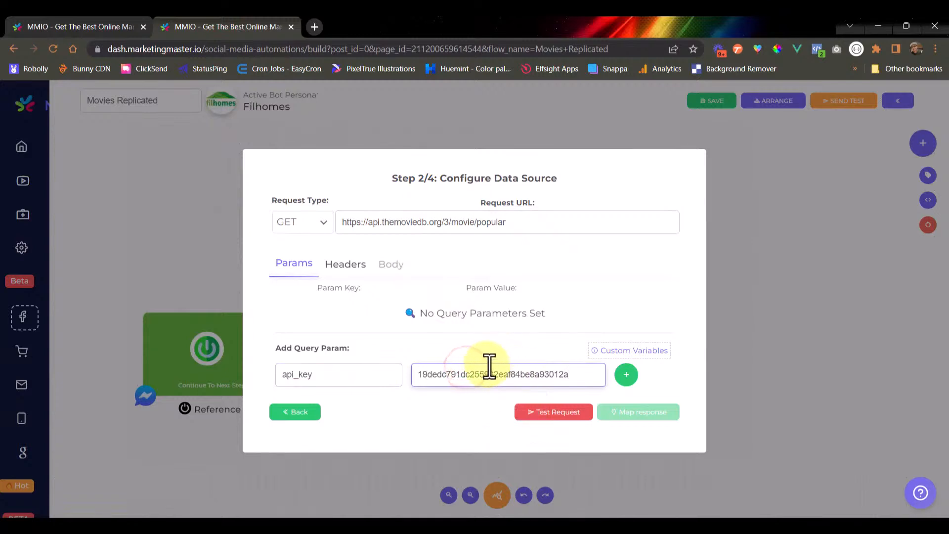
{"action": "left_click", "coordinate": [632, 375]}
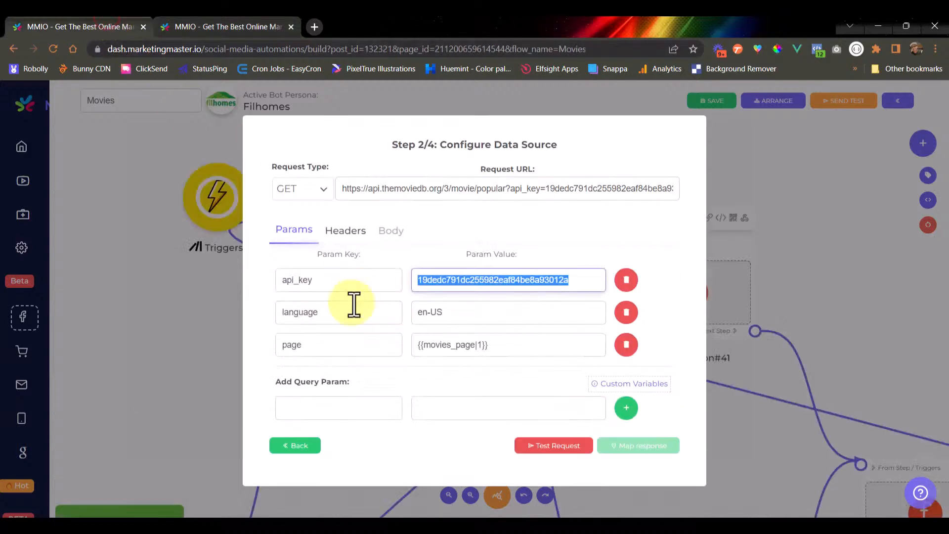
Copy the language parameter and its value en-US from the original flow and add them as a query parameter in Movies Replicated.
{"action": "double_click", "coordinate": [349, 307]}
{"action": "key", "text": "ctrl+c"}
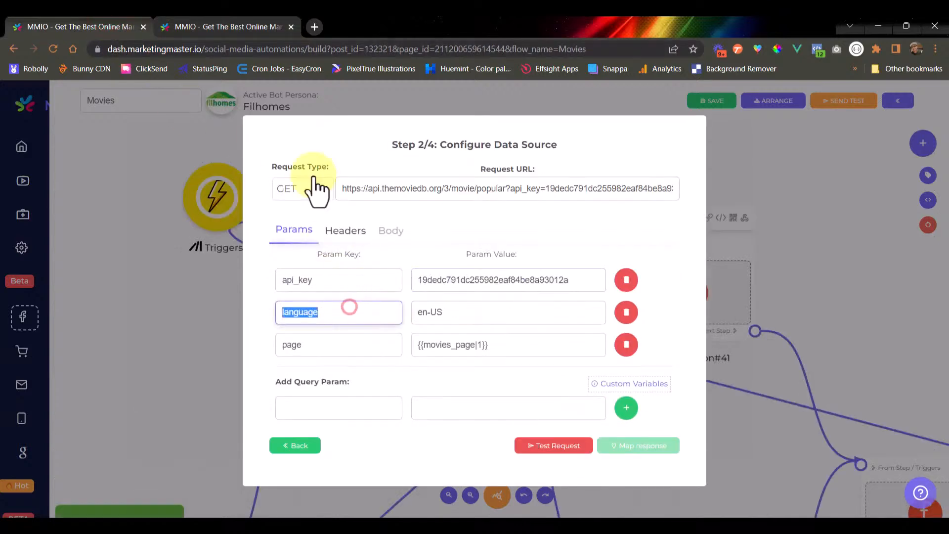
{"action": "left_click", "coordinate": [214, 19]}
{"action": "double_click", "coordinate": [350, 377]}
{"action": "key", "text": "ctrl+v"}
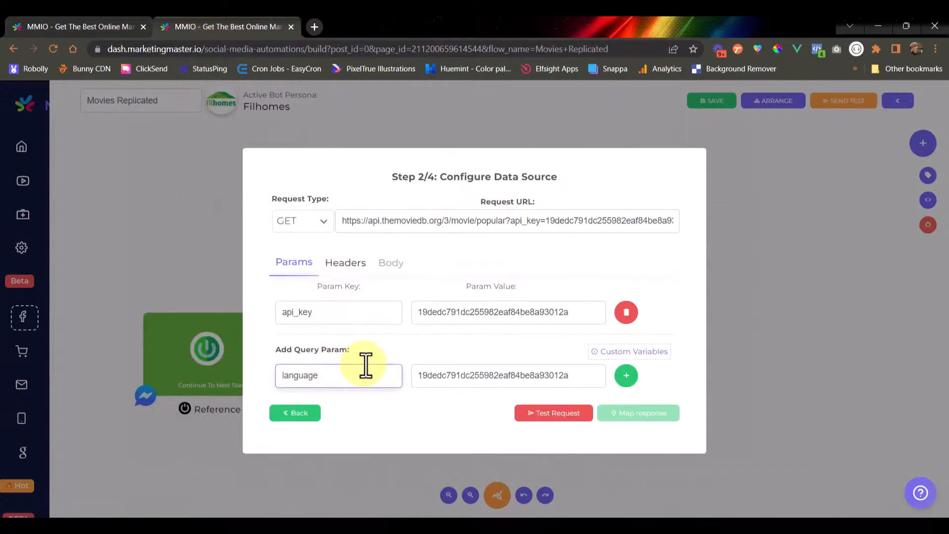
{"action": "left_click", "coordinate": [42, 27]}
{"action": "double_click", "coordinate": [430, 312]}
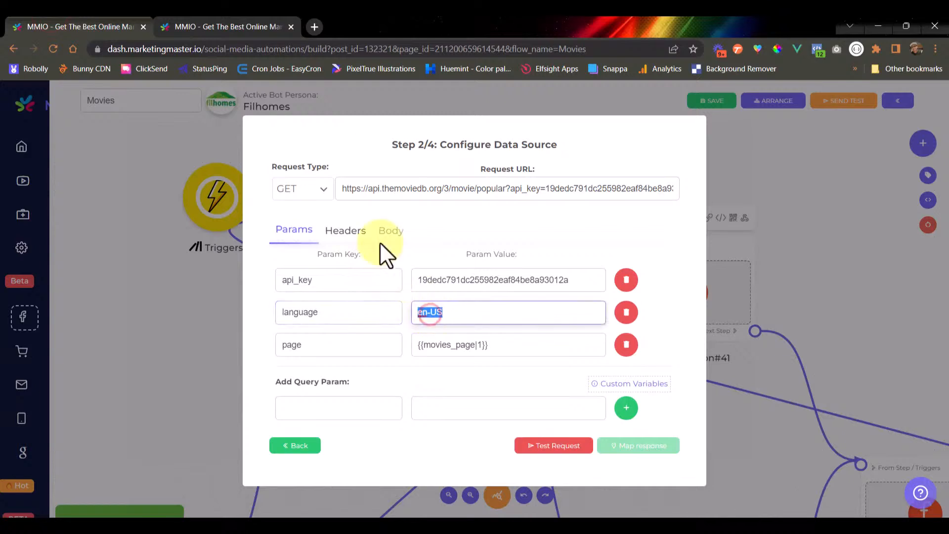
{"action": "key", "text": "ctrl+c"}
{"action": "left_click", "coordinate": [223, 23]}
{"action": "double_click", "coordinate": [447, 377]}
{"action": "key", "text": "ctrl+v"}
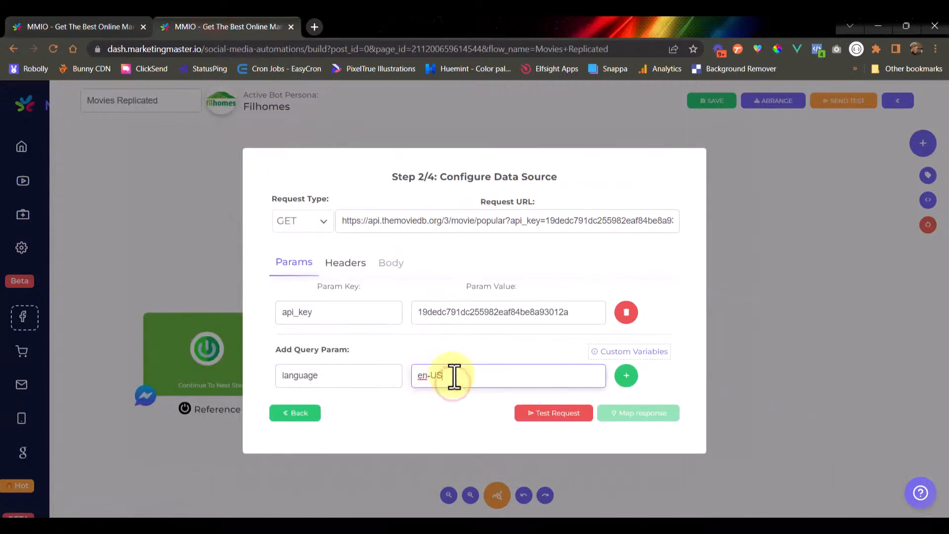
{"action": "left_click", "coordinate": [628, 376]}
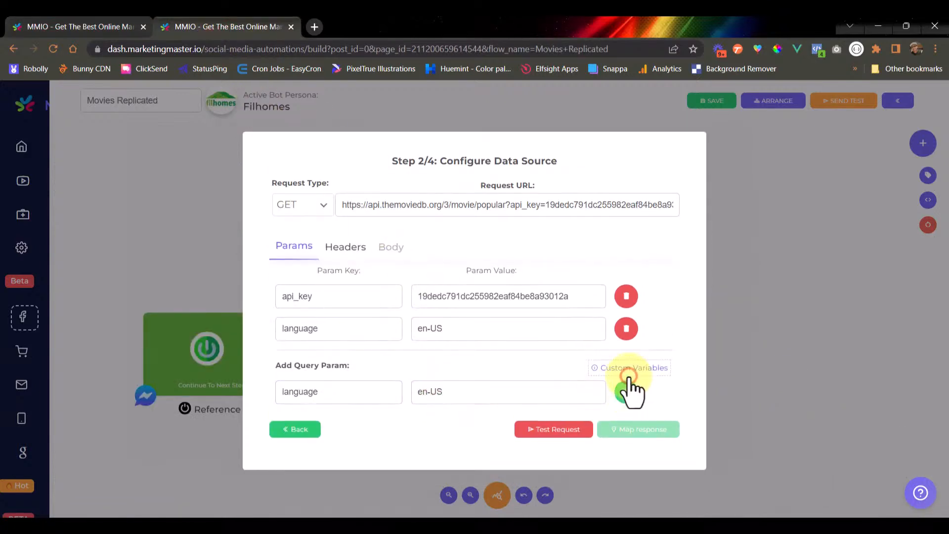
Copy the page parameter name from the original flow and add it in Movies Replicated with the value 1.
{"action": "left_click", "coordinate": [97, 22]}
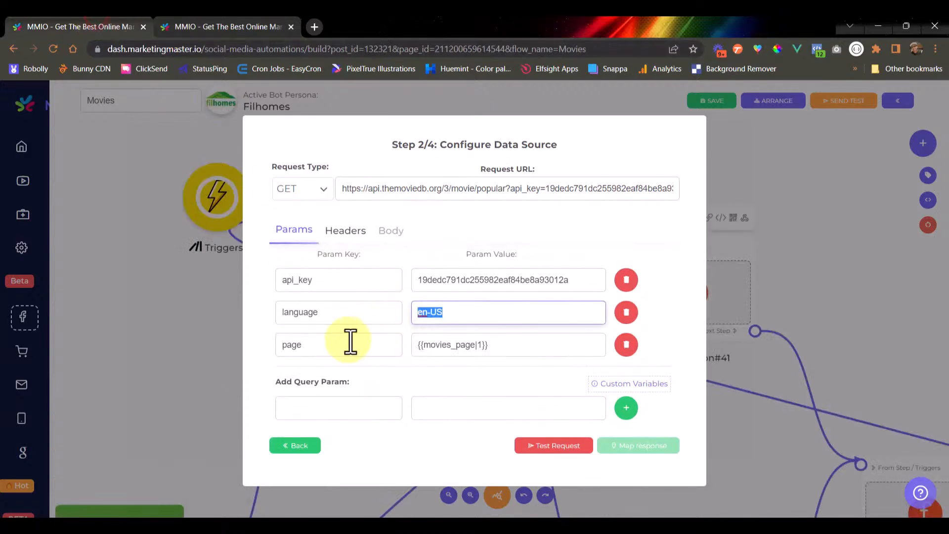
{"action": "double_click", "coordinate": [341, 339]}
{"action": "left_click", "coordinate": [217, 24]}
{"action": "double_click", "coordinate": [339, 390]}
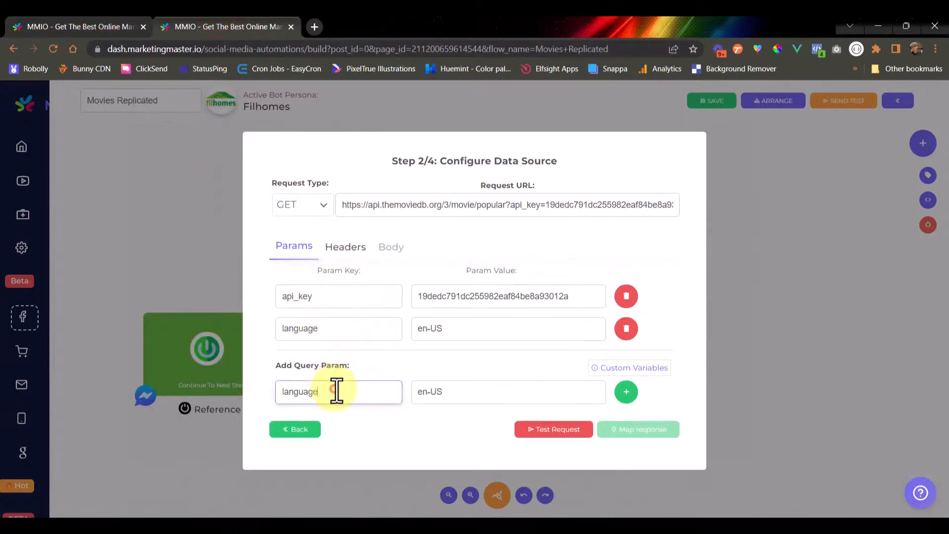
{"action": "key", "text": "ctrl+v"}
{"action": "left_click", "coordinate": [425, 393]}
{"action": "triple_click", "coordinate": [425, 393]}
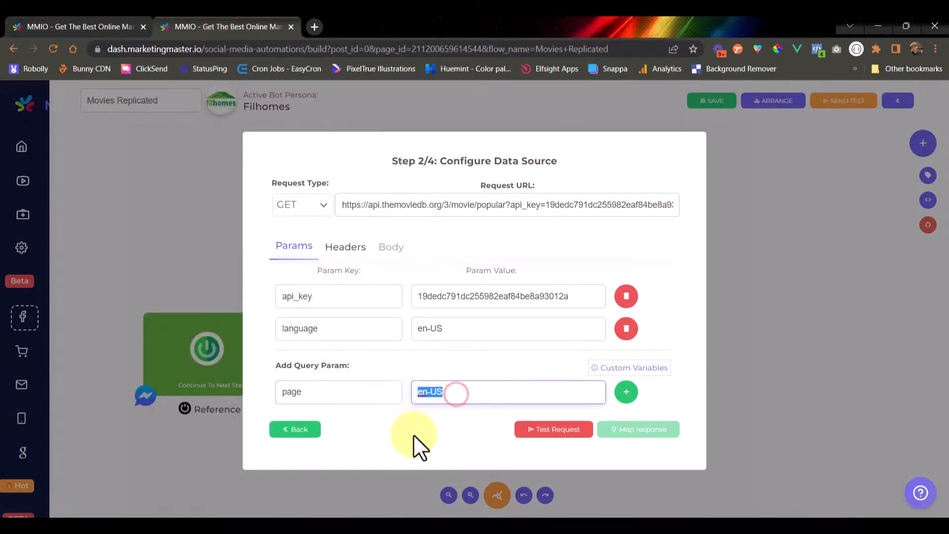
{"action": "type", "text": "1"}
{"action": "left_click", "coordinate": [626, 392]}
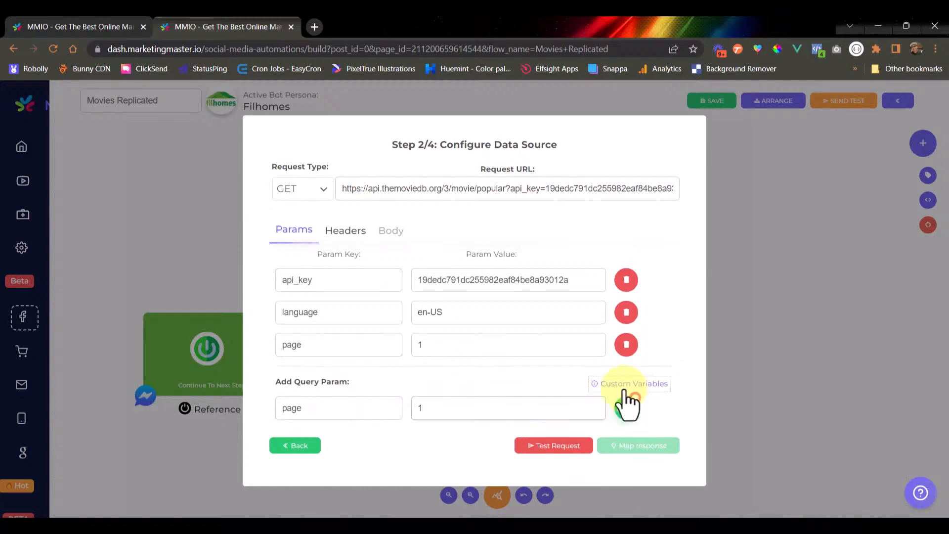
{"action": "left_click", "coordinate": [475, 345]}
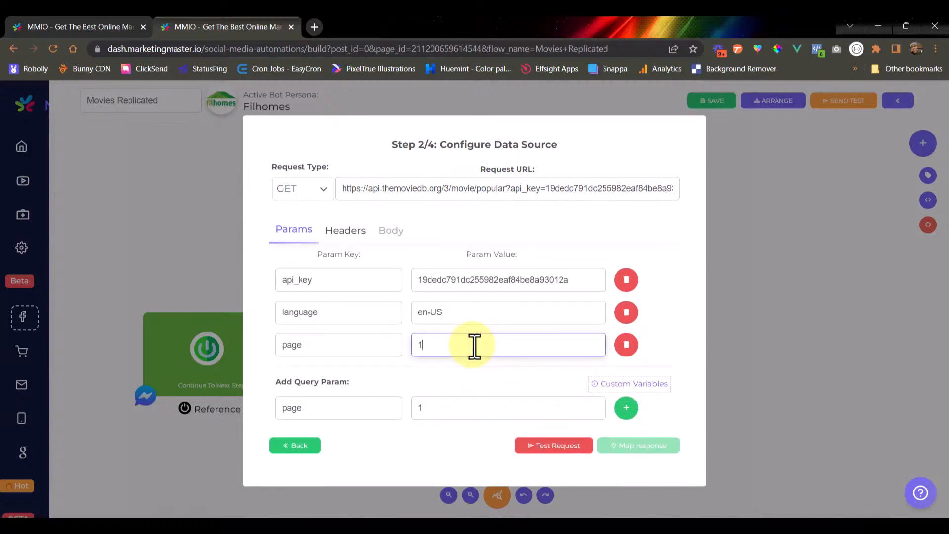
{"action": "double_click", "coordinate": [421, 344]}
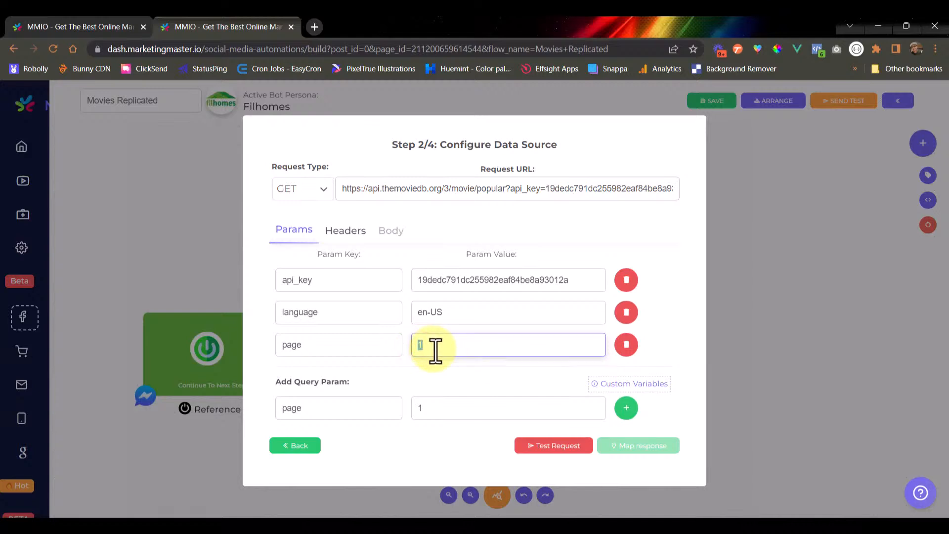
{"action": "left_click_drag", "start_coordinate": [436, 368], "coordinate": [439, 346]}
{"action": "left_click", "coordinate": [439, 345]}
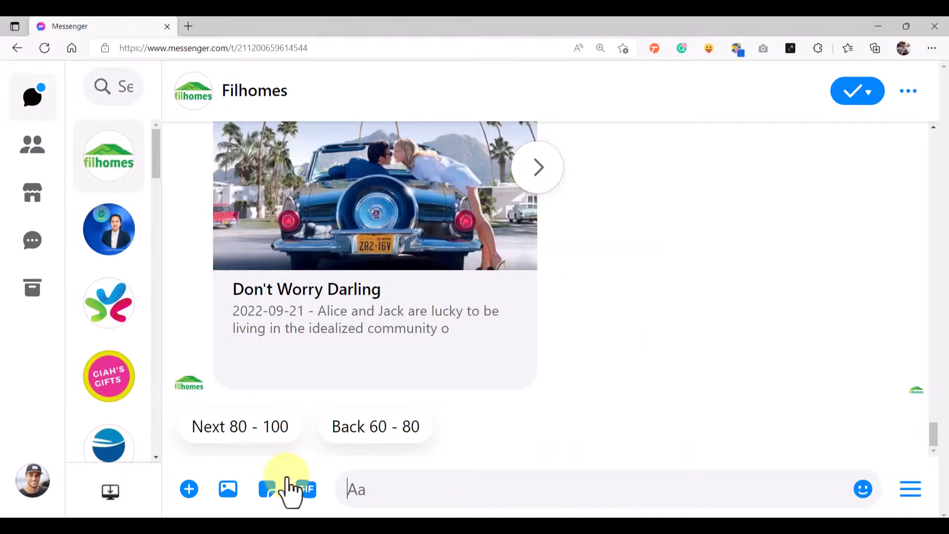
Switch to the Filhomes chat in Messenger, request the next movies page (80 - 100) and browse its carousel.
{"action": "left_click", "coordinate": [209, 430]}
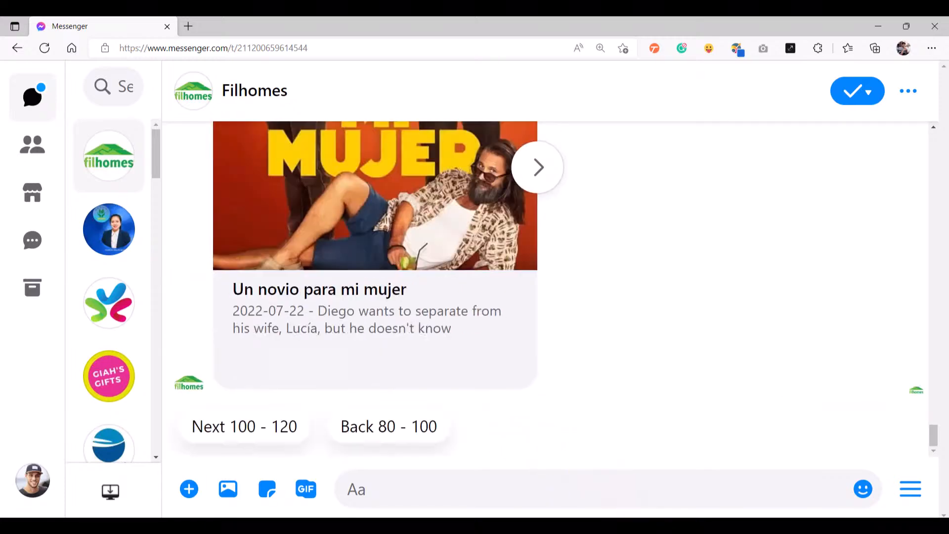
{"action": "scroll", "coordinate": [472, 302], "scroll_direction": "up", "scroll_amount": 4}
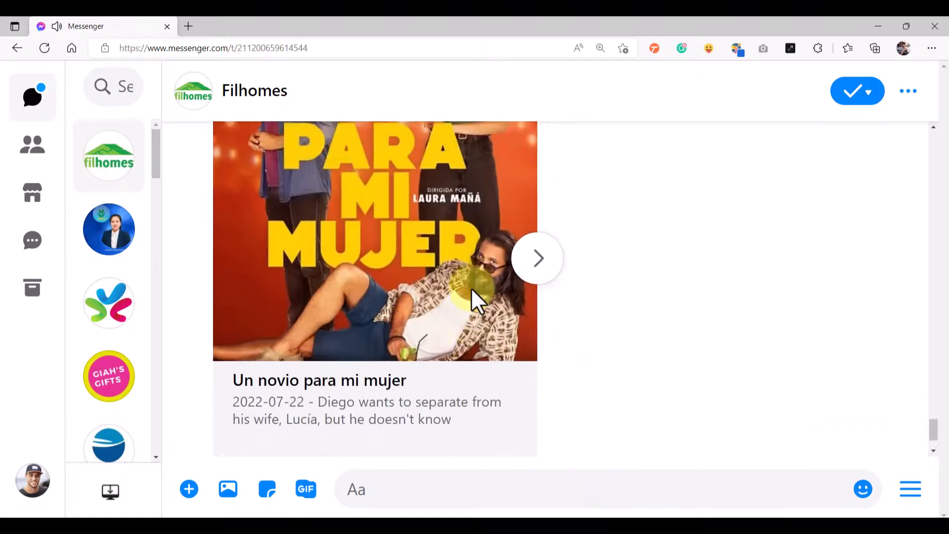
{"action": "left_click", "coordinate": [537, 370]}
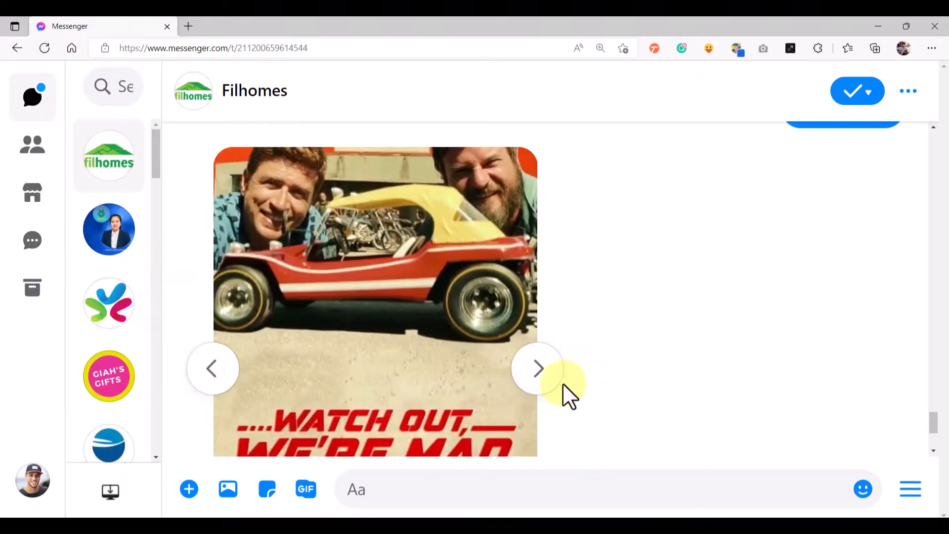
{"action": "scroll", "coordinate": [559, 386], "scroll_direction": "down", "scroll_amount": 4}
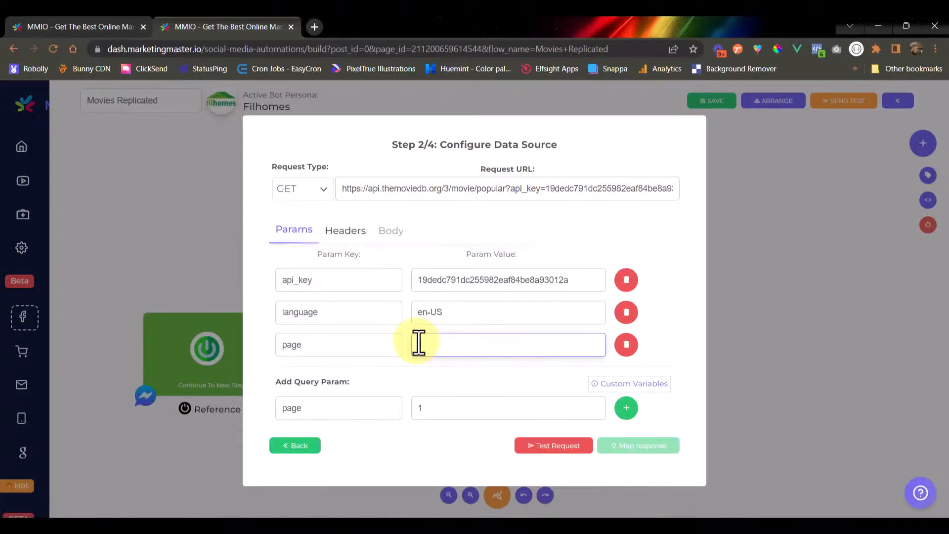
Return to the Movies Replicated request configuration and re-enter 1 as the page parameter's value.
{"action": "left_click_drag", "start_coordinate": [437, 344], "coordinate": [401, 348]}
{"action": "left_click", "coordinate": [440, 369]}
{"action": "left_click", "coordinate": [438, 362]}
{"action": "left_click", "coordinate": [439, 369]}
{"action": "left_click", "coordinate": [438, 376]}
{"action": "left_click", "coordinate": [440, 370]}
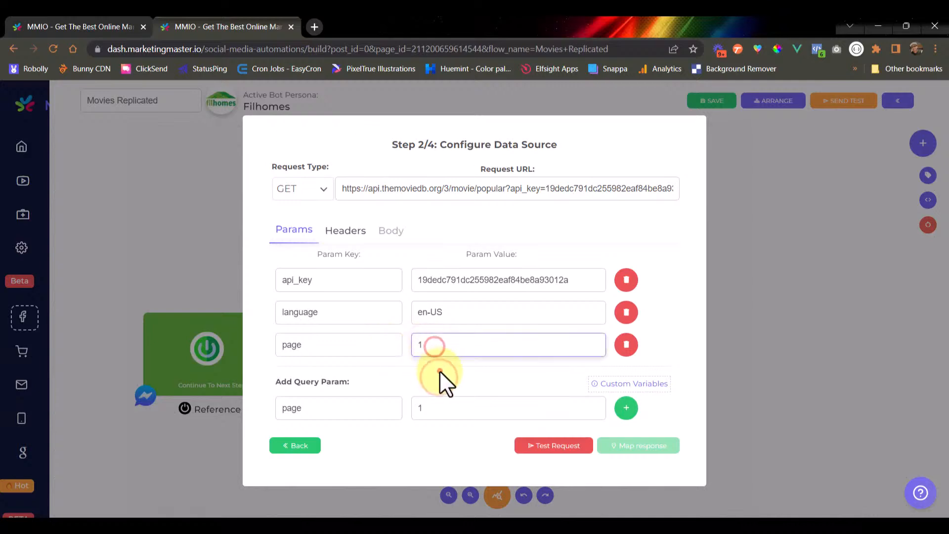
Test the configured HTTP request and open its response mapping to view the array item sample.
{"action": "left_click", "coordinate": [535, 450]}
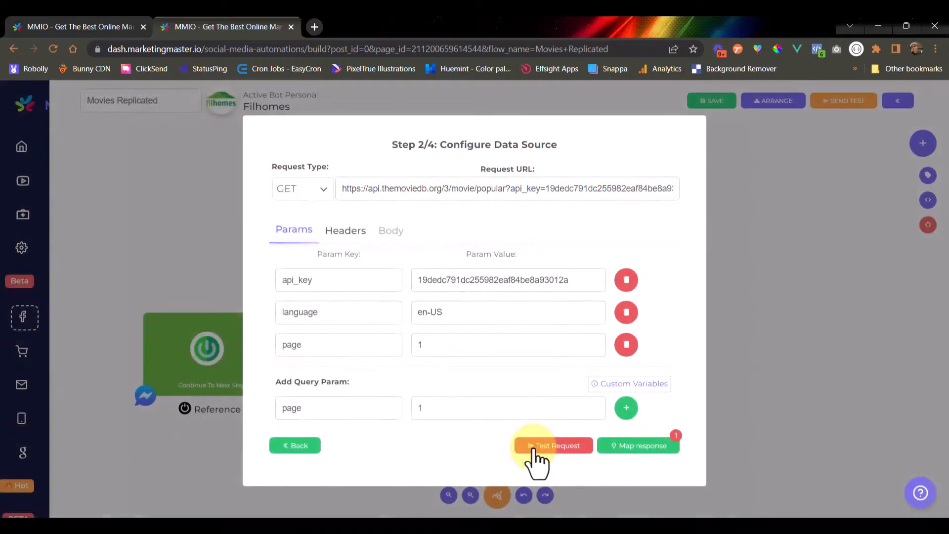
{"action": "left_click", "coordinate": [627, 447]}
{"action": "scroll", "coordinate": [396, 313], "scroll_direction": "down", "scroll_amount": 2}
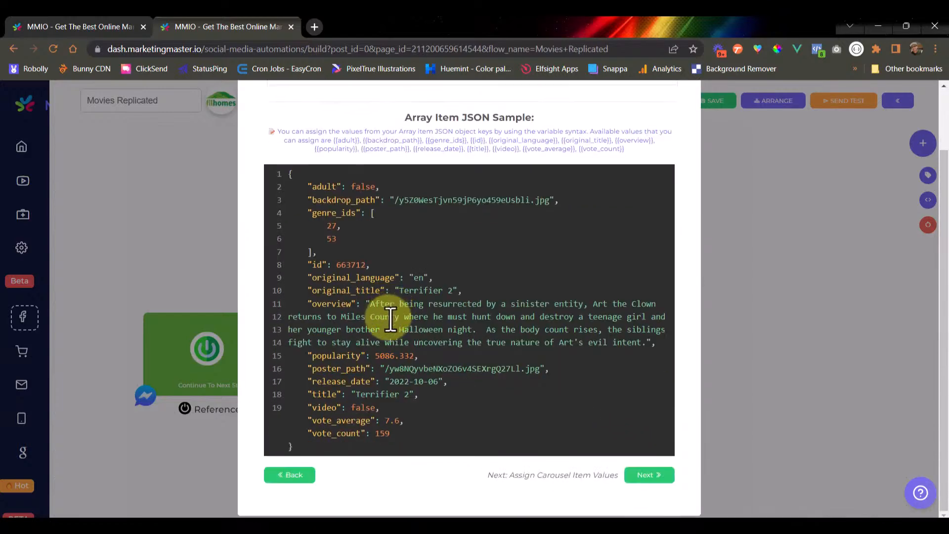
{"action": "scroll", "coordinate": [353, 250], "scroll_direction": "up", "scroll_amount": 2}
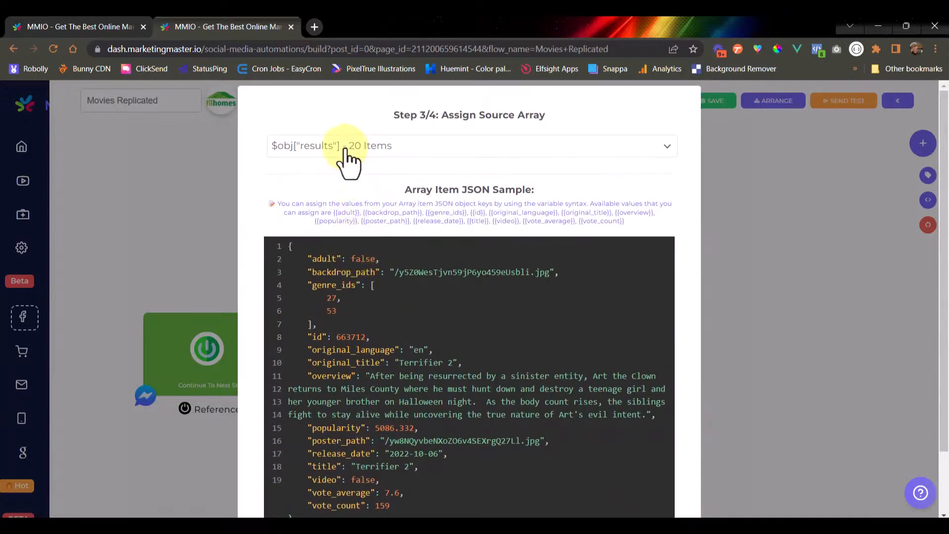
Look through the available source arrays while keeping $obj["results"] as the selected array.
{"action": "left_click", "coordinate": [431, 146]}
{"action": "scroll", "coordinate": [419, 247], "scroll_direction": "down", "scroll_amount": 5}
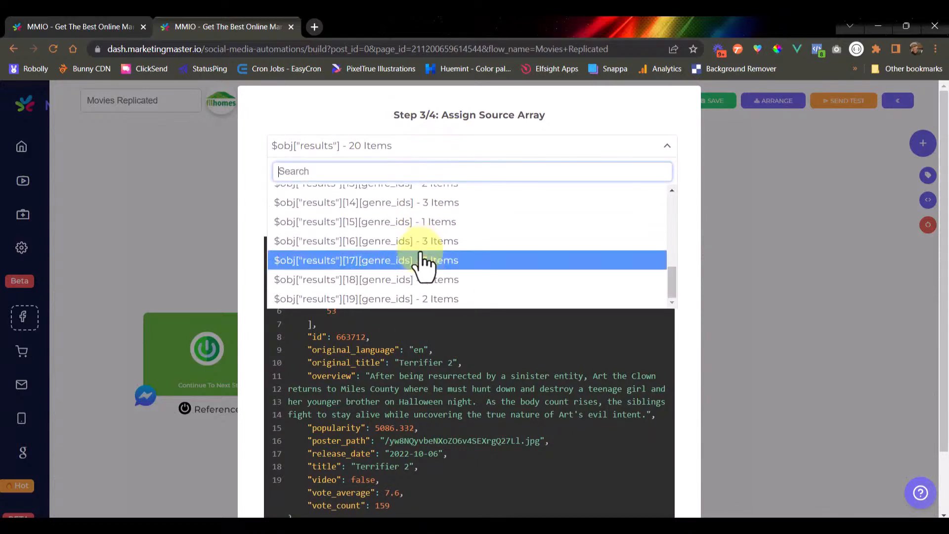
{"action": "scroll", "coordinate": [424, 262], "scroll_direction": "up", "scroll_amount": 5}
{"action": "scroll", "coordinate": [423, 247], "scroll_direction": "down", "scroll_amount": 3}
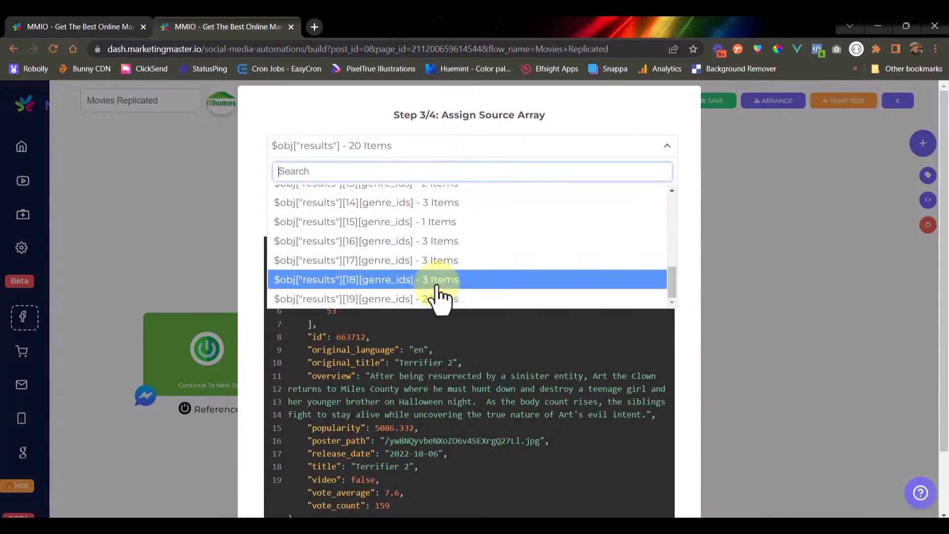
{"action": "scroll", "coordinate": [438, 292], "scroll_direction": "up", "scroll_amount": 3}
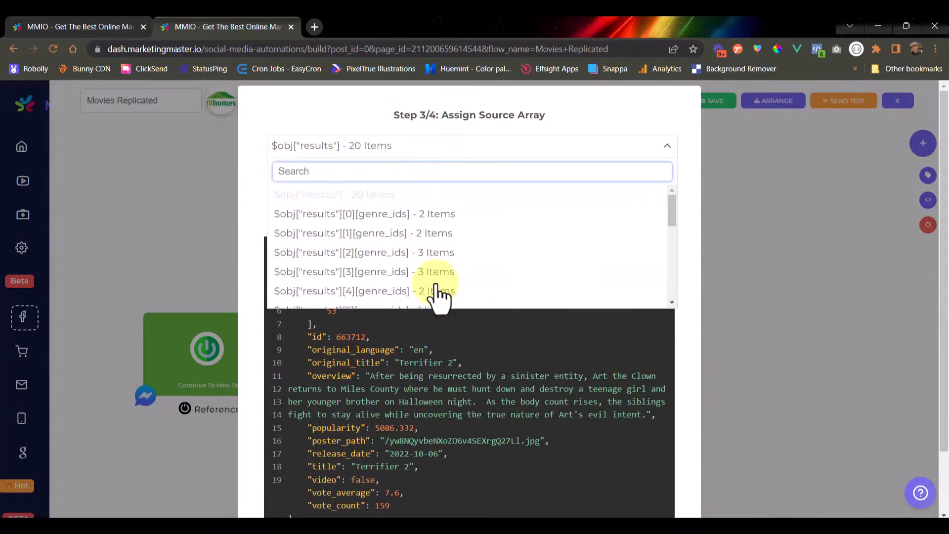
{"action": "left_click", "coordinate": [383, 150]}
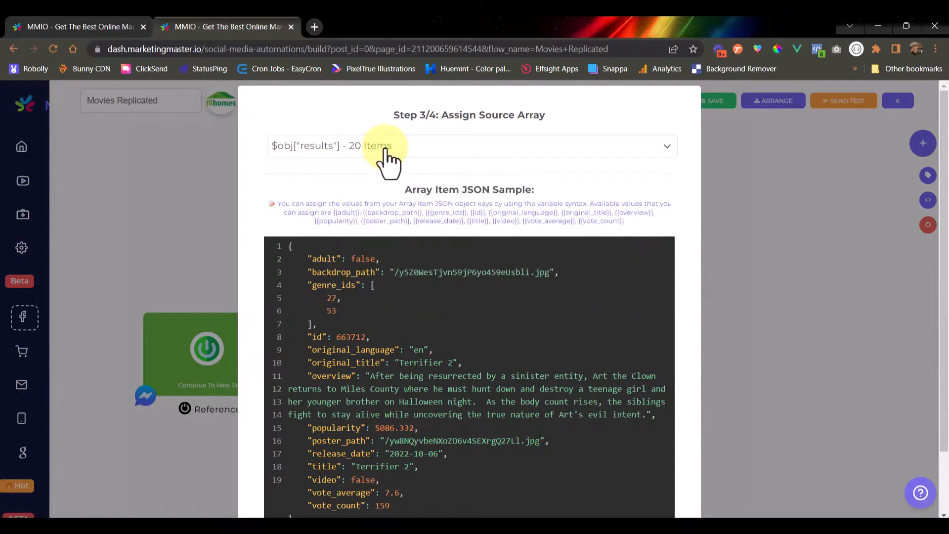
Examine the full JSON sample item of the $obj["results"] source array.
{"action": "scroll", "coordinate": [392, 311], "scroll_direction": "down", "scroll_amount": 2}
{"action": "scroll", "coordinate": [392, 311], "scroll_direction": "up", "scroll_amount": 2}
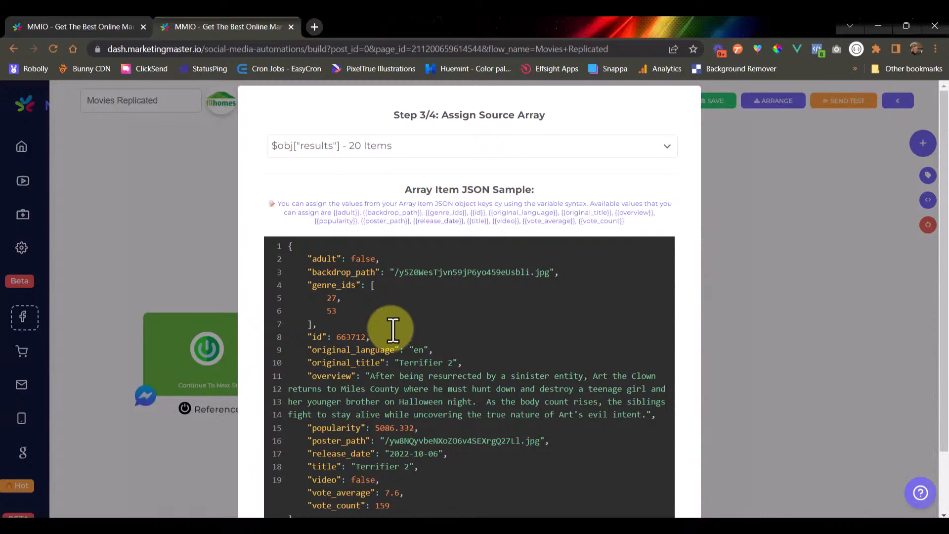
{"action": "scroll", "coordinate": [381, 317], "scroll_direction": "down", "scroll_amount": 2}
{"action": "scroll", "coordinate": [377, 318], "scroll_direction": "up", "scroll_amount": 2}
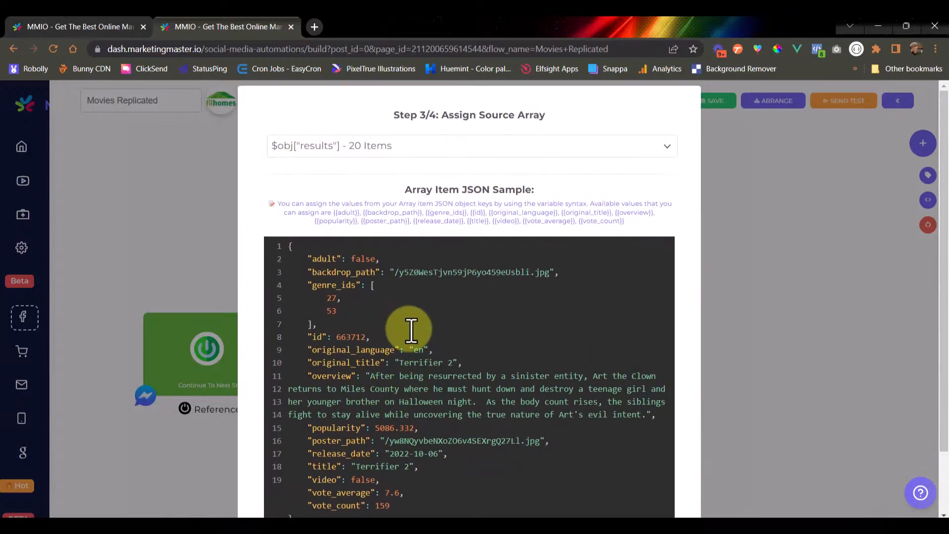
{"action": "left_click", "coordinate": [378, 147]}
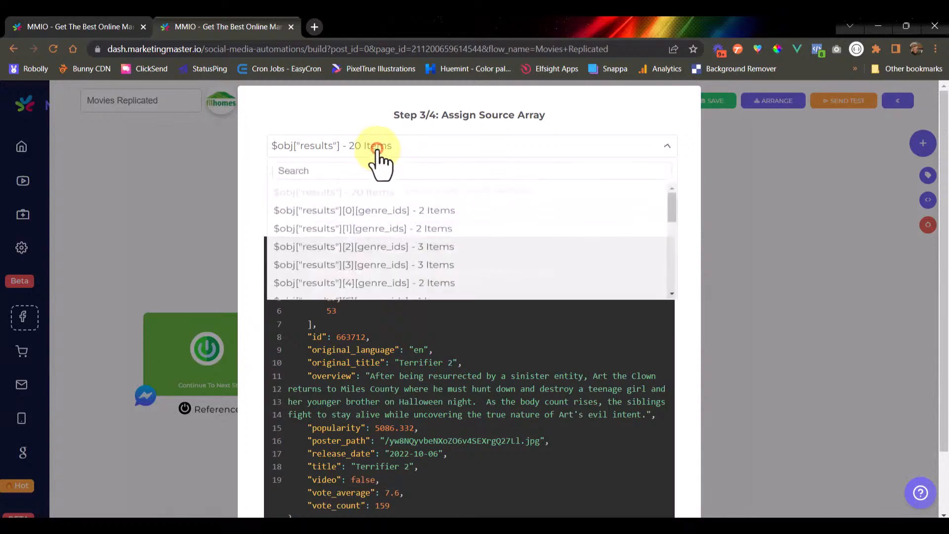
{"action": "left_click", "coordinate": [334, 129]}
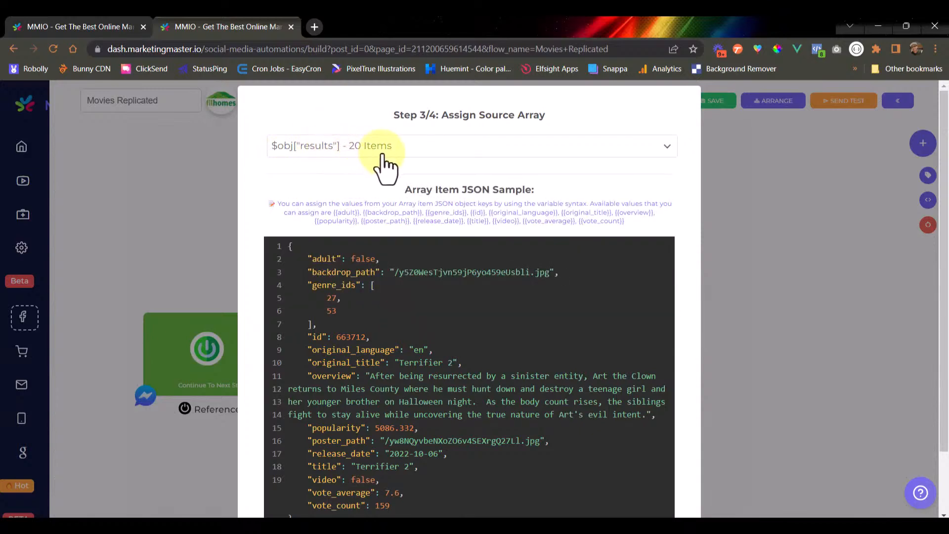
{"action": "scroll", "coordinate": [433, 303], "scroll_direction": "down", "scroll_amount": 1}
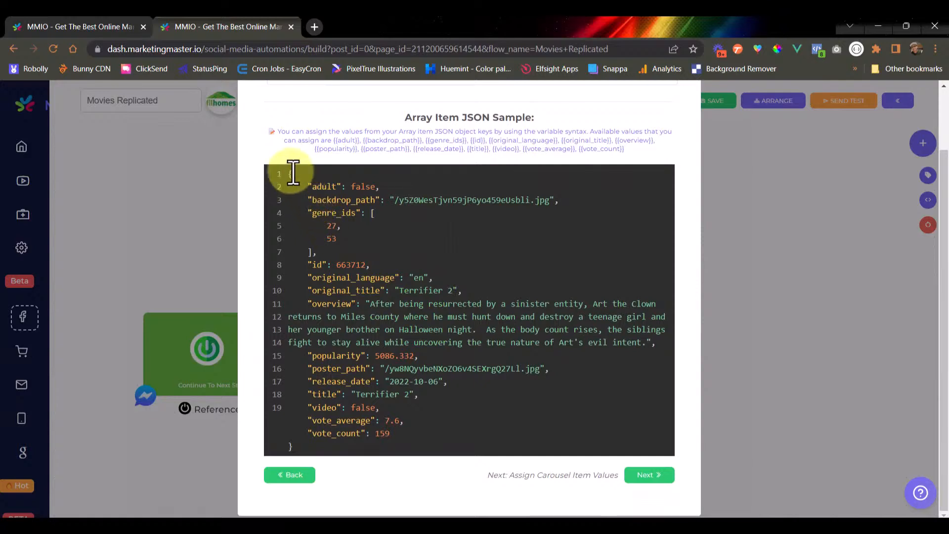
{"action": "left_click_drag", "start_coordinate": [291, 173], "coordinate": [394, 440]}
{"action": "left_click", "coordinate": [394, 440]}
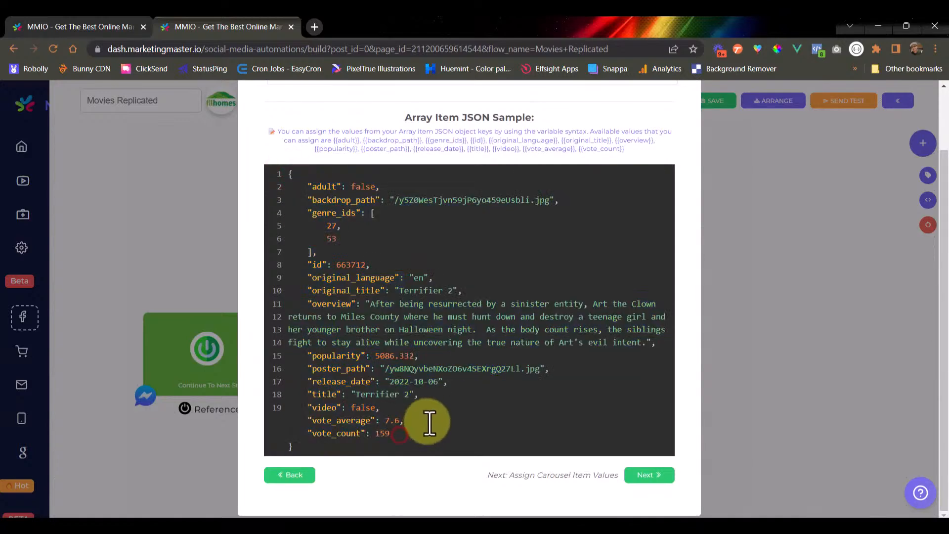
{"action": "scroll", "coordinate": [410, 386], "scroll_direction": "up", "scroll_amount": 2}
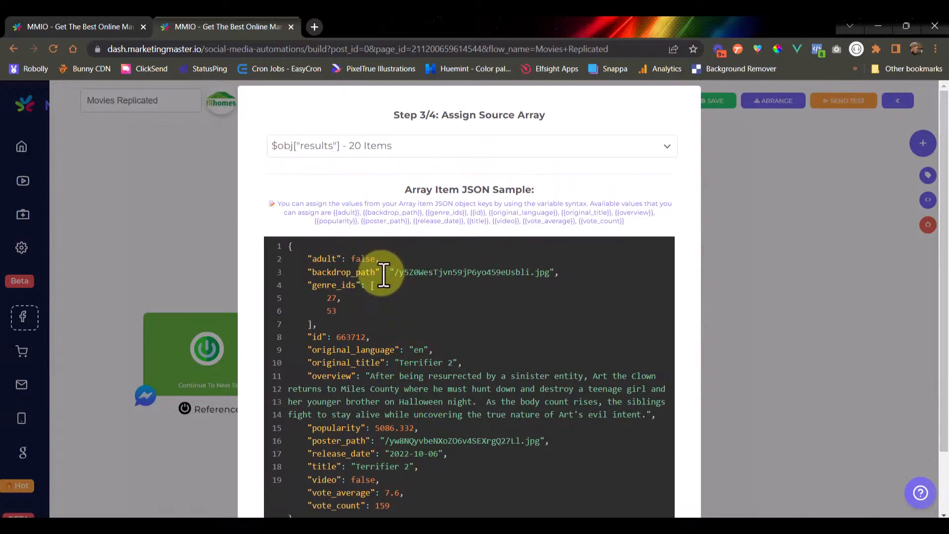
Inspect the original_title, overview and backdrop_path values in the array item sample.
{"action": "double_click", "coordinate": [333, 364]}
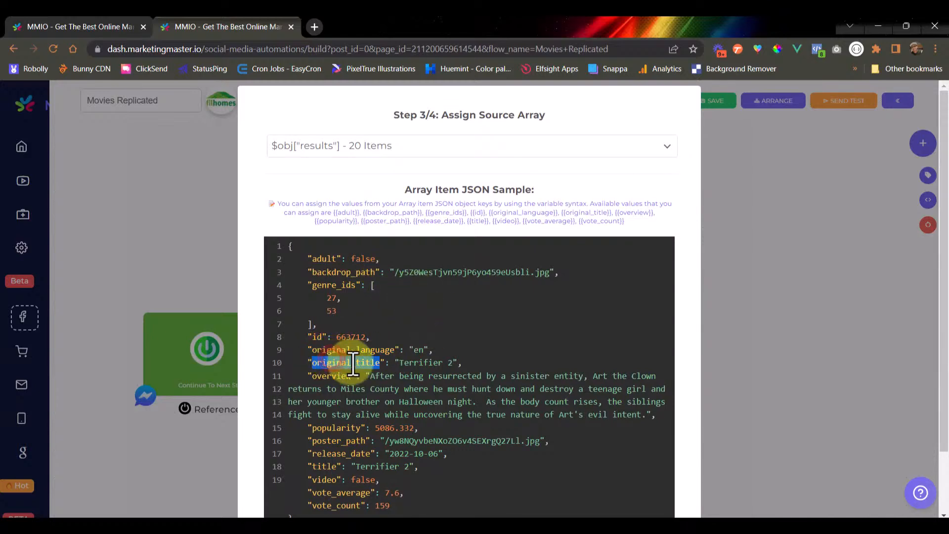
{"action": "left_click", "coordinate": [404, 363]}
{"action": "left_click_drag", "start_coordinate": [403, 365], "coordinate": [451, 364]}
{"action": "left_click_drag", "start_coordinate": [370, 376], "coordinate": [497, 413]}
{"action": "left_click", "coordinate": [482, 424]}
{"action": "scroll", "coordinate": [445, 407], "scroll_direction": "down", "scroll_amount": 1}
{"action": "scroll", "coordinate": [451, 339], "scroll_direction": "up", "scroll_amount": 1}
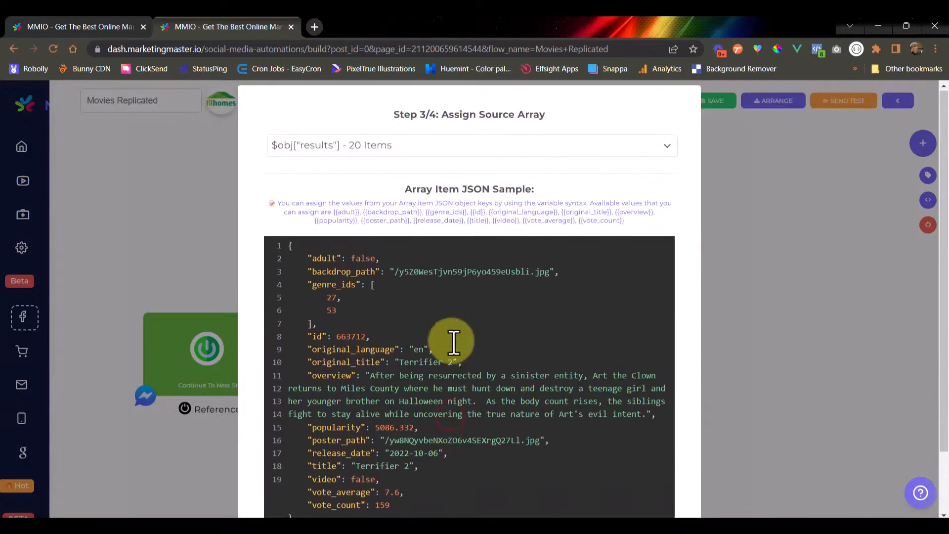
{"action": "left_click_drag", "start_coordinate": [394, 272], "coordinate": [555, 271]}
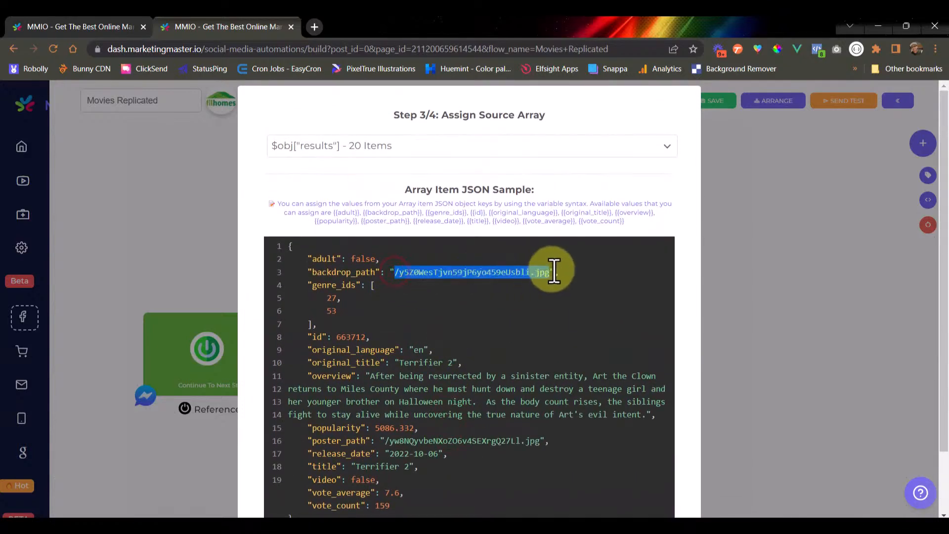
{"action": "scroll", "coordinate": [433, 365], "scroll_direction": "down", "scroll_amount": 1}
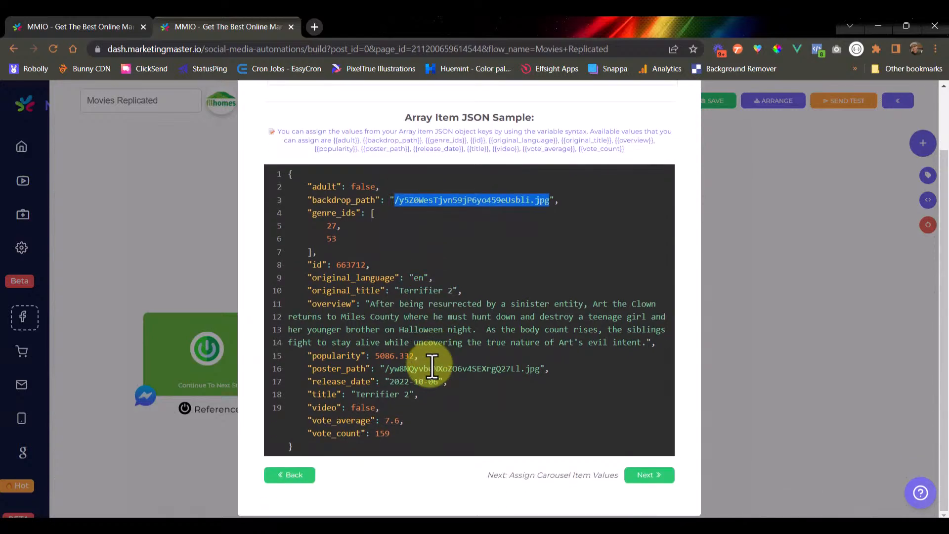
Inspect the poster_path value in the array item JSON sample and look over the rest of the sample.
{"action": "left_click_drag", "start_coordinate": [378, 369], "coordinate": [593, 372]}
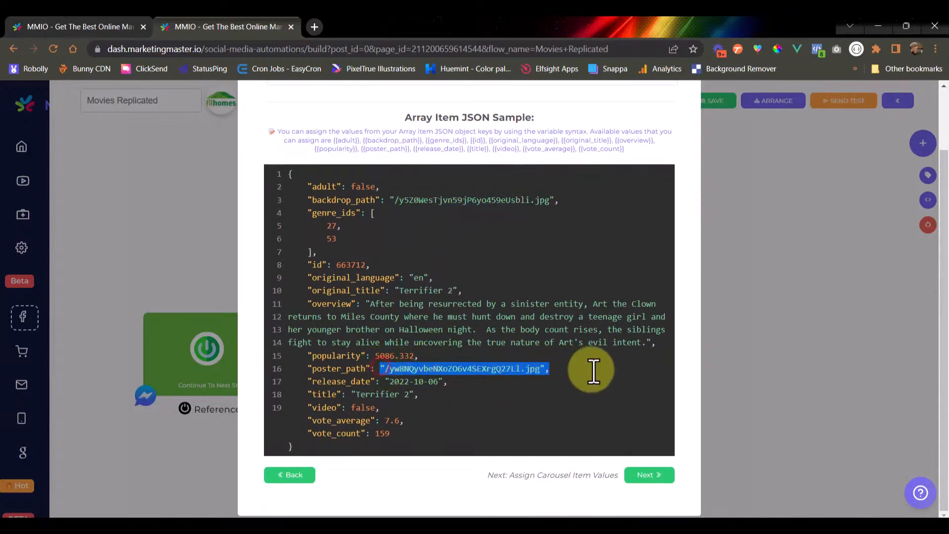
{"action": "left_click", "coordinate": [333, 371]}
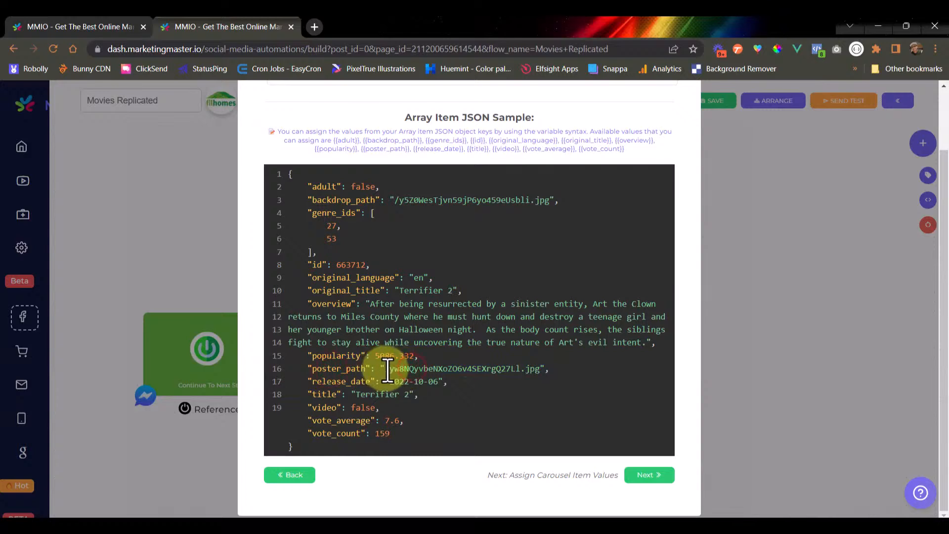
{"action": "left_click_drag", "start_coordinate": [385, 369], "coordinate": [520, 371]}
{"action": "left_click", "coordinate": [487, 393]}
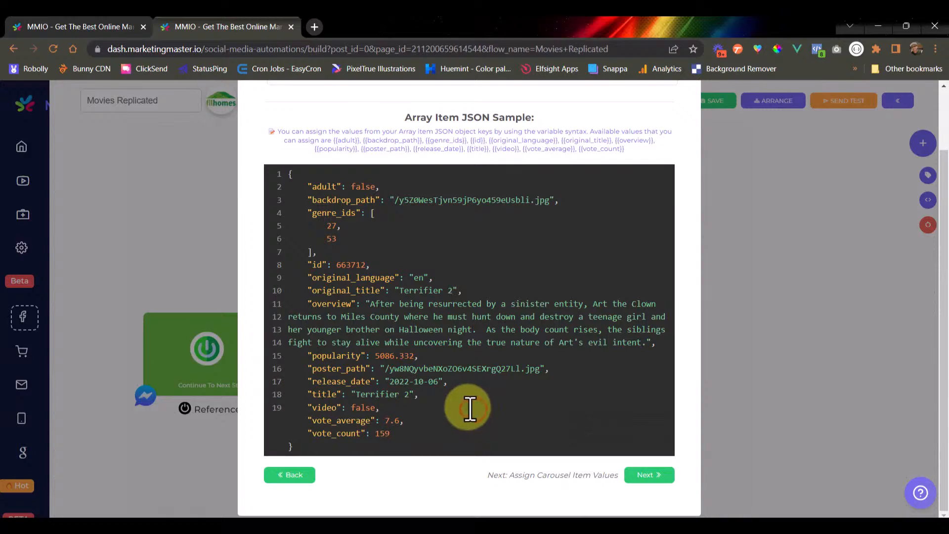
{"action": "scroll", "coordinate": [465, 336], "scroll_direction": "up", "scroll_amount": 2}
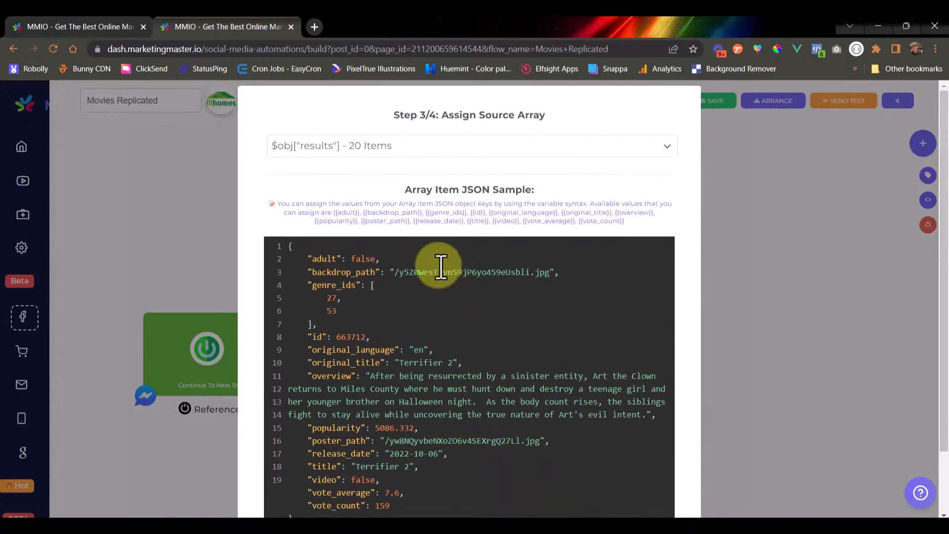
{"action": "scroll", "coordinate": [500, 348], "scroll_direction": "down", "scroll_amount": 2}
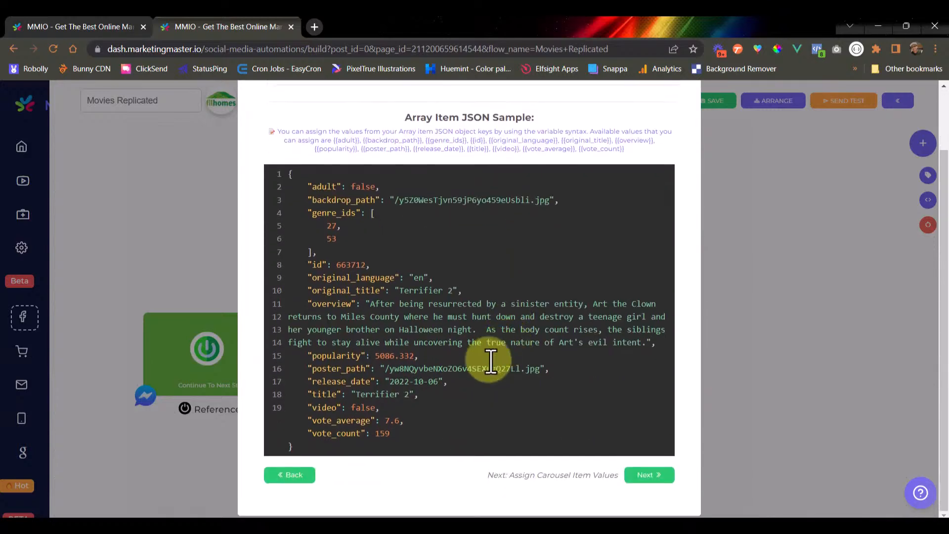
Proceed to assigning the carousel item values and review the Title, Text, Image and Image Redirect parts.
{"action": "left_click", "coordinate": [647, 476]}
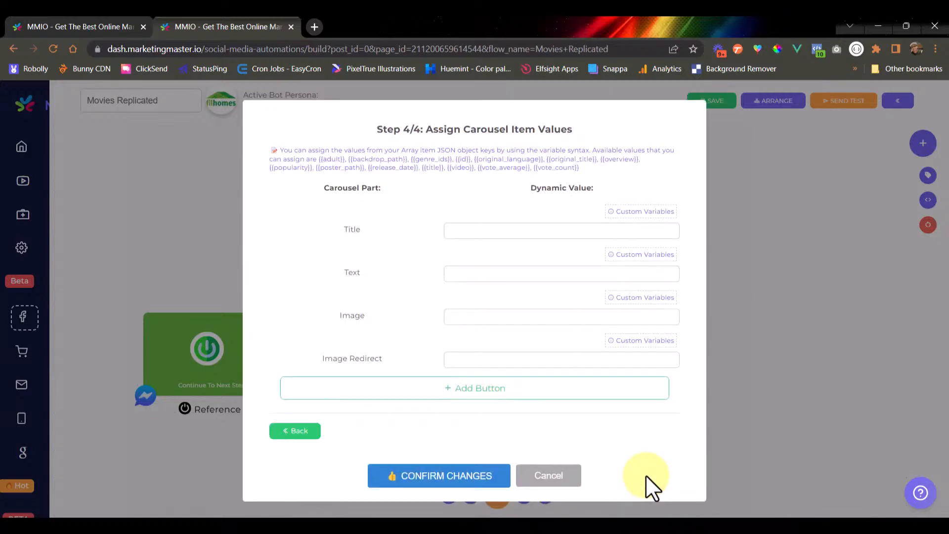
{"action": "left_click", "coordinate": [515, 230]}
{"action": "left_click", "coordinate": [377, 206]}
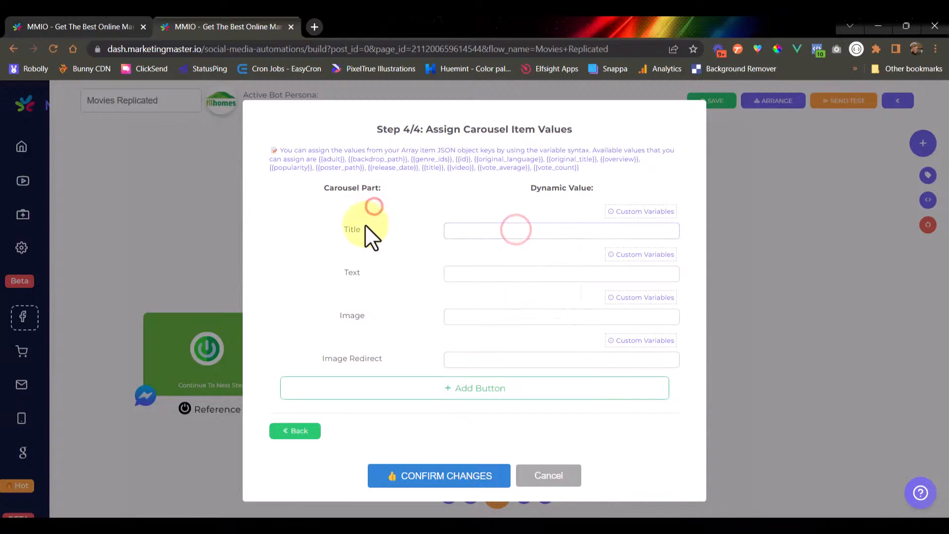
{"action": "double_click", "coordinate": [352, 274]}
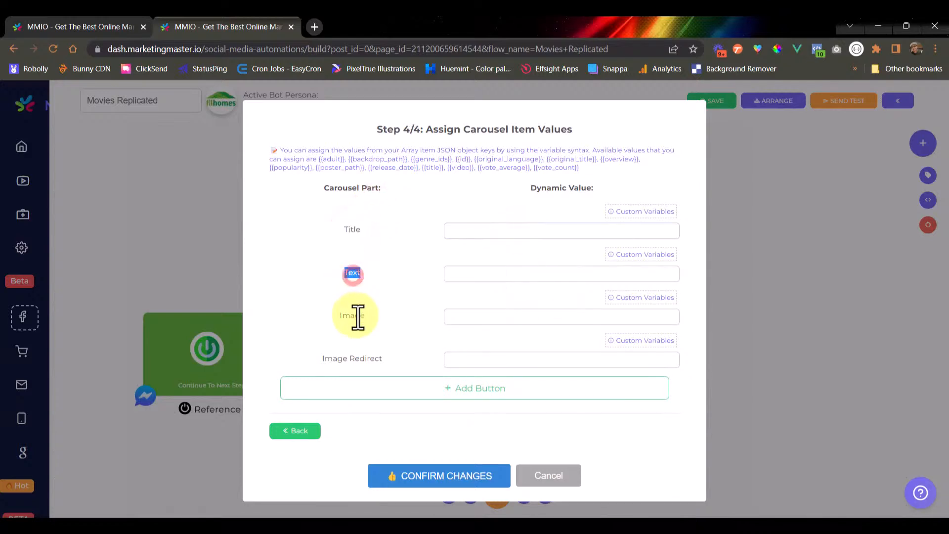
{"action": "double_click", "coordinate": [354, 316]}
{"action": "triple_click", "coordinate": [374, 362]}
{"action": "left_click", "coordinate": [401, 363]}
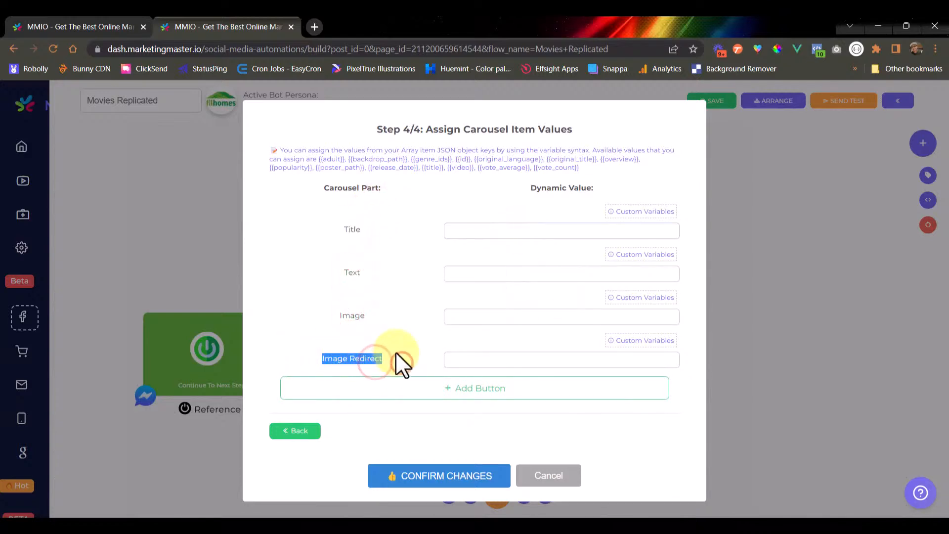
{"action": "left_click", "coordinate": [415, 298]}
{"action": "left_click", "coordinate": [504, 229]}
{"action": "left_click", "coordinate": [408, 213]}
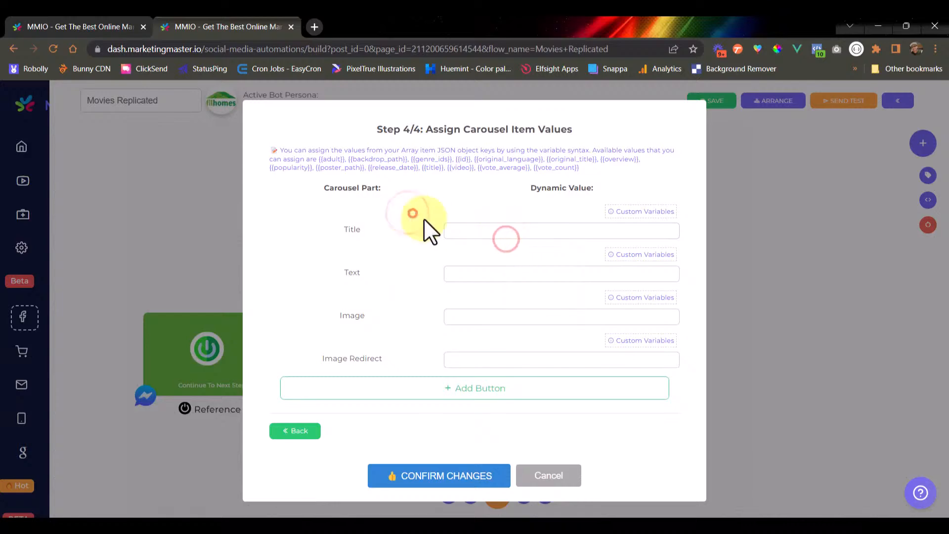
Go back to the array item sample to check the original_title key, and return to the carousel item values.
{"action": "left_click", "coordinate": [297, 431]}
{"action": "scroll", "coordinate": [356, 291], "scroll_direction": "down", "scroll_amount": 2}
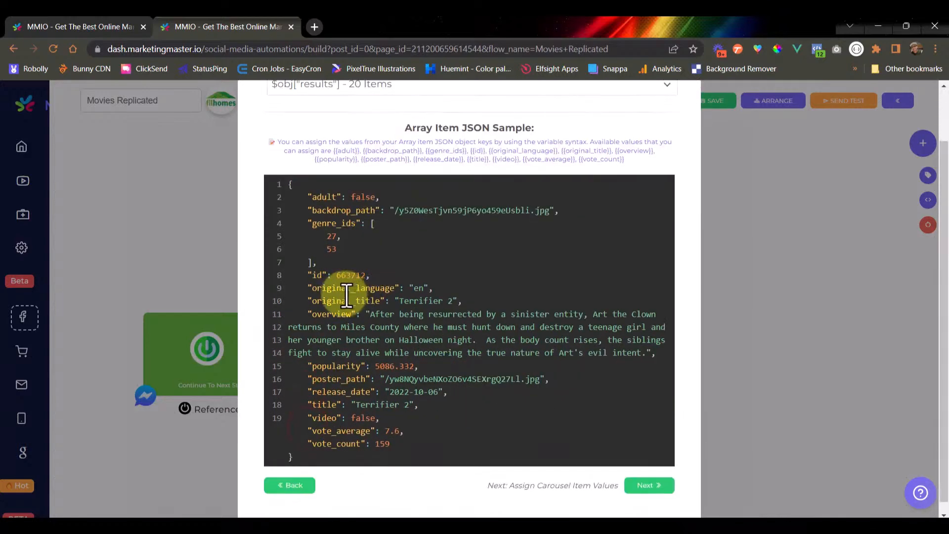
{"action": "double_click", "coordinate": [368, 300]}
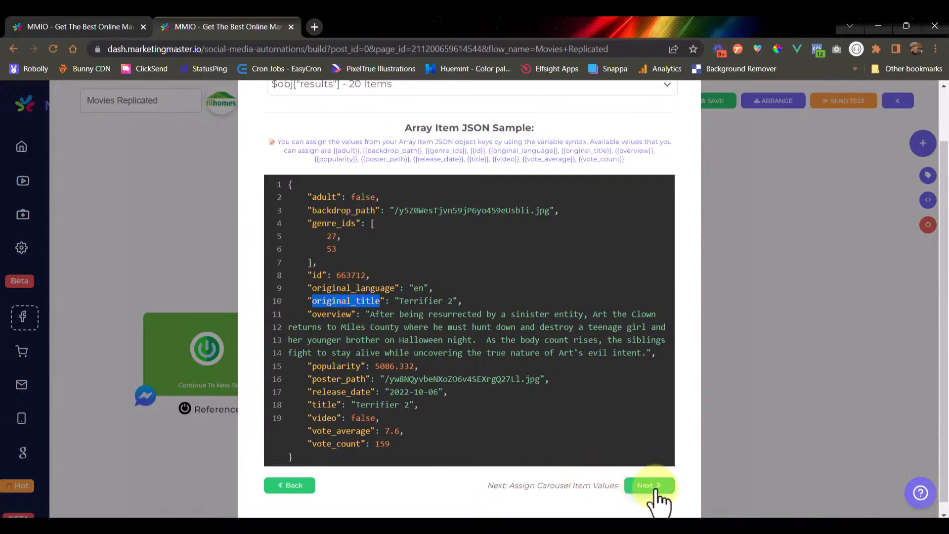
{"action": "left_click", "coordinate": [650, 485]}
Examine the note on variable syntax and the listed variables, including {{original_title}}.
{"action": "left_click_drag", "start_coordinate": [273, 149], "coordinate": [608, 172]}
{"action": "left_click", "coordinate": [607, 170]}
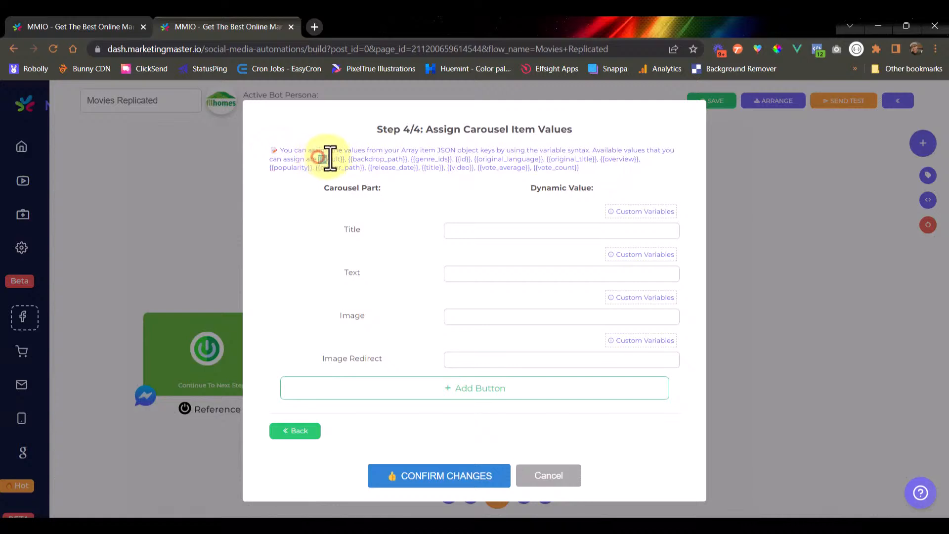
{"action": "left_click_drag", "start_coordinate": [330, 159], "coordinate": [346, 159]}
{"action": "left_click", "coordinate": [359, 159]}
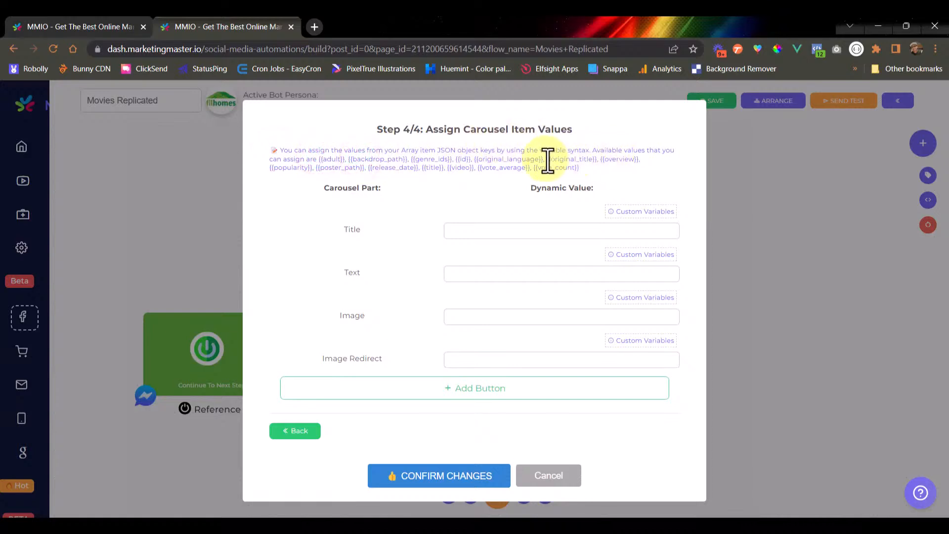
{"action": "left_click_drag", "start_coordinate": [546, 159], "coordinate": [588, 159]}
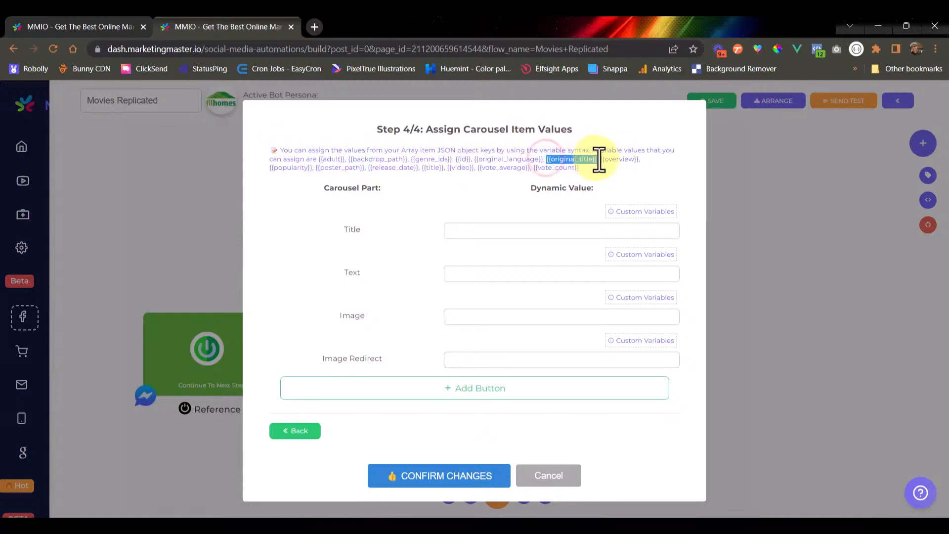
Look through the Array Item and Custom Variables groups and assign original_title as the dynamic value of the carousel Title.
{"action": "left_click", "coordinate": [595, 228]}
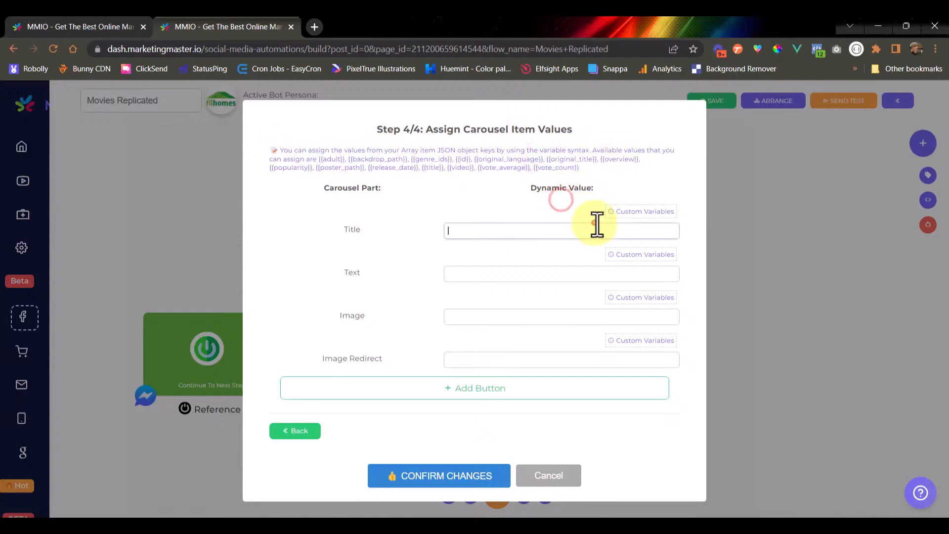
{"action": "left_click", "coordinate": [638, 213]}
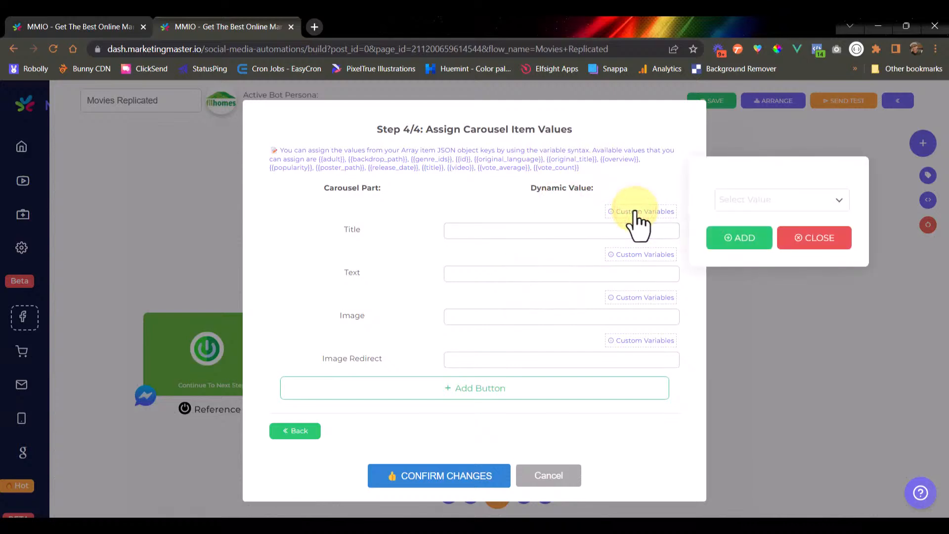
{"action": "left_click", "coordinate": [764, 198]}
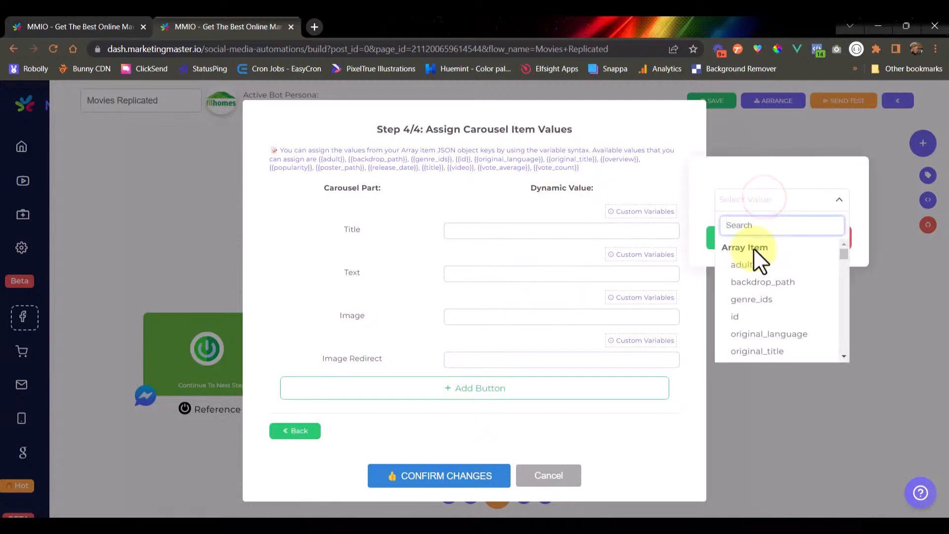
{"action": "scroll", "coordinate": [756, 275], "scroll_direction": "down", "scroll_amount": 1}
{"action": "scroll", "coordinate": [757, 277], "scroll_direction": "down", "scroll_amount": 2}
{"action": "scroll", "coordinate": [757, 276], "scroll_direction": "up", "scroll_amount": 4}
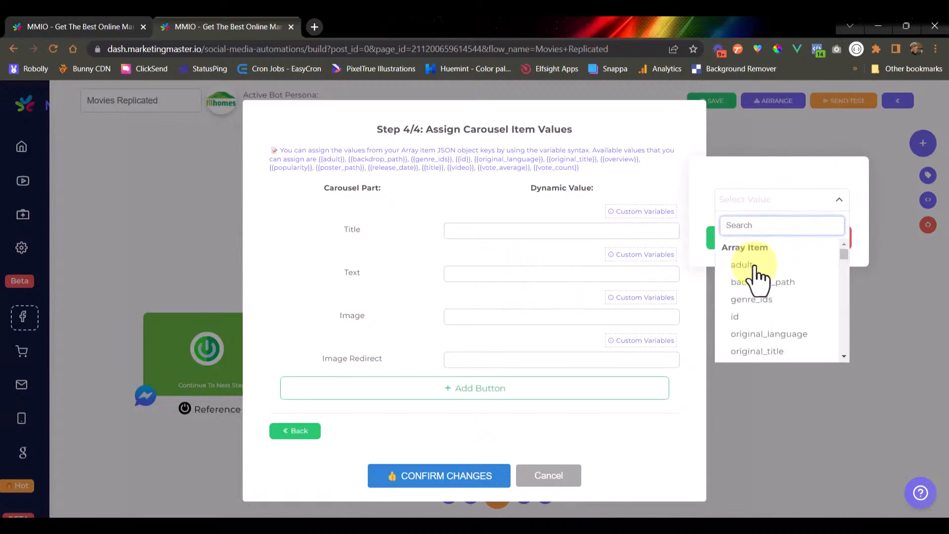
{"action": "scroll", "coordinate": [754, 270], "scroll_direction": "down", "scroll_amount": 5}
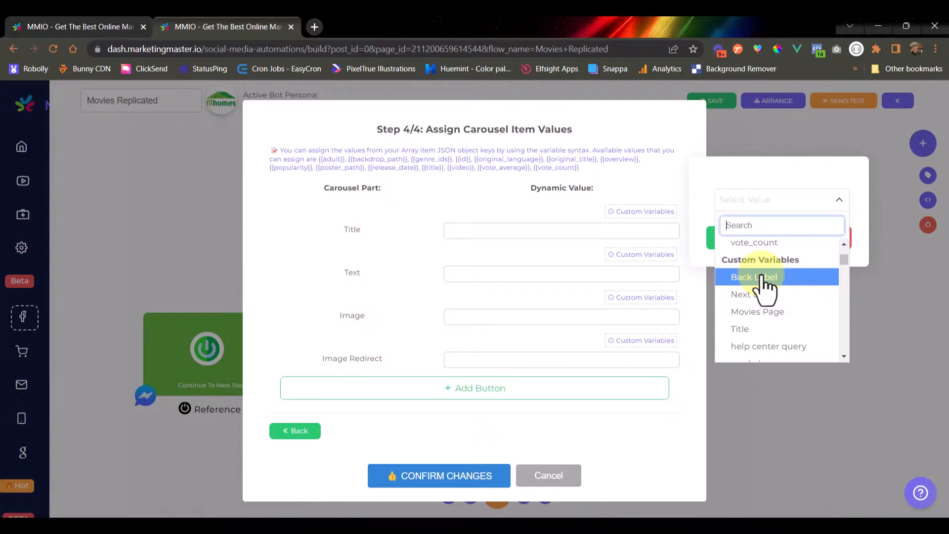
{"action": "scroll", "coordinate": [771, 317], "scroll_direction": "up", "scroll_amount": 5}
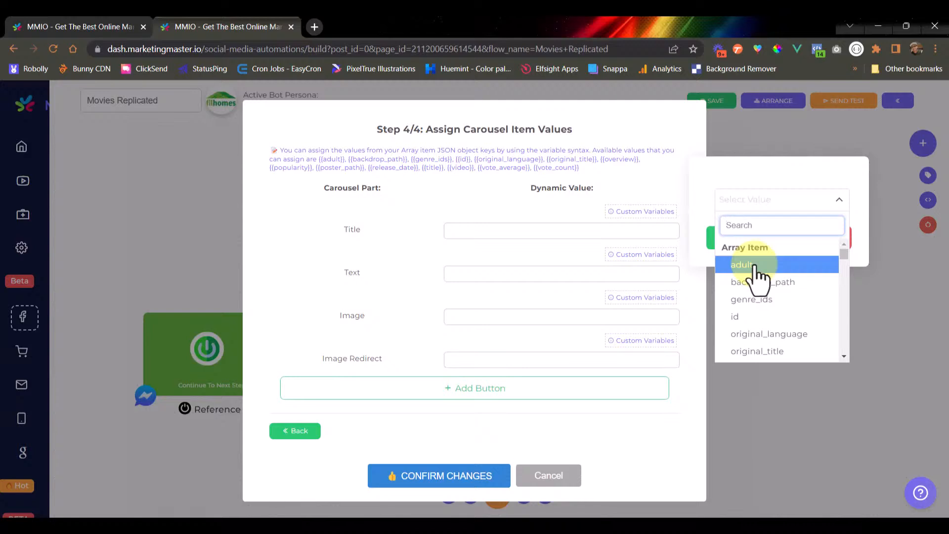
{"action": "scroll", "coordinate": [758, 281], "scroll_direction": "down", "scroll_amount": 2}
{"action": "scroll", "coordinate": [759, 281], "scroll_direction": "up", "scroll_amount": 2}
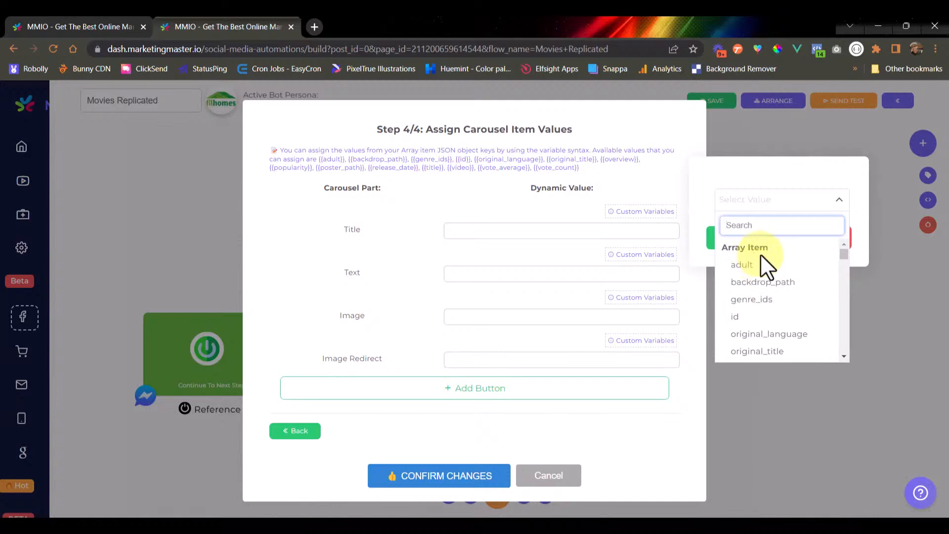
{"action": "scroll", "coordinate": [764, 275], "scroll_direction": "down", "scroll_amount": 2}
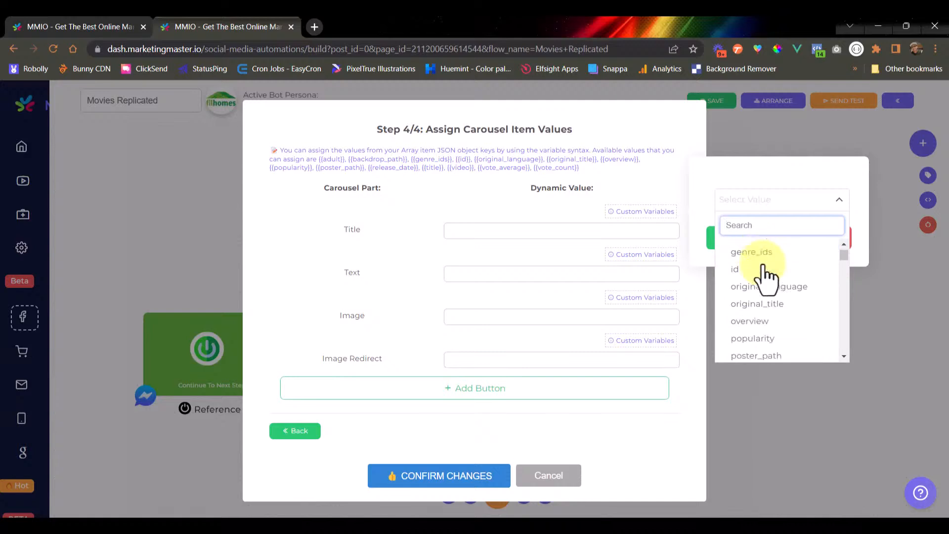
{"action": "left_click", "coordinate": [785, 302]}
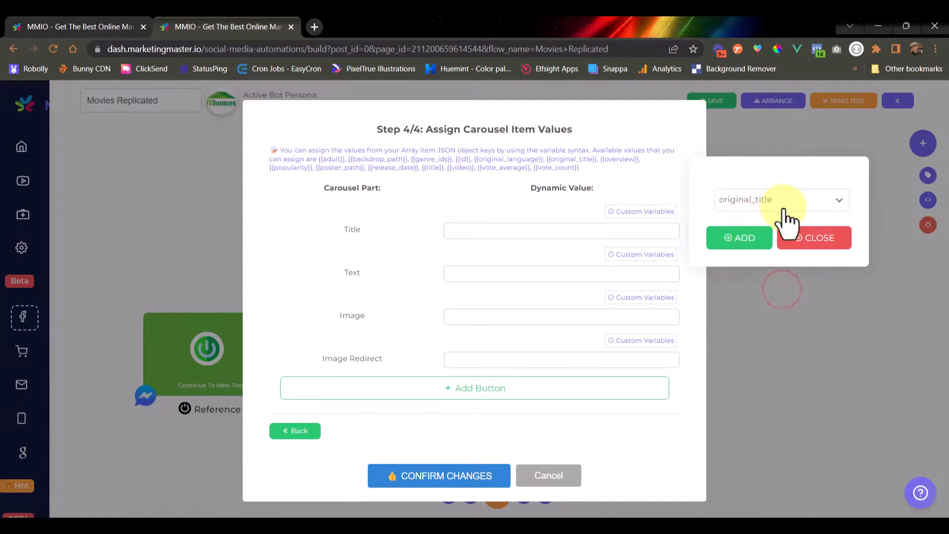
{"action": "left_click", "coordinate": [739, 238]}
{"action": "left_click", "coordinate": [527, 231]}
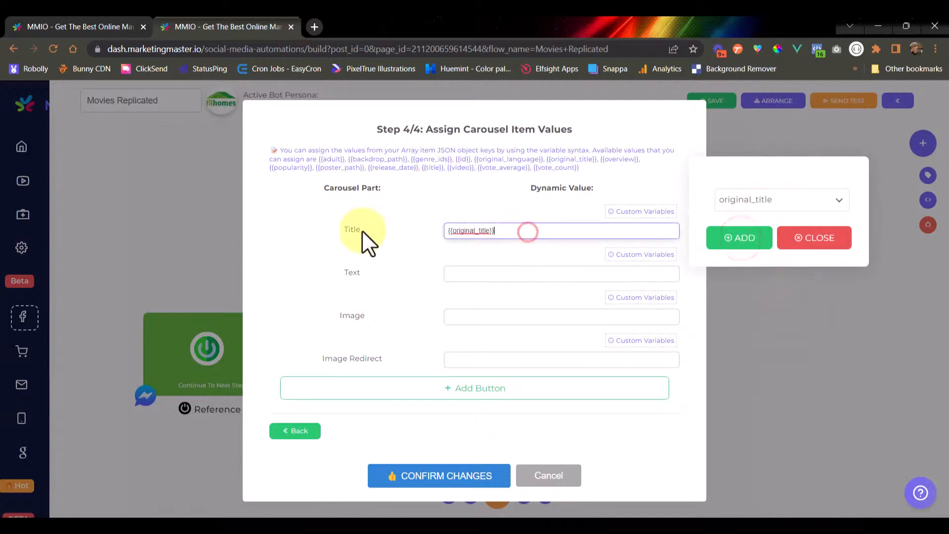
{"action": "left_click_drag", "start_coordinate": [362, 231], "coordinate": [339, 230]}
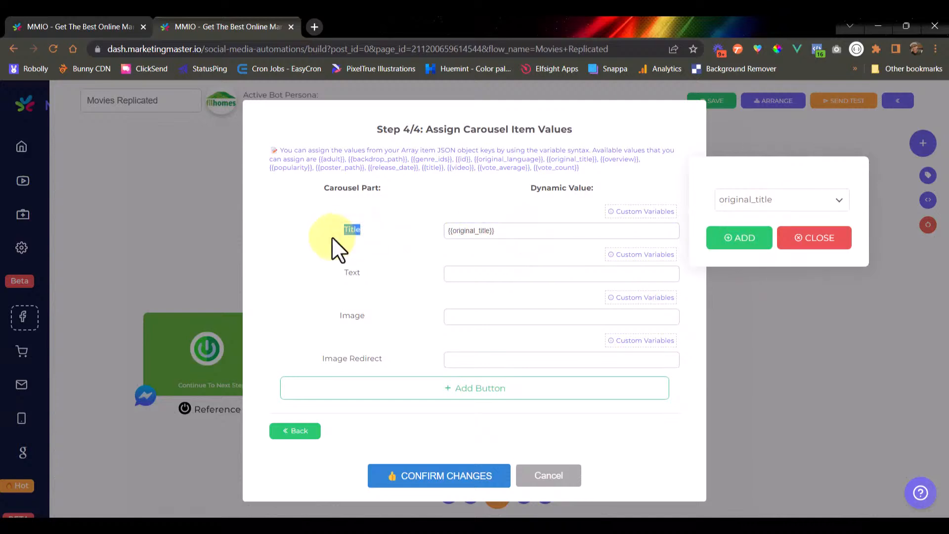
Choose the overview array item variable for the carousel Text and close the variable picker.
{"action": "left_click", "coordinate": [458, 283]}
{"action": "left_click", "coordinate": [356, 274]}
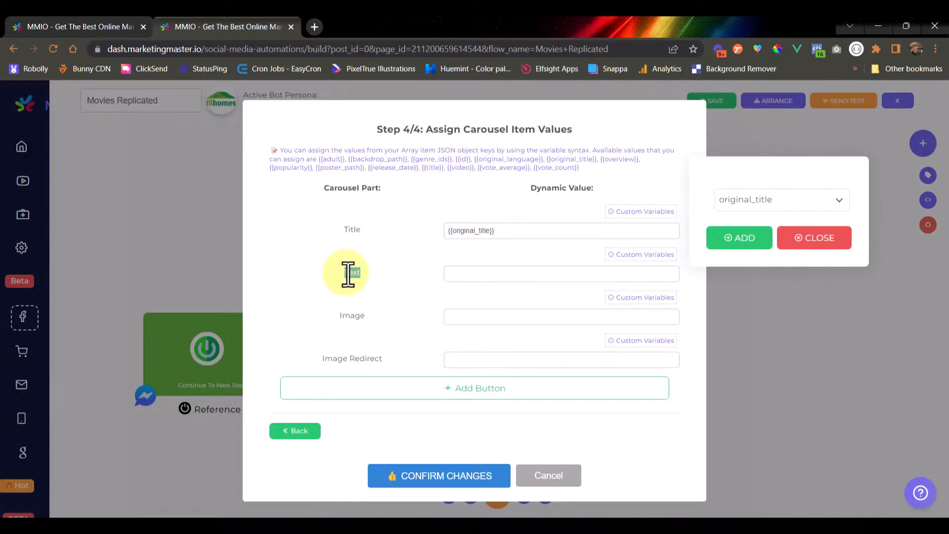
{"action": "left_click", "coordinate": [791, 200]}
{"action": "left_click", "coordinate": [591, 277]}
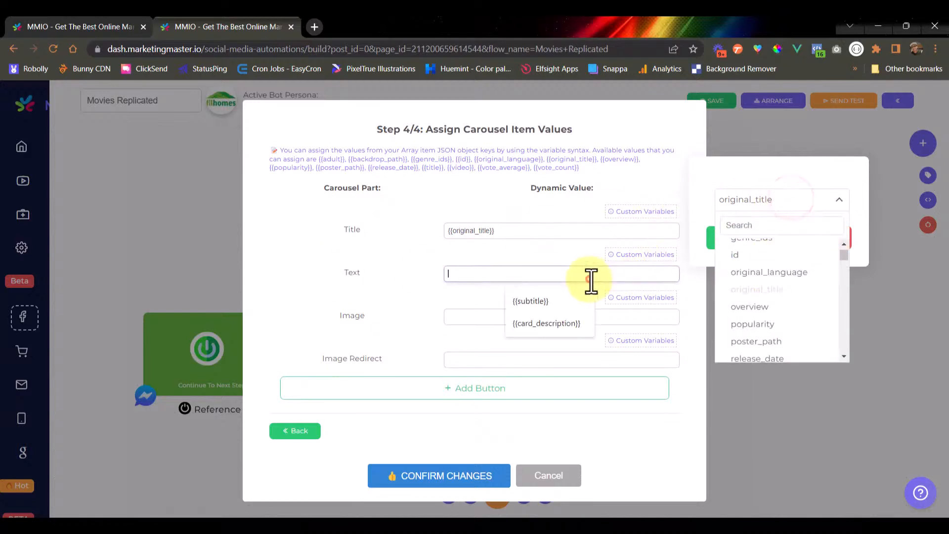
{"action": "left_click", "coordinate": [643, 254]}
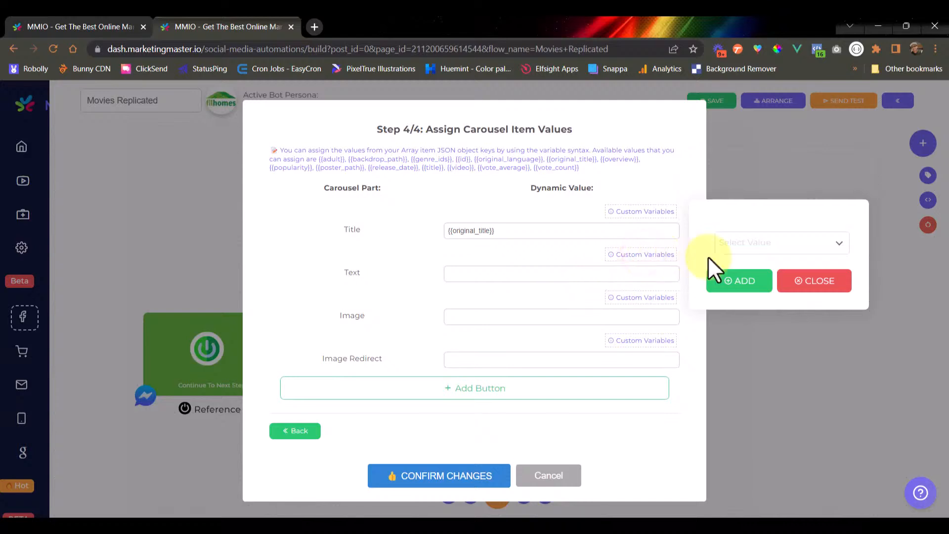
{"action": "left_click", "coordinate": [756, 245]}
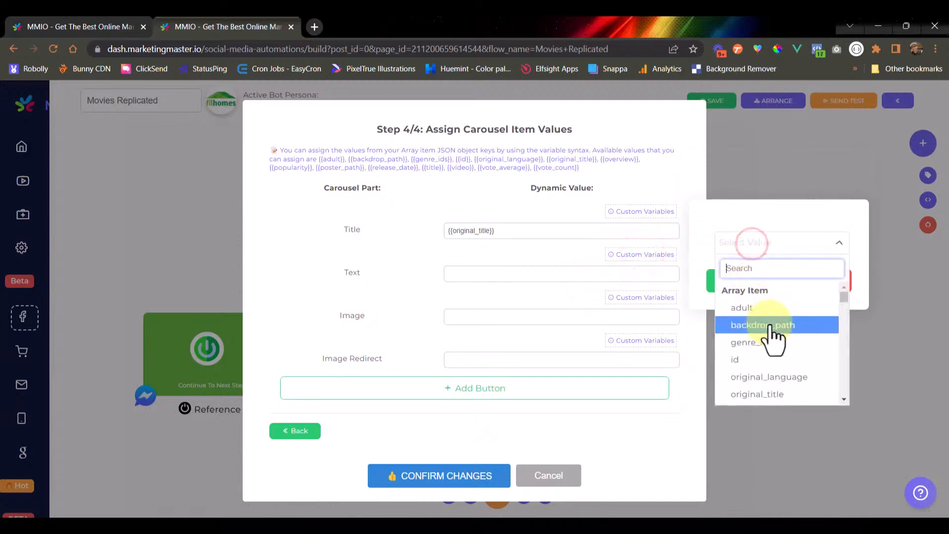
{"action": "scroll", "coordinate": [774, 338], "scroll_direction": "down", "scroll_amount": 3}
{"action": "scroll", "coordinate": [773, 338], "scroll_direction": "up", "scroll_amount": 3}
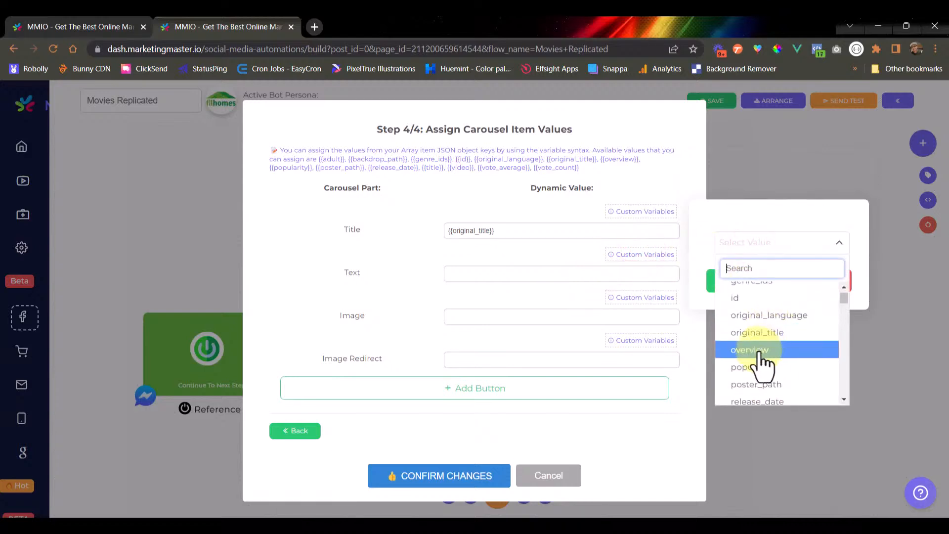
{"action": "left_click", "coordinate": [761, 348]}
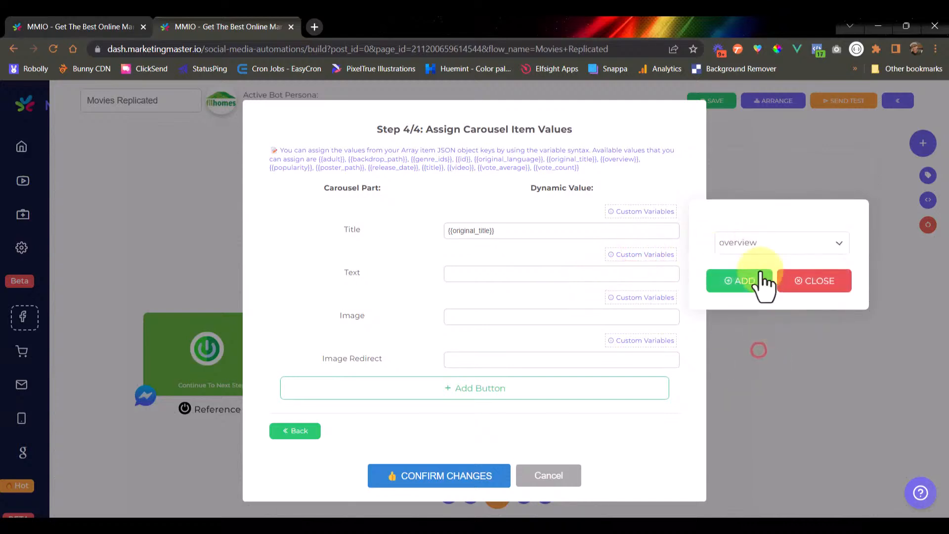
{"action": "left_click", "coordinate": [835, 281]}
Return to the source array sample and examine the overview text of the array item.
{"action": "left_click", "coordinate": [296, 431]}
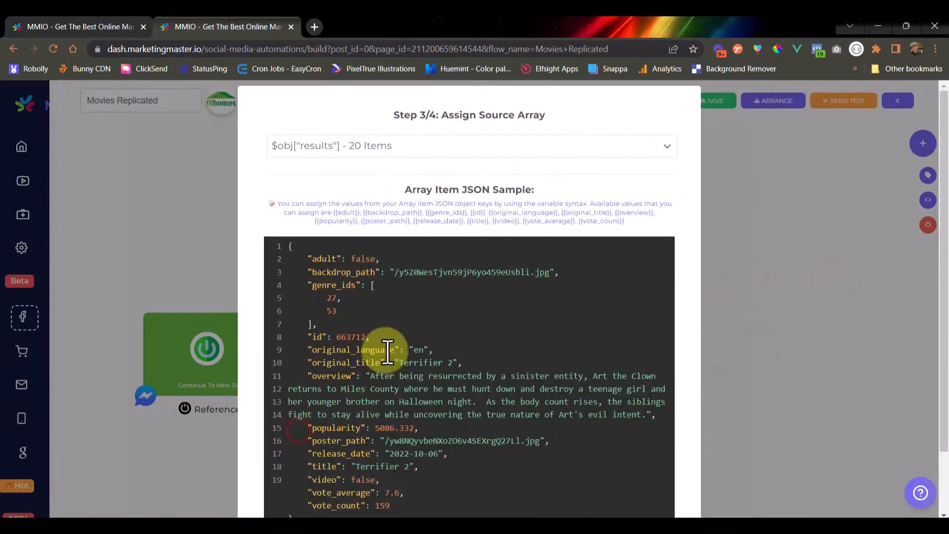
{"action": "scroll", "coordinate": [382, 339], "scroll_direction": "down", "scroll_amount": 1}
{"action": "left_click_drag", "start_coordinate": [369, 314], "coordinate": [653, 353]}
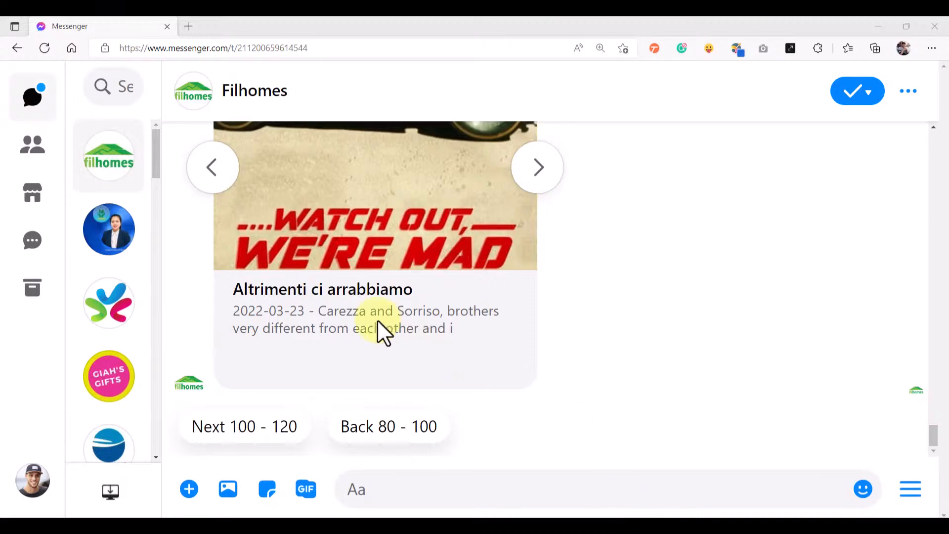
Switch to the Filhomes chat in Messenger and examine the release date and overview text on the movie card.
{"action": "scroll", "coordinate": [346, 346], "scroll_direction": "up", "scroll_amount": 2}
{"action": "scroll", "coordinate": [244, 413], "scroll_direction": "down", "scroll_amount": 1}
{"action": "left_click_drag", "start_coordinate": [231, 357], "coordinate": [470, 394]}
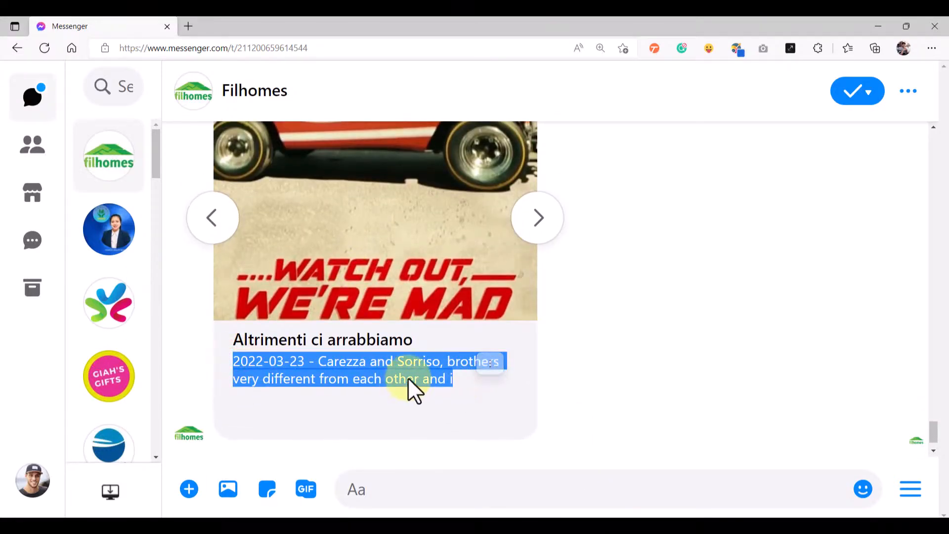
Examine the title, release date and overview text on the Altrimenti ci arrabbiamo card in the Filhomes chat.
{"action": "left_click", "coordinate": [324, 371]}
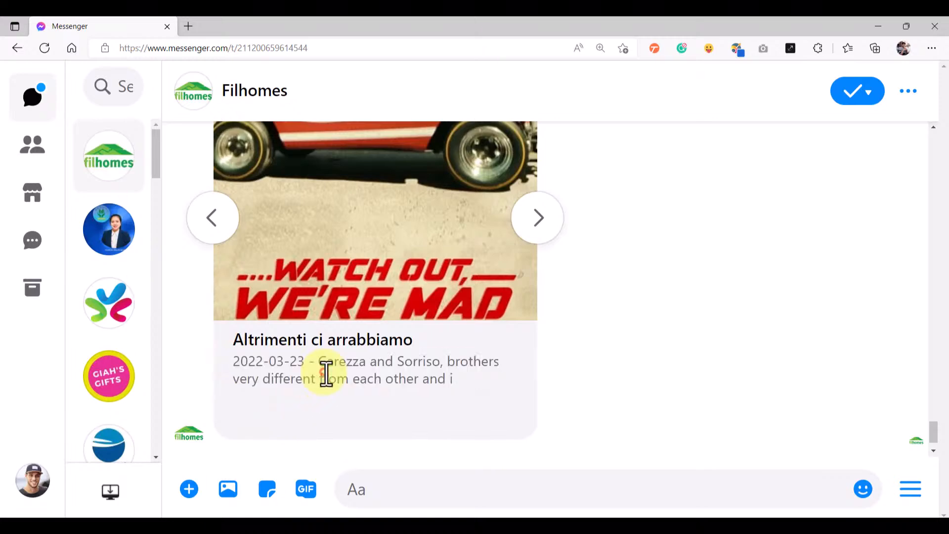
{"action": "left_click_drag", "start_coordinate": [232, 340], "coordinate": [429, 339]}
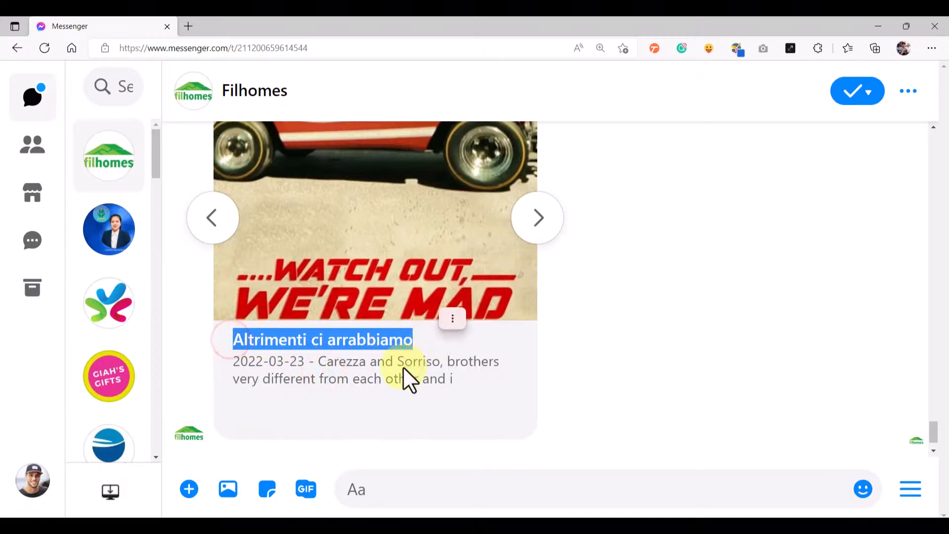
{"action": "scroll", "coordinate": [388, 364], "scroll_direction": "up", "scroll_amount": 1}
{"action": "scroll", "coordinate": [386, 368], "scroll_direction": "down", "scroll_amount": 2}
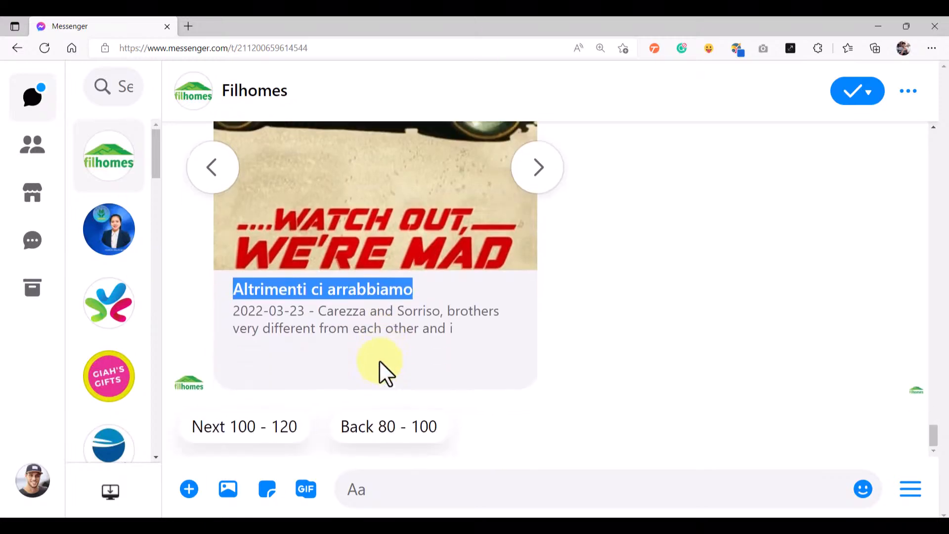
{"action": "scroll", "coordinate": [381, 366], "scroll_direction": "up", "scroll_amount": 1}
{"action": "scroll", "coordinate": [377, 350], "scroll_direction": "down", "scroll_amount": 1}
{"action": "scroll", "coordinate": [376, 340], "scroll_direction": "down", "scroll_amount": 1}
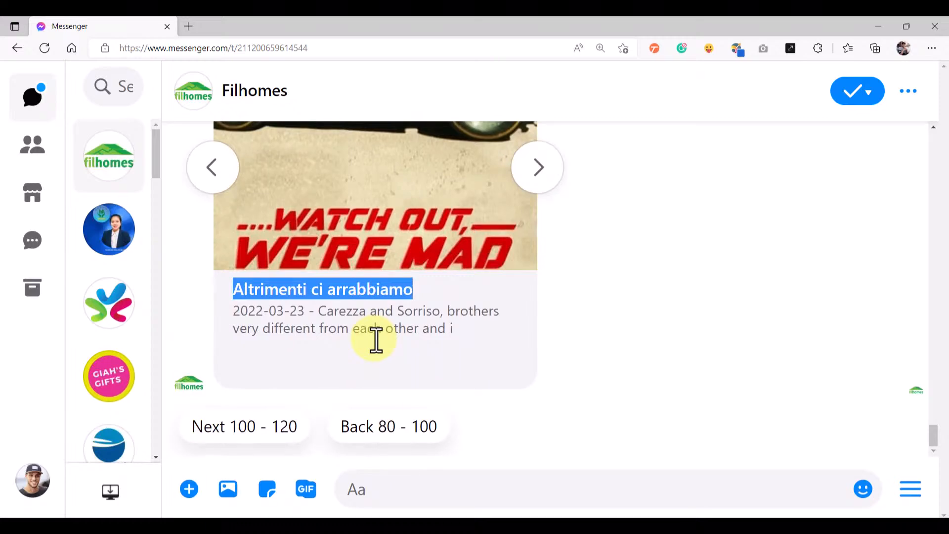
{"action": "left_click_drag", "start_coordinate": [237, 310], "coordinate": [453, 326]}
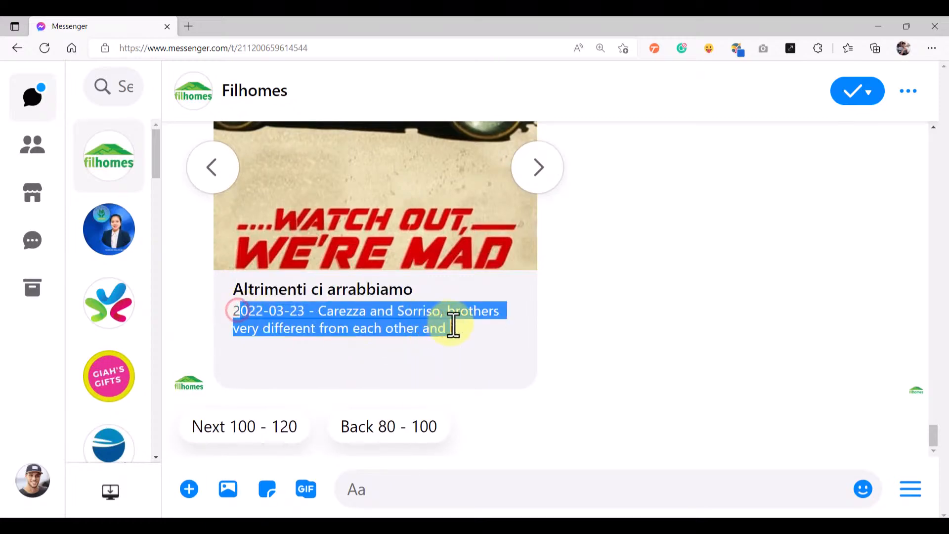
{"action": "left_click_drag", "start_coordinate": [232, 311], "coordinate": [475, 329]}
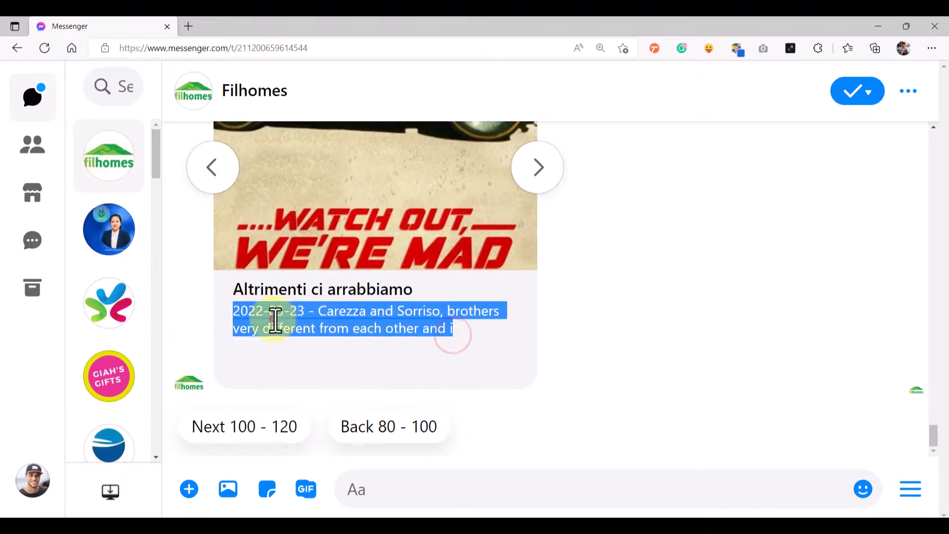
{"action": "left_click", "coordinate": [271, 316]}
{"action": "left_click_drag", "start_coordinate": [237, 312], "coordinate": [479, 345]}
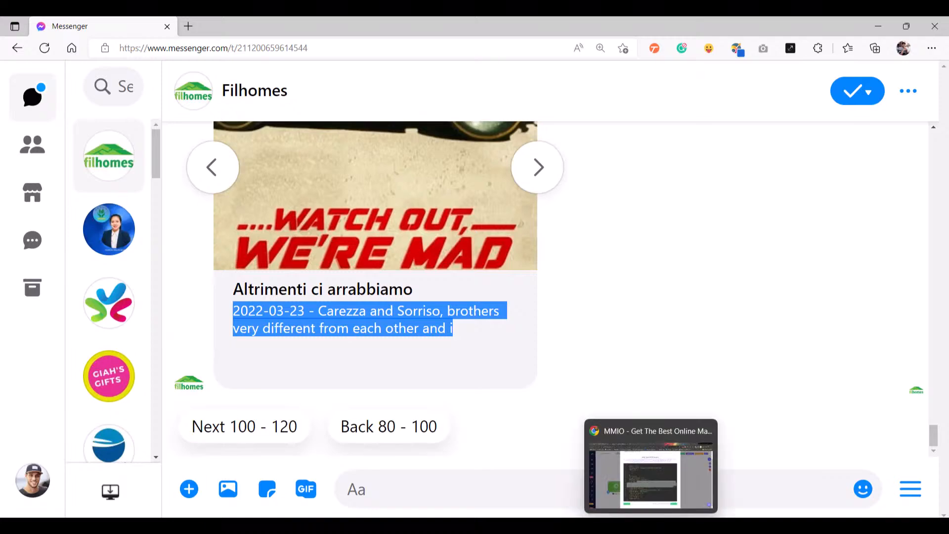
{"action": "left_click", "coordinate": [464, 358]}
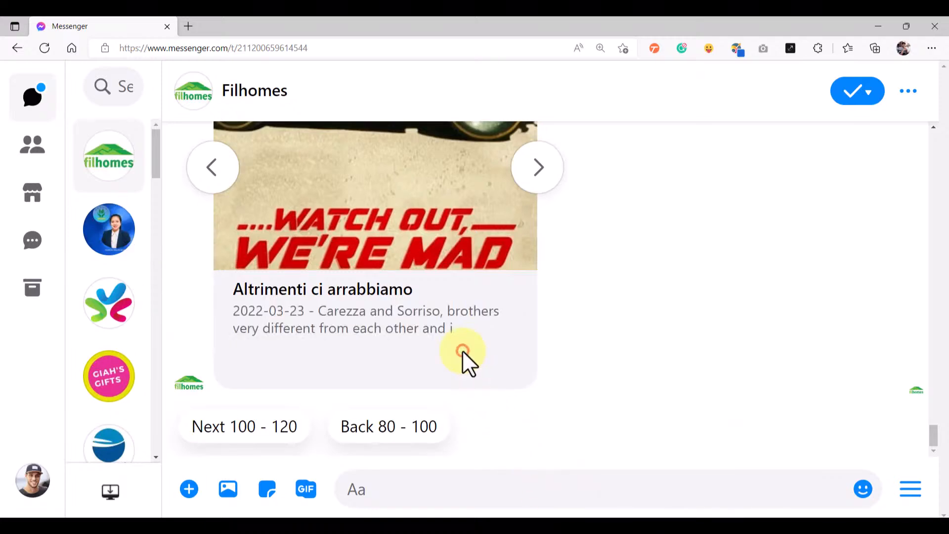
Advance the carousel to The Jack in the Box: Awakening and examine its title, release date and overview text.
{"action": "scroll", "coordinate": [487, 346], "scroll_direction": "up", "scroll_amount": 5}
{"action": "scroll", "coordinate": [492, 348], "scroll_direction": "up", "scroll_amount": 2}
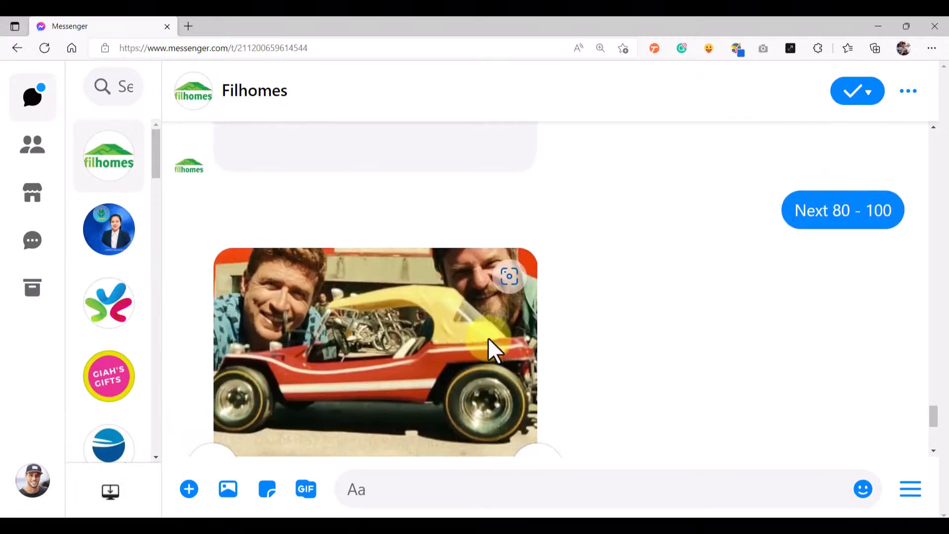
{"action": "scroll", "coordinate": [492, 348], "scroll_direction": "down", "scroll_amount": 4}
{"action": "left_click", "coordinate": [548, 259]}
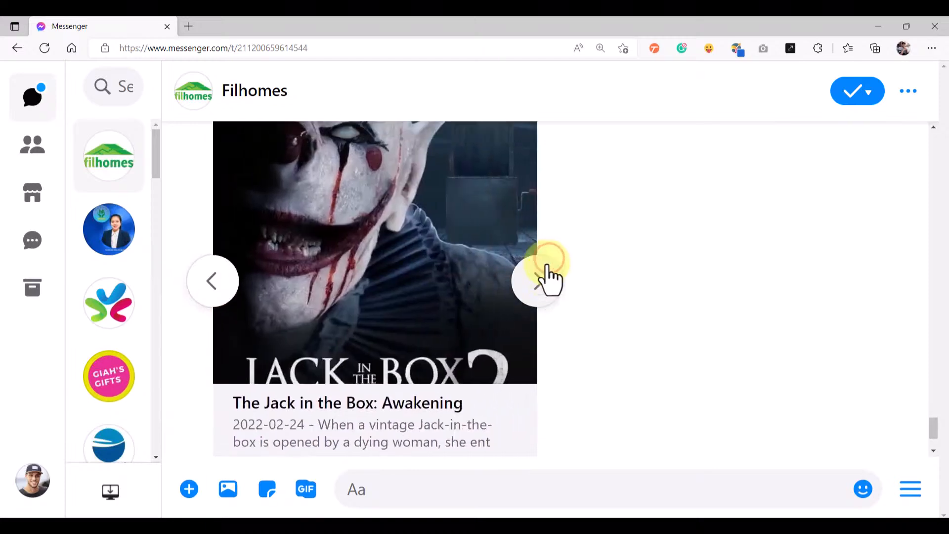
{"action": "scroll", "coordinate": [494, 277], "scroll_direction": "up", "scroll_amount": 1}
{"action": "scroll", "coordinate": [430, 282], "scroll_direction": "down", "scroll_amount": 4}
{"action": "left_click_drag", "start_coordinate": [255, 286], "coordinate": [476, 301]}
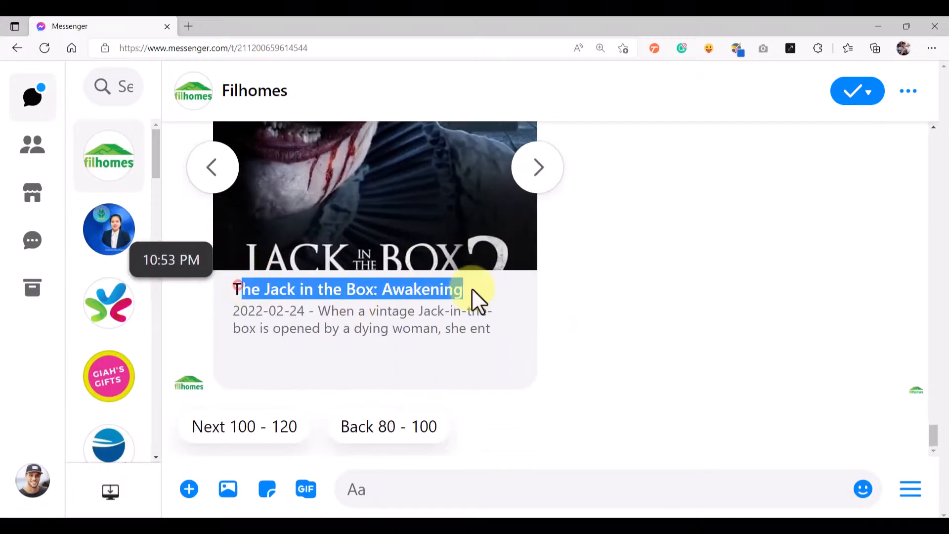
{"action": "left_click_drag", "start_coordinate": [220, 305], "coordinate": [351, 349]}
{"action": "left_click", "coordinate": [550, 356]}
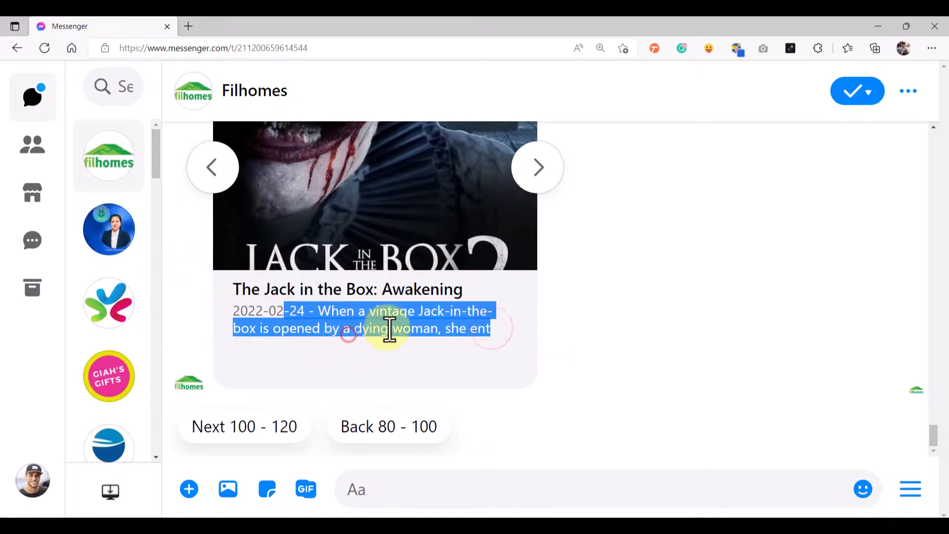
{"action": "left_click", "coordinate": [480, 343]}
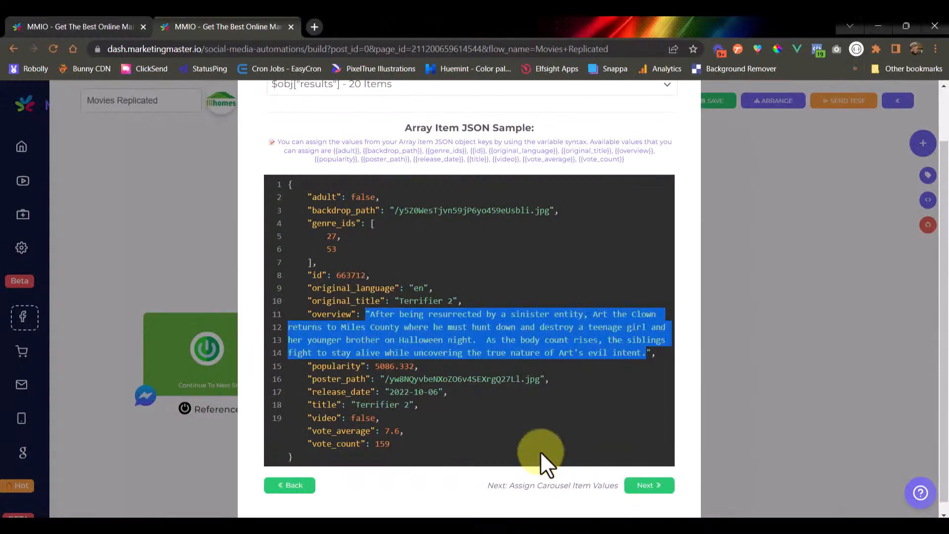
Switch to the Movies Replicated flow and compare the carousel Text value with the overview entry in the source array sample.
{"action": "left_click", "coordinate": [576, 398]}
{"action": "scroll", "coordinate": [615, 430], "scroll_direction": "down", "scroll_amount": 1}
{"action": "left_click", "coordinate": [649, 476]}
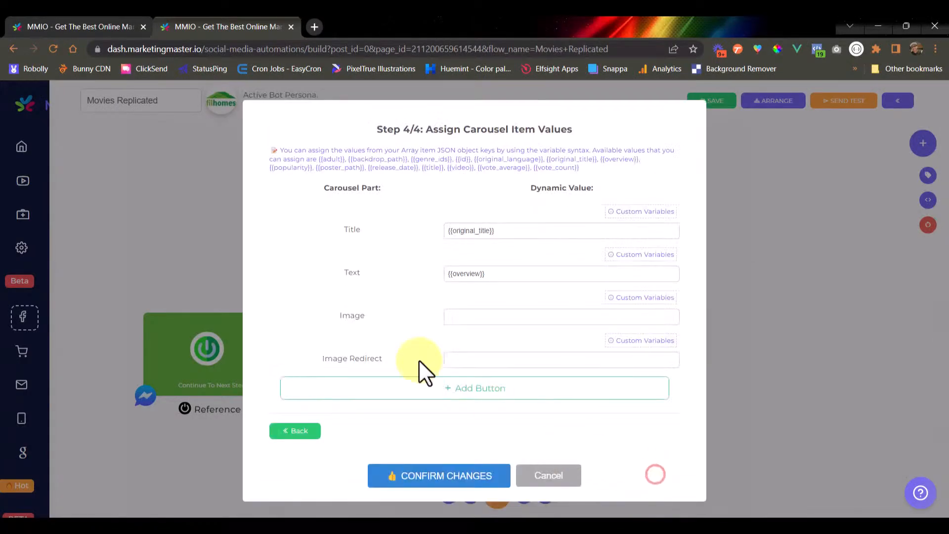
{"action": "triple_click", "coordinate": [514, 275]}
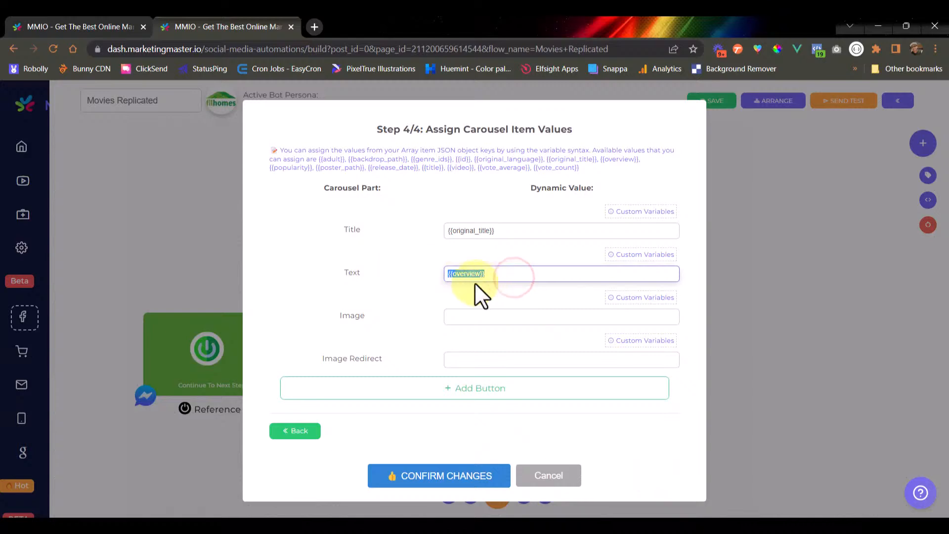
{"action": "left_click", "coordinate": [297, 430]}
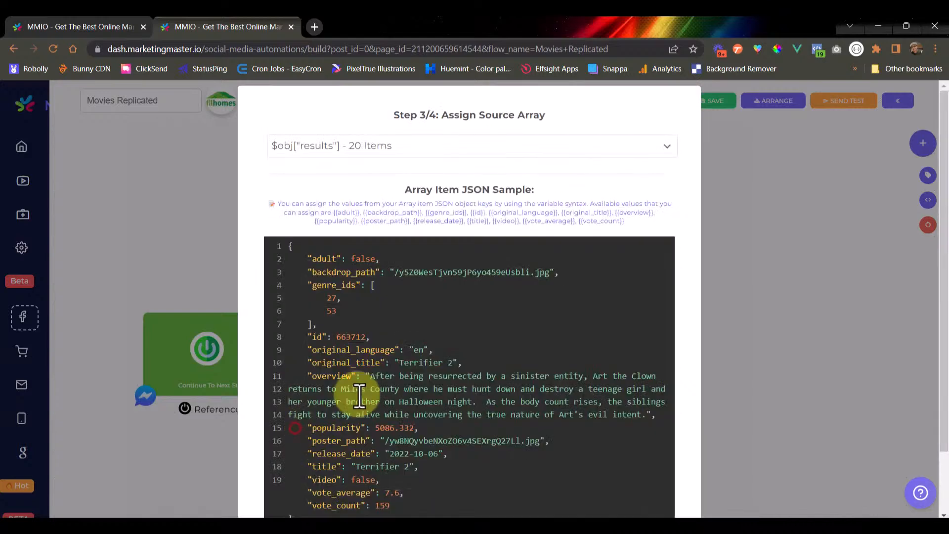
{"action": "triple_click", "coordinate": [330, 381]}
{"action": "triple_click", "coordinate": [330, 381]}
{"action": "scroll", "coordinate": [346, 375], "scroll_direction": "down", "scroll_amount": 1}
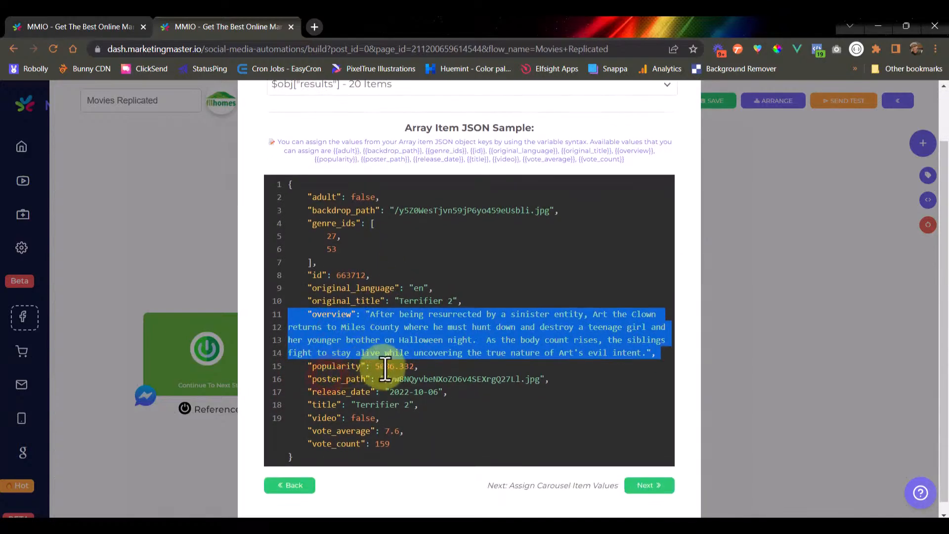
Check the empty carousel Image value and examine the poster_path value in the source array sample.
{"action": "left_click", "coordinate": [650, 485]}
{"action": "left_click", "coordinate": [470, 316]}
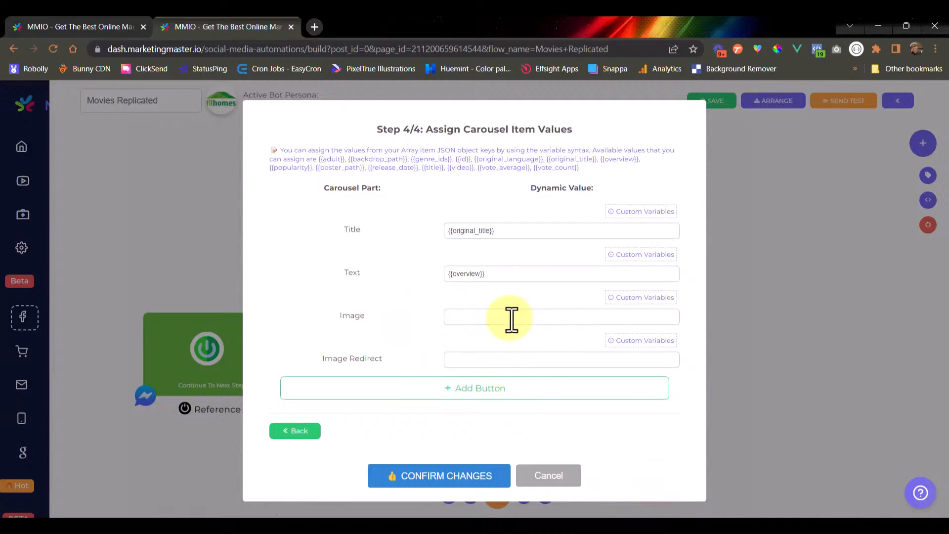
{"action": "left_click", "coordinate": [302, 429]}
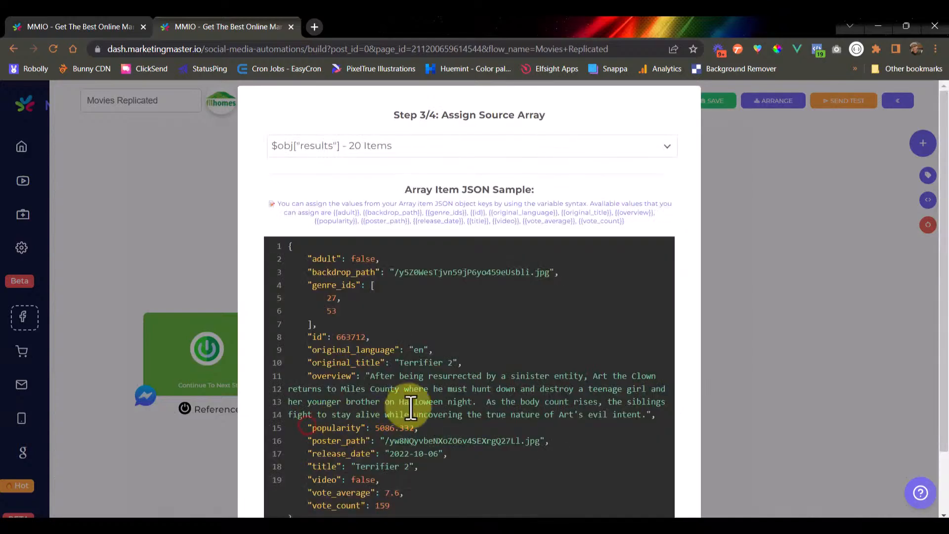
{"action": "scroll", "coordinate": [411, 408], "scroll_direction": "down", "scroll_amount": 1}
{"action": "left_click_drag", "start_coordinate": [385, 379], "coordinate": [544, 384]}
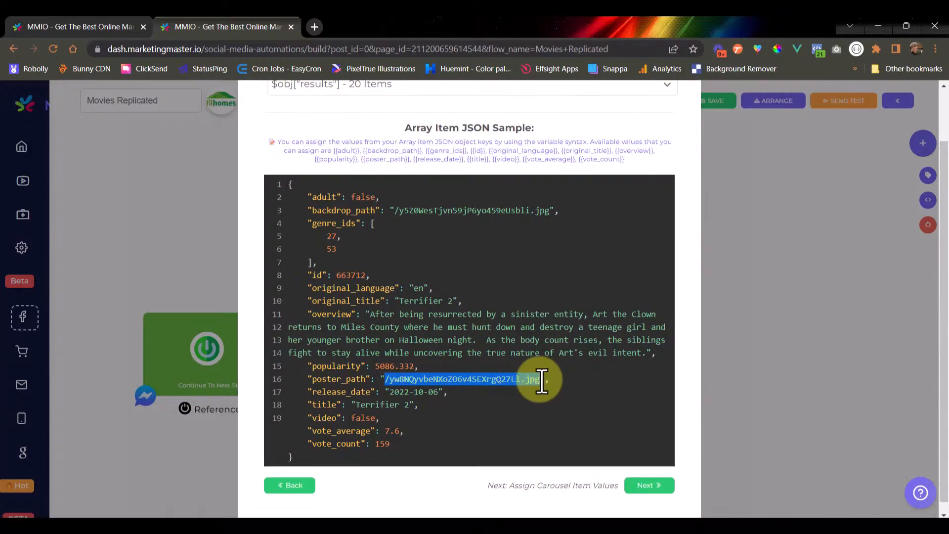
In the original Movies flow, test the data source request and map its response through to the carousel item values.
{"action": "left_click", "coordinate": [48, 24]}
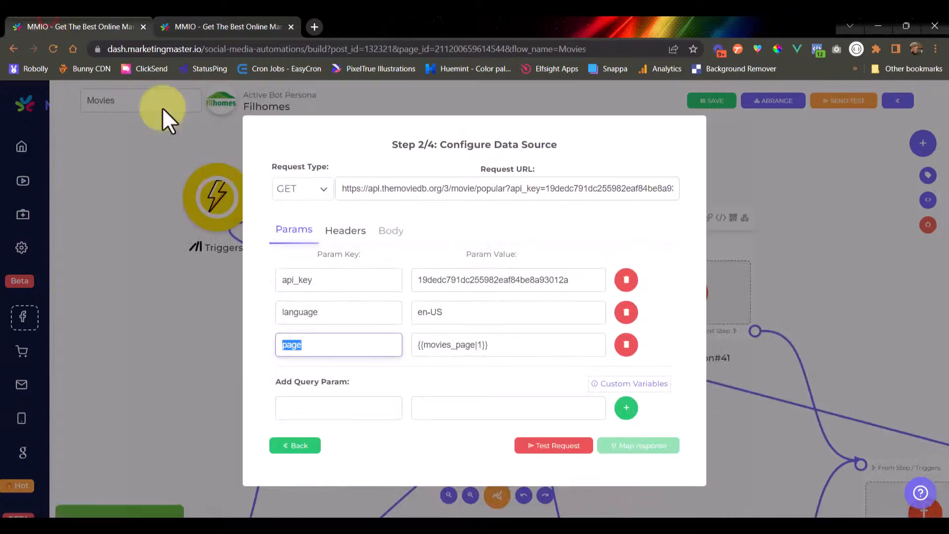
{"action": "left_click", "coordinate": [551, 446]}
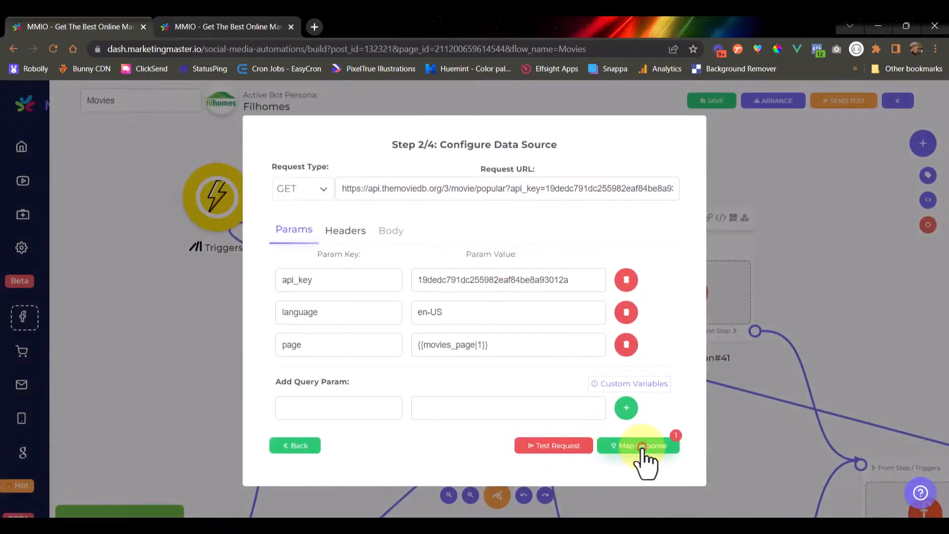
{"action": "left_click", "coordinate": [636, 448]}
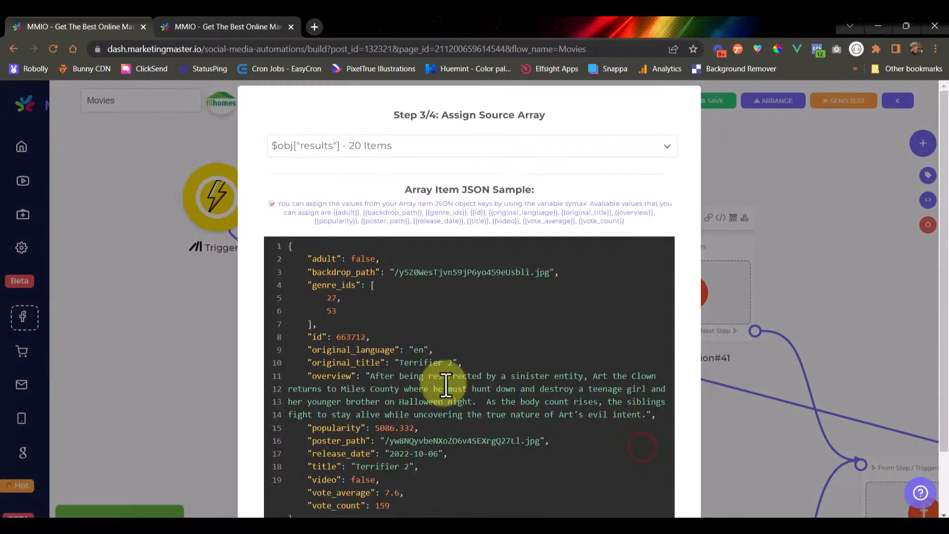
{"action": "scroll", "coordinate": [475, 390], "scroll_direction": "down", "scroll_amount": 2}
{"action": "left_click", "coordinate": [647, 475]}
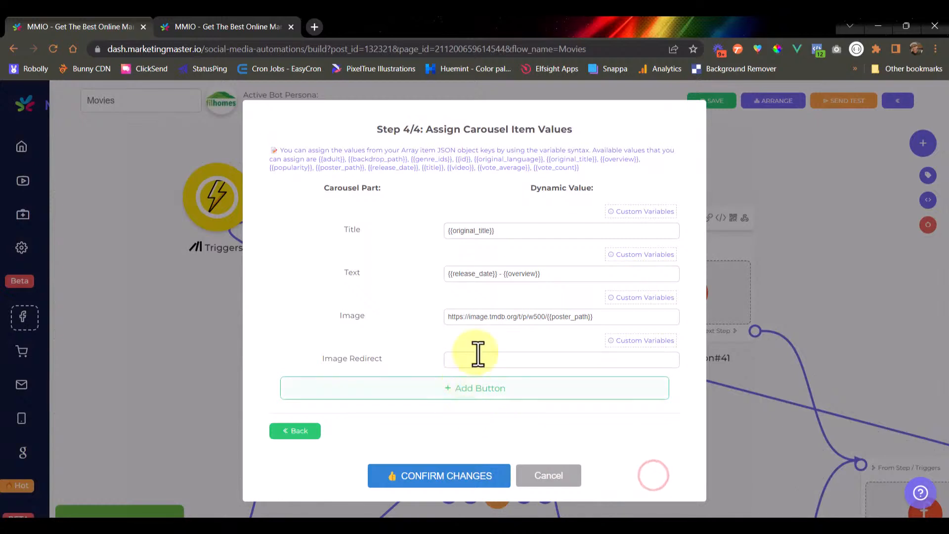
{"action": "left_click", "coordinate": [527, 317]}
{"action": "left_click", "coordinate": [607, 315]}
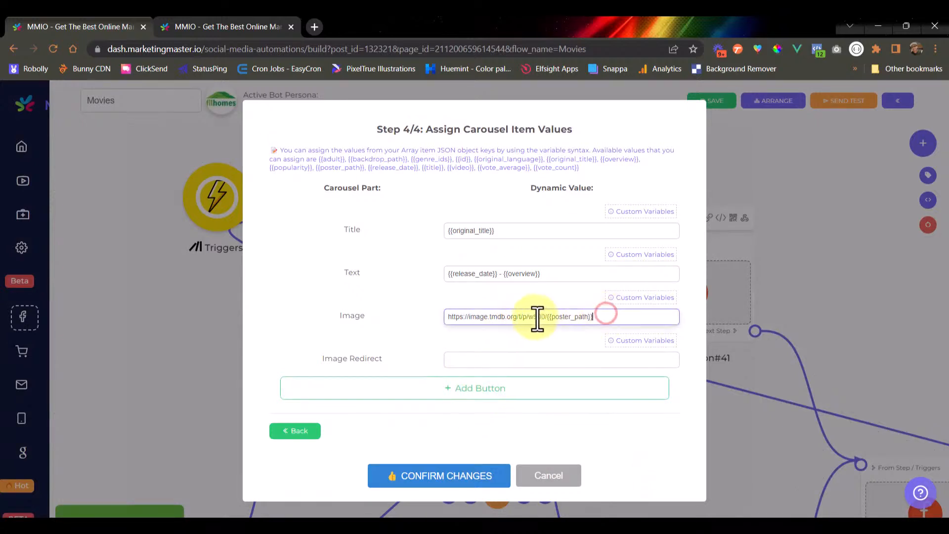
{"action": "left_click_drag", "start_coordinate": [549, 317], "coordinate": [412, 316]}
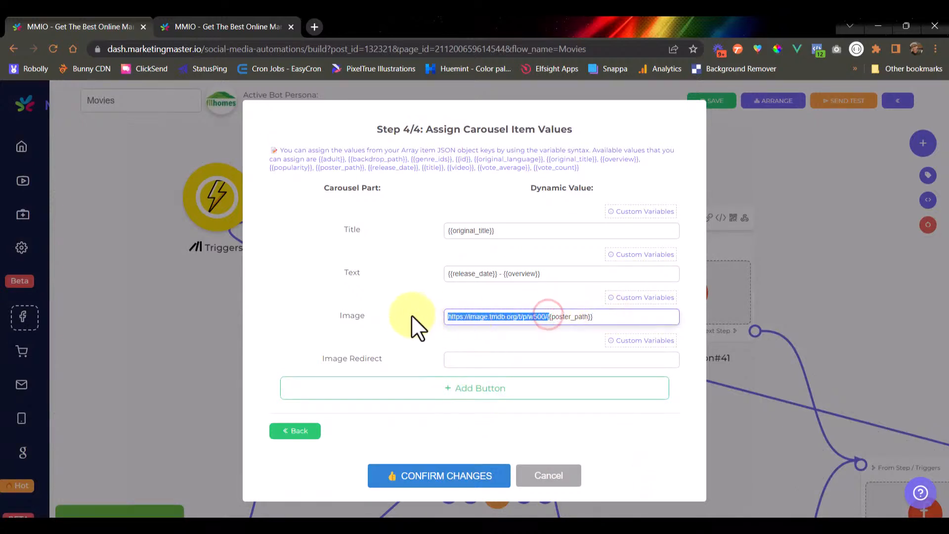
{"action": "right_click", "coordinate": [483, 317]}
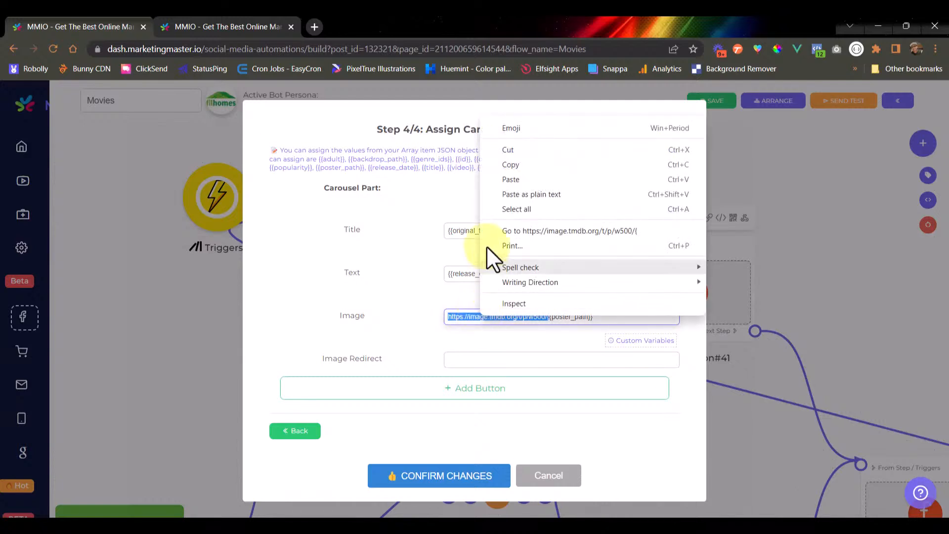
{"action": "left_click", "coordinate": [508, 165]}
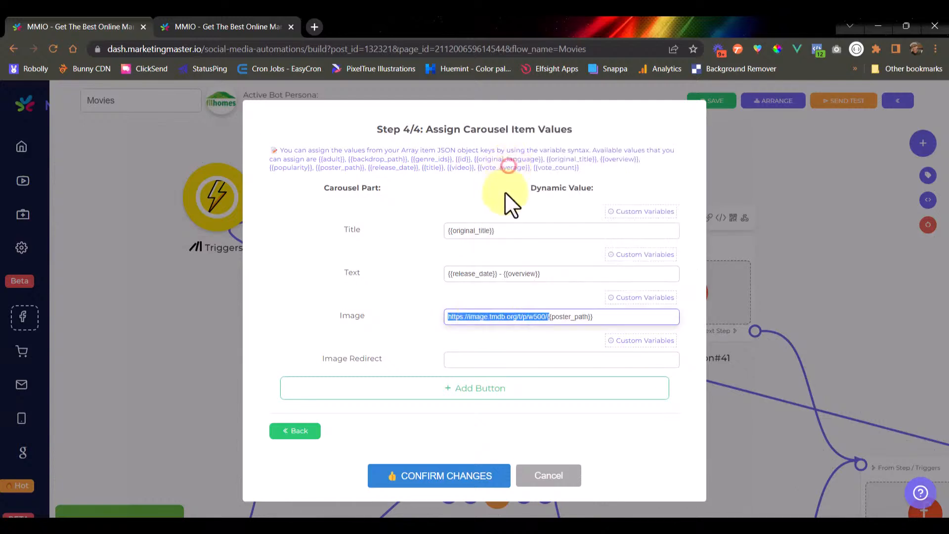
{"action": "left_click", "coordinate": [405, 324]}
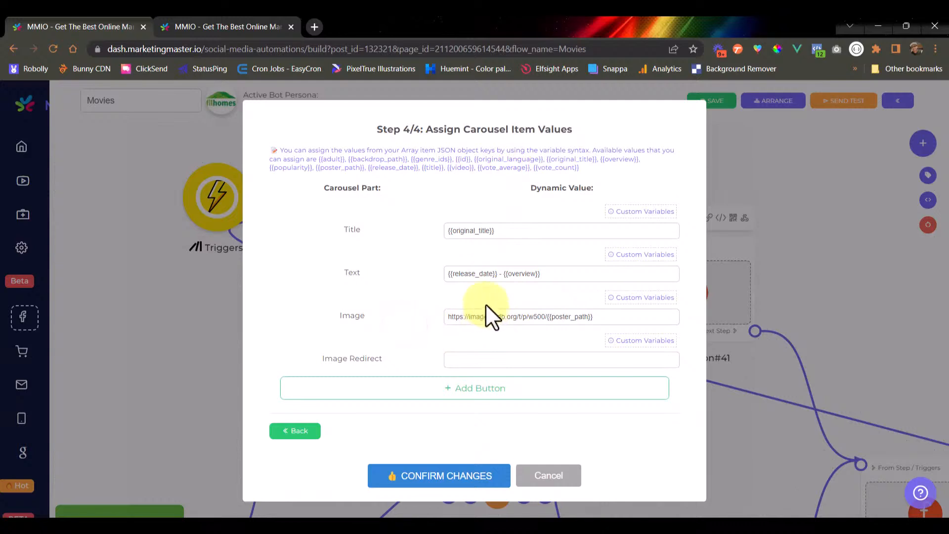
{"action": "left_click", "coordinate": [211, 23]}
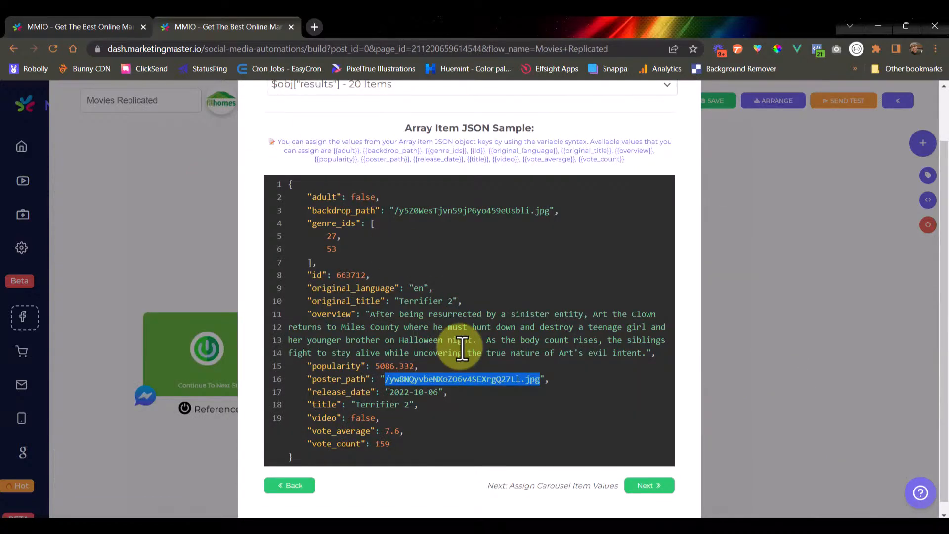
{"action": "scroll", "coordinate": [509, 360], "scroll_direction": "up", "scroll_amount": 1}
{"action": "left_click", "coordinate": [509, 368]}
{"action": "scroll", "coordinate": [515, 385], "scroll_direction": "down", "scroll_amount": 2}
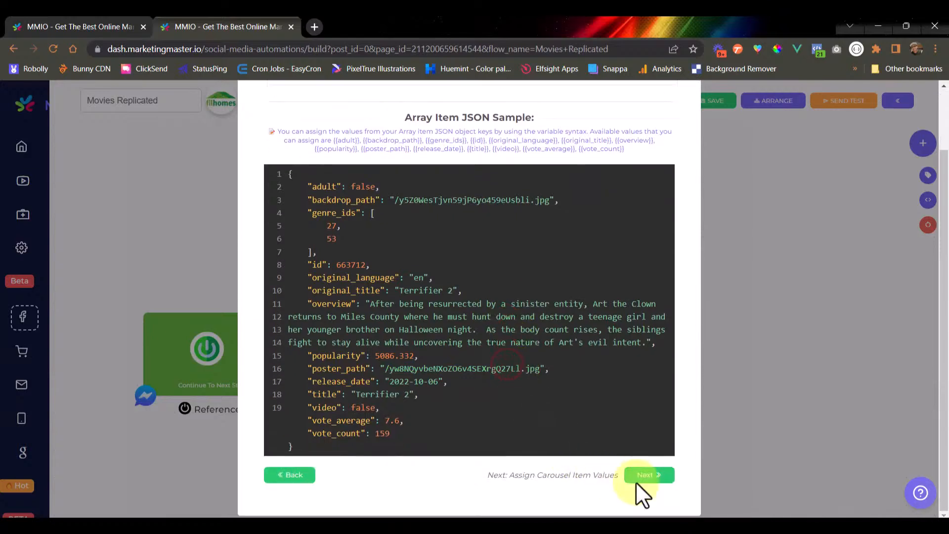
{"action": "left_click", "coordinate": [635, 482]}
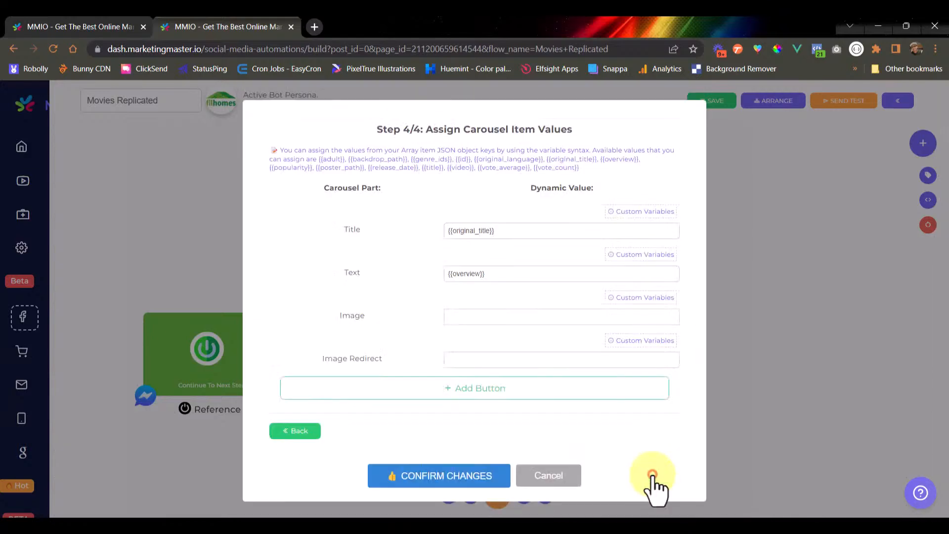
{"action": "left_click", "coordinate": [450, 317]}
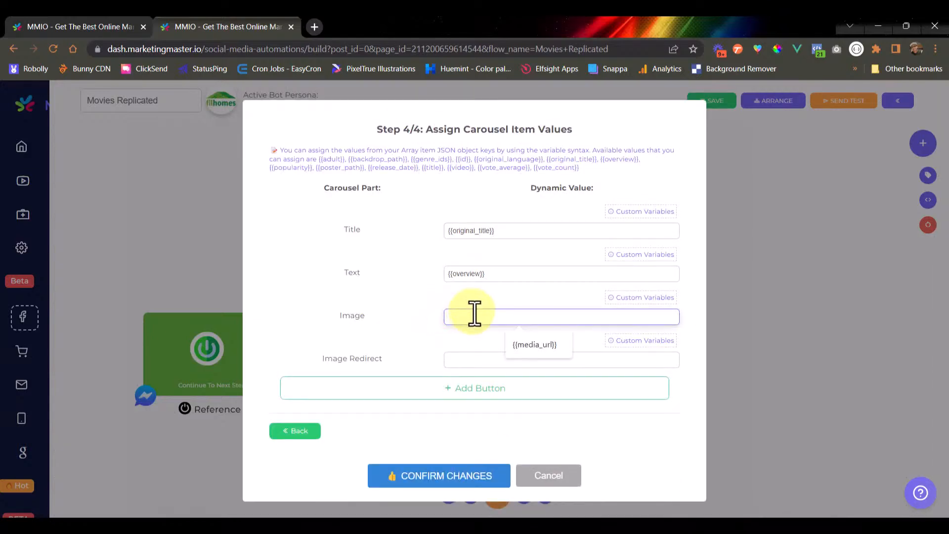
{"action": "key", "text": "ctrl+v"}
{"action": "left_click", "coordinate": [481, 316]}
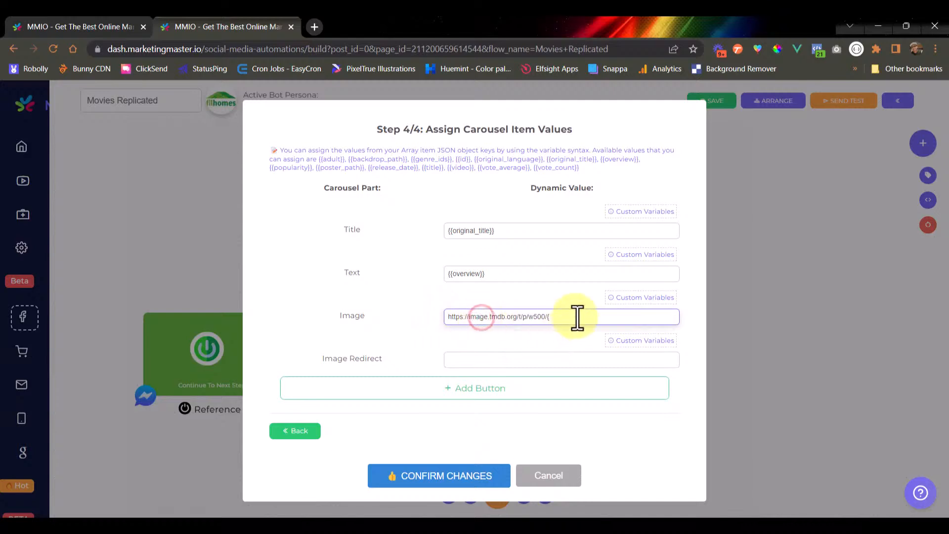
{"action": "key", "text": "BackSpace"}
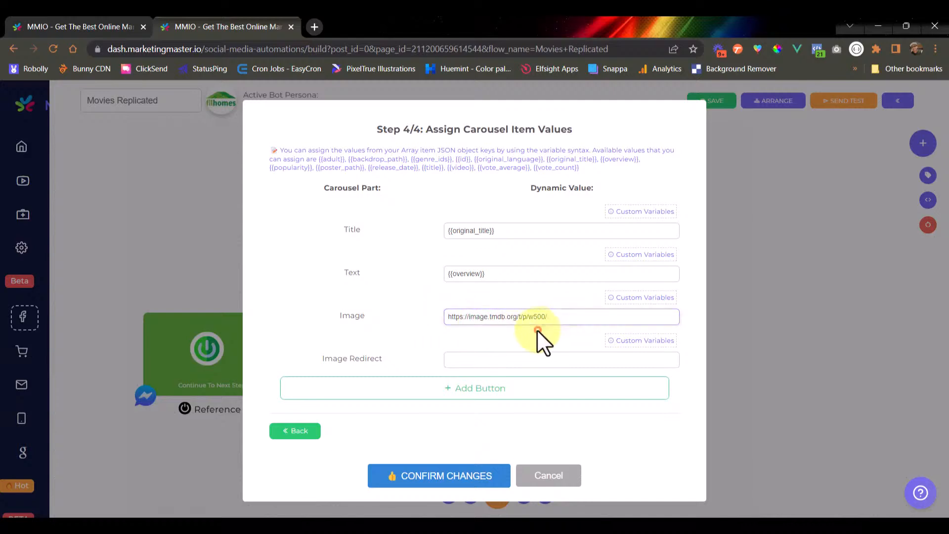
Compare the carousel's Image base URL with the poster_path value in the source array's JSON sample.
{"action": "left_click_drag", "start_coordinate": [566, 317], "coordinate": [320, 308]}
{"action": "left_click", "coordinate": [515, 343]}
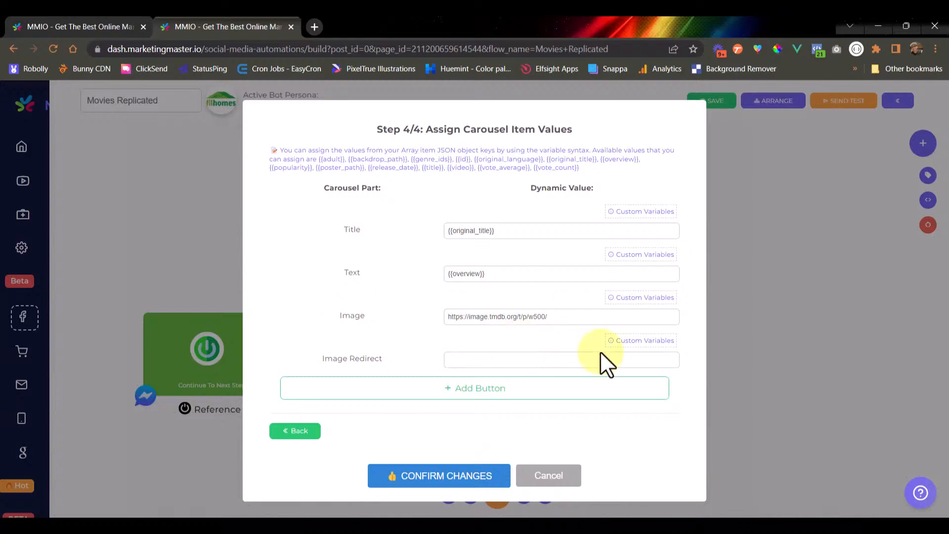
{"action": "left_click", "coordinate": [589, 317]}
{"action": "left_click", "coordinate": [538, 341]}
{"action": "left_click", "coordinate": [299, 431]}
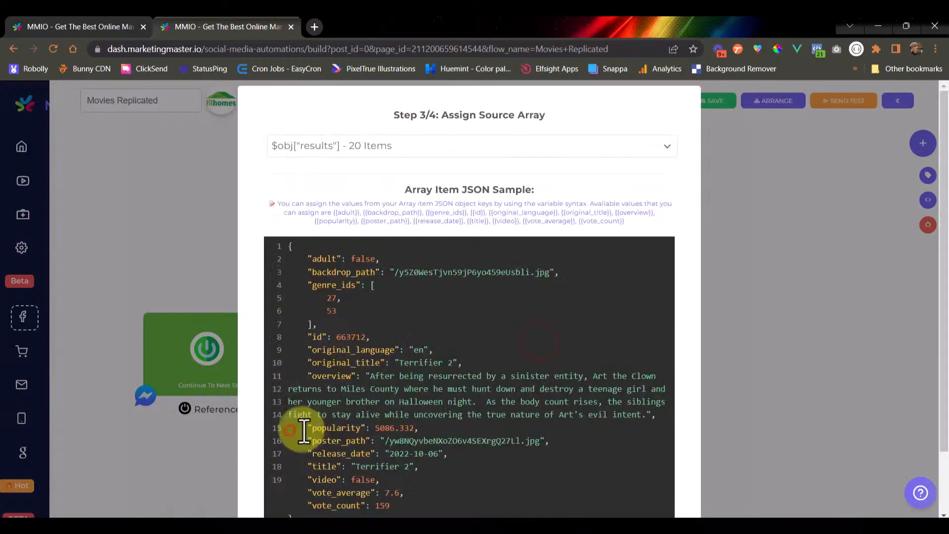
{"action": "left_click_drag", "start_coordinate": [559, 429], "coordinate": [371, 428]}
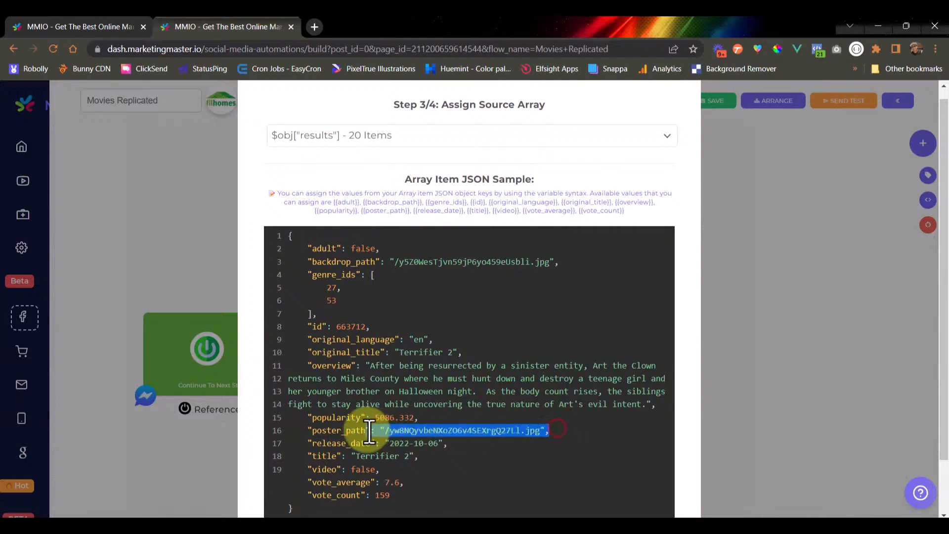
{"action": "double_click", "coordinate": [335, 430]}
{"action": "scroll", "coordinate": [423, 432], "scroll_direction": "down", "scroll_amount": 2}
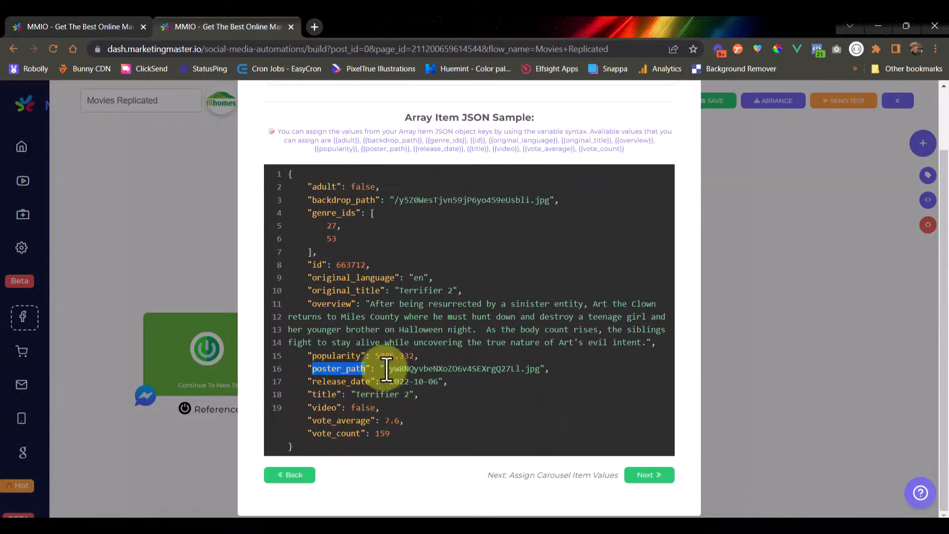
{"action": "left_click_drag", "start_coordinate": [386, 369], "coordinate": [541, 366]}
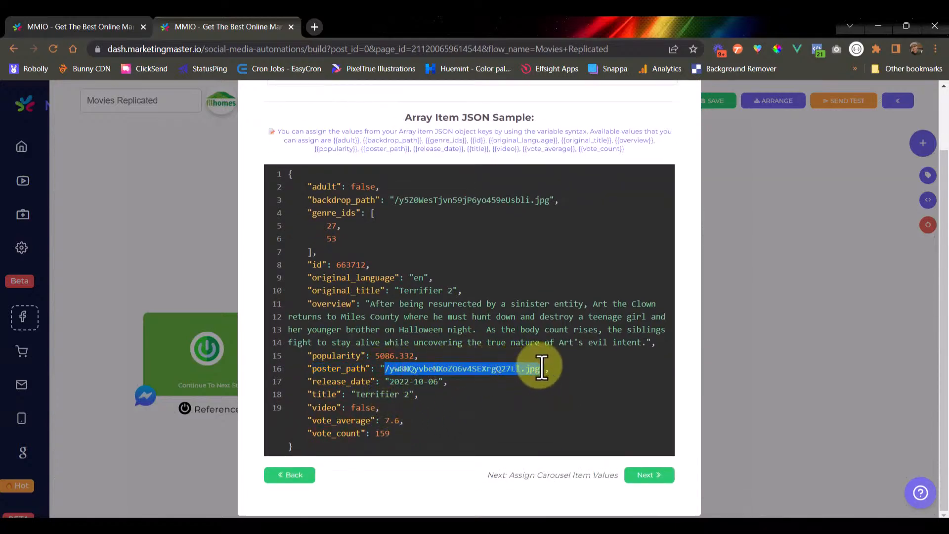
{"action": "left_click", "coordinate": [645, 475]}
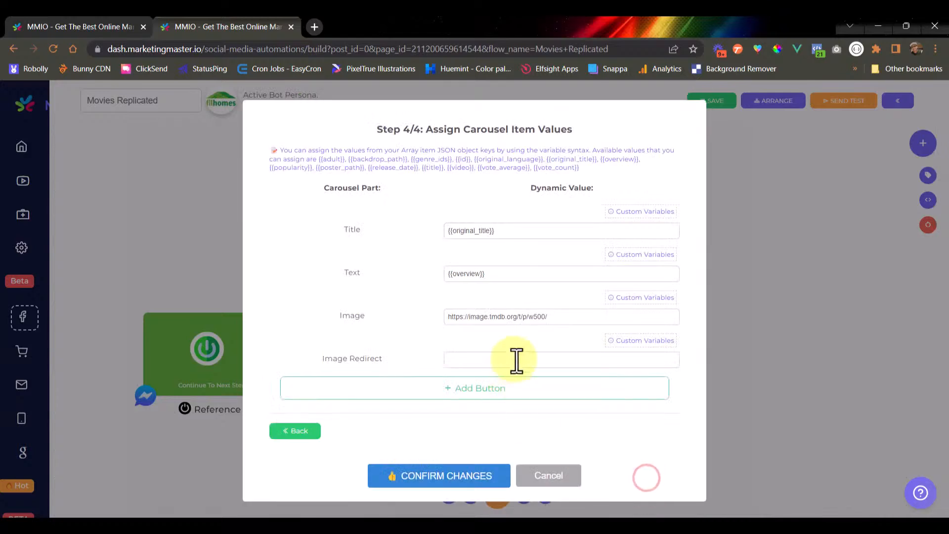
{"action": "left_click", "coordinate": [565, 318]}
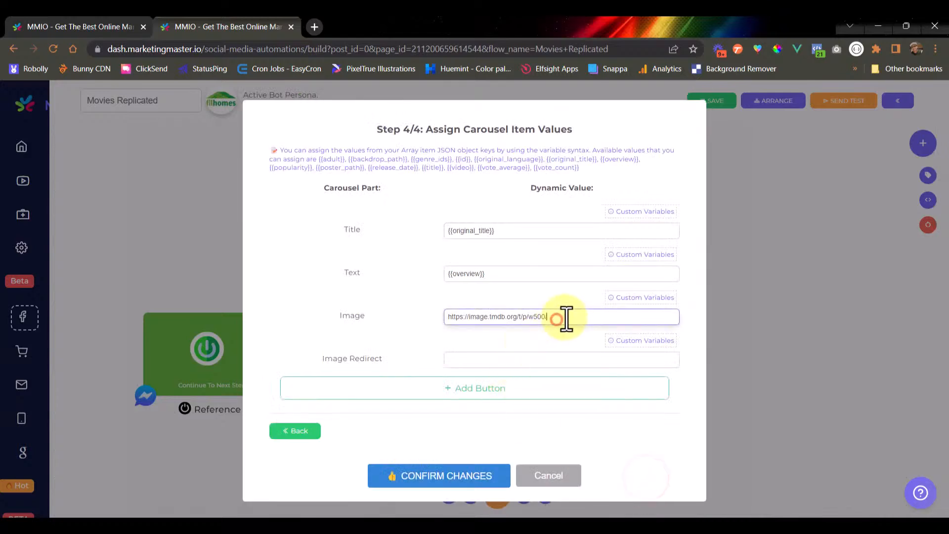
{"action": "left_click", "coordinate": [640, 299]}
{"action": "left_click", "coordinate": [729, 286]}
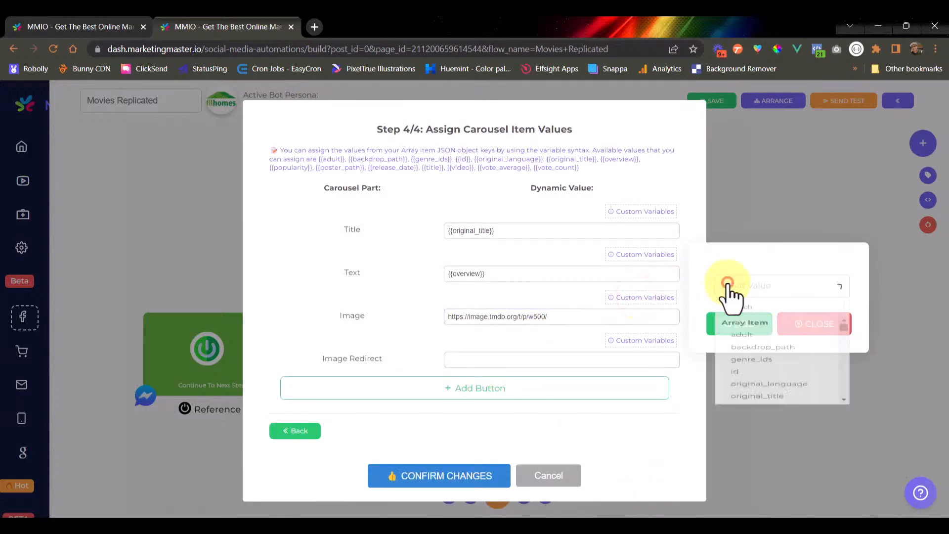
{"action": "scroll", "coordinate": [766, 377], "scroll_direction": "down", "scroll_amount": 1}
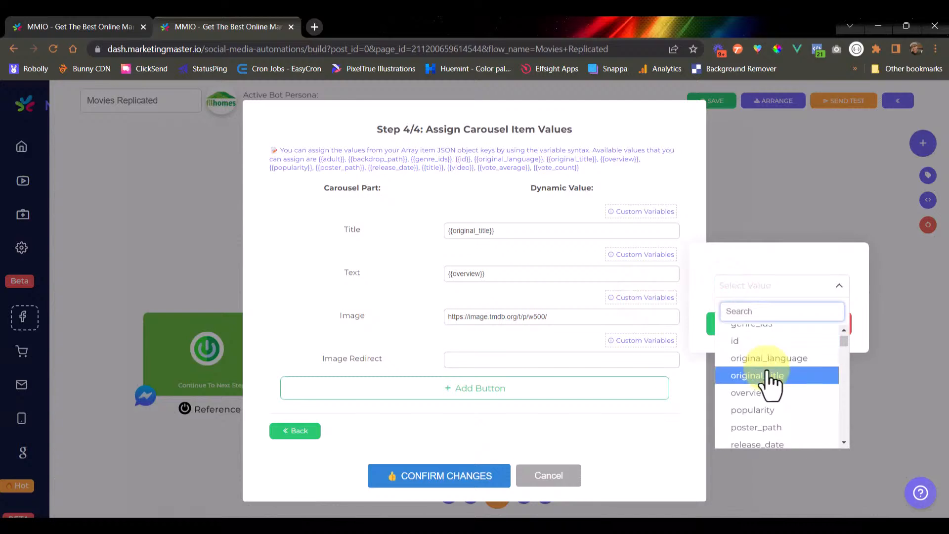
{"action": "scroll", "coordinate": [769, 380], "scroll_direction": "down", "scroll_amount": 1}
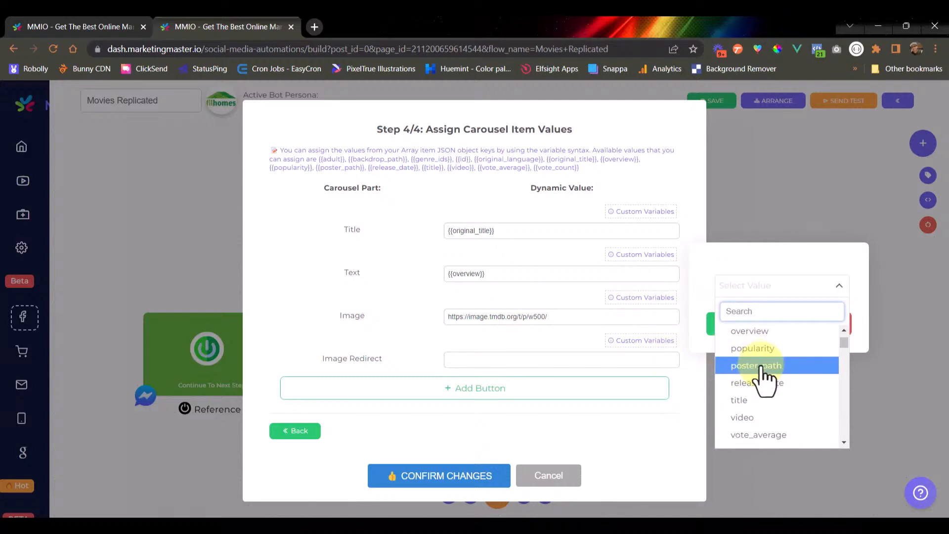
{"action": "left_click", "coordinate": [762, 368]}
{"action": "left_click", "coordinate": [736, 324]}
{"action": "left_click", "coordinate": [814, 324]}
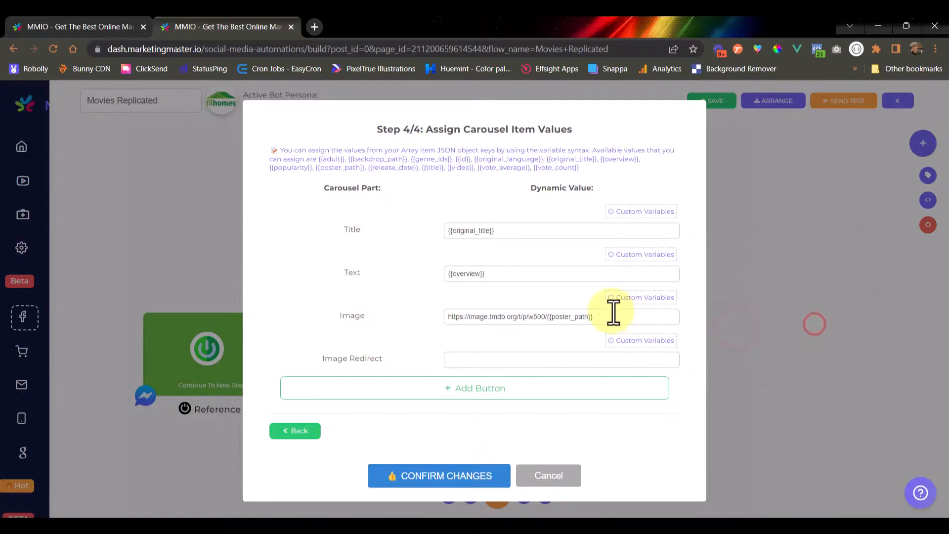
Check the complete Image value and the point where the base URL meets the poster_path variable.
{"action": "left_click_drag", "start_coordinate": [625, 317], "coordinate": [390, 335]}
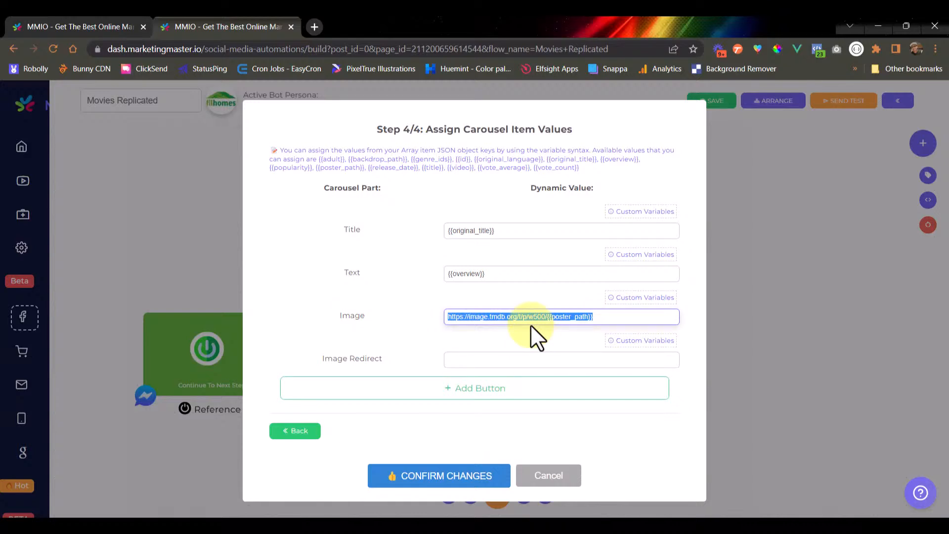
{"action": "left_click", "coordinate": [550, 317]}
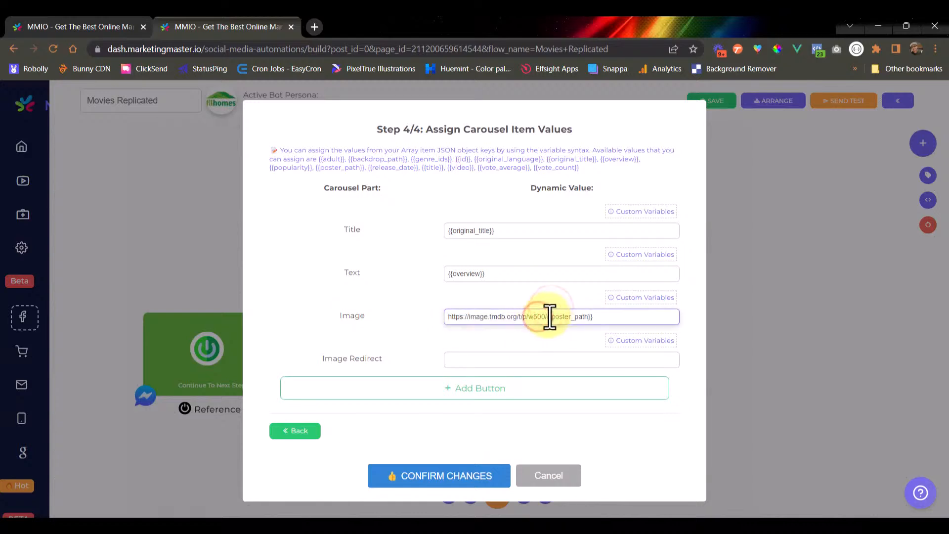
{"action": "key", "text": "Left"}
{"action": "key", "text": "Left"}
{"action": "key", "text": "Left"}
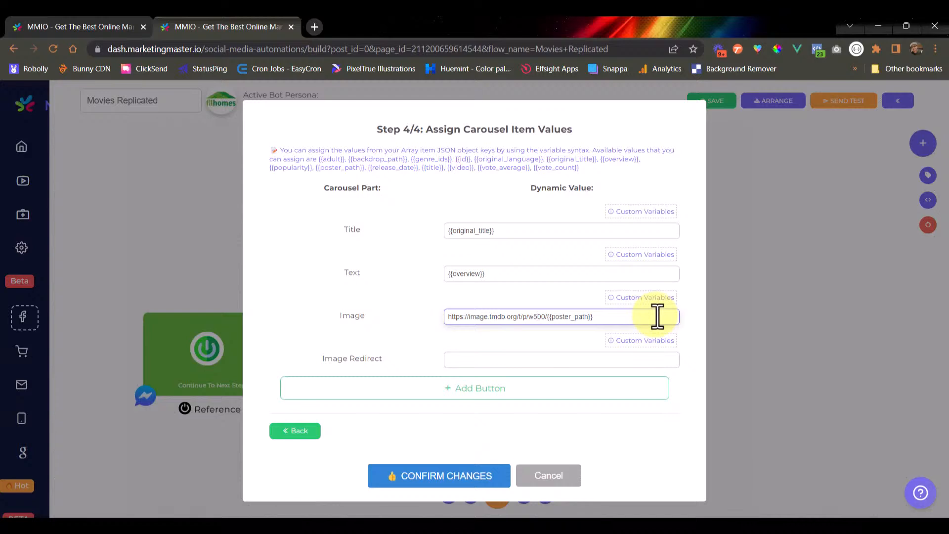
Check the Image Redirect setting against the movie carousel card in the Filhomes Messenger chat, and return to the flow builder.
{"action": "left_click", "coordinate": [529, 345]}
{"action": "left_click_drag", "start_coordinate": [383, 358], "coordinate": [331, 360]}
{"action": "left_click", "coordinate": [397, 331]}
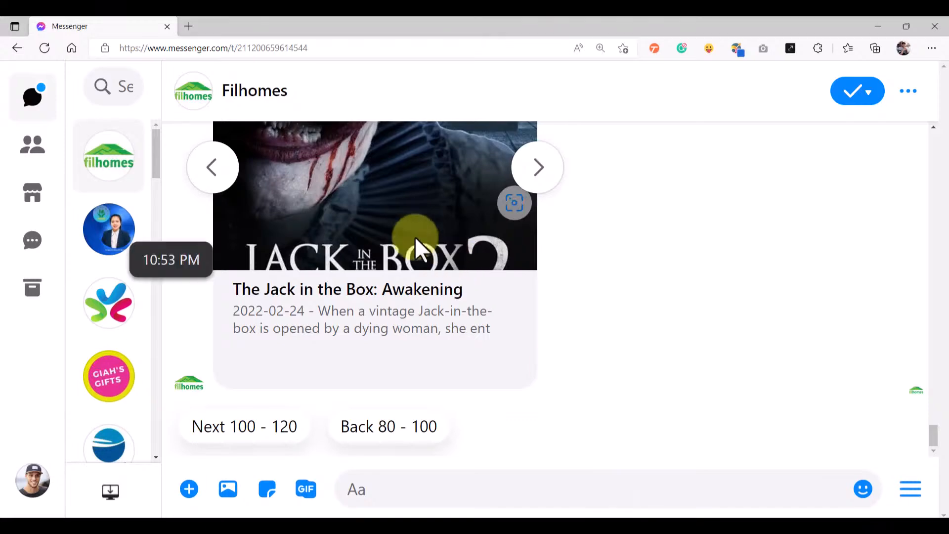
{"action": "scroll", "coordinate": [417, 247], "scroll_direction": "up", "scroll_amount": 5}
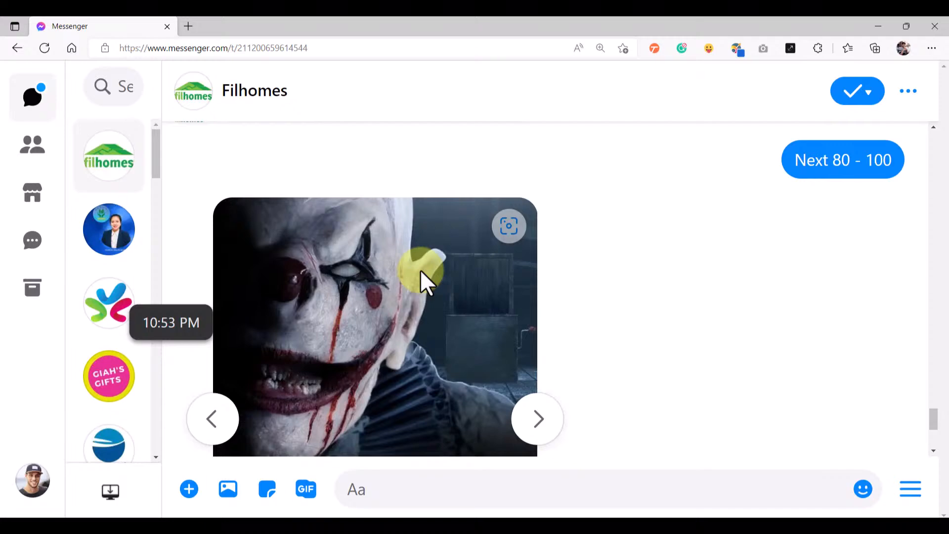
{"action": "scroll", "coordinate": [420, 269], "scroll_direction": "down", "scroll_amount": 3}
{"action": "scroll", "coordinate": [431, 272], "scroll_direction": "up", "scroll_amount": 2}
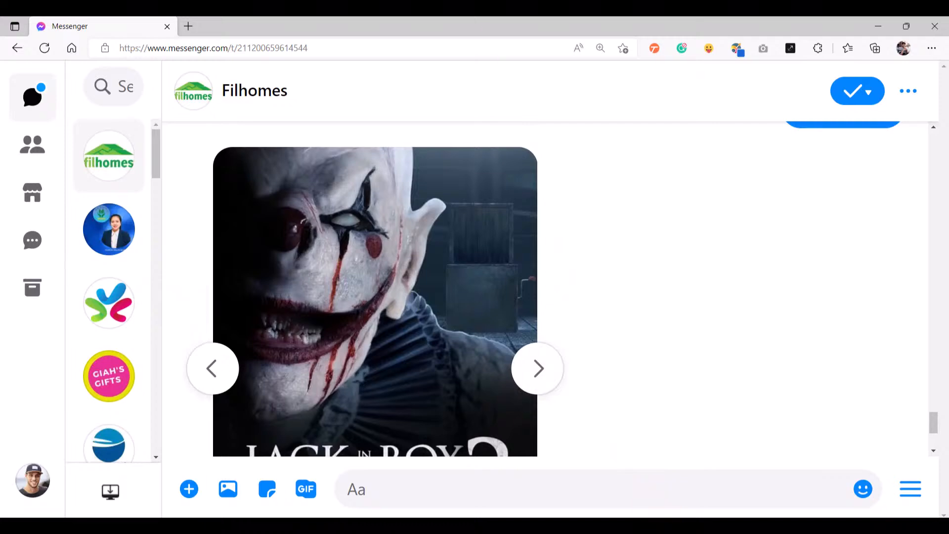
{"action": "scroll", "coordinate": [440, 372], "scroll_direction": "down", "scroll_amount": 4}
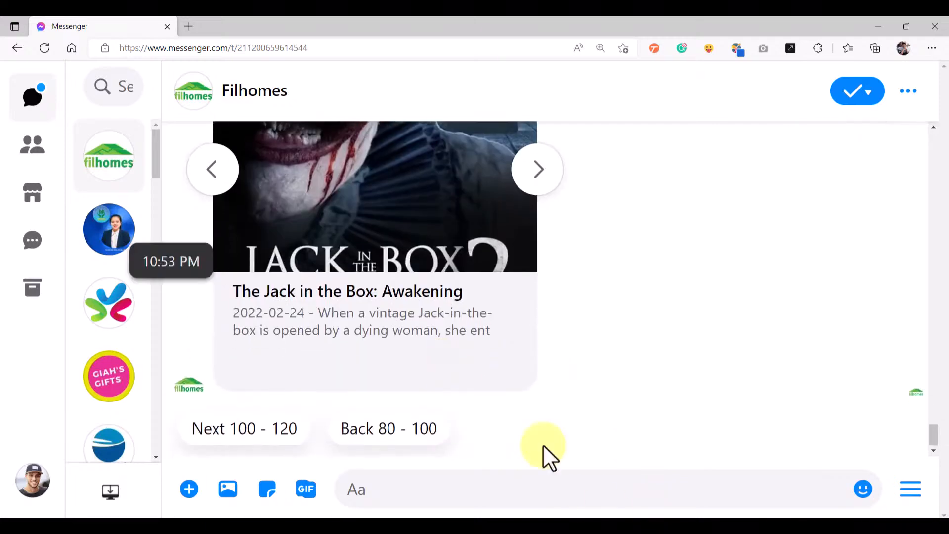
{"action": "left_click", "coordinate": [644, 528]}
Look through the array item JSON sample for a link usable as Image Redirect, and return to the carousel item values.
{"action": "left_click", "coordinate": [498, 356]}
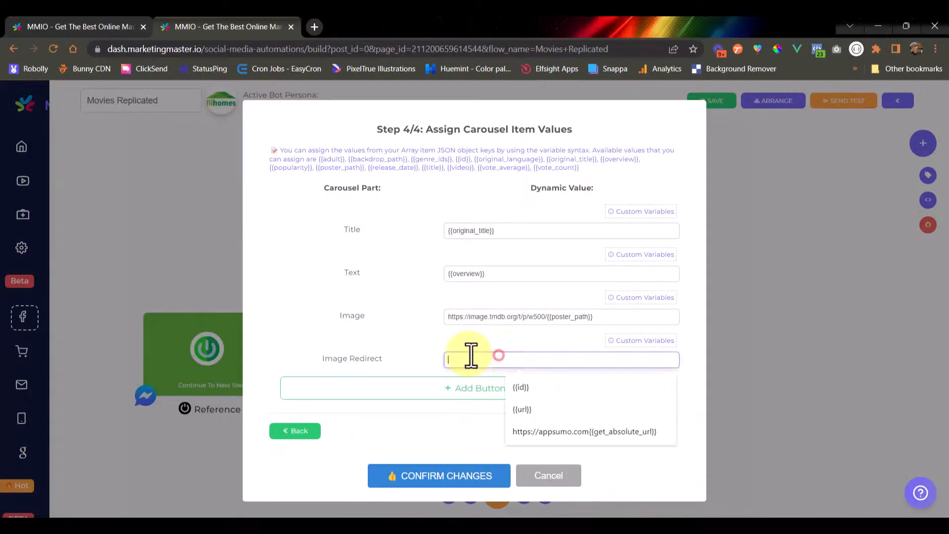
{"action": "left_click", "coordinate": [398, 345]}
{"action": "left_click", "coordinate": [295, 431]}
{"action": "scroll", "coordinate": [399, 375], "scroll_direction": "down", "scroll_amount": 2}
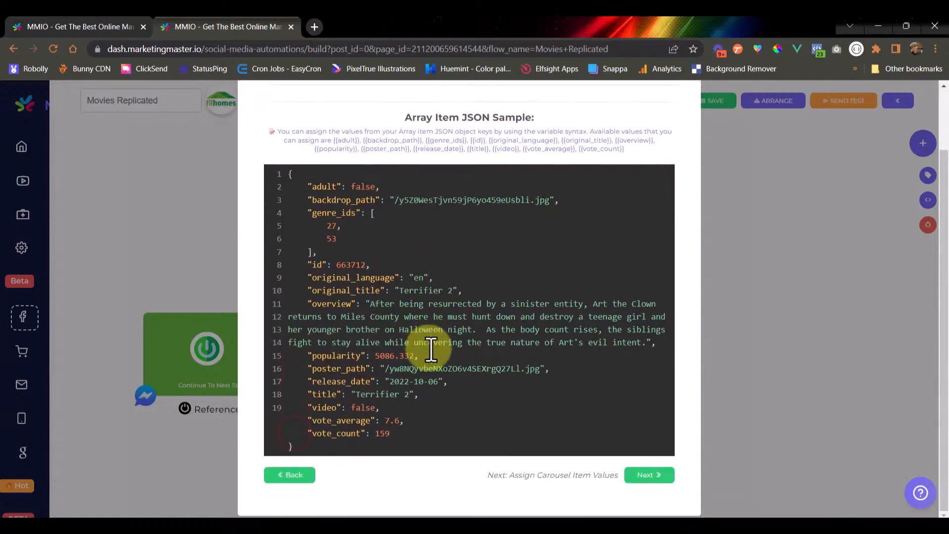
{"action": "left_click_drag", "start_coordinate": [394, 434], "coordinate": [290, 174]}
{"action": "left_click", "coordinate": [402, 271]}
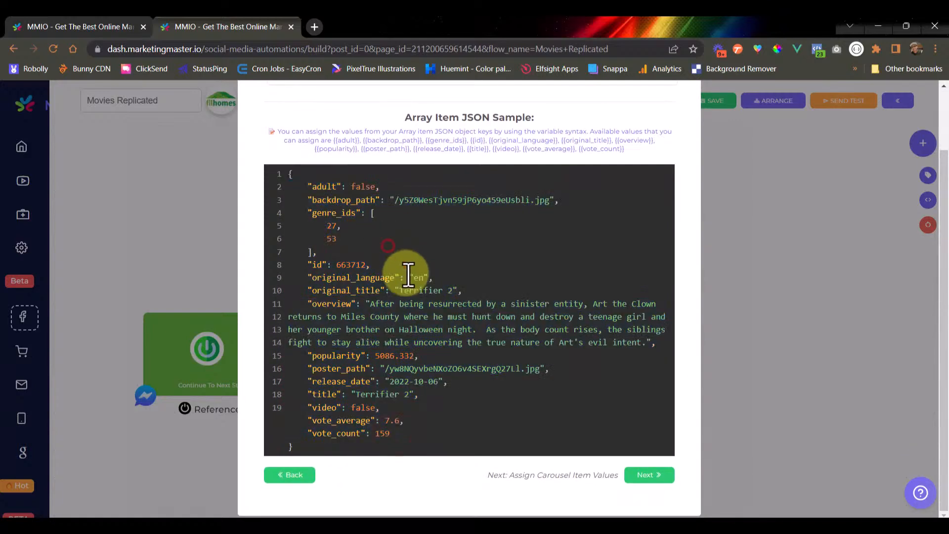
{"action": "left_click", "coordinate": [654, 475]}
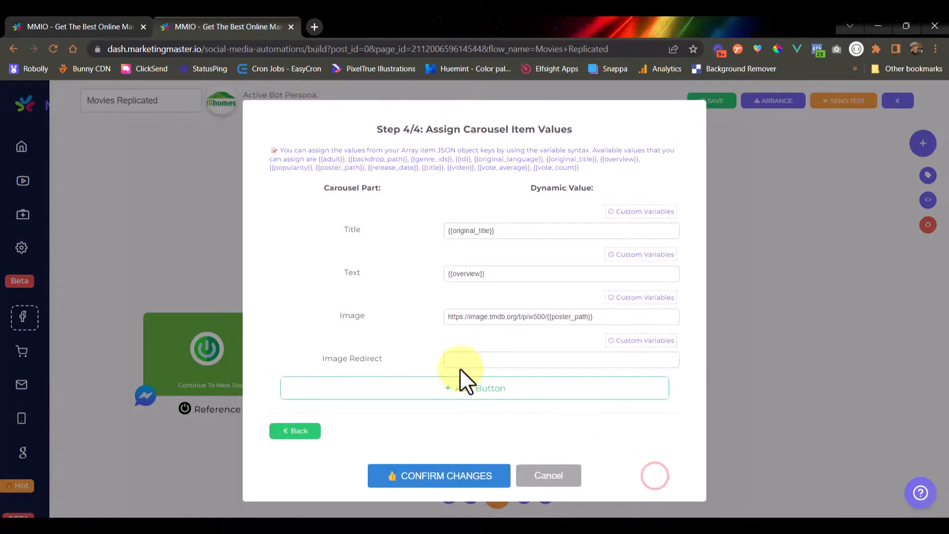
{"action": "left_click", "coordinate": [465, 360]}
{"action": "left_click", "coordinate": [403, 343]}
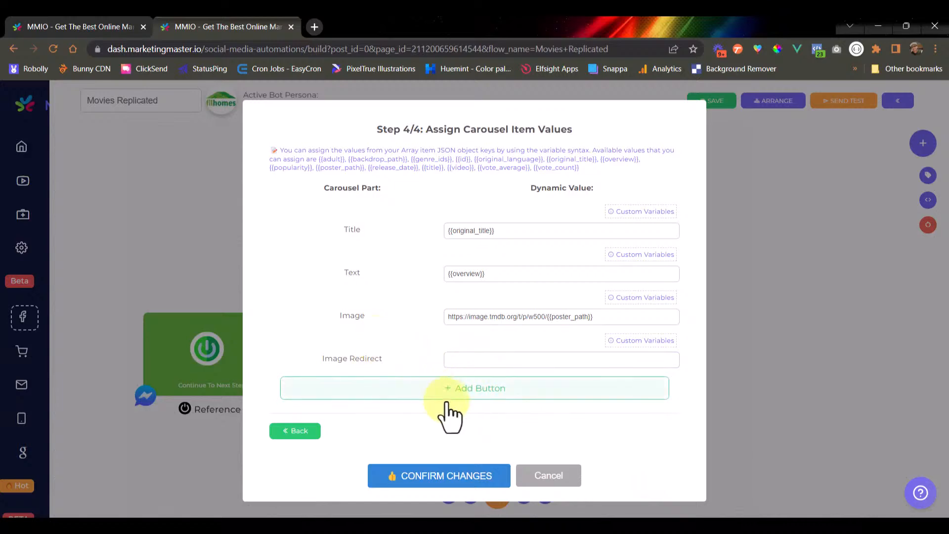
{"action": "left_click", "coordinate": [299, 430]}
{"action": "scroll", "coordinate": [448, 366], "scroll_direction": "down", "scroll_amount": 2}
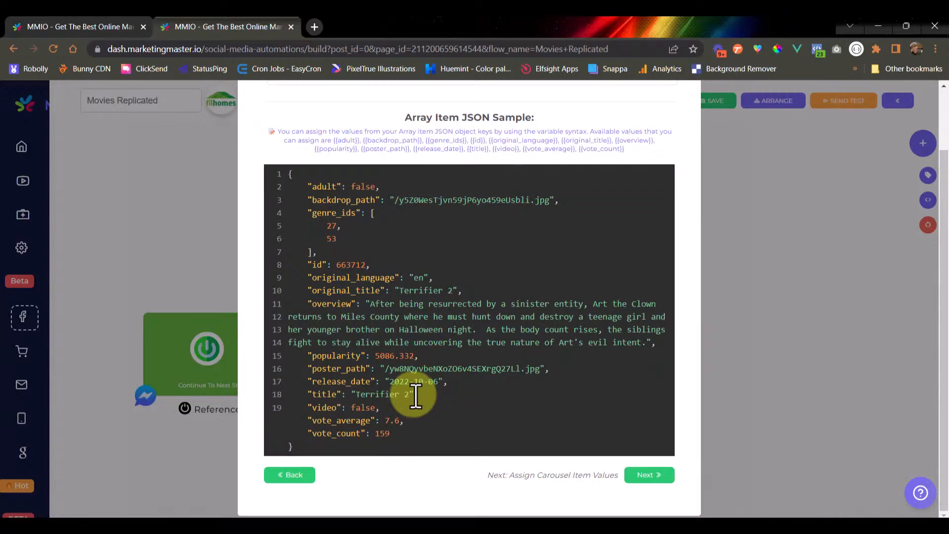
{"action": "left_click", "coordinate": [642, 473]}
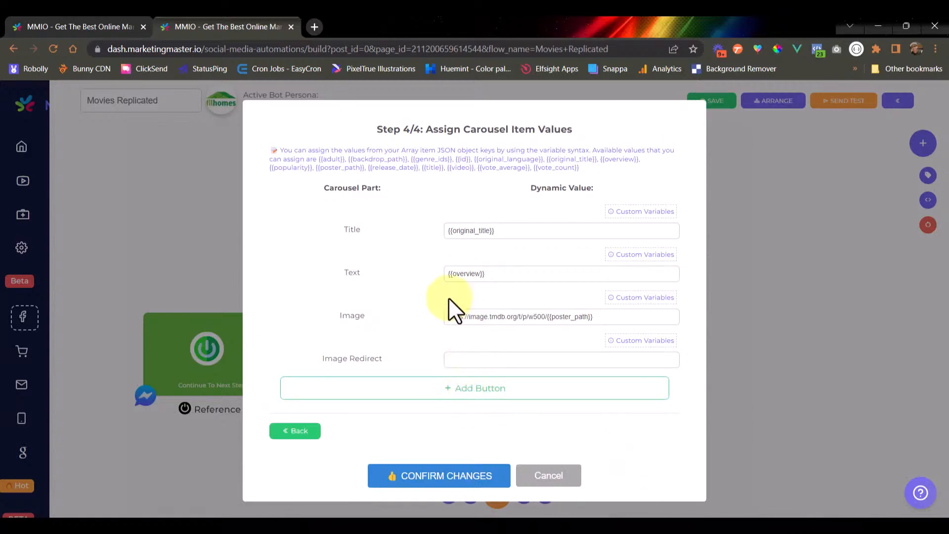
Try adding three buttons to the carousel item and delete all of them again.
{"action": "left_click", "coordinate": [450, 388]}
{"action": "left_click", "coordinate": [449, 404]}
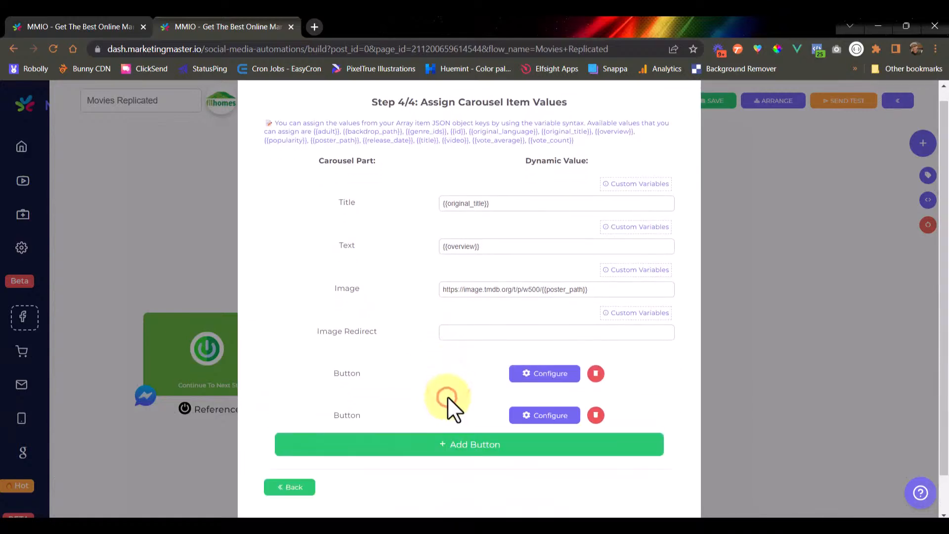
{"action": "left_click", "coordinate": [450, 404]}
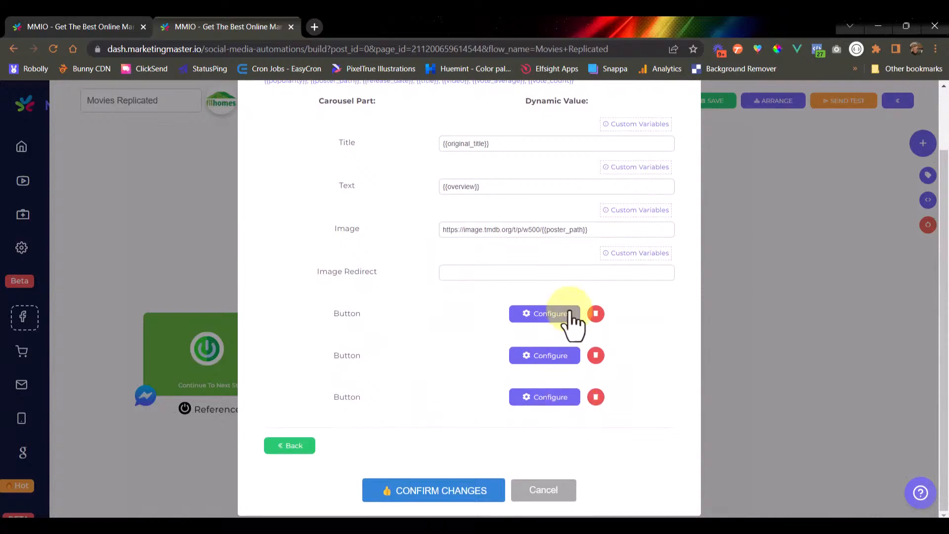
{"action": "scroll", "coordinate": [491, 297], "scroll_direction": "up", "scroll_amount": 3}
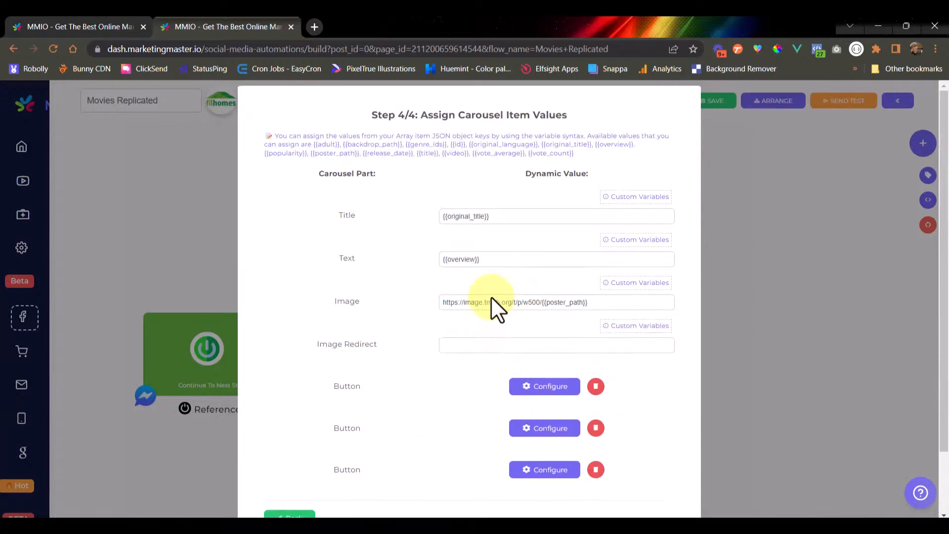
{"action": "scroll", "coordinate": [494, 299], "scroll_direction": "down", "scroll_amount": 3}
{"action": "left_click", "coordinate": [596, 354]}
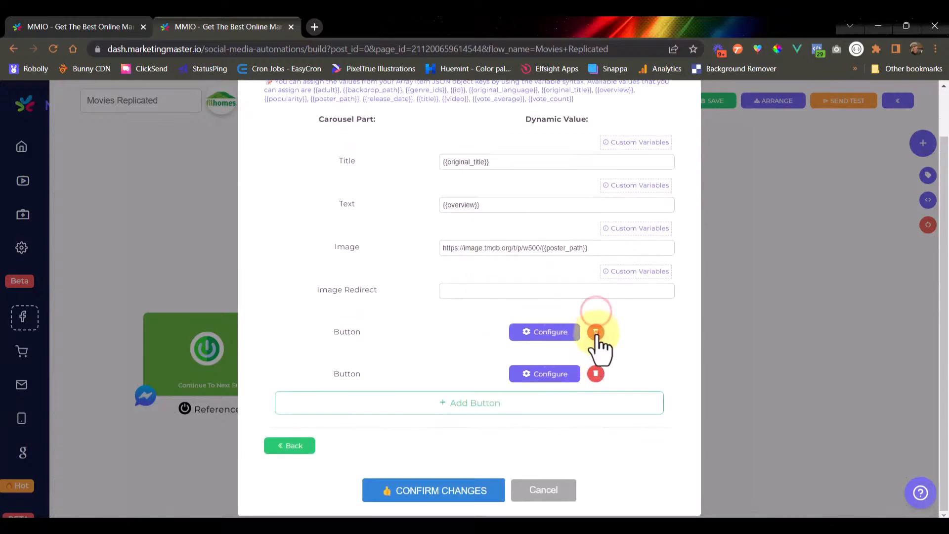
{"action": "left_click", "coordinate": [597, 332]}
{"action": "left_click", "coordinate": [596, 373]}
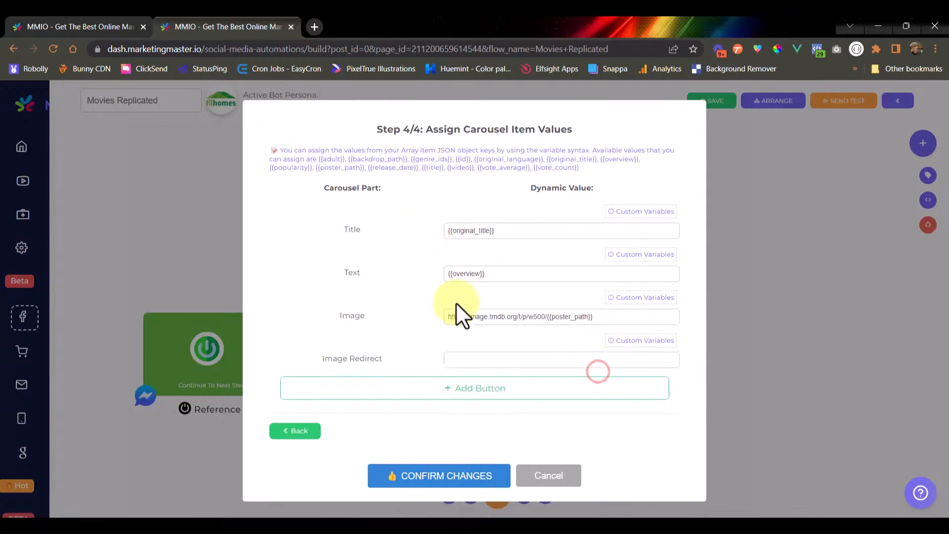
Confirm the carousel item values and add a Triggers node connected to the dynamic carousel's input.
{"action": "left_click", "coordinate": [438, 473]}
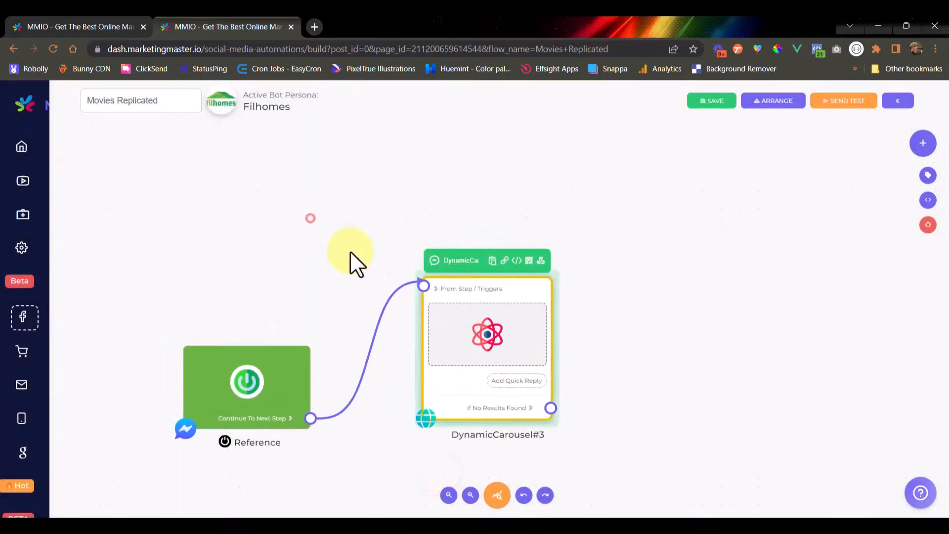
{"action": "right_click", "coordinate": [320, 190]}
{"action": "left_click", "coordinate": [368, 202]}
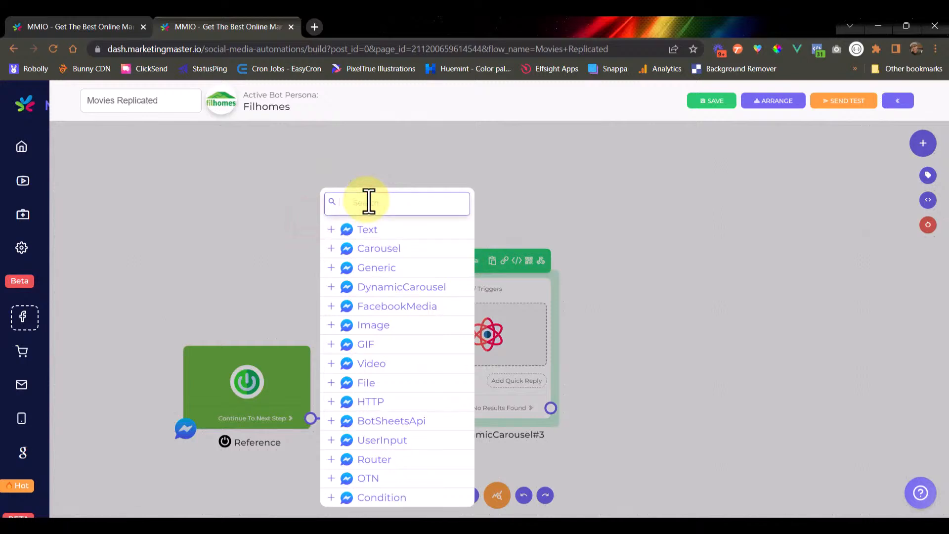
{"action": "type", "text": "tri"}
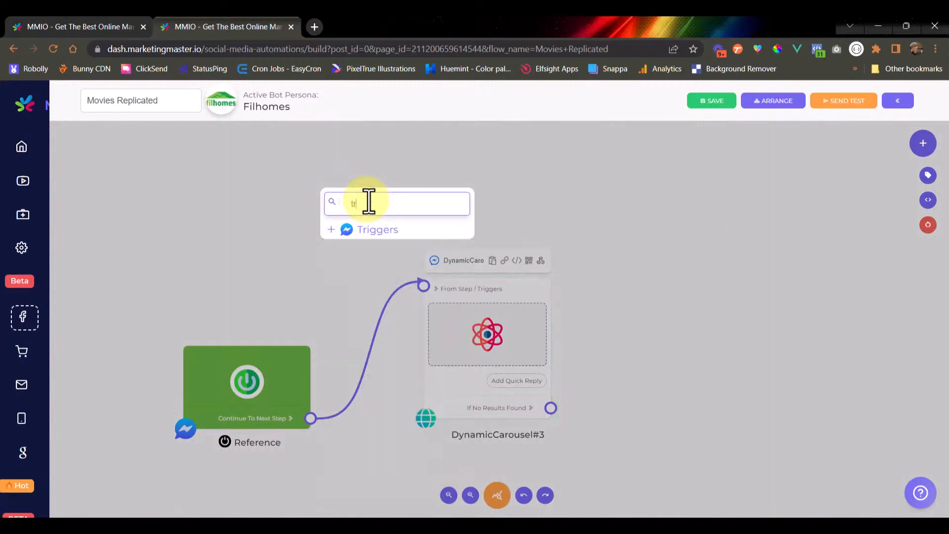
{"action": "left_click", "coordinate": [371, 225]}
{"action": "left_click_drag", "start_coordinate": [397, 239], "coordinate": [422, 288]}
Open the Triggers node's configuration, choose Keyword as the trigger type and enter movies-test as the keyword.
{"action": "scroll", "coordinate": [367, 283], "scroll_direction": "down", "scroll_amount": 3}
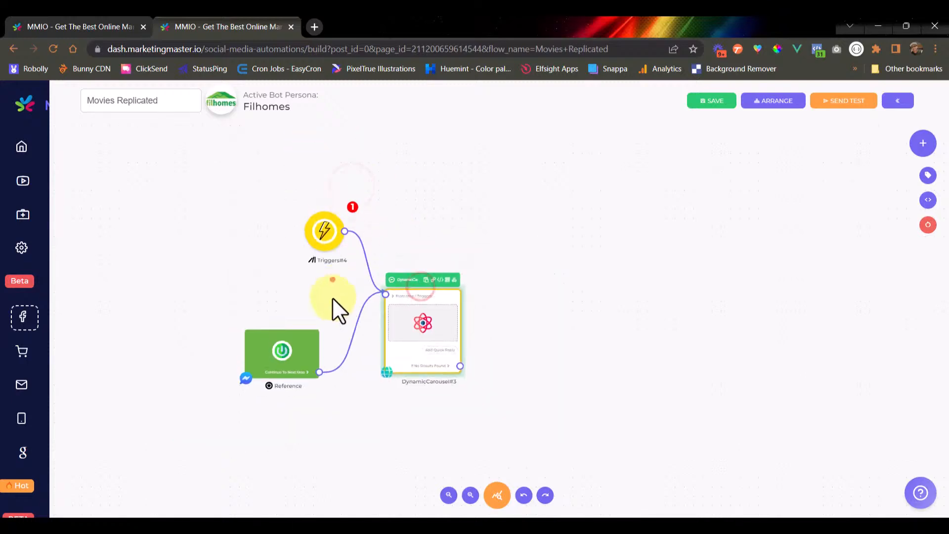
{"action": "double_click", "coordinate": [326, 257]}
{"action": "left_click", "coordinate": [451, 310]}
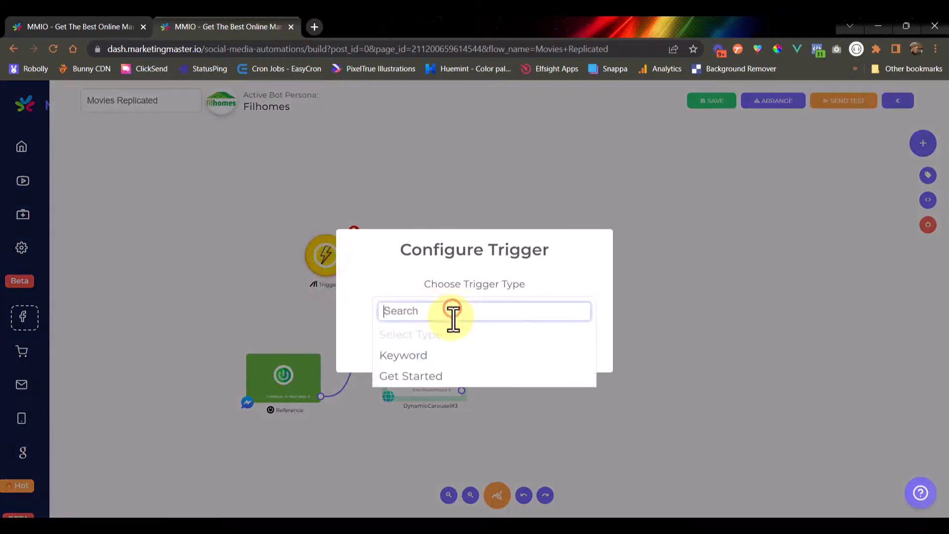
{"action": "left_click", "coordinate": [444, 364]}
{"action": "left_click", "coordinate": [431, 318]}
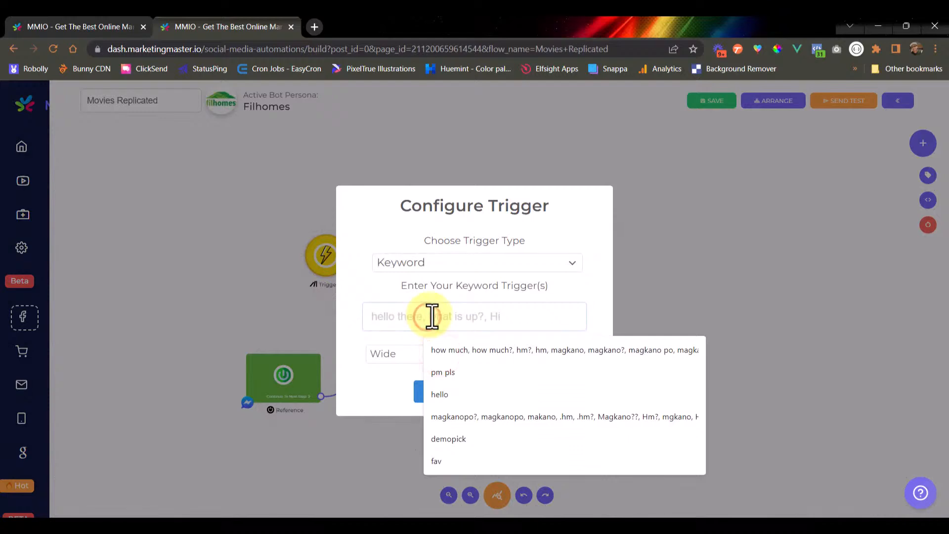
{"action": "type", "text": "-"}
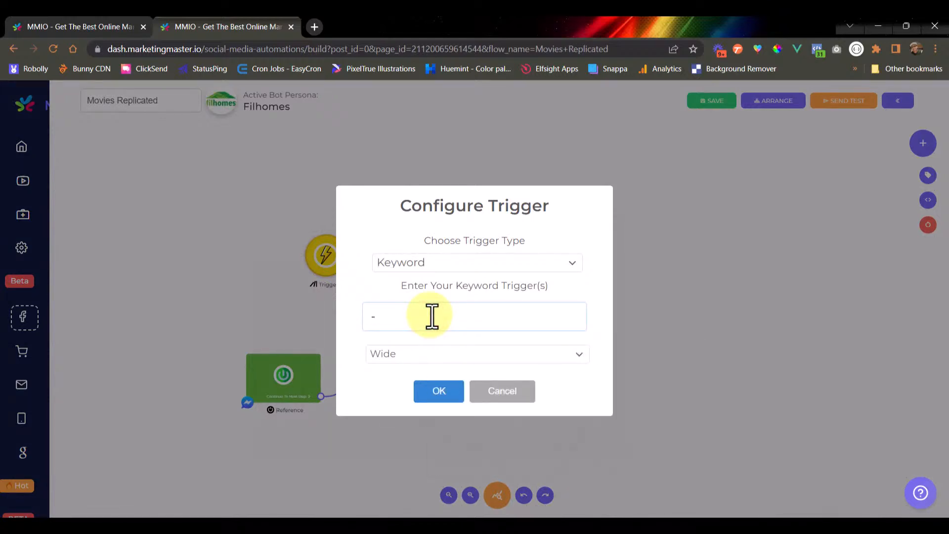
{"action": "type", "text": "movies-test"}
Set the keyword matching of the trigger to Strict, confirm the trigger and try to save the flow.
{"action": "left_click", "coordinate": [392, 366]}
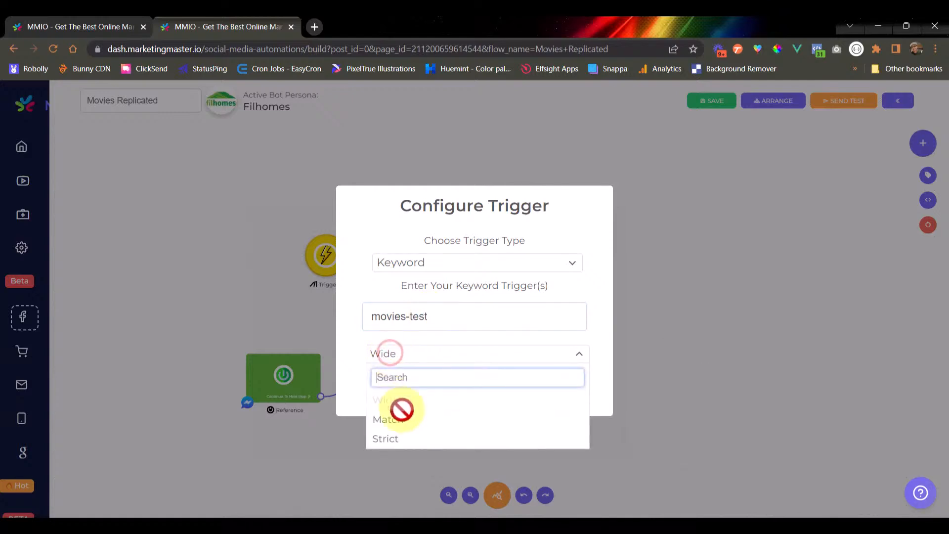
{"action": "left_click", "coordinate": [401, 437]}
{"action": "triple_click", "coordinate": [448, 320]}
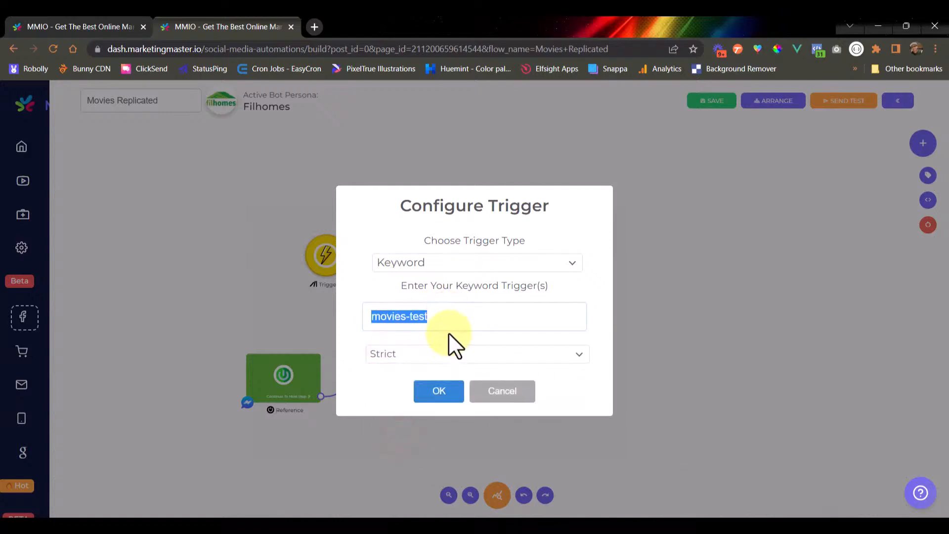
{"action": "left_click", "coordinate": [450, 296]}
{"action": "left_click", "coordinate": [439, 391]}
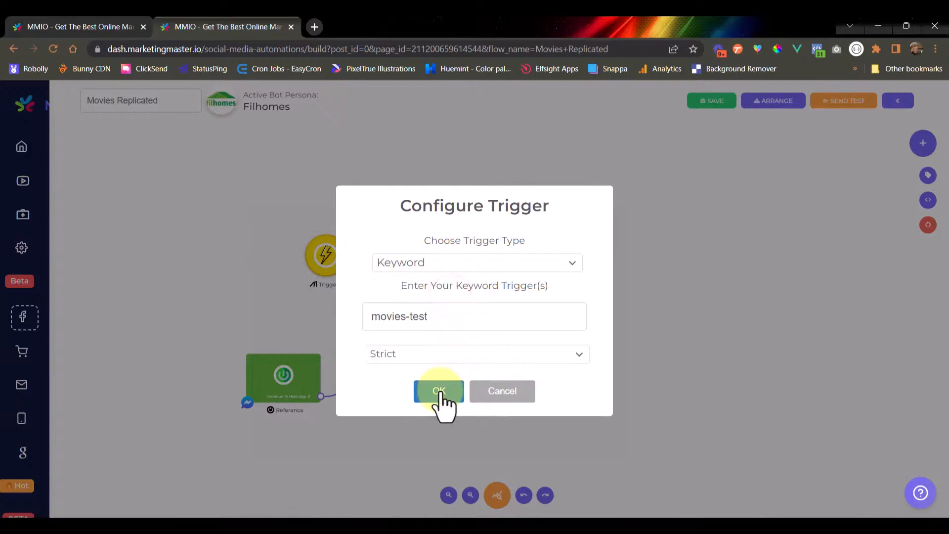
{"action": "left_click", "coordinate": [705, 102]}
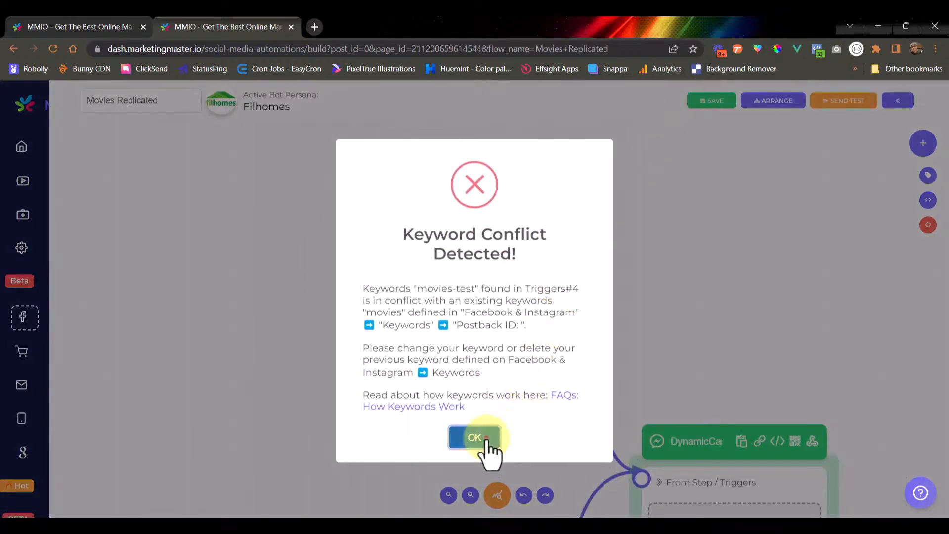
{"action": "left_click", "coordinate": [484, 439]}
Replace the trigger's keyword with ---test and save the Movies Replicated flow.
{"action": "left_click", "coordinate": [478, 400]}
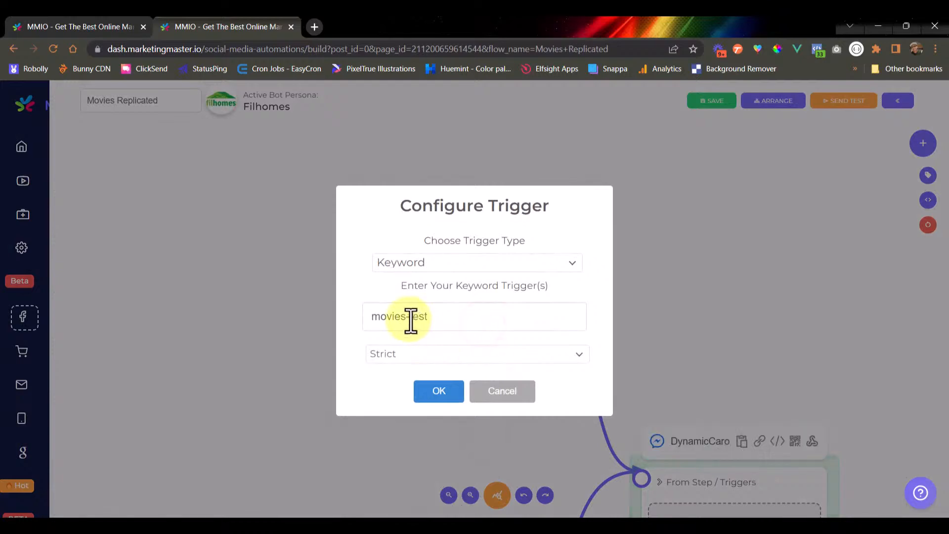
{"action": "double_click", "coordinate": [401, 317]}
{"action": "left_click", "coordinate": [411, 318]}
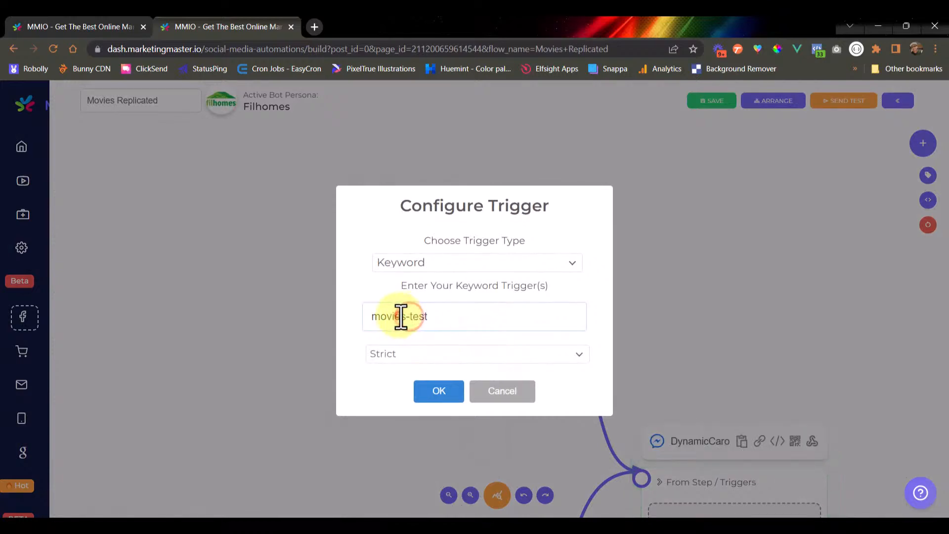
{"action": "double_click", "coordinate": [401, 317]}
{"action": "left_click", "coordinate": [413, 318]}
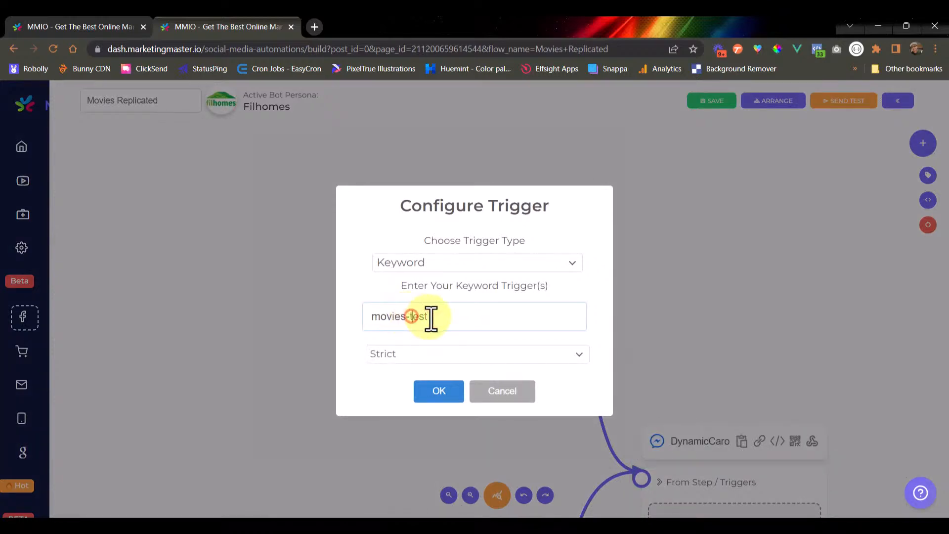
{"action": "left_click_drag", "start_coordinate": [455, 319], "coordinate": [334, 320]}
{"action": "key", "text": "BackSpace"}
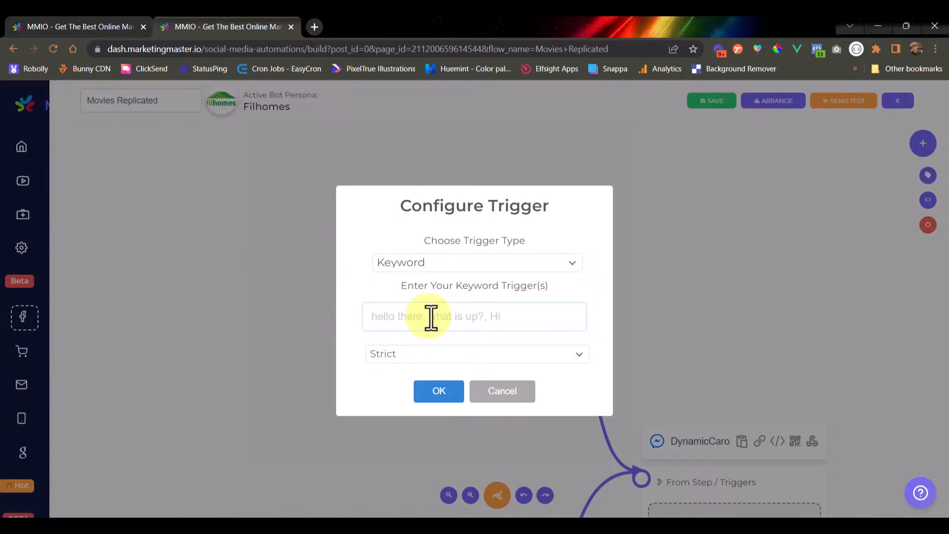
{"action": "type", "text": "test"}
{"action": "key", "text": "BackSpace"}
{"action": "type", "text": "-"}
{"action": "triple_click", "coordinate": [431, 317]}
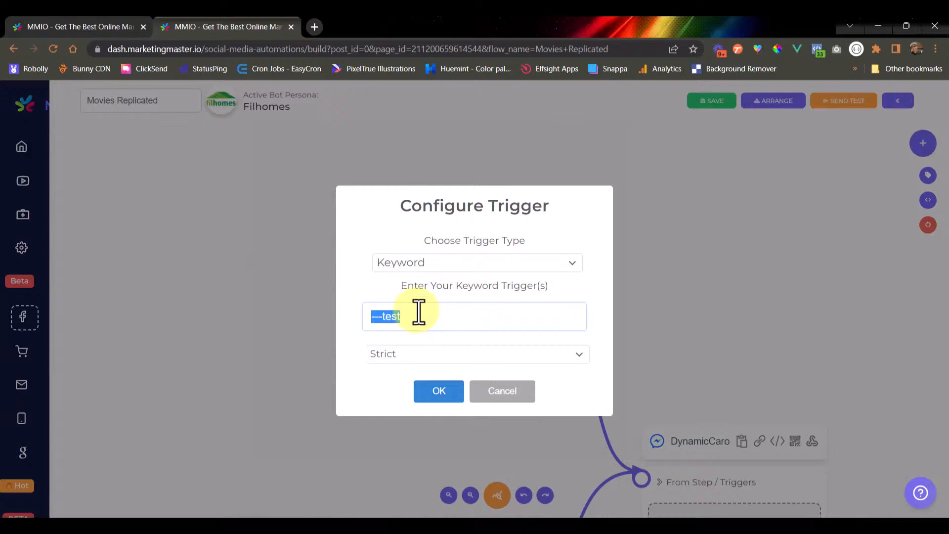
{"action": "left_click", "coordinate": [430, 394]}
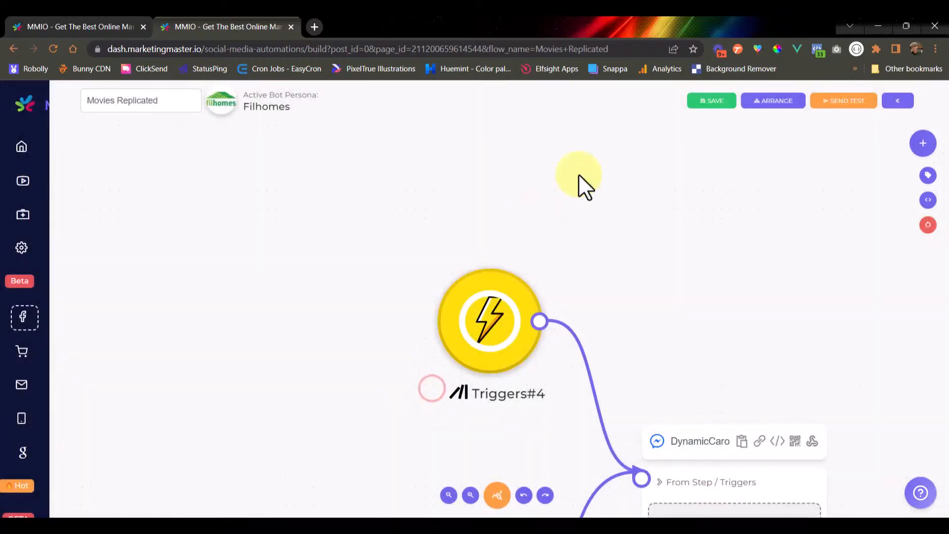
{"action": "left_click", "coordinate": [712, 101]}
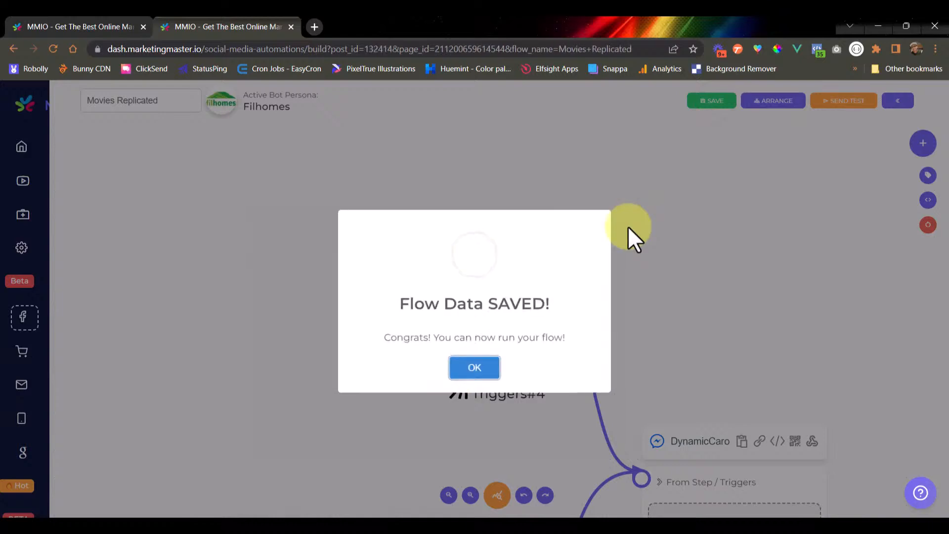
{"action": "left_click", "coordinate": [497, 375]}
Reopen the Triggers node's configuration, copy its keyword and leave the trigger settings without changing them.
{"action": "scroll", "coordinate": [499, 374], "scroll_direction": "down", "scroll_amount": 3}
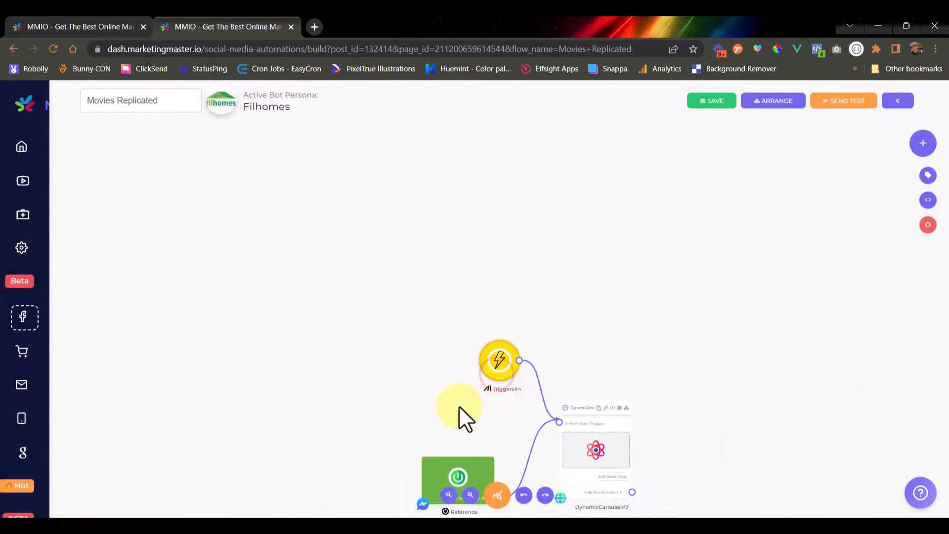
{"action": "left_click_drag", "start_coordinate": [459, 406], "coordinate": [314, 288]}
{"action": "left_click", "coordinate": [364, 242]}
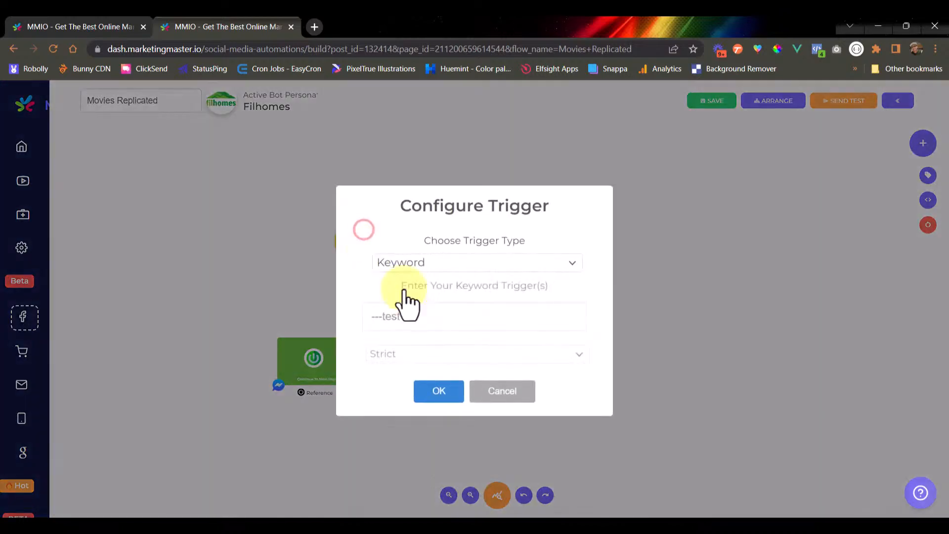
{"action": "triple_click", "coordinate": [469, 322]}
{"action": "key", "text": "ctrl+c"}
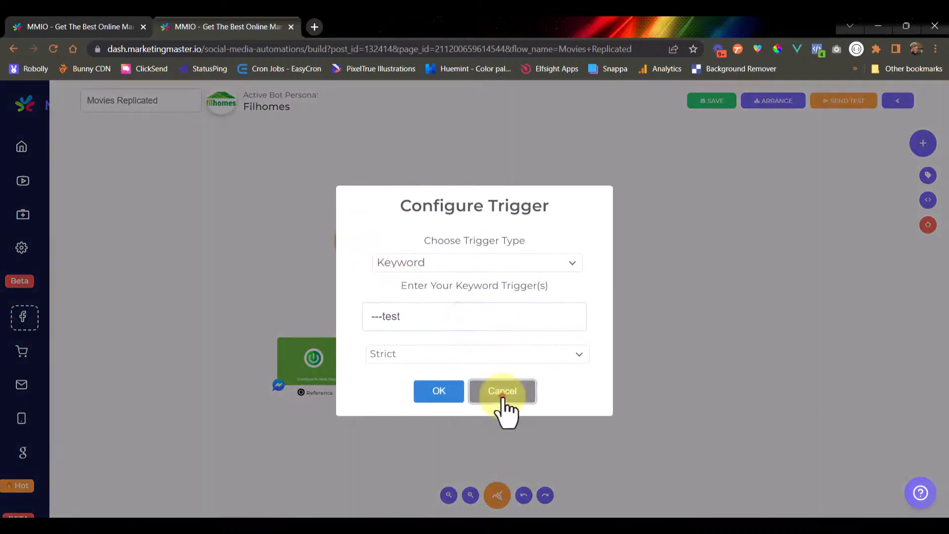
{"action": "left_click", "coordinate": [490, 391]}
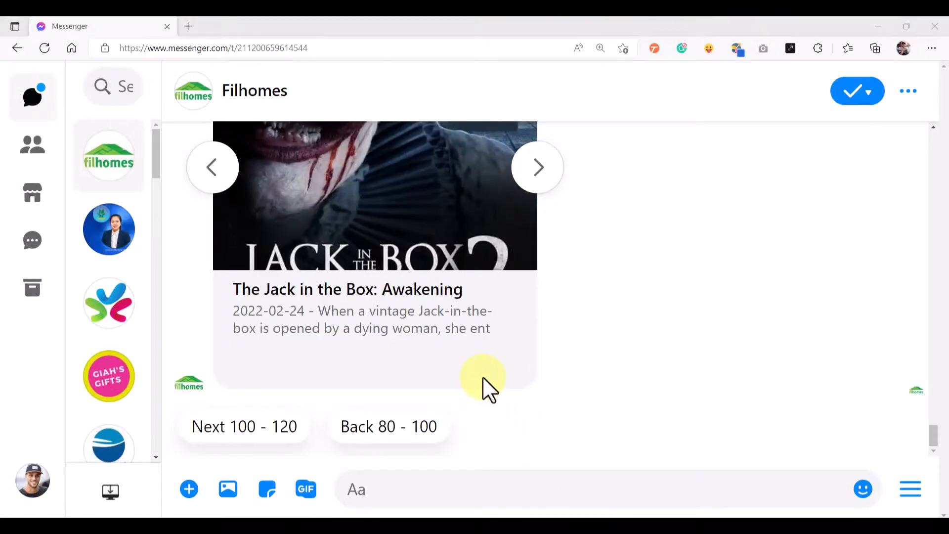
Switch to the Filhomes chat in Messenger and send the copied keyword ---test.
{"action": "left_click", "coordinate": [482, 377]}
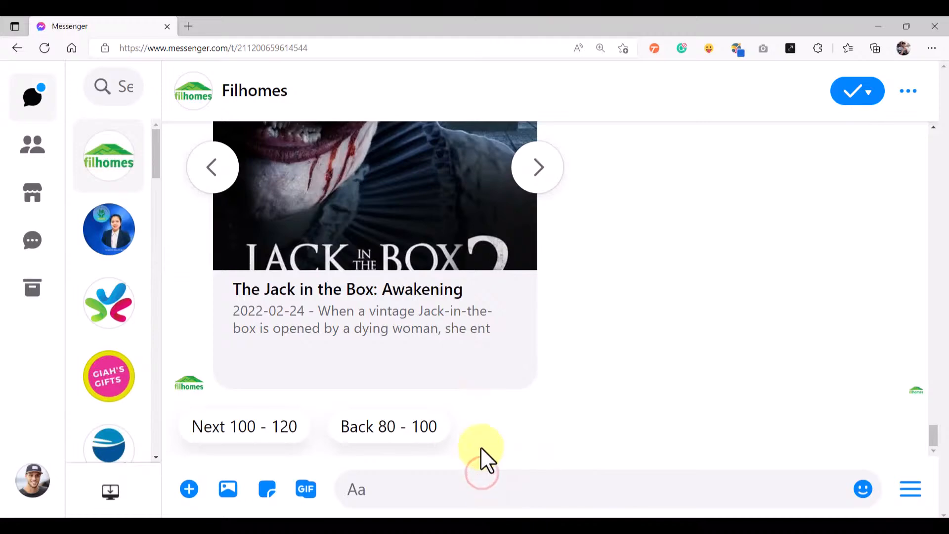
{"action": "key", "text": "ctrl+v"}
{"action": "key", "text": "Return"}
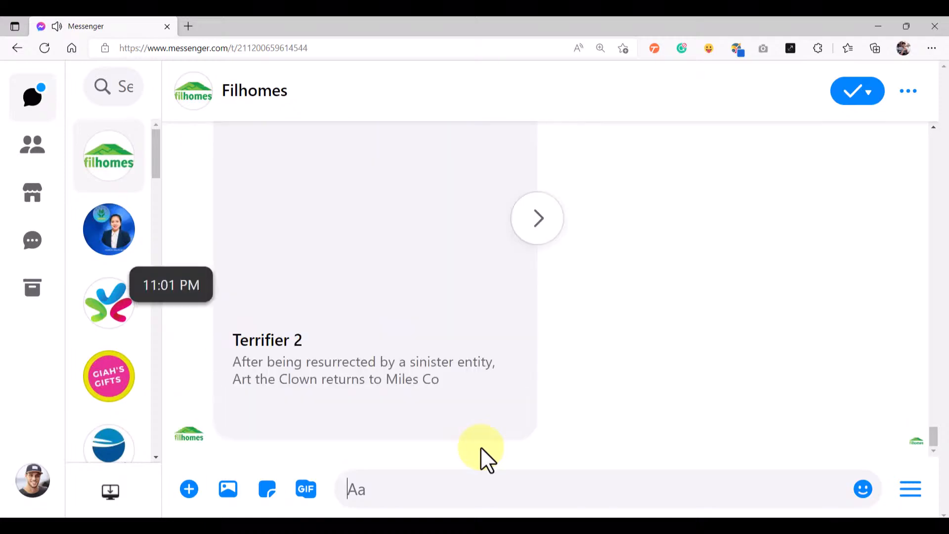
Browse the movie cards of the carousel sent in reply to the keyword, through to its last card.
{"action": "left_click", "coordinate": [521, 271]}
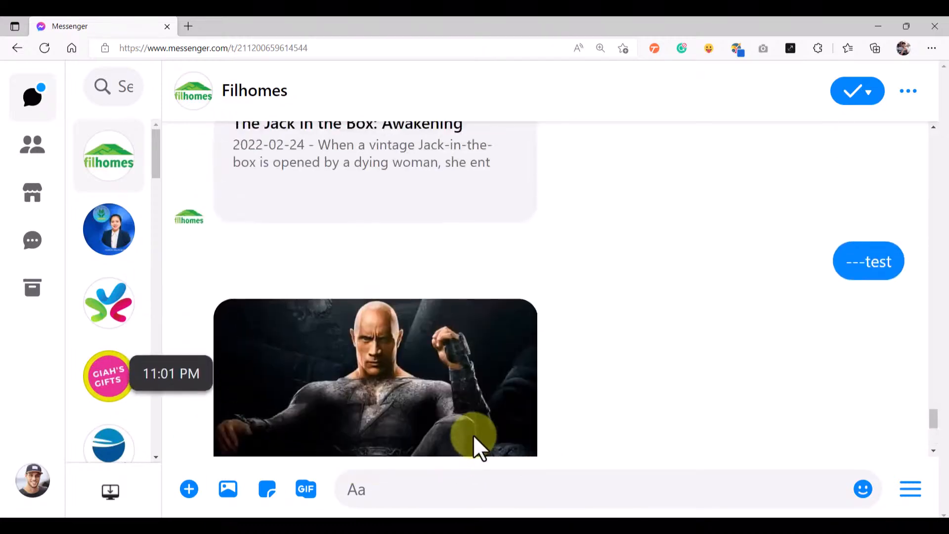
{"action": "left_click", "coordinate": [543, 232]}
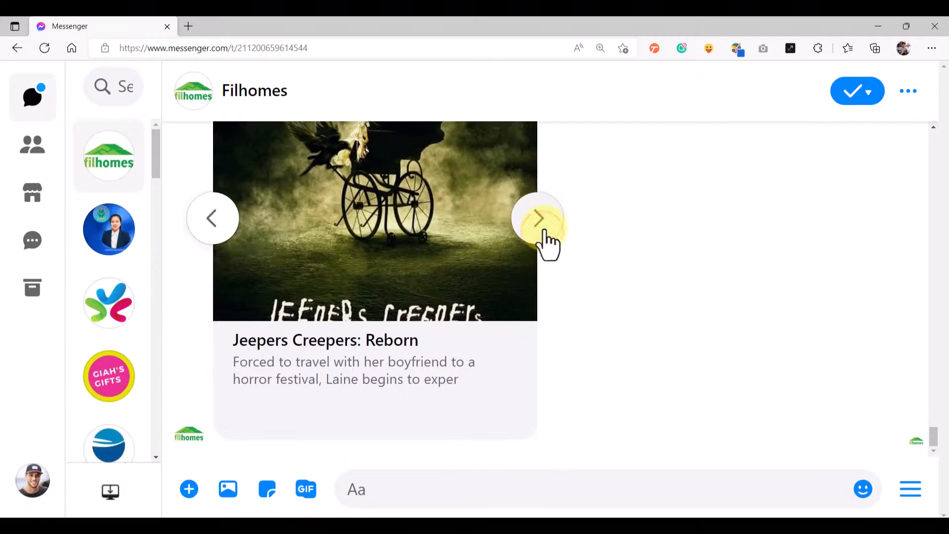
{"action": "left_click", "coordinate": [544, 230]}
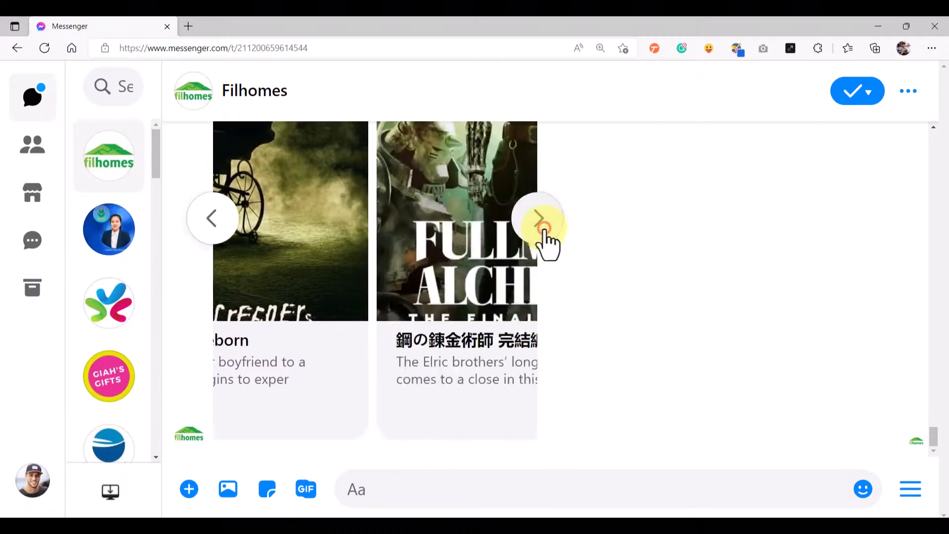
{"action": "left_click", "coordinate": [546, 229]}
{"action": "left_click", "coordinate": [547, 229]}
{"action": "left_click", "coordinate": [546, 229]}
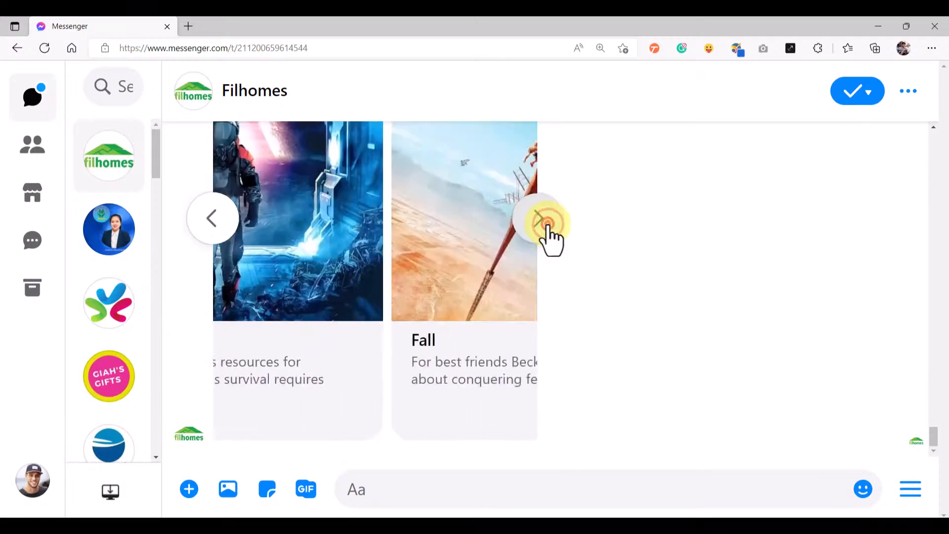
{"action": "left_click", "coordinate": [547, 229]}
{"action": "left_click", "coordinate": [547, 228]}
{"action": "left_click", "coordinate": [547, 227]}
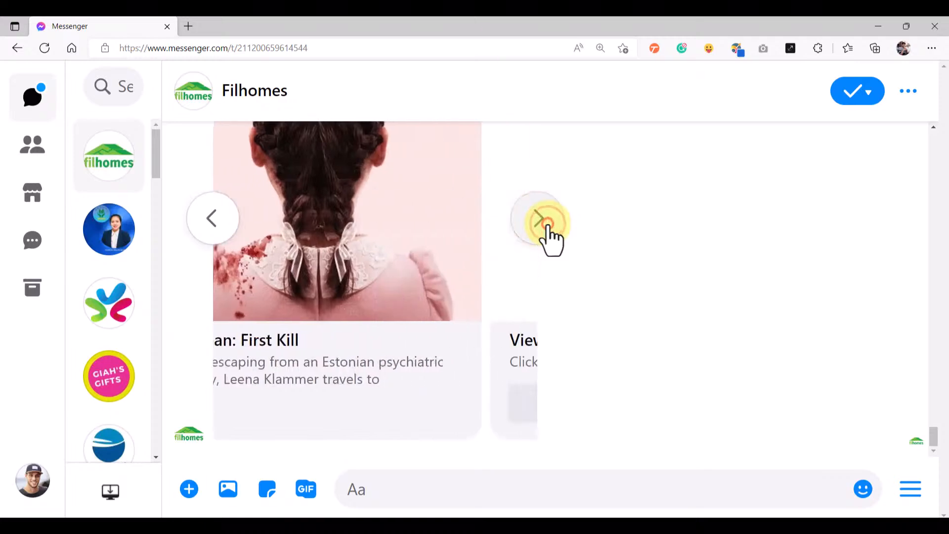
Compare the last movie cards with the closing View More Items card, ending on that closing card.
{"action": "left_click", "coordinate": [203, 220]}
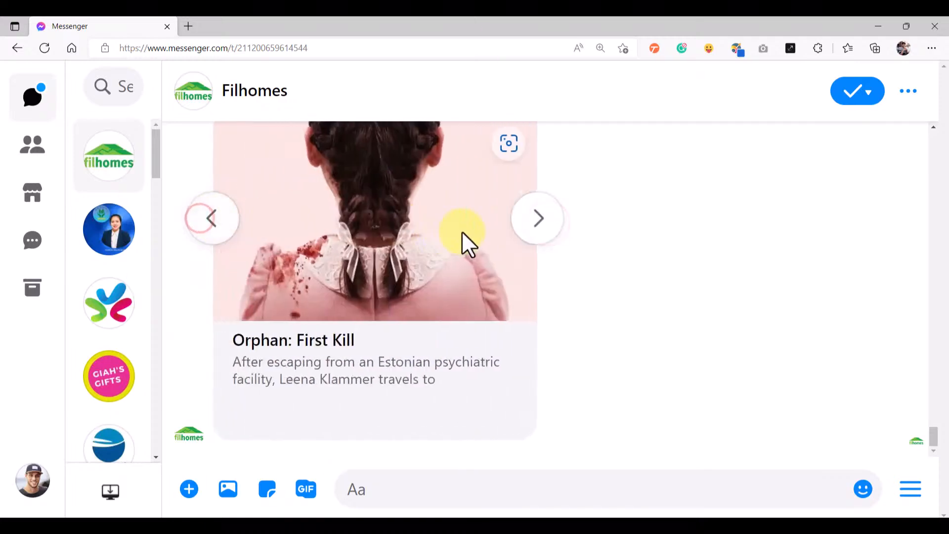
{"action": "left_click", "coordinate": [537, 226]}
{"action": "left_click", "coordinate": [211, 220]}
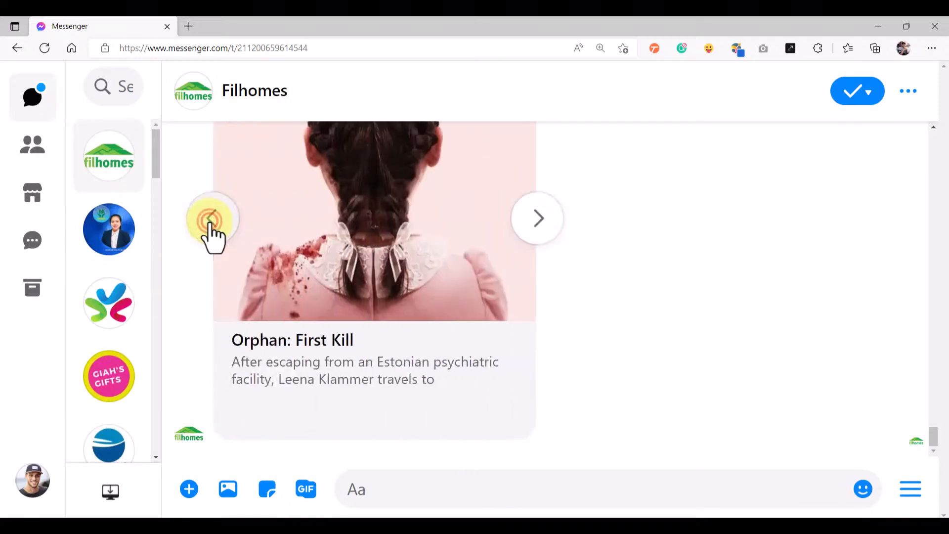
{"action": "left_click", "coordinate": [538, 220]}
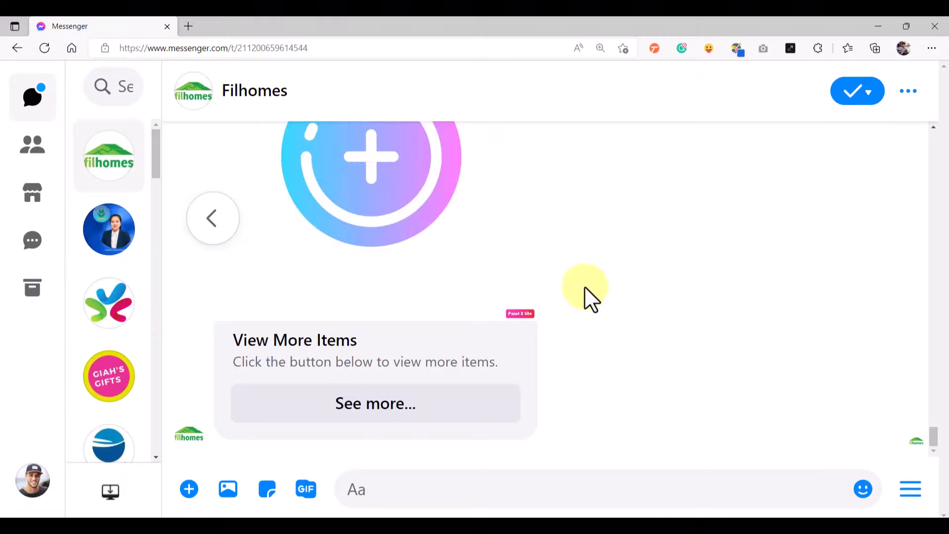
{"action": "left_click", "coordinate": [224, 218]}
{"action": "left_click", "coordinate": [223, 217]}
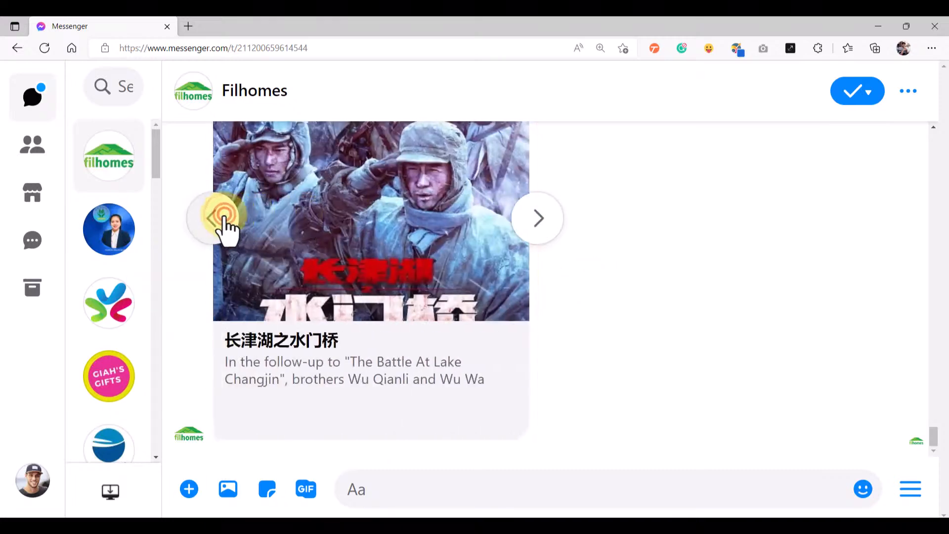
{"action": "left_click", "coordinate": [224, 218]}
{"action": "left_click", "coordinate": [546, 220]}
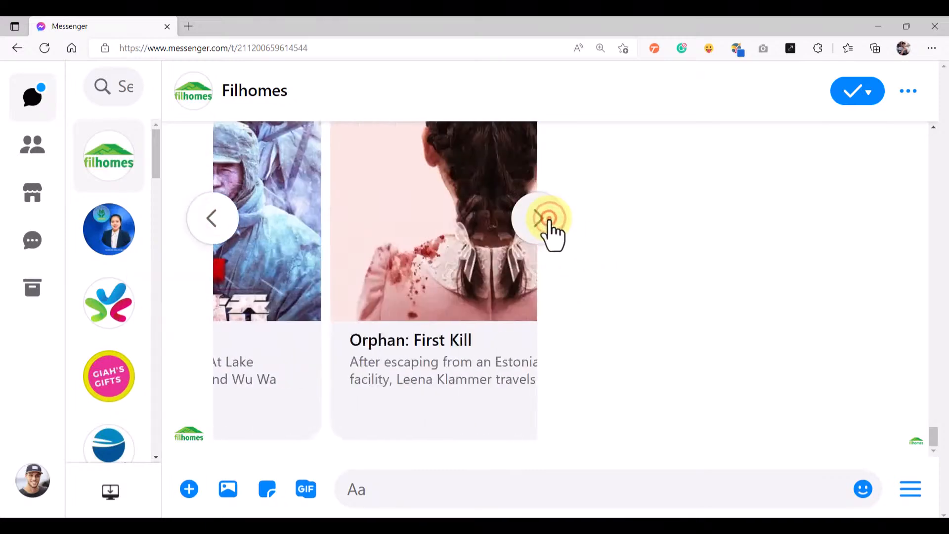
{"action": "left_click", "coordinate": [547, 220]}
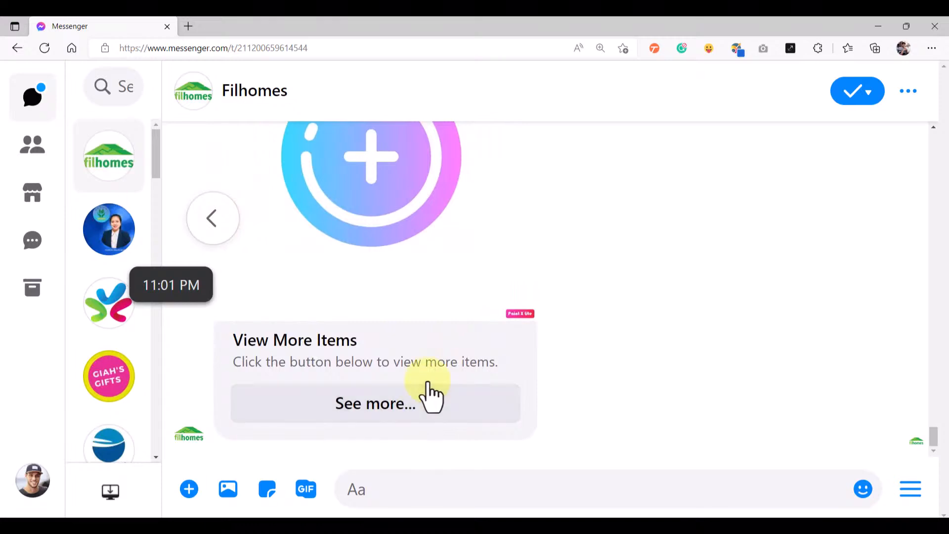
Request more movies from the View More Items card and browse the new carousel through to its closing card.
{"action": "left_click", "coordinate": [399, 410]}
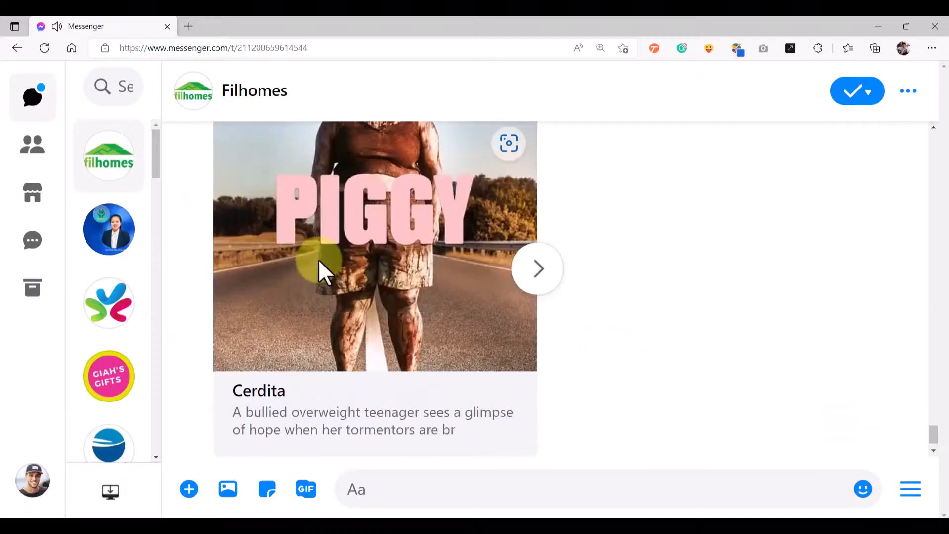
{"action": "left_click", "coordinate": [543, 279]}
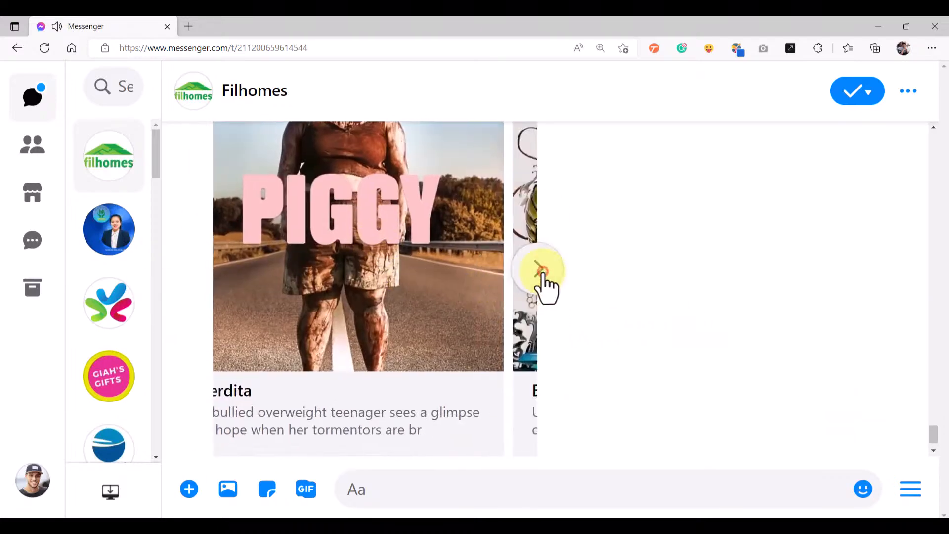
{"action": "left_click", "coordinate": [543, 279]}
{"action": "left_click", "coordinate": [542, 276]}
{"action": "left_click", "coordinate": [541, 277]}
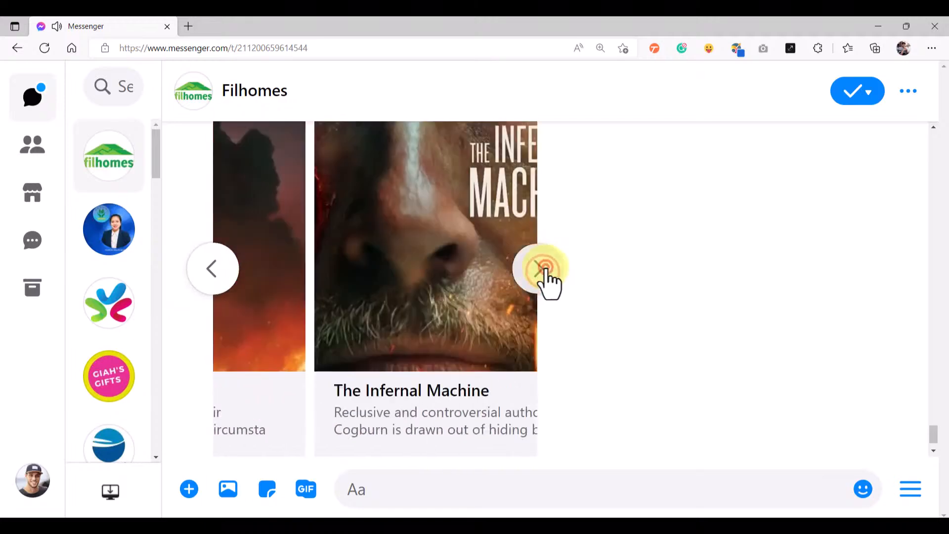
{"action": "left_click", "coordinate": [542, 276]}
{"action": "left_click", "coordinate": [545, 276]}
{"action": "left_click", "coordinate": [544, 269]}
{"action": "left_click", "coordinate": [544, 270]}
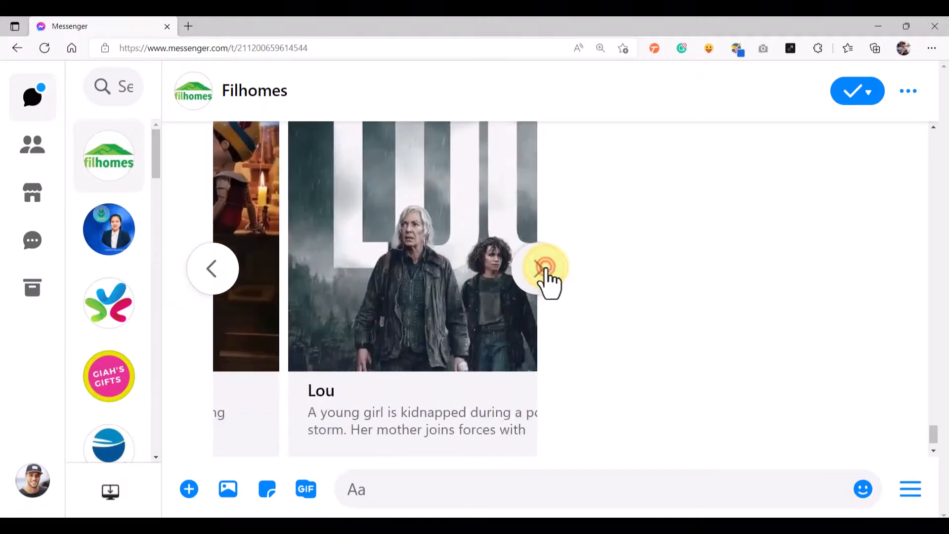
{"action": "left_click", "coordinate": [544, 269]}
{"action": "scroll", "coordinate": [379, 348], "scroll_direction": "down", "scroll_amount": 1}
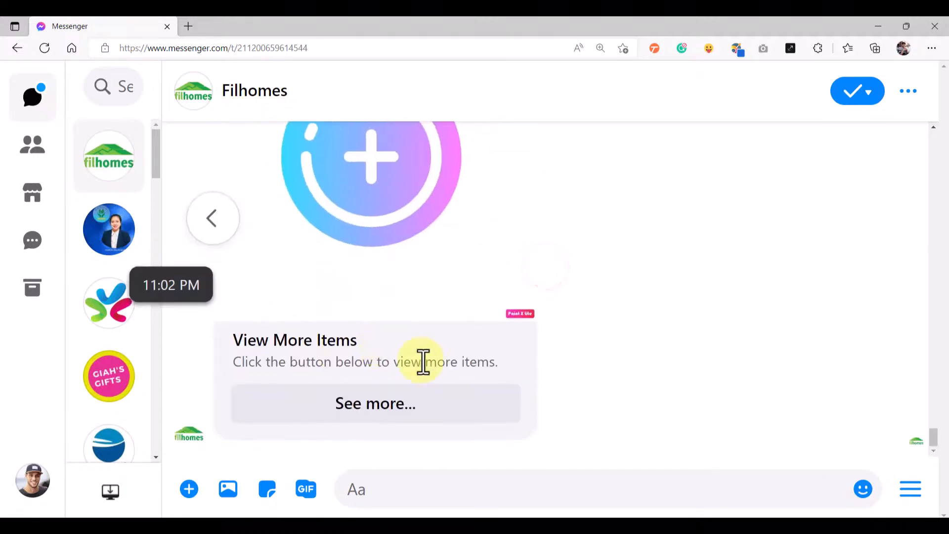
Request another batch with See more... in the Filhomes chat and browse the movie cards of the final carousel.
{"action": "left_click", "coordinate": [408, 395]}
{"action": "scroll", "coordinate": [417, 323], "scroll_direction": "up", "scroll_amount": 3}
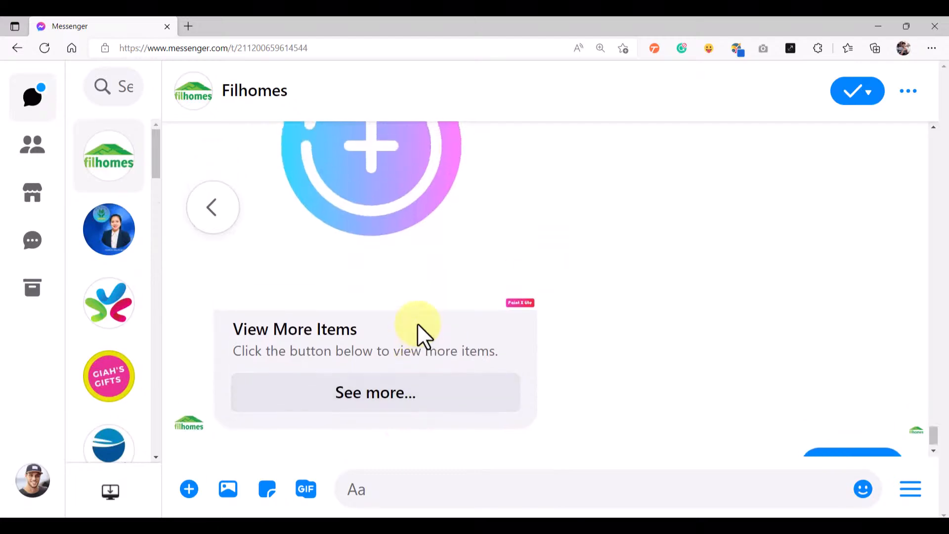
{"action": "scroll", "coordinate": [402, 318], "scroll_direction": "down", "scroll_amount": 2}
{"action": "scroll", "coordinate": [452, 300], "scroll_direction": "down", "scroll_amount": 5}
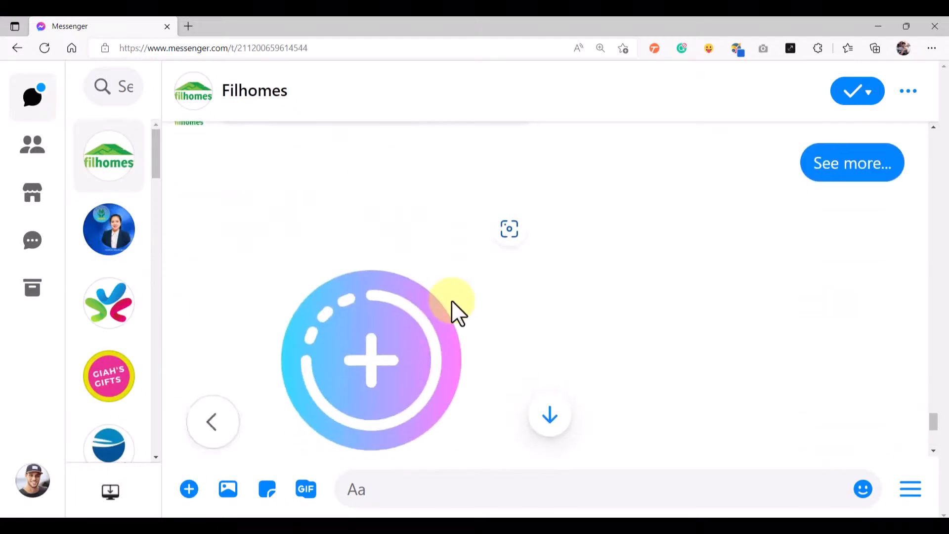
{"action": "scroll", "coordinate": [449, 291], "scroll_direction": "up", "scroll_amount": 7}
{"action": "scroll", "coordinate": [444, 311], "scroll_direction": "down", "scroll_amount": 6}
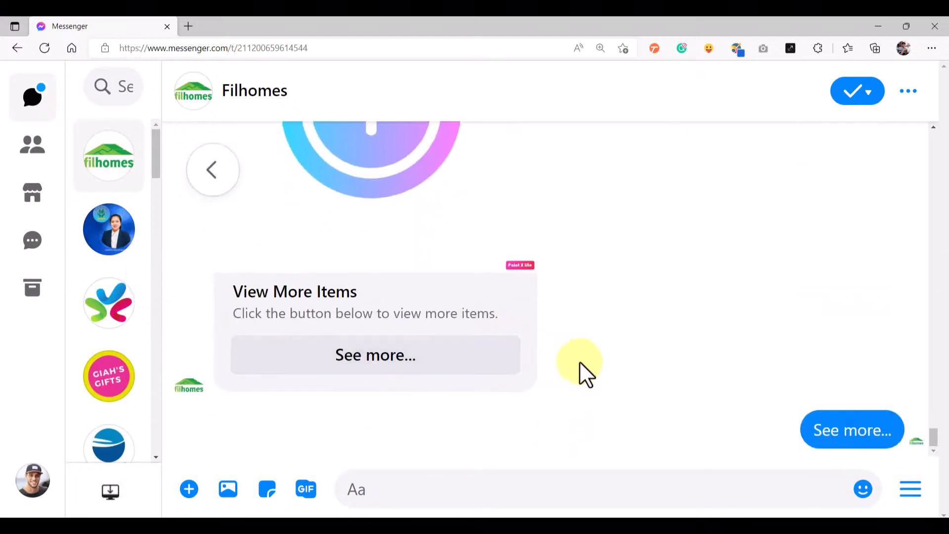
{"action": "left_click", "coordinate": [523, 261]}
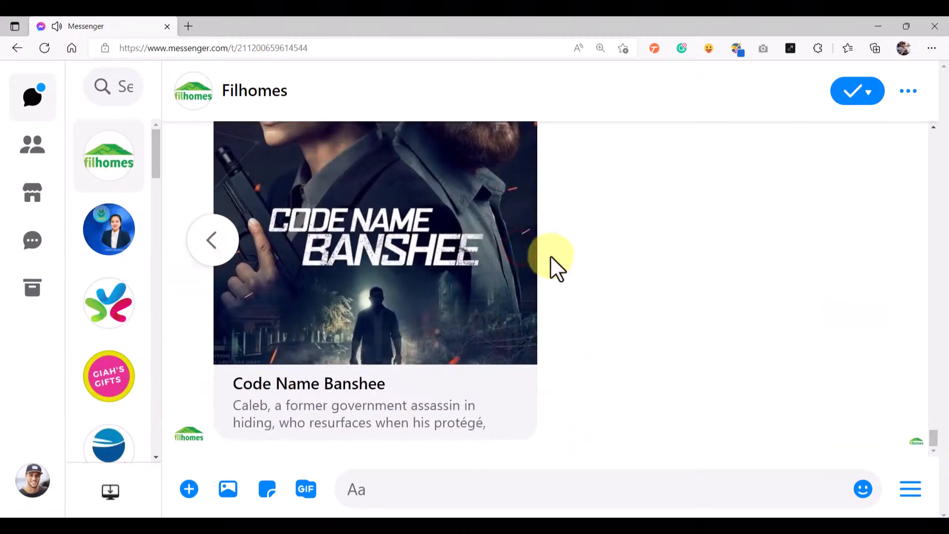
{"action": "scroll", "coordinate": [395, 331], "scroll_direction": "up", "scroll_amount": 2}
{"action": "left_click", "coordinate": [215, 346]}
{"action": "scroll", "coordinate": [494, 312], "scroll_direction": "down", "scroll_amount": 2}
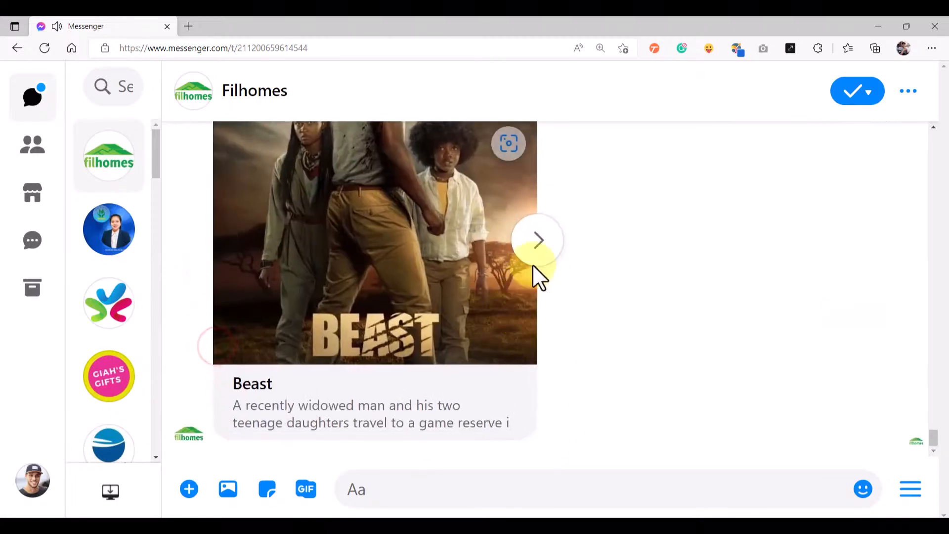
{"action": "left_click", "coordinate": [538, 257]}
Compare the previous carousel's View More Items card with the final carousel's last cards, Beast and Code Name Banshee.
{"action": "scroll", "coordinate": [548, 286], "scroll_direction": "up", "scroll_amount": 3}
{"action": "scroll", "coordinate": [544, 301], "scroll_direction": "up", "scroll_amount": 4}
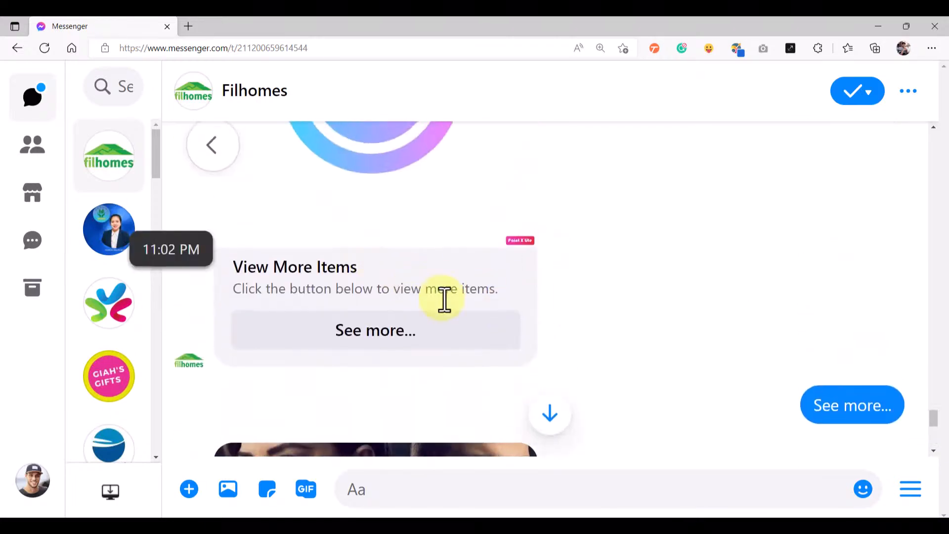
{"action": "scroll", "coordinate": [445, 301], "scroll_direction": "down", "scroll_amount": 6}
{"action": "scroll", "coordinate": [396, 291], "scroll_direction": "up", "scroll_amount": 1}
{"action": "scroll", "coordinate": [316, 284], "scroll_direction": "down", "scroll_amount": 2}
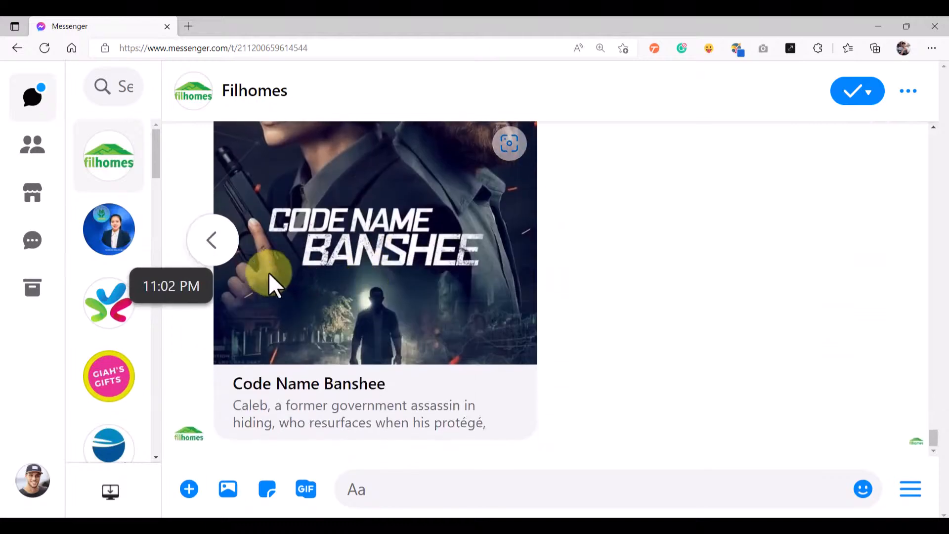
{"action": "left_click", "coordinate": [222, 250]}
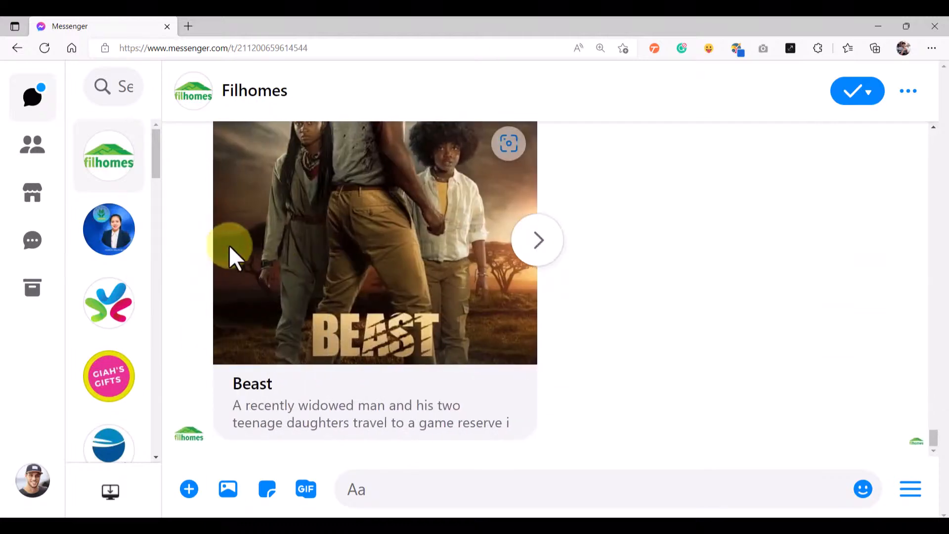
{"action": "left_click", "coordinate": [556, 247]}
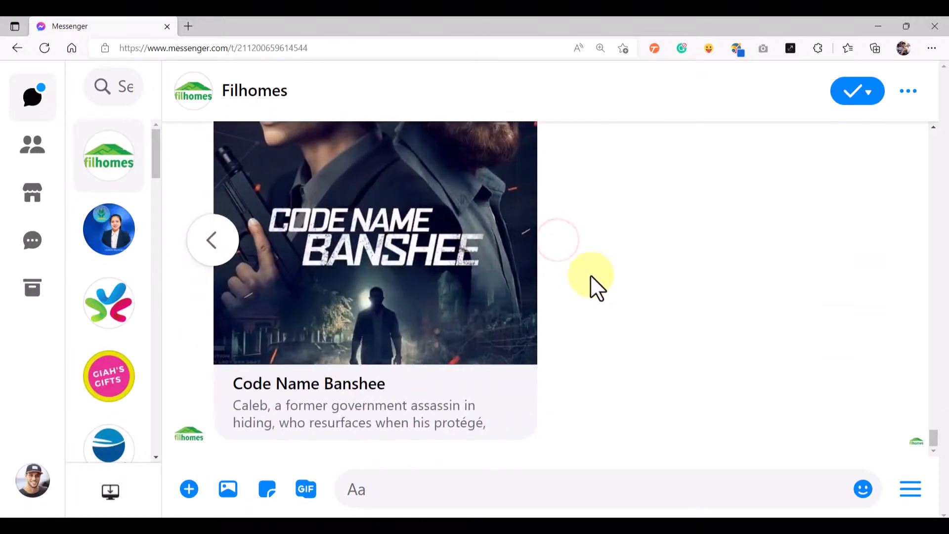
{"action": "scroll", "coordinate": [512, 292], "scroll_direction": "up", "scroll_amount": 2}
{"action": "scroll", "coordinate": [513, 291], "scroll_direction": "down", "scroll_amount": 2}
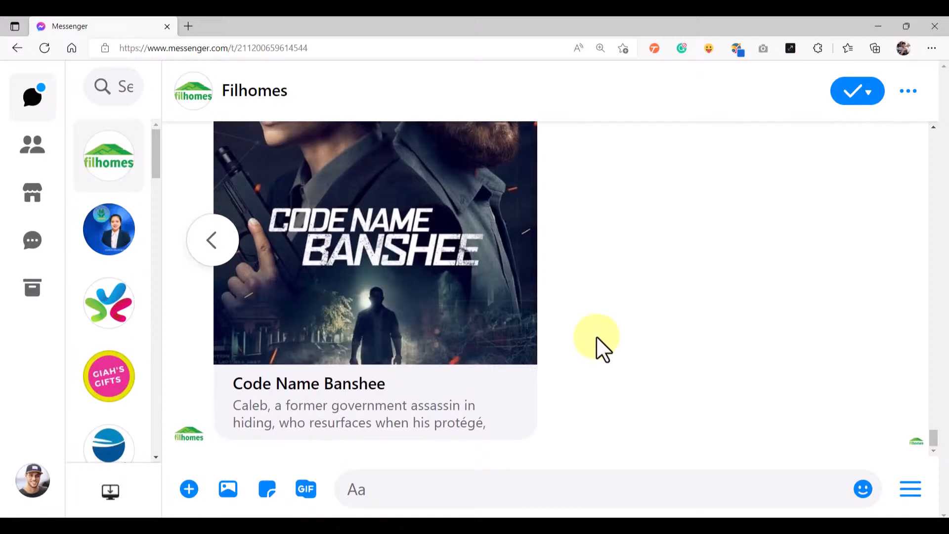
{"action": "scroll", "coordinate": [596, 341], "scroll_direction": "up", "scroll_amount": 5}
{"action": "scroll", "coordinate": [640, 390], "scroll_direction": "down", "scroll_amount": 3}
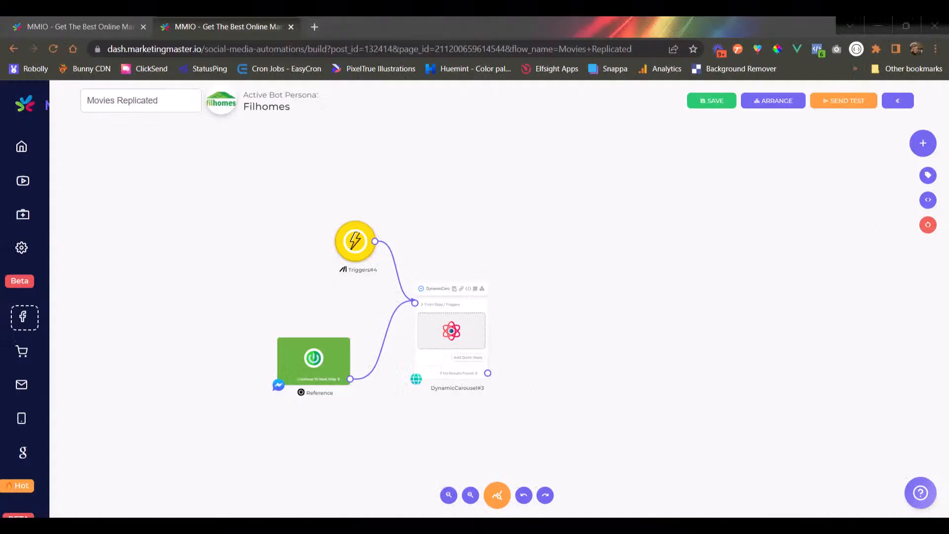
Return to the Movies Replicated flow and reposition the Triggers and dynamic carousel nodes to space them apart.
{"action": "scroll", "coordinate": [450, 309], "scroll_direction": "up", "scroll_amount": 3}
{"action": "left_click", "coordinate": [447, 304]}
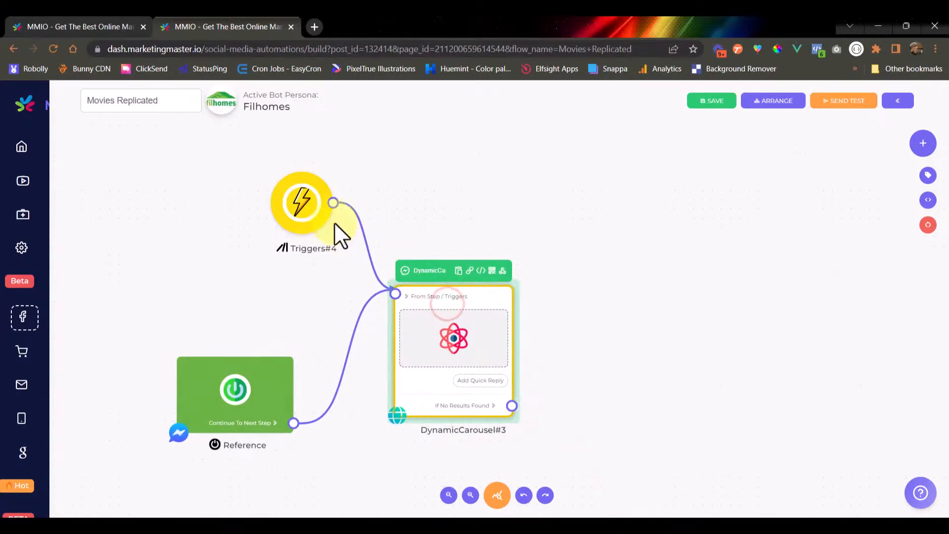
{"action": "left_click_drag", "start_coordinate": [333, 223], "coordinate": [282, 239]}
{"action": "left_click_drag", "start_coordinate": [430, 287], "coordinate": [434, 257]}
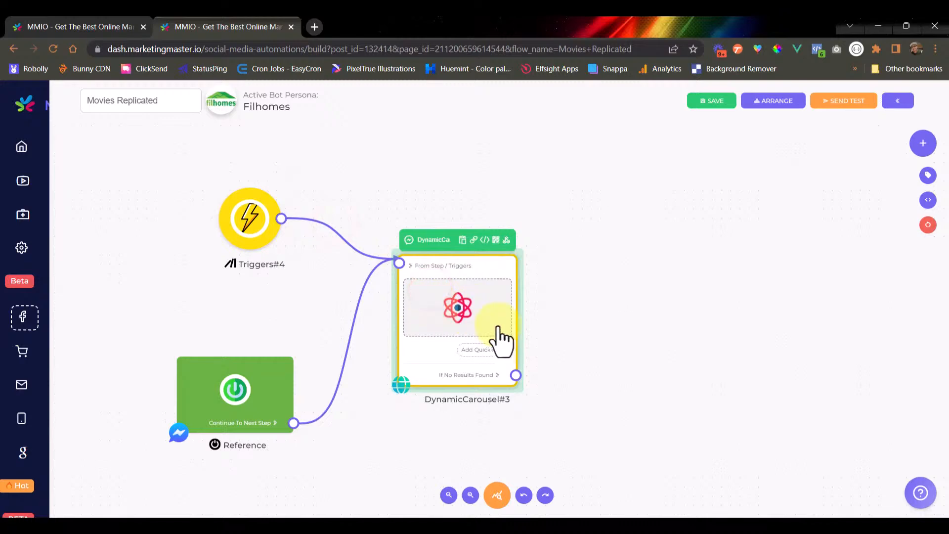
Add a text message node below the dynamic carousel, connected from its If No Results Found output.
{"action": "left_click_drag", "start_coordinate": [718, 402], "coordinate": [666, 374]}
{"action": "scroll", "coordinate": [417, 328], "scroll_direction": "up", "scroll_amount": 3}
{"action": "scroll", "coordinate": [416, 327], "scroll_direction": "down", "scroll_amount": 4}
{"action": "left_click_drag", "start_coordinate": [534, 337], "coordinate": [580, 322]}
{"action": "scroll", "coordinate": [405, 326], "scroll_direction": "up", "scroll_amount": 5}
{"action": "scroll", "coordinate": [396, 326], "scroll_direction": "down", "scroll_amount": 3}
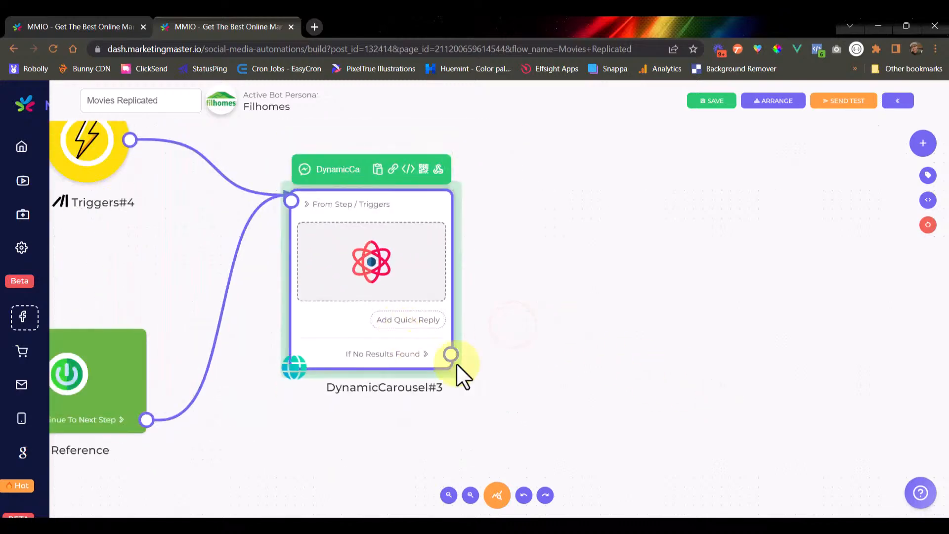
{"action": "scroll", "coordinate": [376, 334], "scroll_direction": "up", "scroll_amount": 5}
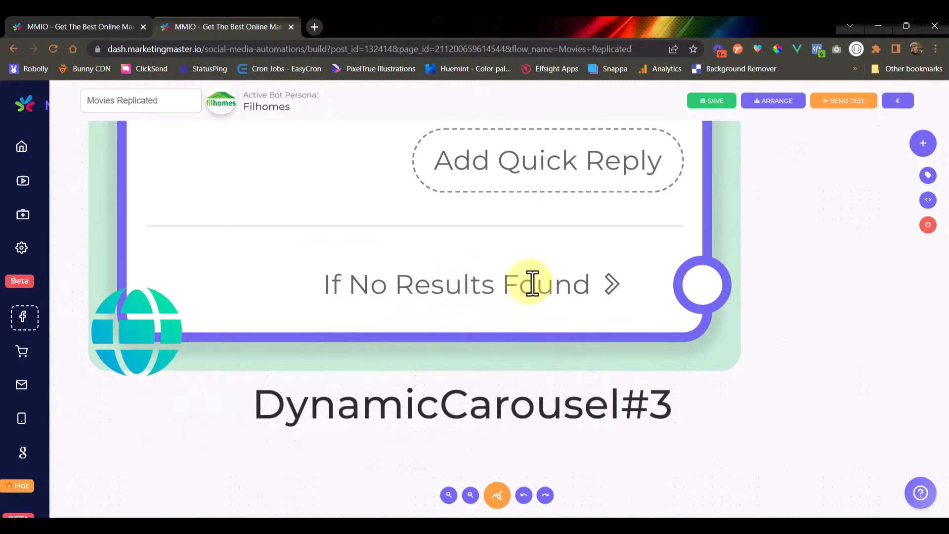
{"action": "scroll", "coordinate": [532, 284], "scroll_direction": "down", "scroll_amount": 5}
{"action": "left_click_drag", "start_coordinate": [517, 245], "coordinate": [333, 369]}
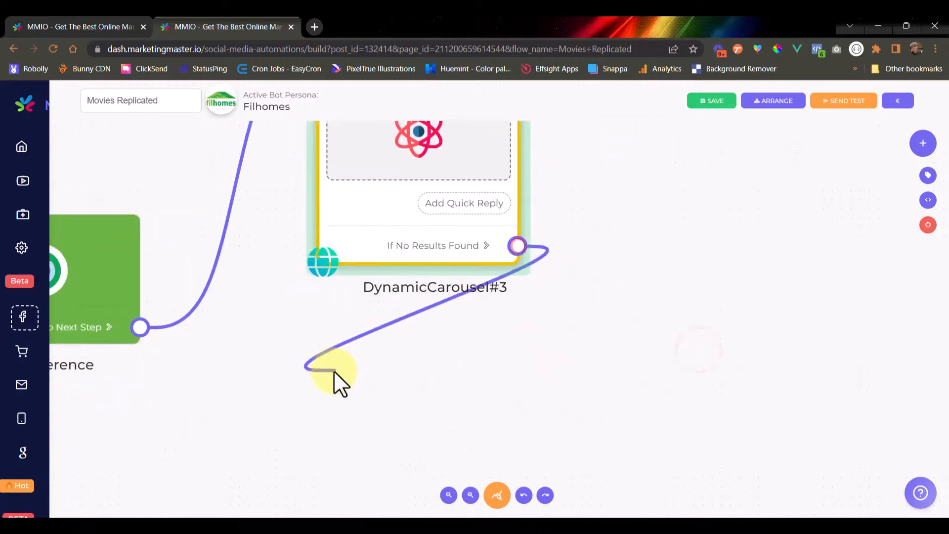
{"action": "left_click", "coordinate": [383, 415]}
{"action": "scroll", "coordinate": [594, 385], "scroll_direction": "down", "scroll_amount": 3}
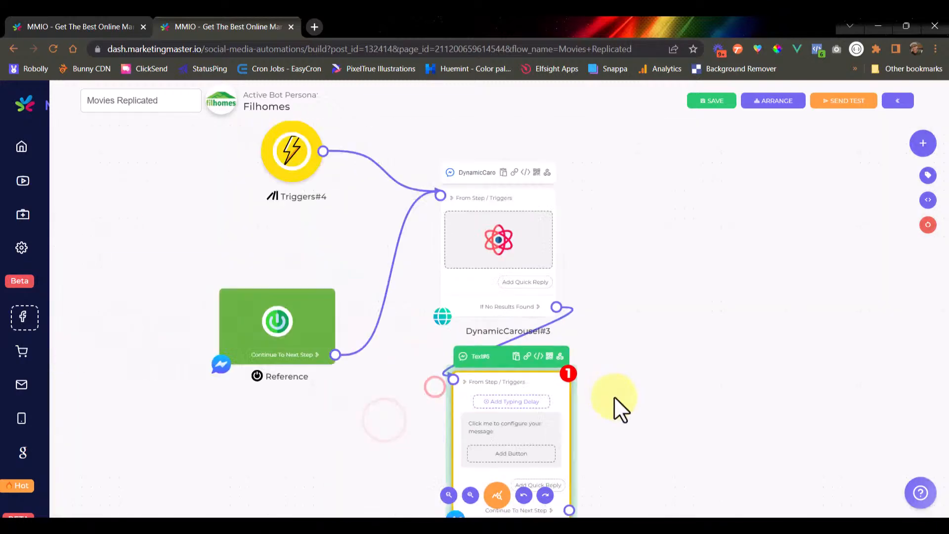
Set the new text node's message to "Sorry... no more movies to display" and confirm the change.
{"action": "left_click", "coordinate": [466, 390]}
{"action": "left_click", "coordinate": [450, 317]}
{"action": "type", "text": "S"}
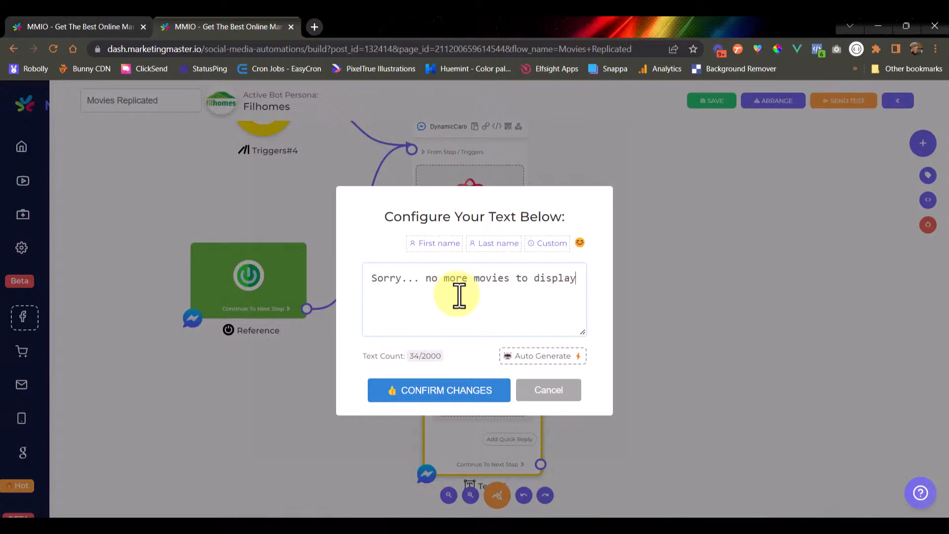
{"action": "left_click", "coordinate": [445, 388]}
{"action": "left_click", "coordinate": [582, 274]}
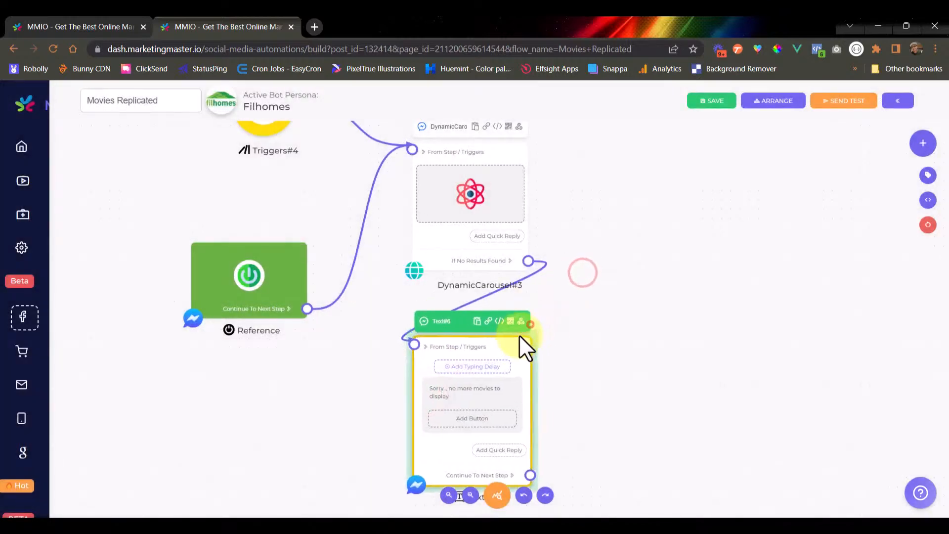
Review the flow's path from the dynamic carousel's If No Results Found output to the text message node.
{"action": "left_click", "coordinate": [574, 246]}
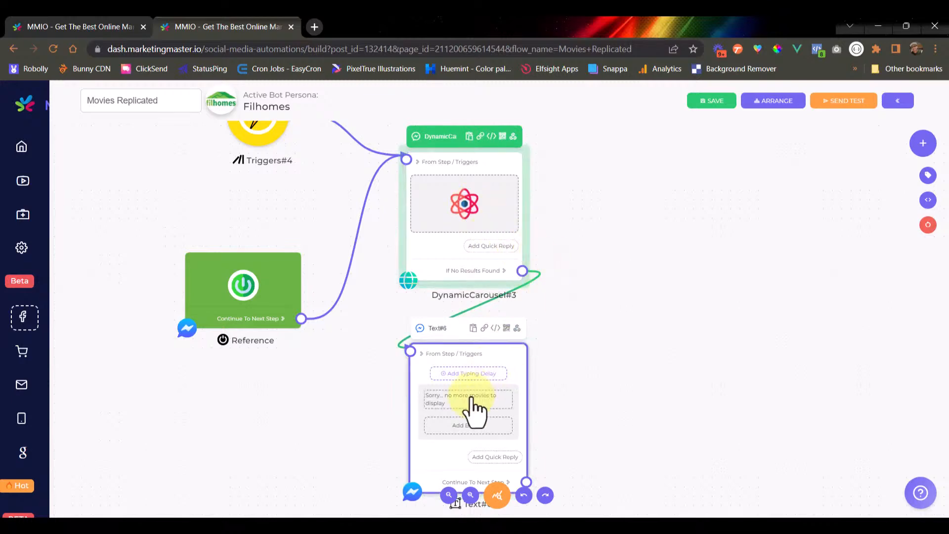
{"action": "scroll", "coordinate": [464, 404], "scroll_direction": "up", "scroll_amount": 5}
{"action": "scroll", "coordinate": [412, 379], "scroll_direction": "down", "scroll_amount": 4}
{"action": "scroll", "coordinate": [411, 380], "scroll_direction": "down", "scroll_amount": 4}
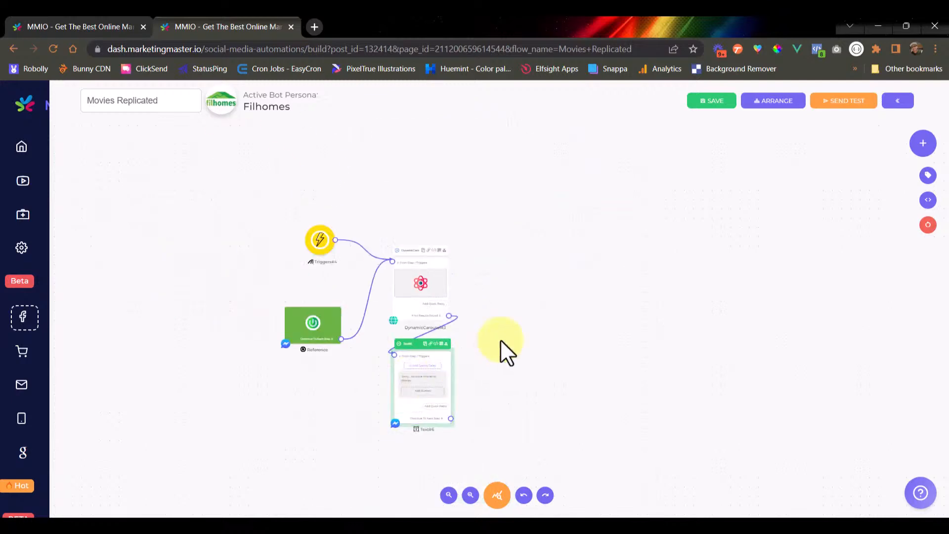
{"action": "scroll", "coordinate": [413, 388], "scroll_direction": "up", "scroll_amount": 5}
{"action": "scroll", "coordinate": [418, 378], "scroll_direction": "down", "scroll_amount": 4}
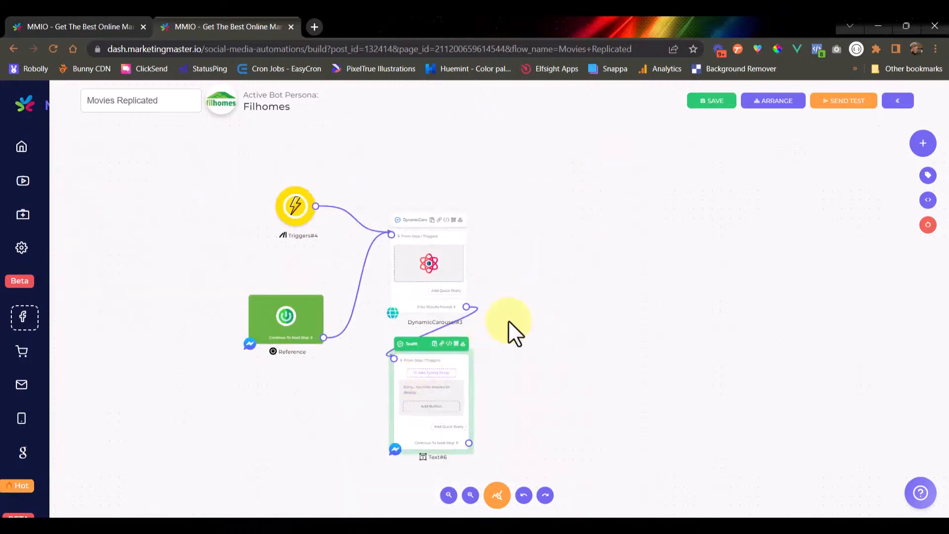
{"action": "scroll", "coordinate": [440, 339], "scroll_direction": "up", "scroll_amount": 5}
{"action": "scroll", "coordinate": [431, 341], "scroll_direction": "down", "scroll_amount": 4}
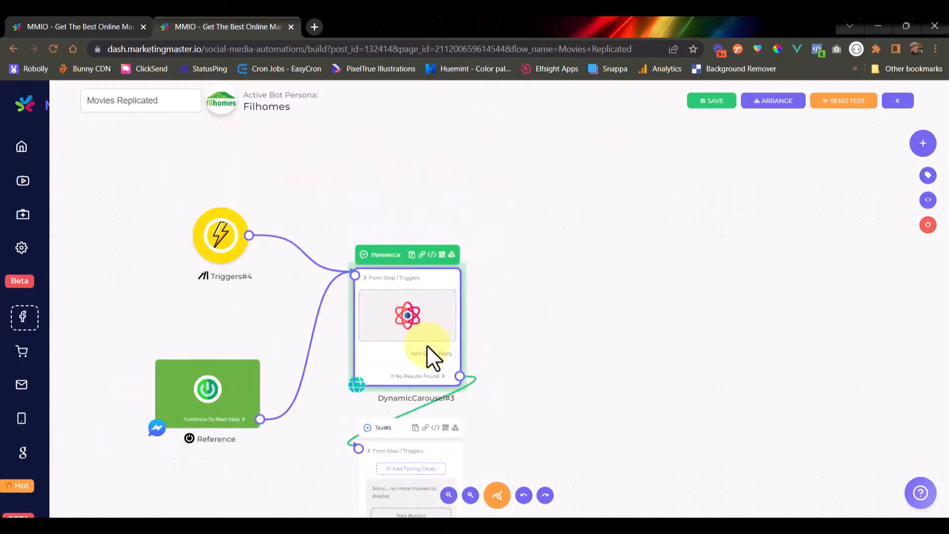
Add a quick reply labelled Next with the Next Step button type to the dynamic carousel node.
{"action": "scroll", "coordinate": [430, 356], "scroll_direction": "up", "scroll_amount": 2}
{"action": "left_click", "coordinate": [571, 352]}
{"action": "left_click", "coordinate": [417, 365]}
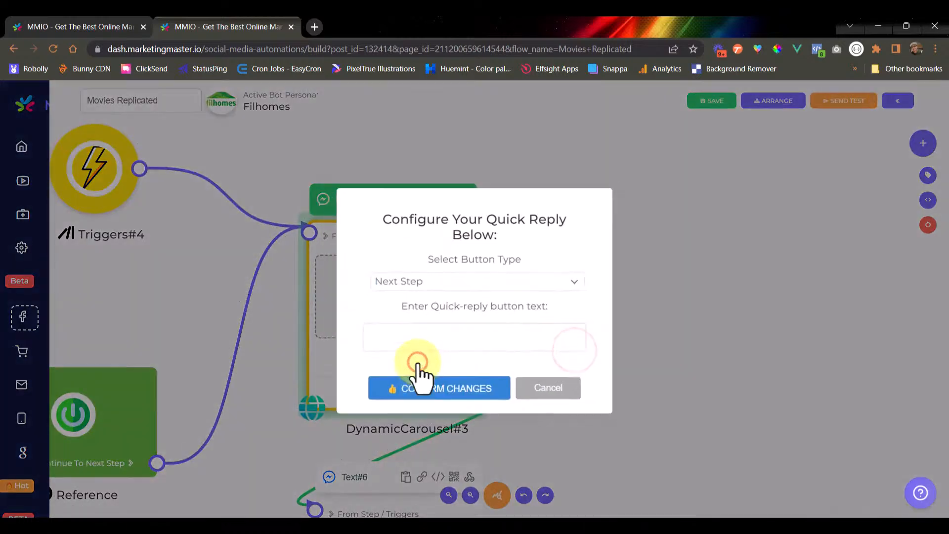
{"action": "left_click", "coordinate": [447, 334]}
{"action": "type", "text": "Next"}
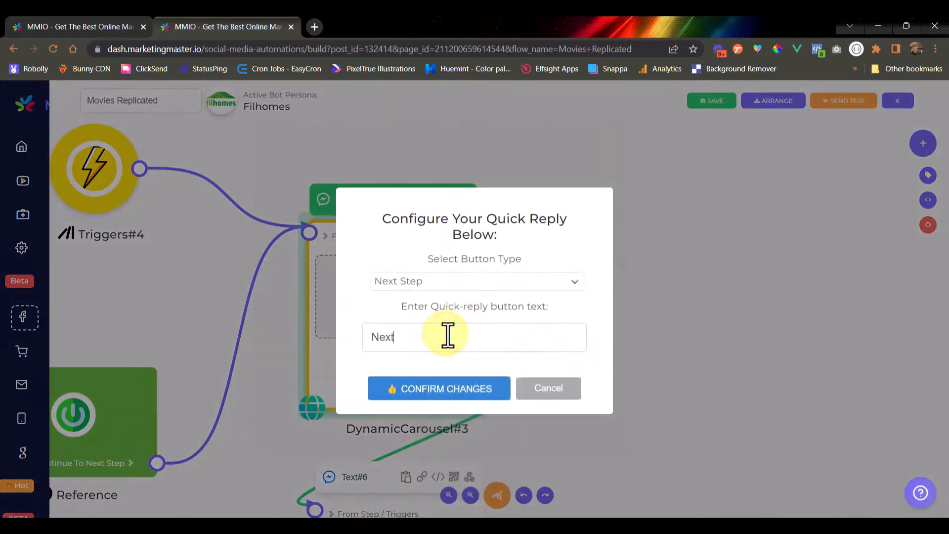
{"action": "left_click", "coordinate": [435, 388]}
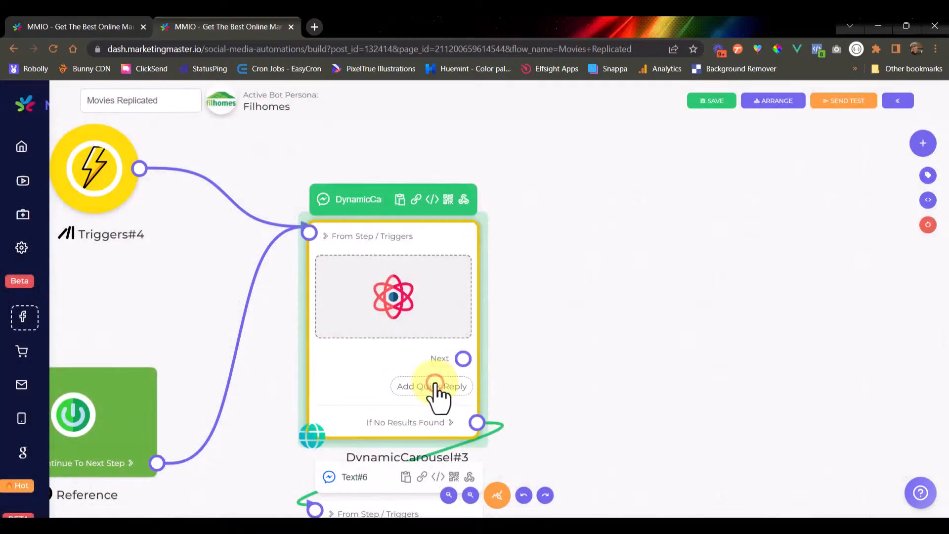
Add a second quick reply labelled Back with the Next Step button type to the dynamic carousel node.
{"action": "left_click", "coordinate": [434, 385]}
{"action": "left_click", "coordinate": [432, 337]}
{"action": "type", "text": "Back"}
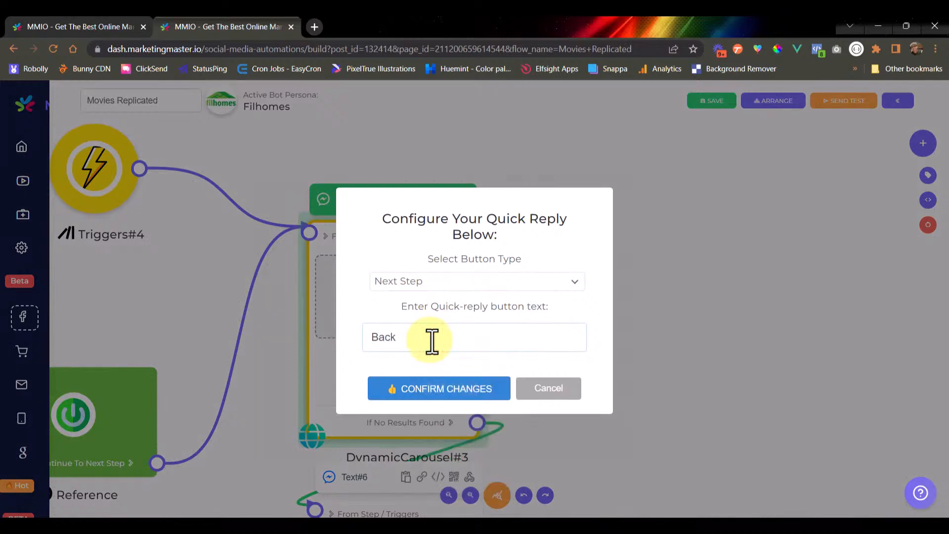
{"action": "left_click", "coordinate": [429, 383]}
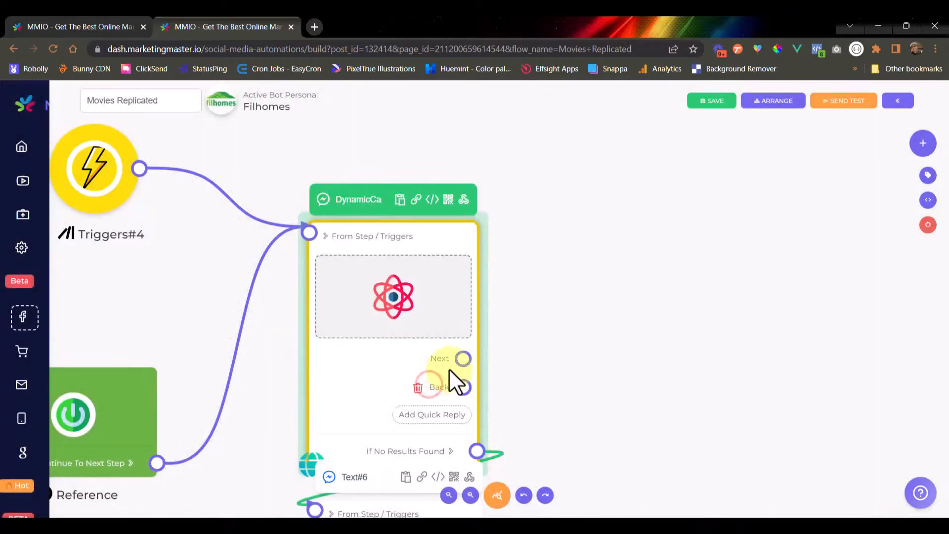
{"action": "scroll", "coordinate": [449, 365], "scroll_direction": "up", "scroll_amount": 5}
{"action": "scroll", "coordinate": [465, 369], "scroll_direction": "down", "scroll_amount": 5}
{"action": "scroll", "coordinate": [452, 375], "scroll_direction": "up", "scroll_amount": 5}
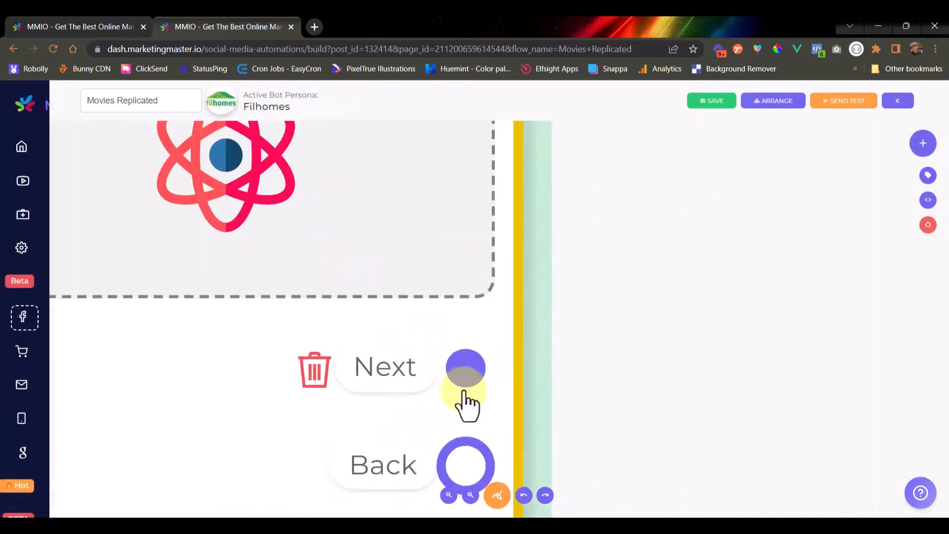
{"action": "scroll", "coordinate": [464, 403], "scroll_direction": "down", "scroll_amount": 5}
{"action": "scroll", "coordinate": [450, 425], "scroll_direction": "up", "scroll_amount": 5}
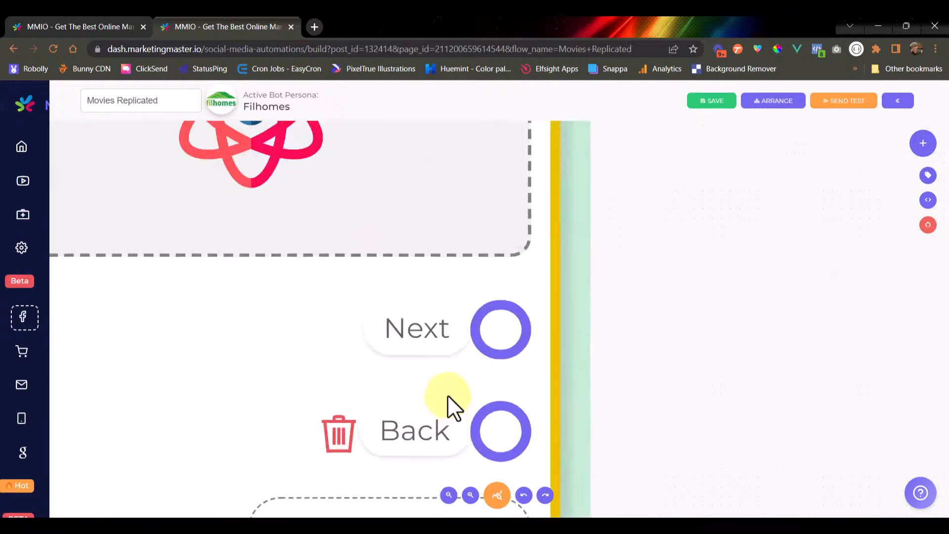
Open the dynamic carousel's data source configuration and go to its request parameters.
{"action": "scroll", "coordinate": [449, 403], "scroll_direction": "down", "scroll_amount": 6}
{"action": "scroll", "coordinate": [434, 389], "scroll_direction": "up", "scroll_amount": 5}
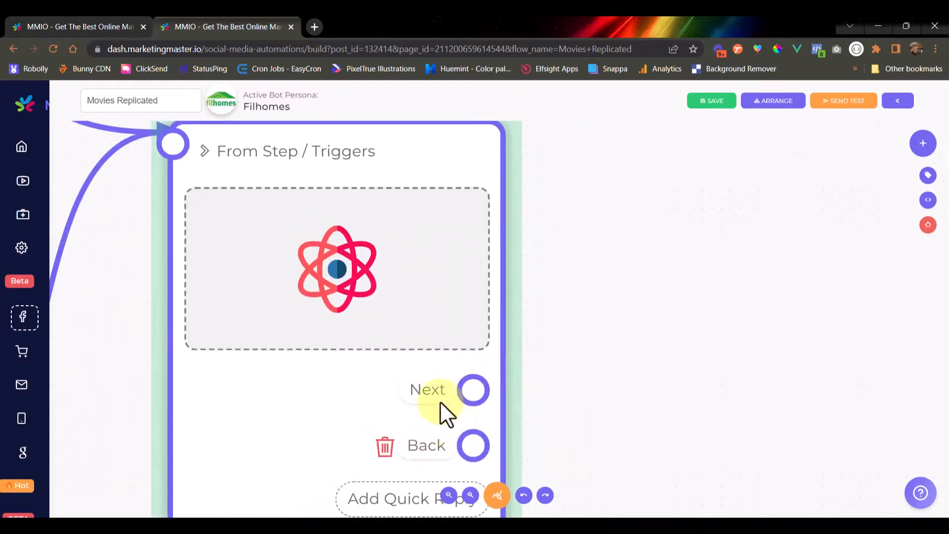
{"action": "scroll", "coordinate": [524, 391], "scroll_direction": "down", "scroll_amount": 5}
{"action": "left_click_drag", "start_coordinate": [592, 398], "coordinate": [505, 375]}
{"action": "left_click", "coordinate": [385, 328]}
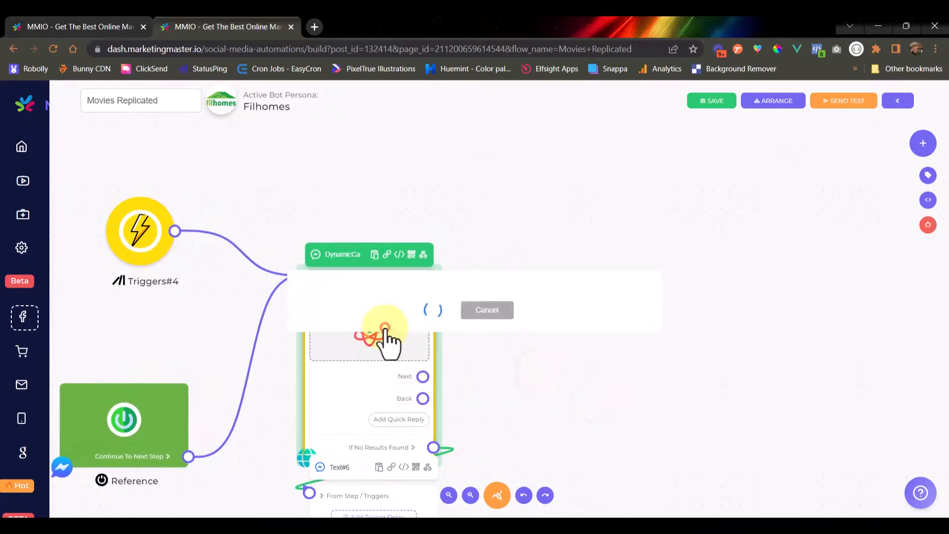
{"action": "left_click", "coordinate": [656, 368]}
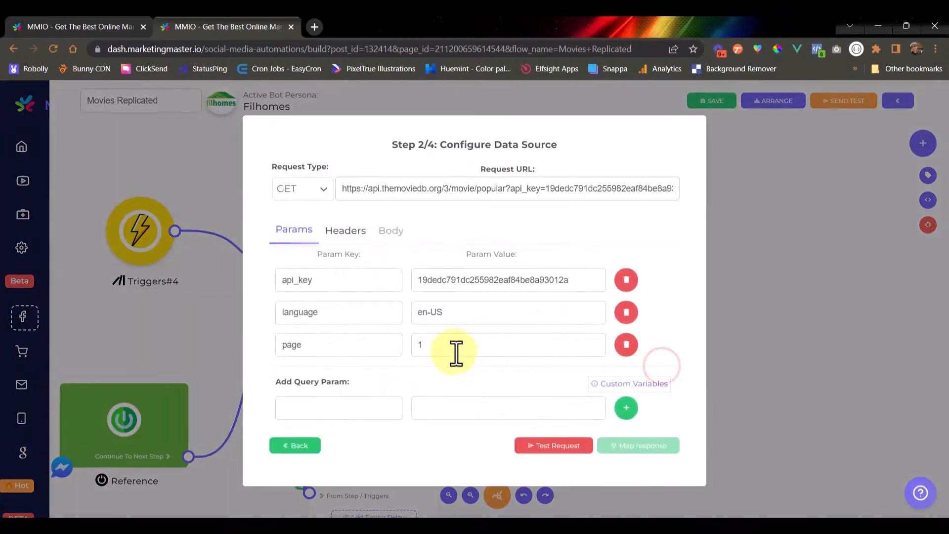
{"action": "left_click_drag", "start_coordinate": [453, 345], "coordinate": [376, 346]}
{"action": "key", "text": "BackSpace"}
{"action": "left_click", "coordinate": [421, 367]}
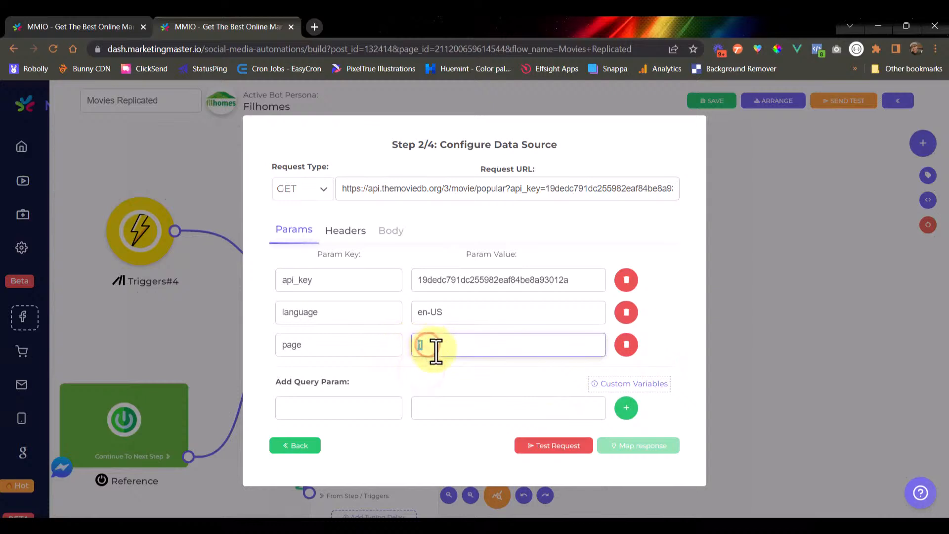
{"action": "key", "text": "BackSpace"}
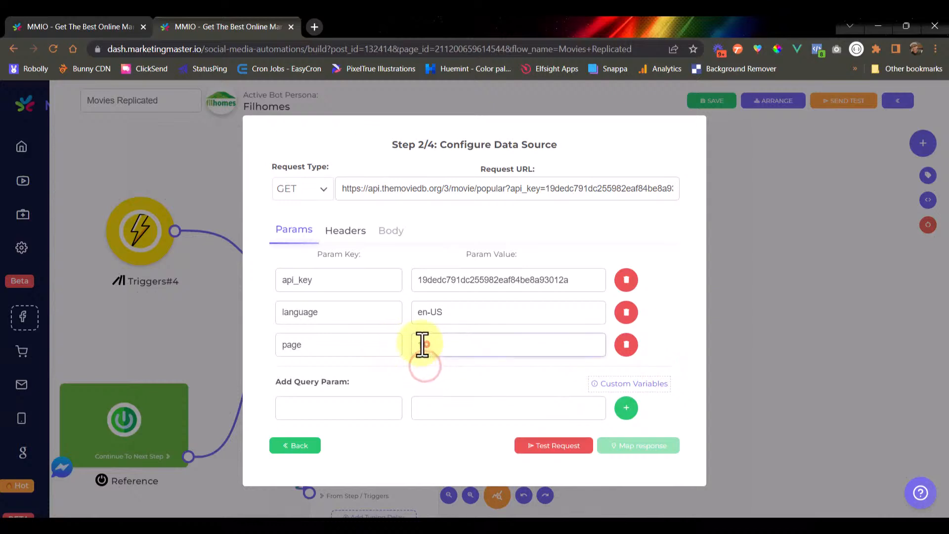
{"action": "left_click", "coordinate": [425, 345]}
{"action": "key", "text": "ctrl+z"}
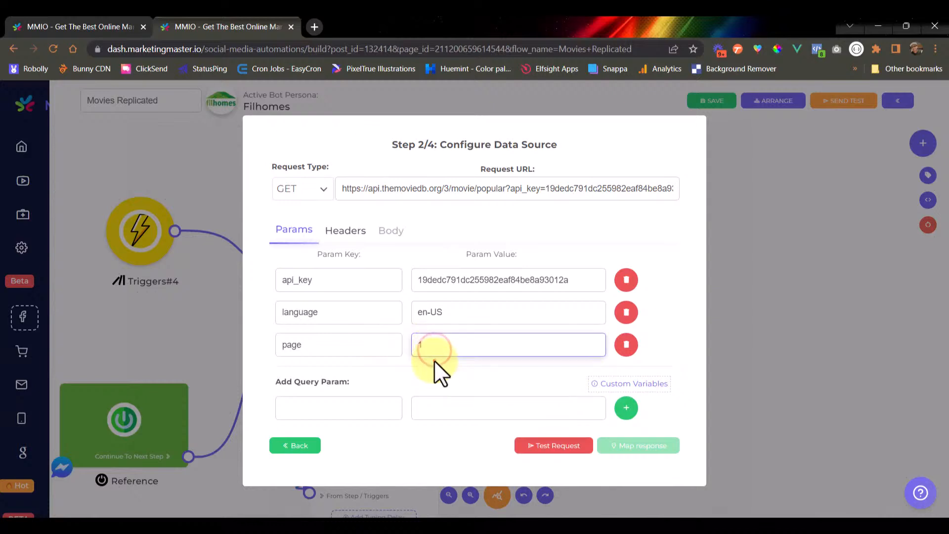
{"action": "left_click", "coordinate": [434, 360]}
{"action": "left_click", "coordinate": [435, 346]}
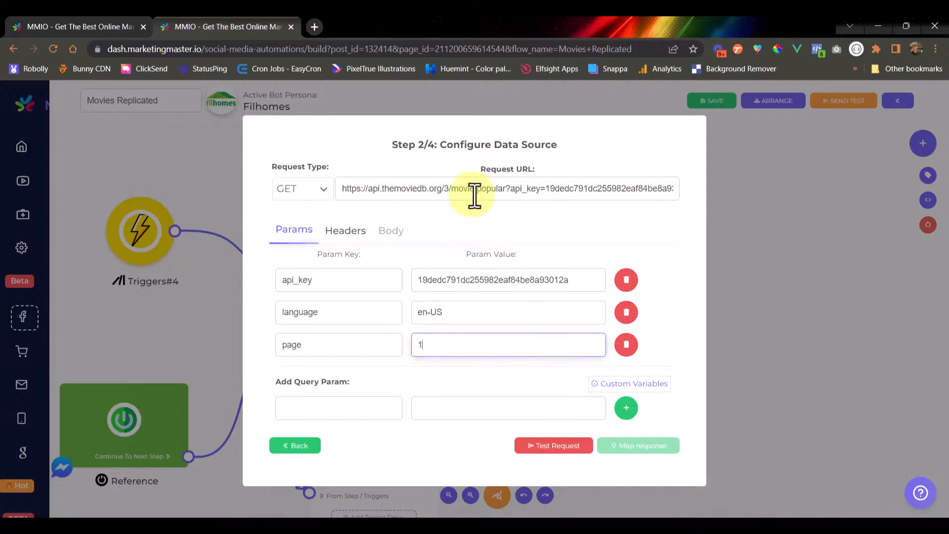
Test the popular movies request, examine the results array's JSON sample in the mapped response, and return to the data source configuration.
{"action": "left_click_drag", "start_coordinate": [511, 188], "coordinate": [318, 195]}
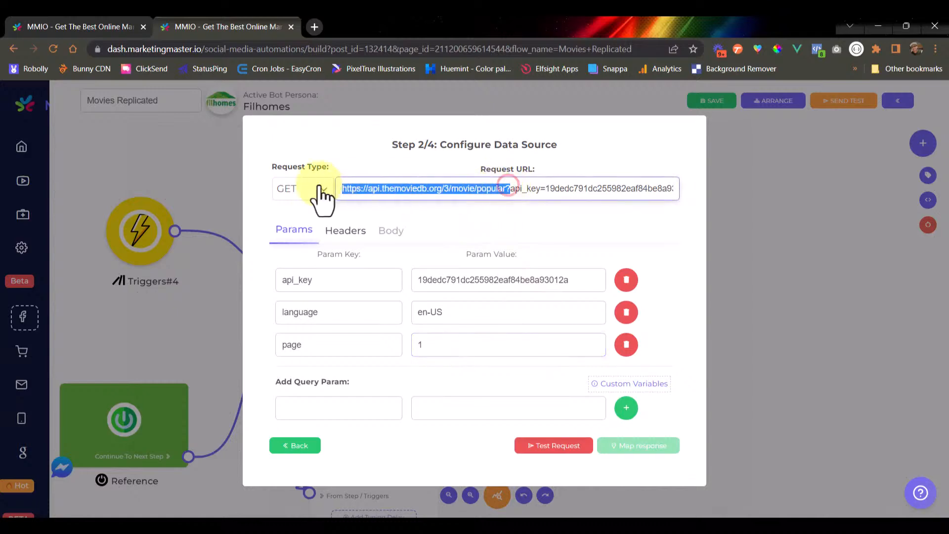
{"action": "left_click", "coordinate": [484, 218]}
{"action": "left_click", "coordinate": [549, 446]}
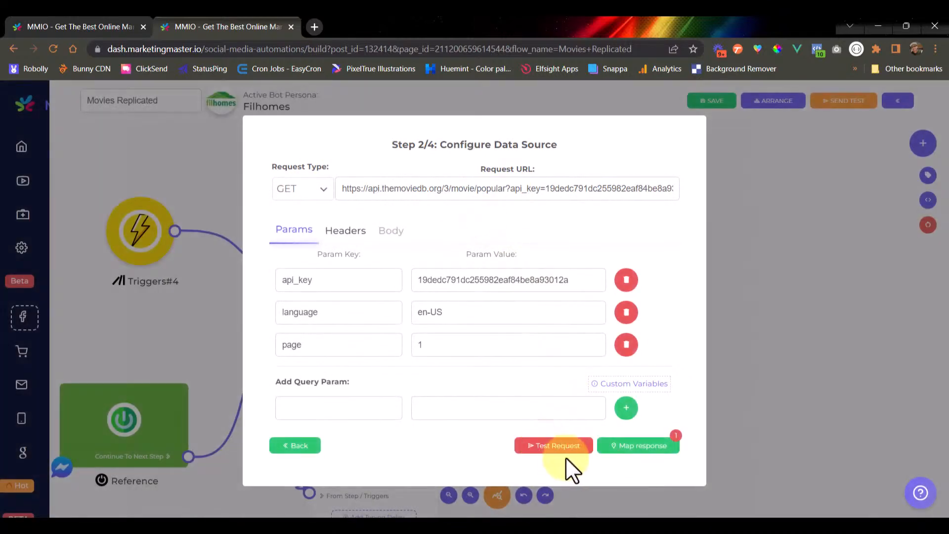
{"action": "left_click", "coordinate": [639, 447]}
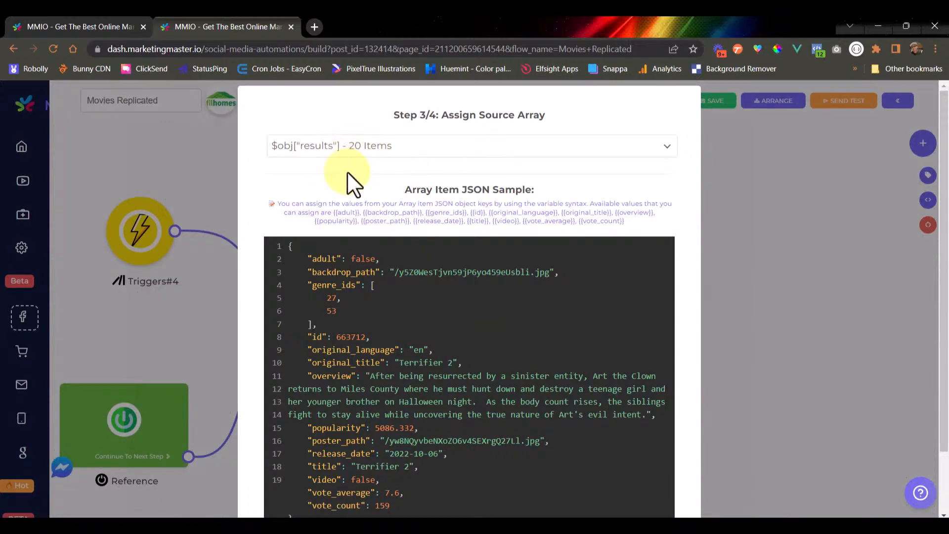
{"action": "scroll", "coordinate": [435, 346], "scroll_direction": "down", "scroll_amount": 3}
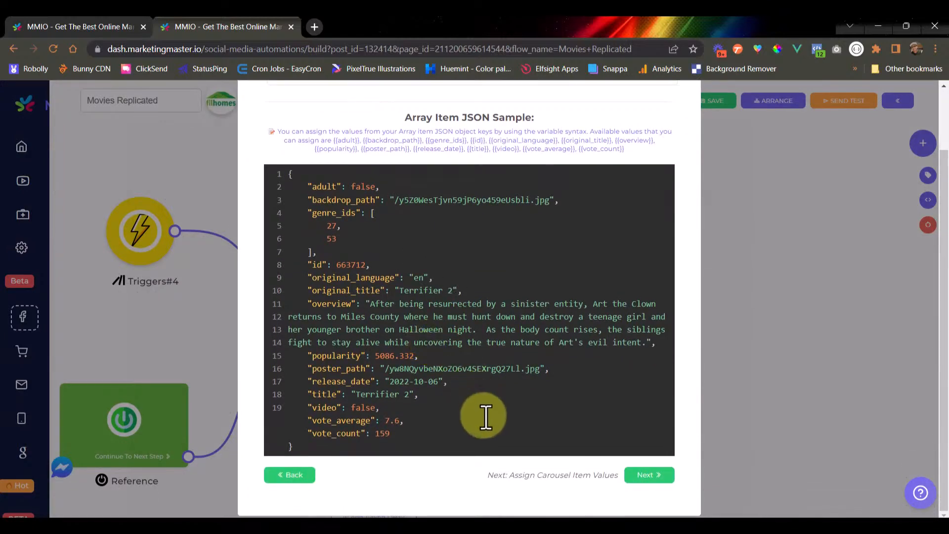
{"action": "left_click", "coordinate": [291, 475]}
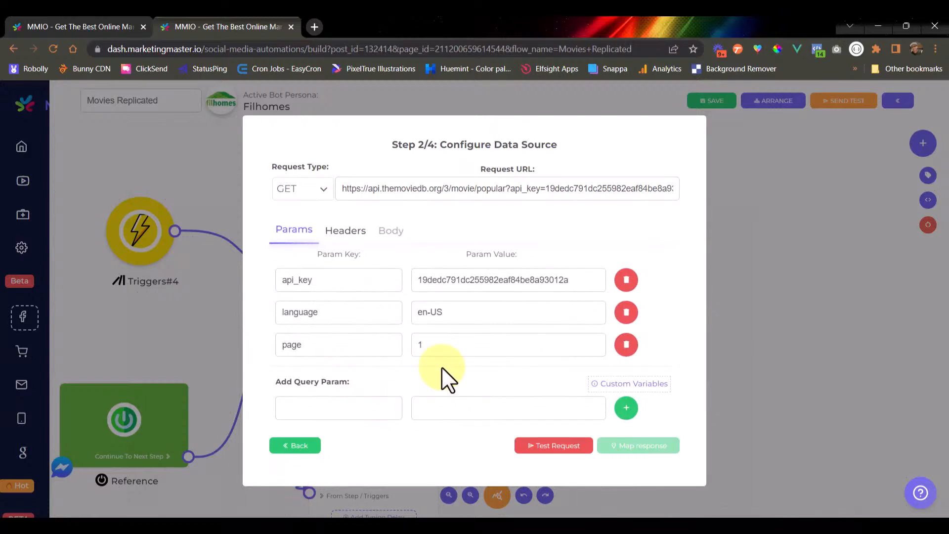
Try the values 2 and 3 for the page parameter and close the carousel configuration without applying them.
{"action": "double_click", "coordinate": [442, 345]}
{"action": "type", "text": "2"}
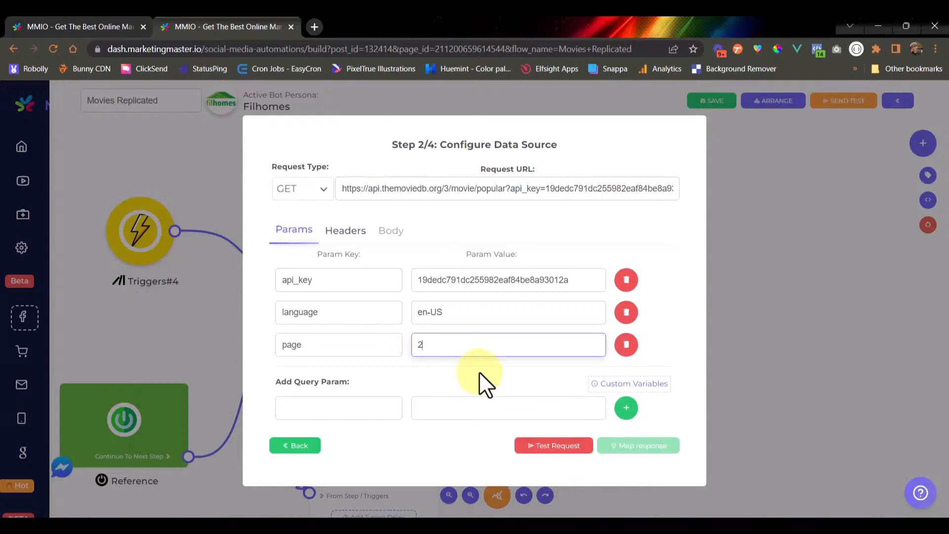
{"action": "double_click", "coordinate": [457, 342]}
{"action": "type", "text": "3"}
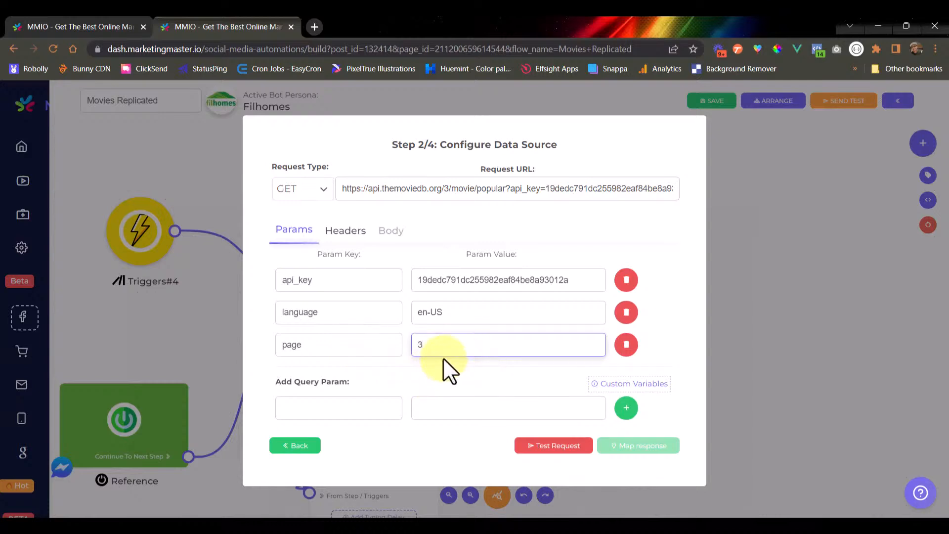
{"action": "mouse_move", "coordinate": [441, 345]}
{"action": "left_mouse_down"}
{"action": "mouse_move", "coordinate": [332, 344]}
{"action": "mouse_move", "coordinate": [440, 342]}
{"action": "left_mouse_up"}
{"action": "double_click", "coordinate": [439, 342]}
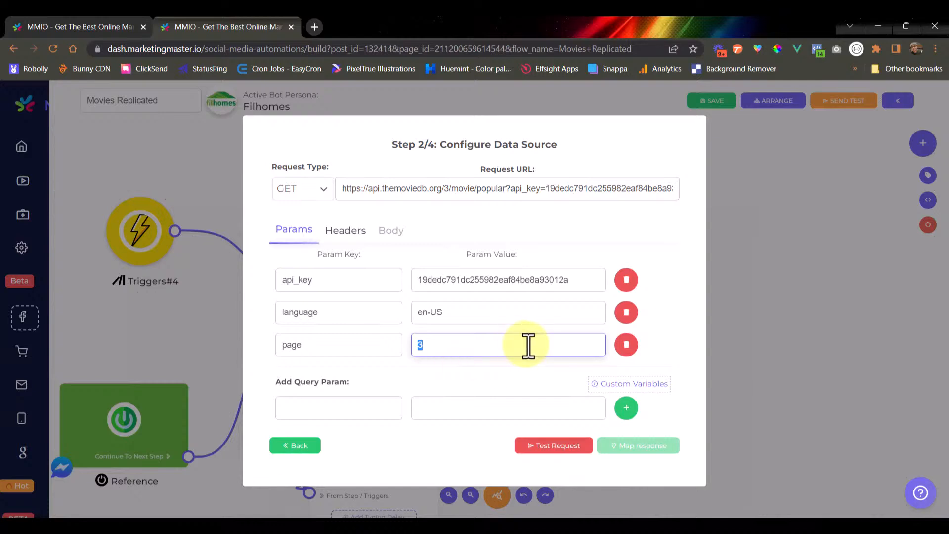
{"action": "left_click", "coordinate": [845, 283]}
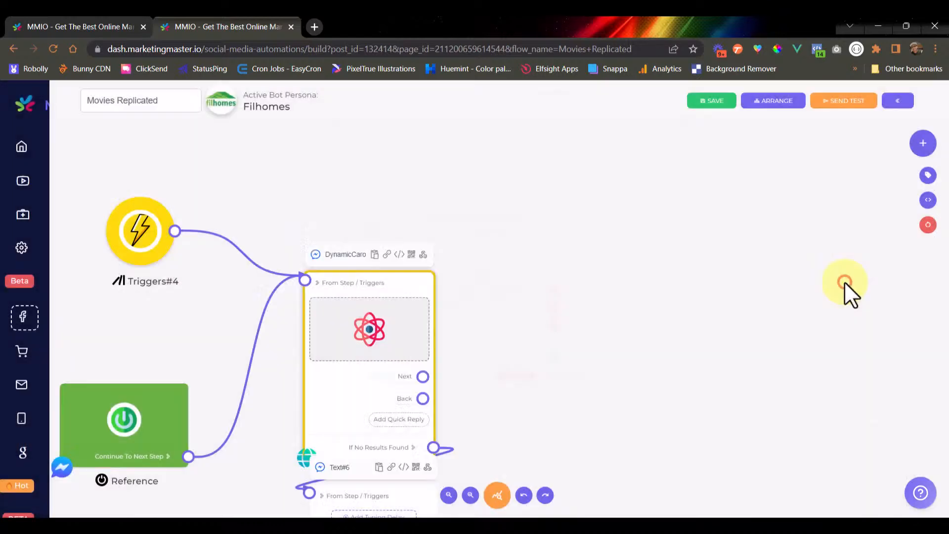
Create a user-specific custom variable named "Demo Movie Page Value" with a fallback value of 1.
{"action": "left_click", "coordinate": [929, 201]}
{"action": "left_click", "coordinate": [487, 195]}
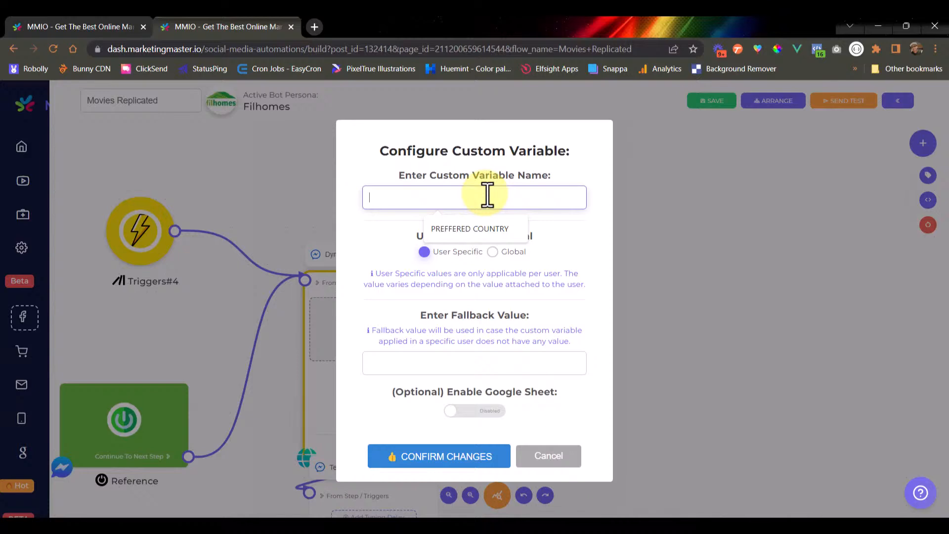
{"action": "type", "text": "Movid"}
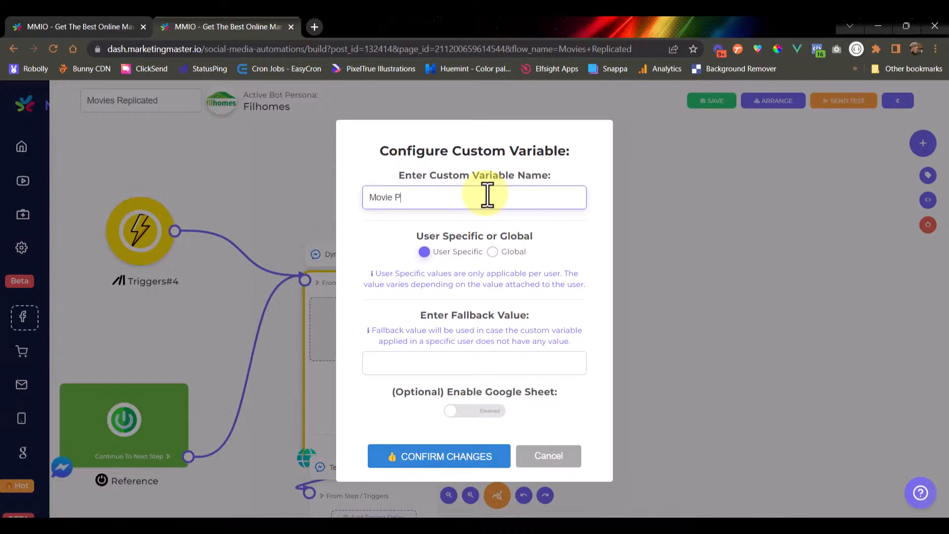
{"action": "type", "text": "age Valye"}
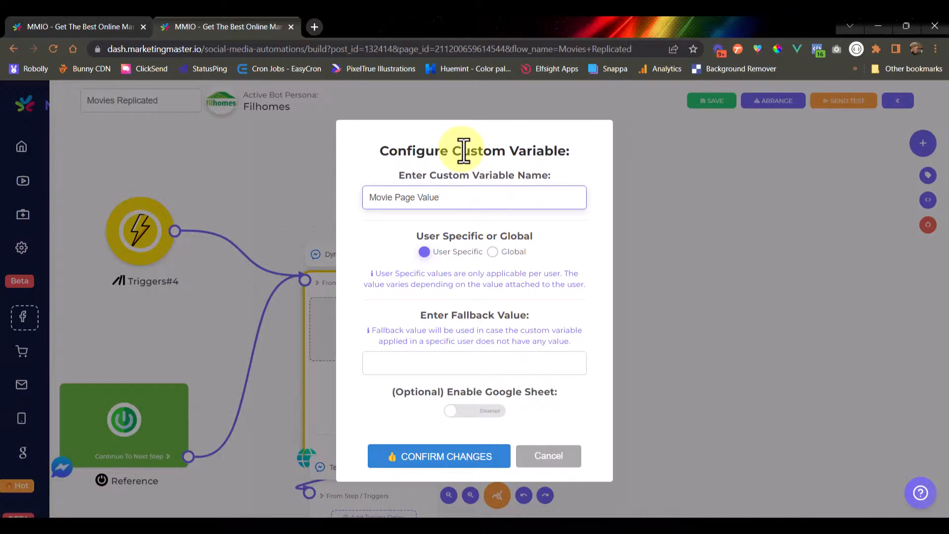
{"action": "key", "text": "Home"}
{"action": "type", "text": "Demo"}
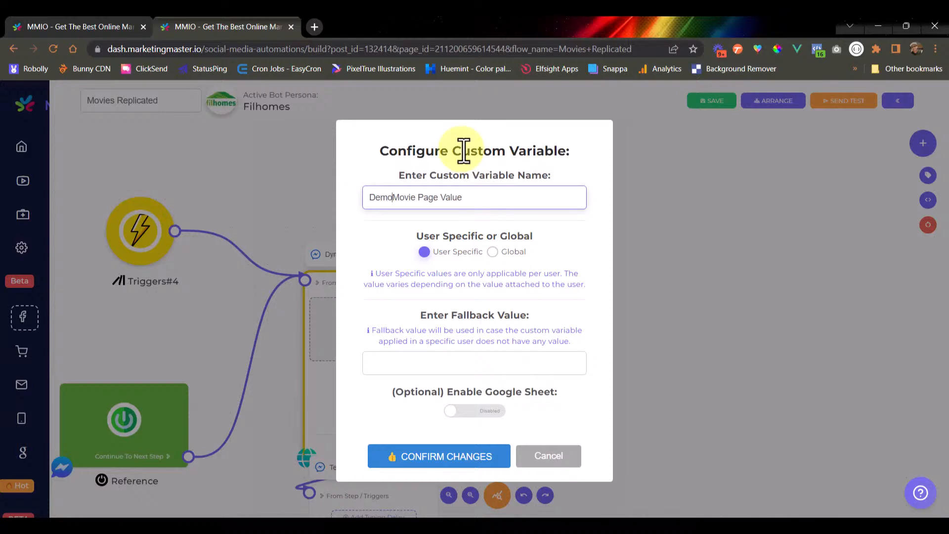
{"action": "key", "text": "ctrl+a"}
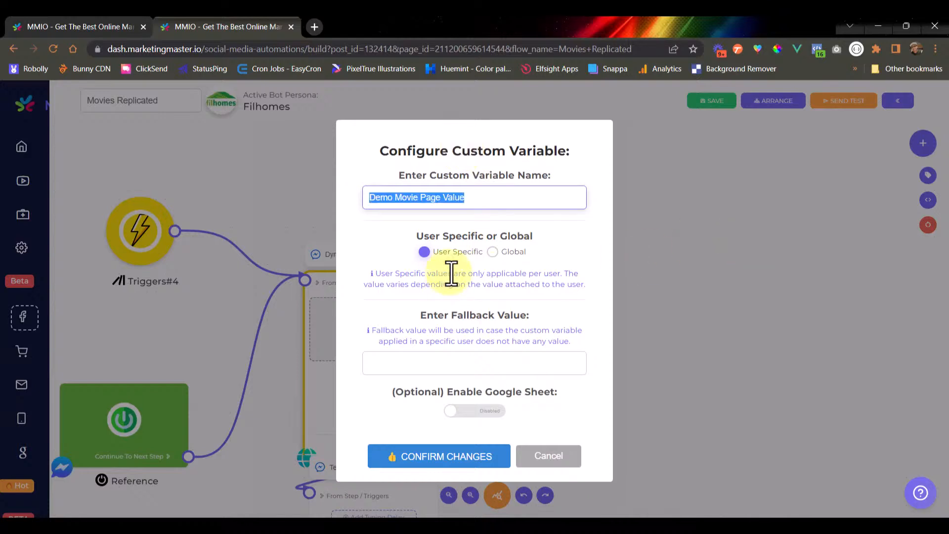
{"action": "left_click", "coordinate": [452, 370]}
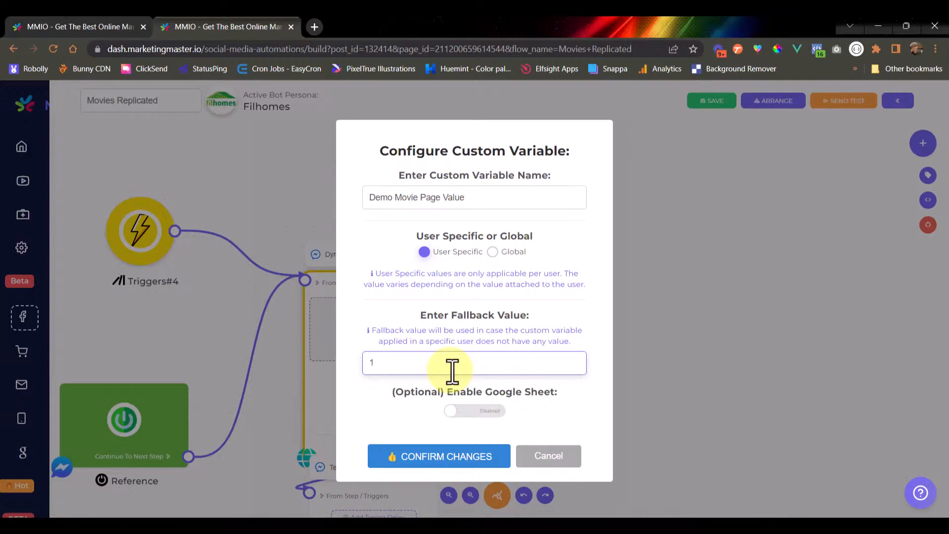
{"action": "double_click", "coordinate": [396, 358]}
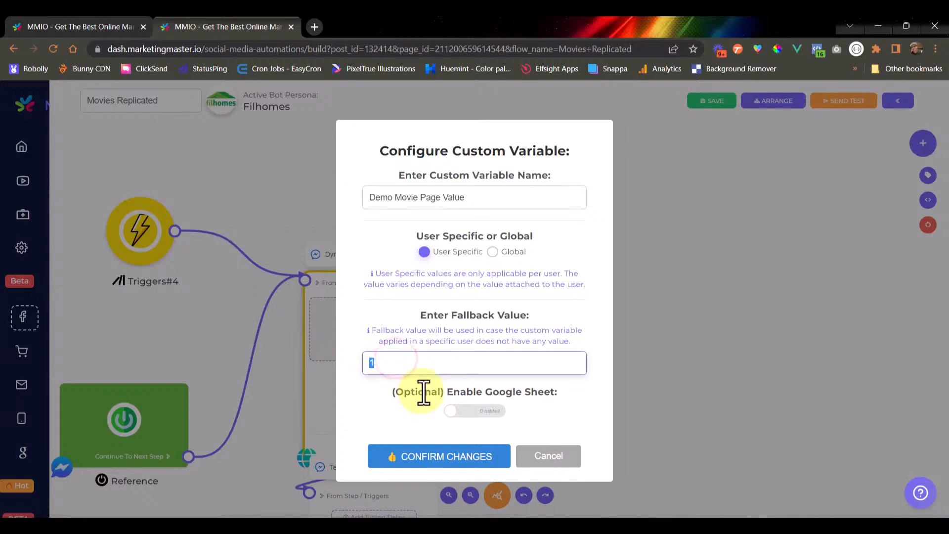
{"action": "left_click", "coordinate": [423, 454]}
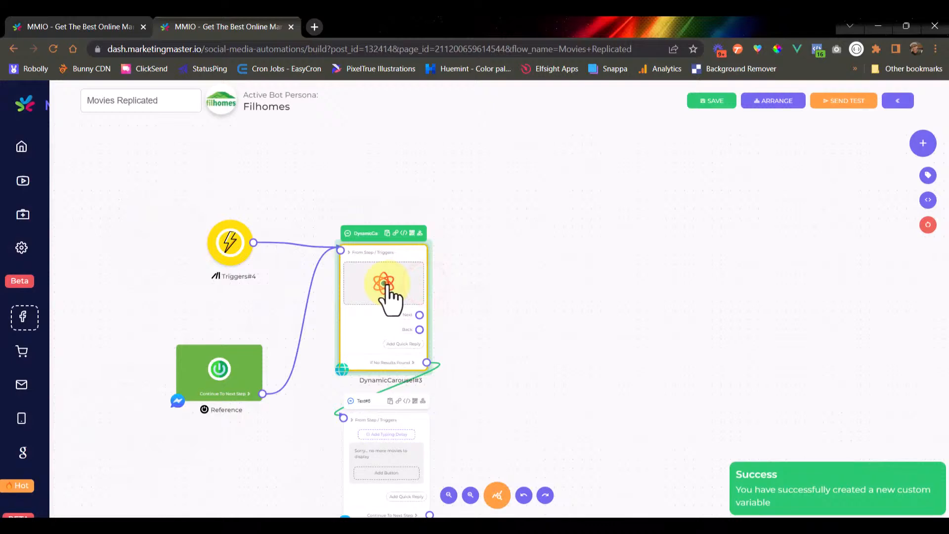
Reopen the dynamic carousel's configuration with HTTP Request as data source and clear the page parameter's value.
{"action": "left_click", "coordinate": [388, 292]}
{"action": "left_click", "coordinate": [524, 298]}
{"action": "left_click", "coordinate": [646, 366]}
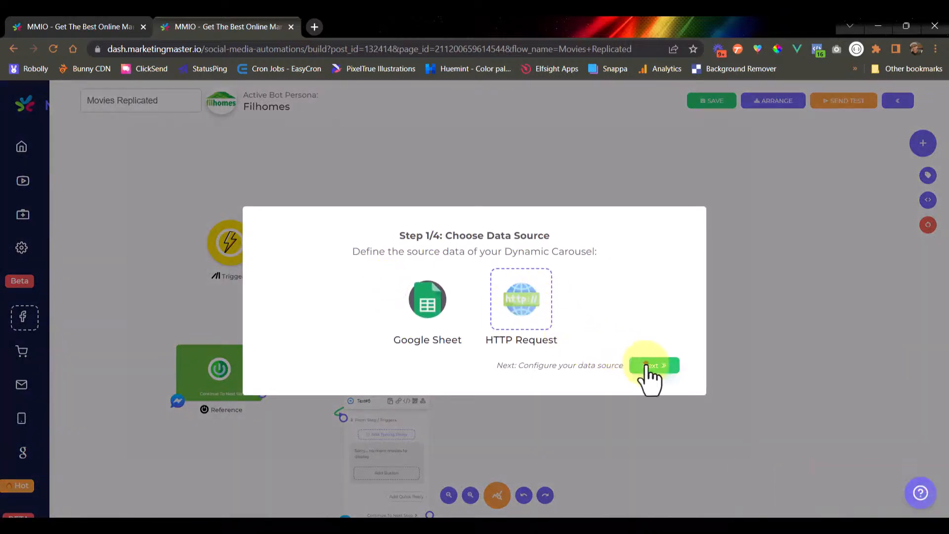
{"action": "double_click", "coordinate": [455, 343]}
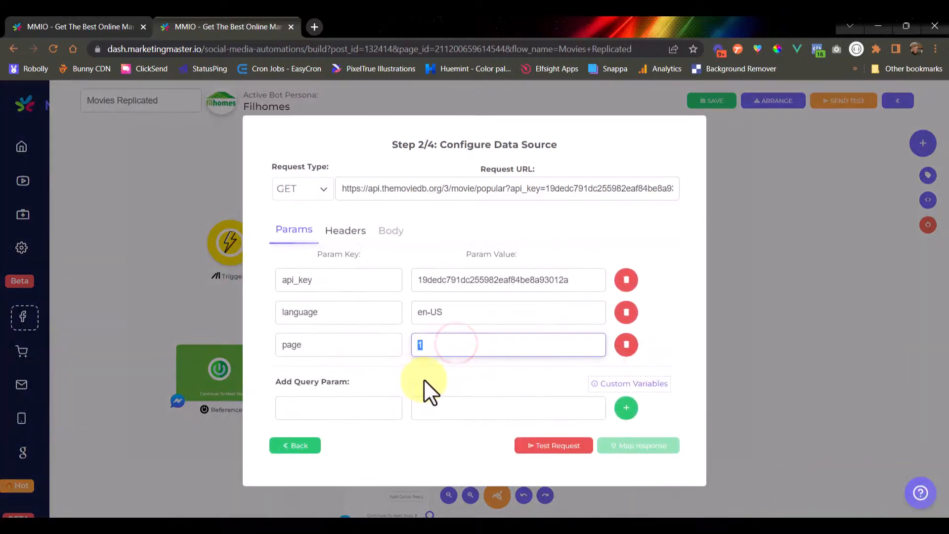
{"action": "key", "text": "BackSpace"}
{"action": "left_click", "coordinate": [617, 384]}
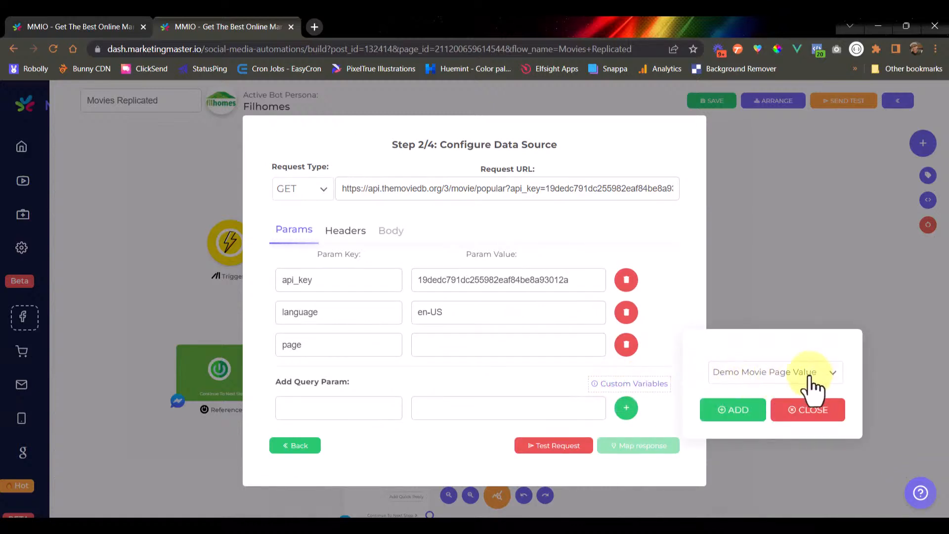
{"action": "left_click", "coordinate": [739, 410]}
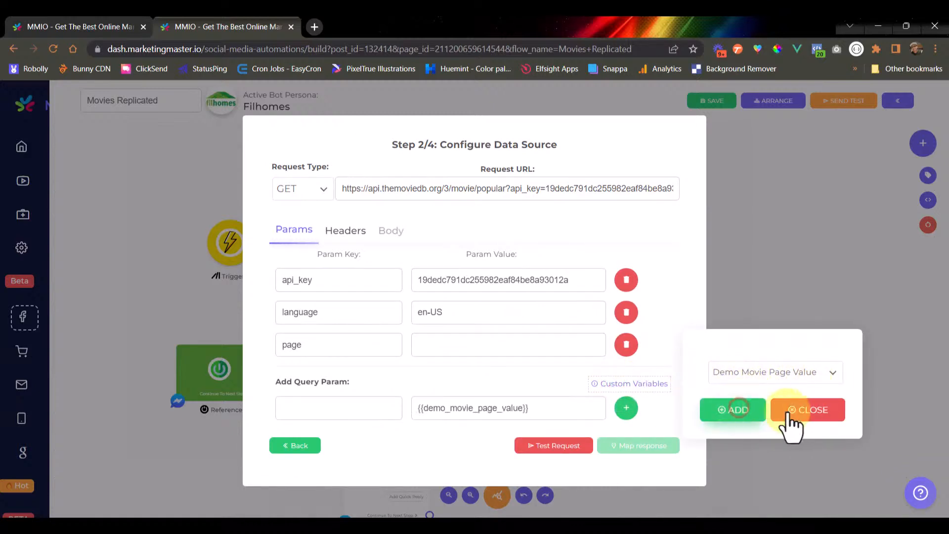
{"action": "left_click", "coordinate": [790, 418]}
{"action": "left_click_drag", "start_coordinate": [583, 413], "coordinate": [265, 406]}
{"action": "type", "text": "x"}
{"action": "left_click", "coordinate": [433, 344]}
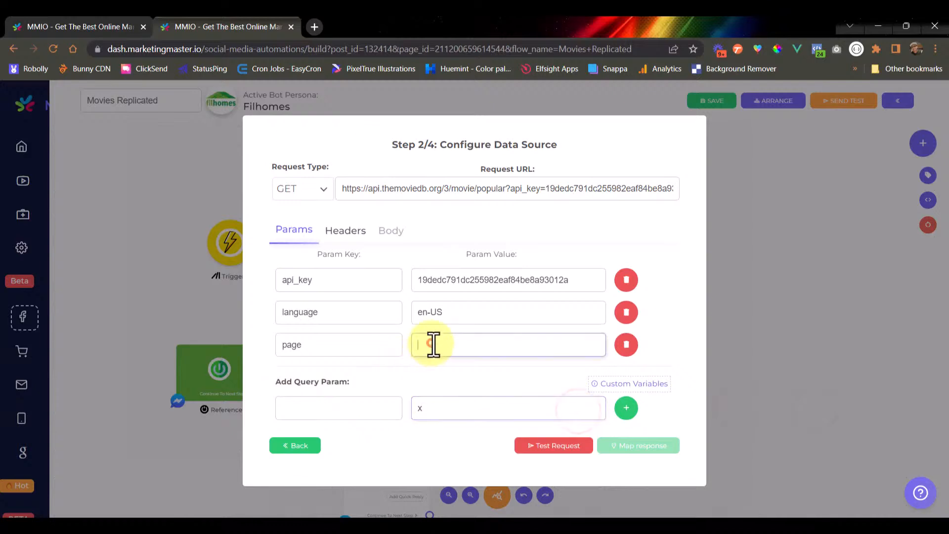
{"action": "left_click", "coordinate": [450, 409]}
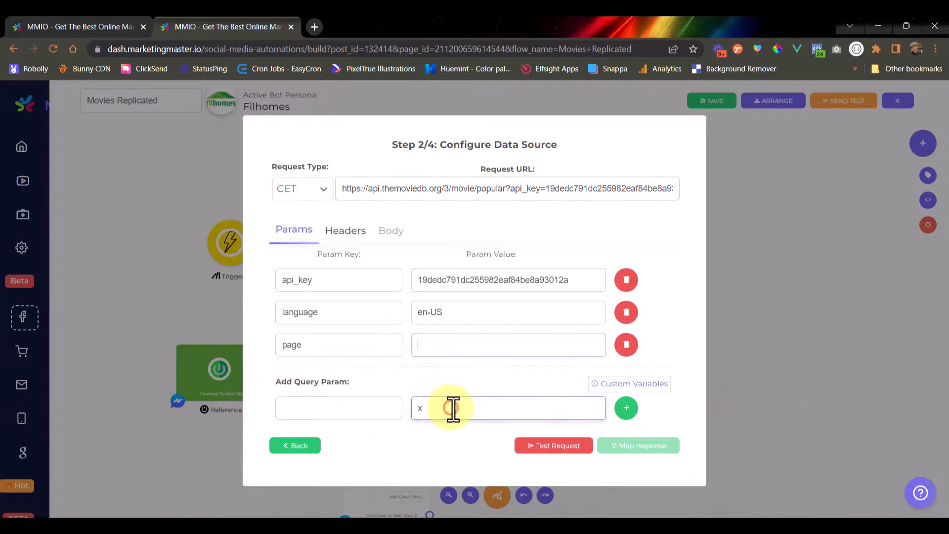
{"action": "key", "text": "BackSpace"}
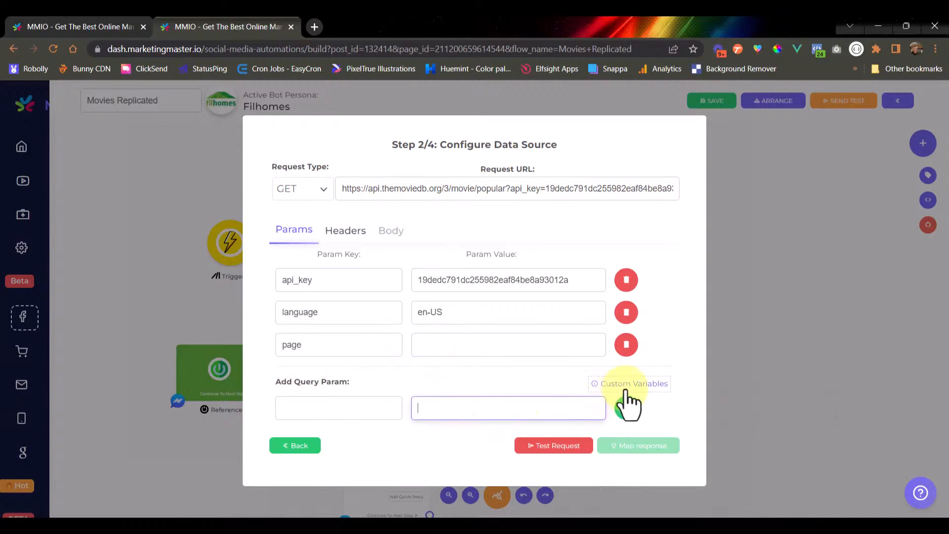
Insert the Demo Movie Page Value custom variable and move its placeholder {{demo_movie_page_value}} into the page parameter's value.
{"action": "left_click", "coordinate": [625, 386]}
{"action": "left_click", "coordinate": [725, 412]}
{"action": "left_click", "coordinate": [808, 409]}
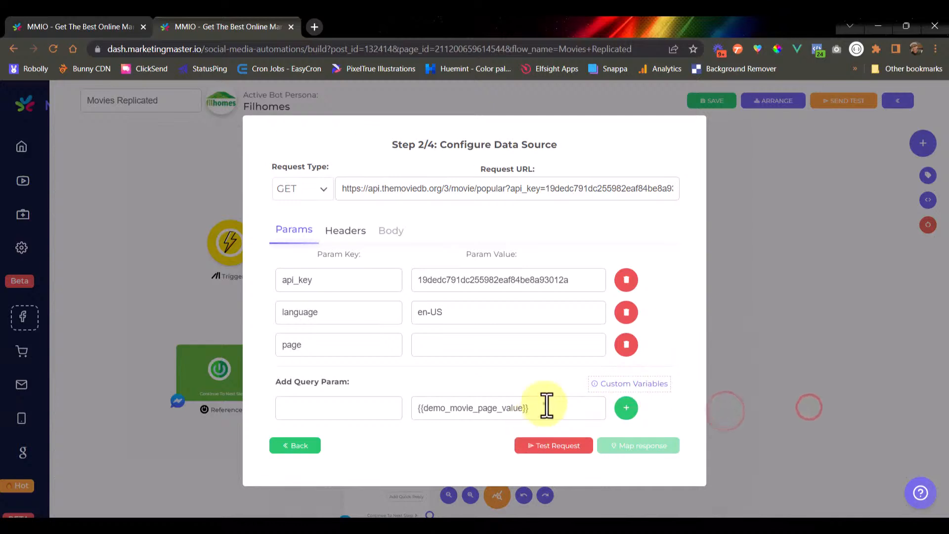
{"action": "left_click_drag", "start_coordinate": [546, 405], "coordinate": [431, 402]}
{"action": "key", "text": "ctrl+x"}
{"action": "left_click", "coordinate": [464, 344]}
{"action": "key", "text": "ctrl+v"}
{"action": "left_click", "coordinate": [462, 379]}
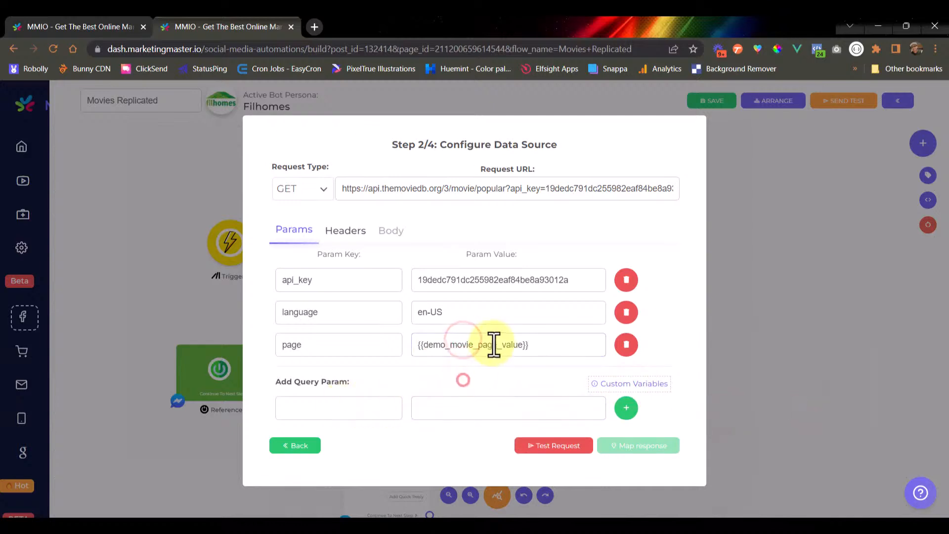
{"action": "left_click_drag", "start_coordinate": [546, 345], "coordinate": [339, 356]}
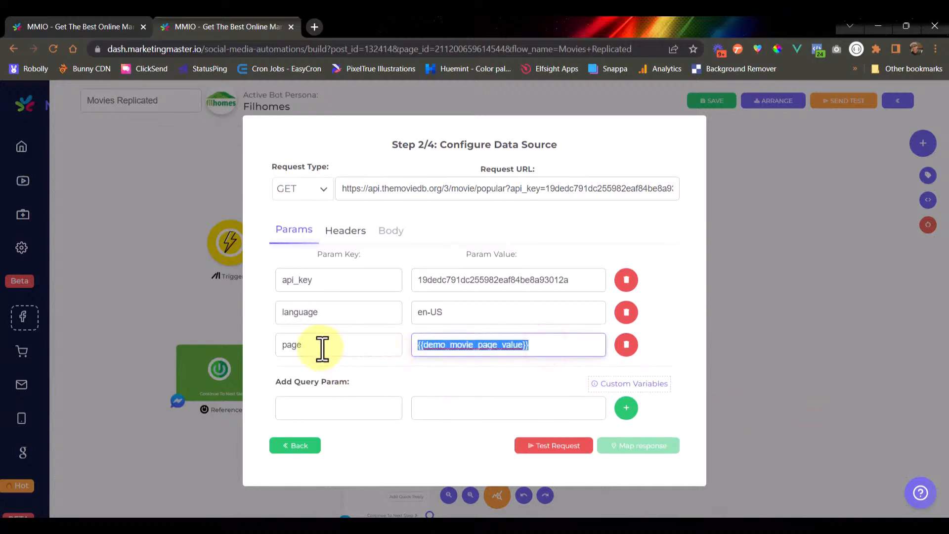
{"action": "double_click", "coordinate": [424, 345]}
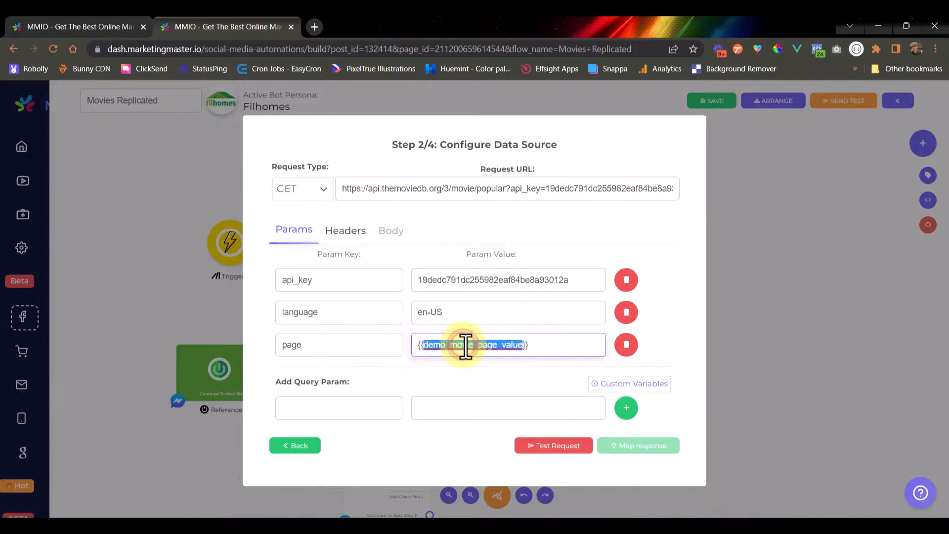
Extend the page parameter's placeholder with an inline fallback, making it {{demo_movie_page_value|default:5}}.
{"action": "left_click", "coordinate": [542, 345]}
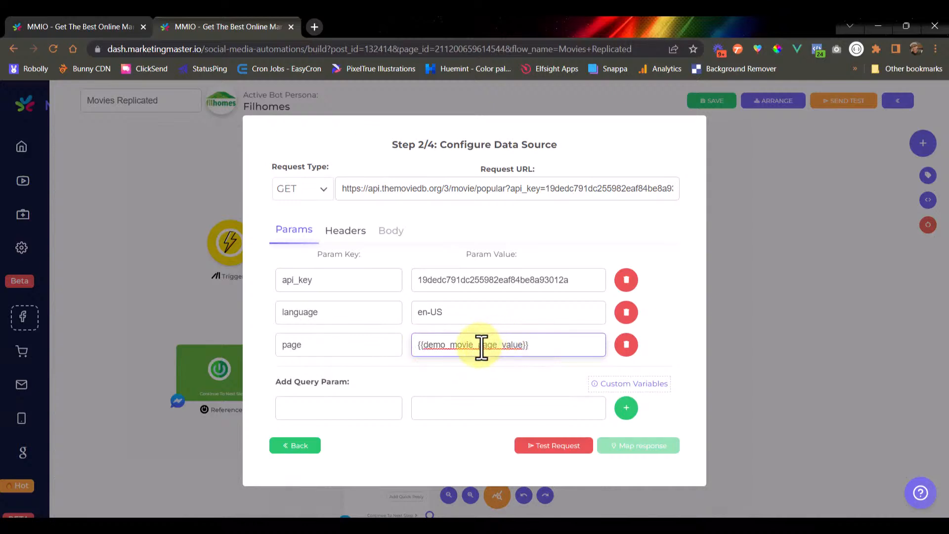
{"action": "triple_click", "coordinate": [556, 345]}
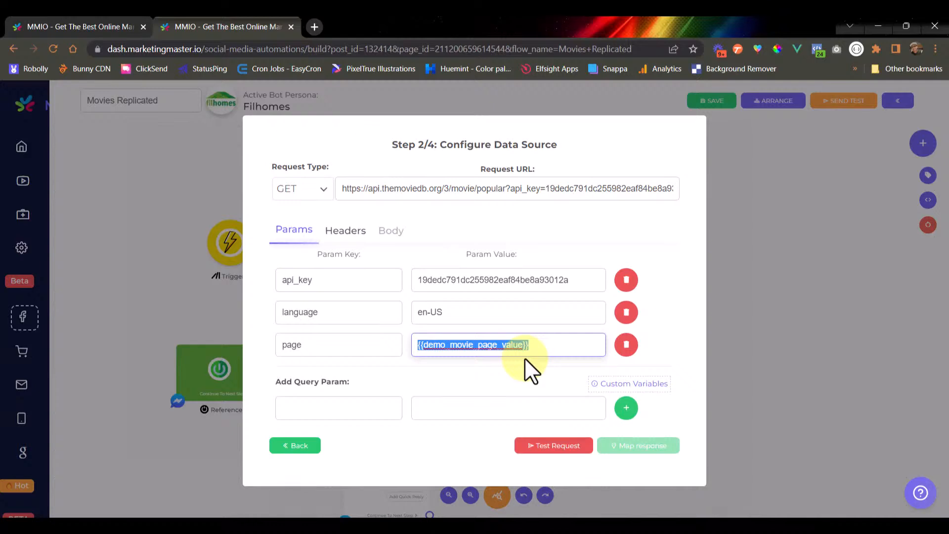
{"action": "left_click", "coordinate": [564, 345]}
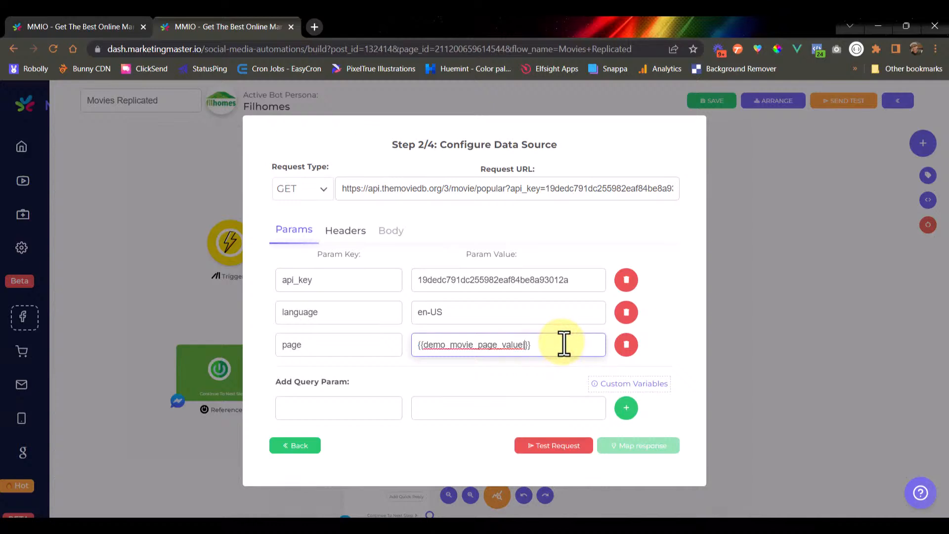
{"action": "type", "text": "|default:5"}
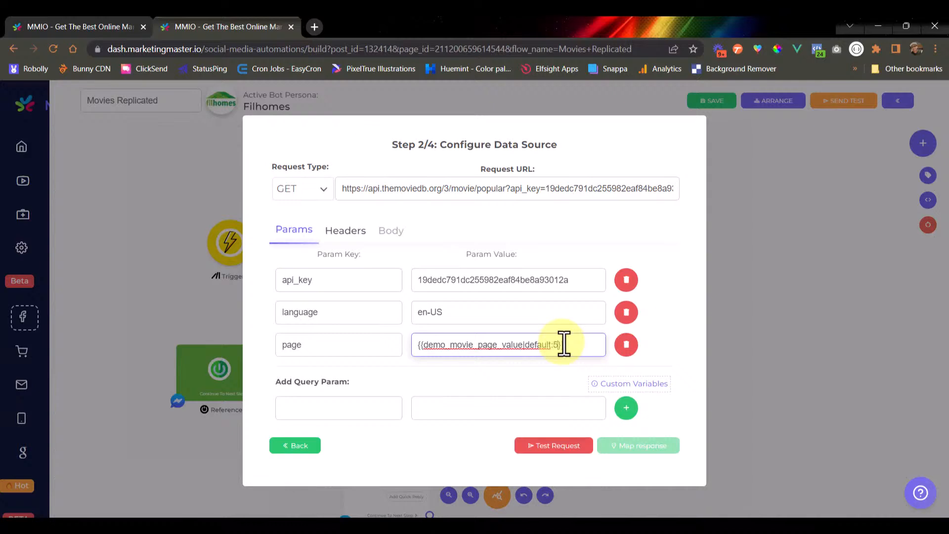
{"action": "left_click", "coordinate": [548, 363]}
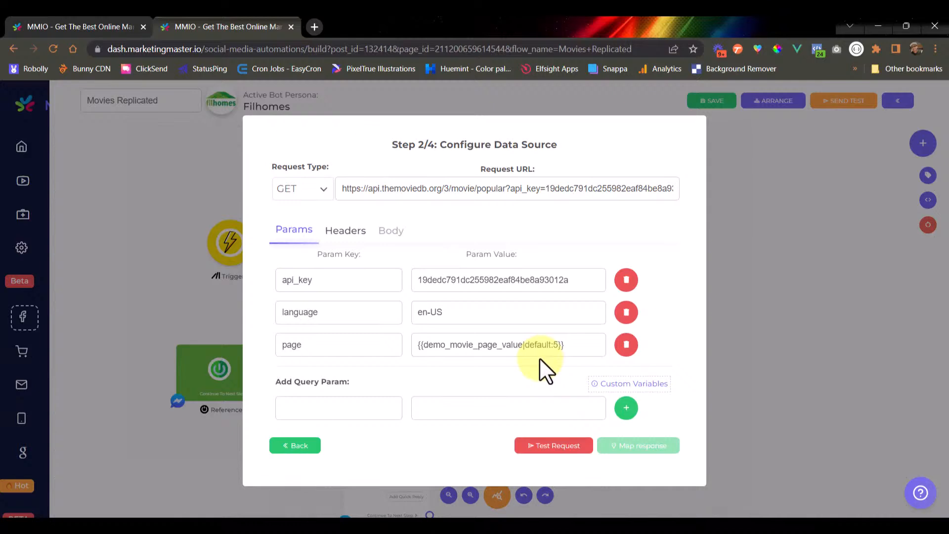
Remove the inline default from the page parameter, leaving only {{demo_movie_page_value}}.
{"action": "double_click", "coordinate": [542, 350]}
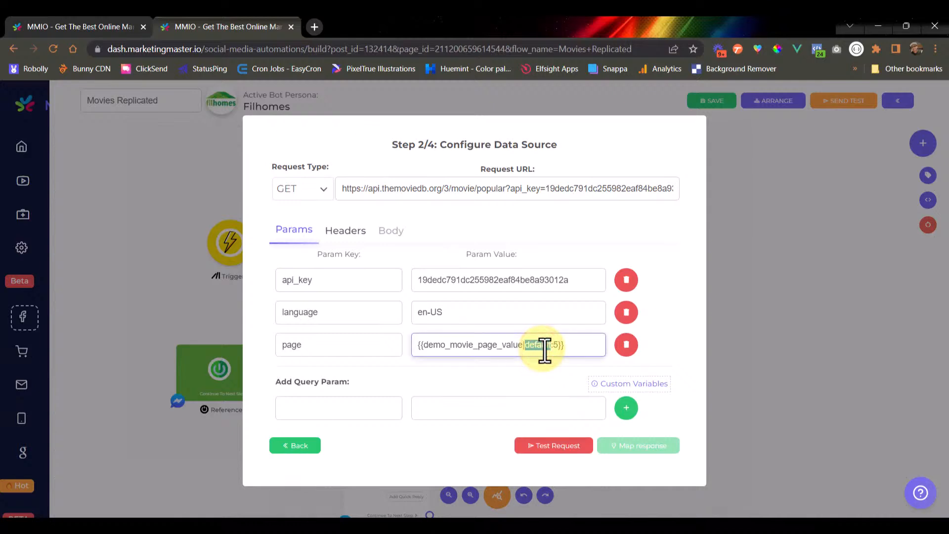
{"action": "key", "text": "Delete"}
{"action": "key", "text": "Delete"}
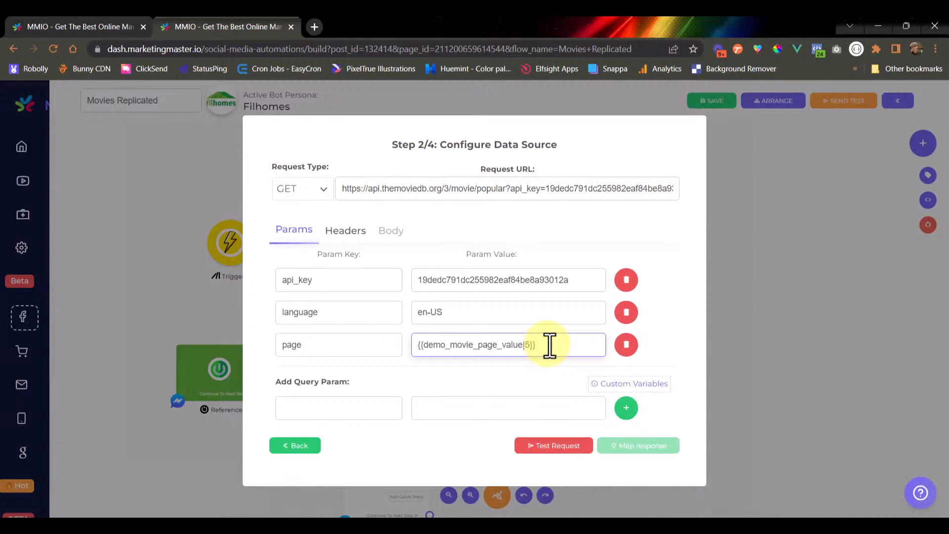
{"action": "key", "text": "Delete"}
{"action": "key", "text": "BackSpace"}
{"action": "key", "text": "BackSpace"}
{"action": "triple_click", "coordinate": [549, 344]}
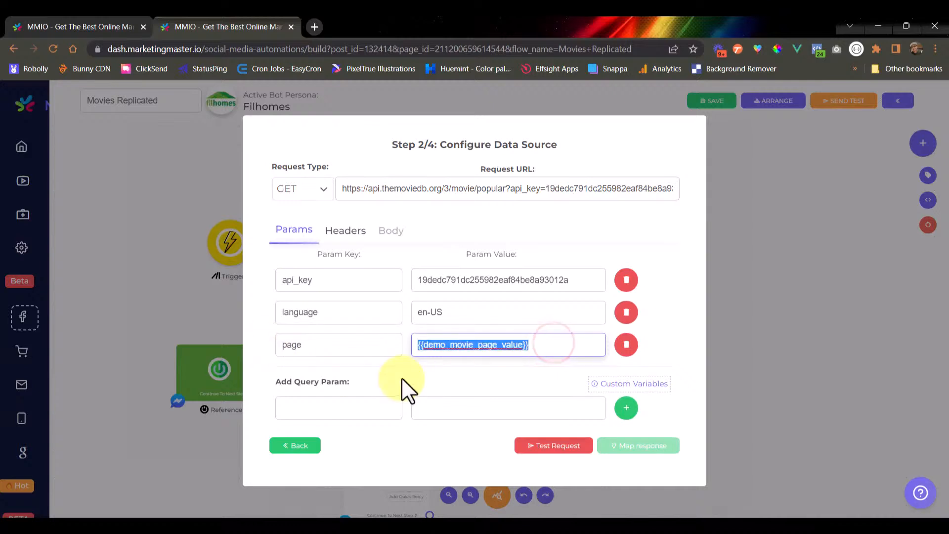
{"action": "left_click", "coordinate": [444, 384]}
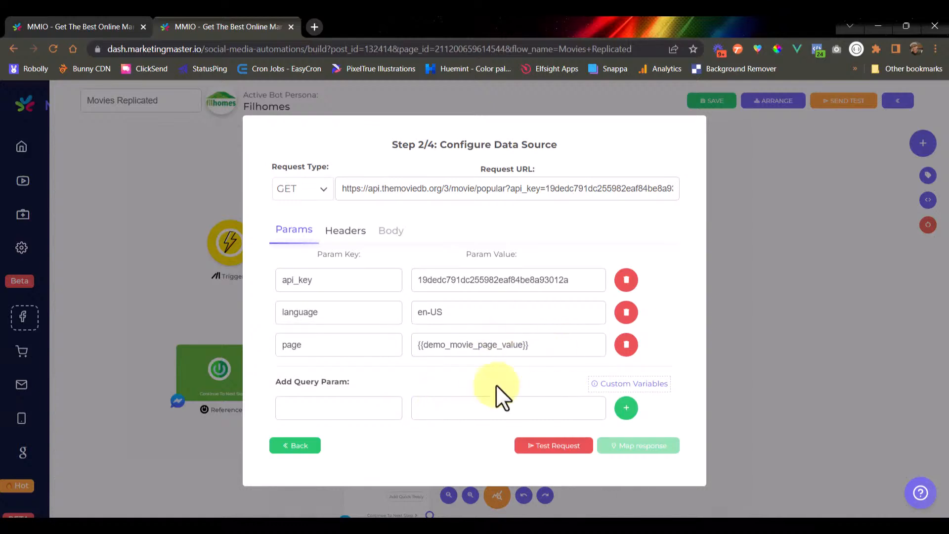
Test the request and map its response with the existing source array and item values, confirming the carousel changes.
{"action": "left_click", "coordinate": [527, 446]}
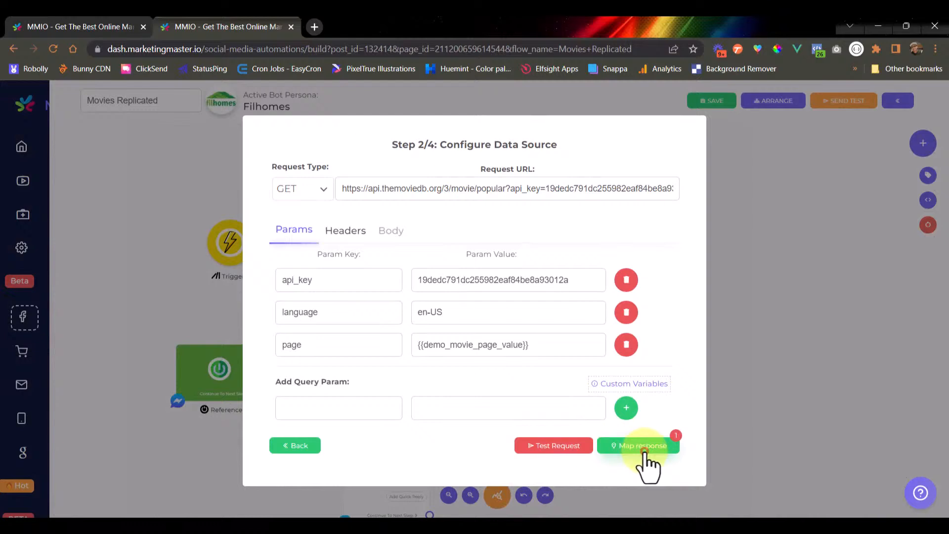
{"action": "left_click", "coordinate": [643, 447]}
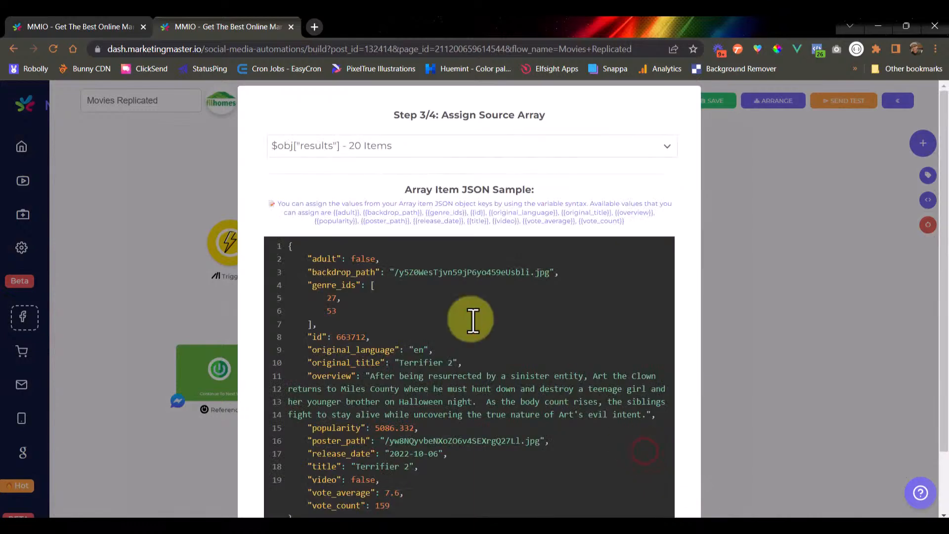
{"action": "scroll", "coordinate": [395, 267], "scroll_direction": "down", "scroll_amount": 2}
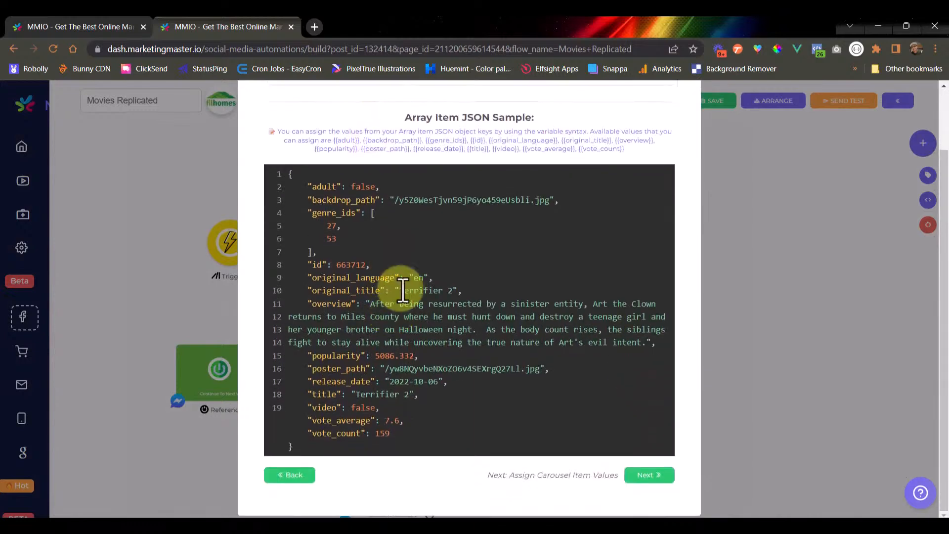
{"action": "left_click", "coordinate": [638, 473]}
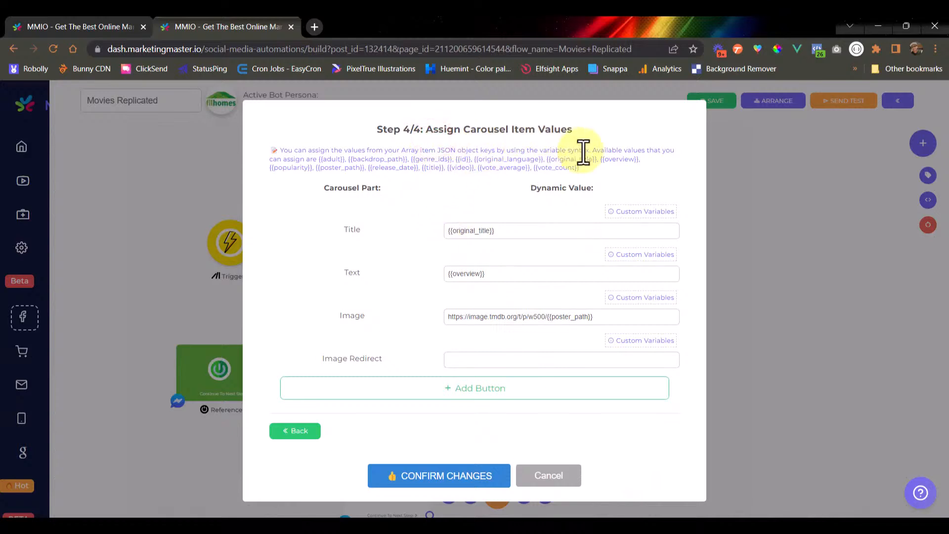
{"action": "left_click", "coordinate": [510, 237]}
{"action": "left_click", "coordinate": [435, 483]}
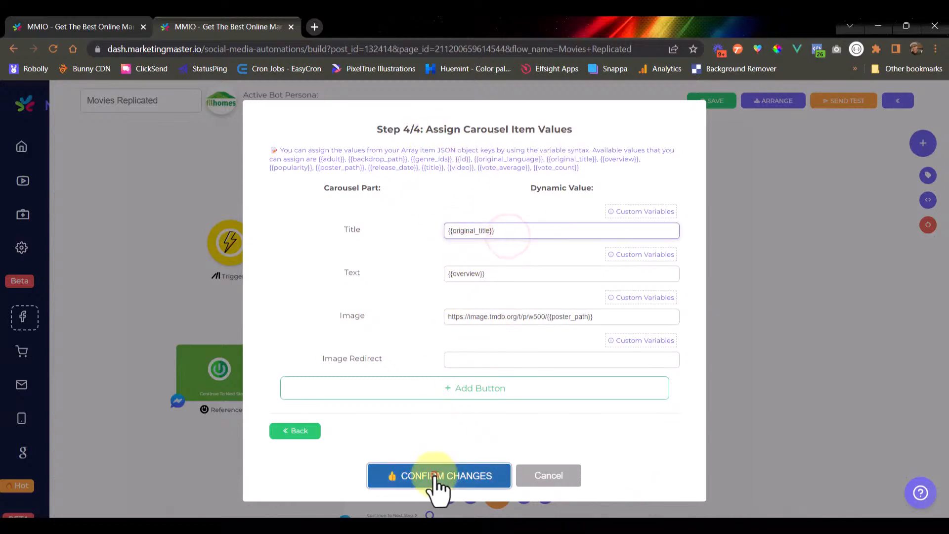
Try to connect the carousel's Next quick reply to a new step and dismiss the step type list.
{"action": "scroll", "coordinate": [481, 297], "scroll_direction": "down", "scroll_amount": 2}
{"action": "mouse_move", "coordinate": [502, 298]}
{"action": "left_mouse_down"}
{"action": "mouse_move", "coordinate": [501, 284]}
{"action": "mouse_move", "coordinate": [451, 346]}
{"action": "mouse_move", "coordinate": [431, 335]}
{"action": "mouse_move", "coordinate": [443, 333]}
{"action": "left_mouse_up"}
{"action": "scroll", "coordinate": [420, 299], "scroll_direction": "up", "scroll_amount": 6}
{"action": "scroll", "coordinate": [396, 322], "scroll_direction": "down", "scroll_amount": 4}
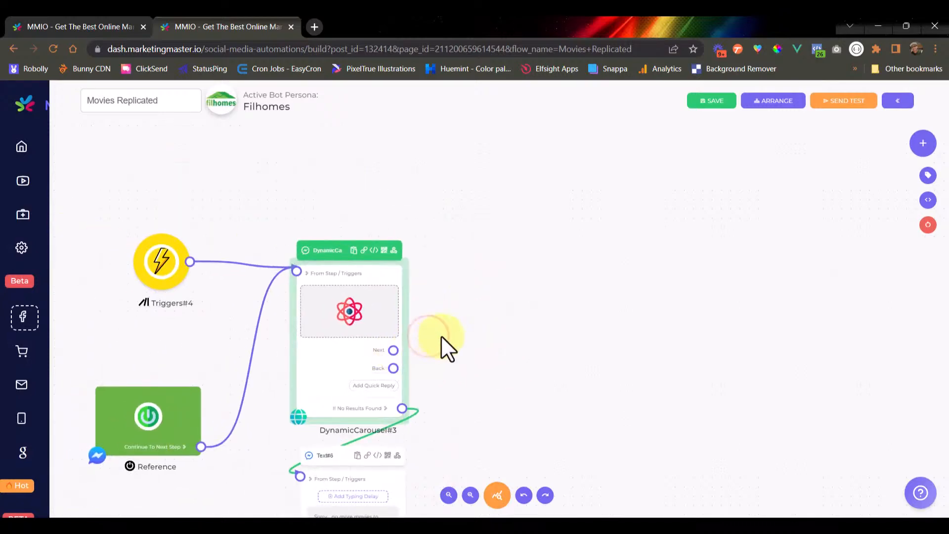
{"action": "scroll", "coordinate": [403, 383], "scroll_direction": "up", "scroll_amount": 3}
{"action": "left_click_drag", "start_coordinate": [379, 403], "coordinate": [496, 299]}
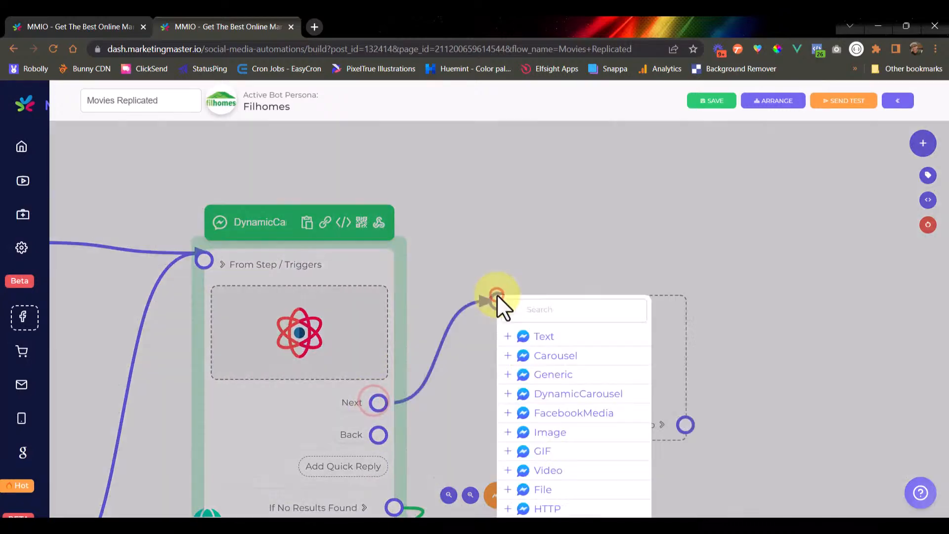
{"action": "left_click", "coordinate": [552, 250]}
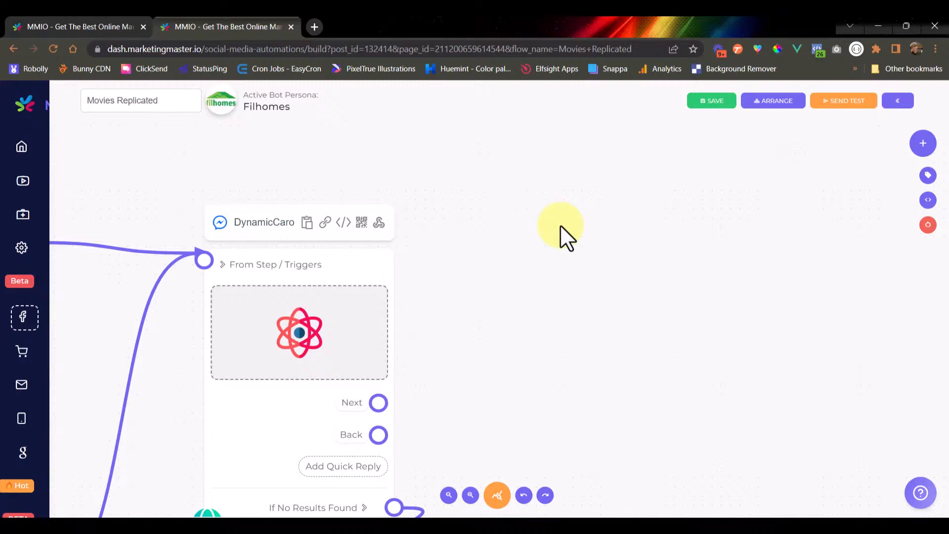
Add a Function step connected to the Next quick reply of the dynamic carousel.
{"action": "left_click_drag", "start_coordinate": [378, 403], "coordinate": [576, 224]}
{"action": "left_click", "coordinate": [633, 237]}
{"action": "type", "text": "func"}
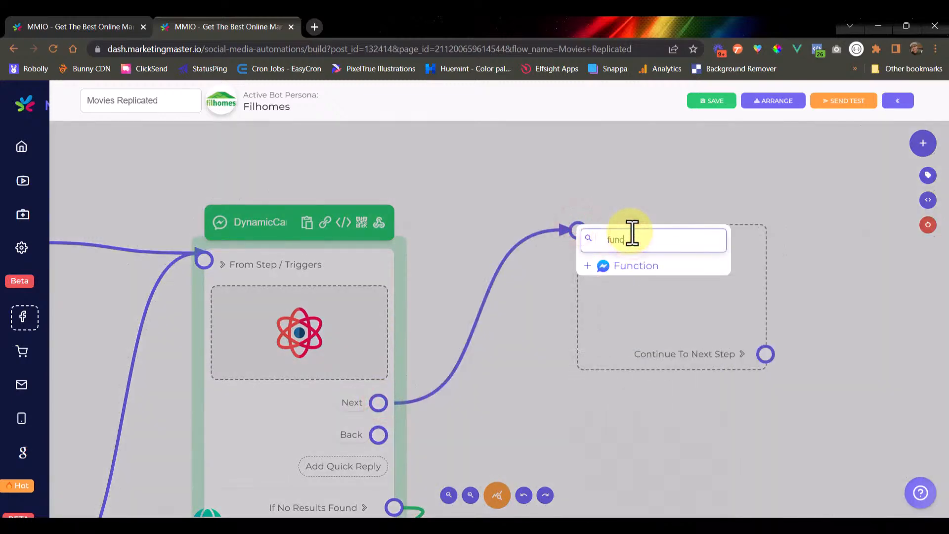
{"action": "left_click", "coordinate": [657, 266]}
{"action": "scroll", "coordinate": [577, 212], "scroll_direction": "down", "scroll_amount": 3}
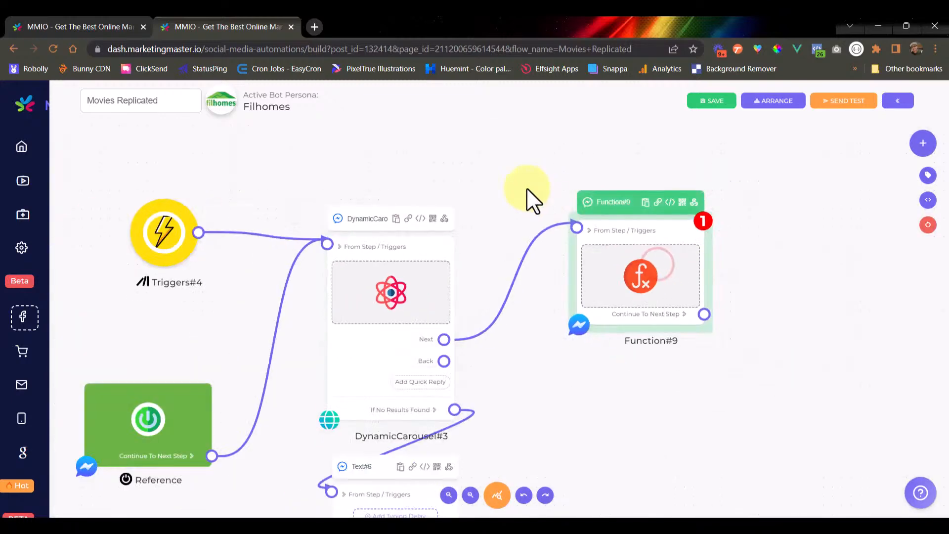
Open the configuration of the Function step connected to Next and clear its sample JavaScript code.
{"action": "left_click_drag", "start_coordinate": [527, 183], "coordinate": [377, 192]}
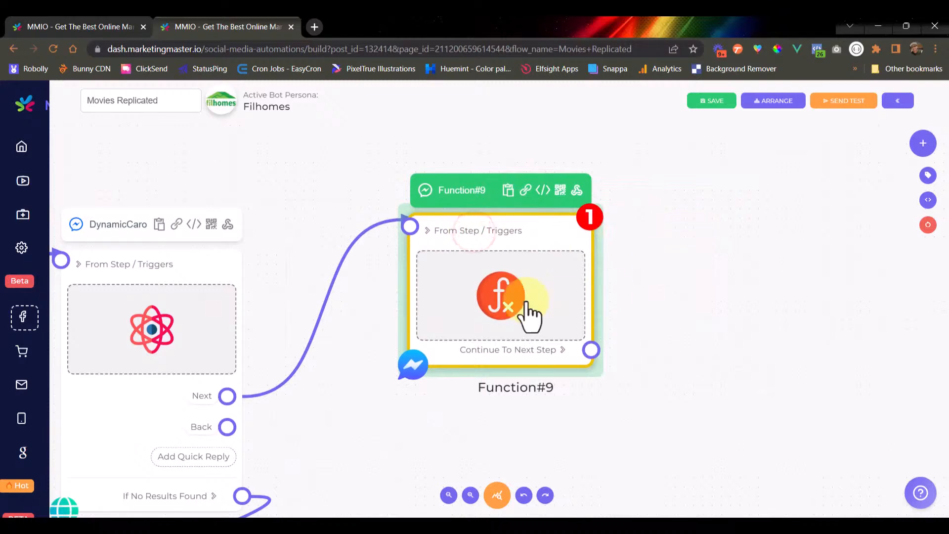
{"action": "scroll", "coordinate": [531, 313], "scroll_direction": "up", "scroll_amount": 2}
{"action": "left_click", "coordinate": [487, 298]}
{"action": "left_click", "coordinate": [393, 286]}
{"action": "key", "text": "ctrl+a"}
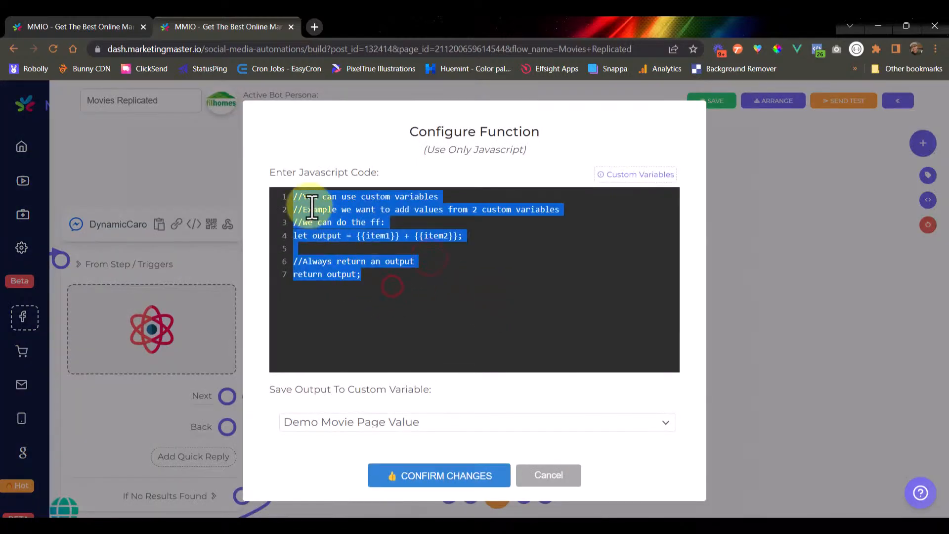
{"action": "left_click_drag", "start_coordinate": [366, 249], "coordinate": [287, 196]}
{"action": "left_click", "coordinate": [367, 278]}
{"action": "key", "text": "BackSpace"}
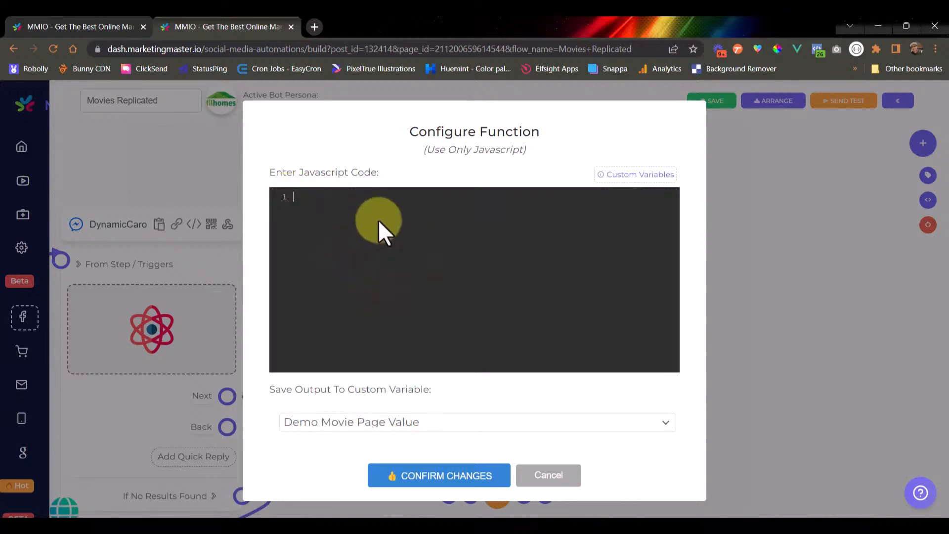
Insert the Demo Movie Page Value custom variable into the code, then cut its placeholder for reuse.
{"action": "left_click", "coordinate": [640, 175]}
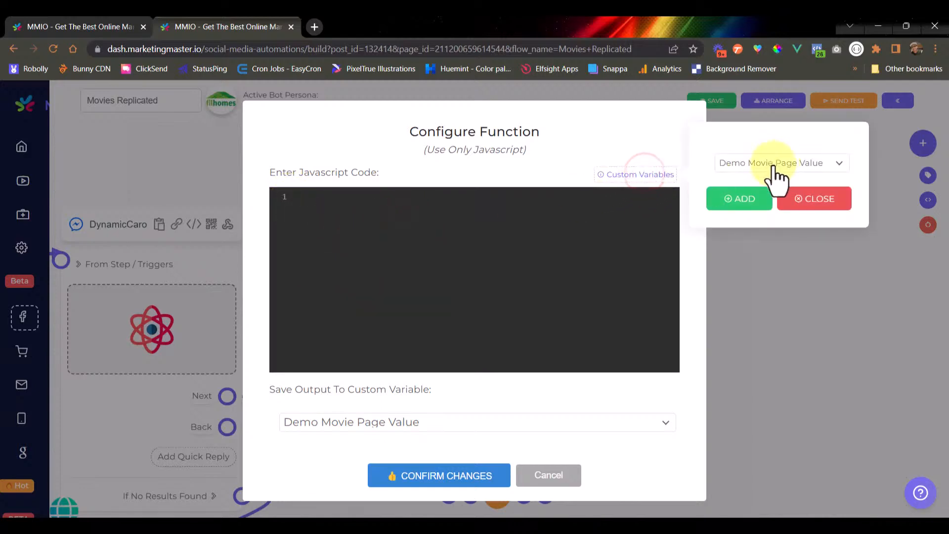
{"action": "left_click", "coordinate": [745, 197]}
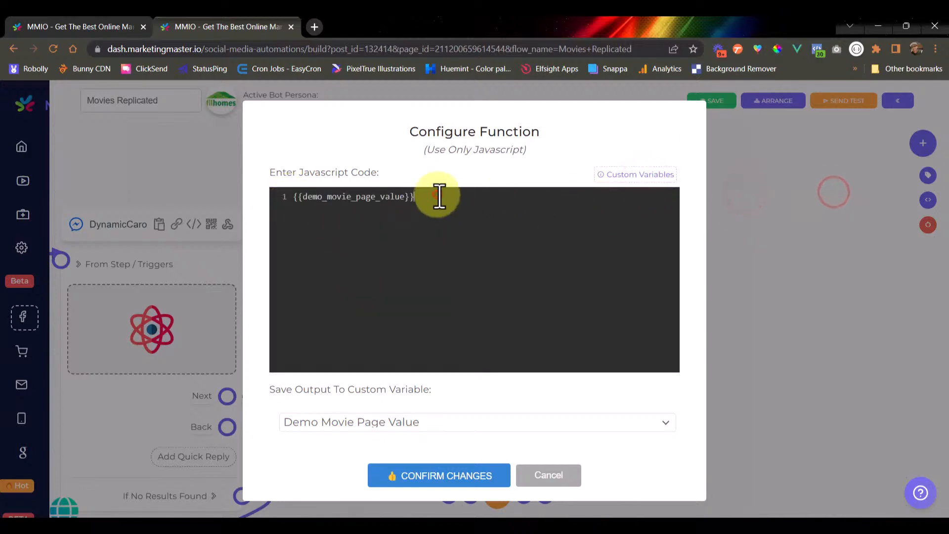
{"action": "left_click_drag", "start_coordinate": [438, 197], "coordinate": [287, 194]}
{"action": "key", "text": "ctrl+c"}
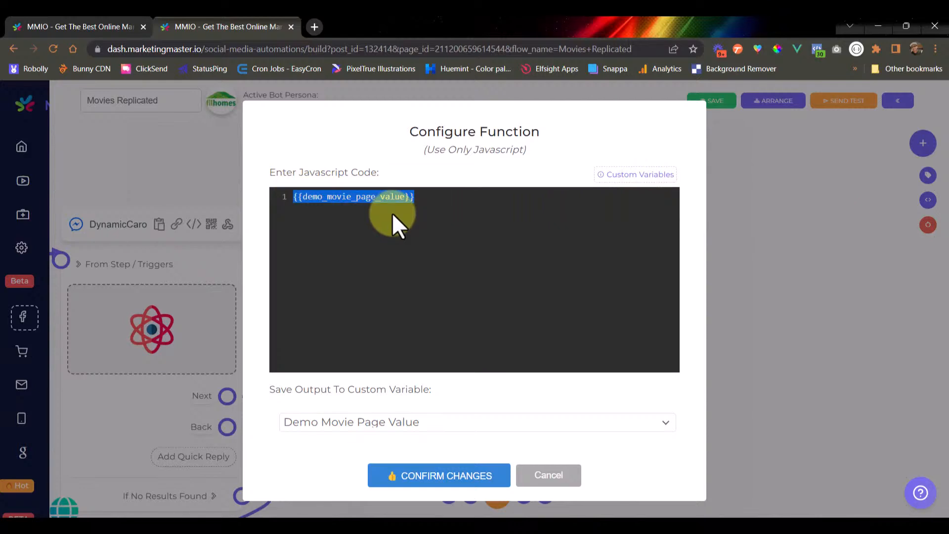
{"action": "key", "text": "BackSpace"}
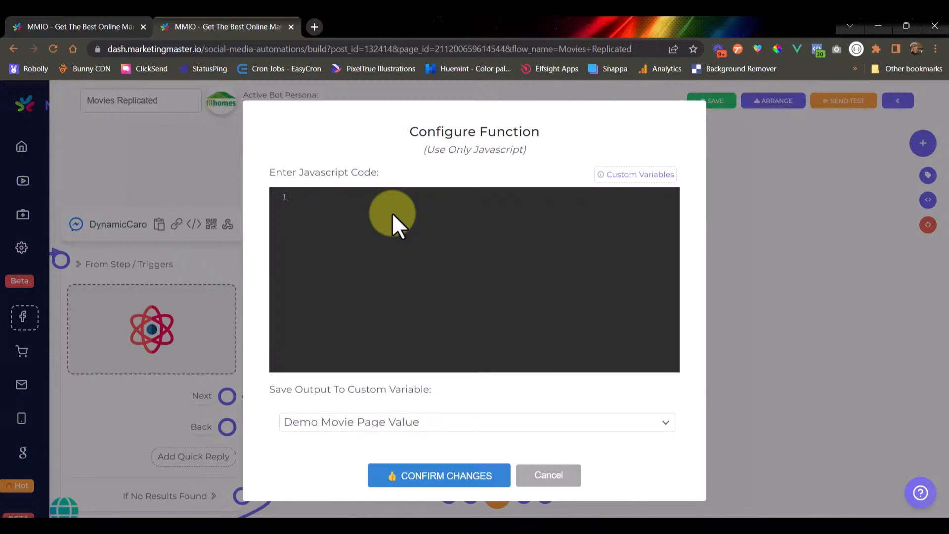
Write the code line "let page = Number({{demo_movie_page_value}}) + 1" using the copied placeholder.
{"action": "type", "text": "let page = Number()"}
{"action": "key", "text": "Left"}
{"action": "key", "text": "ctrl+v"}
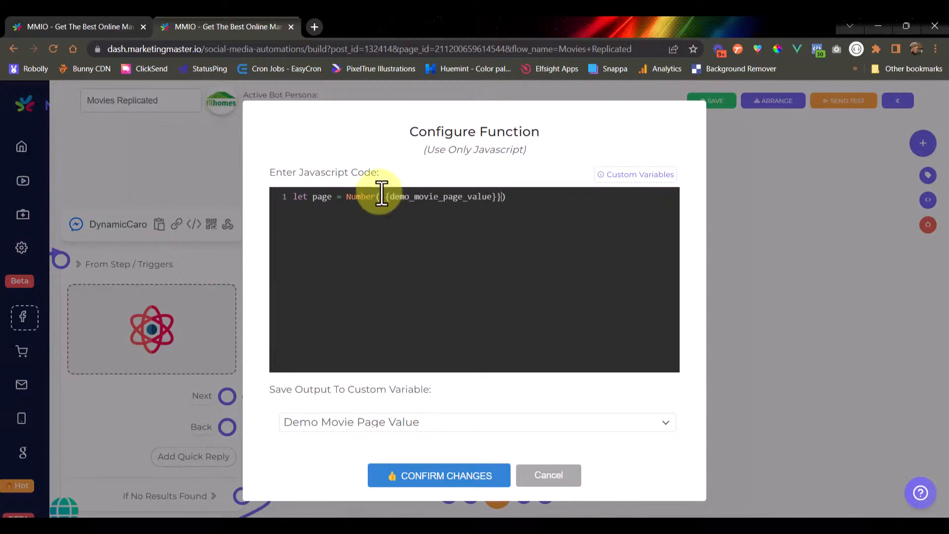
{"action": "left_click_drag", "start_coordinate": [381, 196], "coordinate": [501, 196]}
{"action": "left_click", "coordinate": [526, 198]}
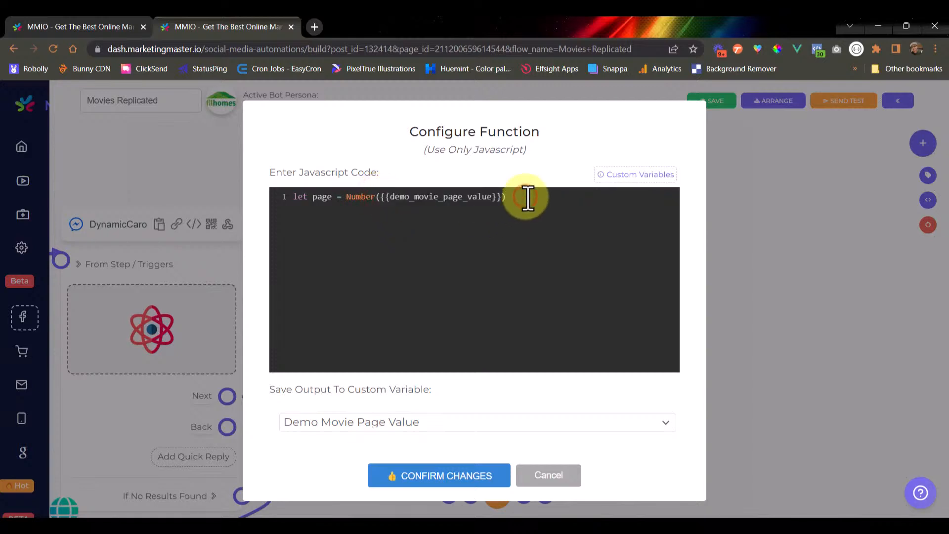
{"action": "type", "text": "+ 1"}
Add a second code line reading "return page;".
{"action": "double_click", "coordinate": [325, 197]}
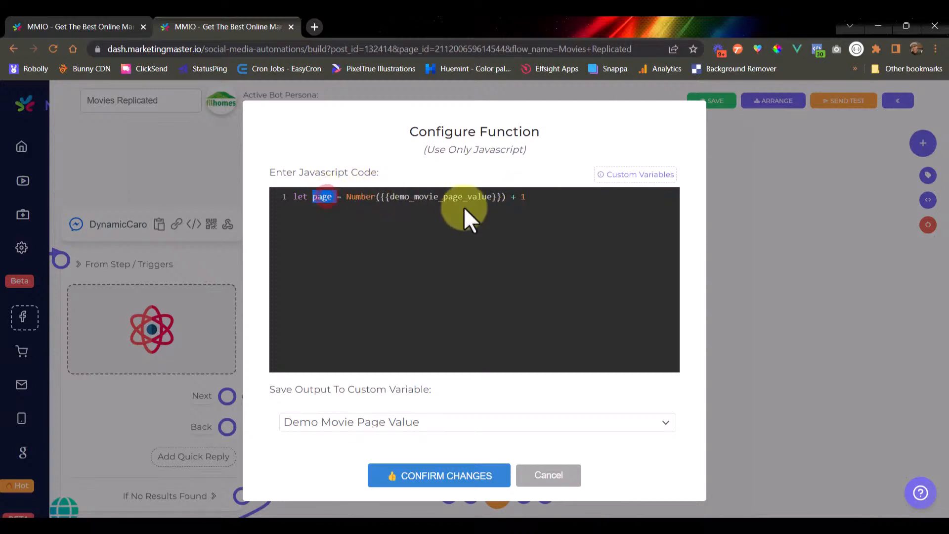
{"action": "left_click", "coordinate": [540, 202]}
{"action": "key", "text": "Return"}
{"action": "type", "text": "re"}
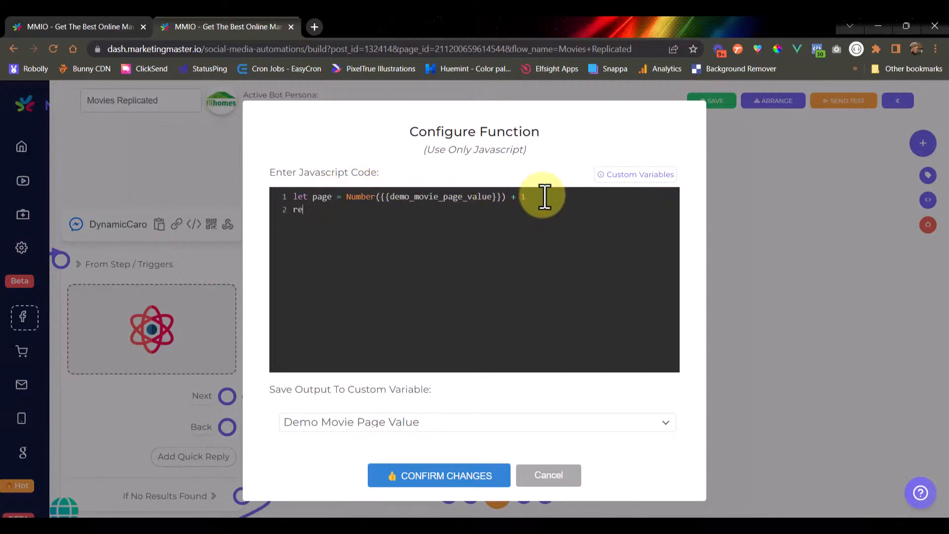
{"action": "type", "text": "turn page ;"}
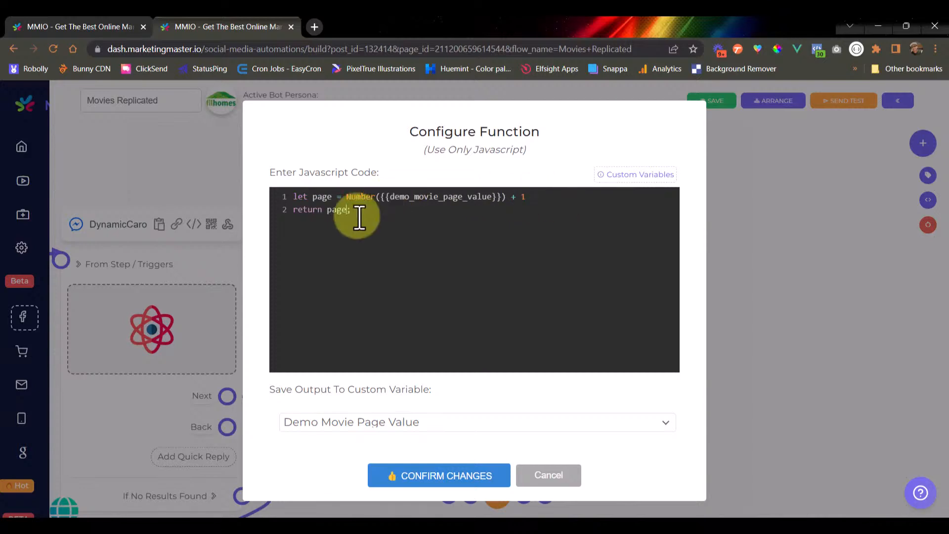
Review the page increment code, its returned value and the custom variable that stores the output.
{"action": "double_click", "coordinate": [338, 209]}
{"action": "left_click", "coordinate": [372, 210]}
{"action": "double_click", "coordinate": [406, 198]}
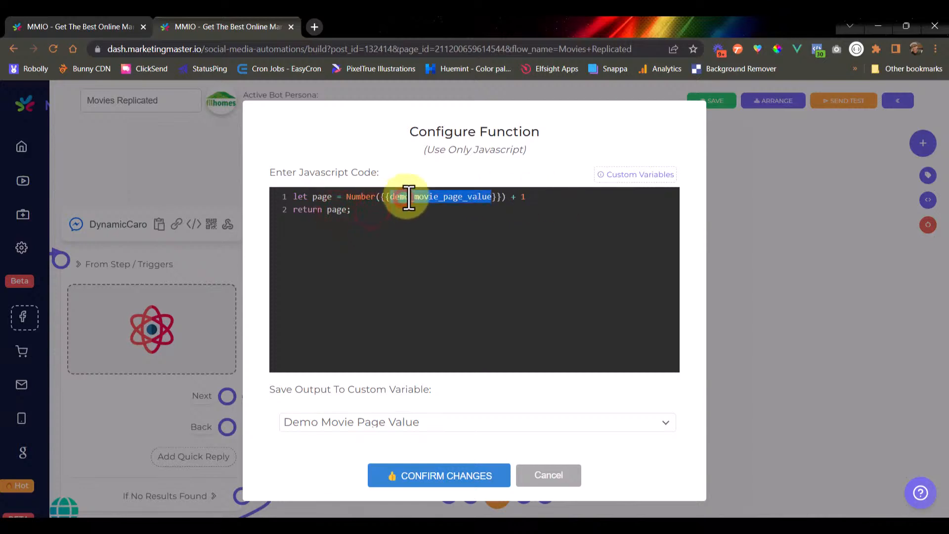
{"action": "left_click", "coordinate": [399, 212]}
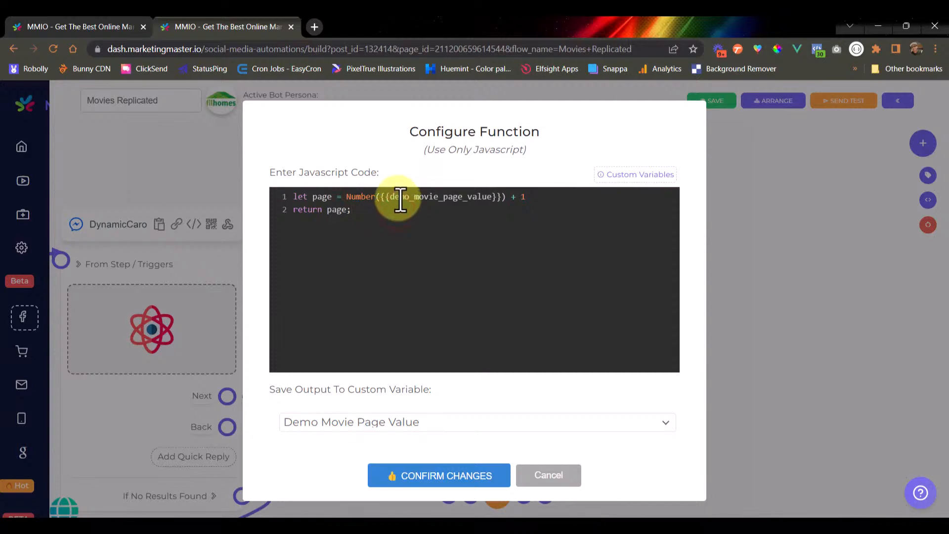
{"action": "left_click_drag", "start_coordinate": [390, 197], "coordinate": [492, 203]}
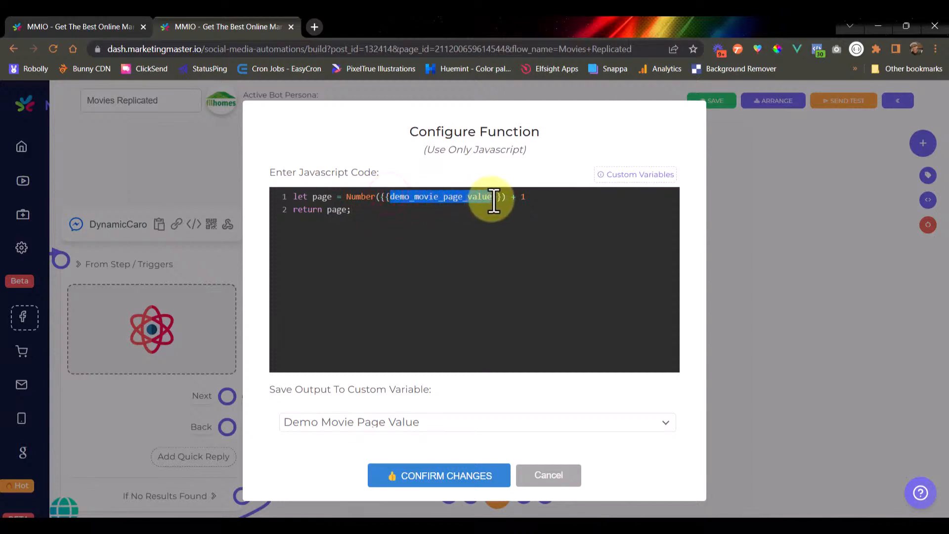
{"action": "double_click", "coordinate": [522, 197]}
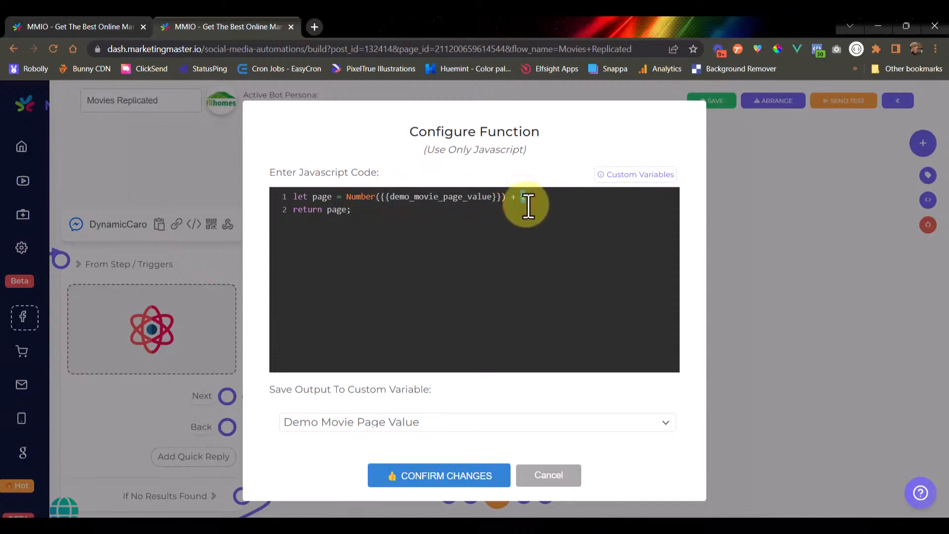
{"action": "left_click", "coordinate": [391, 208]}
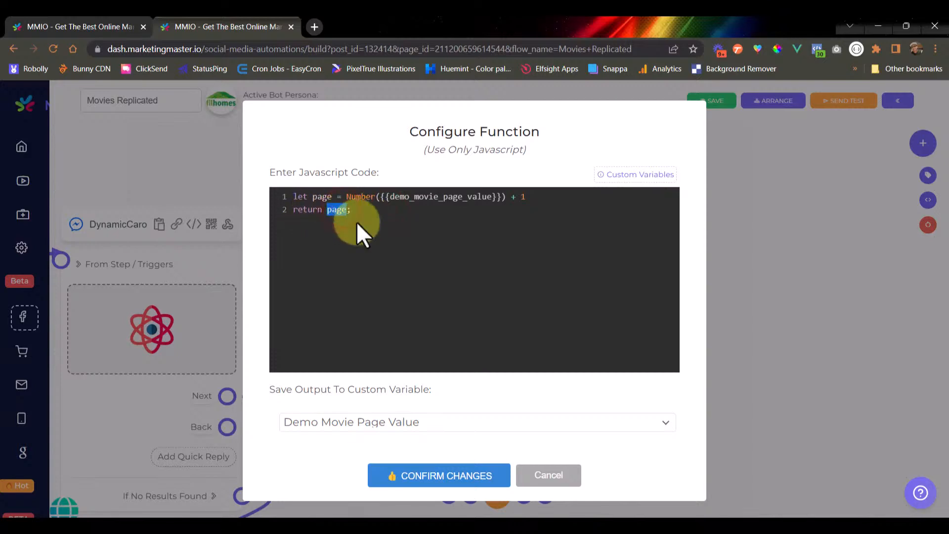
{"action": "left_click_drag", "start_coordinate": [435, 388], "coordinate": [263, 389]}
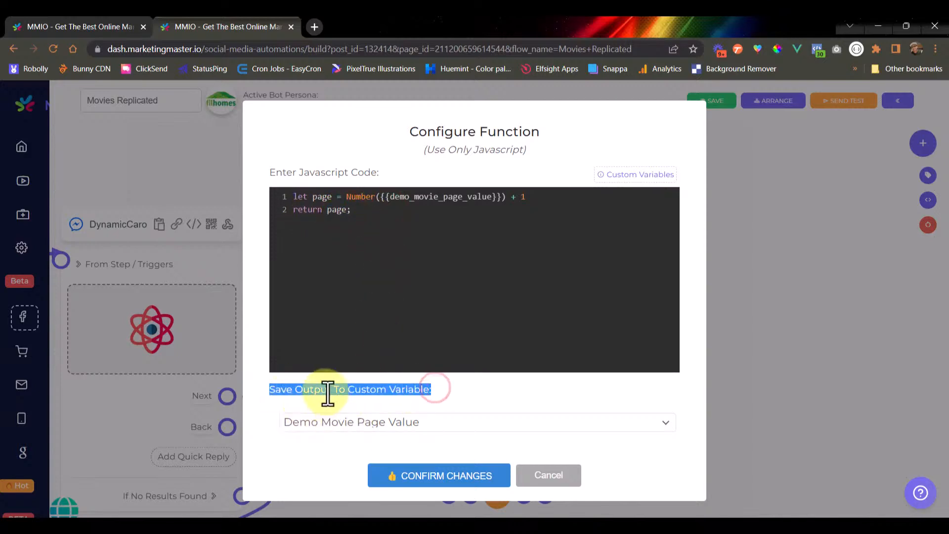
{"action": "left_click", "coordinate": [298, 390]}
{"action": "left_click", "coordinate": [341, 424]}
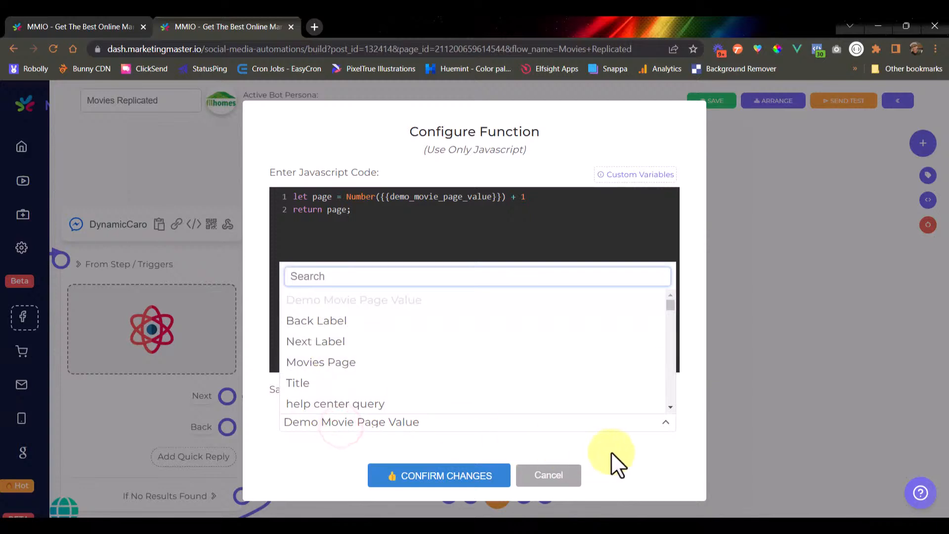
{"action": "left_click", "coordinate": [667, 459]}
{"action": "double_click", "coordinate": [441, 196]}
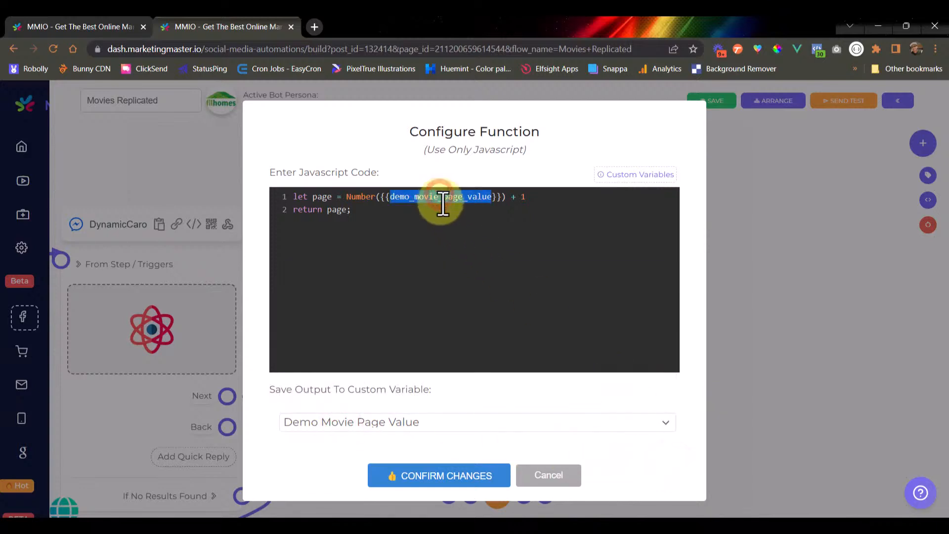
{"action": "left_click", "coordinate": [418, 210]}
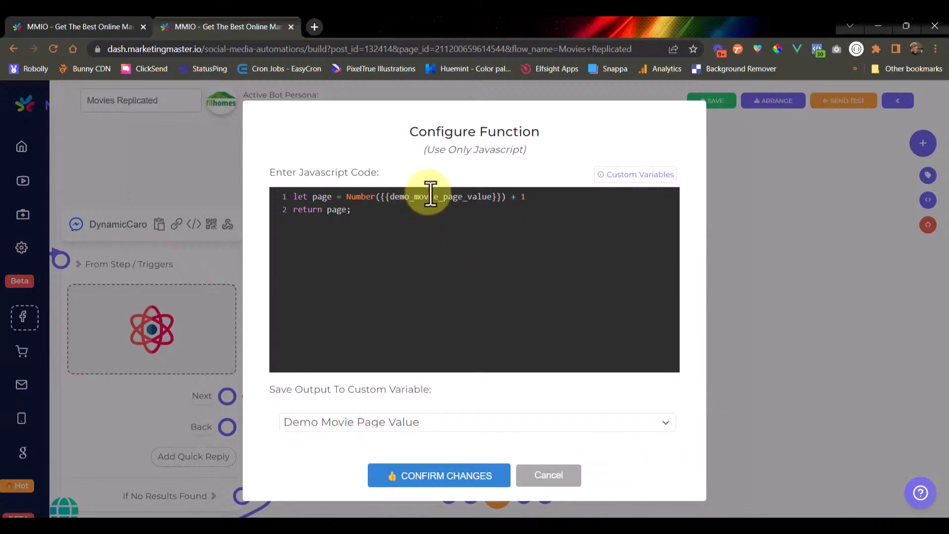
{"action": "double_click", "coordinate": [431, 195]}
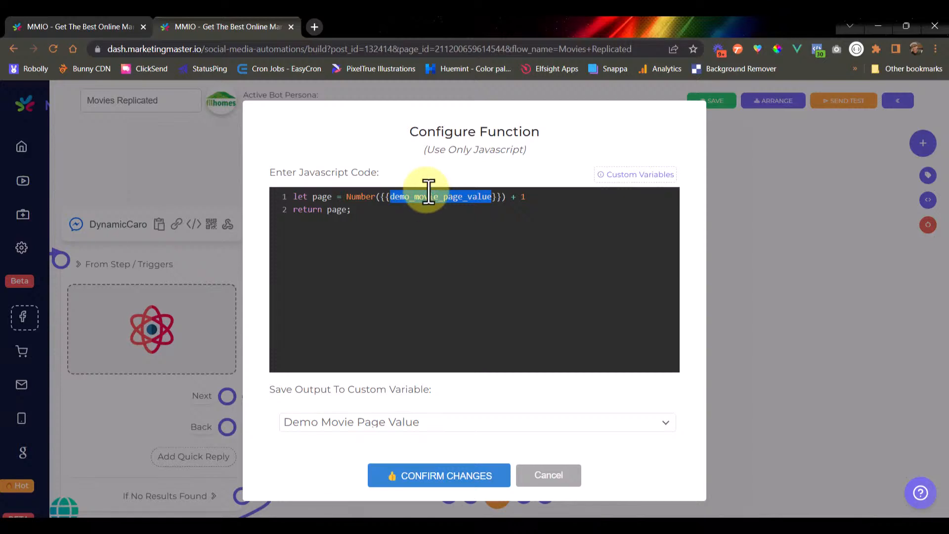
{"action": "left_click", "coordinate": [524, 198]}
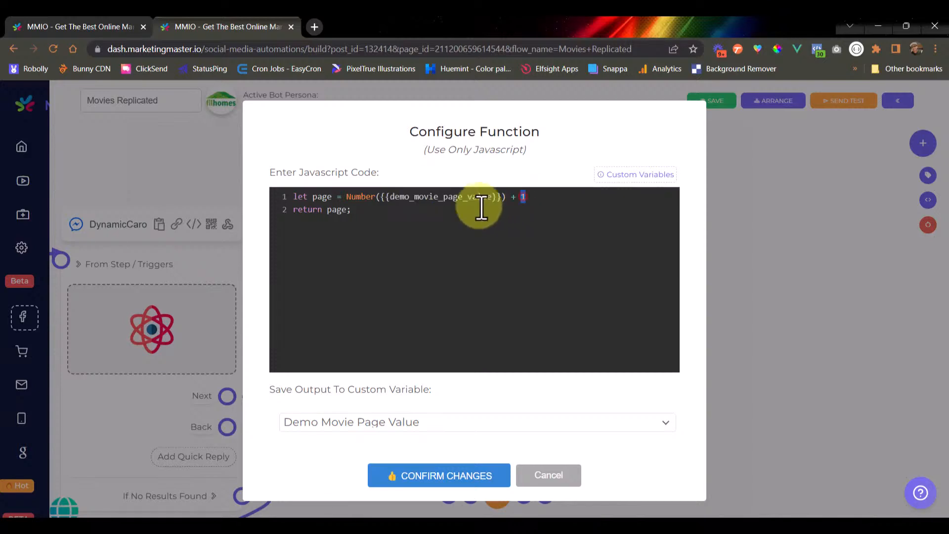
{"action": "double_click", "coordinate": [320, 197]}
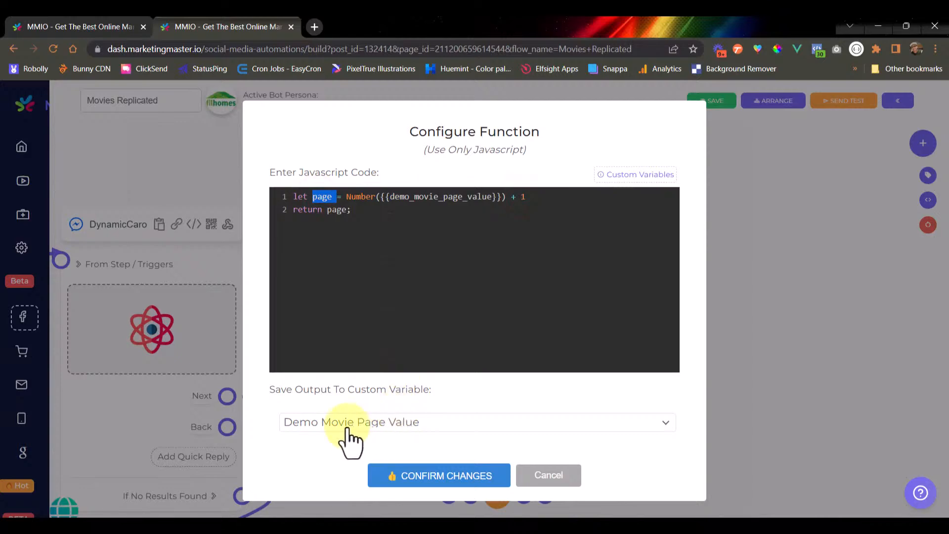
Confirm the Function configuration with its output saved to Demo Movie Page Value.
{"action": "left_click", "coordinate": [430, 476]}
{"action": "scroll", "coordinate": [346, 410], "scroll_direction": "down", "scroll_amount": 3}
{"action": "scroll", "coordinate": [292, 411], "scroll_direction": "up", "scroll_amount": 5}
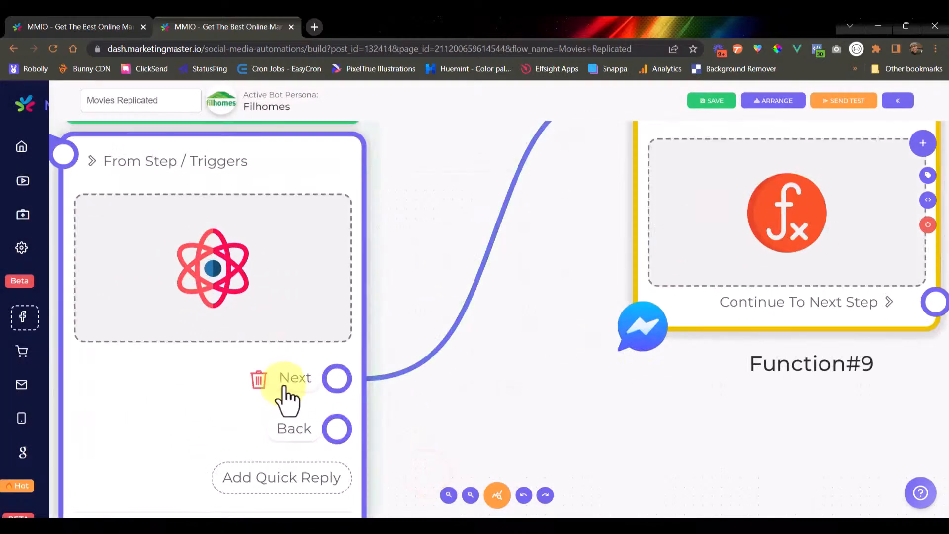
Add another Function step connected to the Back quick reply of the dynamic carousel.
{"action": "scroll", "coordinate": [300, 381], "scroll_direction": "down", "scroll_amount": 5}
{"action": "left_click_drag", "start_coordinate": [444, 299], "coordinate": [477, 234]}
{"action": "left_click_drag", "start_coordinate": [370, 415], "coordinate": [374, 328]}
{"action": "scroll", "coordinate": [301, 295], "scroll_direction": "up", "scroll_amount": 5}
{"action": "left_click", "coordinate": [301, 295]}
{"action": "scroll", "coordinate": [301, 295], "scroll_direction": "down", "scroll_amount": 4}
{"action": "left_click_drag", "start_coordinate": [462, 360], "coordinate": [356, 316]}
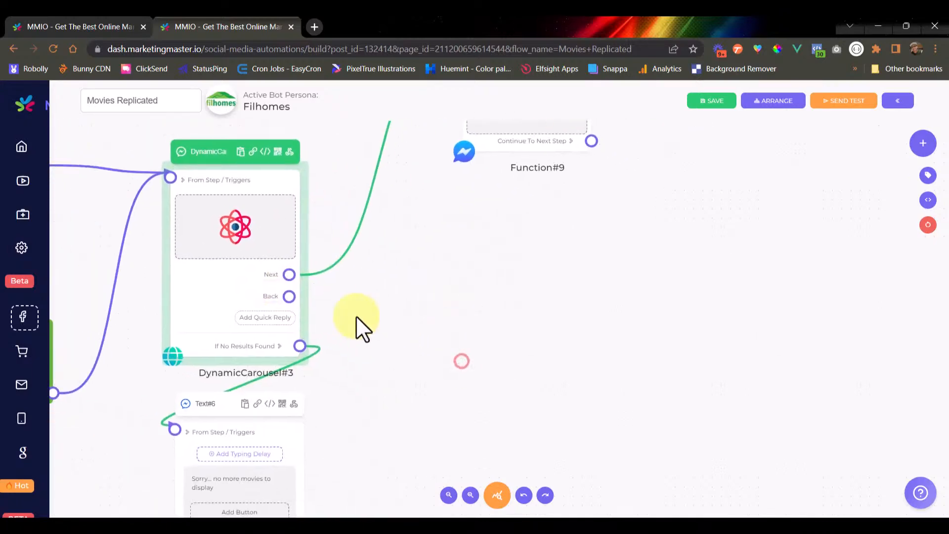
{"action": "left_click_drag", "start_coordinate": [291, 296], "coordinate": [468, 287]}
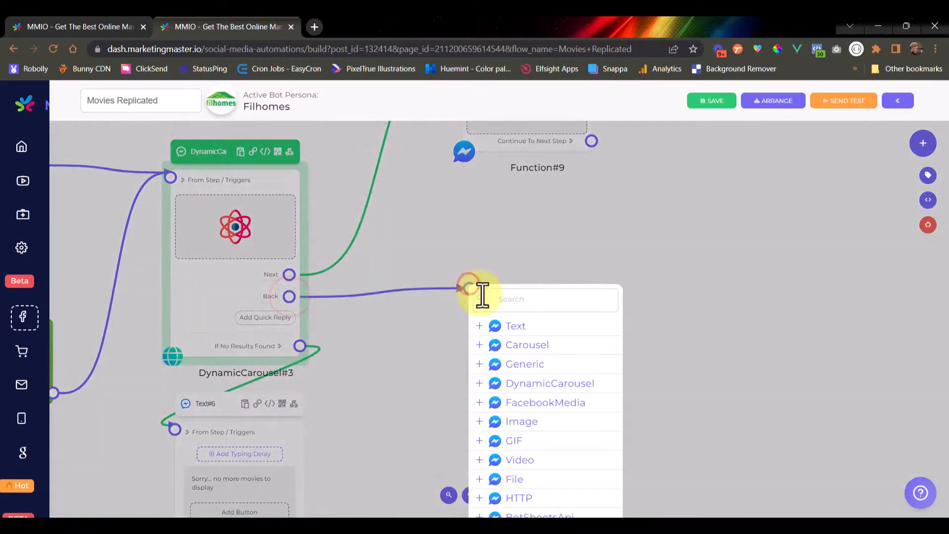
{"action": "left_click", "coordinate": [440, 233]}
{"action": "left_click_drag", "start_coordinate": [292, 297], "coordinate": [509, 247]}
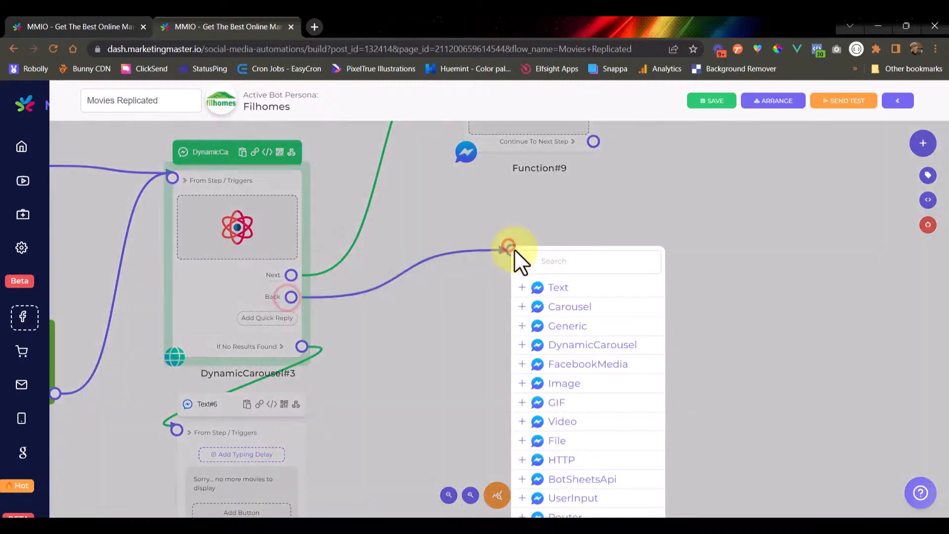
{"action": "left_click", "coordinate": [552, 261]}
{"action": "type", "text": "fun"}
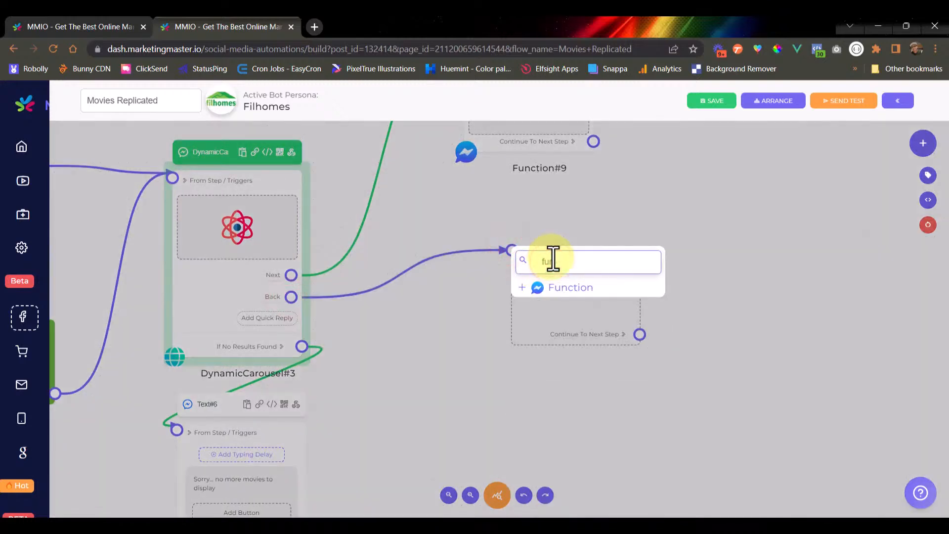
{"action": "left_click", "coordinate": [543, 289]}
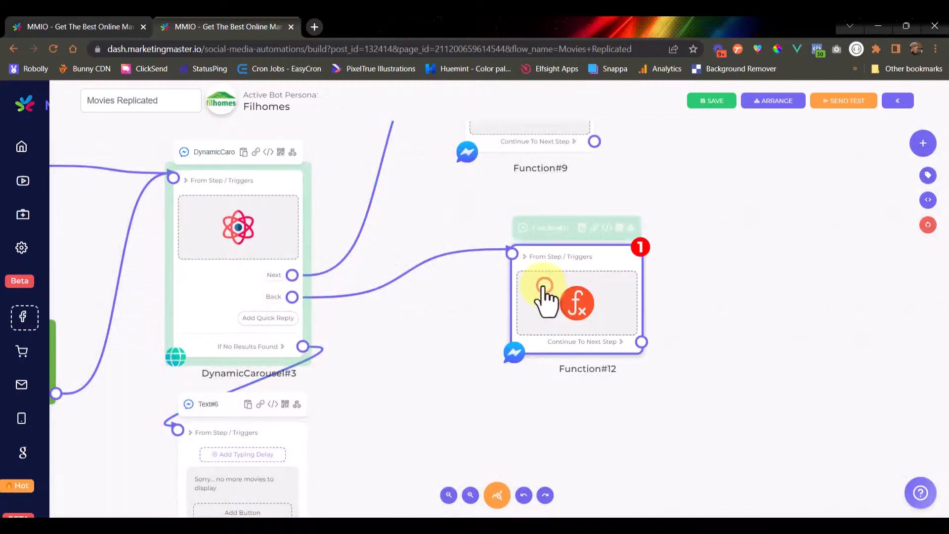
Open the configuration of the Function step connected to Back and clear its sample JavaScript code.
{"action": "left_click", "coordinate": [574, 309]}
{"action": "left_click", "coordinate": [462, 256]}
{"action": "left_click", "coordinate": [409, 270]}
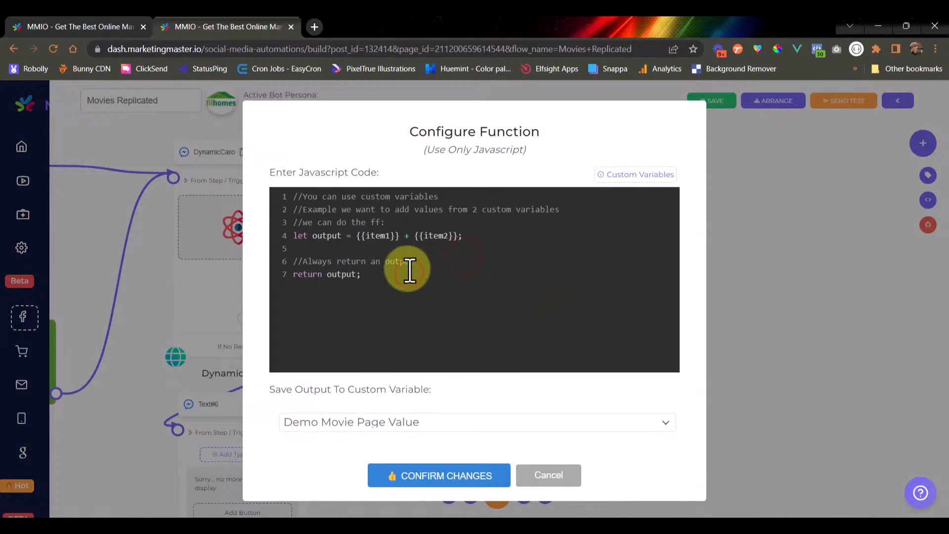
{"action": "key", "text": "ctrl+a"}
{"action": "key", "text": "BackSpace"}
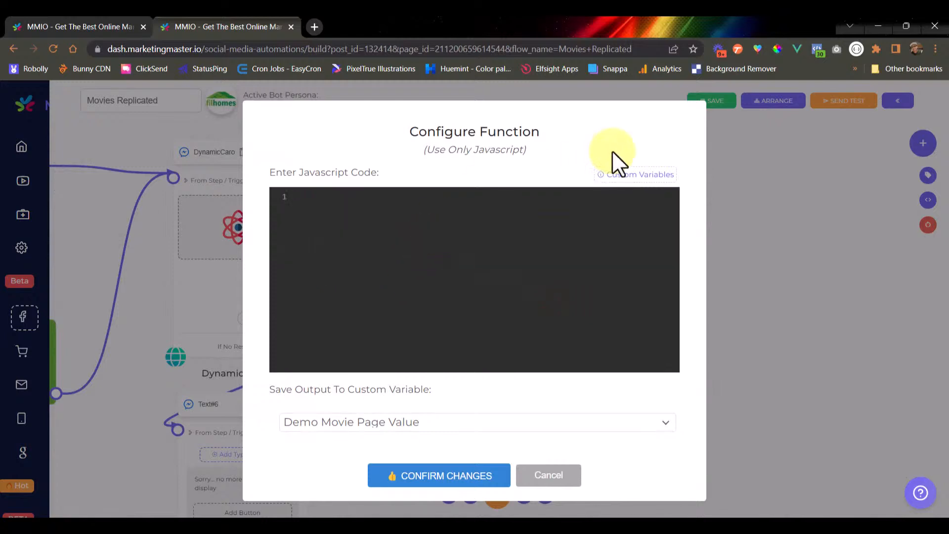
Insert the Demo Movie Page Value custom variable into the Back function's code and close the variable picker.
{"action": "left_click", "coordinate": [629, 175]}
{"action": "left_click", "coordinate": [744, 200]}
{"action": "left_click", "coordinate": [818, 200]}
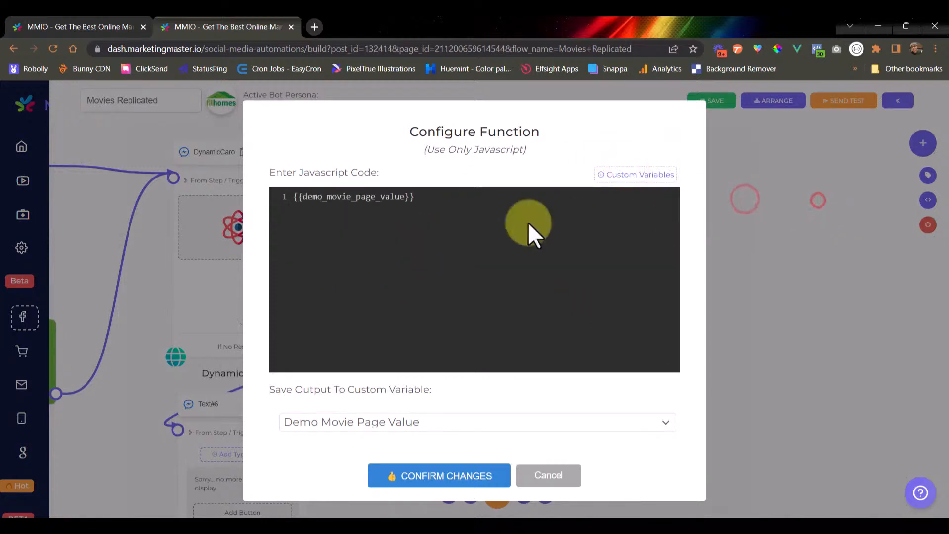
Replace the Back function's code with let page = Number({{demo_movie_page_value}}) - 1;.
{"action": "key", "text": "ctrl+a"}
{"action": "key", "text": "BackSpace"}
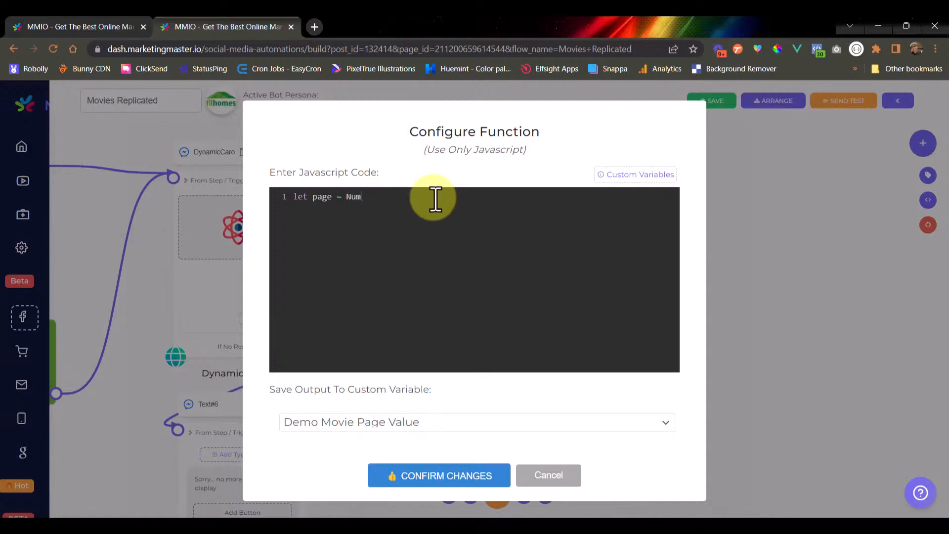
{"action": "type", "text": "let page = Numner()"}
{"action": "type", "text": "{{demo_movie_page_value}}"}
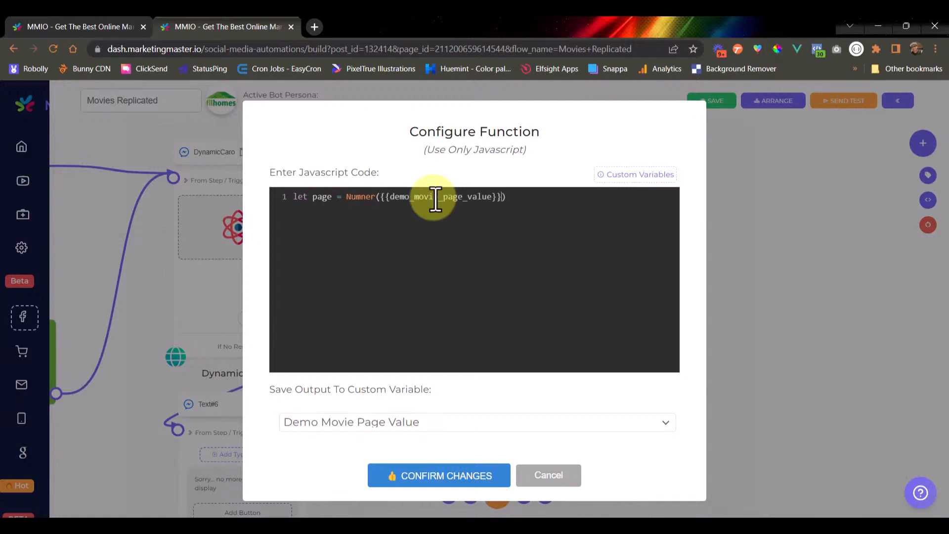
{"action": "left_click", "coordinate": [360, 197]}
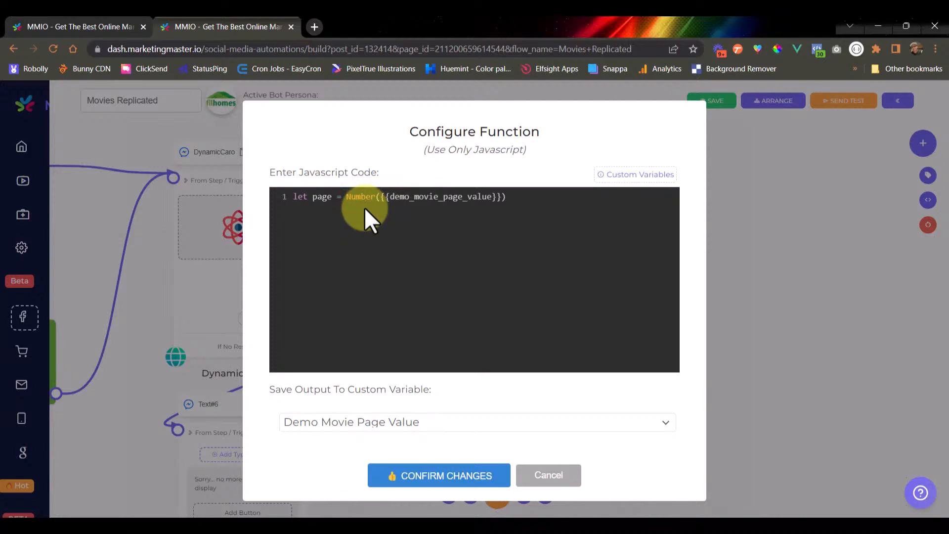
{"action": "left_click", "coordinate": [541, 198]}
{"action": "type", "text": "- 1;"}
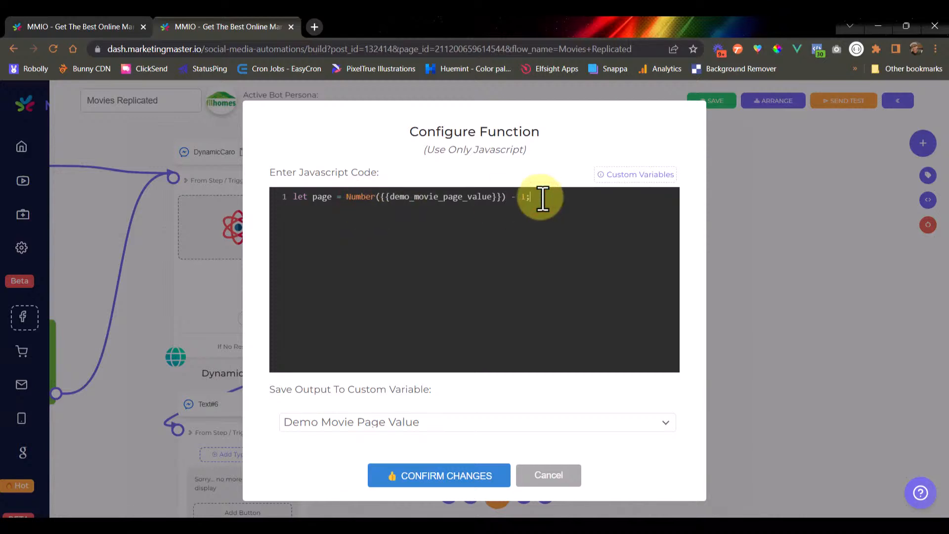
{"action": "left_click_drag", "start_coordinate": [390, 196], "coordinate": [488, 199]}
{"action": "left_click", "coordinate": [534, 201]}
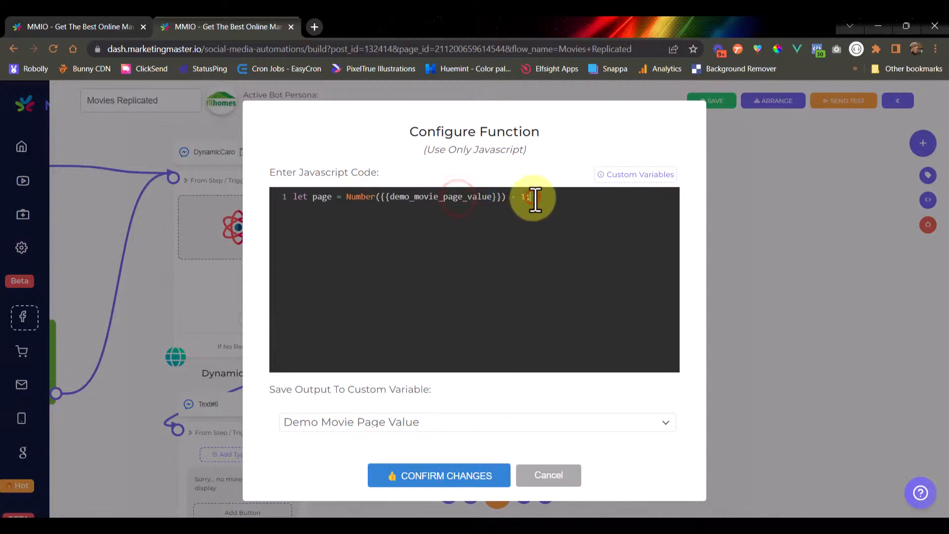
{"action": "double_click", "coordinate": [324, 200]}
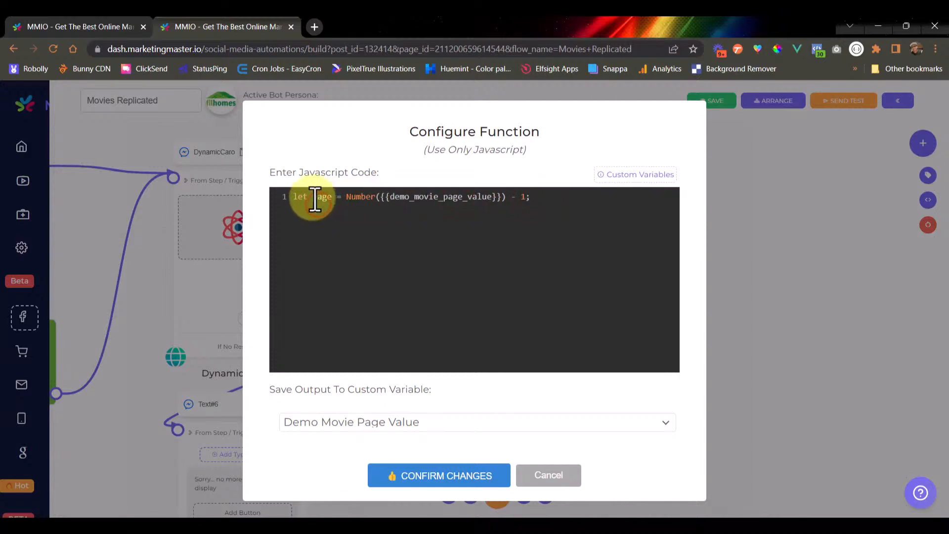
{"action": "double_click", "coordinate": [316, 200]}
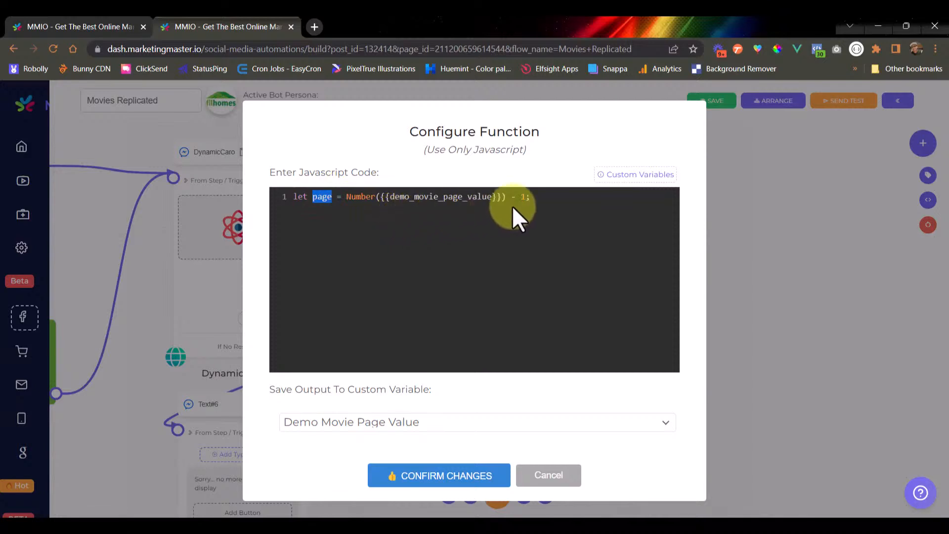
{"action": "left_click", "coordinate": [542, 197]}
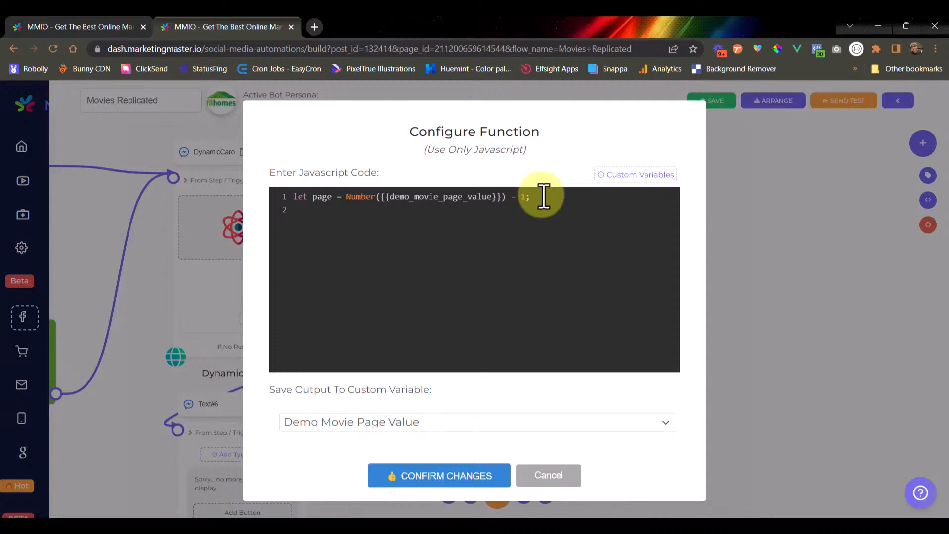
Write an if block that sets page to 1 when page < 1, followed by return page;.
{"action": "type", "text": "page"}
{"action": "key", "text": "Return"}
{"action": "type", "text": "page < 1) {"}
{"action": "left_click", "coordinate": [409, 223]}
{"action": "key", "text": "Return"}
{"action": "key", "text": "Tab"}
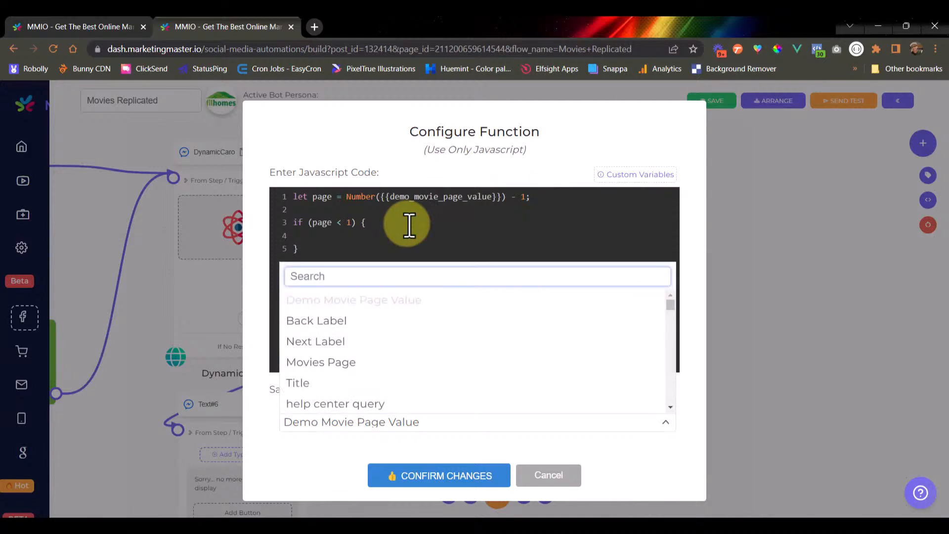
{"action": "left_click", "coordinate": [401, 230]}
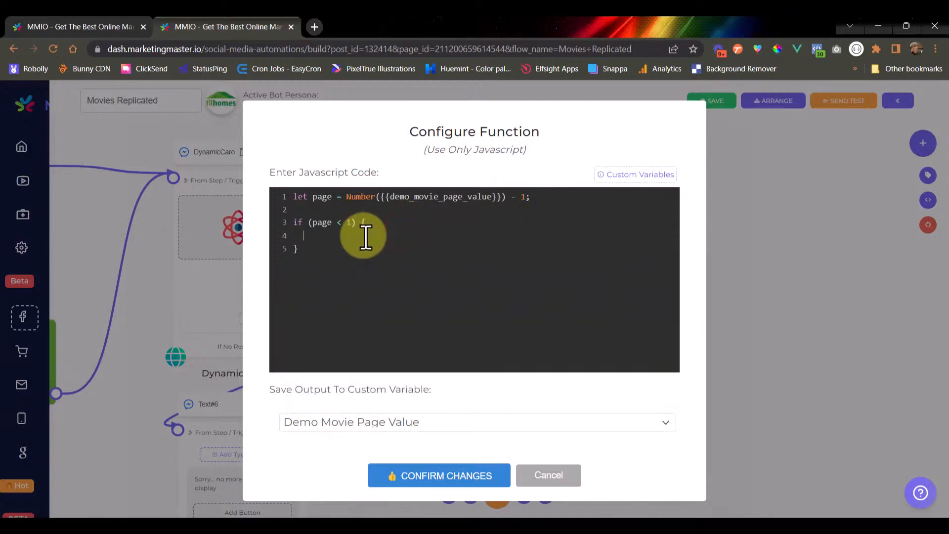
{"action": "type", "text": "page = 1;"}
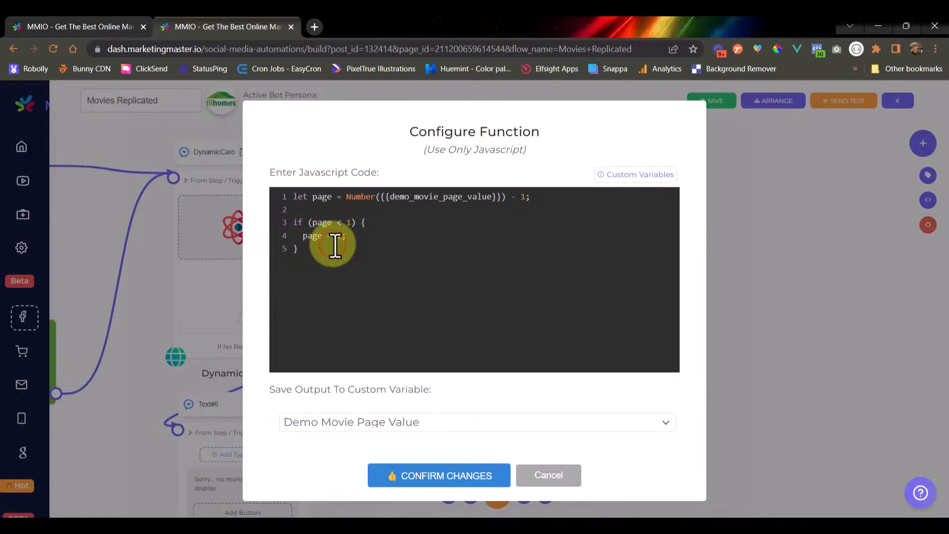
{"action": "key", "text": "Down"}
{"action": "key", "text": "Return"}
{"action": "key", "text": "Return"}
{"action": "type", "text": "return page;"}
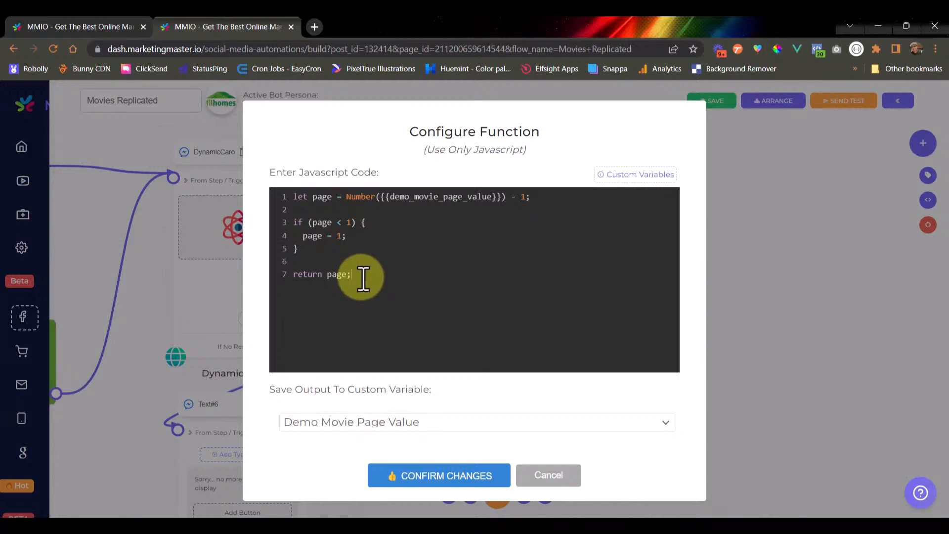
Try the one-line form return page < 1 ? 1 : page; in place of the if block and remove it again.
{"action": "left_click_drag", "start_coordinate": [364, 277], "coordinate": [289, 221]}
{"action": "type", "text": "re"}
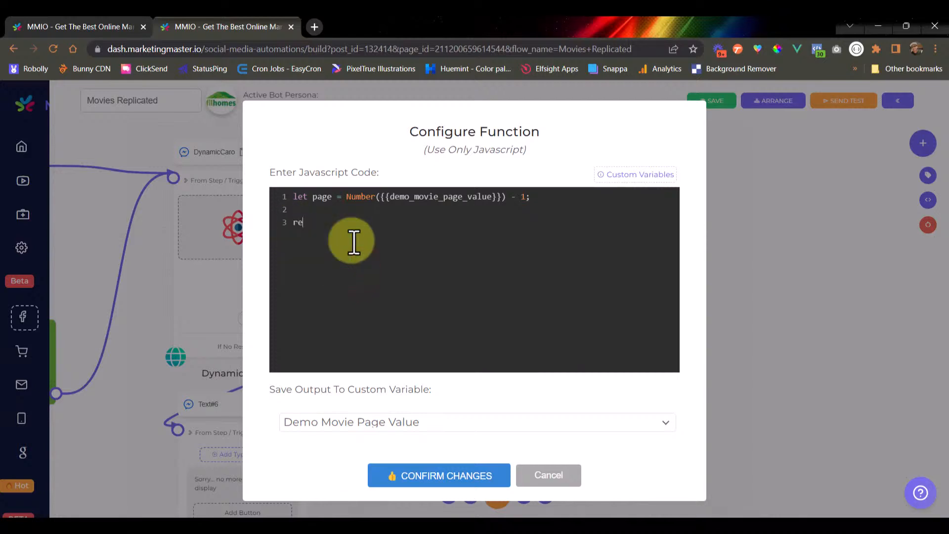
{"action": "type", "text": "turn page"}
{"action": "type", "text": "< 1 ? 1 : page;"}
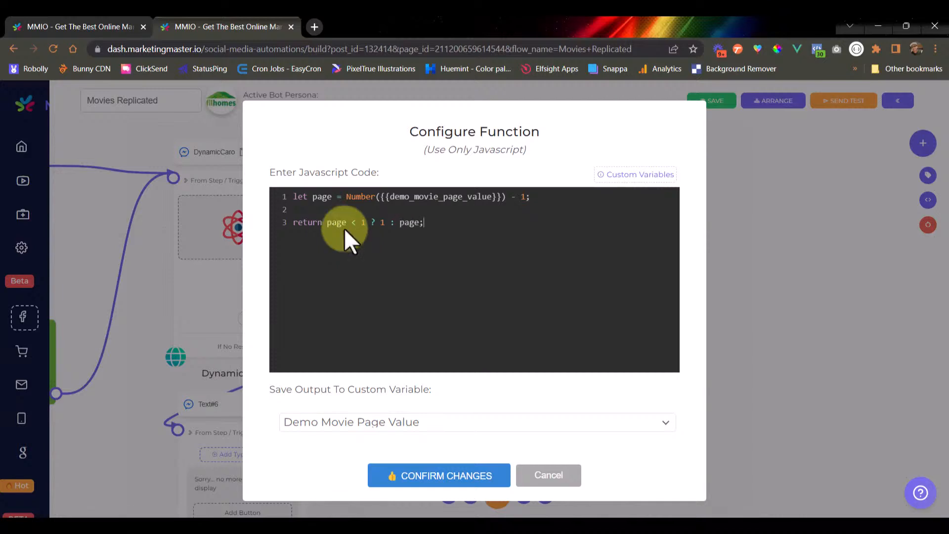
{"action": "left_click", "coordinate": [334, 211]}
{"action": "key", "text": "BackSpace"}
{"action": "left_click_drag", "start_coordinate": [460, 211], "coordinate": [371, 211]}
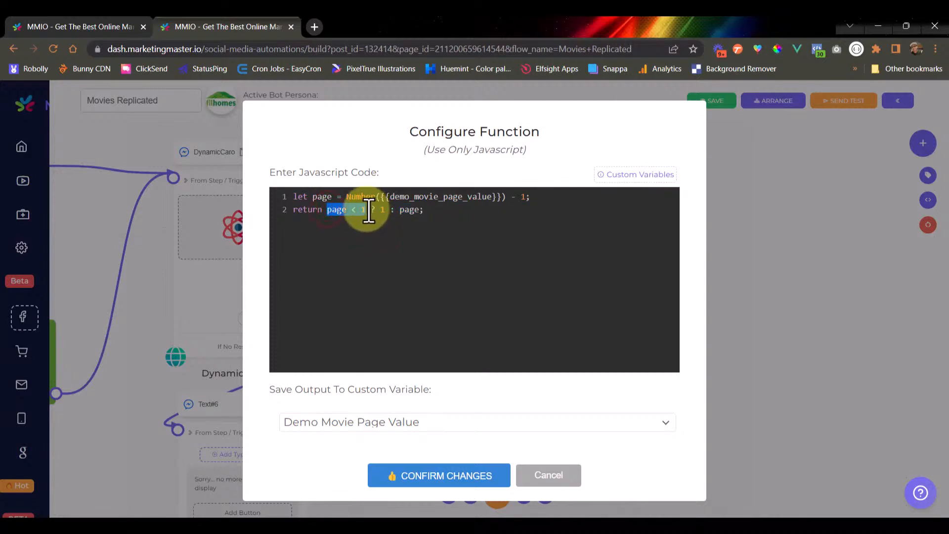
{"action": "left_click", "coordinate": [441, 210]}
{"action": "left_click_drag", "start_coordinate": [444, 211], "coordinate": [370, 211]}
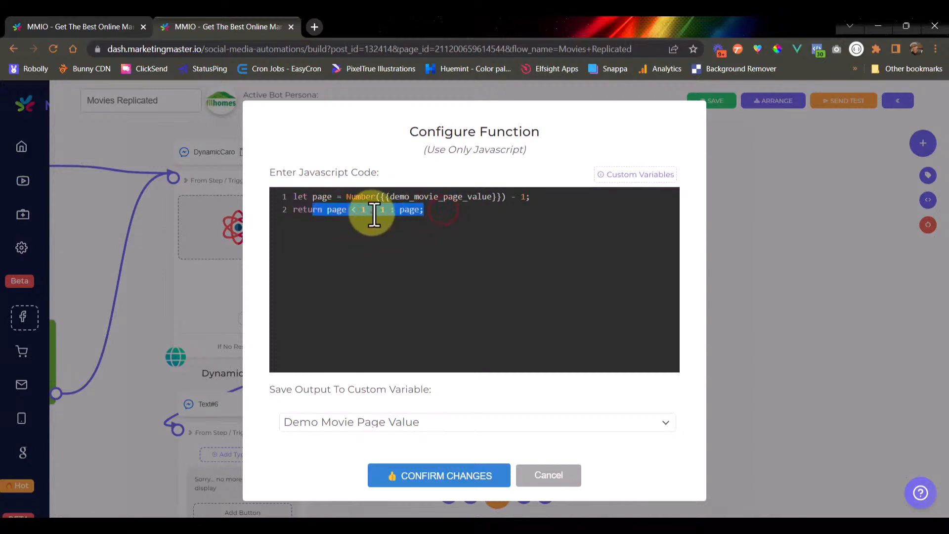
{"action": "left_click", "coordinate": [435, 212]}
{"action": "left_click_drag", "start_coordinate": [435, 211], "coordinate": [288, 213]}
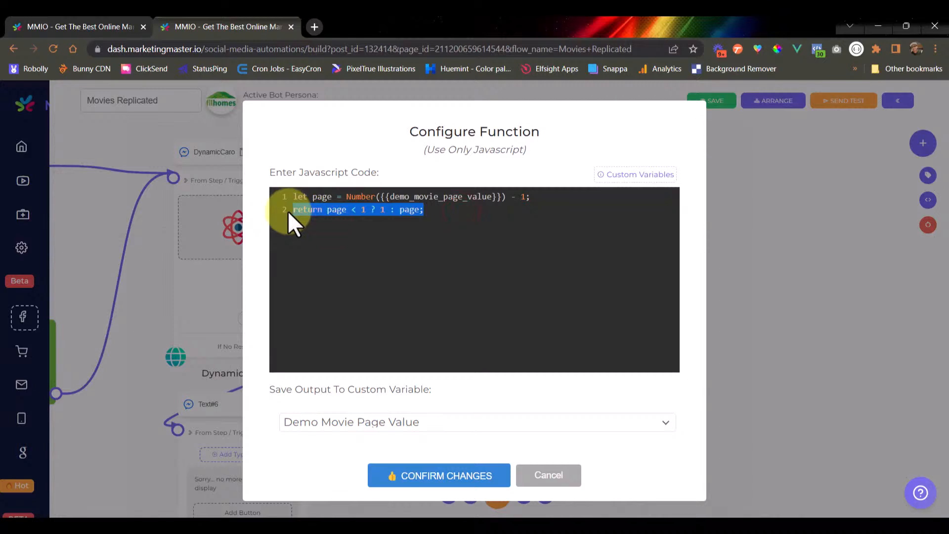
{"action": "key", "text": "BackSpace"}
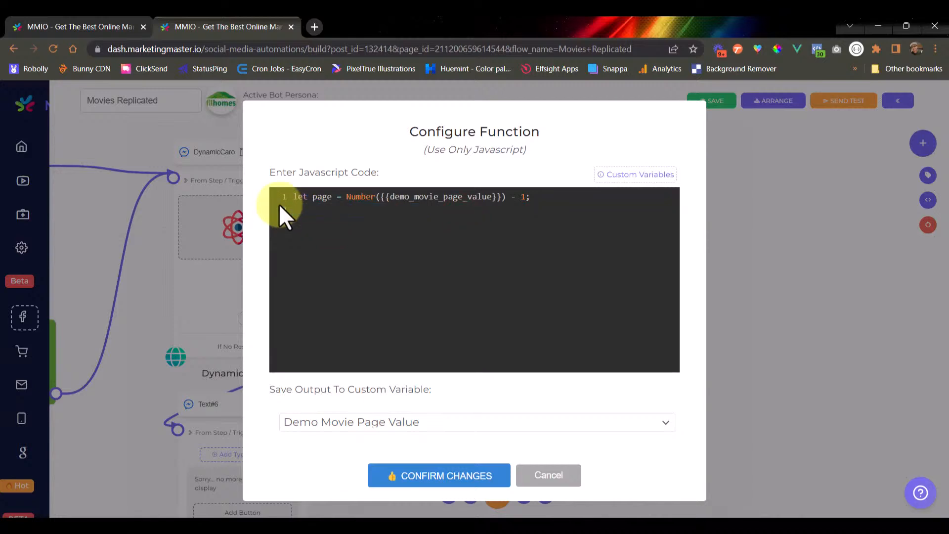
Add if (page < 1) { page = 1; } and return page; below the declaration, and confirm the Back function's configuration.
{"action": "type", "text": "if ()"}
{"action": "type", "text": " {}"}
{"action": "type", "text": "page < 1)"}
{"action": "key", "text": "Right"}
{"action": "key", "text": "Right"}
{"action": "key", "text": "Return"}
{"action": "key", "text": "Return"}
{"action": "type", "text": "page = 1;"}
{"action": "key", "text": "Return"}
{"action": "key", "text": "Return"}
{"action": "type", "text": "return page;"}
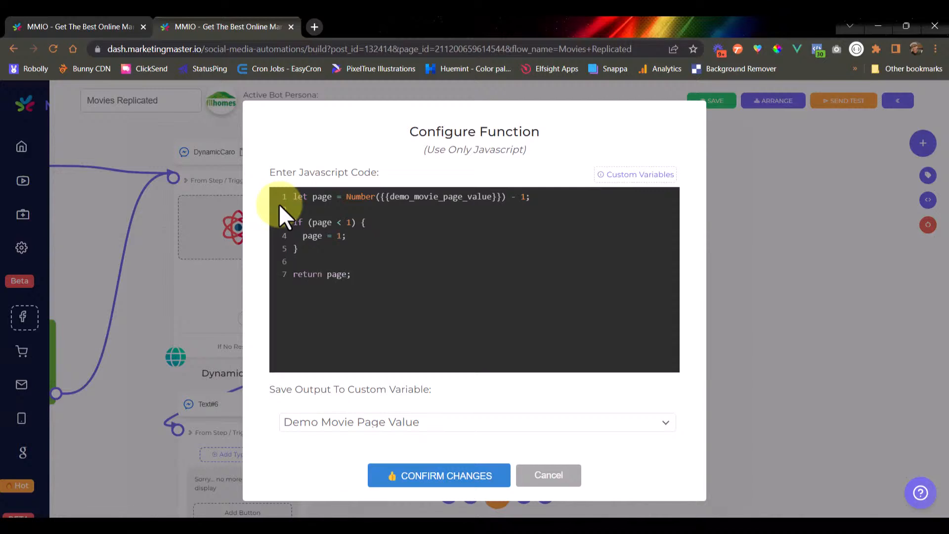
{"action": "left_click", "coordinate": [411, 467]}
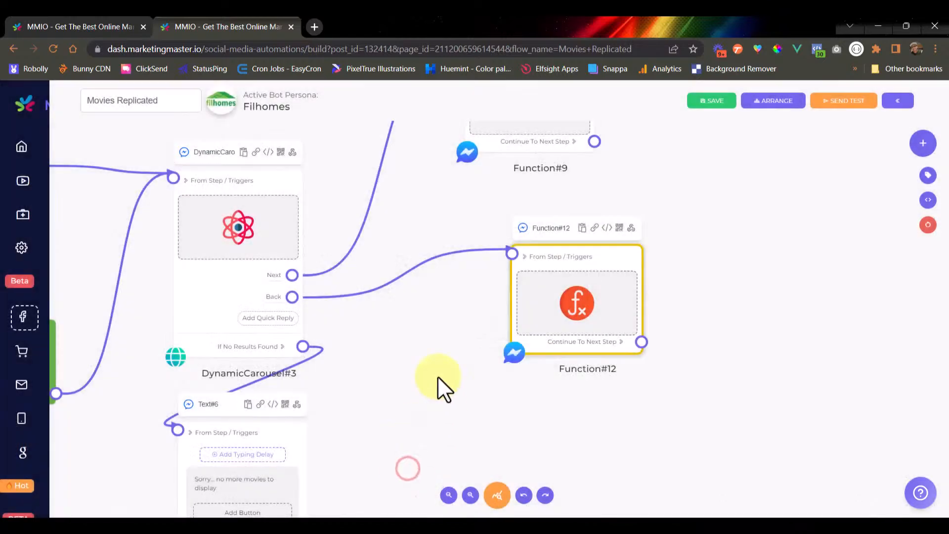
Rearrange the flow by raising the dynamic carousel and aligning the Back function step beneath the Next function step.
{"action": "scroll", "coordinate": [440, 354], "scroll_direction": "down", "scroll_amount": 3}
{"action": "scroll", "coordinate": [444, 321], "scroll_direction": "up", "scroll_amount": 3}
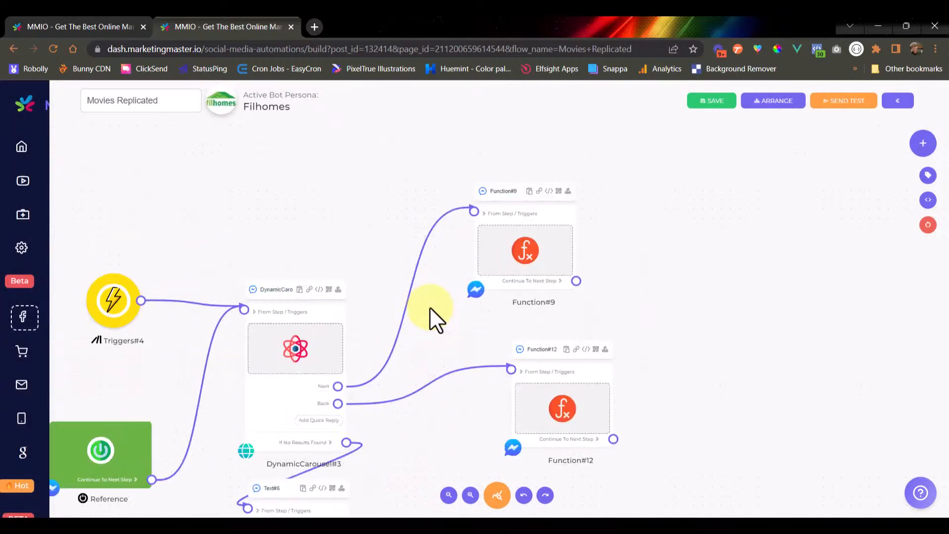
{"action": "scroll", "coordinate": [438, 321], "scroll_direction": "down", "scroll_amount": 2}
{"action": "scroll", "coordinate": [395, 346], "scroll_direction": "up", "scroll_amount": 2}
{"action": "scroll", "coordinate": [383, 357], "scroll_direction": "up", "scroll_amount": 2}
{"action": "scroll", "coordinate": [329, 356], "scroll_direction": "down", "scroll_amount": 3}
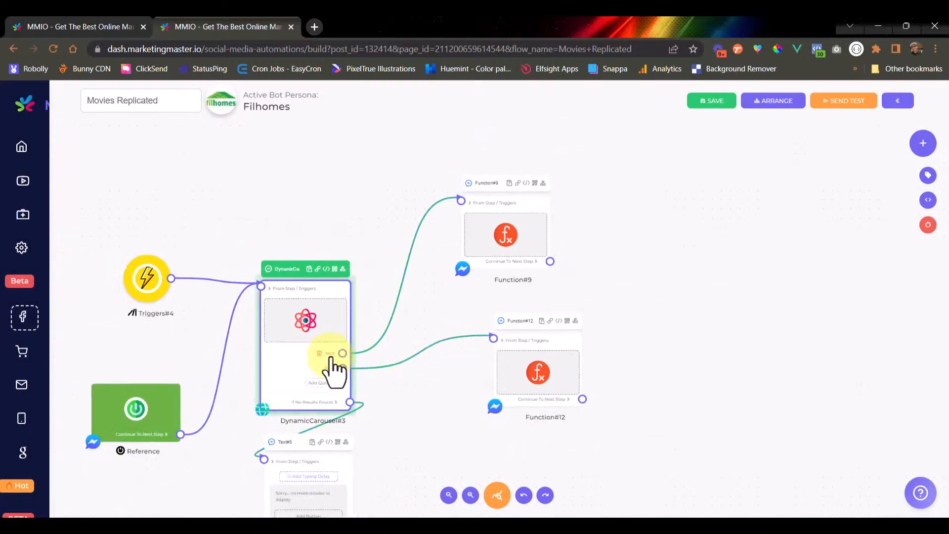
{"action": "left_click_drag", "start_coordinate": [412, 321], "coordinate": [562, 285]}
{"action": "left_click_drag", "start_coordinate": [476, 269], "coordinate": [500, 227]}
{"action": "left_click_drag", "start_coordinate": [576, 250], "coordinate": [560, 278]}
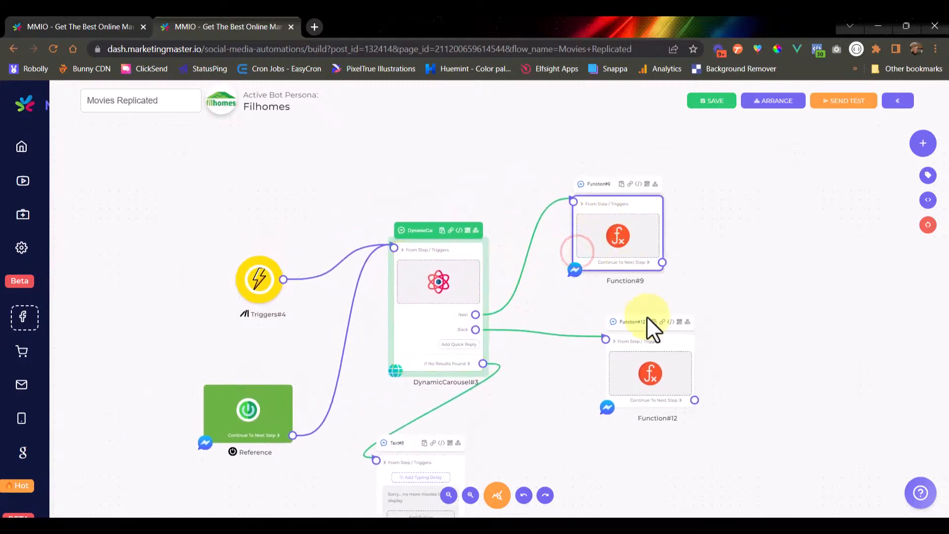
{"action": "left_click_drag", "start_coordinate": [651, 330], "coordinate": [616, 343]}
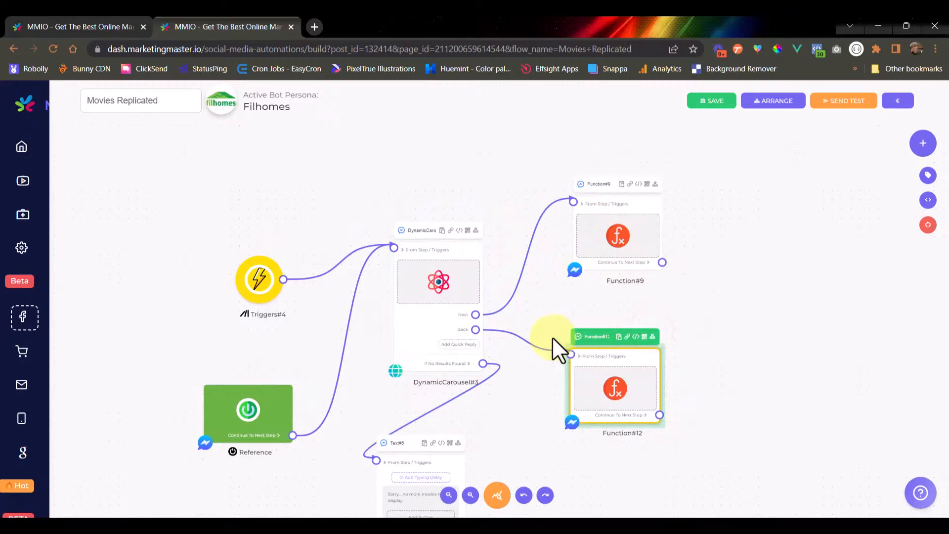
Check the page parameter's value in the dynamic carousel's HTTP request configuration and close it.
{"action": "left_click", "coordinate": [435, 299]}
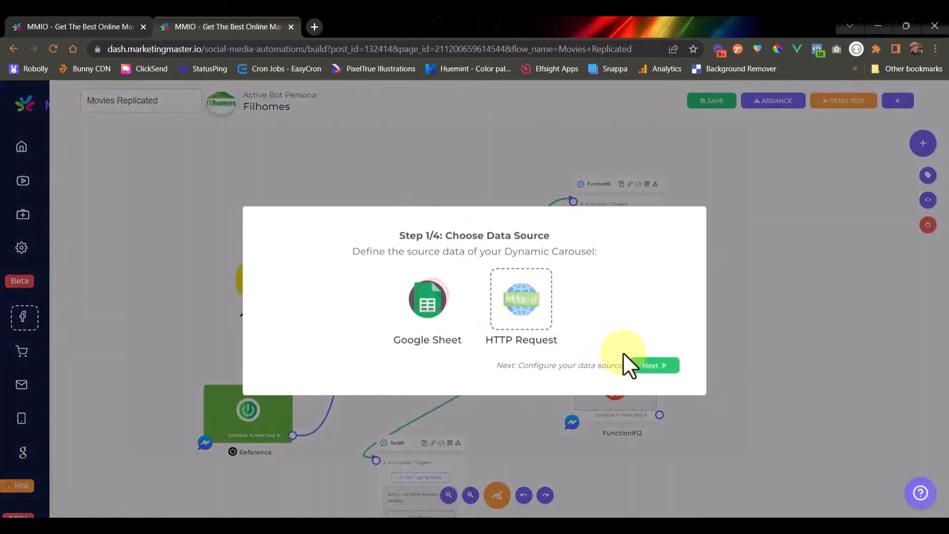
{"action": "left_click", "coordinate": [640, 365]}
{"action": "left_click_drag", "start_coordinate": [551, 344], "coordinate": [279, 339]}
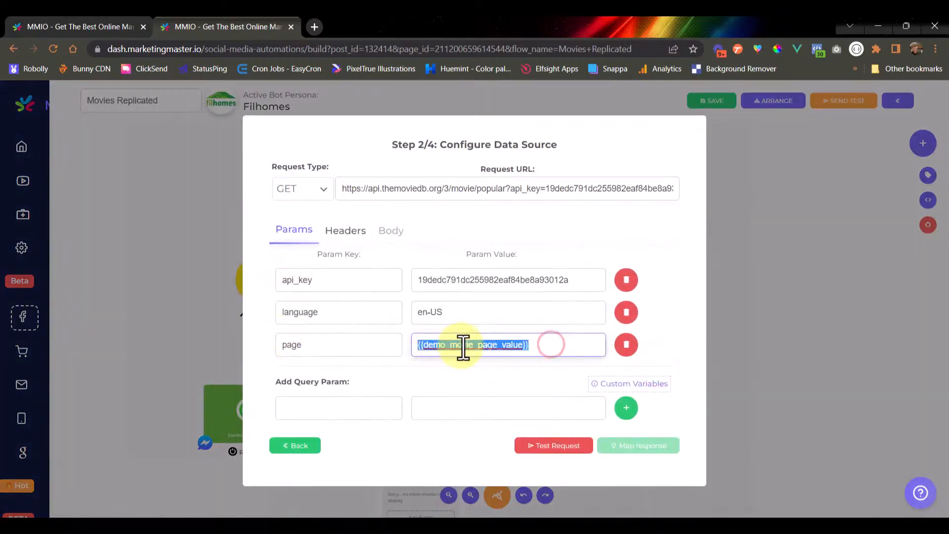
{"action": "left_click", "coordinate": [776, 281]}
Connect the Next function step's output back to the dynamic carousel's input and move that function step higher.
{"action": "left_click", "coordinate": [662, 265]}
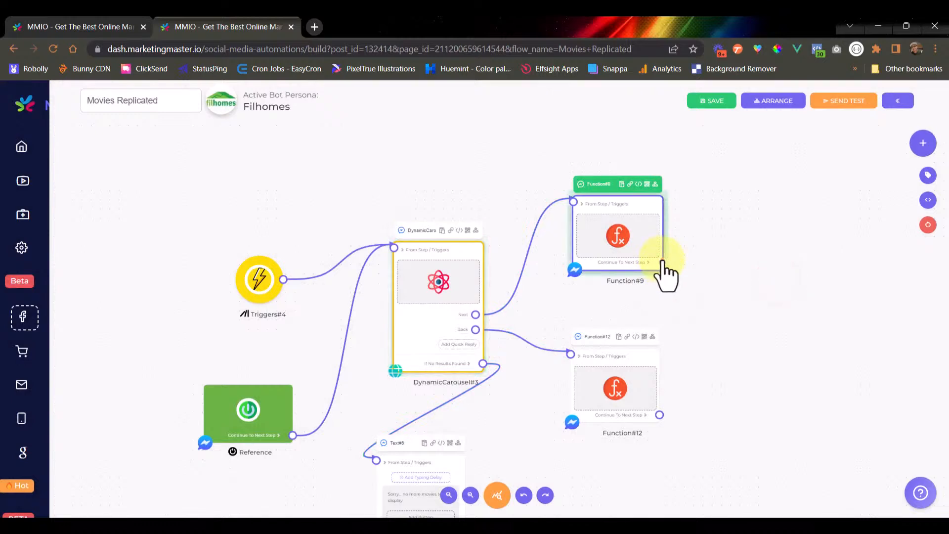
{"action": "left_click", "coordinate": [419, 248]}
{"action": "left_click_drag", "start_coordinate": [619, 210], "coordinate": [612, 94]}
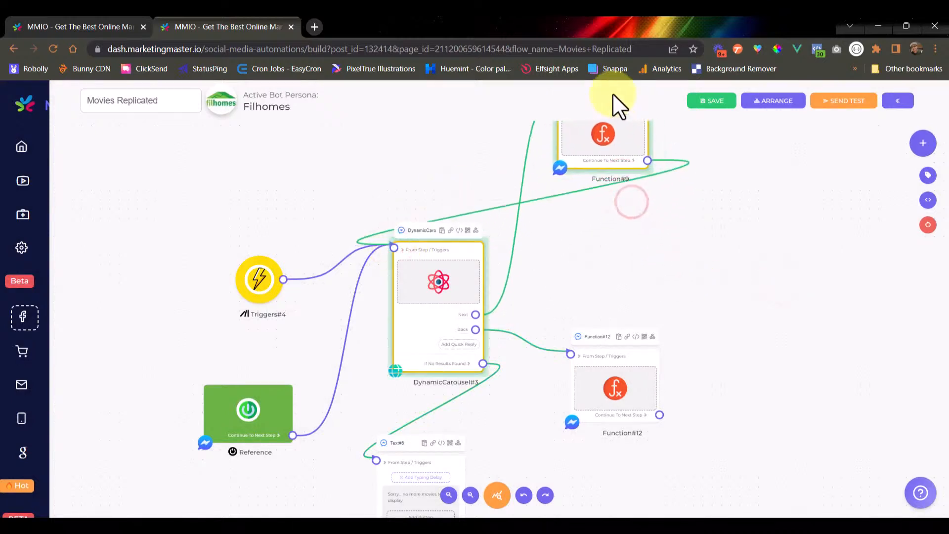
Reposition the Back function step slightly and connect its output back to the dynamic carousel's input.
{"action": "scroll", "coordinate": [707, 277], "scroll_direction": "down", "scroll_amount": 3}
{"action": "left_click_drag", "start_coordinate": [662, 311], "coordinate": [674, 326]}
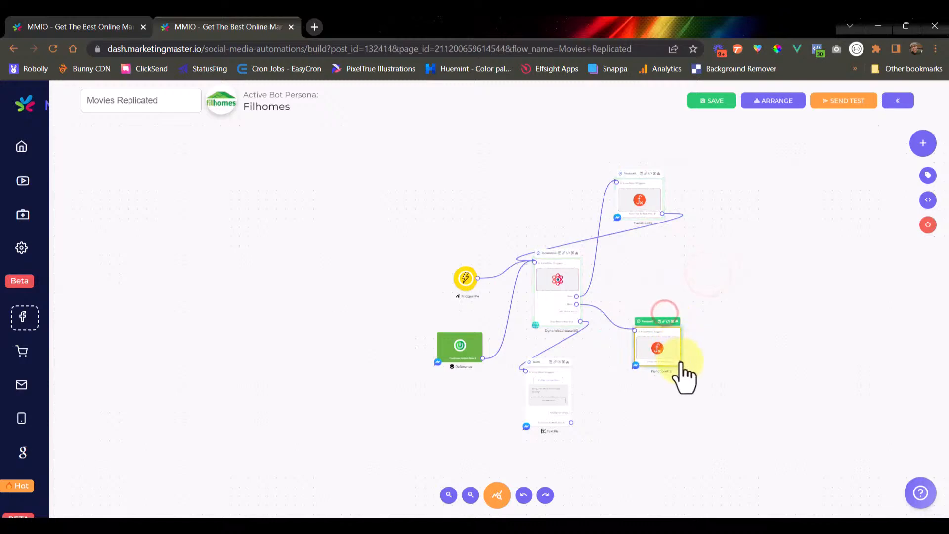
{"action": "left_click_drag", "start_coordinate": [680, 362], "coordinate": [536, 190]}
{"action": "scroll", "coordinate": [533, 298], "scroll_direction": "up", "scroll_amount": 5}
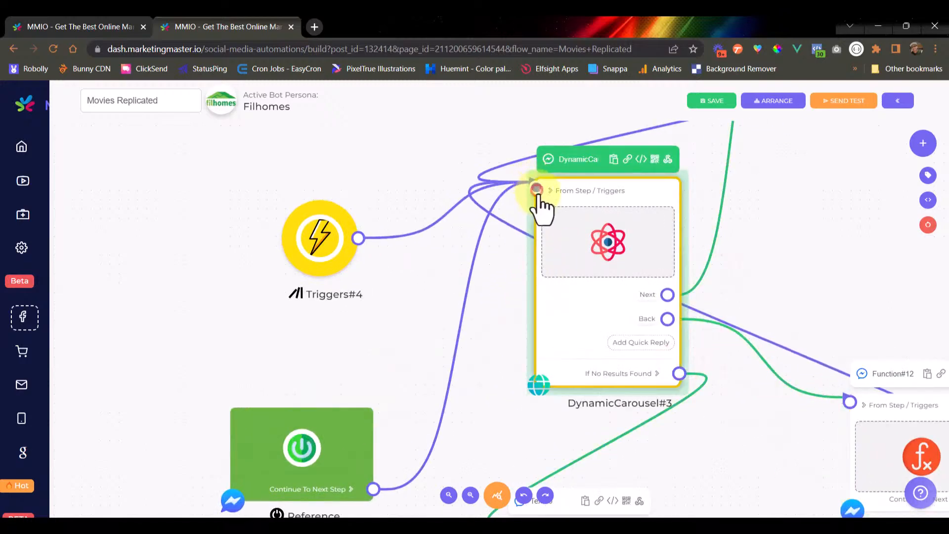
Nudge the no-results Text step below the dynamic carousel and save the flow, closing the save notification.
{"action": "scroll", "coordinate": [512, 261], "scroll_direction": "down", "scroll_amount": 5}
{"action": "left_click_drag", "start_coordinate": [643, 268], "coordinate": [568, 301]}
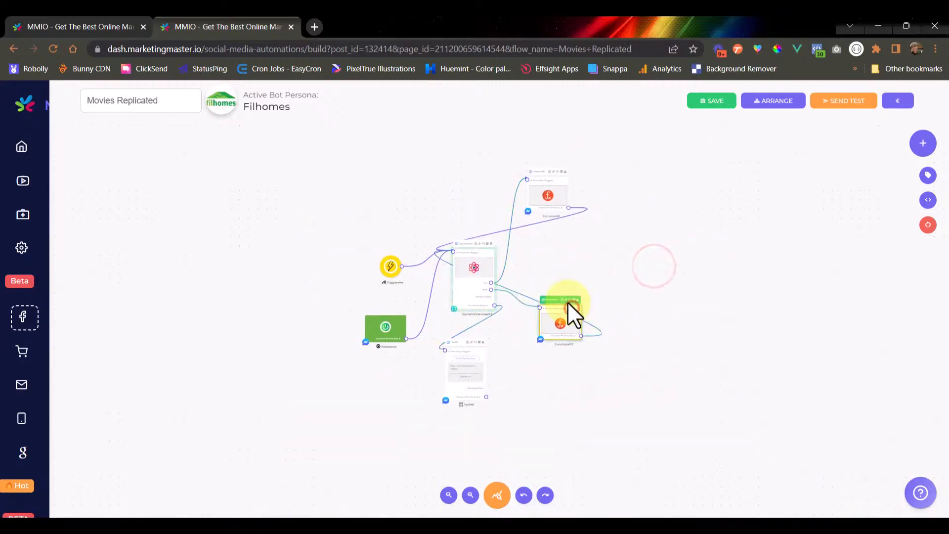
{"action": "scroll", "coordinate": [481, 291], "scroll_direction": "up", "scroll_amount": 5}
{"action": "scroll", "coordinate": [491, 287], "scroll_direction": "down", "scroll_amount": 5}
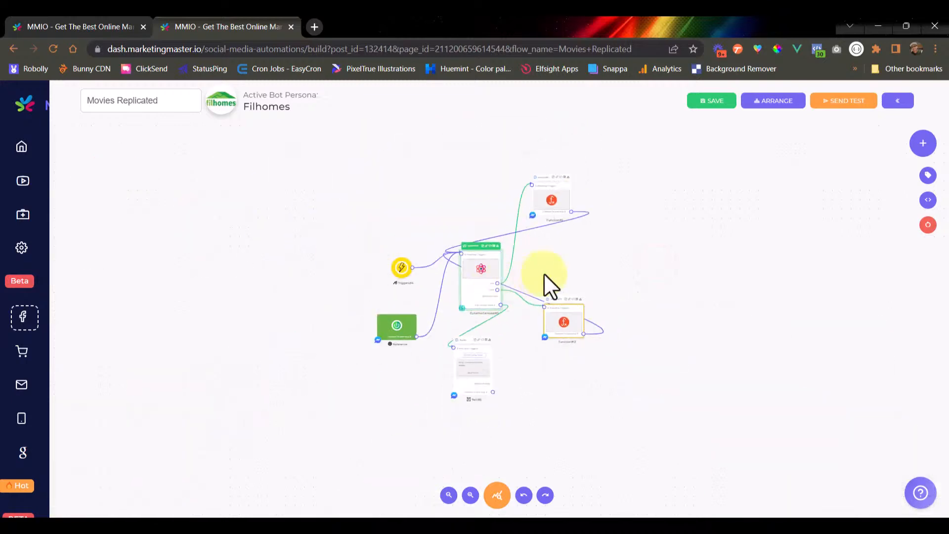
{"action": "left_click", "coordinate": [563, 268]}
{"action": "scroll", "coordinate": [553, 311], "scroll_direction": "up", "scroll_amount": 4}
{"action": "scroll", "coordinate": [457, 310], "scroll_direction": "down", "scroll_amount": 4}
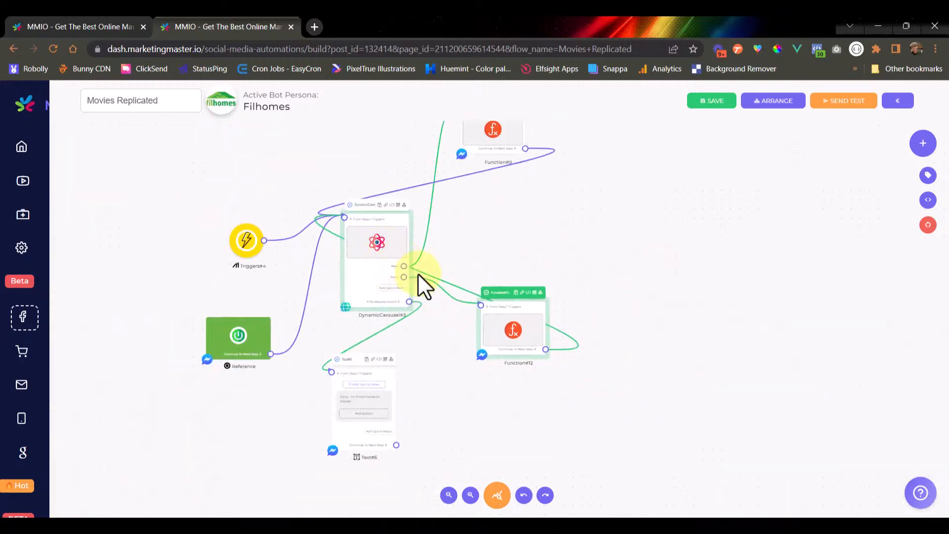
{"action": "left_click", "coordinate": [387, 367]}
{"action": "left_click", "coordinate": [714, 101]}
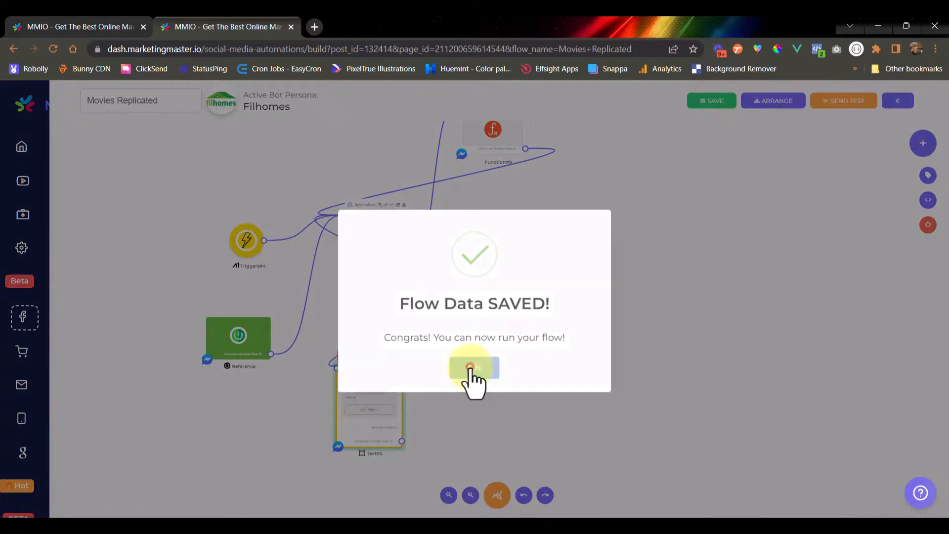
{"action": "left_click", "coordinate": [470, 367]}
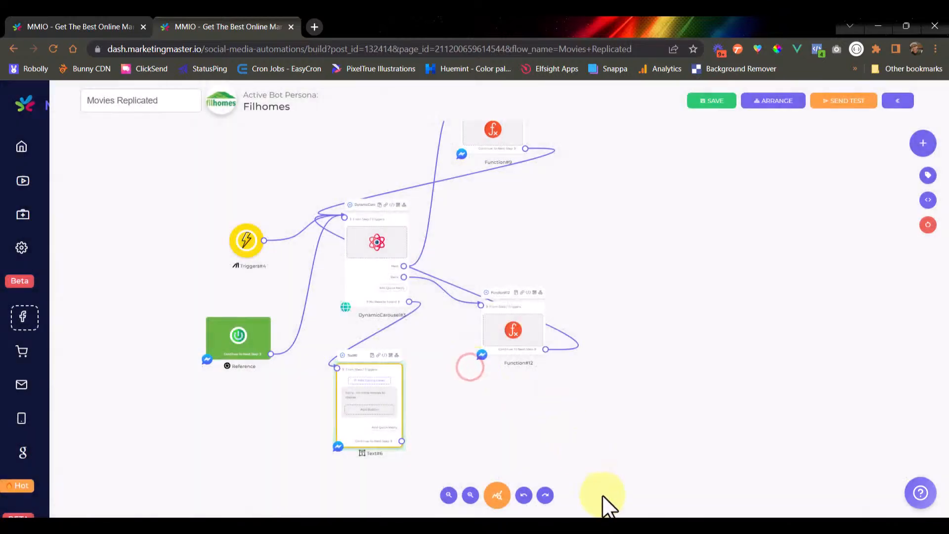
Copy the keyword from the flow's Keyword trigger and close its configuration without changing it.
{"action": "left_click", "coordinate": [245, 242]}
{"action": "triple_click", "coordinate": [422, 320]}
{"action": "key", "text": "ctrl+c"}
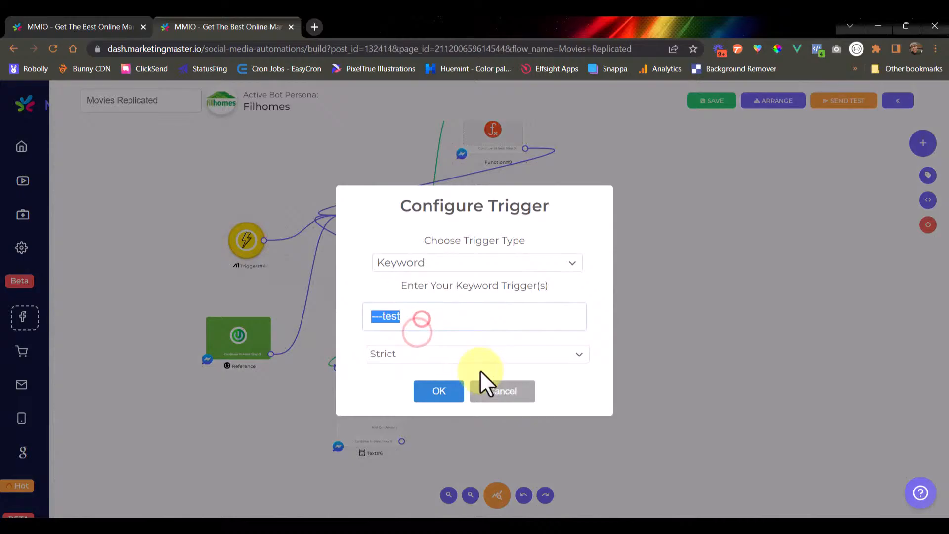
{"action": "left_click", "coordinate": [507, 390]}
Switch to the Filhomes conversation in Messenger and send the trigger keyword "---test".
{"action": "left_click", "coordinate": [634, 525]}
{"action": "left_click", "coordinate": [587, 483]}
{"action": "key", "text": "ctrl+v"}
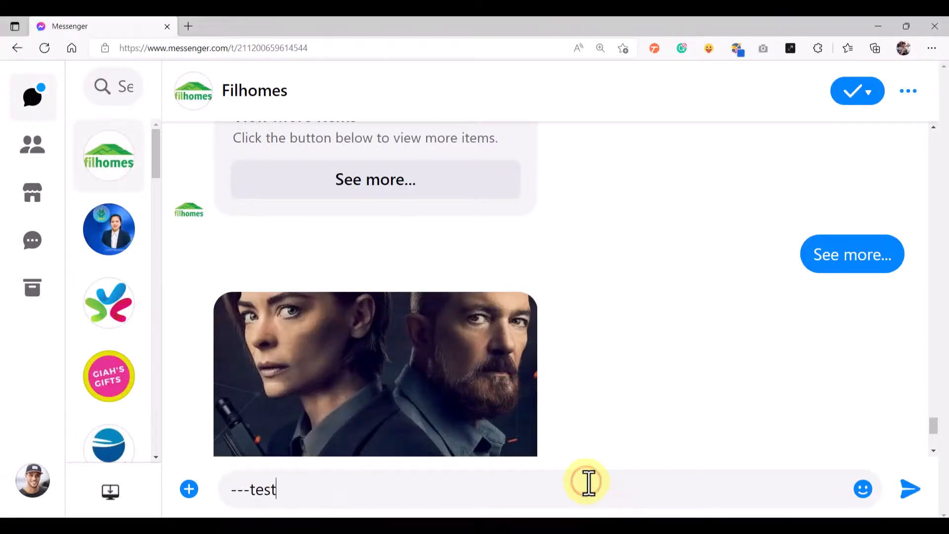
{"action": "key", "text": "Return"}
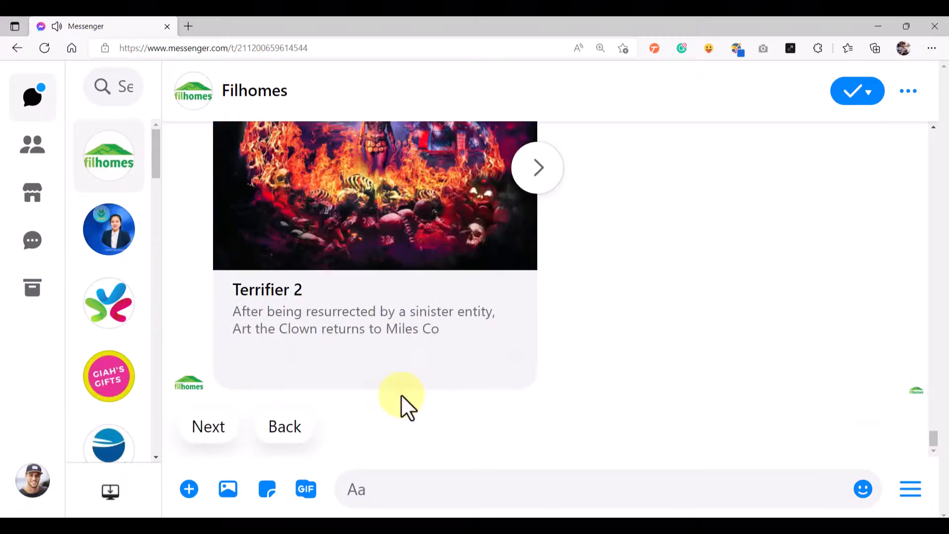
Browse several movie cards forward in the returned carousel and go back to its first card.
{"action": "scroll", "coordinate": [421, 323], "scroll_direction": "up", "scroll_amount": 2}
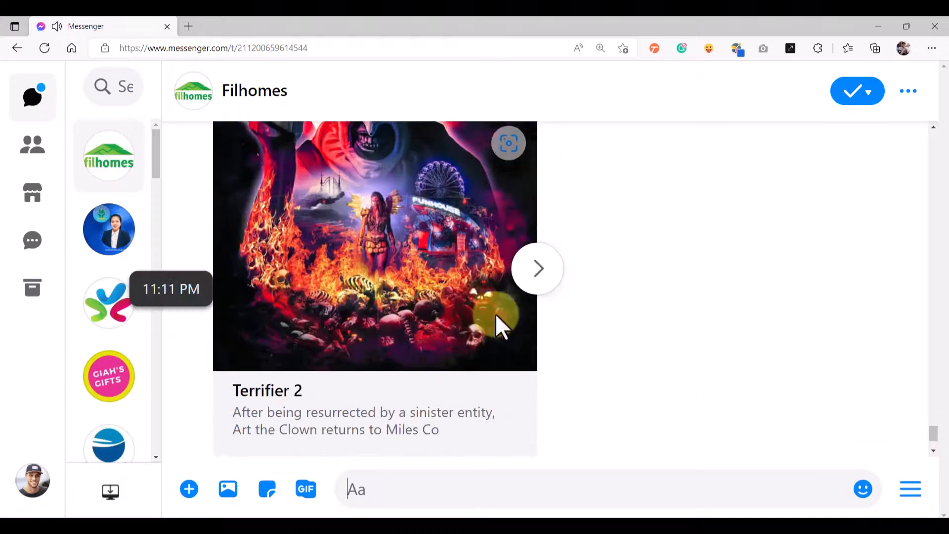
{"action": "left_click", "coordinate": [540, 279]}
{"action": "left_click", "coordinate": [541, 279]}
{"action": "left_click", "coordinate": [541, 278]}
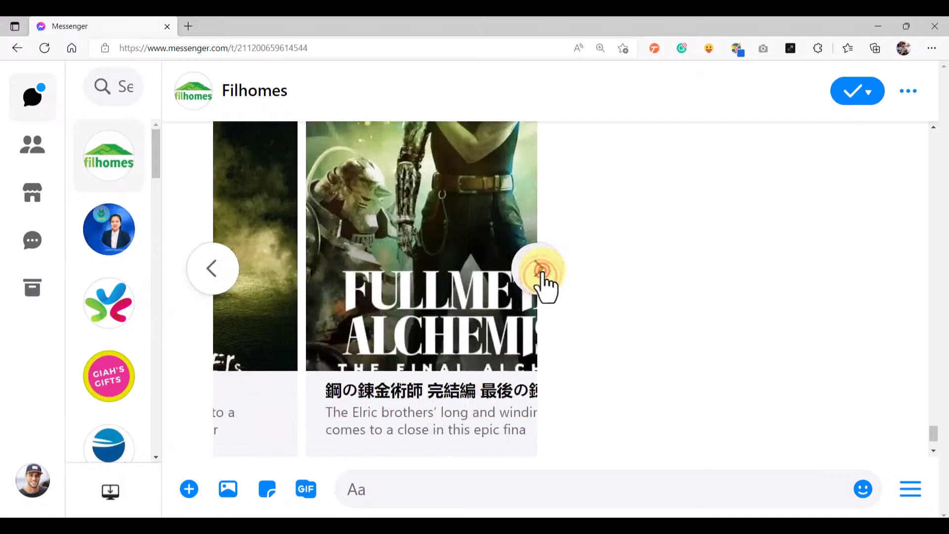
{"action": "left_click", "coordinate": [543, 277]}
{"action": "left_click", "coordinate": [212, 269]}
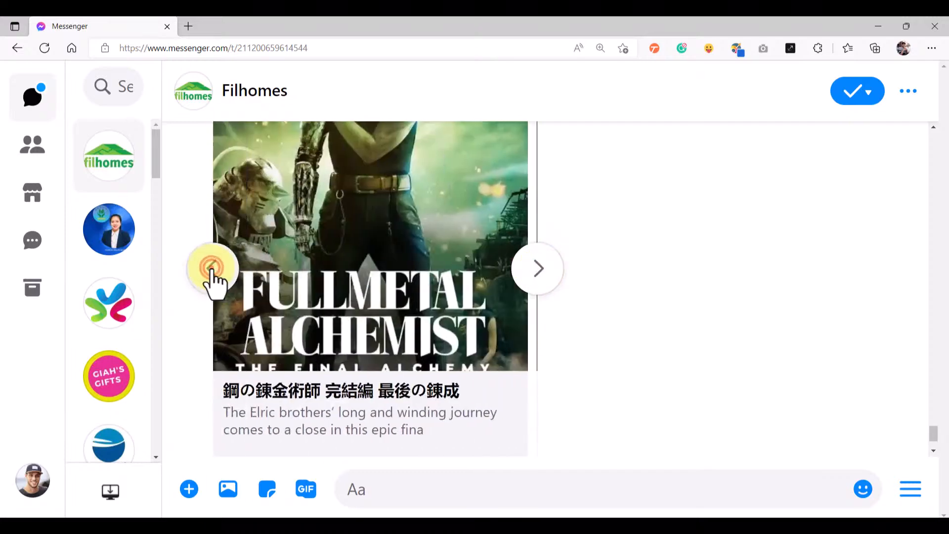
{"action": "left_click", "coordinate": [211, 269]}
{"action": "left_click", "coordinate": [211, 269]}
{"action": "left_click", "coordinate": [212, 269]}
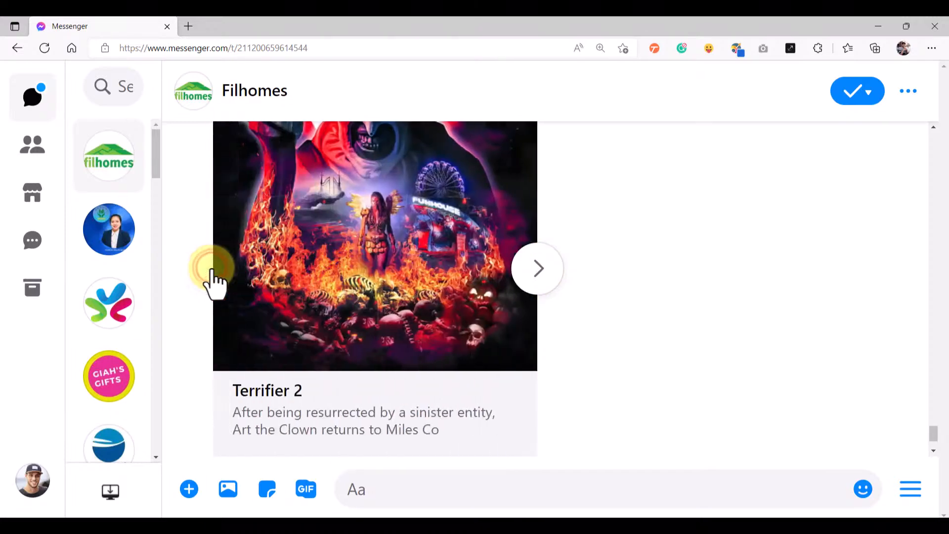
Check the first movie card's title and description, highlighting the title and clearing the selection.
{"action": "scroll", "coordinate": [288, 290], "scroll_direction": "up", "scroll_amount": 3}
{"action": "scroll", "coordinate": [298, 289], "scroll_direction": "down", "scroll_amount": 3}
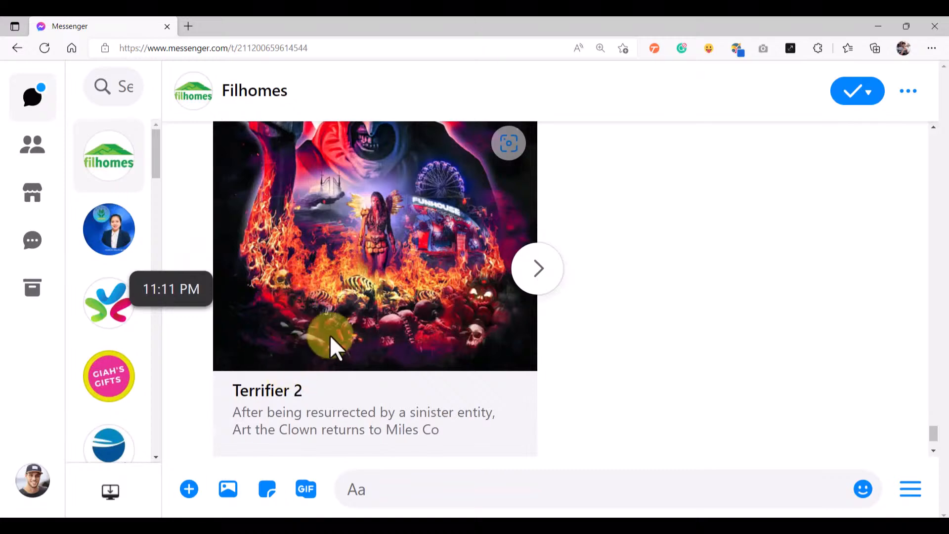
{"action": "scroll", "coordinate": [333, 344], "scroll_direction": "down", "scroll_amount": 2}
{"action": "left_click_drag", "start_coordinate": [236, 290], "coordinate": [301, 290]}
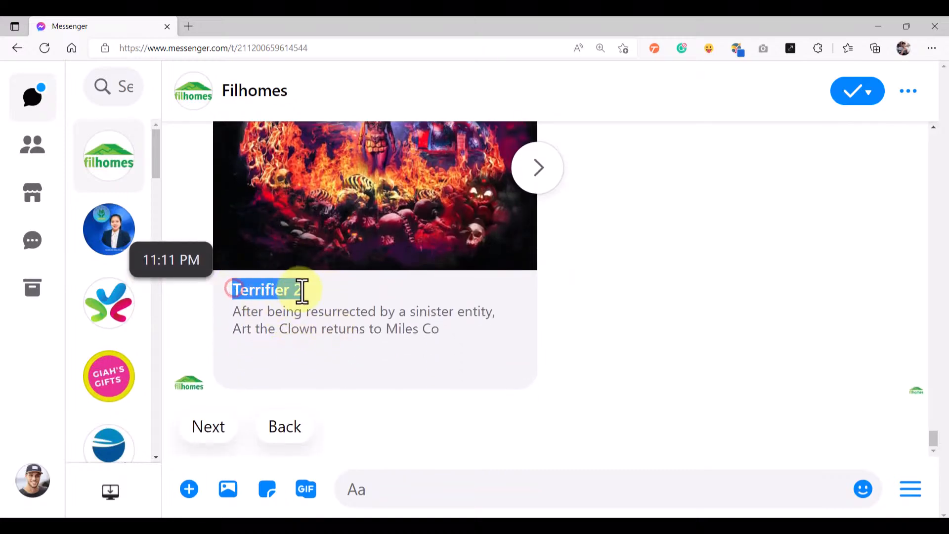
{"action": "left_click", "coordinate": [633, 395]}
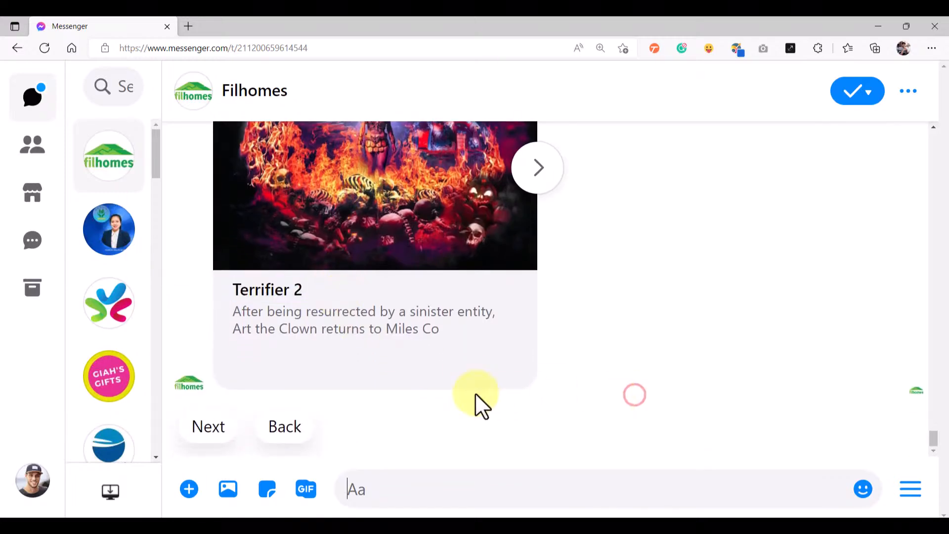
Advance through the first carousel to its View More Items card and request more movies with See more.
{"action": "scroll", "coordinate": [534, 378], "scroll_direction": "up", "scroll_amount": 3}
{"action": "left_click", "coordinate": [537, 370]}
{"action": "left_click", "coordinate": [537, 370]}
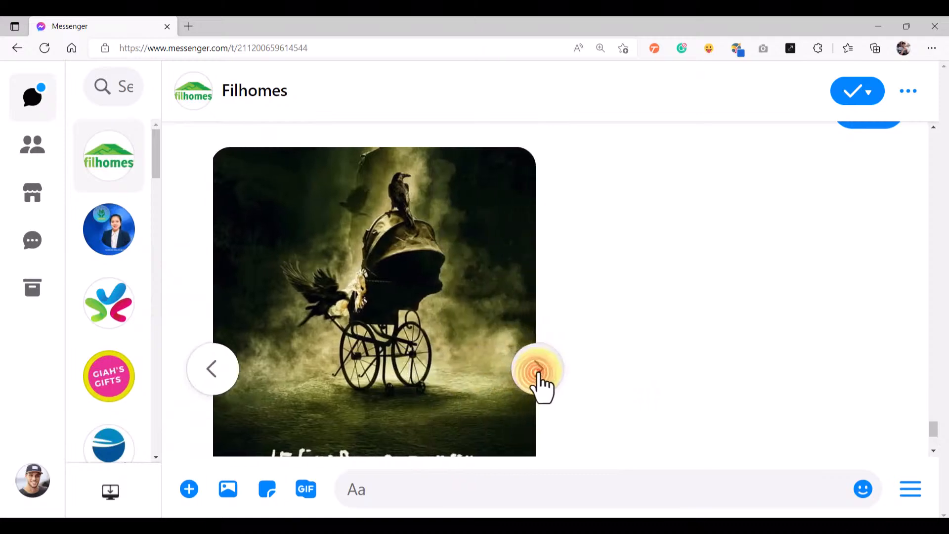
{"action": "left_click", "coordinate": [538, 372]}
{"action": "left_click", "coordinate": [538, 372]}
{"action": "left_click", "coordinate": [539, 372]}
{"action": "left_click", "coordinate": [539, 371]}
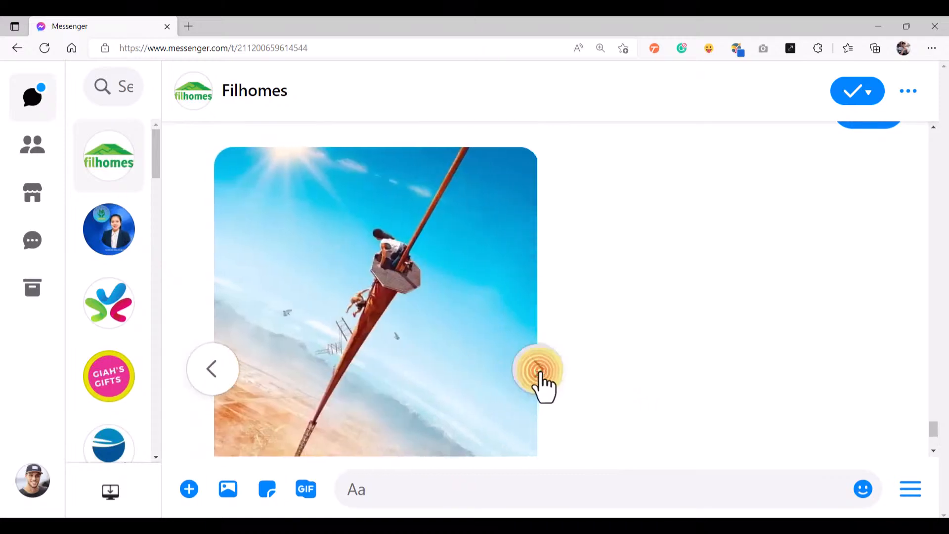
{"action": "left_click", "coordinate": [539, 371]}
{"action": "left_click", "coordinate": [540, 372]}
{"action": "left_click", "coordinate": [541, 370]}
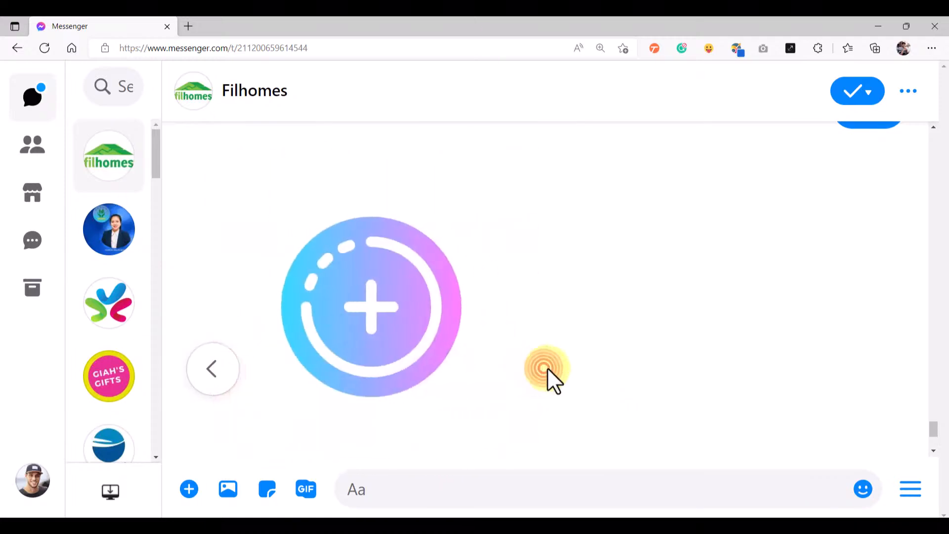
{"action": "scroll", "coordinate": [505, 378], "scroll_direction": "down", "scroll_amount": 4}
{"action": "left_click", "coordinate": [396, 352]}
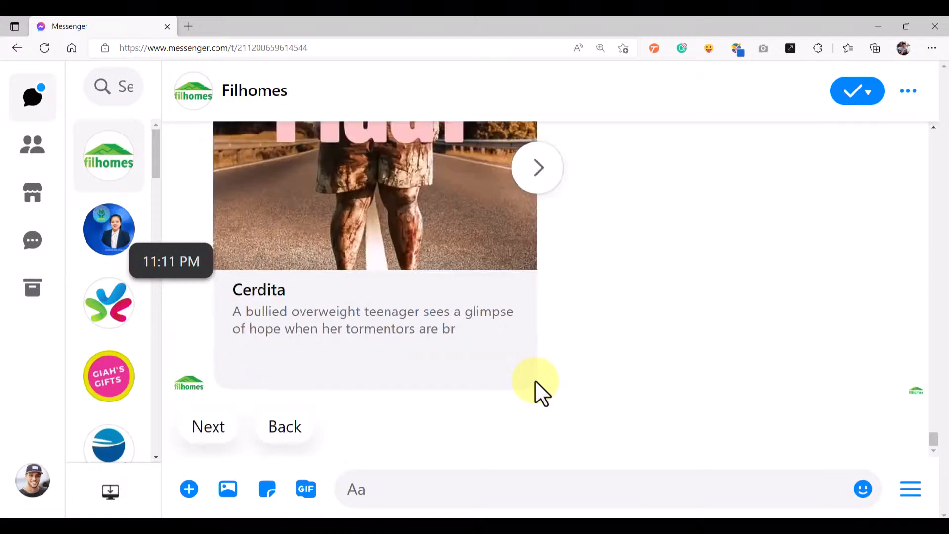
Go through the carousel starting with Cerdita to its View More Items card and request the remaining movies.
{"action": "scroll", "coordinate": [503, 314], "scroll_direction": "up", "scroll_amount": 3}
{"action": "scroll", "coordinate": [503, 313], "scroll_direction": "down", "scroll_amount": 3}
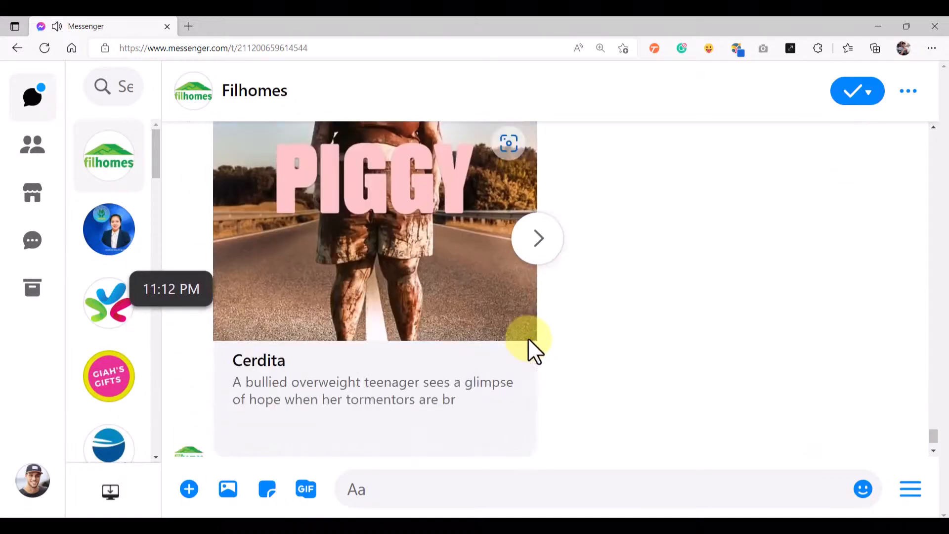
{"action": "left_click", "coordinate": [543, 221]}
{"action": "left_click", "coordinate": [544, 220]}
{"action": "left_click", "coordinate": [545, 220]}
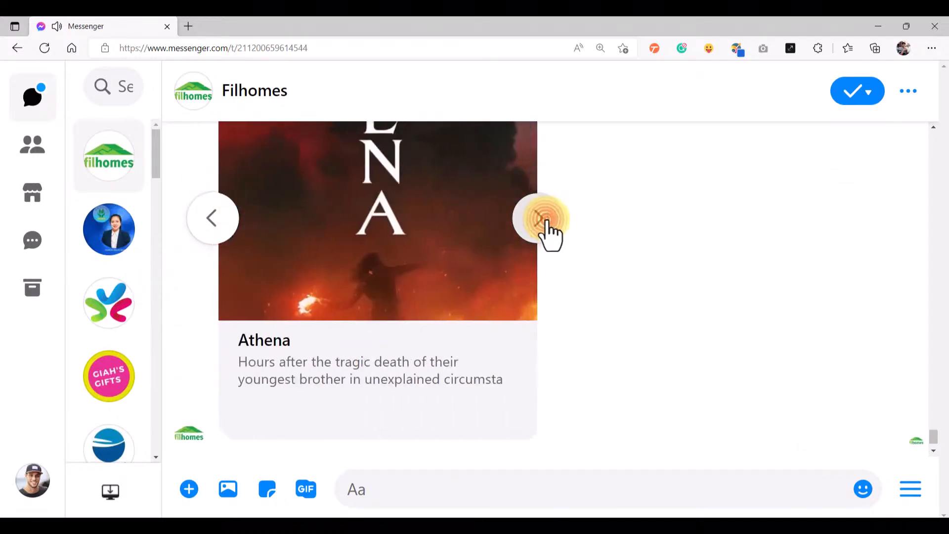
{"action": "left_click", "coordinate": [545, 221]}
{"action": "left_click", "coordinate": [545, 220]}
{"action": "left_click", "coordinate": [544, 221]}
{"action": "left_click", "coordinate": [545, 220]}
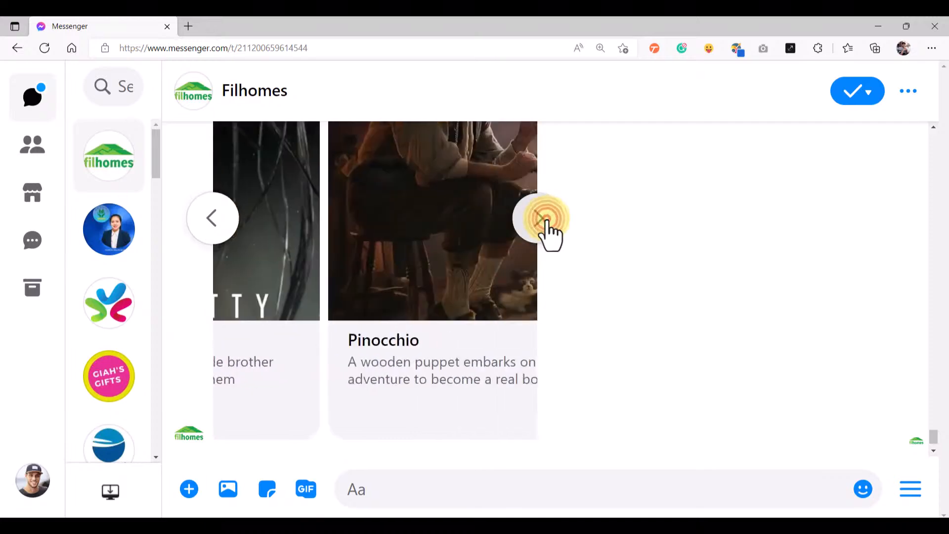
{"action": "left_click", "coordinate": [545, 221]}
{"action": "left_click", "coordinate": [544, 220]}
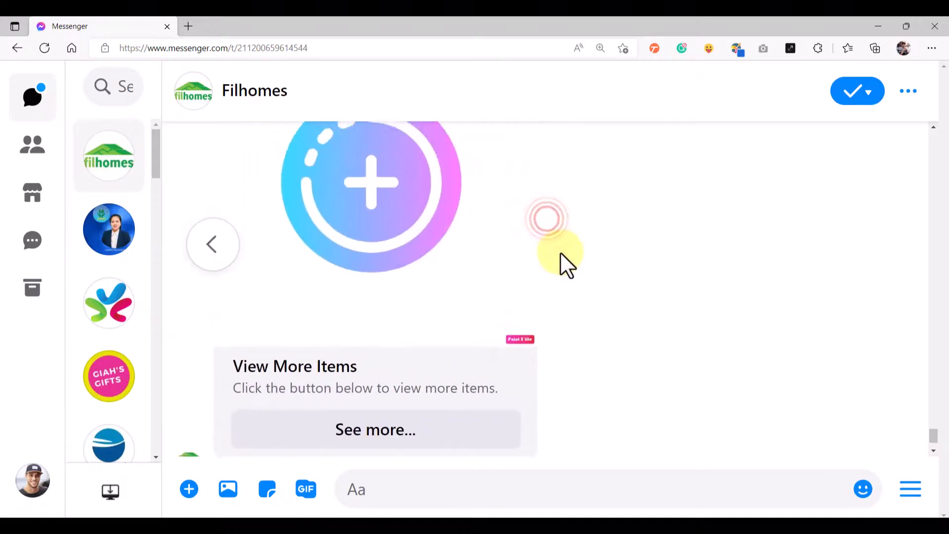
{"action": "left_click", "coordinate": [411, 357]}
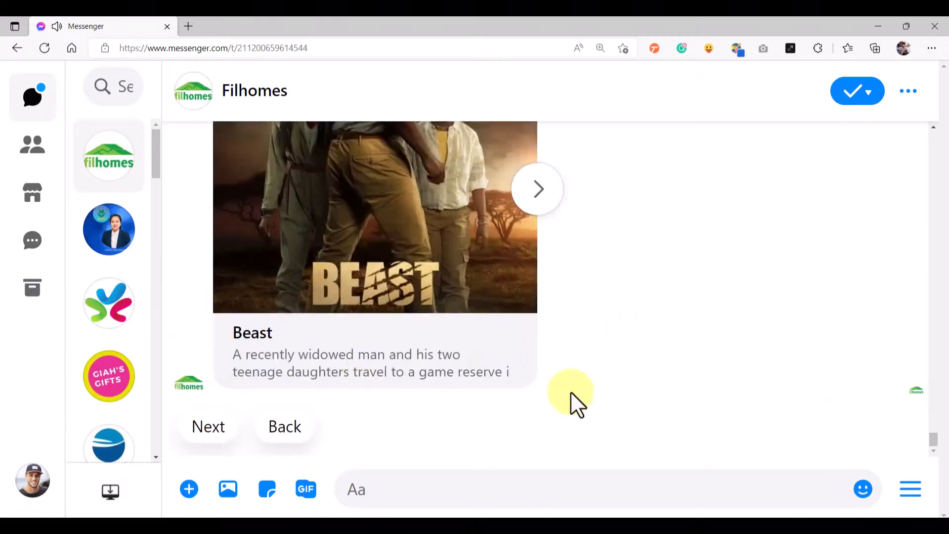
Examine the final batch of this page, from Beast to Code Name Banshee, and the Next and Back replies beneath it.
{"action": "scroll", "coordinate": [494, 346], "scroll_direction": "up", "scroll_amount": 2}
{"action": "left_click", "coordinate": [540, 291]}
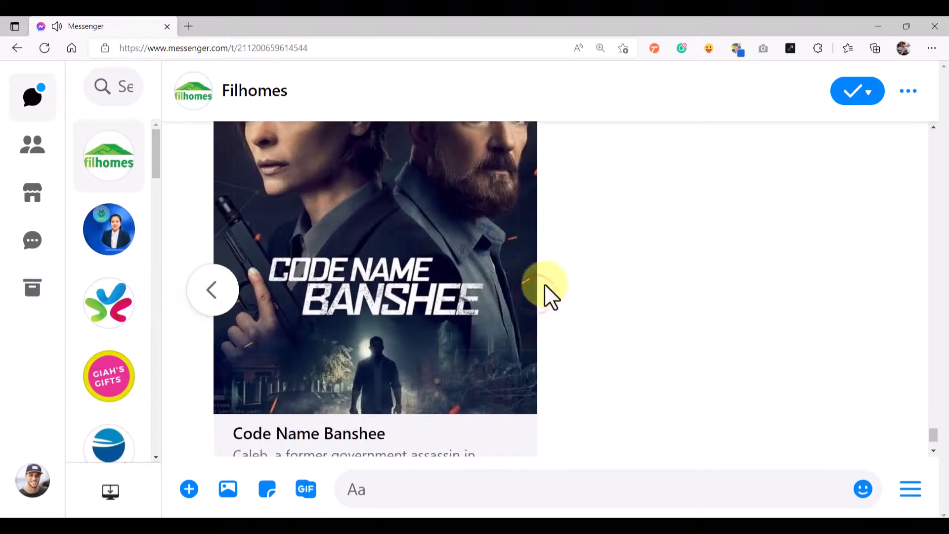
{"action": "scroll", "coordinate": [469, 324], "scroll_direction": "down", "scroll_amount": 2}
{"action": "scroll", "coordinate": [515, 326], "scroll_direction": "up", "scroll_amount": 5}
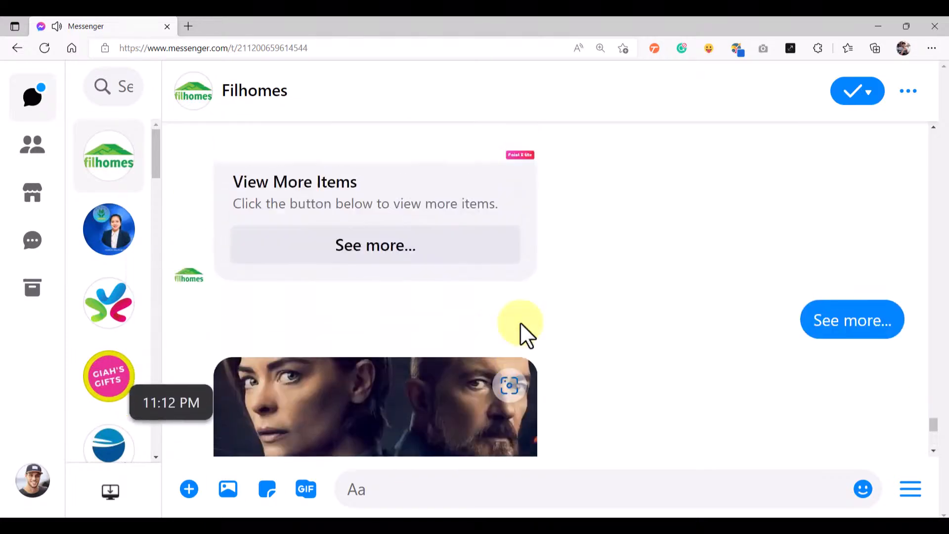
{"action": "scroll", "coordinate": [519, 341], "scroll_direction": "down", "scroll_amount": 5}
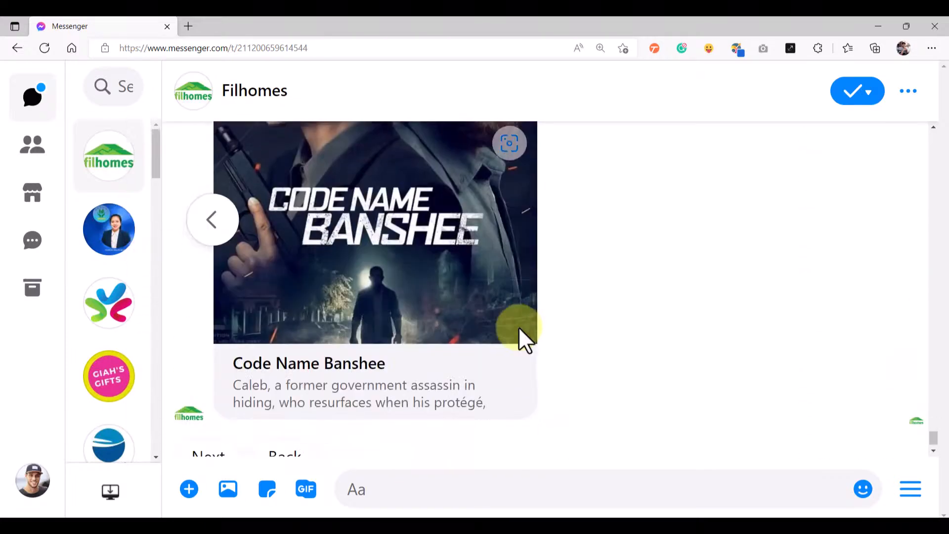
{"action": "scroll", "coordinate": [581, 349], "scroll_direction": "up", "scroll_amount": 2}
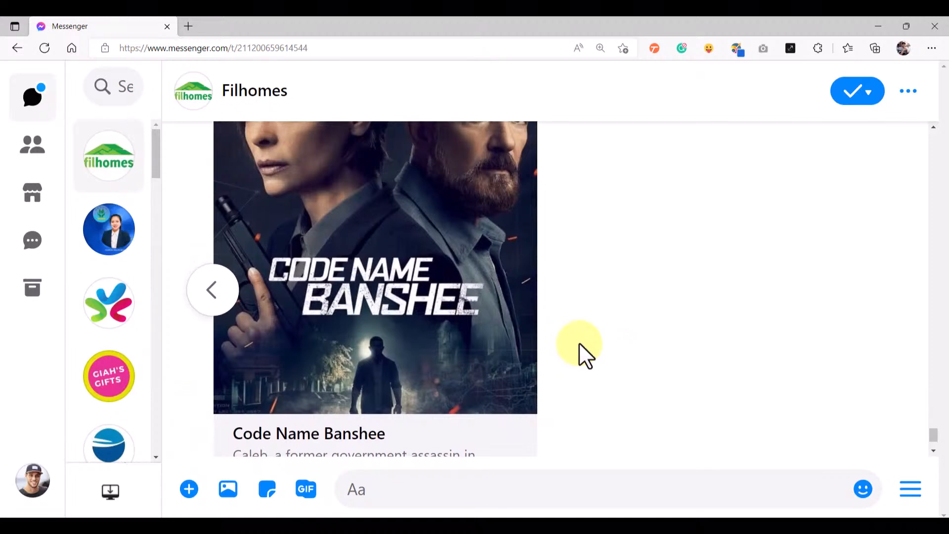
{"action": "scroll", "coordinate": [580, 343], "scroll_direction": "down", "scroll_amount": 2}
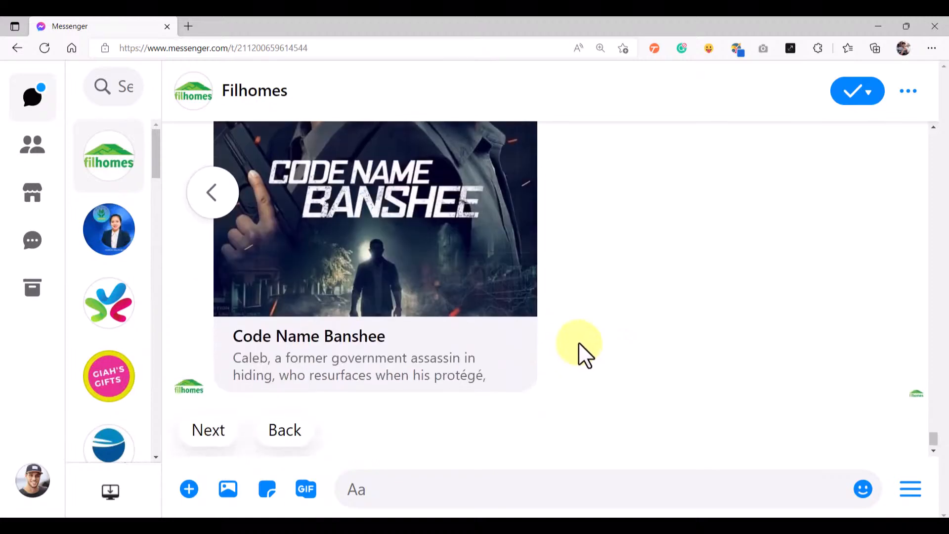
Request the following page with the Next reply and browse the movie cards it returns.
{"action": "left_click", "coordinate": [210, 428]}
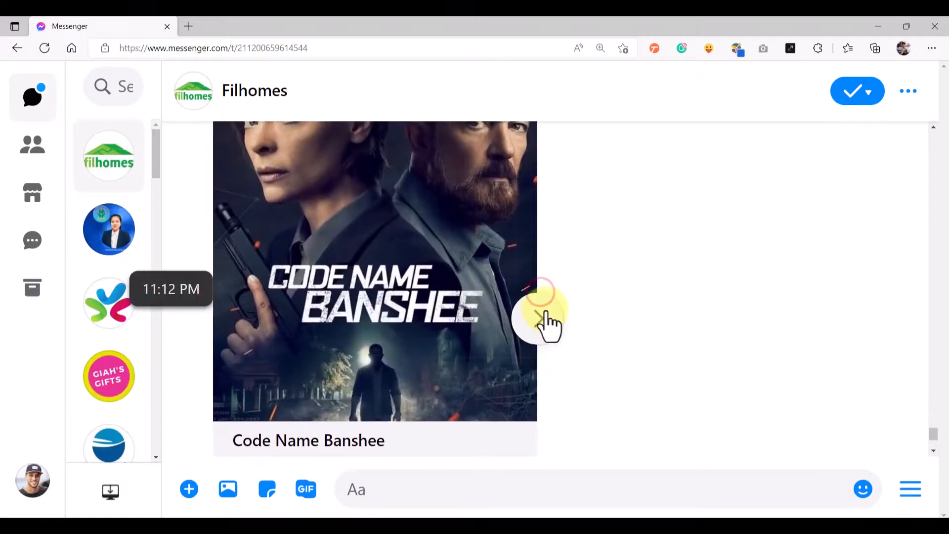
{"action": "left_click", "coordinate": [537, 318]}
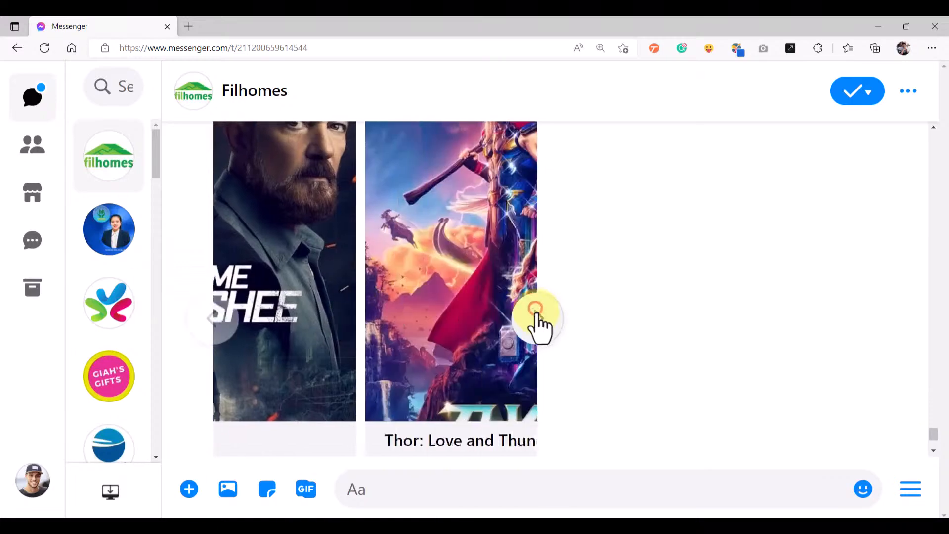
{"action": "left_click", "coordinate": [537, 318]}
{"action": "left_click", "coordinate": [538, 318]}
{"action": "left_click", "coordinate": [538, 317]}
{"action": "left_click", "coordinate": [537, 318]}
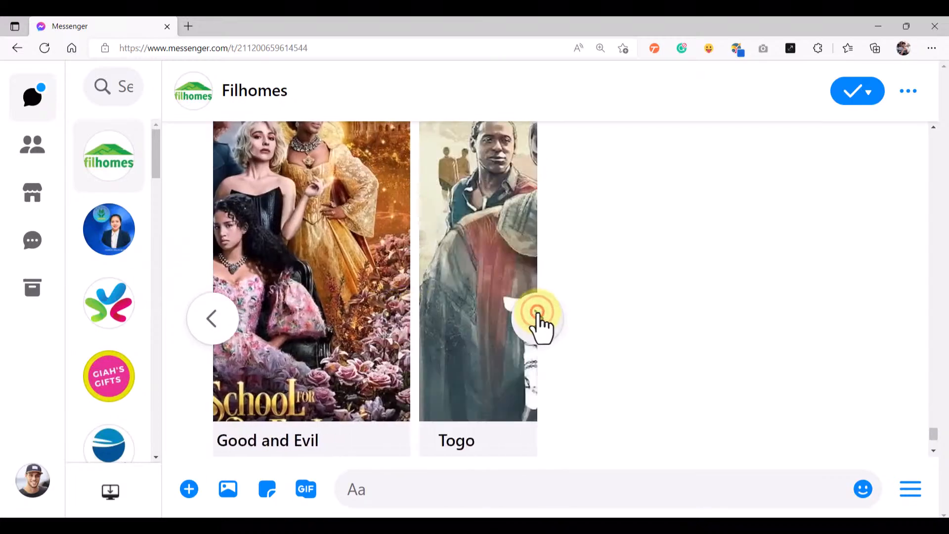
{"action": "left_click", "coordinate": [538, 318]}
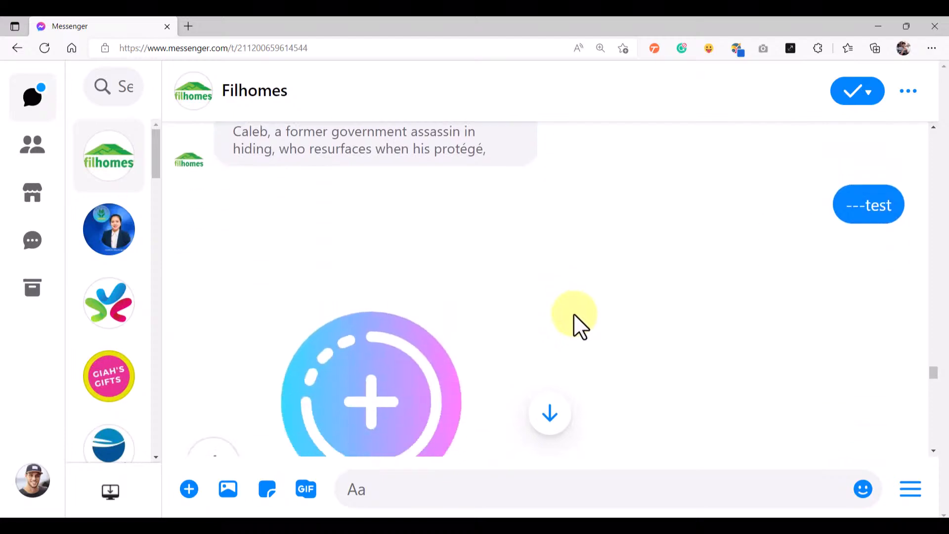
Return to the first page's opening carousel and step back to its first card to compare the movies.
{"action": "left_click", "coordinate": [212, 363]}
{"action": "left_click", "coordinate": [212, 364]}
{"action": "left_click", "coordinate": [211, 364]}
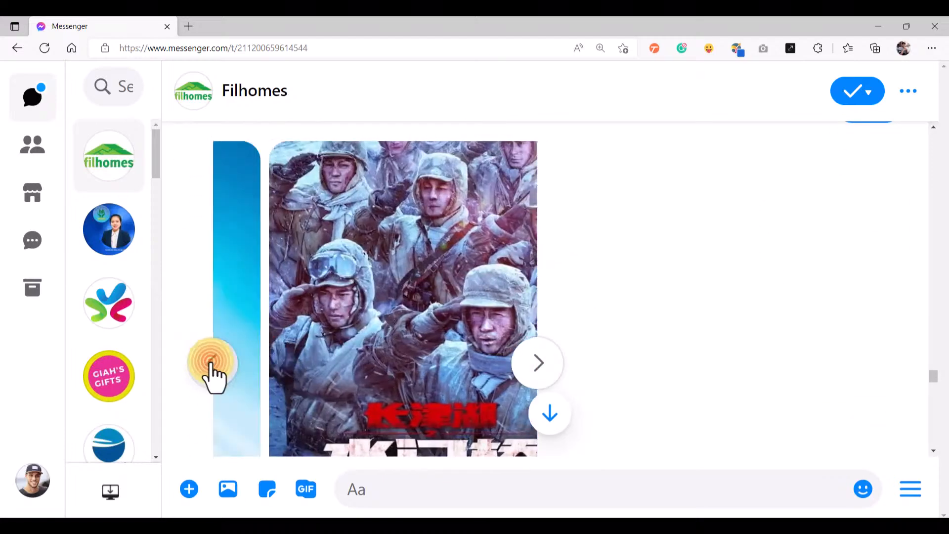
{"action": "left_click", "coordinate": [212, 363]}
{"action": "left_click", "coordinate": [211, 363]}
{"action": "left_click", "coordinate": [211, 363]}
{"action": "left_click", "coordinate": [212, 363]}
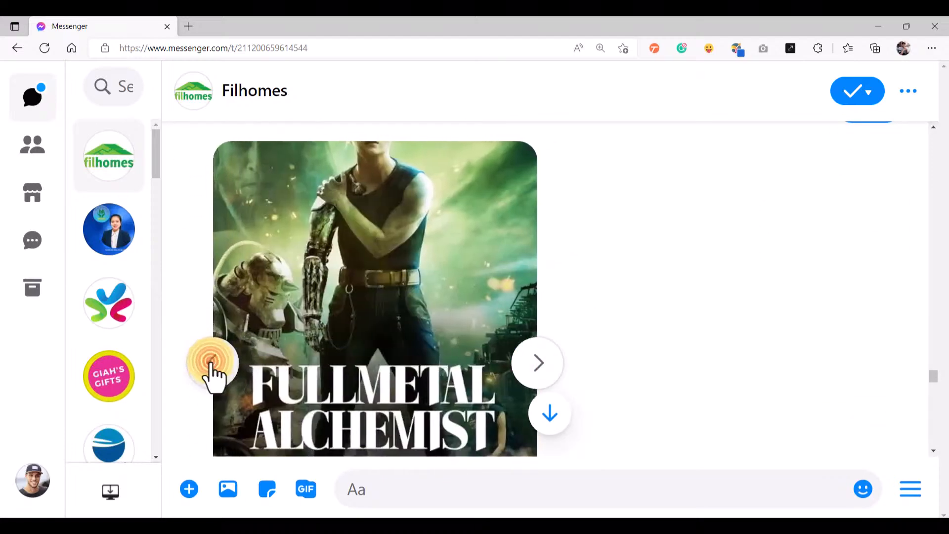
{"action": "left_click", "coordinate": [211, 363]}
{"action": "left_click", "coordinate": [211, 364]}
{"action": "left_click", "coordinate": [211, 363]}
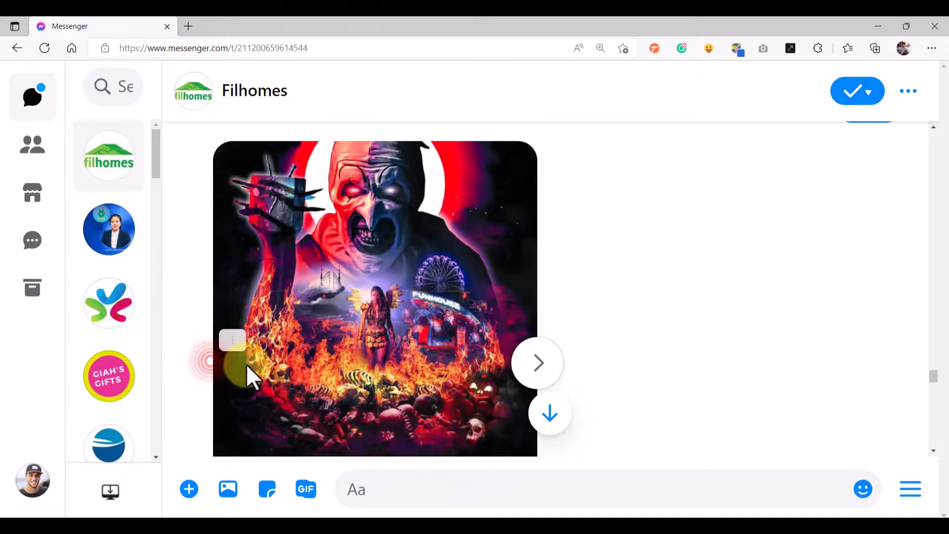
Advance the newest carousel past Jurassic World Dominion to its View More Items card and request more movies.
{"action": "scroll", "coordinate": [252, 374], "scroll_direction": "down", "scroll_amount": 3}
{"action": "scroll", "coordinate": [469, 354], "scroll_direction": "down", "scroll_amount": 12}
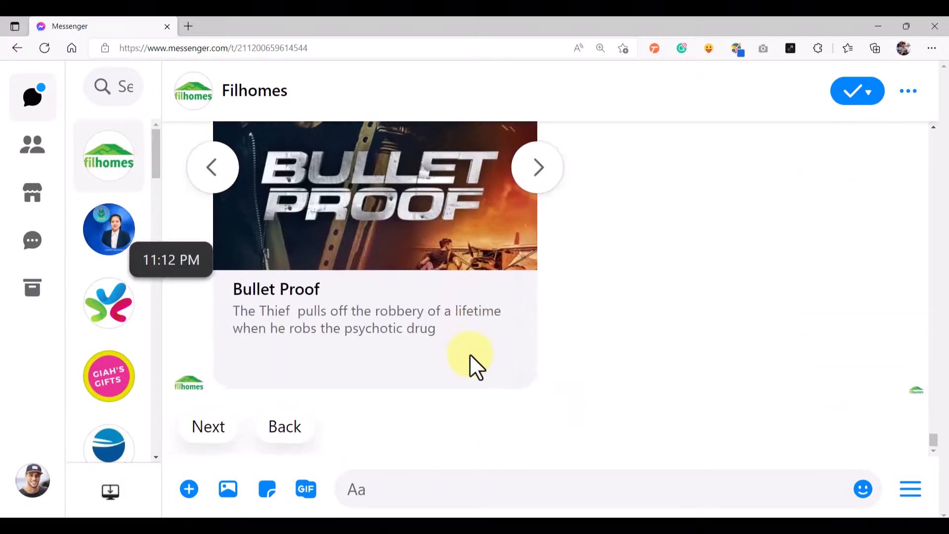
{"action": "scroll", "coordinate": [471, 354], "scroll_direction": "up", "scroll_amount": 3}
{"action": "left_click", "coordinate": [539, 327]}
{"action": "left_click", "coordinate": [540, 327]}
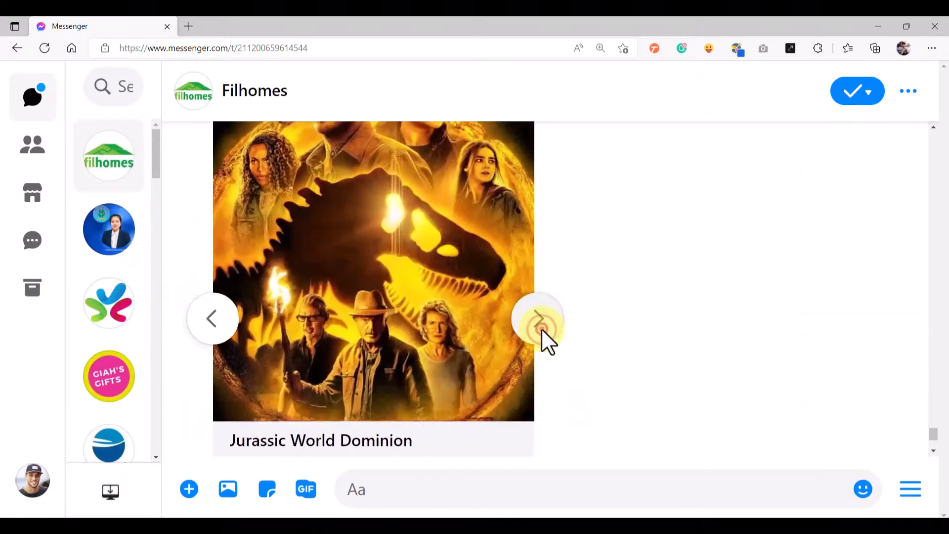
{"action": "left_click", "coordinate": [540, 328]}
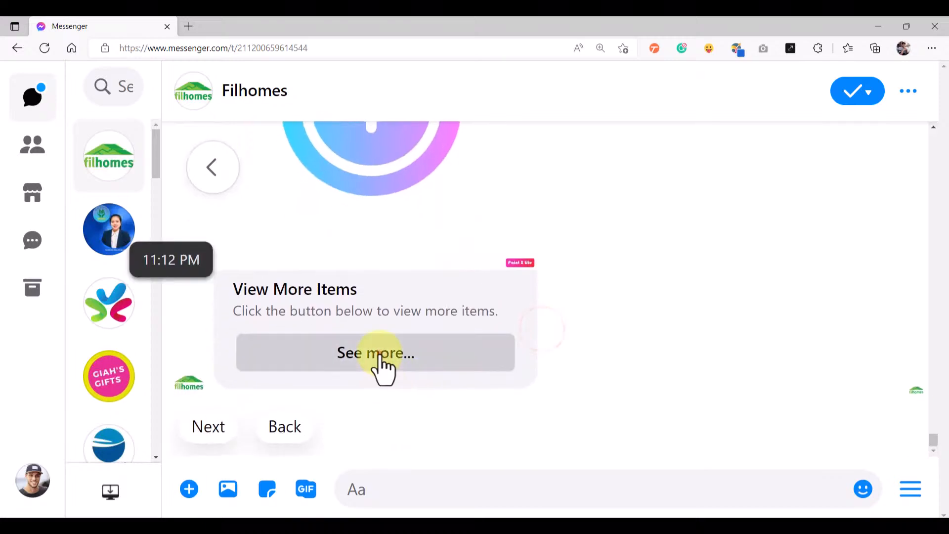
{"action": "left_click", "coordinate": [379, 355]}
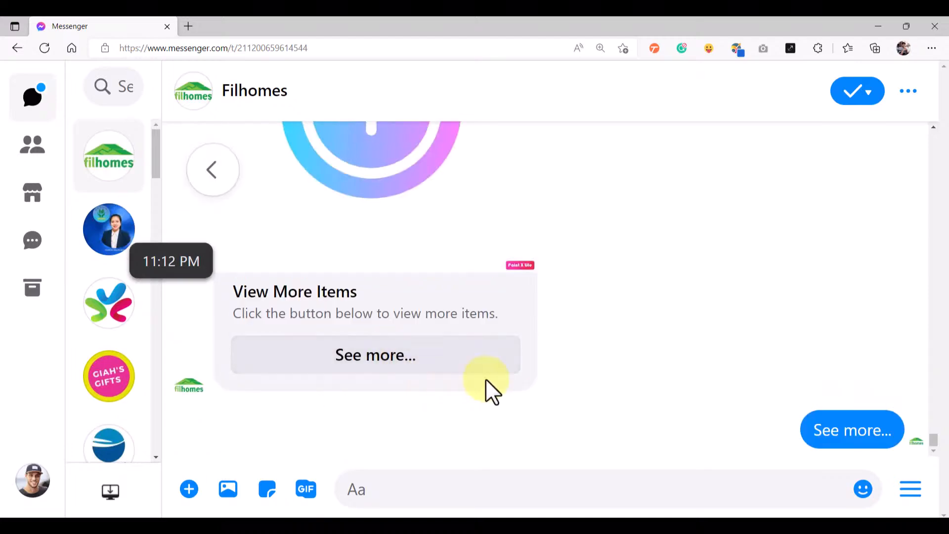
Advance the newest carousel past Samaritan and Minions: The Rise of Gru to its View More Items card and request more movies.
{"action": "scroll", "coordinate": [414, 334], "scroll_direction": "up", "scroll_amount": 3}
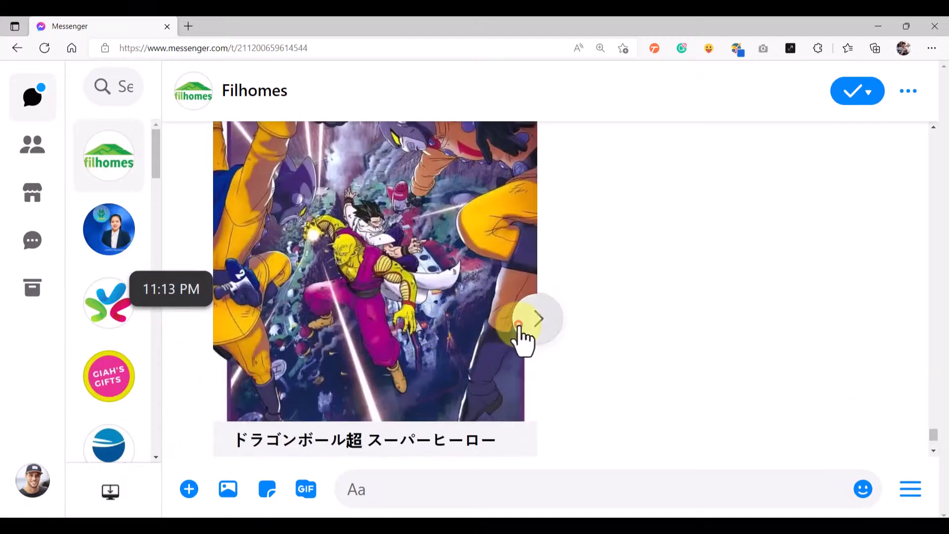
{"action": "left_click", "coordinate": [518, 327]}
{"action": "left_click", "coordinate": [523, 327]}
{"action": "left_click", "coordinate": [522, 327]}
{"action": "left_click", "coordinate": [523, 327]}
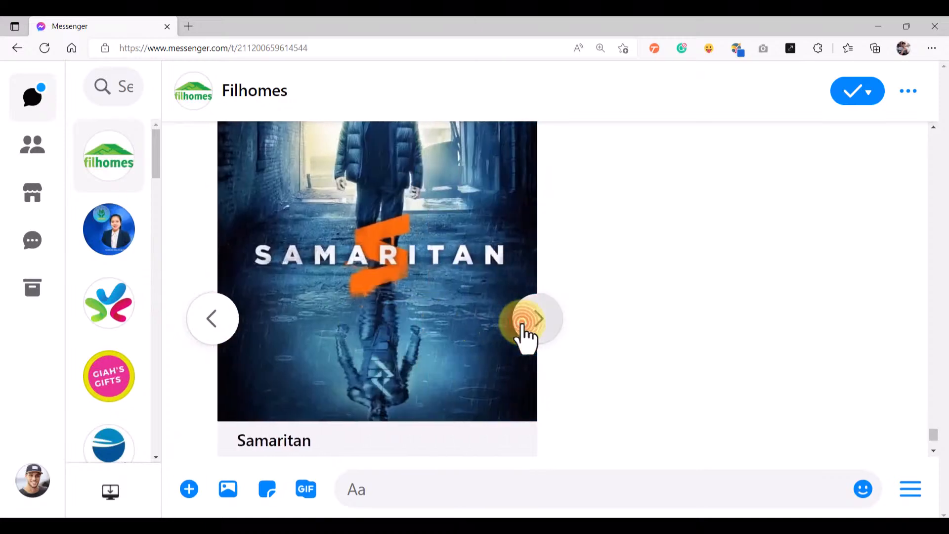
{"action": "left_click", "coordinate": [523, 327]}
{"action": "left_click", "coordinate": [525, 327]}
{"action": "left_click", "coordinate": [525, 327]}
{"action": "left_click", "coordinate": [527, 327]}
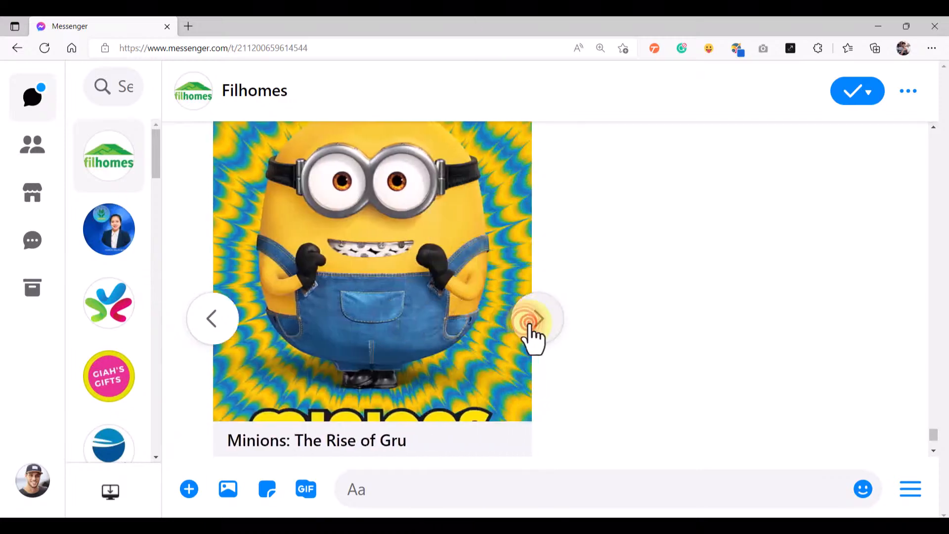
{"action": "left_click", "coordinate": [530, 326]}
{"action": "scroll", "coordinate": [391, 406], "scroll_direction": "down", "scroll_amount": 3}
{"action": "left_click", "coordinate": [351, 357]}
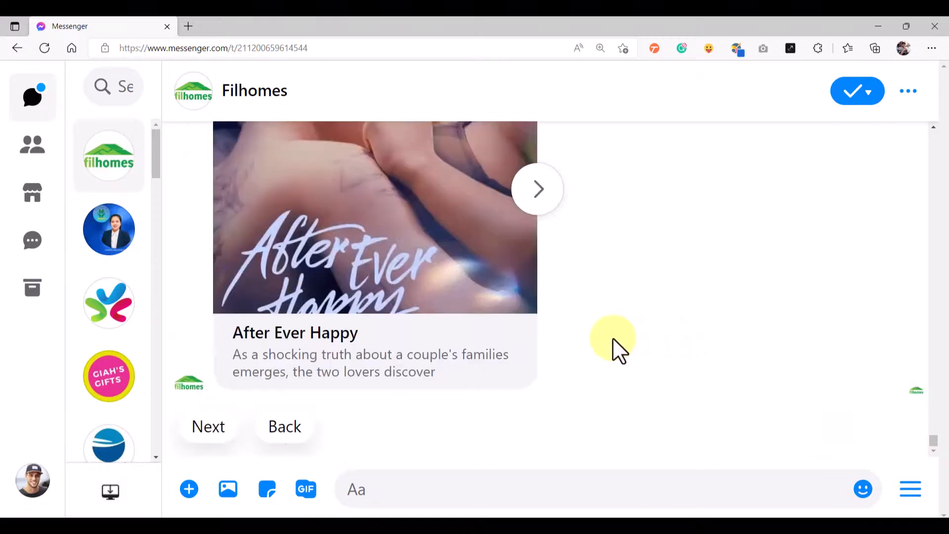
Examine the returned carousel, from After Ever Happy to Crawlspace, and the Next and Back replies beneath it.
{"action": "scroll", "coordinate": [569, 291], "scroll_direction": "up", "scroll_amount": 3}
{"action": "left_click", "coordinate": [537, 341]}
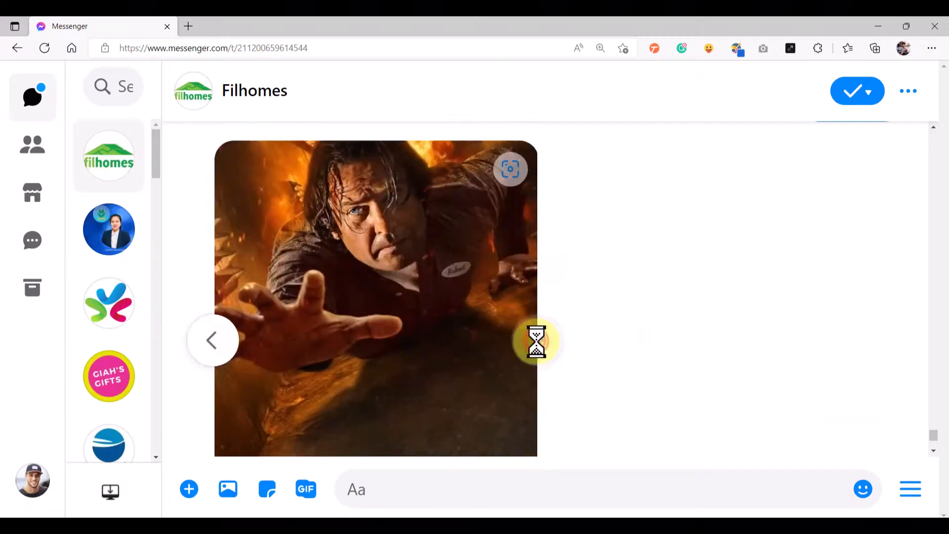
{"action": "scroll", "coordinate": [314, 316], "scroll_direction": "down", "scroll_amount": 3}
{"action": "scroll", "coordinate": [296, 317], "scroll_direction": "up", "scroll_amount": 3}
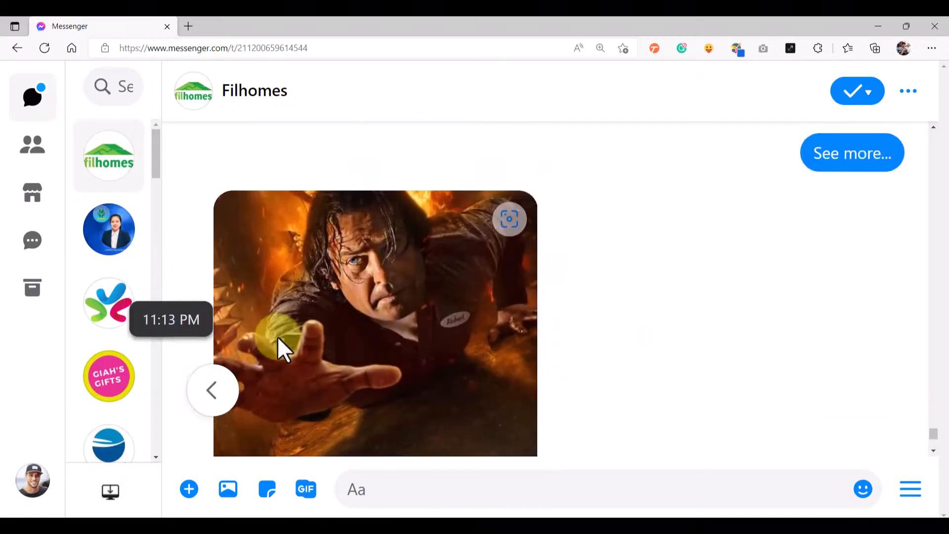
{"action": "scroll", "coordinate": [306, 312], "scroll_direction": "down", "scroll_amount": 3}
{"action": "left_click", "coordinate": [662, 317]}
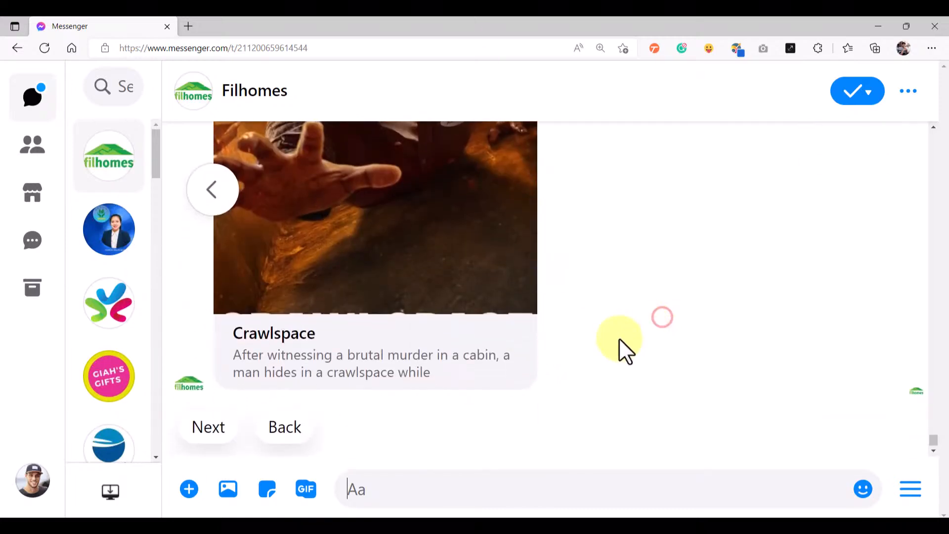
Request the previous page with the Back reply and highlight the title of its first card, Terrifier 2.
{"action": "left_click", "coordinate": [286, 428]}
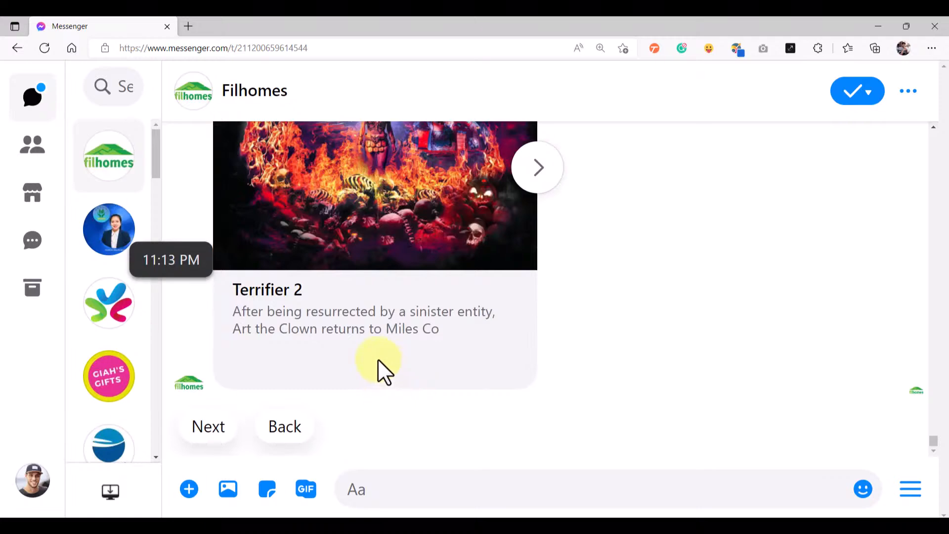
{"action": "scroll", "coordinate": [377, 358], "scroll_direction": "up", "scroll_amount": 3}
{"action": "scroll", "coordinate": [377, 358], "scroll_direction": "down", "scroll_amount": 3}
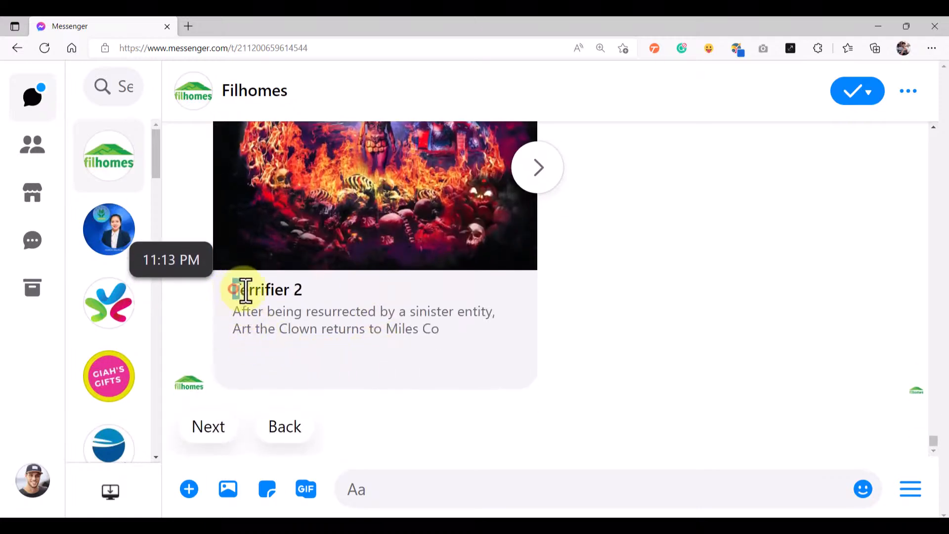
{"action": "left_click_drag", "start_coordinate": [237, 292], "coordinate": [309, 297]}
Locate the earlier ---test message in the conversation that started the first page of movies.
{"action": "scroll", "coordinate": [297, 311], "scroll_direction": "up", "scroll_amount": 2}
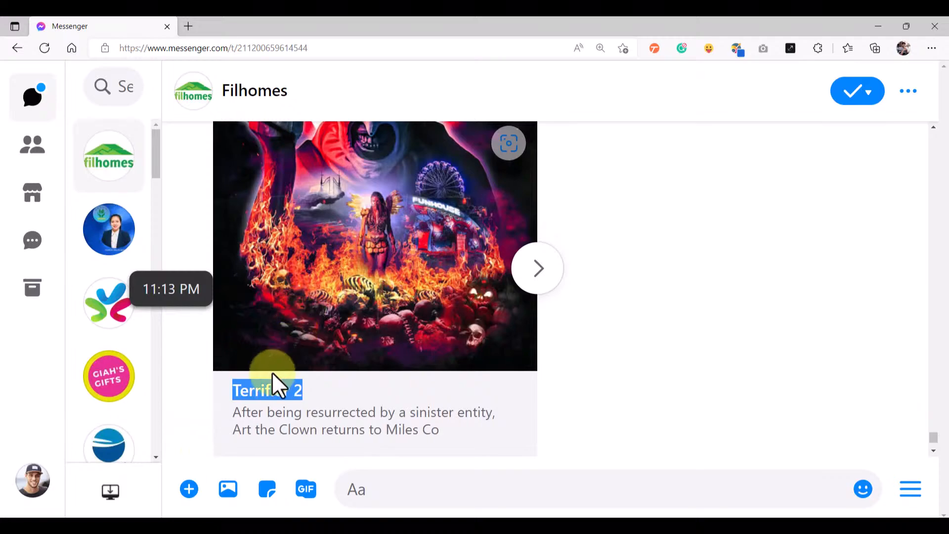
{"action": "scroll", "coordinate": [314, 357], "scroll_direction": "up", "scroll_amount": 15}
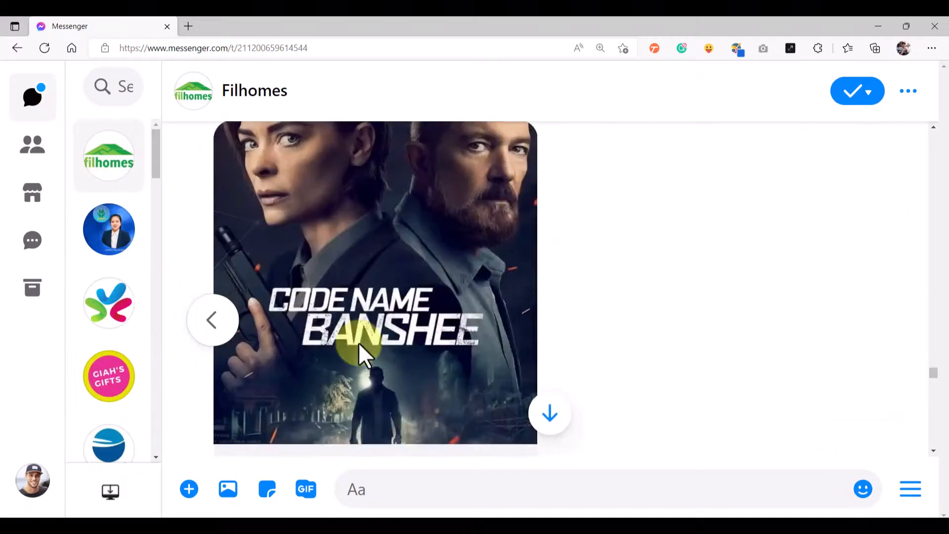
{"action": "scroll", "coordinate": [450, 301], "scroll_direction": "up", "scroll_amount": 10}
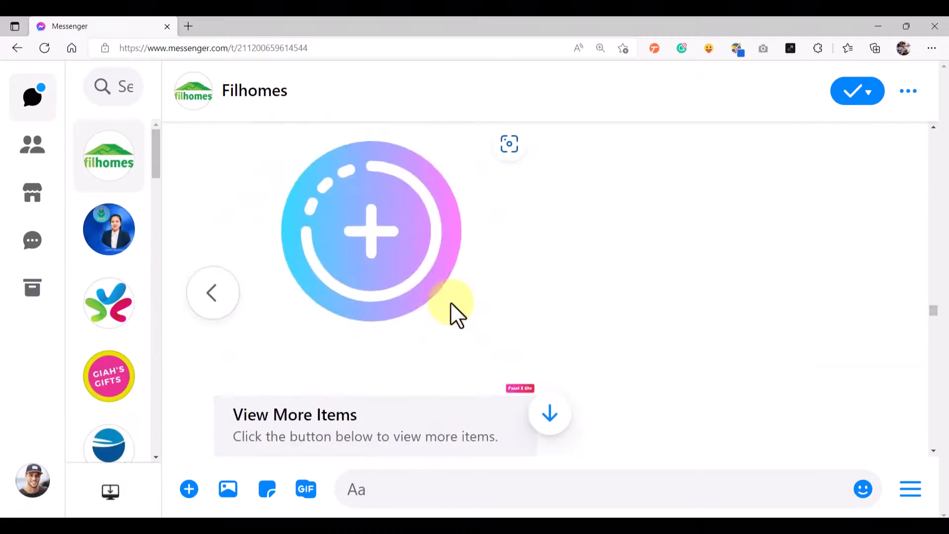
{"action": "scroll", "coordinate": [449, 303], "scroll_direction": "up", "scroll_amount": 5}
{"action": "scroll", "coordinate": [449, 304], "scroll_direction": "down", "scroll_amount": 9}
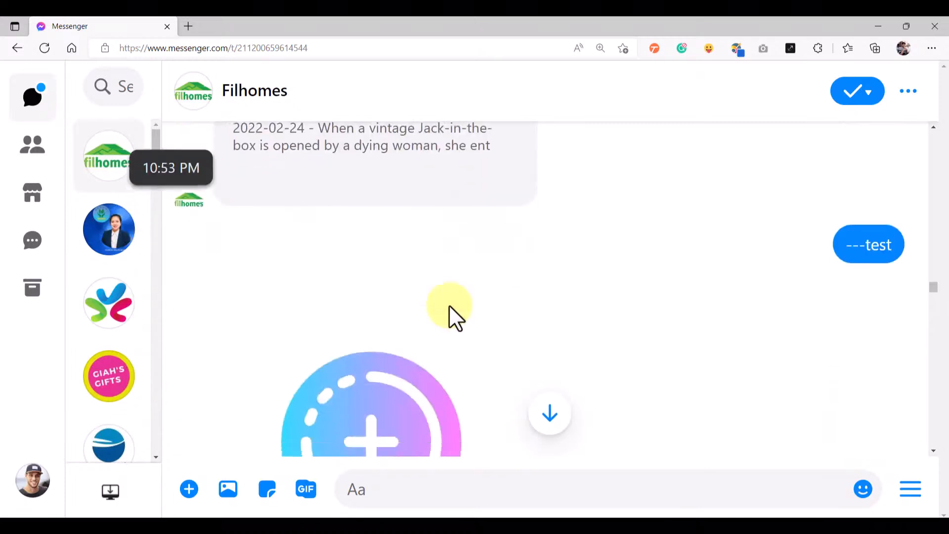
{"action": "scroll", "coordinate": [399, 311], "scroll_direction": "up", "scroll_amount": 2}
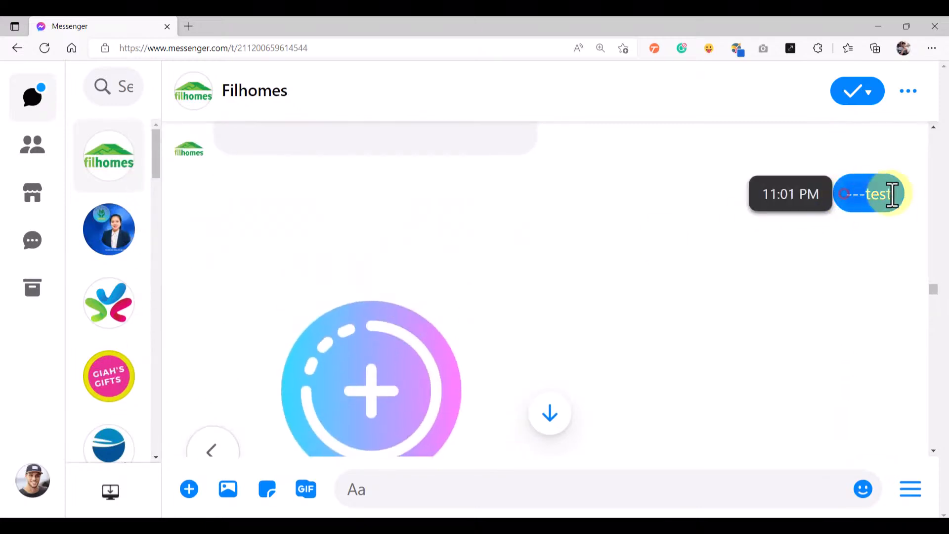
{"action": "scroll", "coordinate": [716, 297], "scroll_direction": "down", "scroll_amount": 2}
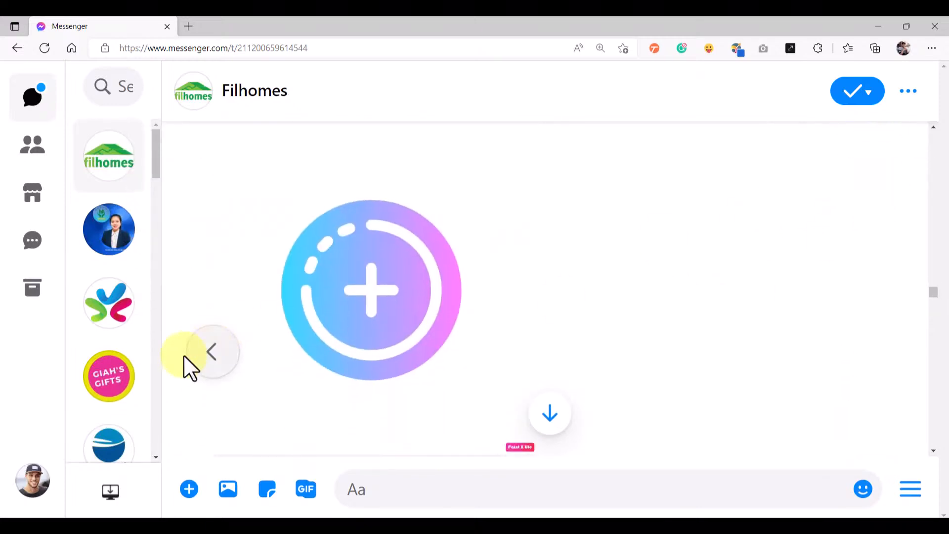
Step the carousel under the ---test message back to its first card, highlight the title Terrifier 2, and return to the newest messages.
{"action": "left_click", "coordinate": [203, 355]}
{"action": "left_click", "coordinate": [204, 355]}
{"action": "left_click", "coordinate": [203, 355]}
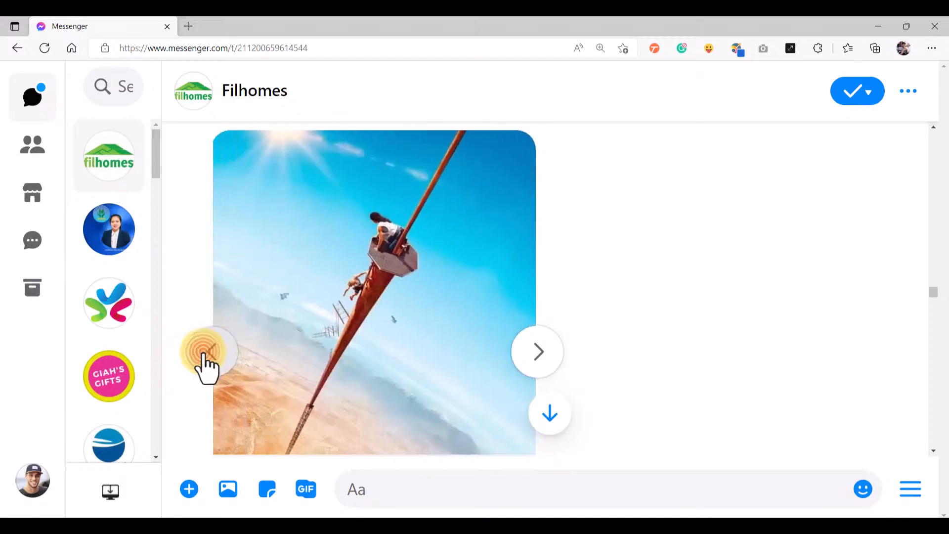
{"action": "left_click", "coordinate": [203, 354]}
{"action": "left_click", "coordinate": [204, 355]}
{"action": "left_click", "coordinate": [203, 354]}
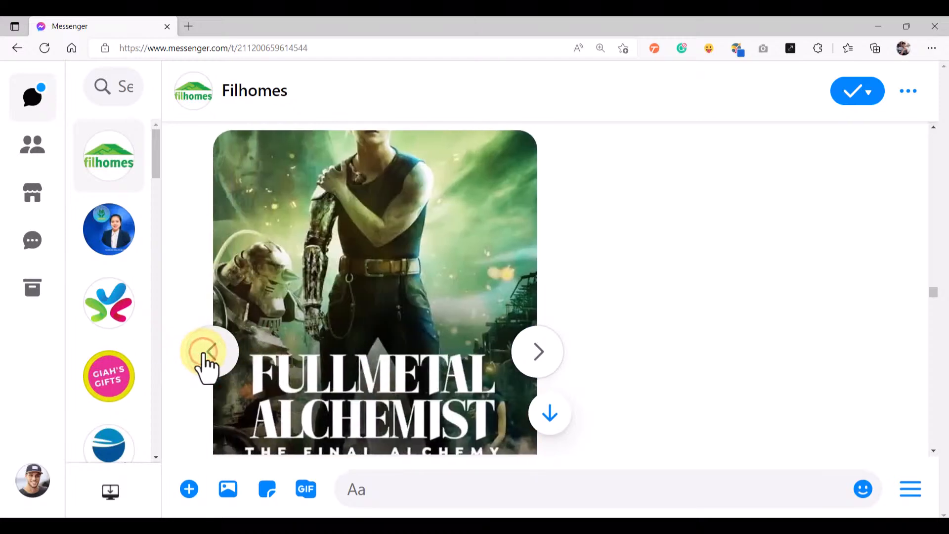
{"action": "left_click", "coordinate": [203, 354]}
{"action": "left_click", "coordinate": [204, 355]}
{"action": "left_click", "coordinate": [205, 355]}
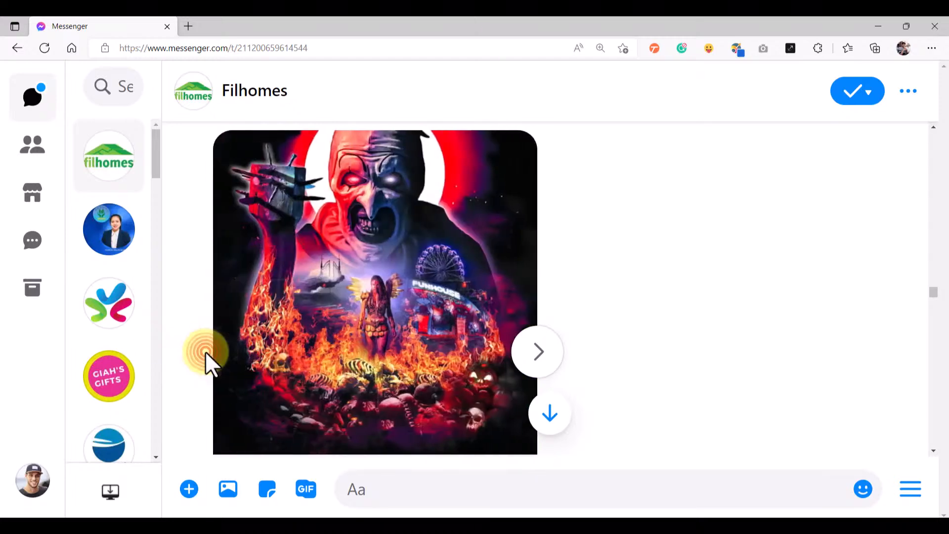
{"action": "scroll", "coordinate": [223, 352], "scroll_direction": "down", "scroll_amount": 2}
{"action": "left_click_drag", "start_coordinate": [233, 372], "coordinate": [394, 353]}
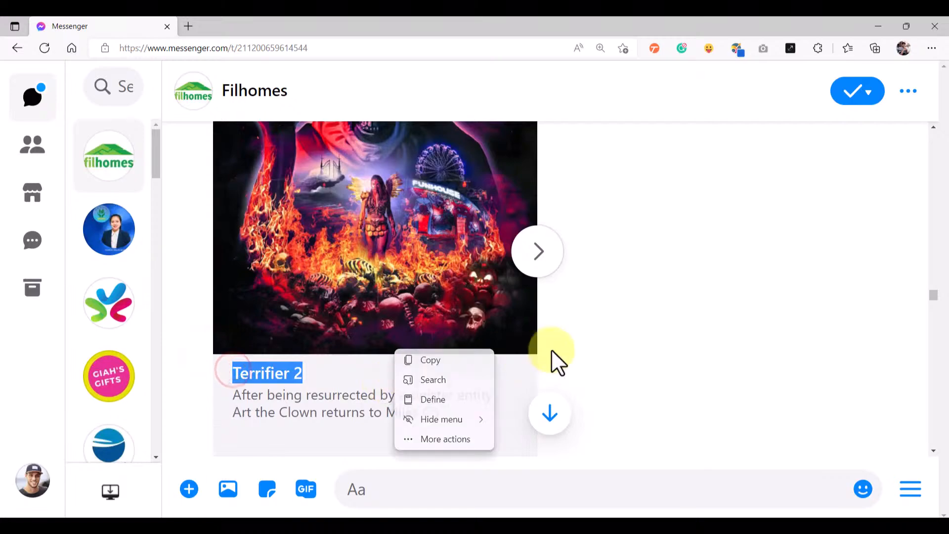
{"action": "left_click_drag", "start_coordinate": [932, 295], "coordinate": [918, 469]}
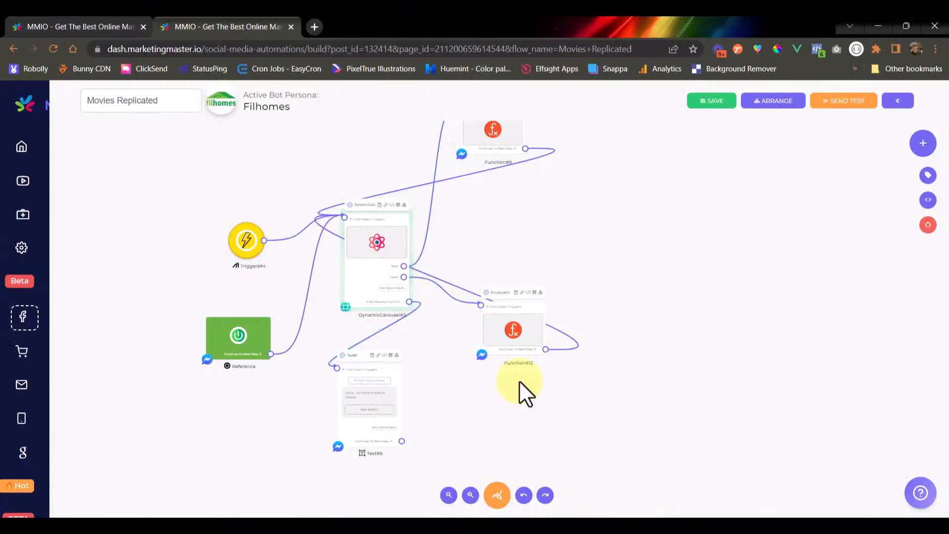
Examine the Movies Replicated flow's connections around DynamicCarousel#3 and its functions, and nudge the Text#6 step slightly sideways.
{"action": "scroll", "coordinate": [499, 328], "scroll_direction": "up", "scroll_amount": 3}
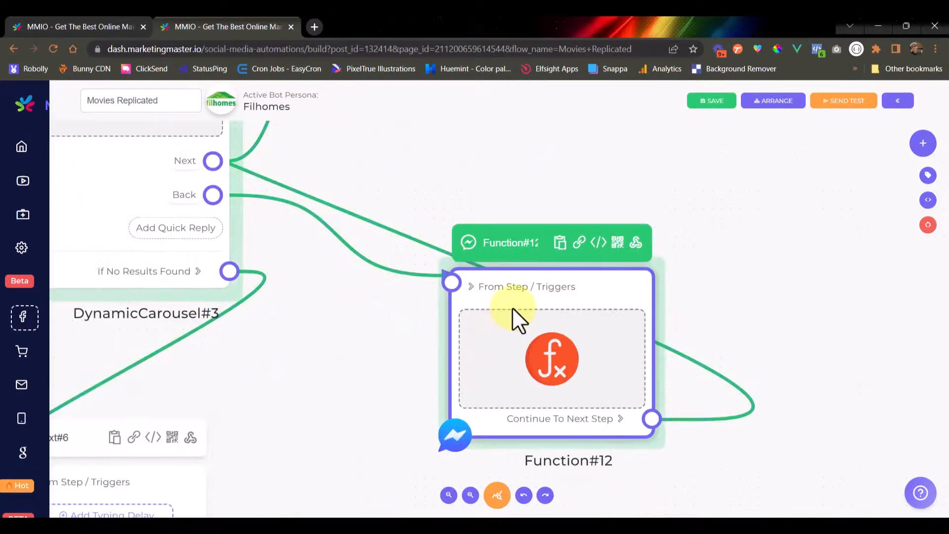
{"action": "scroll", "coordinate": [515, 322], "scroll_direction": "down", "scroll_amount": 3}
{"action": "scroll", "coordinate": [402, 297], "scroll_direction": "up", "scroll_amount": 3}
{"action": "scroll", "coordinate": [329, 318], "scroll_direction": "down", "scroll_amount": 5}
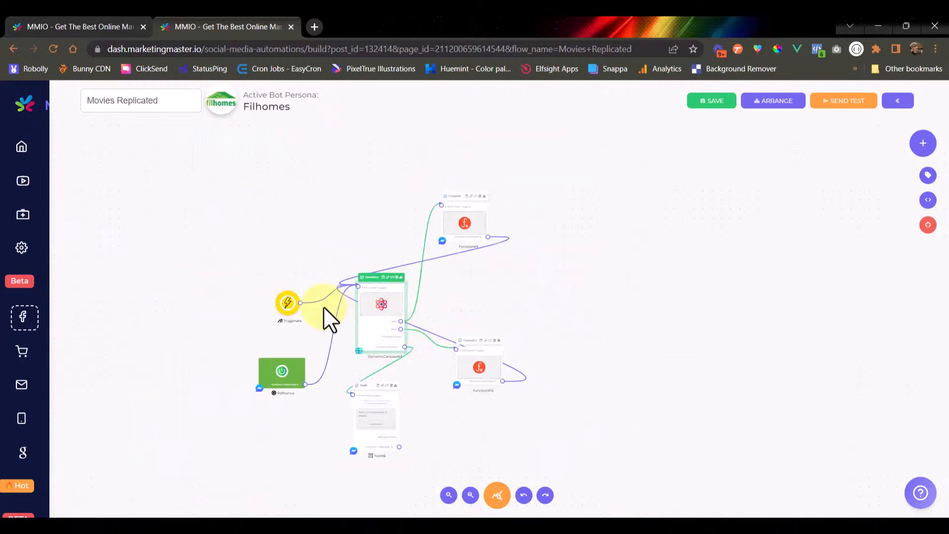
{"action": "scroll", "coordinate": [401, 326], "scroll_direction": "up", "scroll_amount": 6}
{"action": "scroll", "coordinate": [381, 336], "scroll_direction": "down", "scroll_amount": 4}
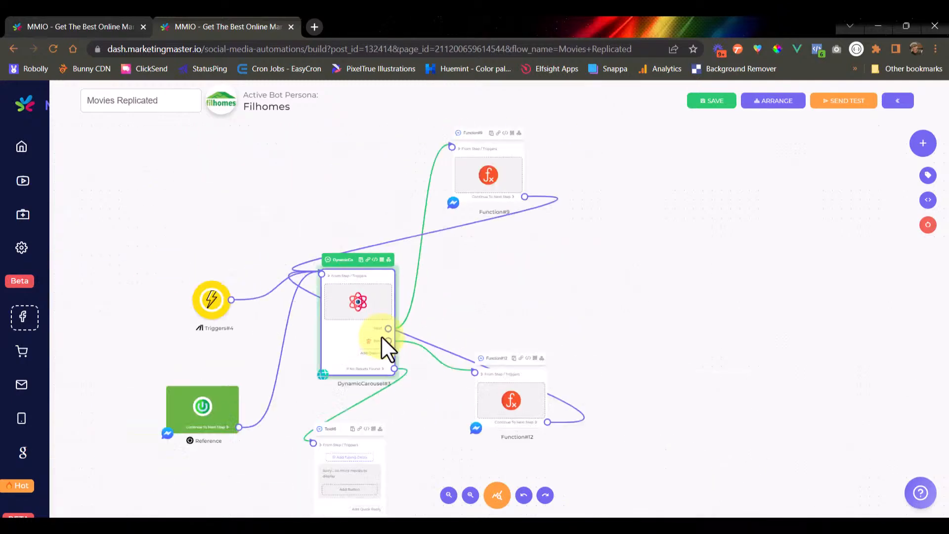
{"action": "scroll", "coordinate": [379, 398], "scroll_direction": "up", "scroll_amount": 1}
{"action": "left_click_drag", "start_coordinate": [422, 398], "coordinate": [417, 351]}
{"action": "left_click_drag", "start_coordinate": [376, 404], "coordinate": [399, 404]}
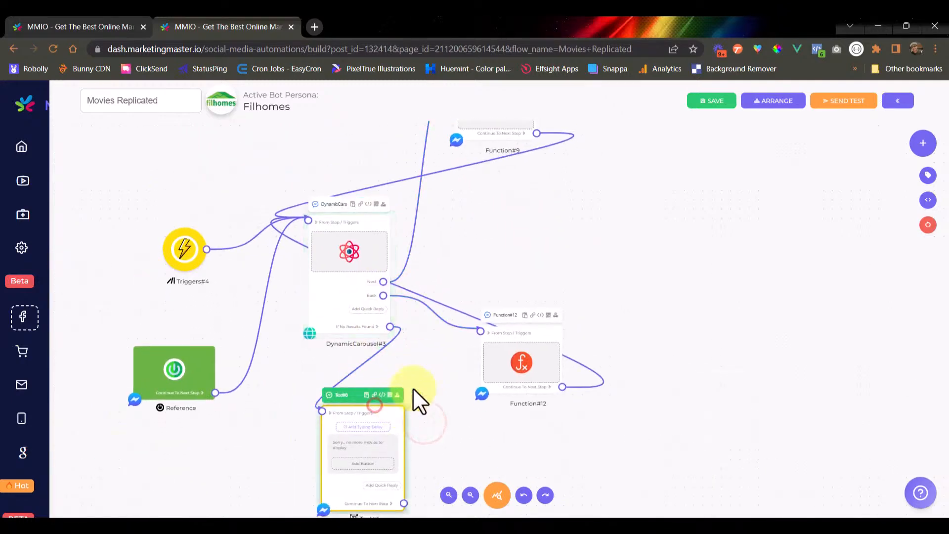
{"action": "left_click_drag", "start_coordinate": [438, 365], "coordinate": [424, 400]}
Open DynamicCarousel#3's HTTP Request data source, review the page parameter {{demo_movie_page_value}}, and close the setup.
{"action": "left_click", "coordinate": [360, 291]}
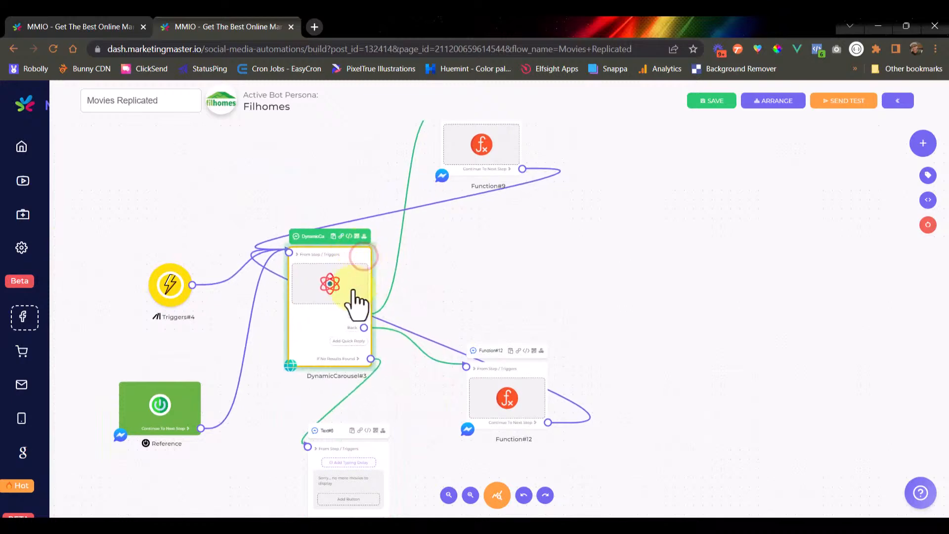
{"action": "scroll", "coordinate": [356, 301], "scroll_direction": "up", "scroll_amount": 4}
{"action": "left_click", "coordinate": [327, 244]}
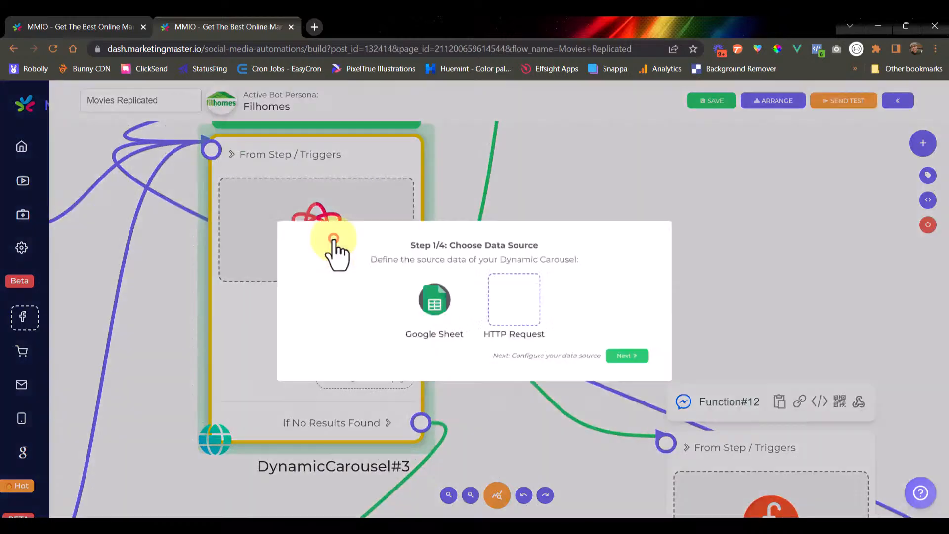
{"action": "left_click", "coordinate": [507, 329]}
{"action": "left_click", "coordinate": [653, 367]}
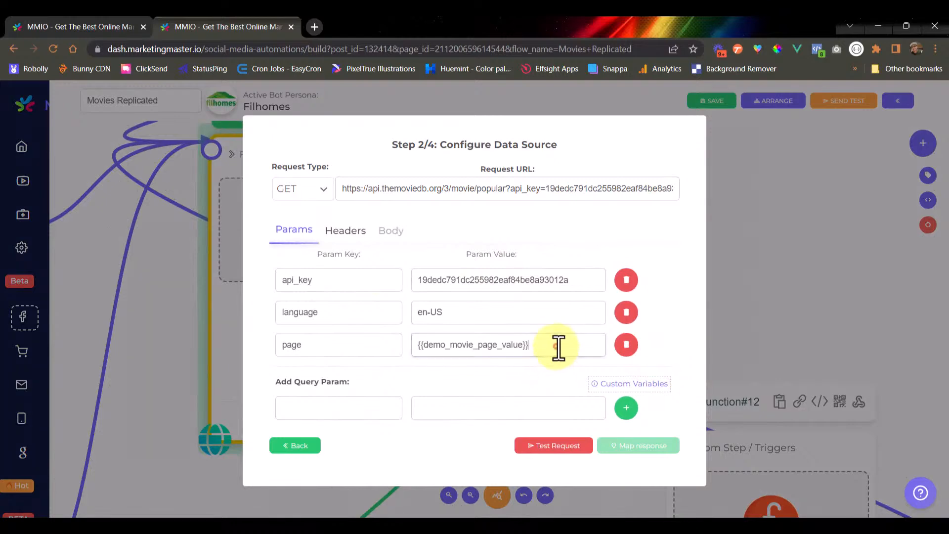
{"action": "left_click", "coordinate": [777, 292]}
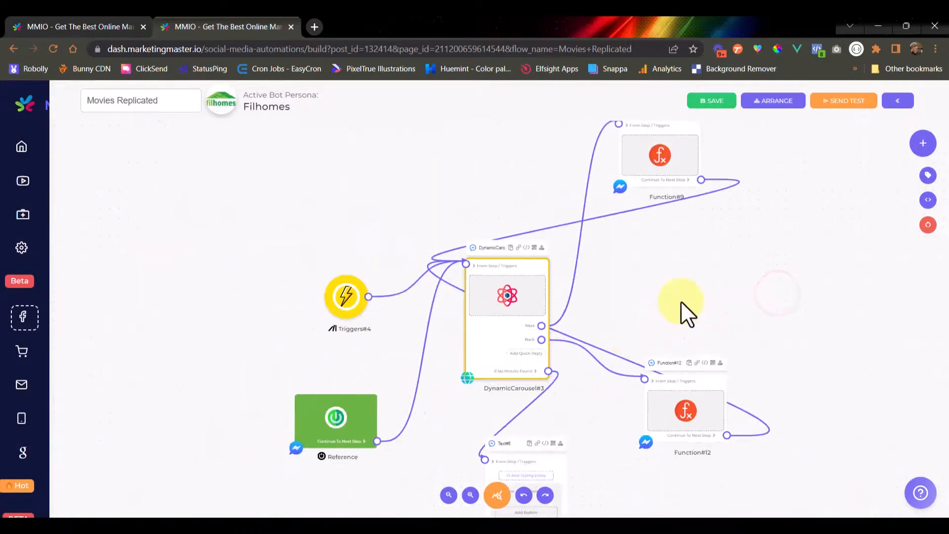
Switch back to the Messenger conversation and review the Next and Back replies below the Terrifier 2 card.
{"action": "left_click_drag", "start_coordinate": [703, 286], "coordinate": [625, 334]}
{"action": "scroll", "coordinate": [616, 349], "scroll_direction": "down", "scroll_amount": 3}
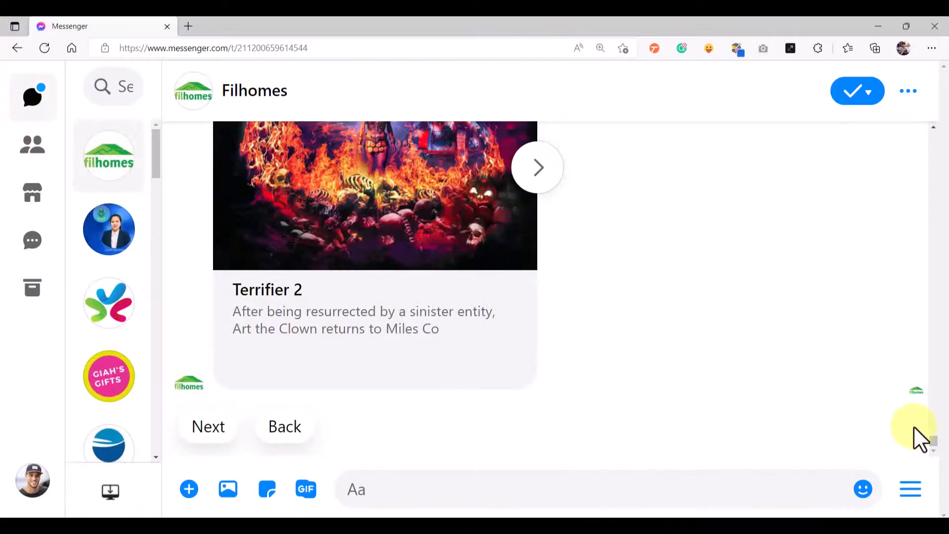
{"action": "left_click_drag", "start_coordinate": [929, 440], "coordinate": [892, 476]}
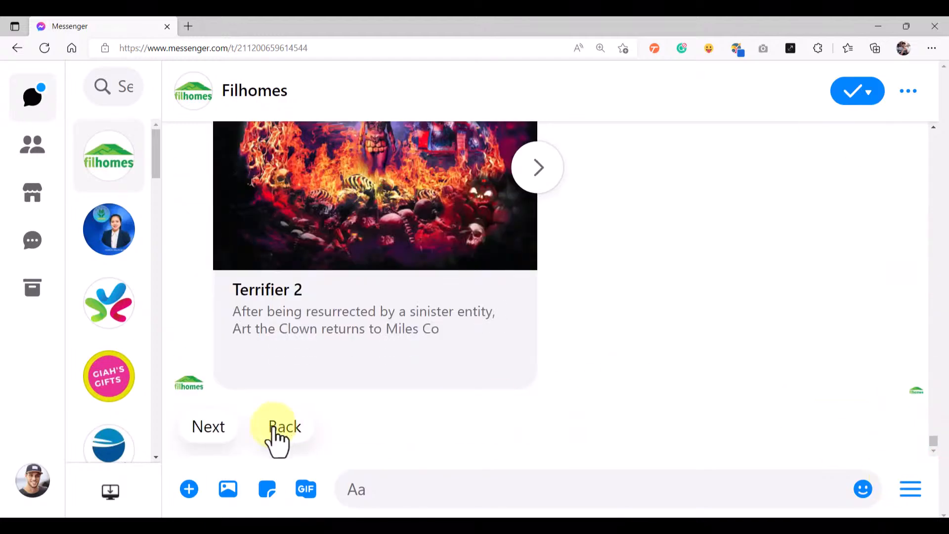
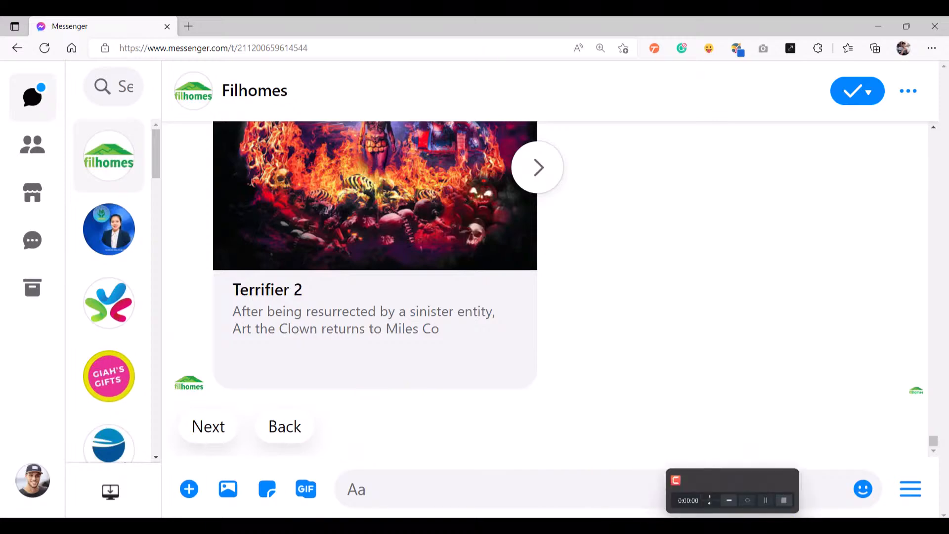
Switch back to the Movies Replicated flow builder, review the button text of DynamicCarousel#3's Next quick reply, and cancel its settings.
{"action": "left_click", "coordinate": [678, 525]}
{"action": "scroll", "coordinate": [468, 366], "scroll_direction": "up", "scroll_amount": 5}
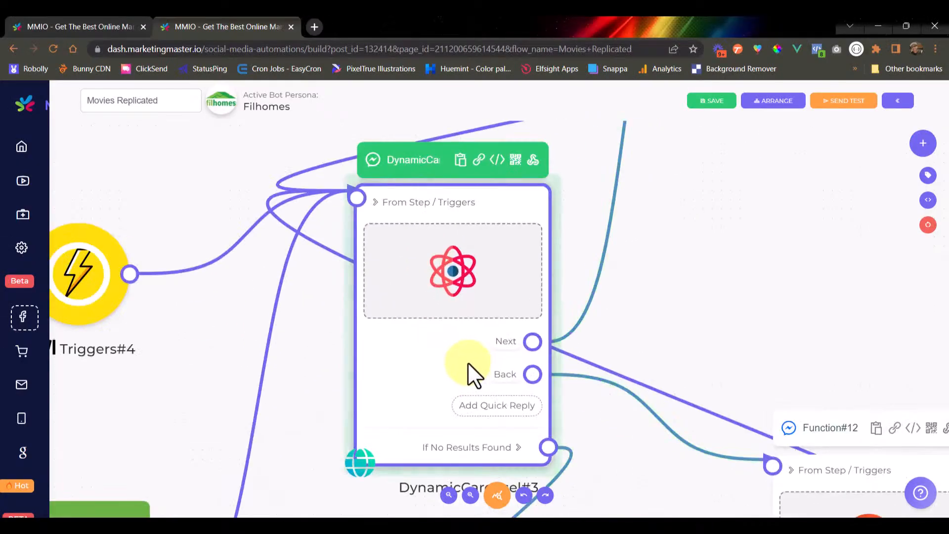
{"action": "scroll", "coordinate": [470, 361], "scroll_direction": "up", "scroll_amount": 3}
{"action": "left_click", "coordinate": [568, 306]}
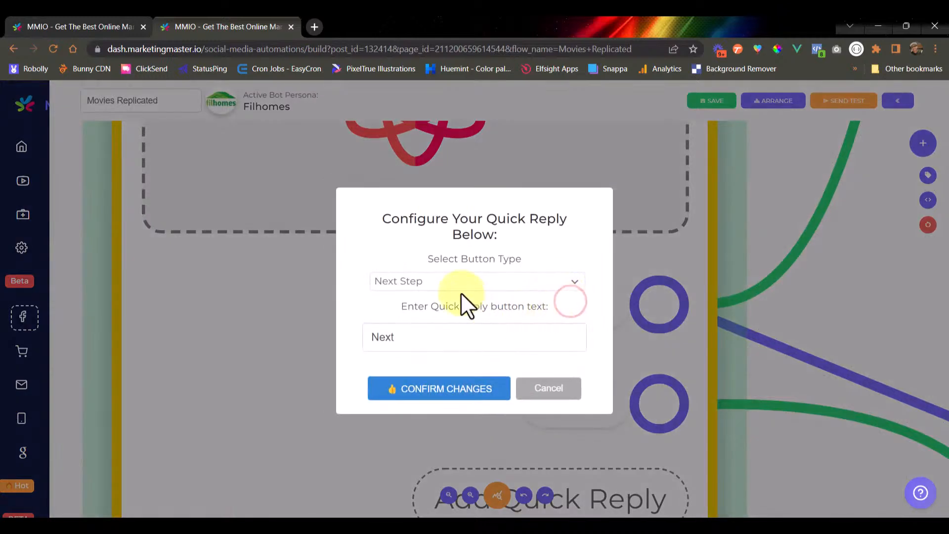
{"action": "double_click", "coordinate": [408, 335]}
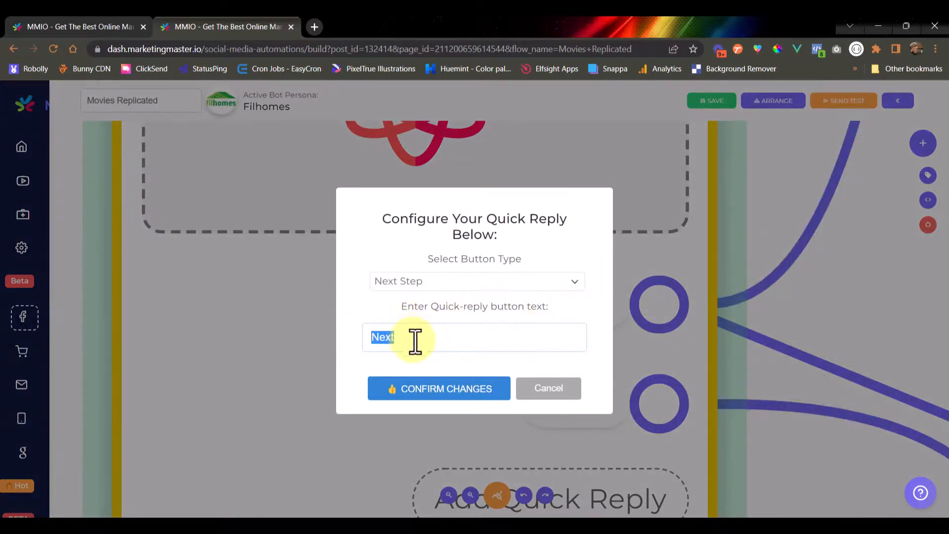
{"action": "left_click", "coordinate": [422, 338]}
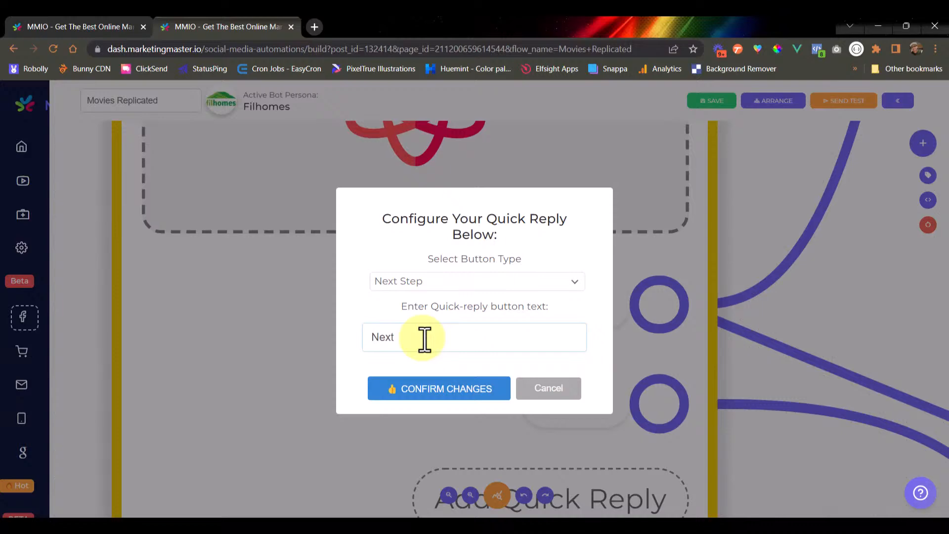
{"action": "left_click", "coordinate": [577, 388]}
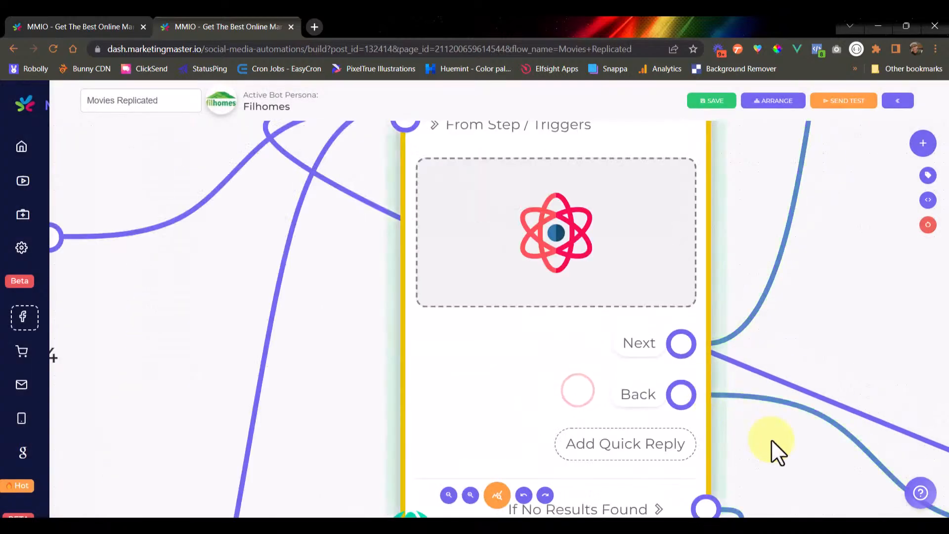
Create a user-specific custom variable named Demo Movies Next Label with the fallback value Next 1 - 20, copying its name for reuse.
{"action": "left_click_drag", "start_coordinate": [771, 440], "coordinate": [664, 397]}
{"action": "scroll", "coordinate": [663, 397], "scroll_direction": "down", "scroll_amount": 5}
{"action": "left_click_drag", "start_coordinate": [860, 241], "coordinate": [800, 275]}
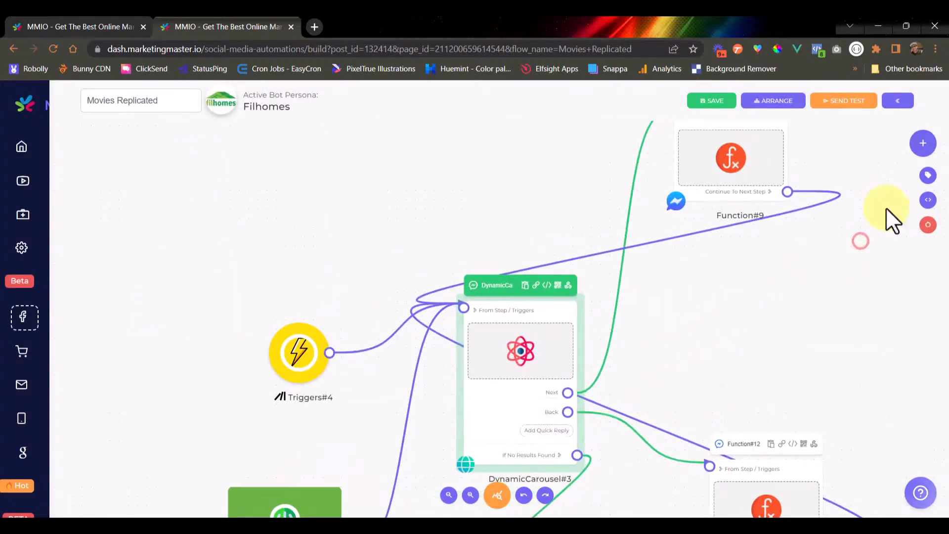
{"action": "left_click", "coordinate": [928, 202]}
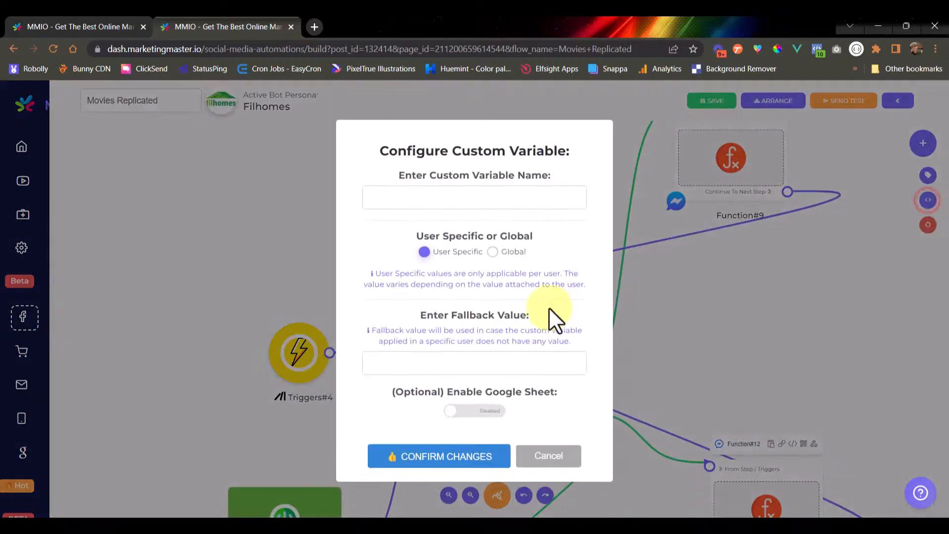
{"action": "left_click", "coordinate": [474, 196]}
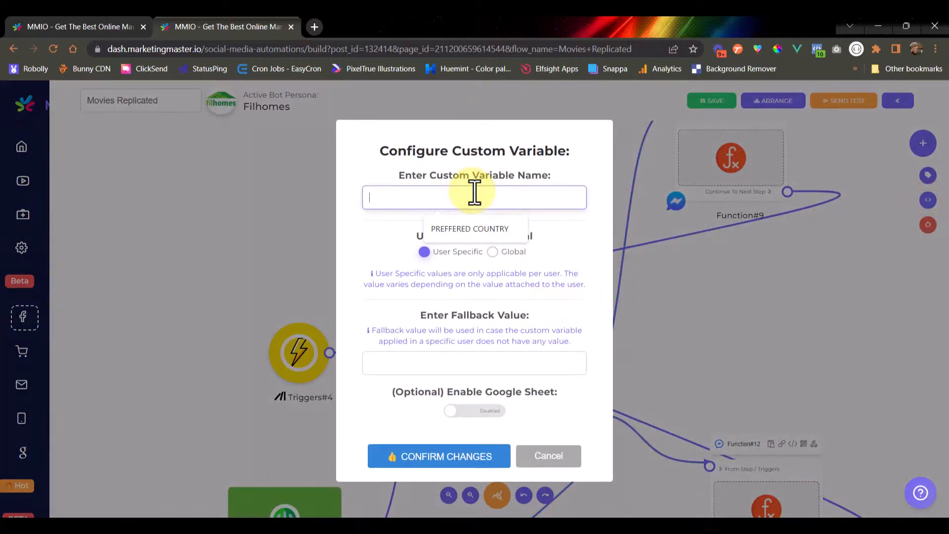
{"action": "type", "text": "Demo Movies Next Label"}
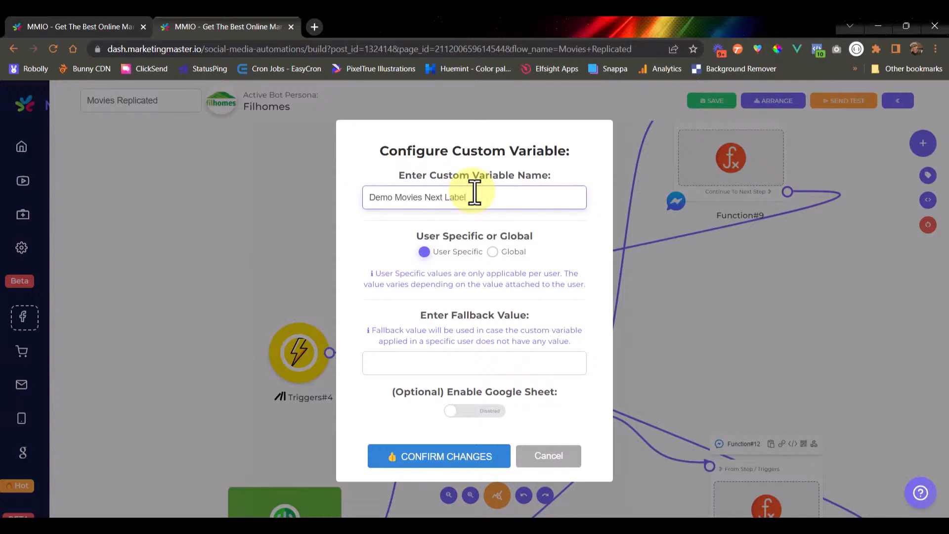
{"action": "triple_click", "coordinate": [475, 193]}
{"action": "key", "text": "ctrl+c"}
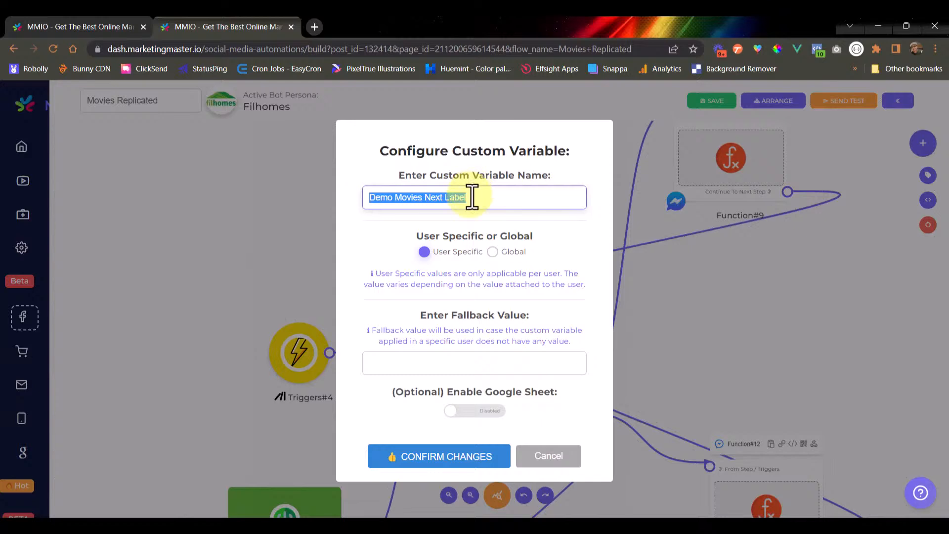
{"action": "left_click", "coordinate": [454, 362]}
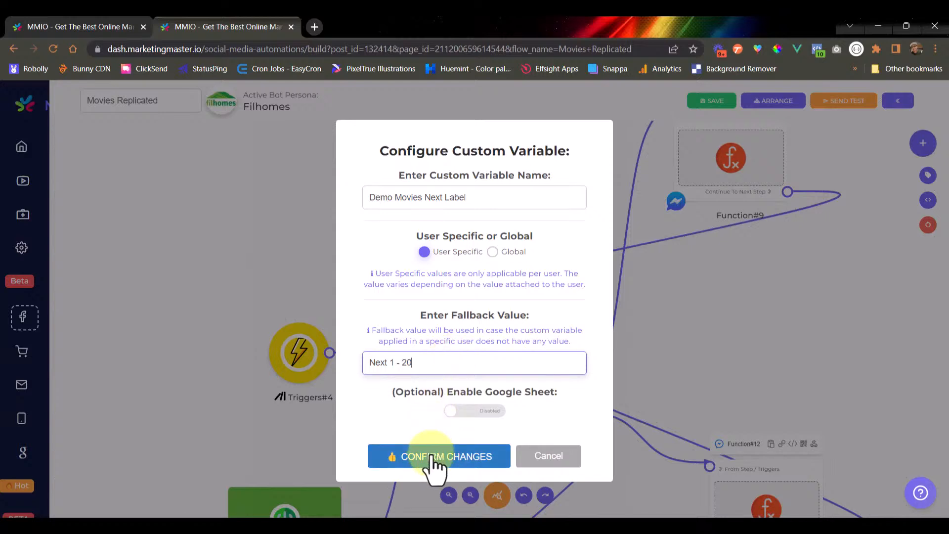
{"action": "left_click_drag", "start_coordinate": [424, 315], "coordinate": [513, 315]}
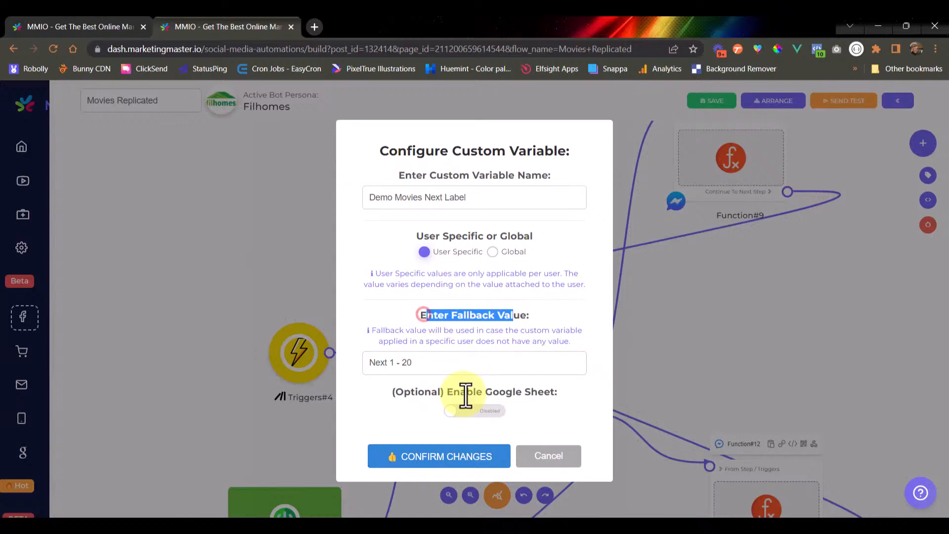
{"action": "left_click", "coordinate": [428, 457]}
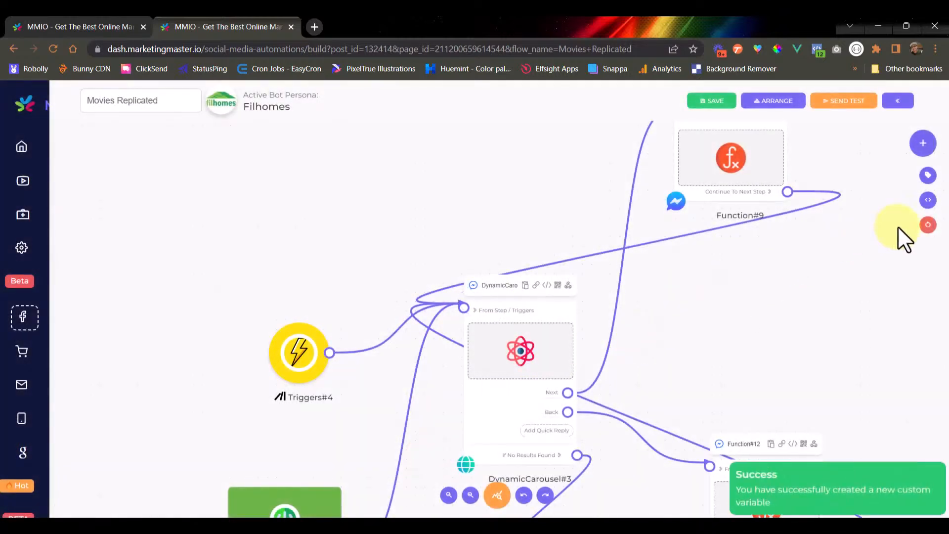
Create a second user-specific custom variable named Demo Movies Back Label with the fallback value Back 1 - 20.
{"action": "left_click", "coordinate": [928, 200]}
{"action": "left_click", "coordinate": [463, 200]}
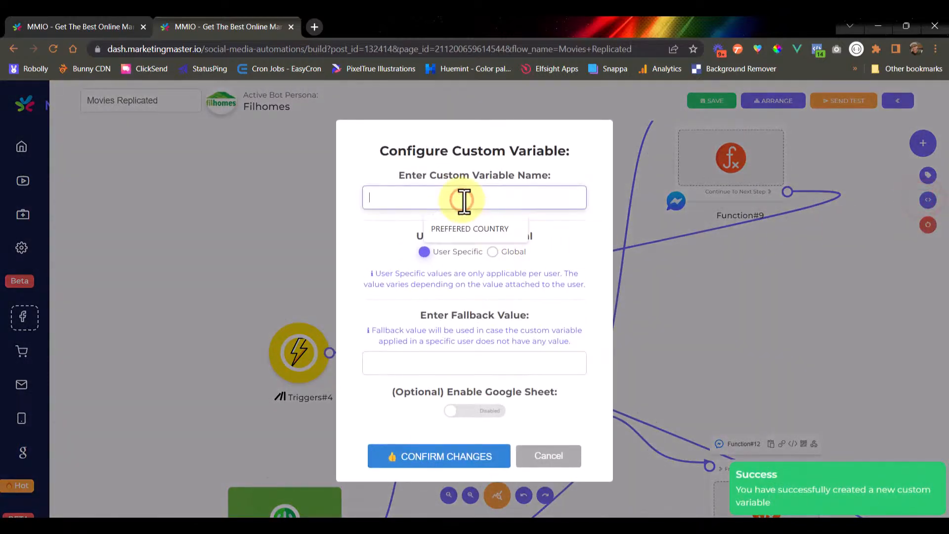
{"action": "key", "text": "ctrl+v"}
{"action": "double_click", "coordinate": [434, 197]}
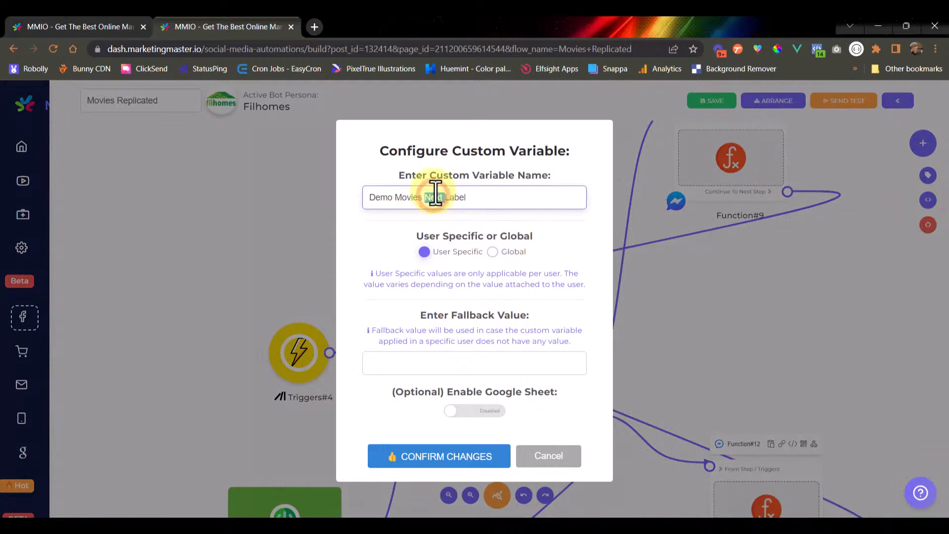
{"action": "type", "text": "Back"}
{"action": "left_click", "coordinate": [421, 365]}
{"action": "type", "text": "Bac"}
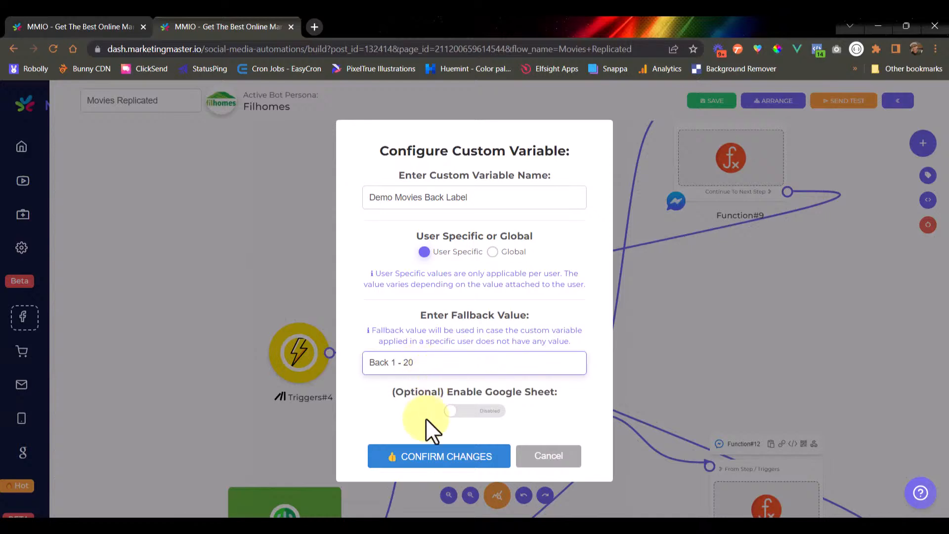
{"action": "left_click", "coordinate": [443, 458]}
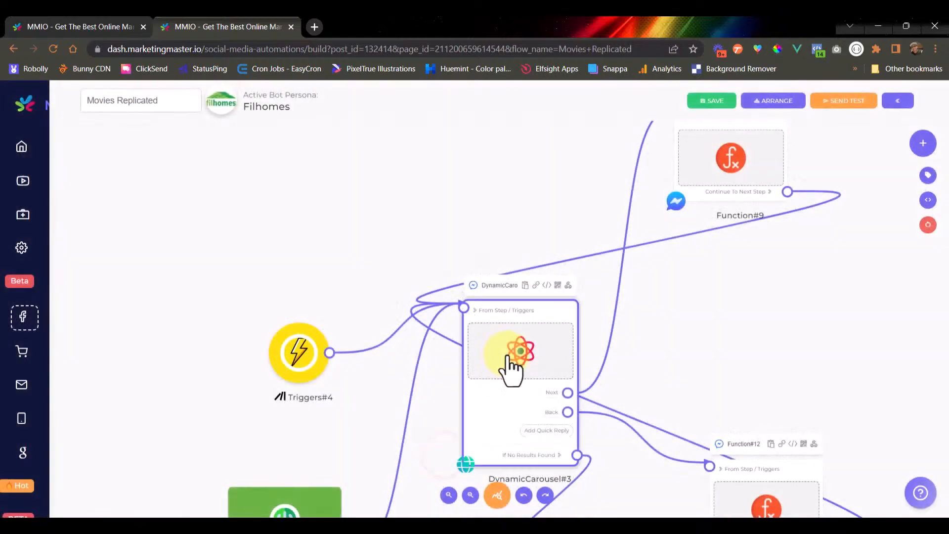
{"action": "left_click", "coordinate": [502, 353]}
{"action": "scroll", "coordinate": [666, 372], "scroll_direction": "down", "scroll_amount": 1}
{"action": "left_click_drag", "start_coordinate": [667, 372], "coordinate": [612, 317]}
{"action": "scroll", "coordinate": [538, 343], "scroll_direction": "up", "scroll_amount": 7}
{"action": "left_click", "coordinate": [487, 341]}
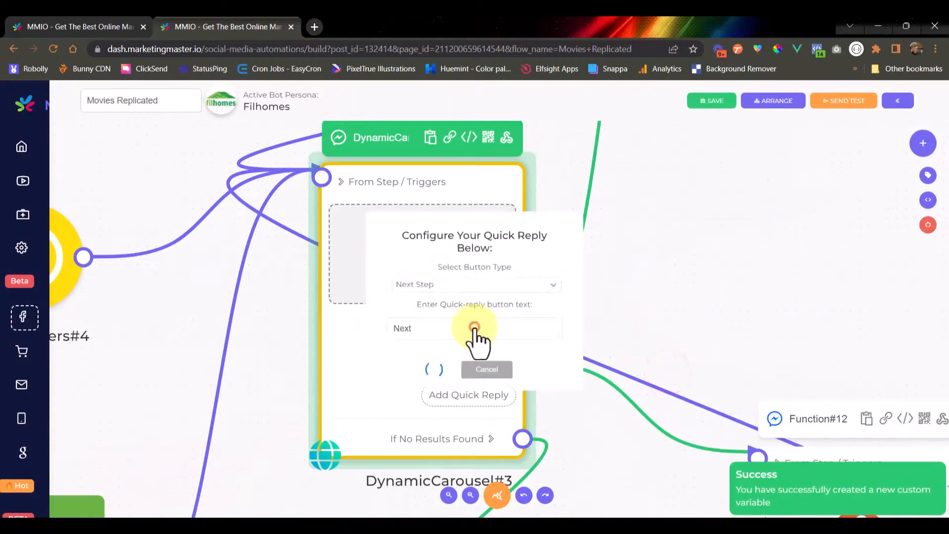
{"action": "double_click", "coordinate": [392, 337]}
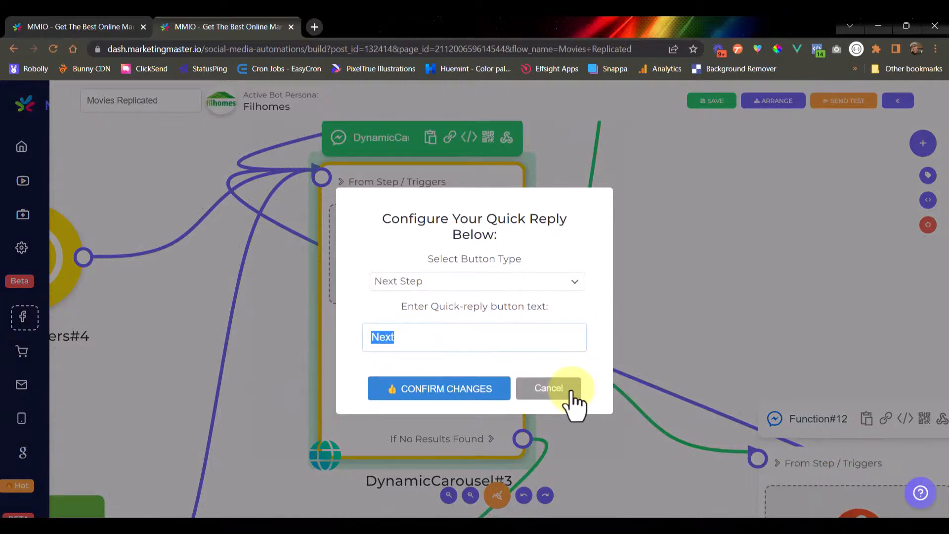
{"action": "left_click", "coordinate": [552, 388]}
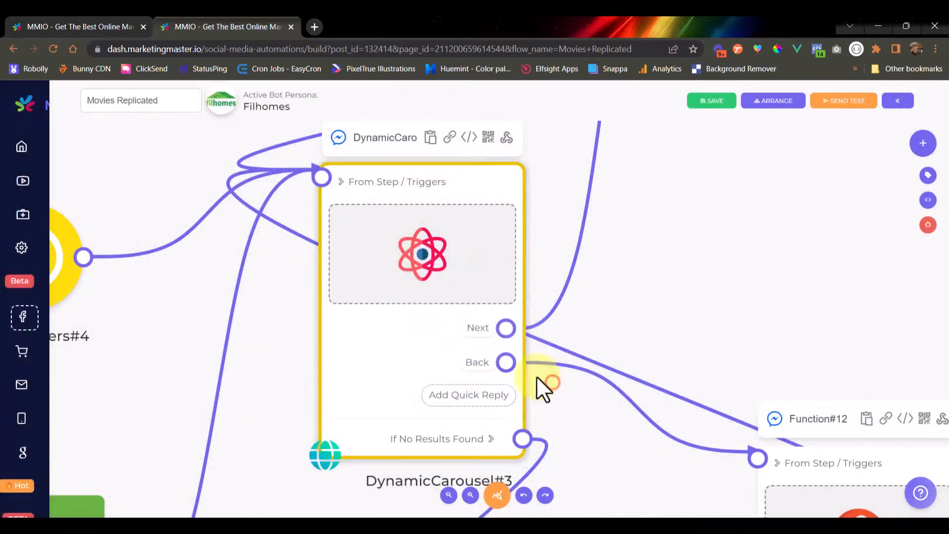
In DynamicCarousel#3's data source, remove the empty query parameter and insert the Demo Movies Next Label variable as a new parameter value.
{"action": "left_click", "coordinate": [414, 268]}
{"action": "left_click", "coordinate": [642, 366]}
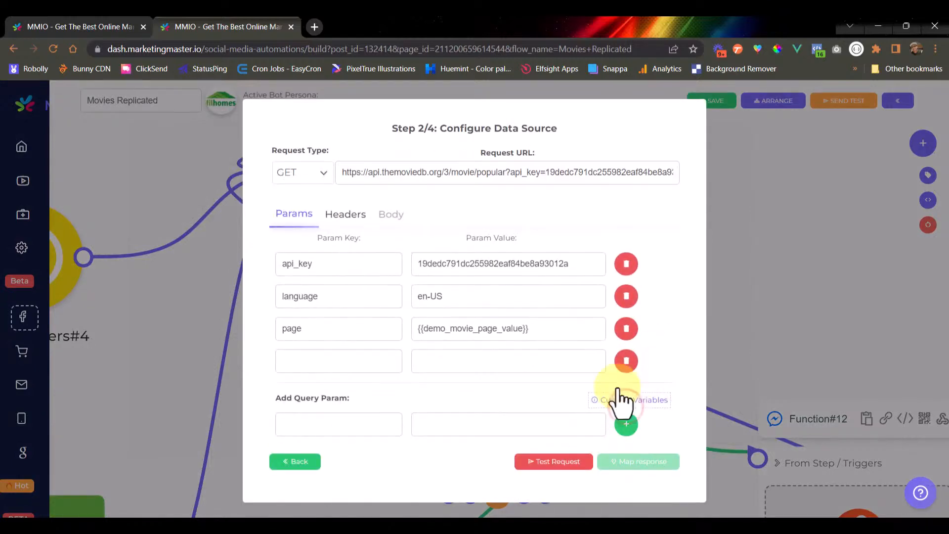
{"action": "left_click", "coordinate": [626, 361]}
{"action": "left_click", "coordinate": [633, 383]}
{"action": "left_click", "coordinate": [734, 374]}
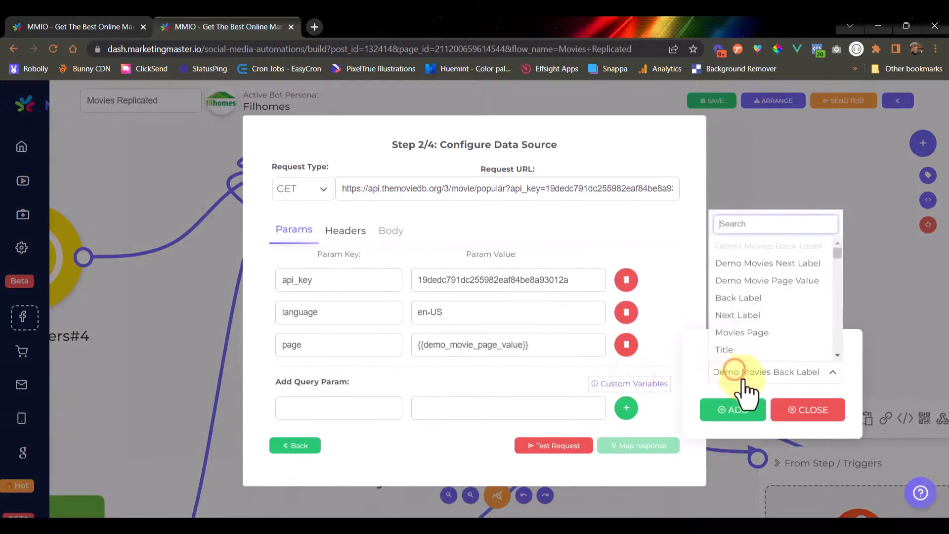
{"action": "left_click", "coordinate": [766, 255]}
{"action": "left_click", "coordinate": [735, 410]}
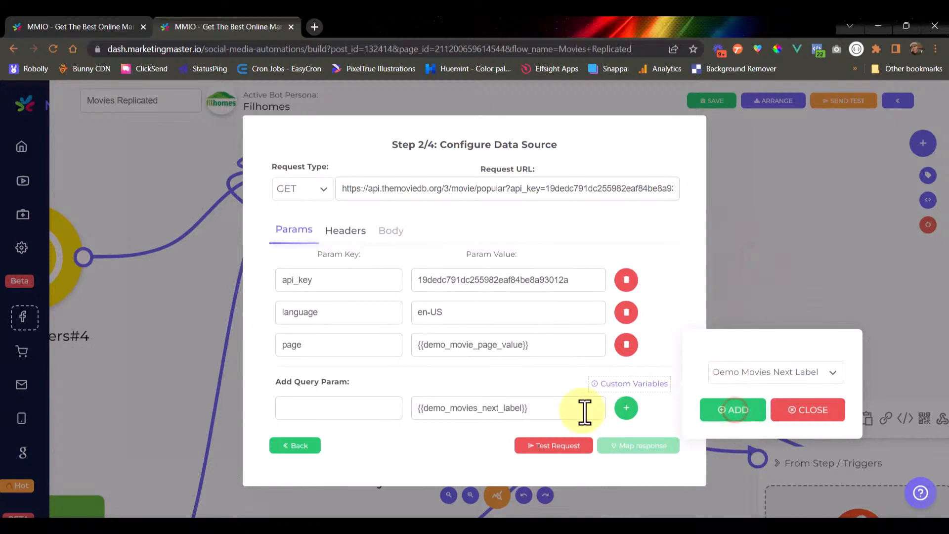
Append the Demo Movies Back Label variable to the new parameter value, clear the combined placeholders from the field, and close the data source setup.
{"action": "left_click", "coordinate": [765, 375]}
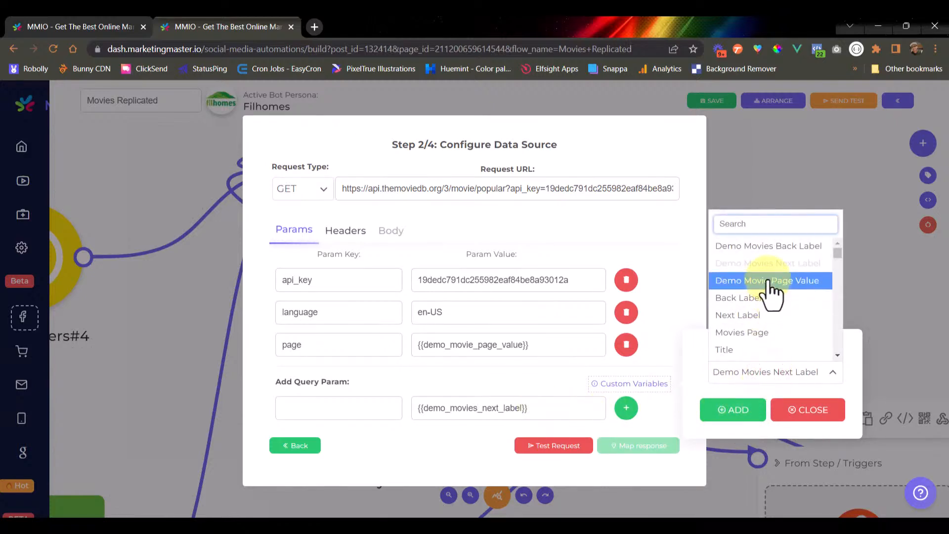
{"action": "left_click", "coordinate": [778, 246]}
{"action": "left_click", "coordinate": [736, 415]}
{"action": "left_click", "coordinate": [791, 415]}
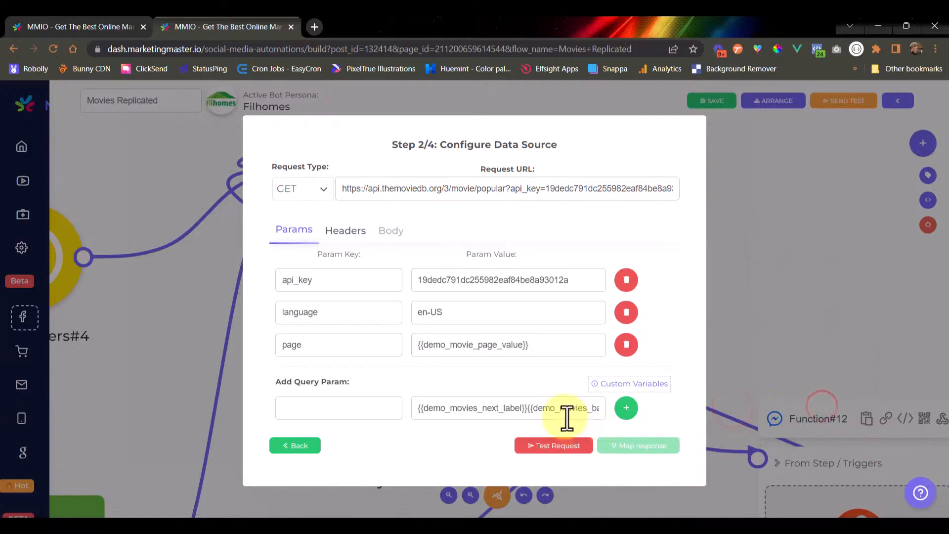
{"action": "triple_click", "coordinate": [596, 411]}
{"action": "key", "text": "BackSpace"}
{"action": "key", "text": "alt+Tab"}
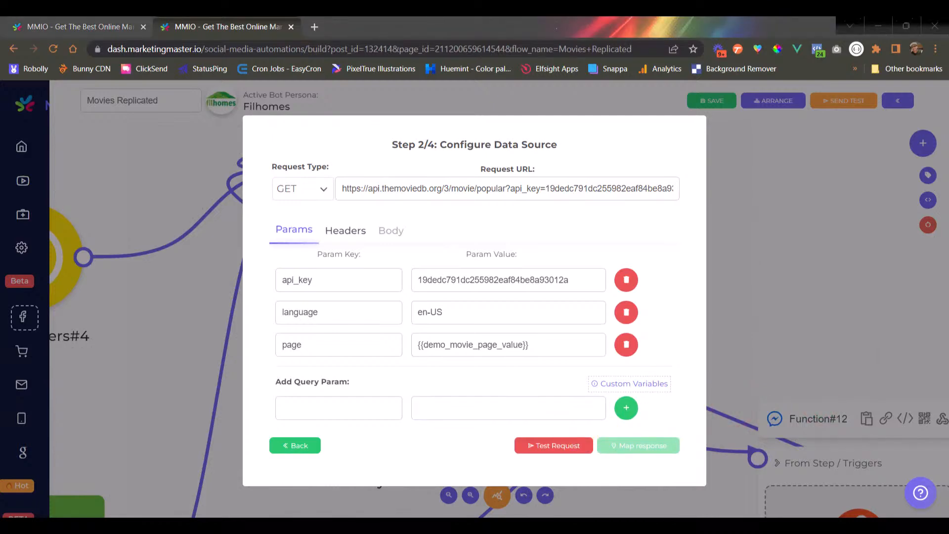
{"action": "left_click", "coordinate": [801, 307]}
Try to replace the Next quick reply's button text with the Demo Movies Next Label placeholder, and cancel the quick reply settings.
{"action": "scroll", "coordinate": [747, 317], "scroll_direction": "down", "scroll_amount": 5}
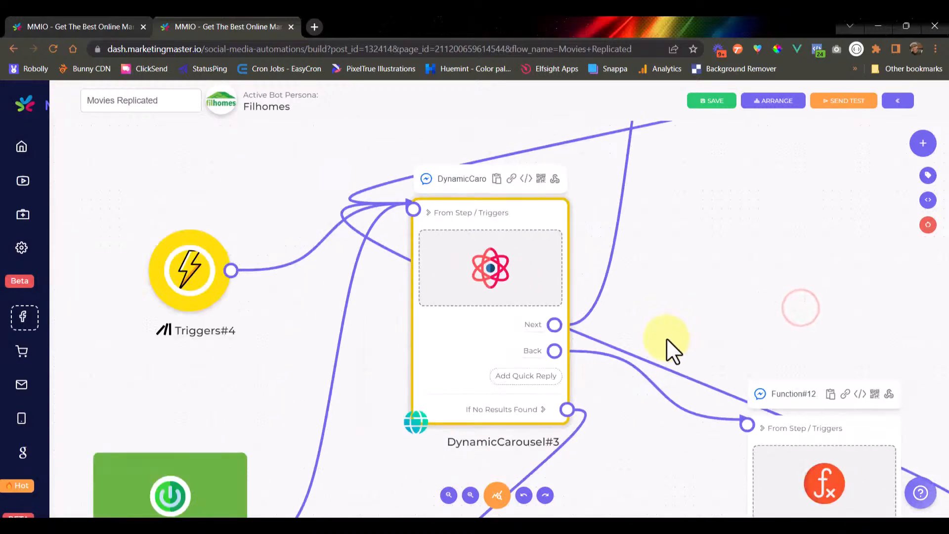
{"action": "left_click_drag", "start_coordinate": [797, 303], "coordinate": [604, 271]}
{"action": "scroll", "coordinate": [603, 272], "scroll_direction": "up", "scroll_amount": 5}
{"action": "left_click", "coordinate": [515, 271]}
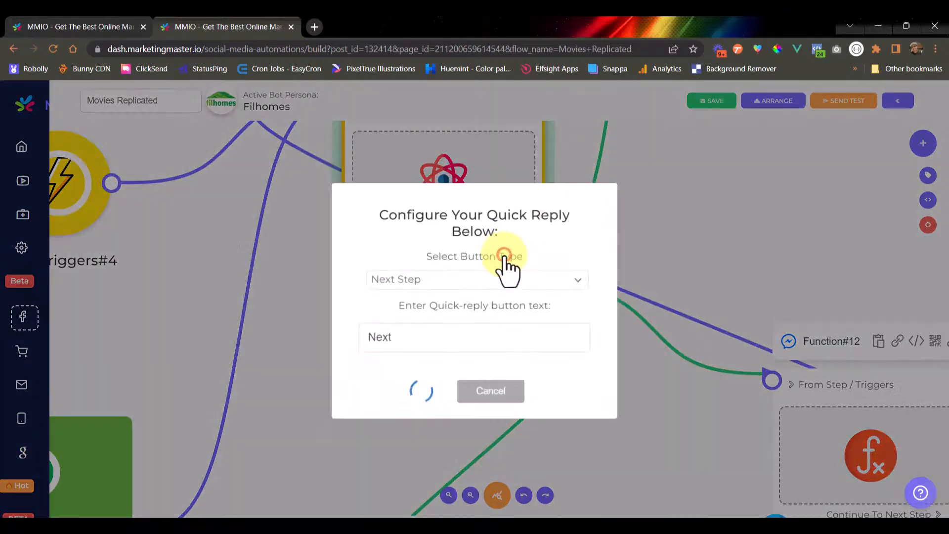
{"action": "left_click_drag", "start_coordinate": [435, 333], "coordinate": [372, 334]}
{"action": "key", "text": "BackSpace"}
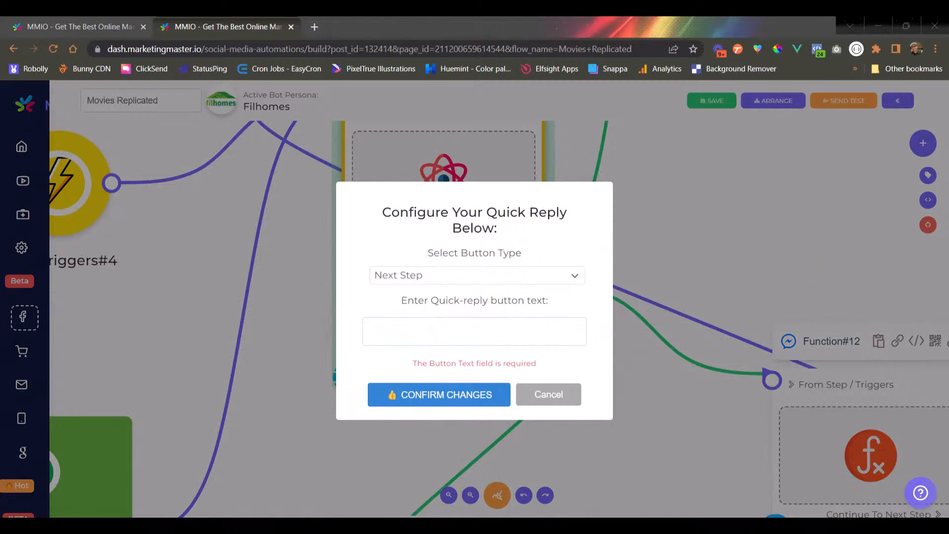
{"action": "left_click", "coordinate": [462, 333]}
{"action": "type", "text": "{{demo_movies_next_l"}
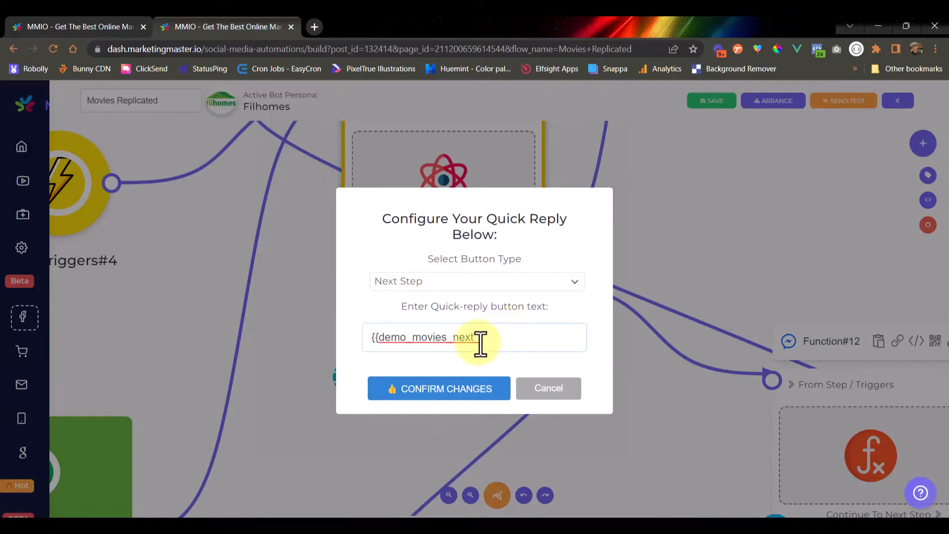
{"action": "left_click", "coordinate": [547, 389]}
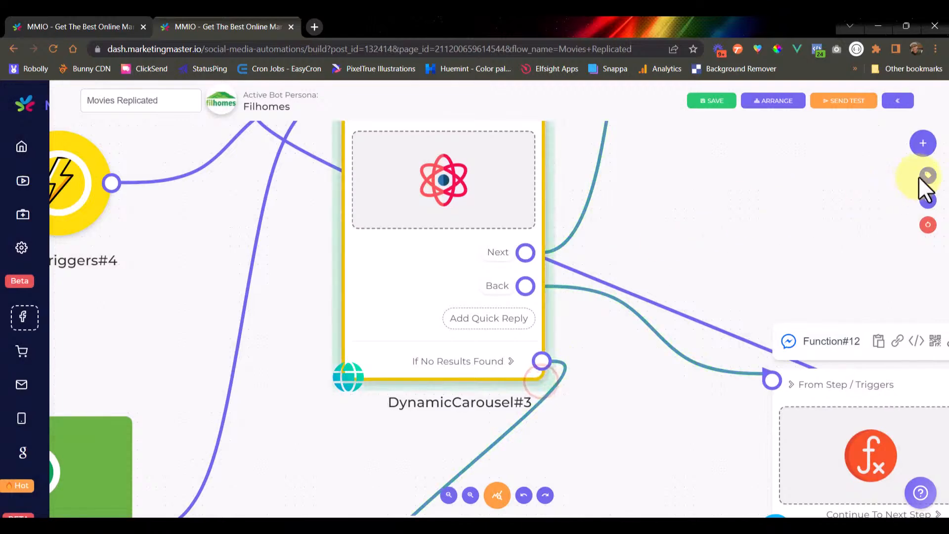
Create a user-specific custom variable with the shorter name Demo Next and a Next range label as its fallback value.
{"action": "left_click", "coordinate": [932, 206]}
{"action": "left_click", "coordinate": [480, 198]}
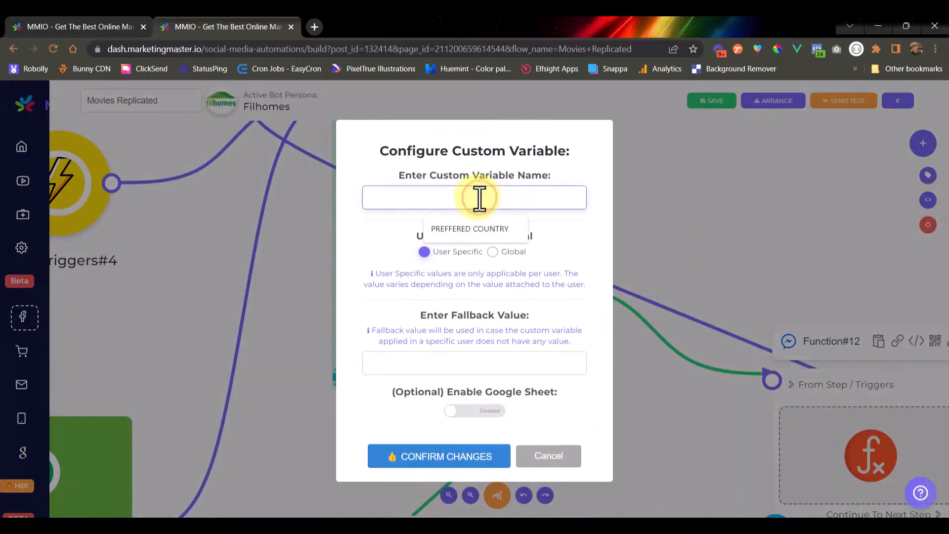
{"action": "type", "text": "Demo"}
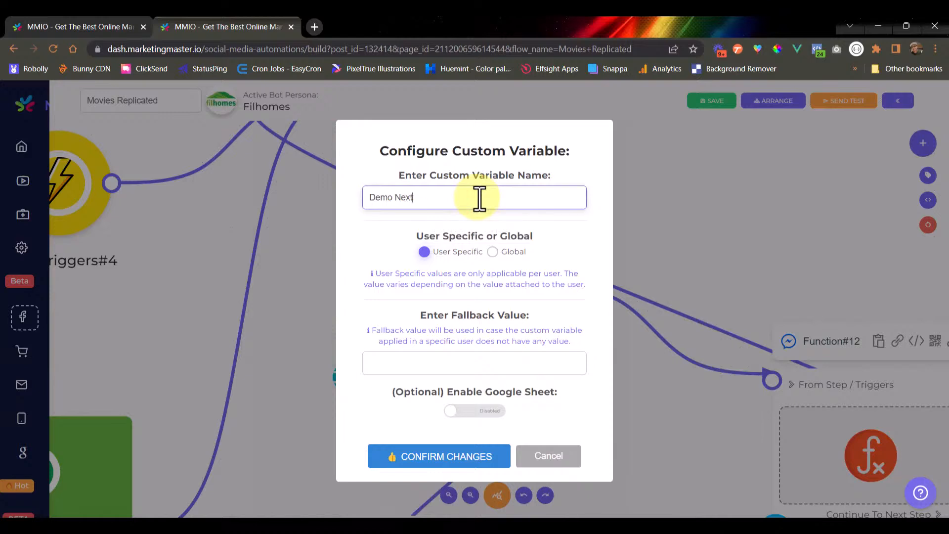
{"action": "type", "text": " Next"}
{"action": "triple_click", "coordinate": [450, 197]}
{"action": "left_click", "coordinate": [392, 366]}
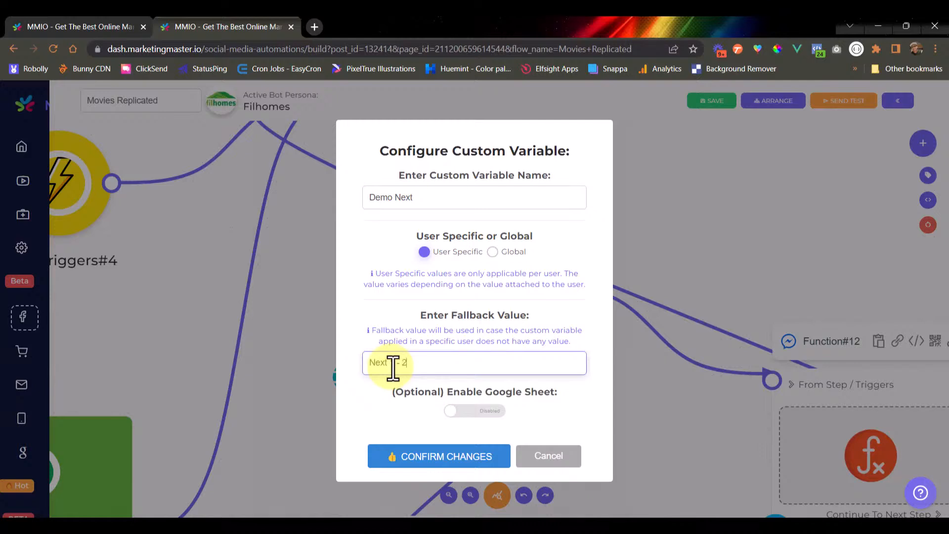
{"action": "left_click", "coordinate": [417, 466]}
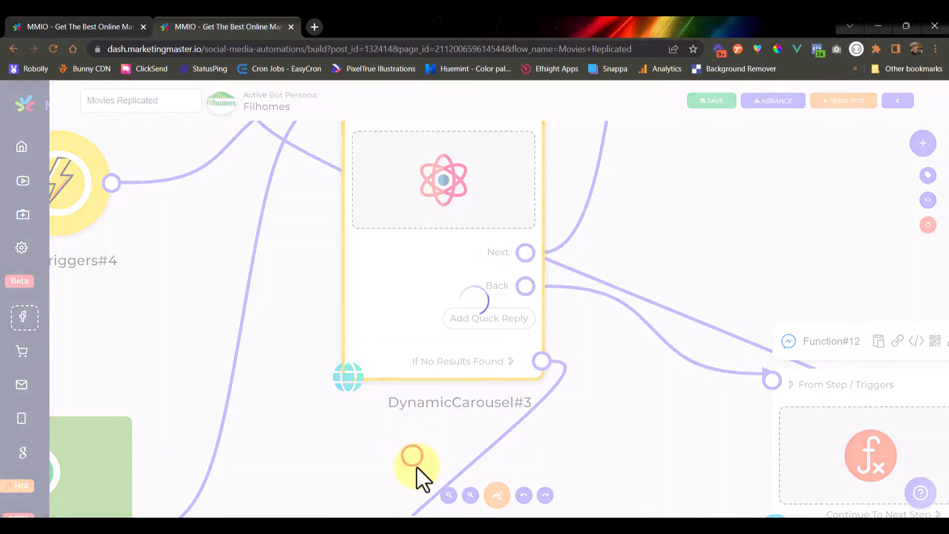
Replace the Next quick reply's button text in DynamicCarousel#3 with the {{demo_next}} placeholder, and copy the placeholder text.
{"action": "left_click", "coordinate": [501, 252]}
{"action": "double_click", "coordinate": [430, 334]}
{"action": "type", "text": "{"}
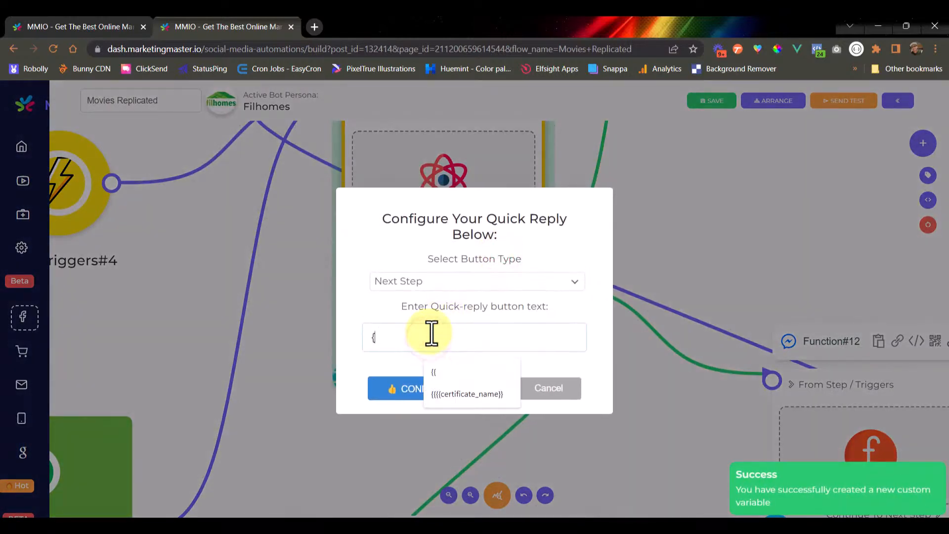
{"action": "type", "text": "{demo"}
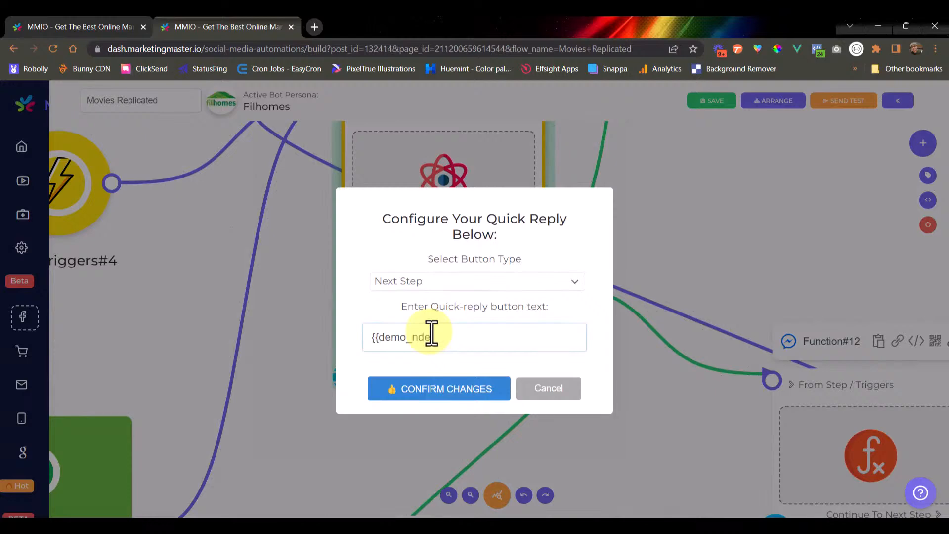
{"action": "type", "text": "_nde"}
{"action": "key", "text": "BackSpace"}
{"action": "type", "text": "xt"}
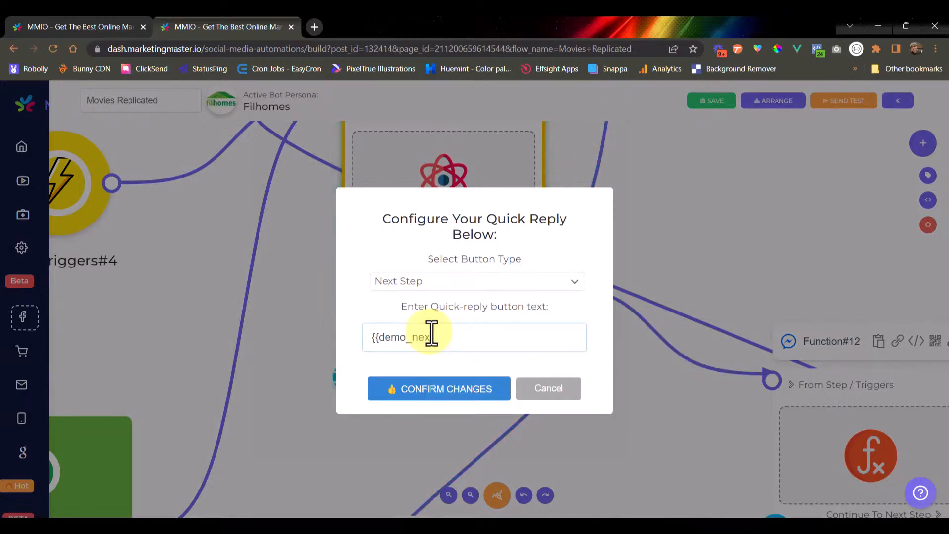
{"action": "type", "text": "}}"}
{"action": "key", "text": "ctrl+a"}
{"action": "key", "text": "ctrl+c"}
{"action": "left_click", "coordinate": [472, 385]}
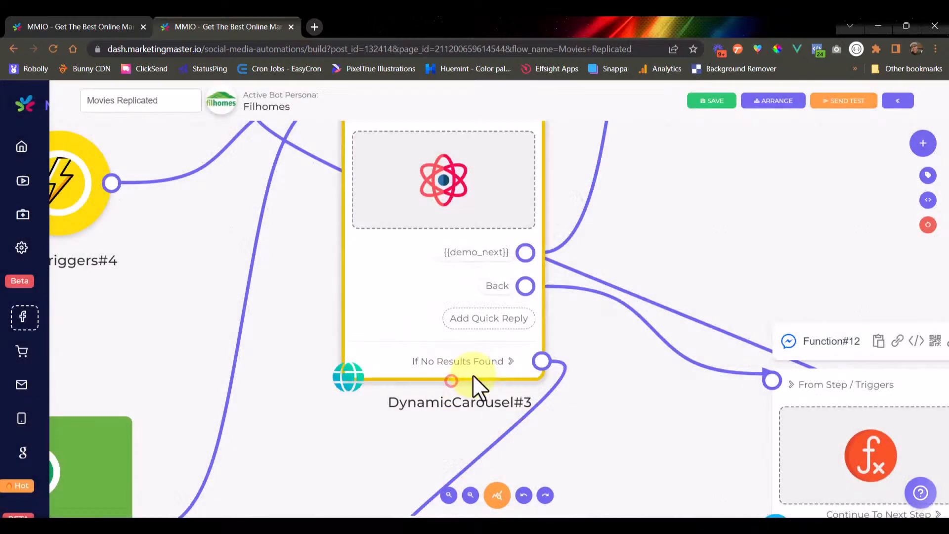
Create a user-specific custom variable named Demo Back with the fallback value Back 1 - 20.
{"action": "left_click", "coordinate": [928, 201]}
{"action": "left_click", "coordinate": [430, 201]}
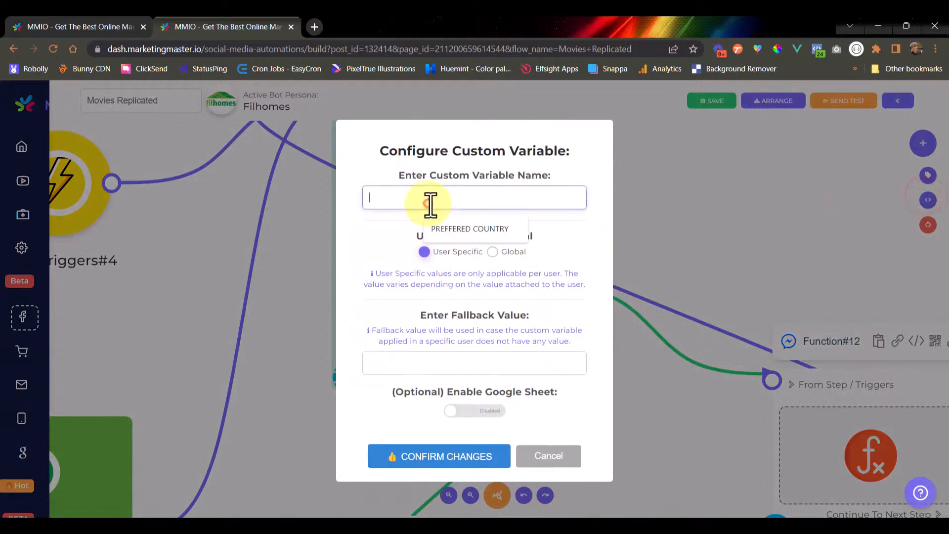
{"action": "type", "text": "Demo Bac"}
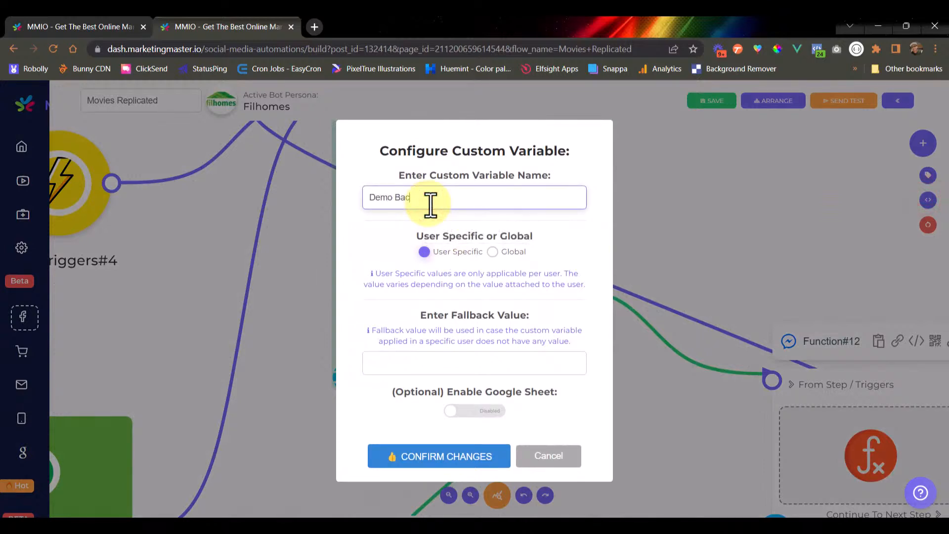
{"action": "type", "text": "k"}
{"action": "left_click", "coordinate": [393, 362]}
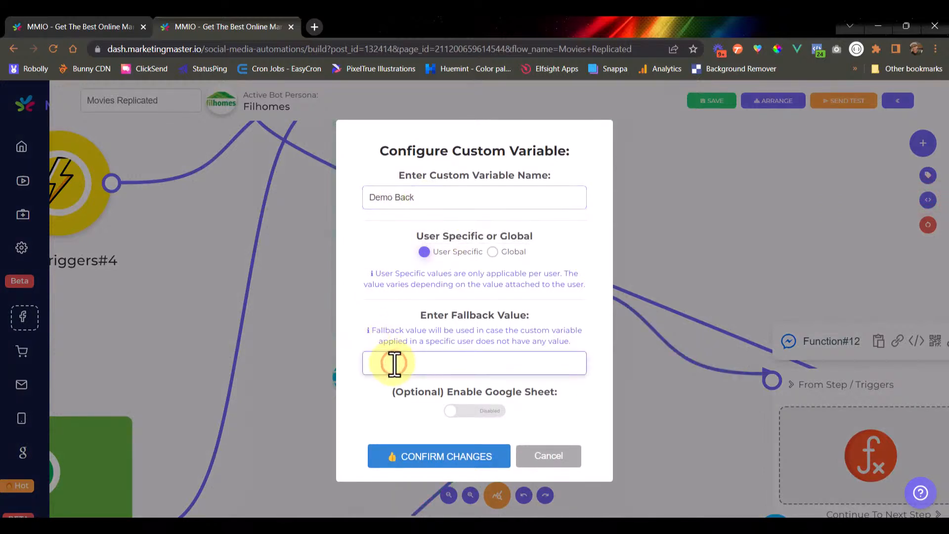
{"action": "type", "text": "Back 1 - 20"}
{"action": "left_click", "coordinate": [439, 456]}
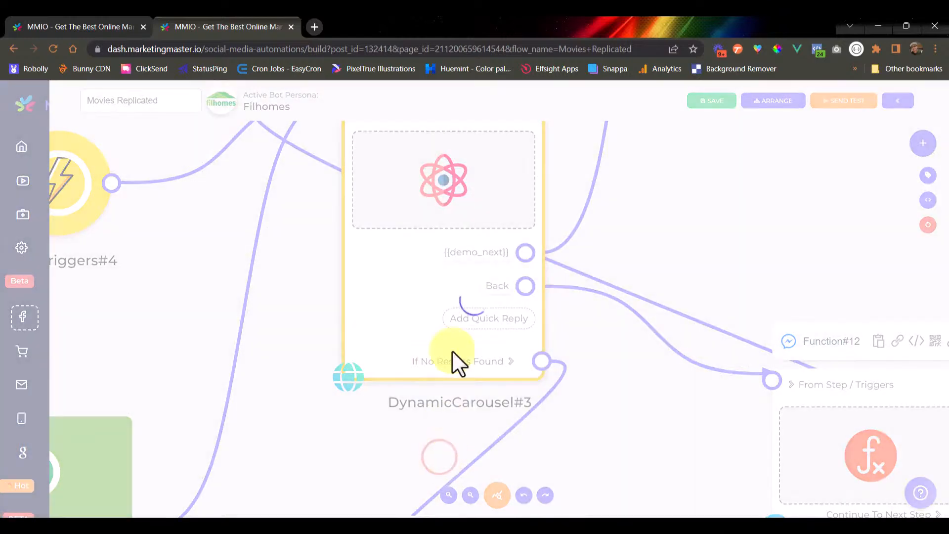
Replace the Back quick reply's button text in DynamicCarousel#3 with the {{demo_back}} placeholder.
{"action": "left_click", "coordinate": [500, 287]}
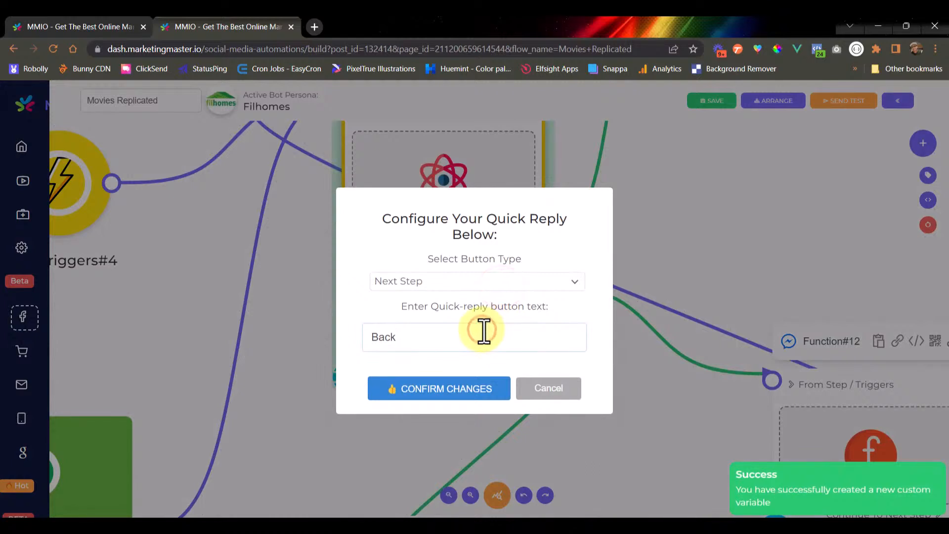
{"action": "key", "text": "BackSpace"}
{"action": "key", "text": "BackSpace"}
{"action": "key", "text": "BackSpace"}
{"action": "key", "text": "BackSpace"}
{"action": "key", "text": "ctrl+v"}
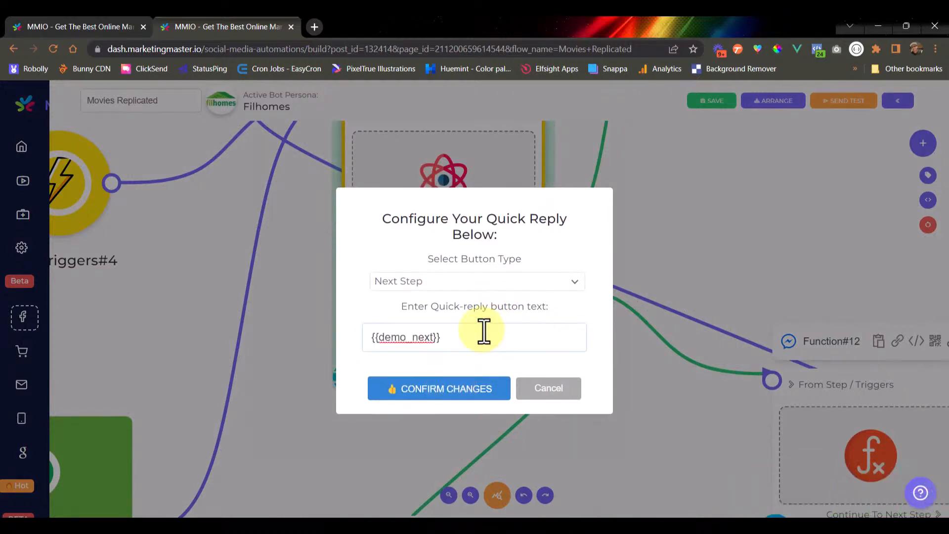
{"action": "key", "text": "BackSpace"}
{"action": "key", "text": "BackSpace"}
{"action": "key", "text": "BackSpace"}
{"action": "key", "text": "BackSpace"}
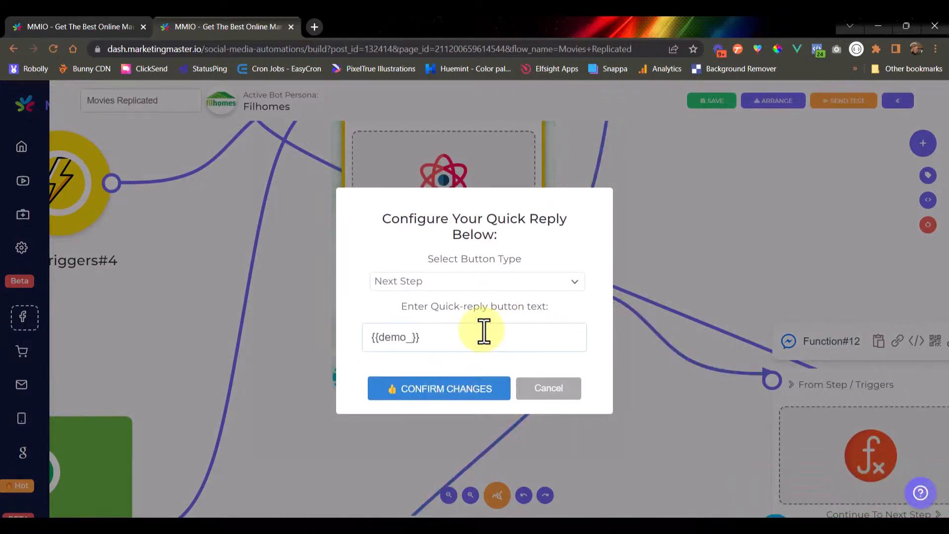
{"action": "type", "text": "back"}
{"action": "left_click", "coordinate": [445, 386]}
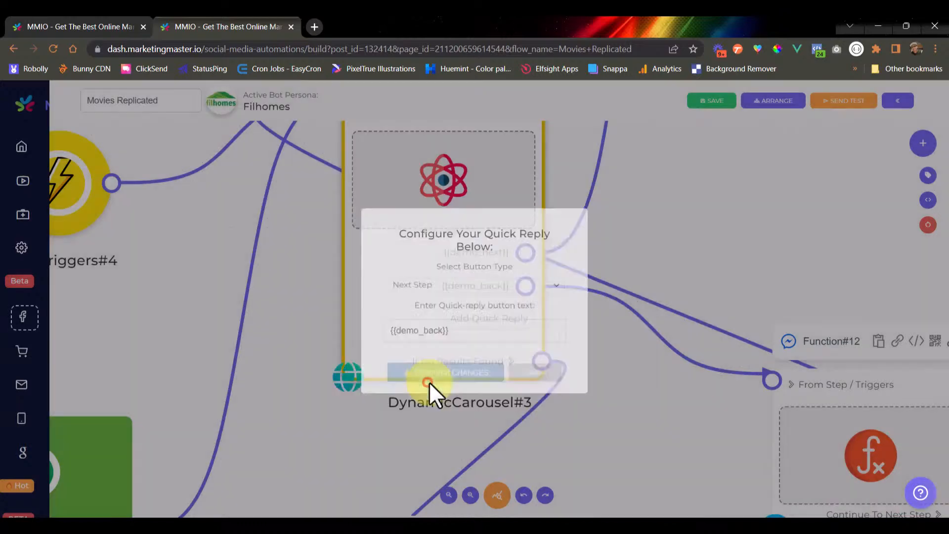
Save the Movies Replicated flow with its updated quick replies and dismiss the save dialog.
{"action": "scroll", "coordinate": [485, 274], "scroll_direction": "up", "scroll_amount": 5}
{"action": "scroll", "coordinate": [484, 275], "scroll_direction": "down", "scroll_amount": 8}
{"action": "scroll", "coordinate": [485, 274], "scroll_direction": "up", "scroll_amount": 6}
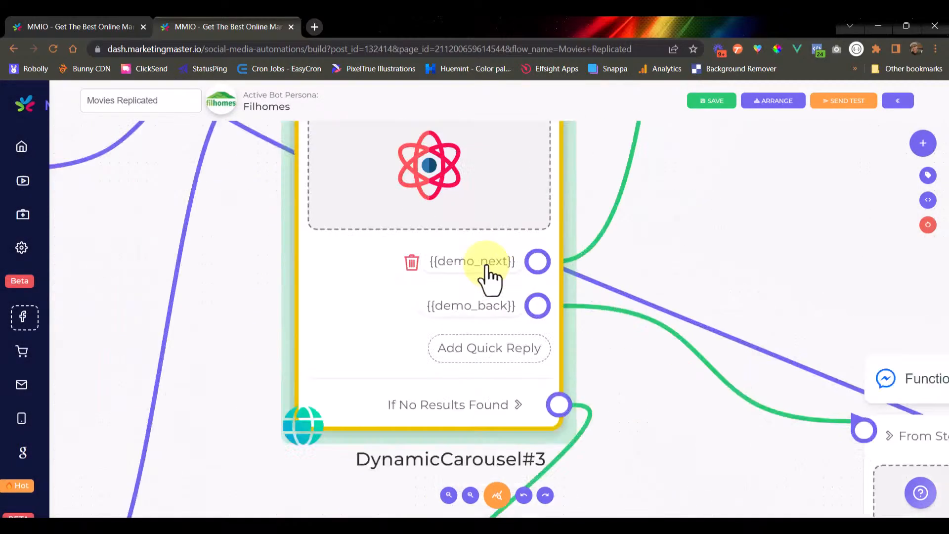
{"action": "scroll", "coordinate": [490, 291], "scroll_direction": "down", "scroll_amount": 5}
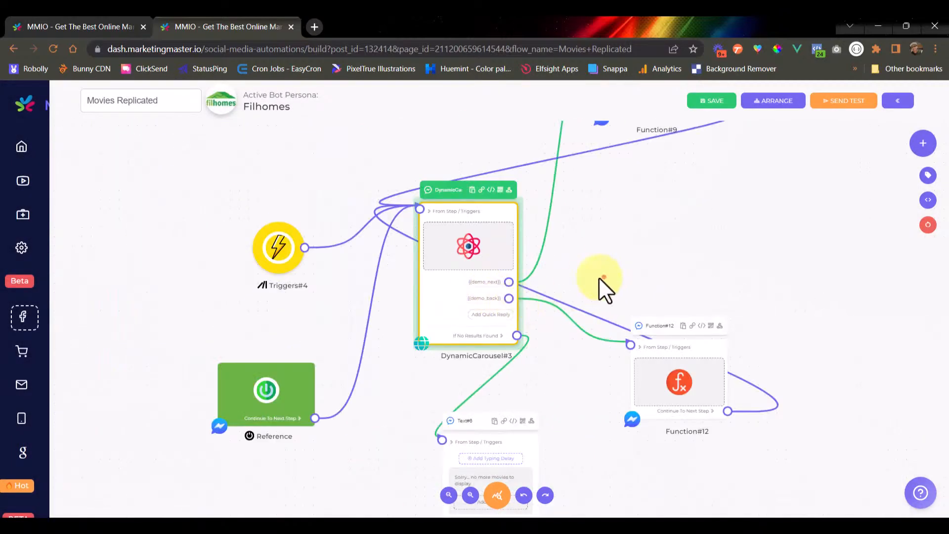
{"action": "scroll", "coordinate": [598, 277], "scroll_direction": "up", "scroll_amount": 2}
{"action": "scroll", "coordinate": [424, 304], "scroll_direction": "down", "scroll_amount": 2}
{"action": "left_click_drag", "start_coordinate": [634, 340], "coordinate": [634, 336]}
{"action": "scroll", "coordinate": [455, 301], "scroll_direction": "up", "scroll_amount": 4}
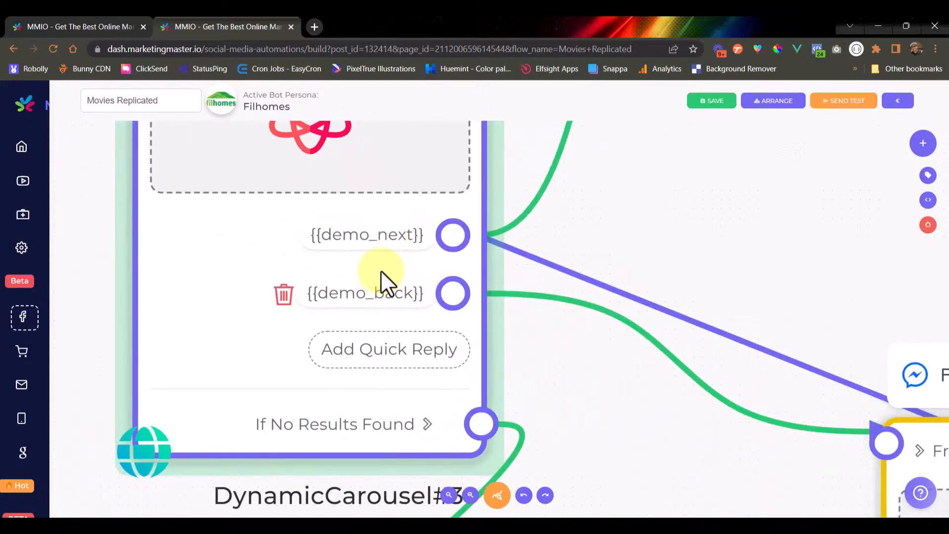
{"action": "scroll", "coordinate": [381, 275], "scroll_direction": "down", "scroll_amount": 5}
{"action": "left_click", "coordinate": [711, 106]}
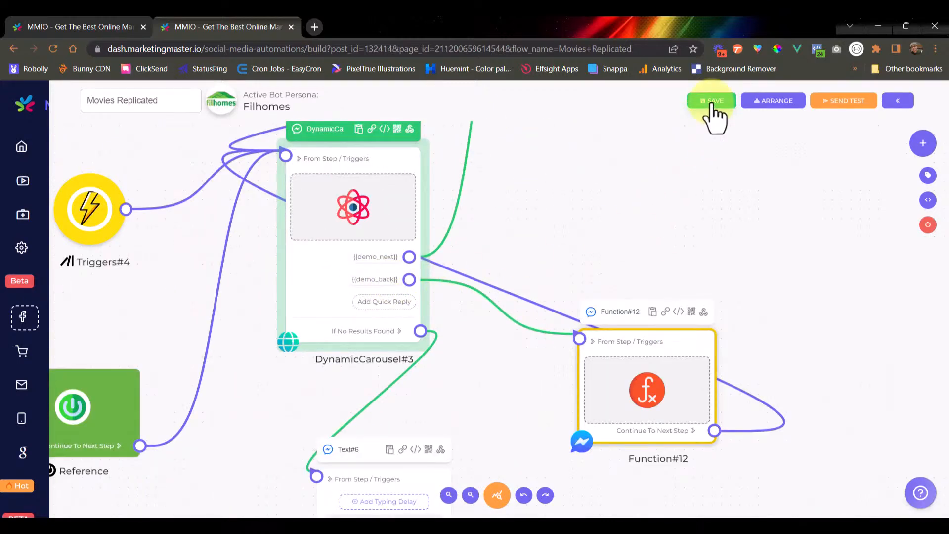
{"action": "scroll", "coordinate": [375, 267], "scroll_direction": "down", "scroll_amount": 4}
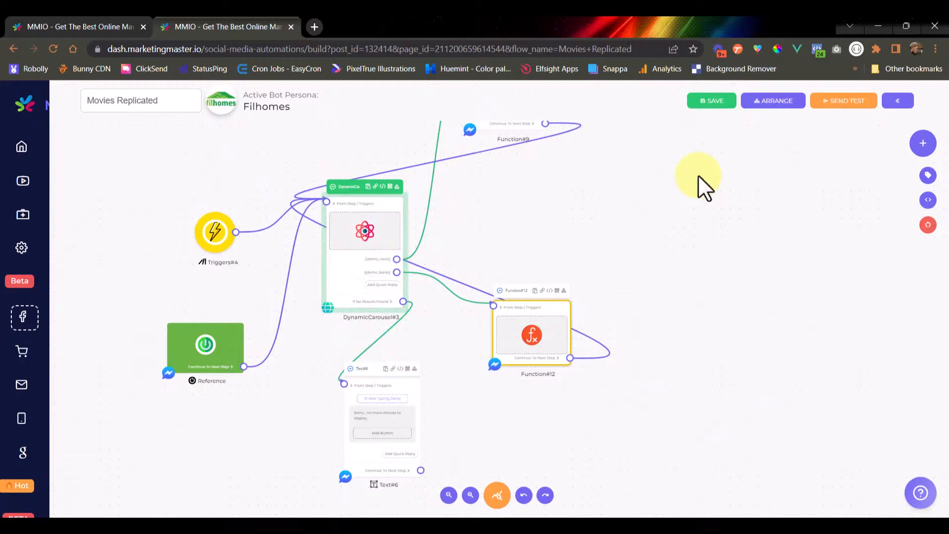
{"action": "left_click", "coordinate": [708, 102]}
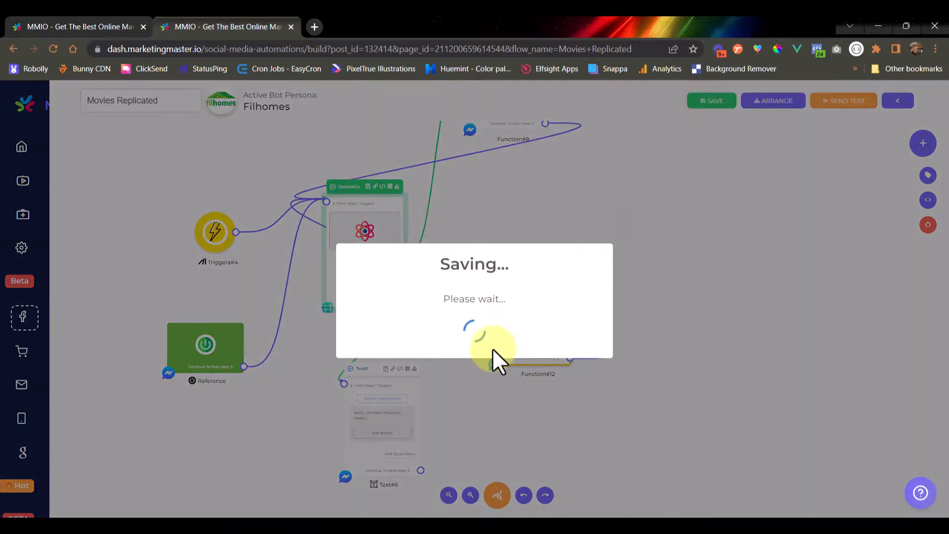
{"action": "left_click", "coordinate": [475, 369]}
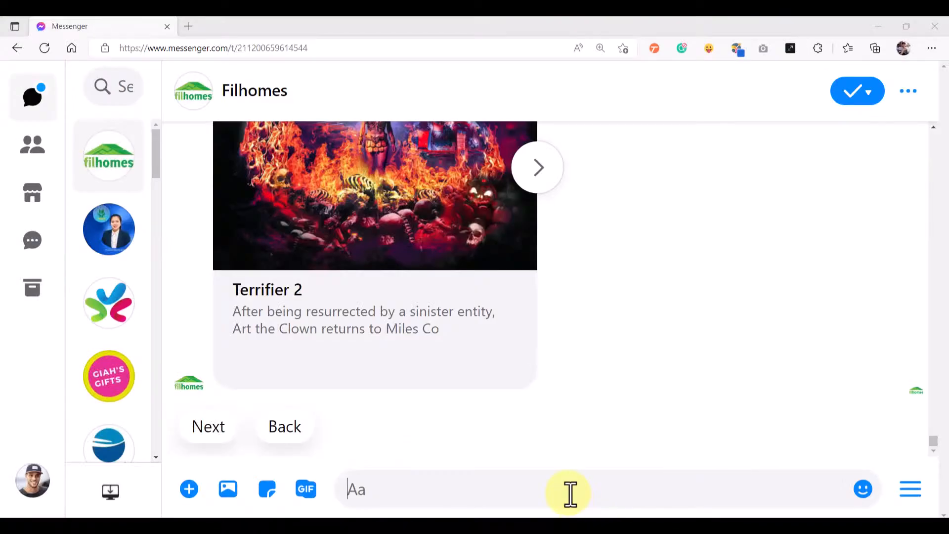
{"action": "left_click", "coordinate": [569, 488]}
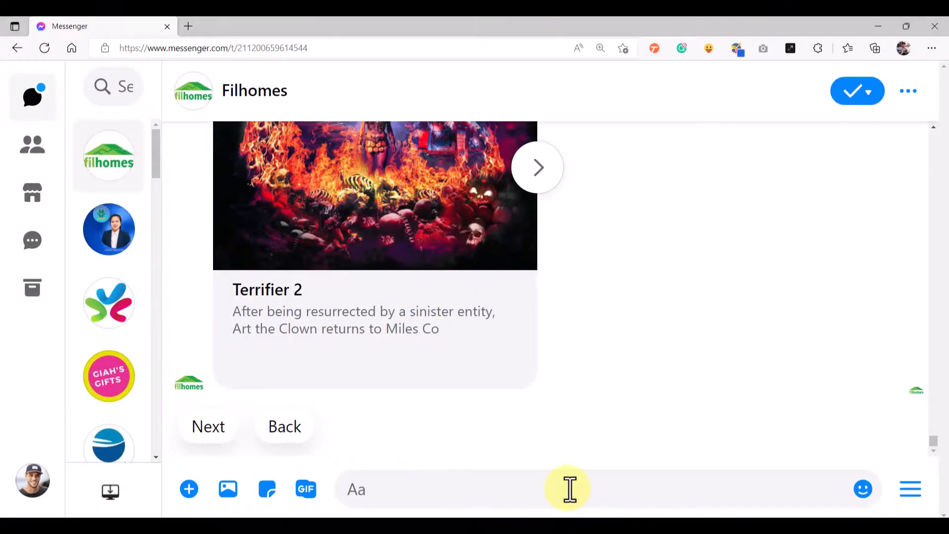
{"action": "type", "text": "--e"}
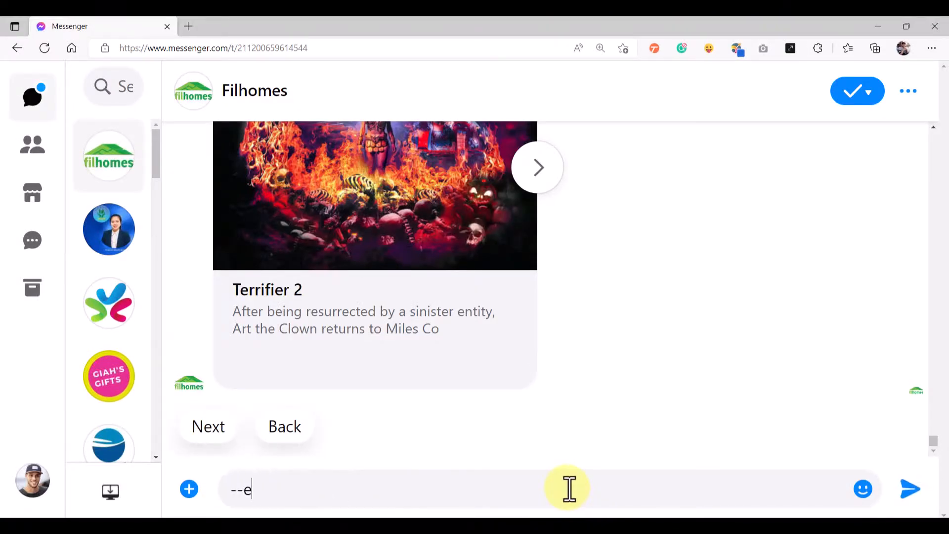
{"action": "key", "text": "BackSpace"}
{"action": "type", "text": "text"}
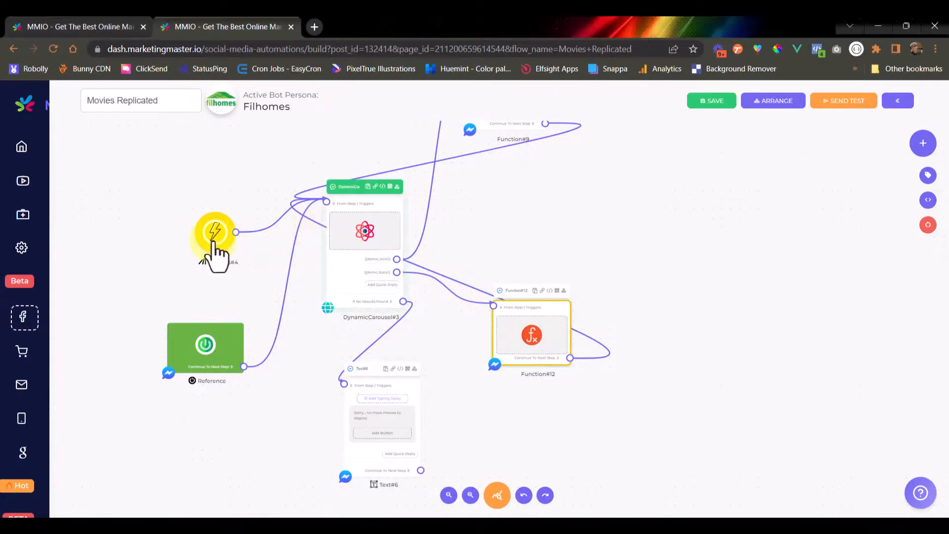
Check the trigger keyword configured in the Triggers#4 step, and close its settings.
{"action": "left_click", "coordinate": [218, 239]}
{"action": "triple_click", "coordinate": [435, 319]}
{"action": "left_click", "coordinate": [503, 396]}
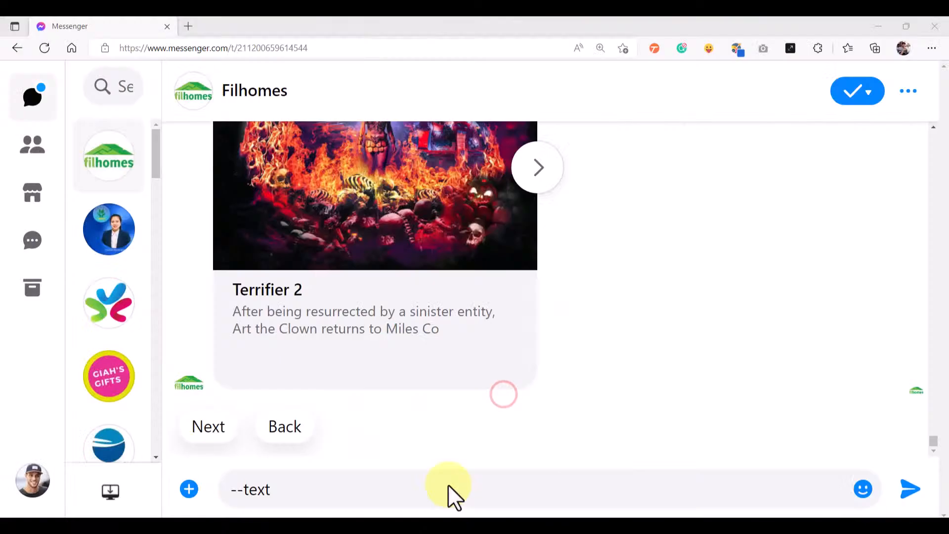
In the Filhomes Messenger chat, replace the drafted message with ---test, send it, and choose the Next 1 - 20 quick reply.
{"action": "triple_click", "coordinate": [402, 485]}
{"action": "type", "text": "---test"}
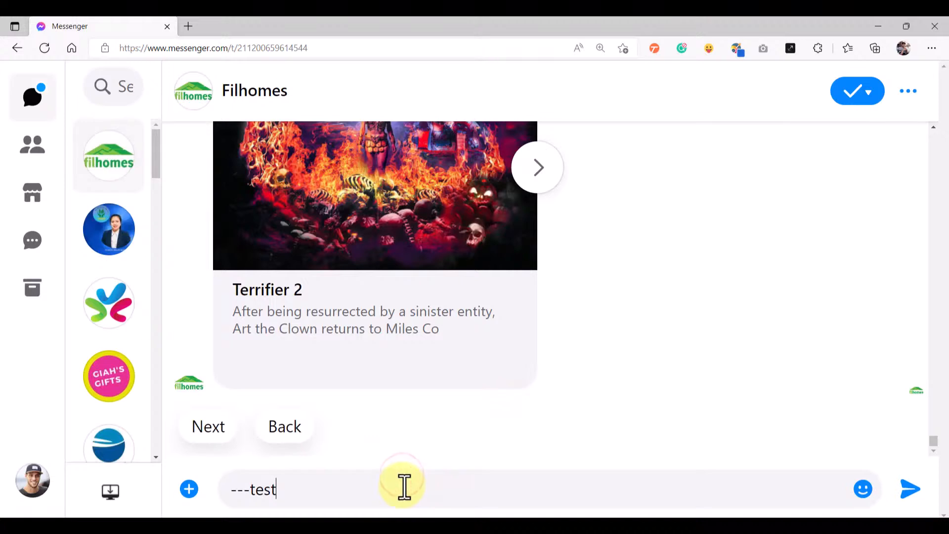
{"action": "key", "text": "Return"}
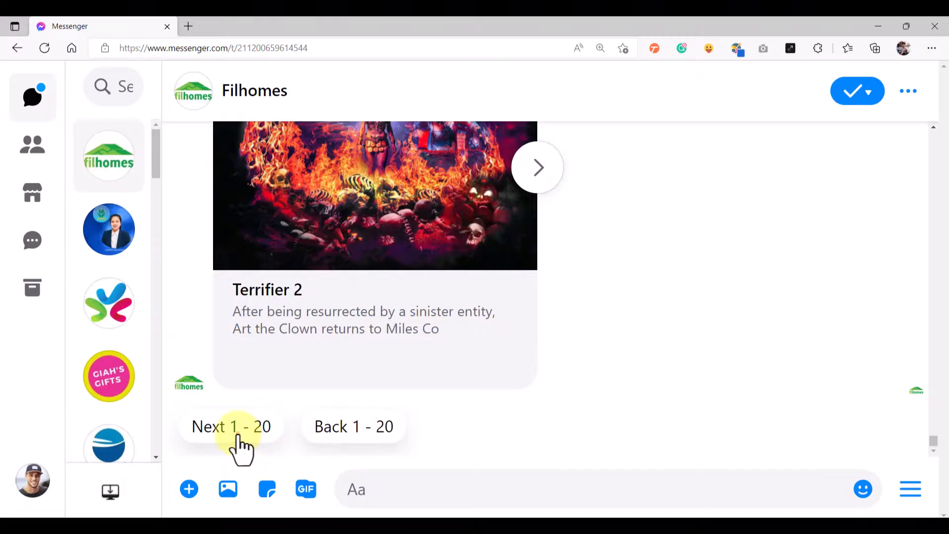
{"action": "left_click", "coordinate": [240, 440]}
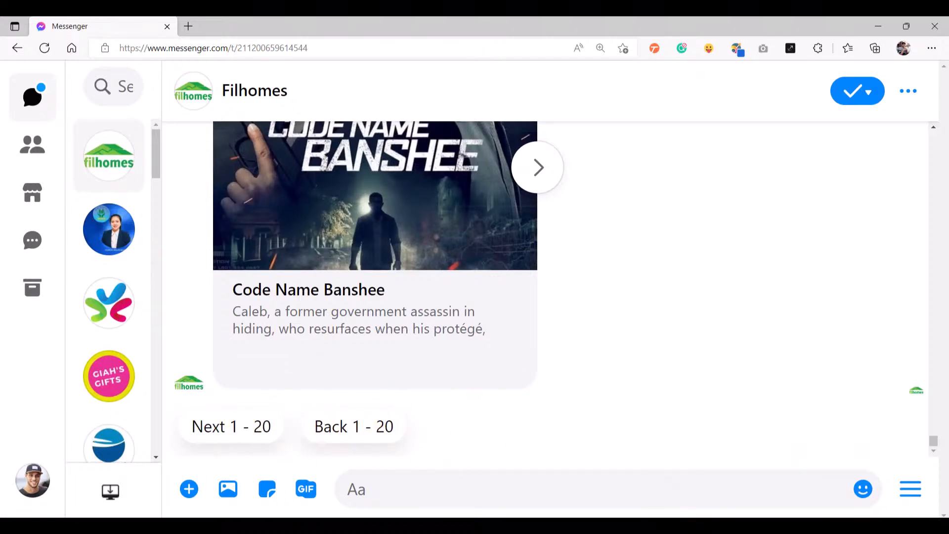
Switch back to the MMIO flow builder in Chrome and open the Custom Variables page under Utilities.
{"action": "left_click", "coordinate": [559, 470]}
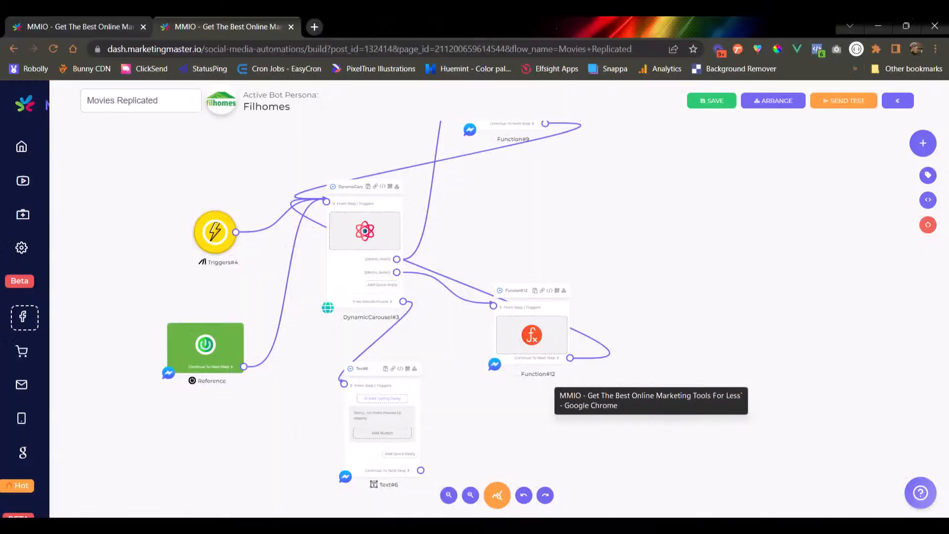
{"action": "left_click", "coordinate": [523, 313]}
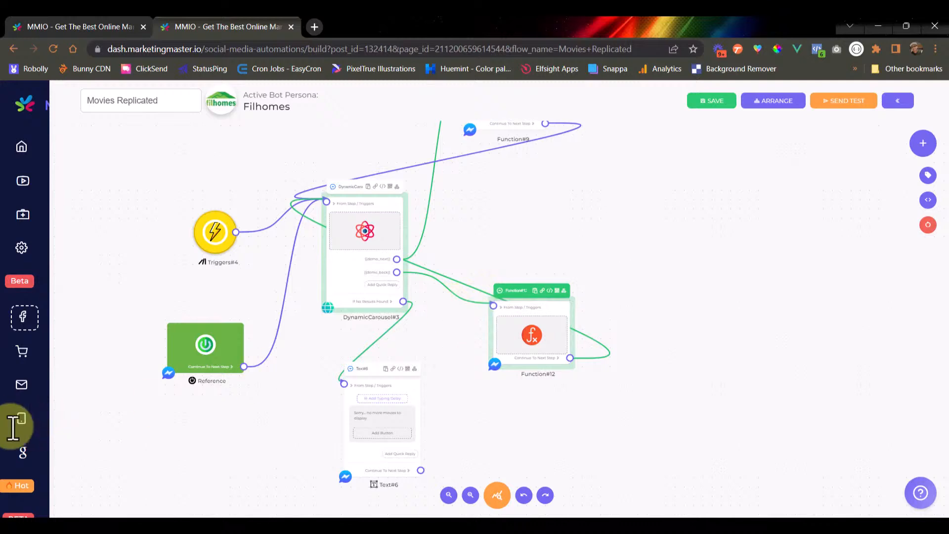
{"action": "left_click", "coordinate": [327, 314]}
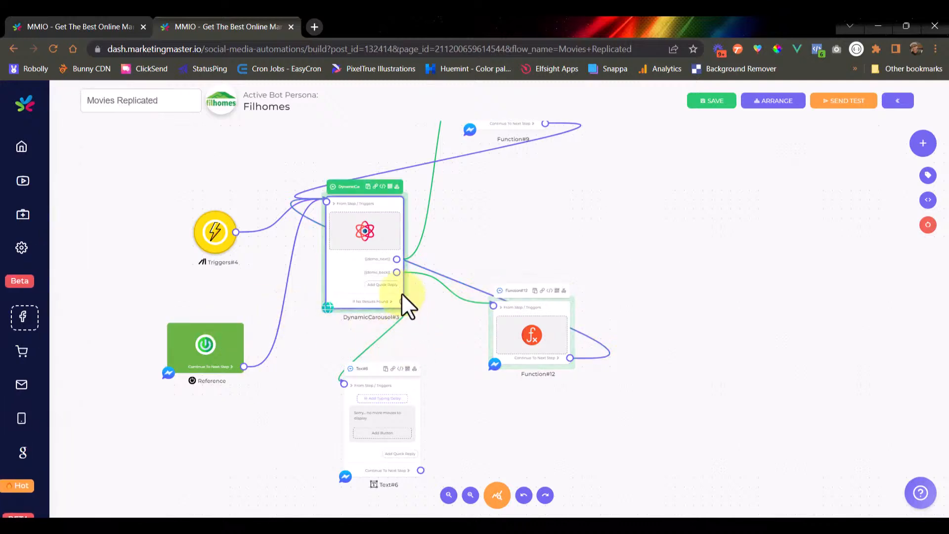
{"action": "left_click", "coordinate": [342, 312]}
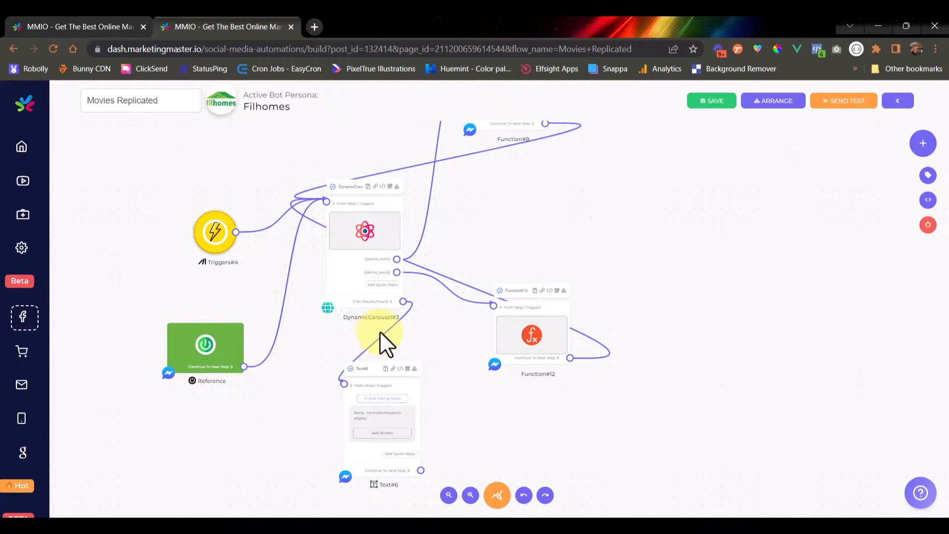
{"action": "mouse_move", "coordinate": [10, 396]}
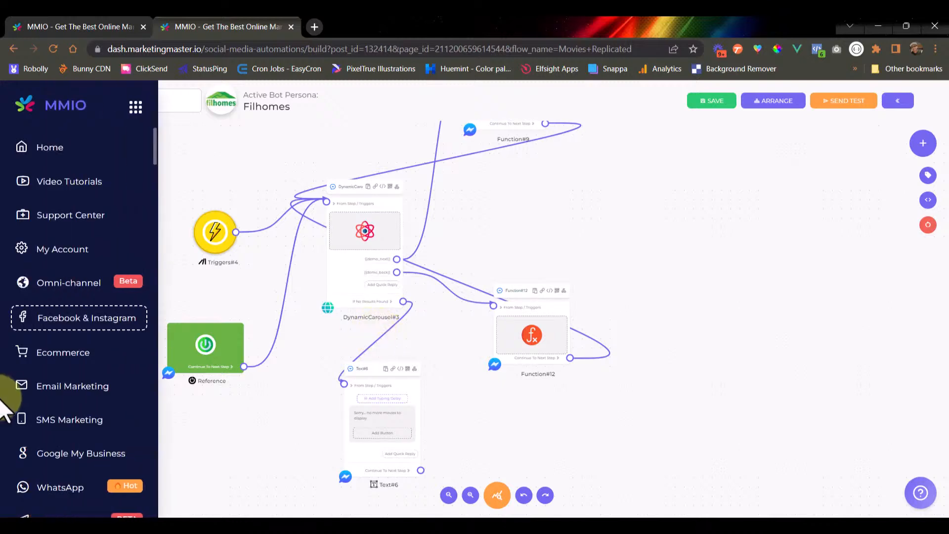
{"action": "scroll", "coordinate": [107, 351], "scroll_direction": "down", "scroll_amount": 5}
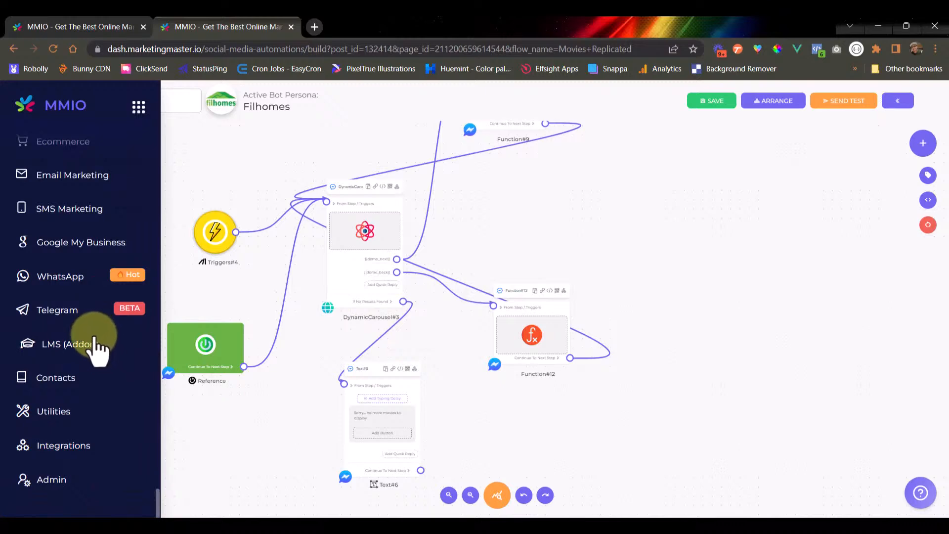
{"action": "left_click", "coordinate": [60, 412]}
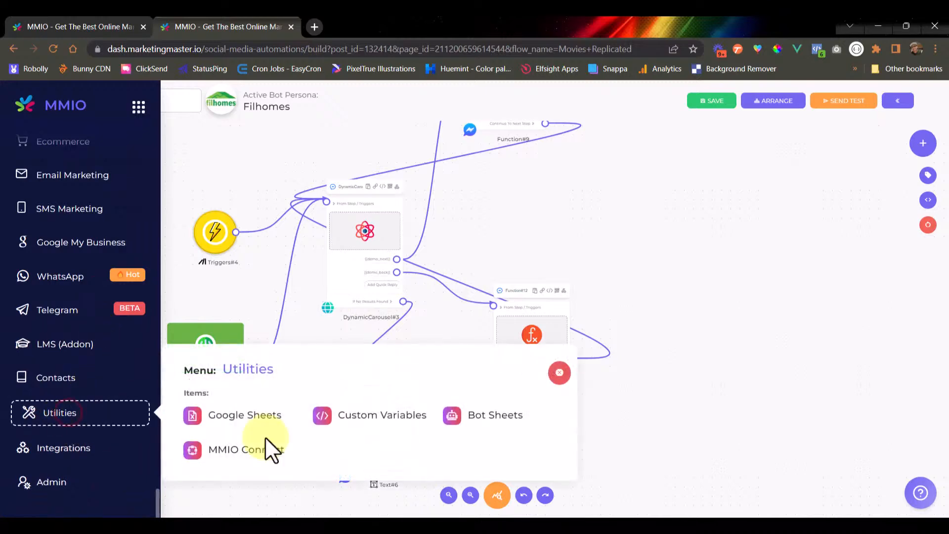
{"action": "left_click", "coordinate": [357, 429]}
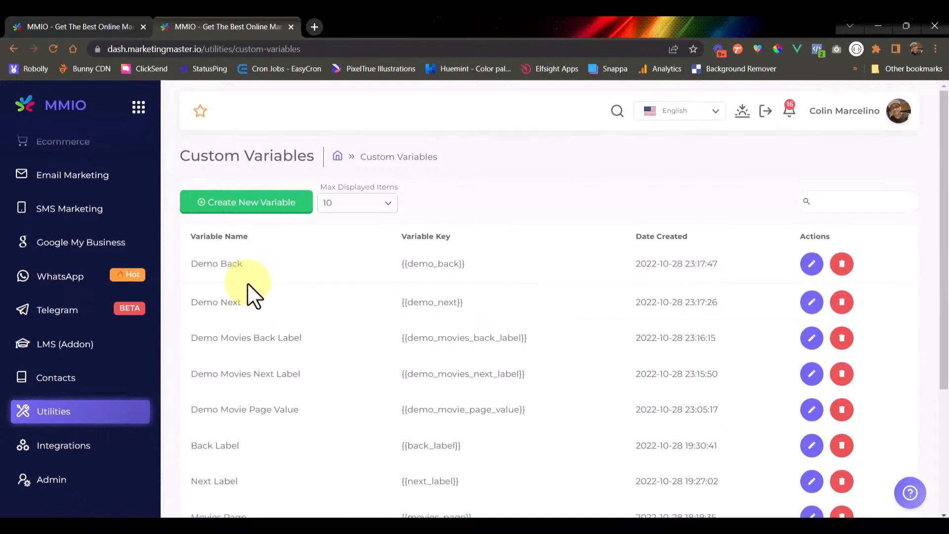
Edit the Demo Next custom variable, enter 20 in its fallback value, and confirm the changes.
{"action": "left_click", "coordinate": [810, 300]}
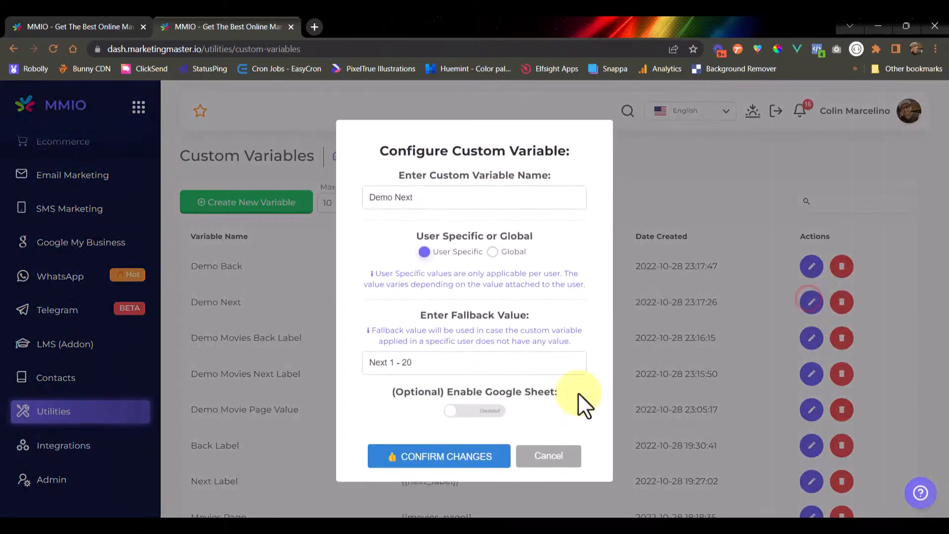
{"action": "left_click", "coordinate": [421, 364]}
{"action": "key", "text": "BackSpace"}
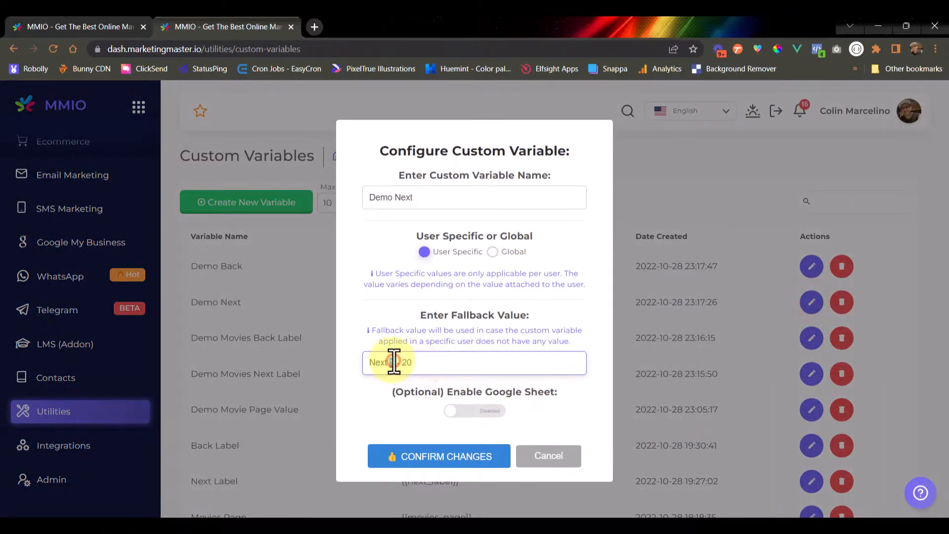
{"action": "type", "text": "20"}
{"action": "left_click", "coordinate": [469, 458]}
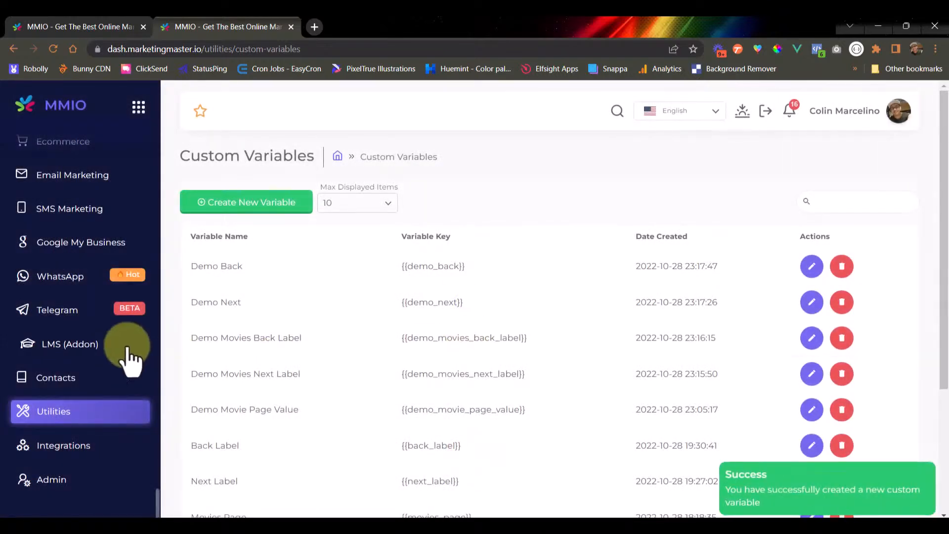
Reopen the Movies Replicated flow for editing from the Facebook & Instagram Flow Builder Dashboard.
{"action": "scroll", "coordinate": [107, 316], "scroll_direction": "up", "scroll_amount": 4}
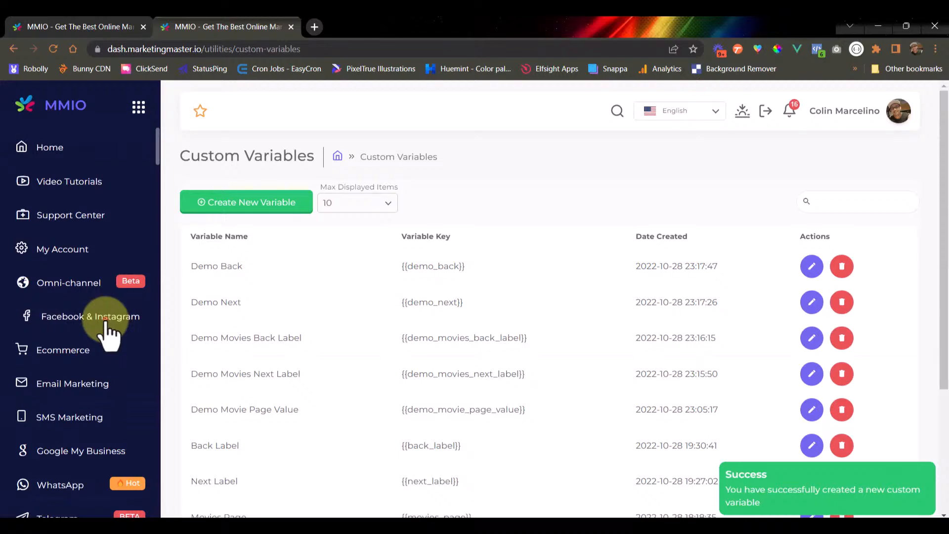
{"action": "left_click", "coordinate": [109, 316]}
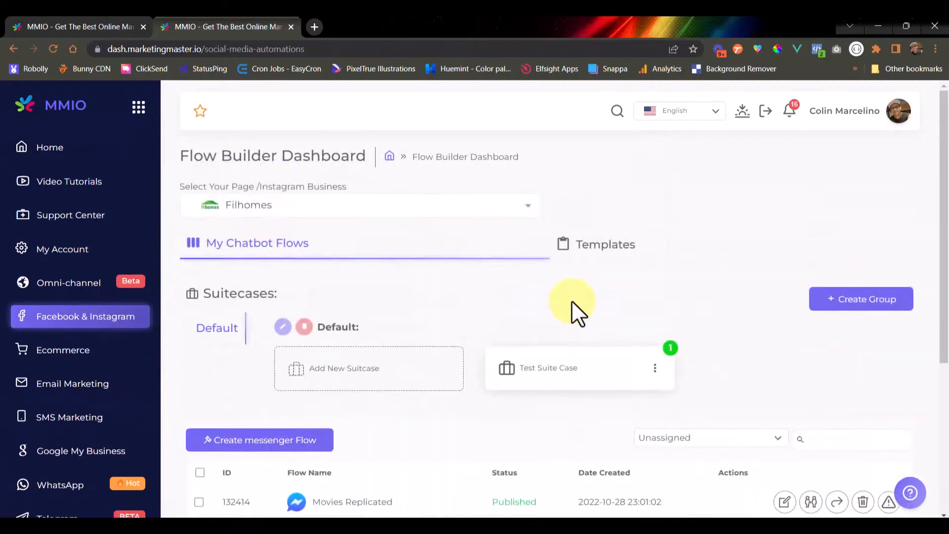
{"action": "scroll", "coordinate": [572, 312], "scroll_direction": "down", "scroll_amount": 4}
{"action": "left_click", "coordinate": [780, 318]}
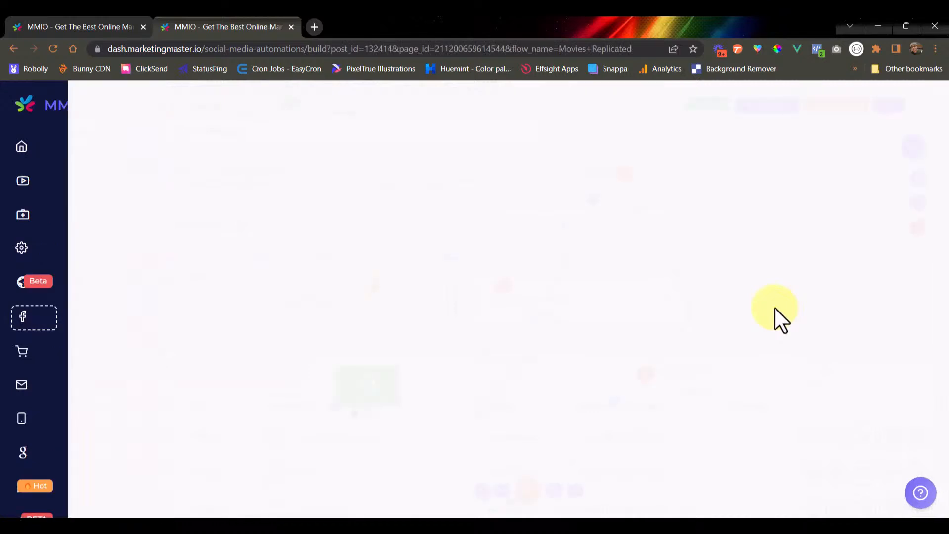
Lower Function#9 slightly on the canvas and add a new Function step to the right of the two existing functions.
{"action": "left_click_drag", "start_coordinate": [606, 251], "coordinate": [586, 266]}
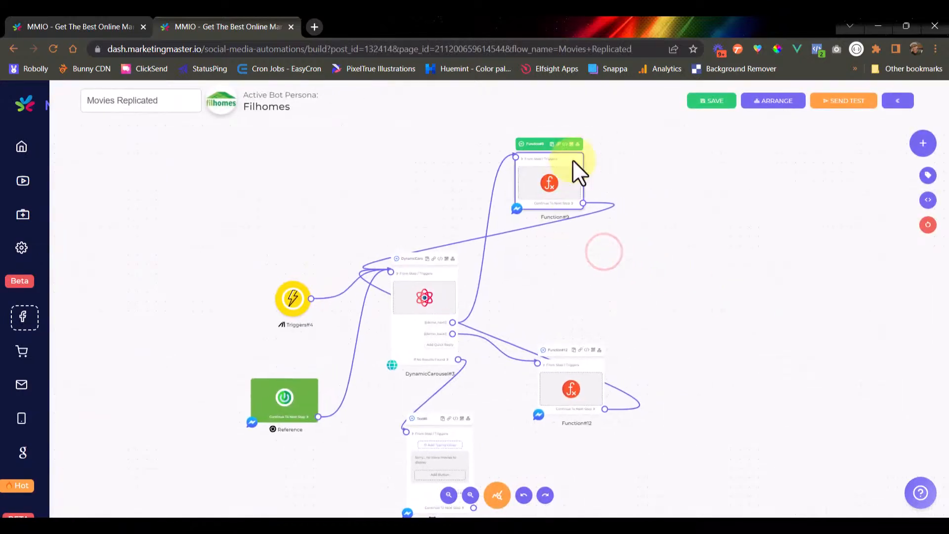
{"action": "left_click_drag", "start_coordinate": [574, 152], "coordinate": [590, 188]}
{"action": "left_click_drag", "start_coordinate": [653, 320], "coordinate": [604, 322]}
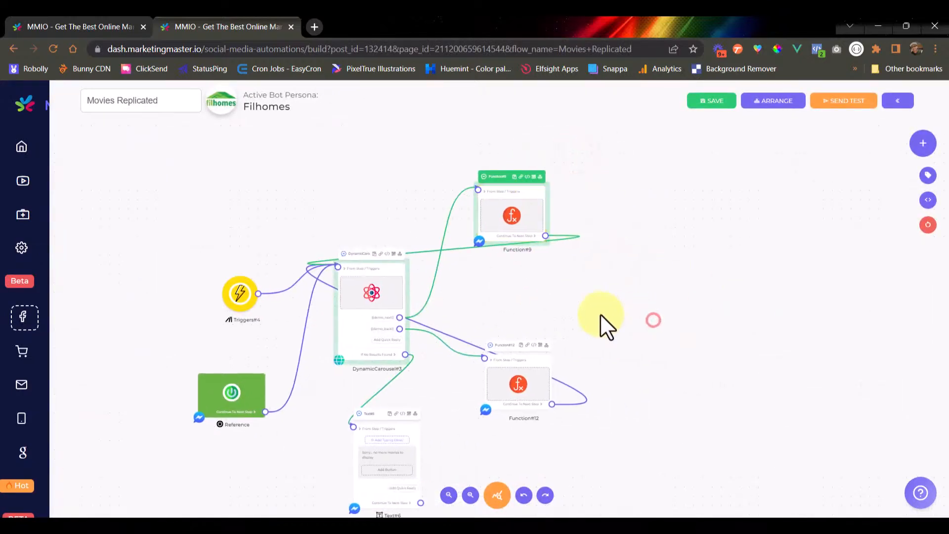
{"action": "left_click_drag", "start_coordinate": [638, 292], "coordinate": [552, 298]}
{"action": "right_click", "coordinate": [537, 277]}
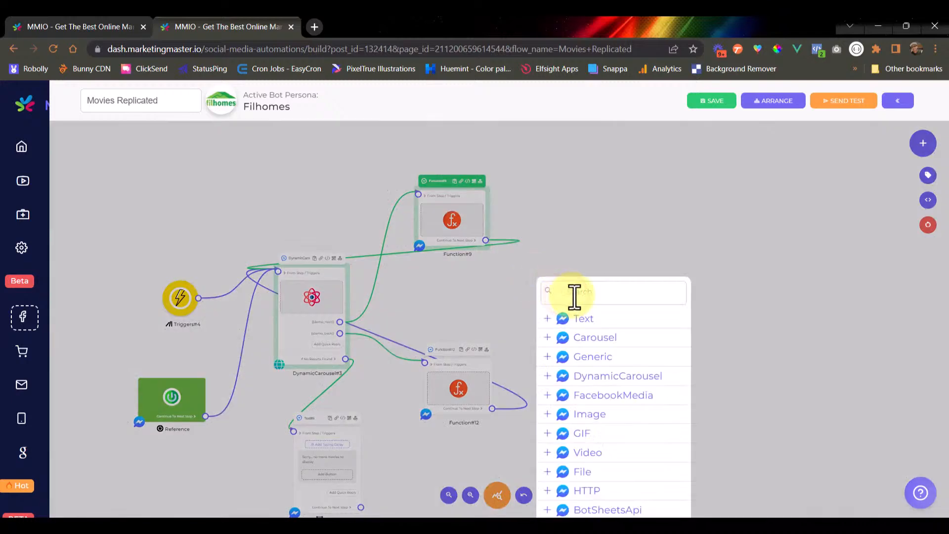
{"action": "left_click", "coordinate": [581, 292]}
{"action": "type", "text": "fun"}
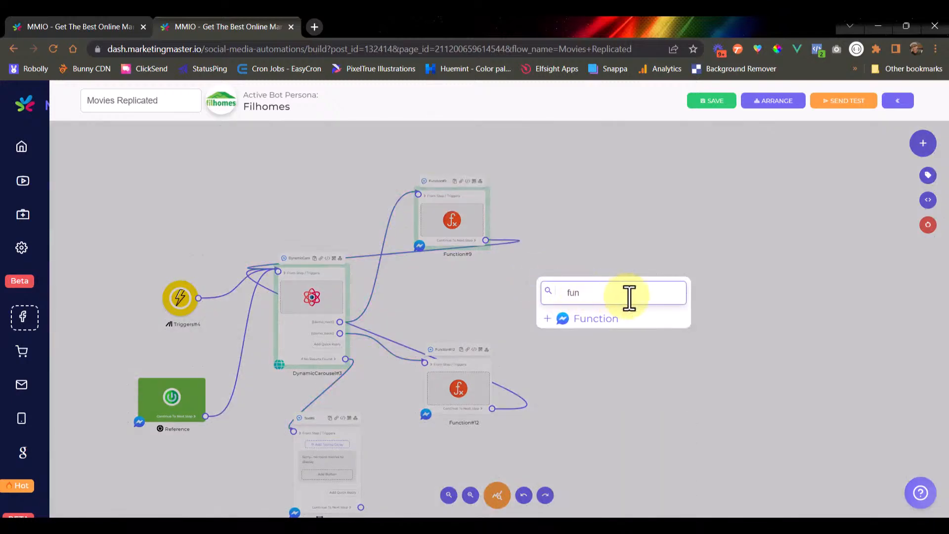
{"action": "left_click", "coordinate": [593, 321]}
{"action": "left_click_drag", "start_coordinate": [622, 322], "coordinate": [578, 271]}
{"action": "left_click_drag", "start_coordinate": [661, 286], "coordinate": [638, 291]}
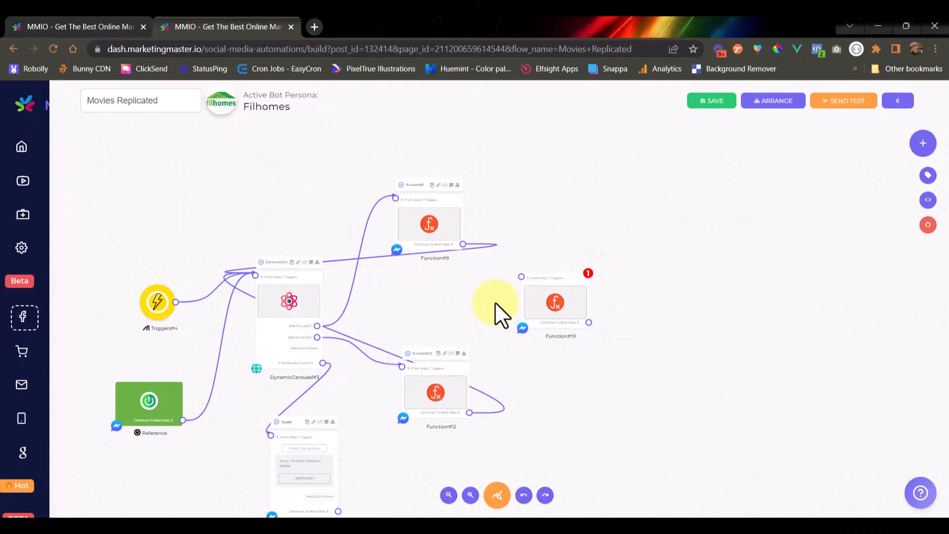
Open the newly added Function step's configuration and clear all the sample JavaScript code.
{"action": "left_click", "coordinate": [292, 329]}
{"action": "scroll", "coordinate": [294, 326], "scroll_direction": "down", "scroll_amount": 2}
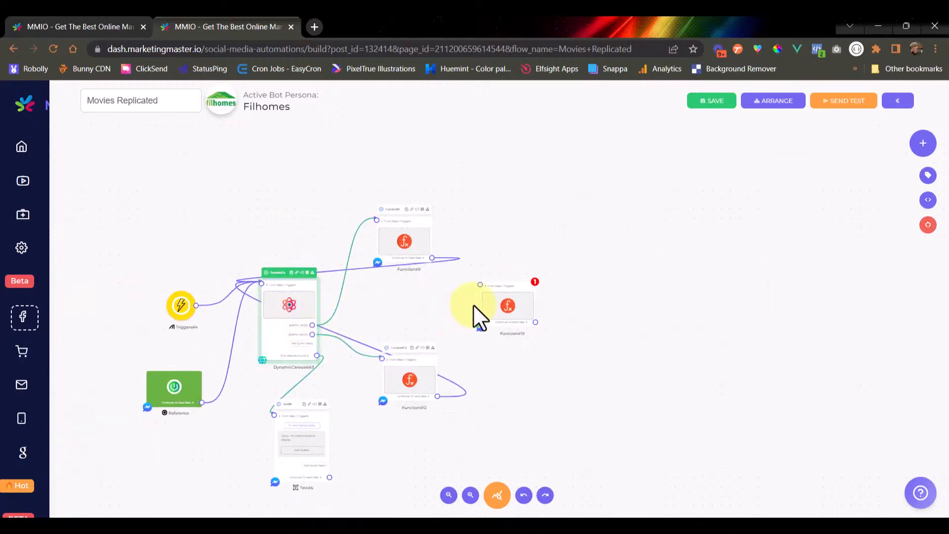
{"action": "scroll", "coordinate": [474, 307], "scroll_direction": "up", "scroll_amount": 2}
{"action": "double_click", "coordinate": [500, 308]}
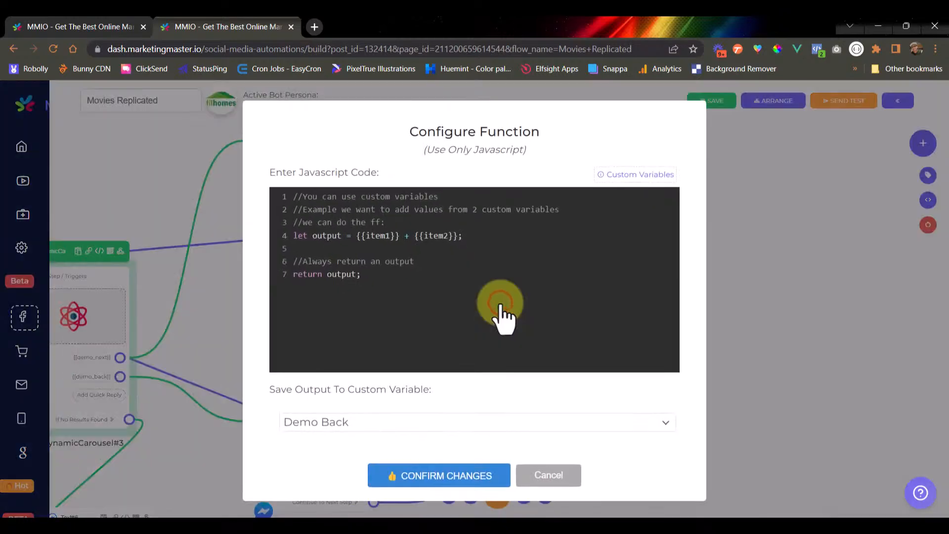
{"action": "key", "text": "ctrl+a"}
{"action": "mouse_move", "coordinate": [307, 206]}
{"action": "left_mouse_down"}
{"action": "mouse_move", "coordinate": [404, 282]}
{"action": "mouse_move", "coordinate": [295, 199]}
{"action": "left_mouse_up"}
{"action": "left_click", "coordinate": [377, 279]}
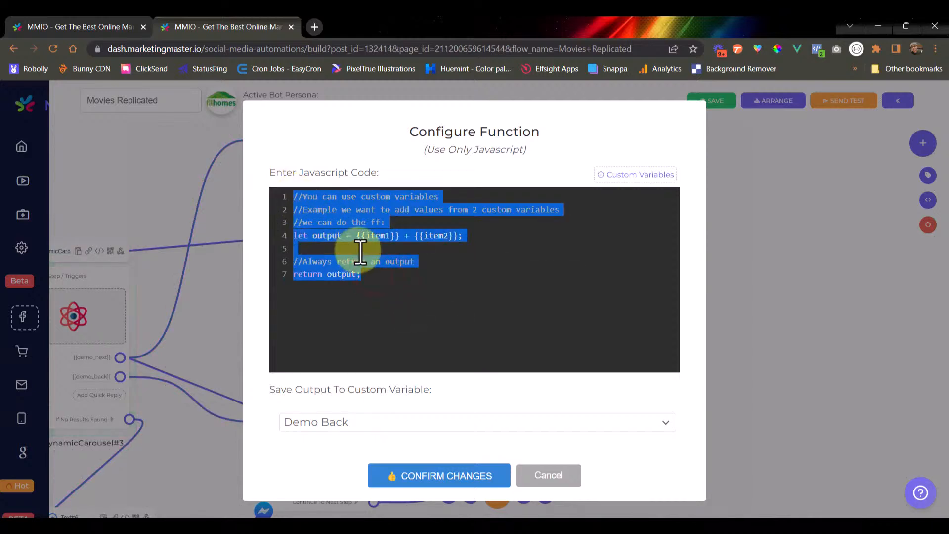
{"action": "key", "text": "Return"}
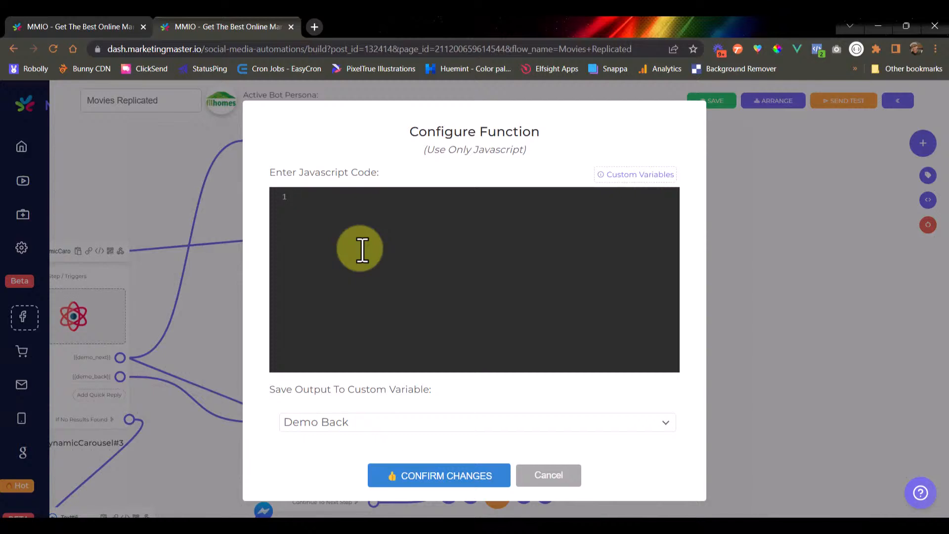
Write let page = Number({{demo_movie_page_value}}), inserting the Demo Movie Page Value custom variable inside the parentheses.
{"action": "type", "text": "let page = Number()"}
{"action": "left_click", "coordinate": [626, 174]}
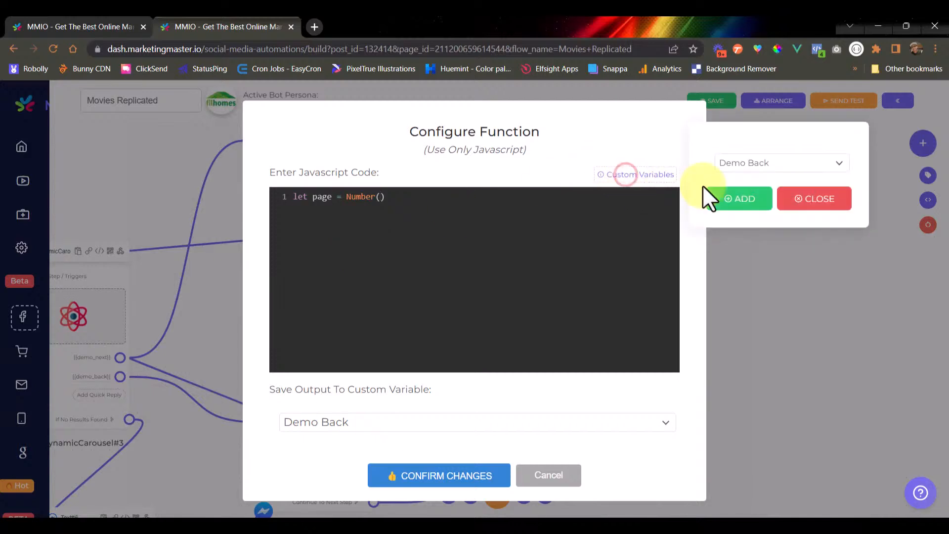
{"action": "left_click", "coordinate": [779, 165]}
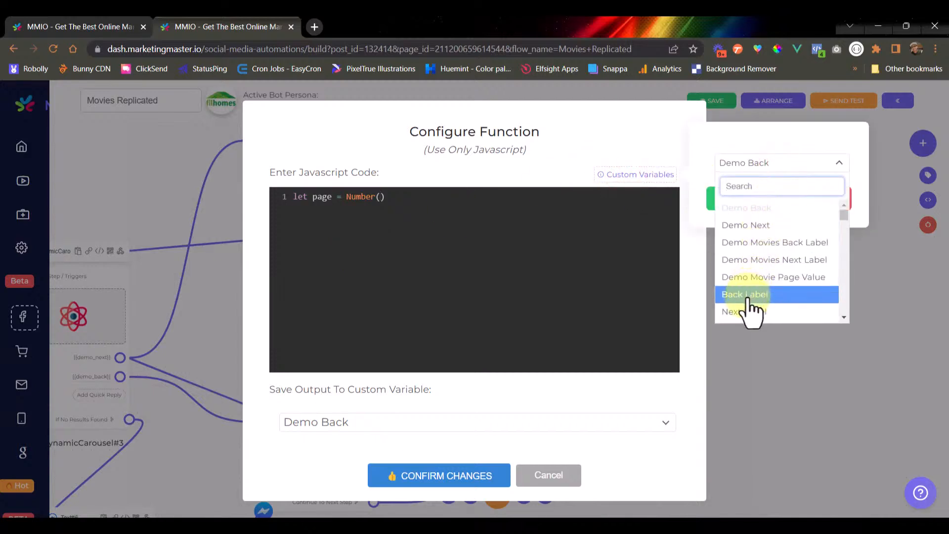
{"action": "left_click", "coordinate": [752, 278]}
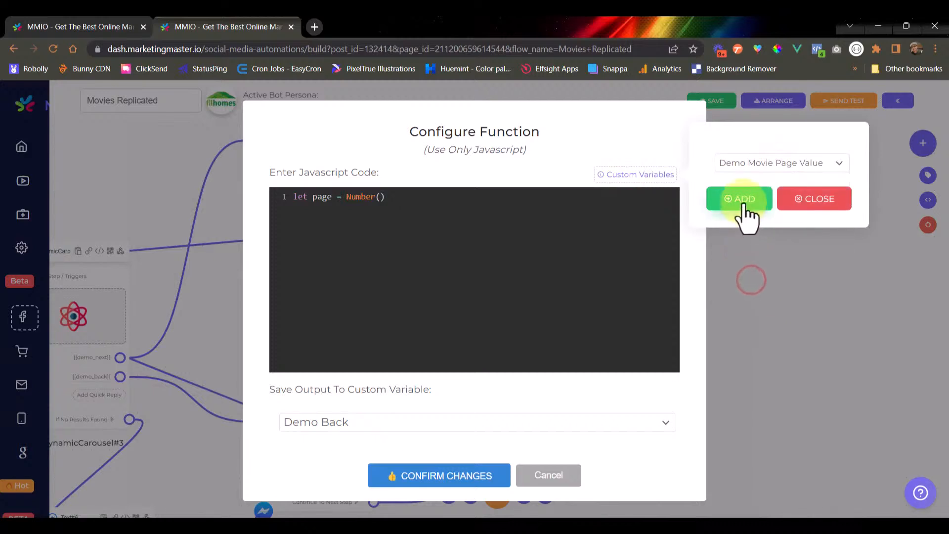
{"action": "left_click", "coordinate": [742, 203]}
{"action": "left_click", "coordinate": [816, 200]}
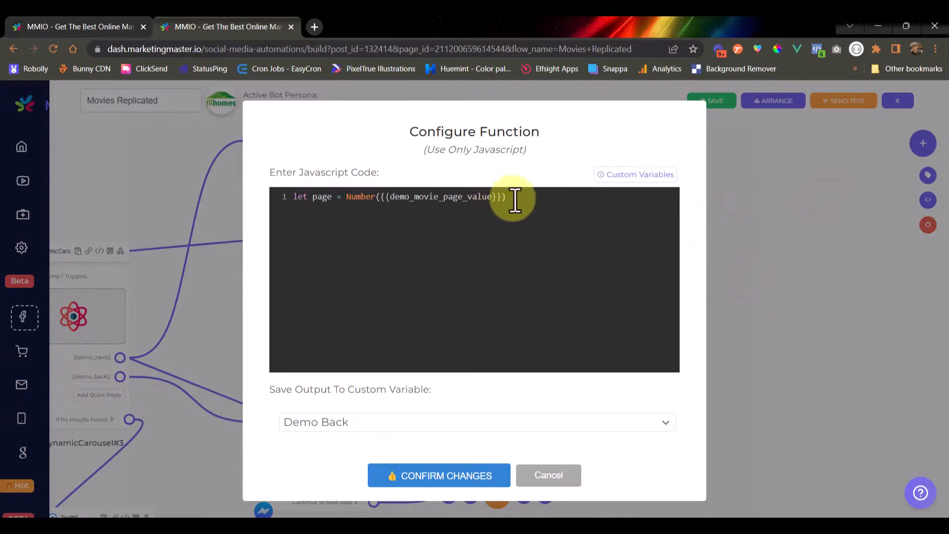
End the page declaration with a semicolon and add return `Next ${before} - ${after}` on line 3.
{"action": "left_click", "coordinate": [523, 198]}
{"action": "type", "text": ";  re"}
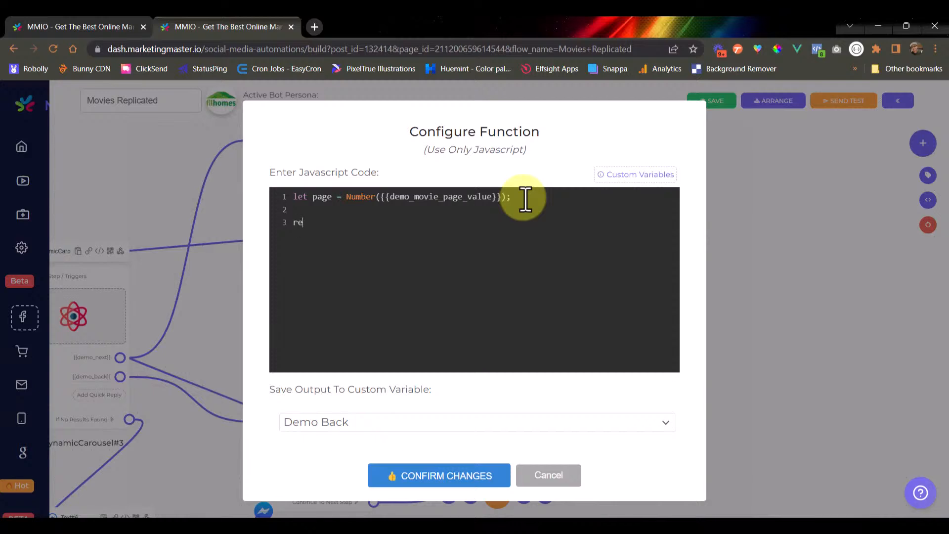
{"action": "type", "text": "turn"}
{"action": "type", "text": "{}"}
{"action": "type", "text": "before"}
{"action": "type", "text": " - ${}"}
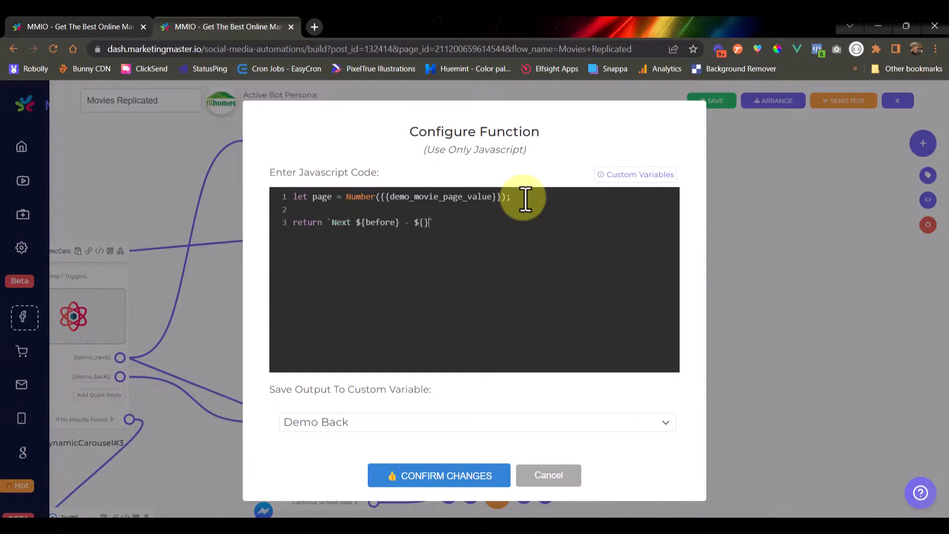
{"action": "type", "text": "after"}
{"action": "double_click", "coordinate": [381, 223]}
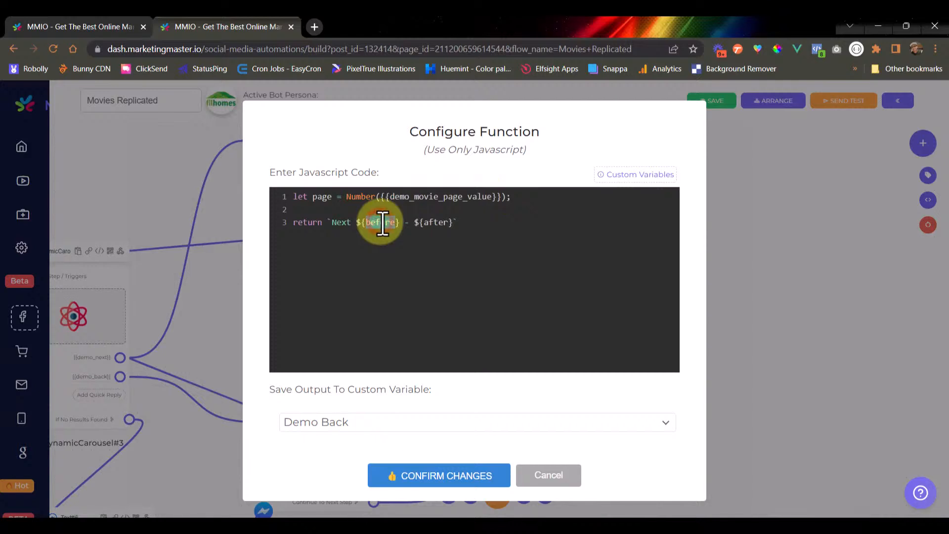
{"action": "double_click", "coordinate": [434, 222]}
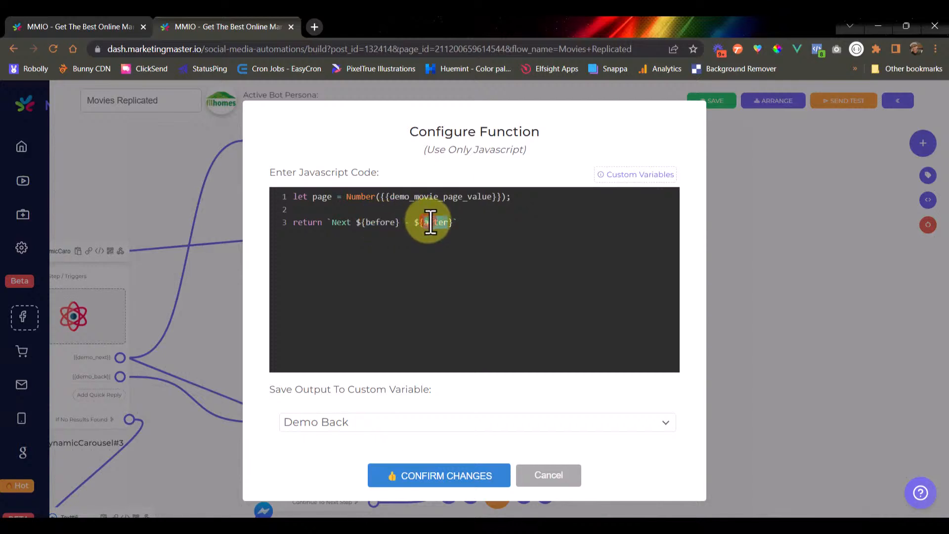
{"action": "left_click", "coordinate": [479, 227]}
{"action": "double_click", "coordinate": [381, 222]}
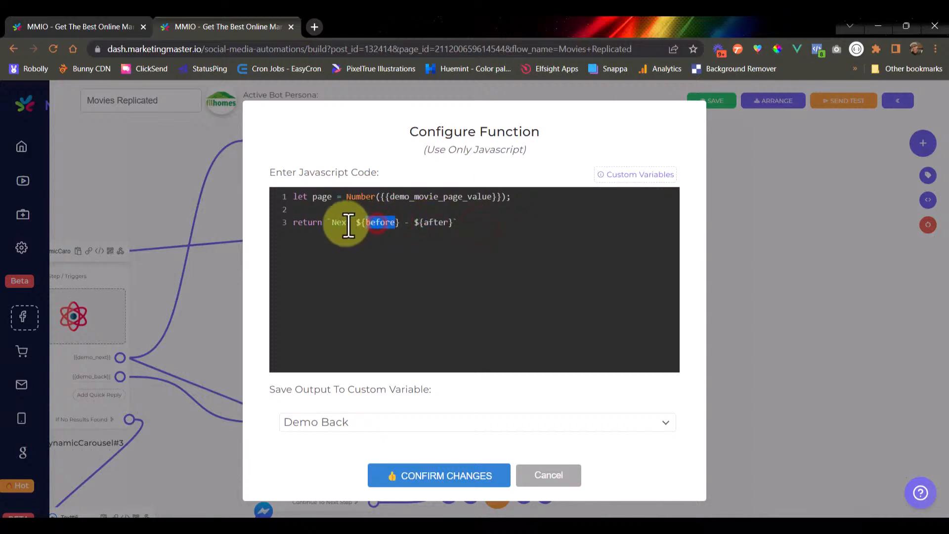
{"action": "left_click_drag", "start_coordinate": [328, 222], "coordinate": [460, 227]}
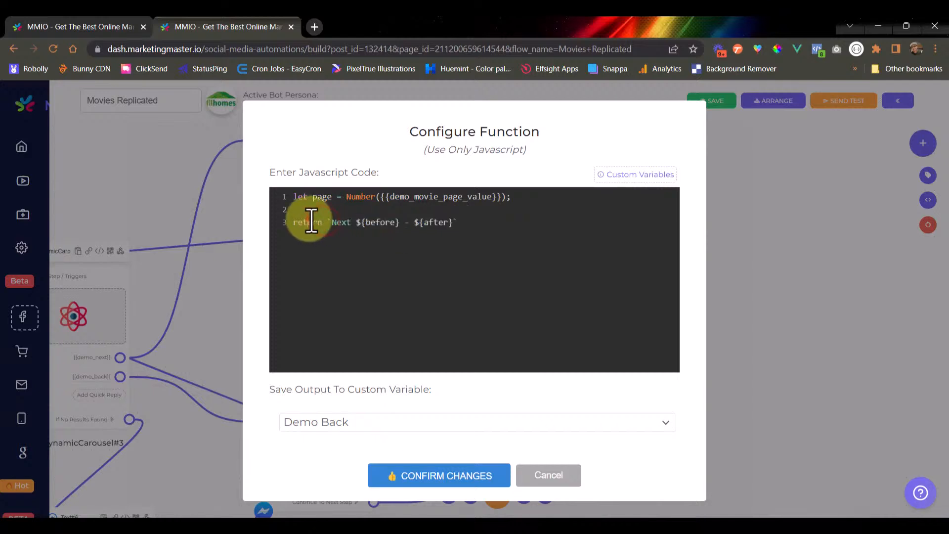
{"action": "double_click", "coordinate": [310, 222]}
Begin a let before = declaration above the return line and insert let limit = 20; with a blank line below the page declaration.
{"action": "left_click", "coordinate": [372, 222]}
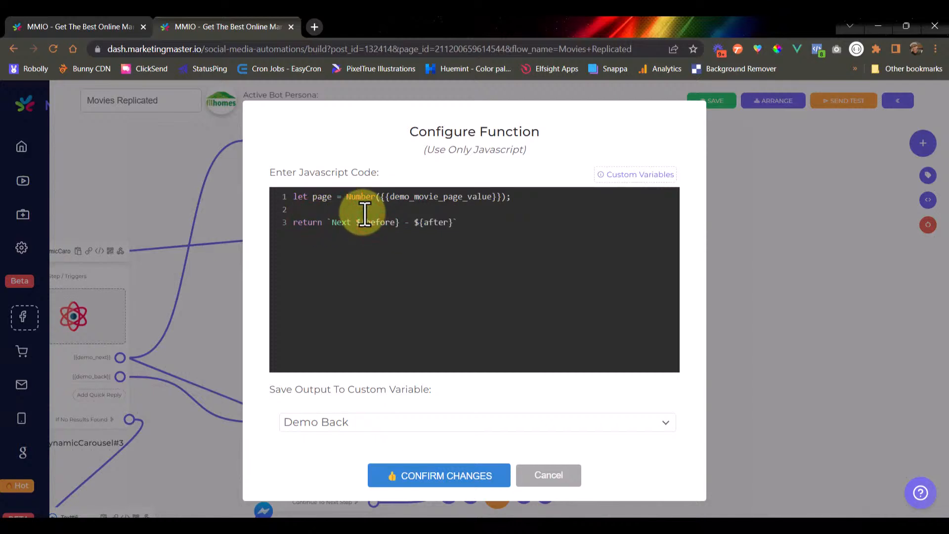
{"action": "type", "text": "let before ="}
{"action": "left_click", "coordinate": [546, 198]}
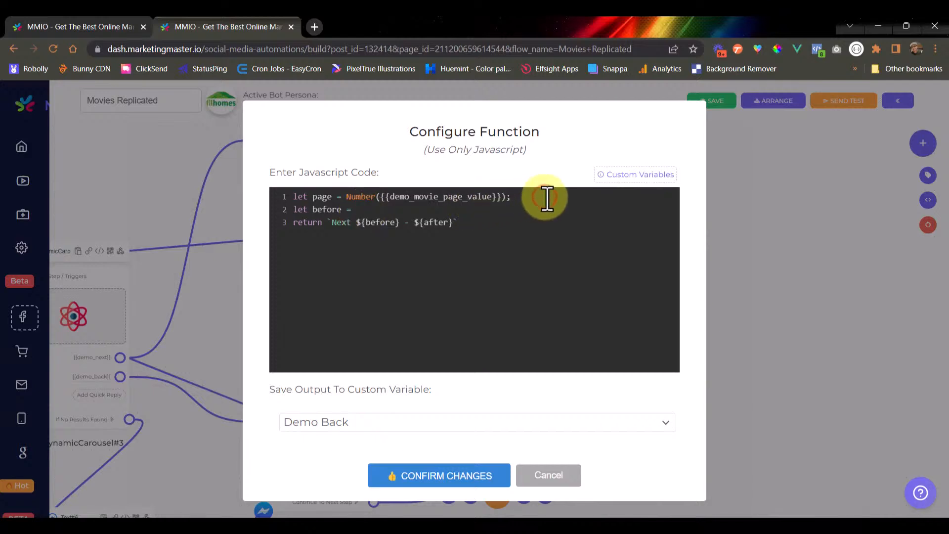
{"action": "key", "text": "Return"}
{"action": "type", "text": "let limit"}
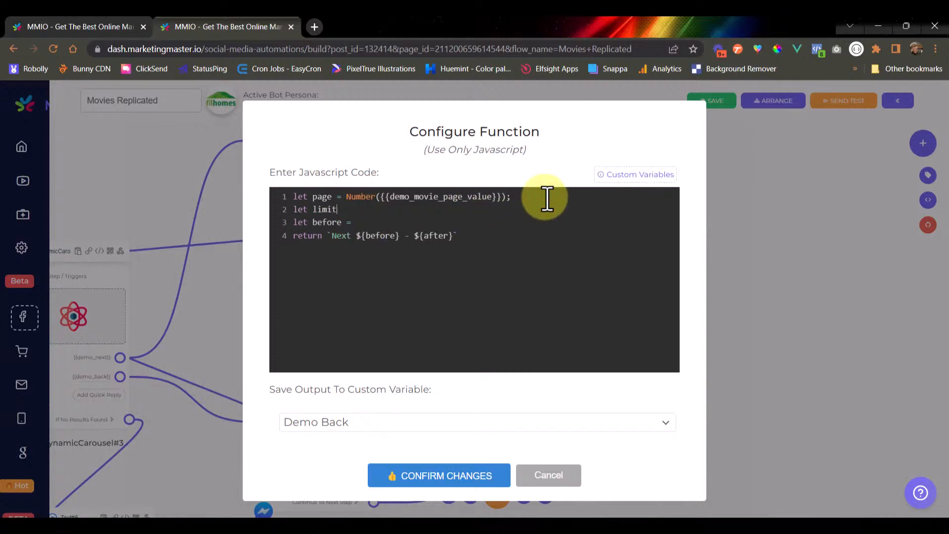
{"action": "type", "text": " = 20;"}
{"action": "key", "text": "Return"}
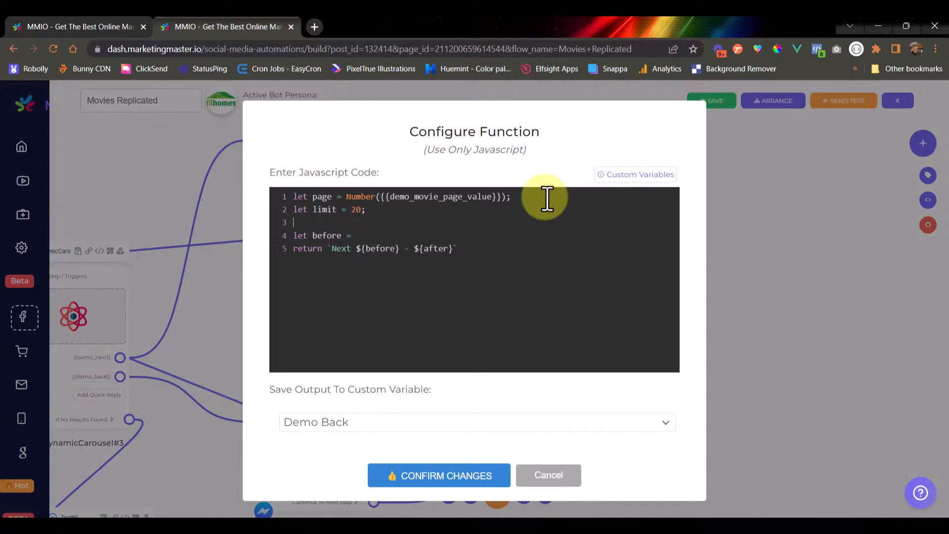
Complete the declaration as let before = page * limit; and add let after = (page + 1) * limit; plus a blank line below it.
{"action": "left_click", "coordinate": [440, 236]}
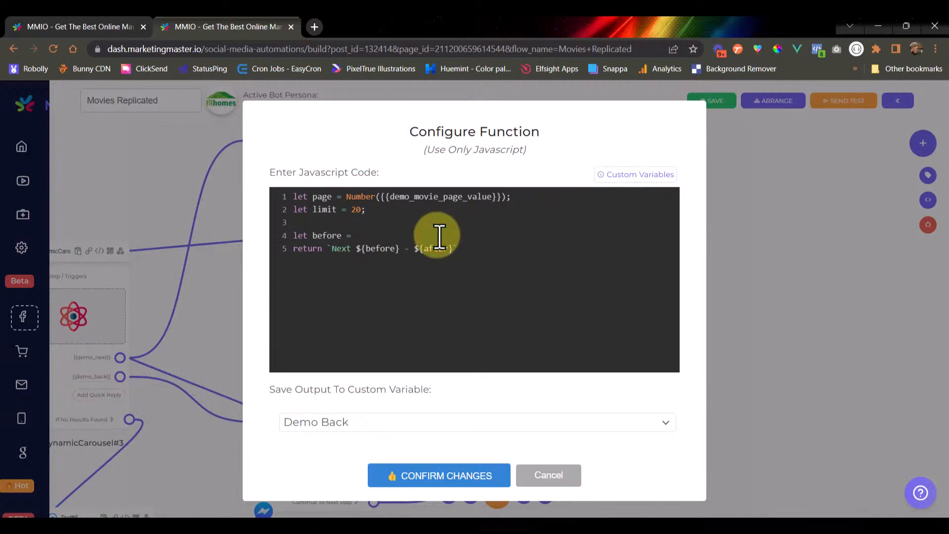
{"action": "double_click", "coordinate": [322, 196]}
{"action": "left_click", "coordinate": [386, 236]}
{"action": "type", "text": "page * limit;"}
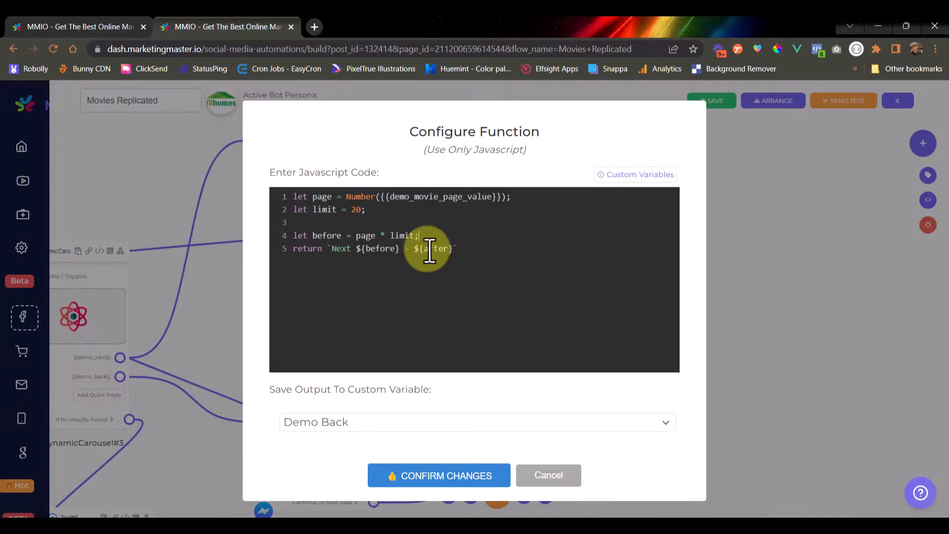
{"action": "key", "text": "Return"}
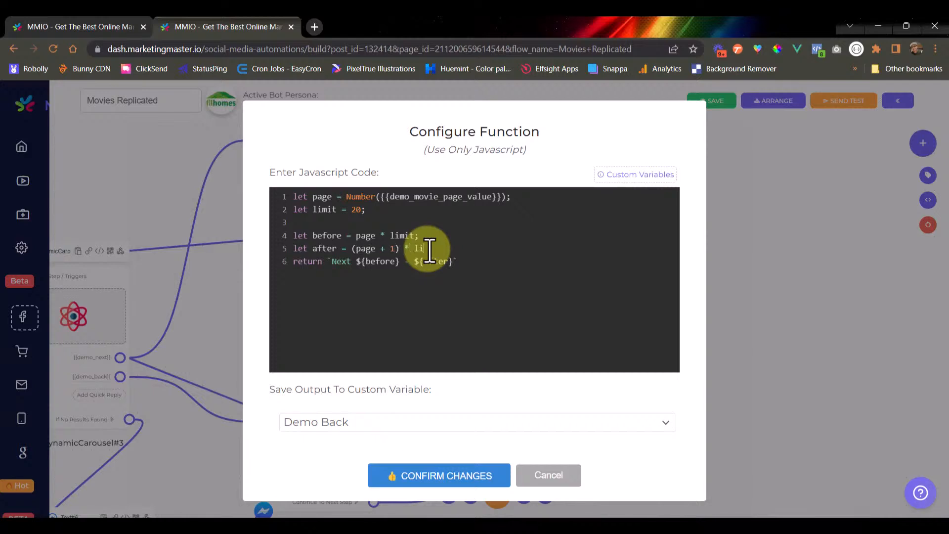
{"action": "key", "text": "Return"}
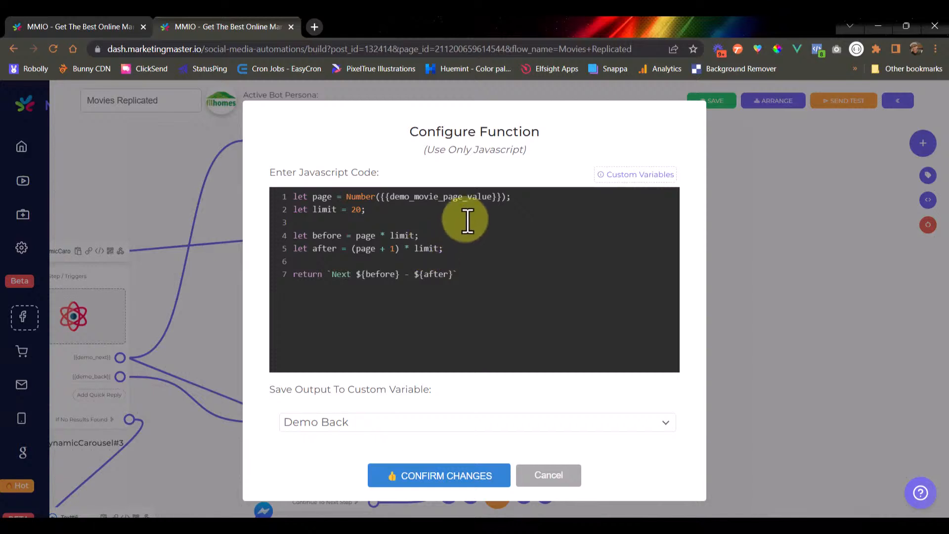
Examine how the before and after variables are calculated from page and limit and used in the return string.
{"action": "double_click", "coordinate": [365, 248]}
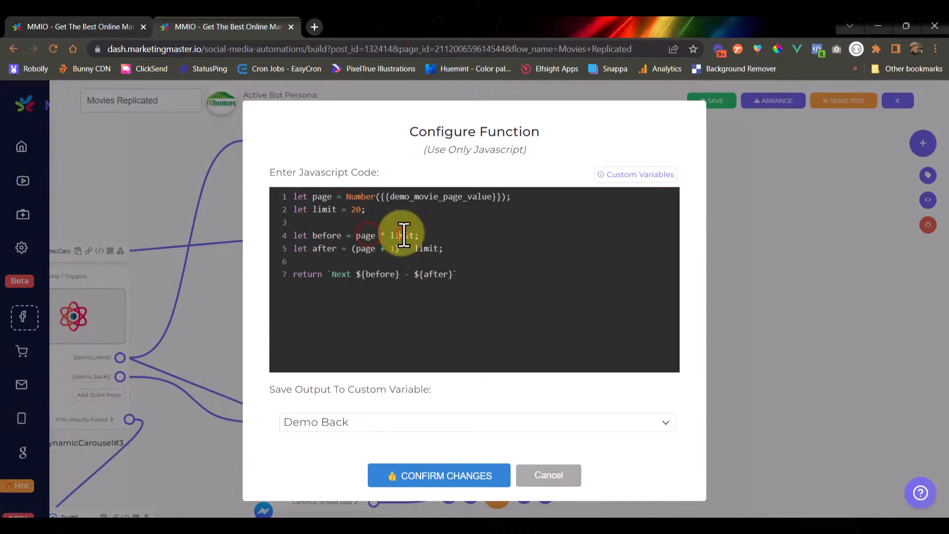
{"action": "left_click_drag", "start_coordinate": [423, 235], "coordinate": [333, 235]}
{"action": "left_click", "coordinate": [328, 236]}
{"action": "double_click", "coordinate": [330, 236]}
{"action": "double_click", "coordinate": [379, 275]}
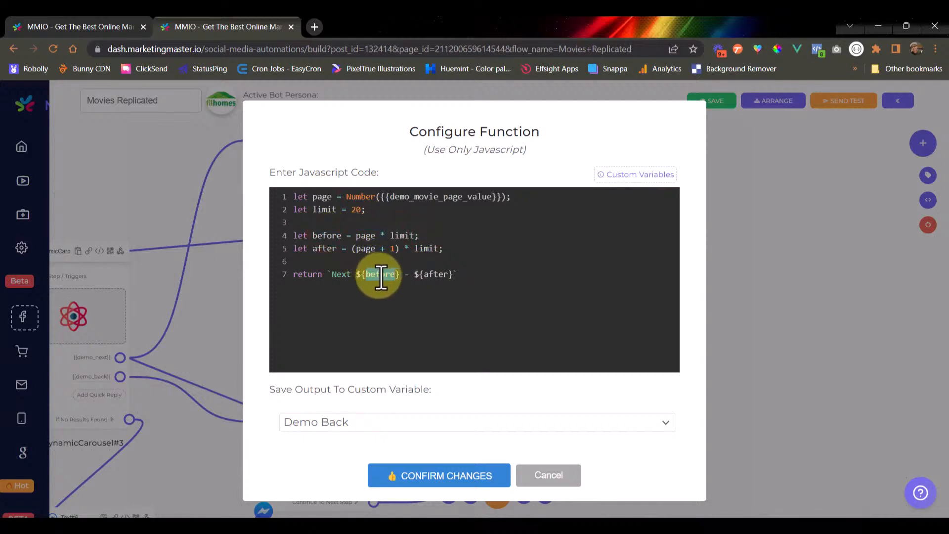
{"action": "double_click", "coordinate": [324, 236]}
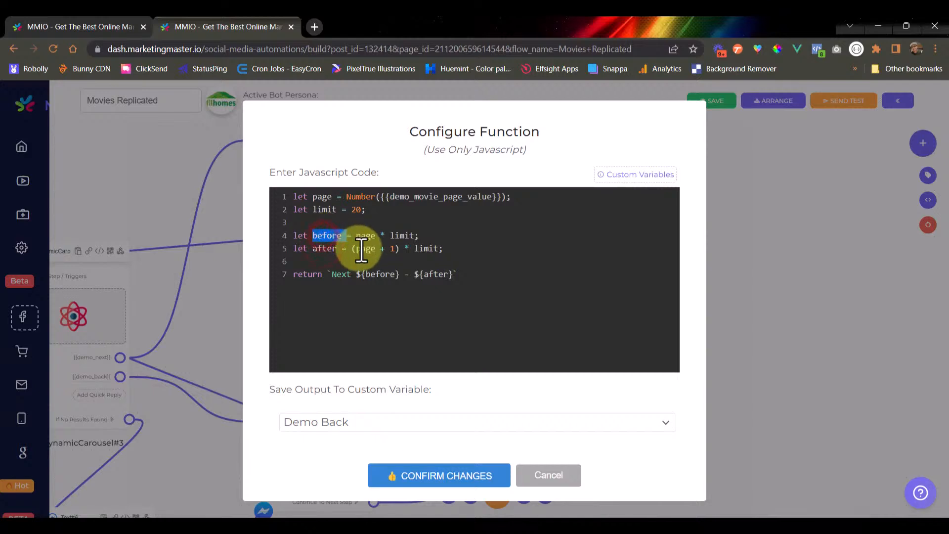
{"action": "left_click_drag", "start_coordinate": [397, 250], "coordinate": [352, 249]}
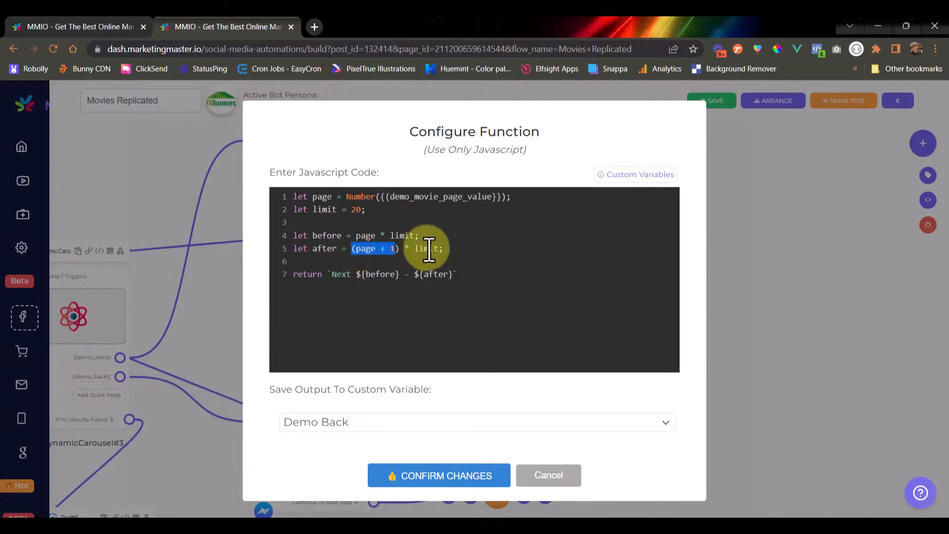
{"action": "double_click", "coordinate": [323, 249]}
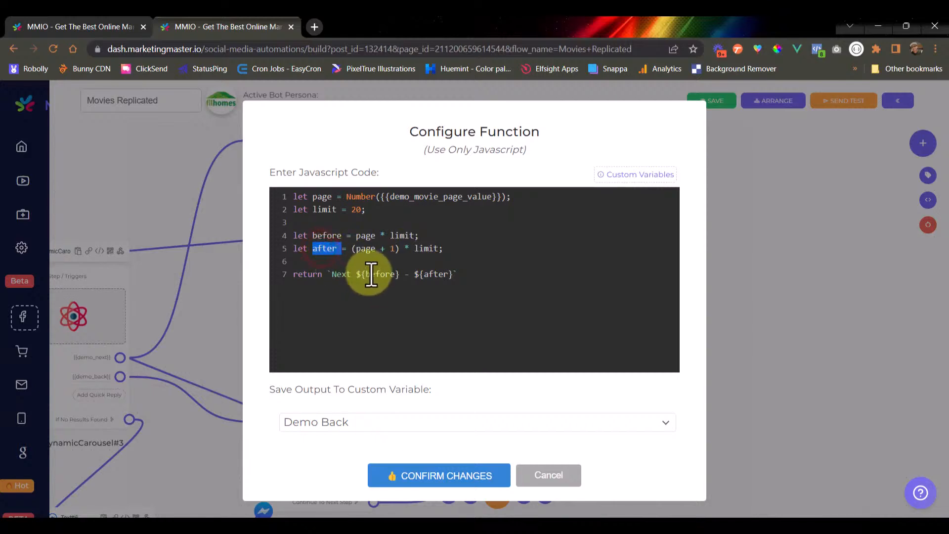
{"action": "double_click", "coordinate": [377, 274]}
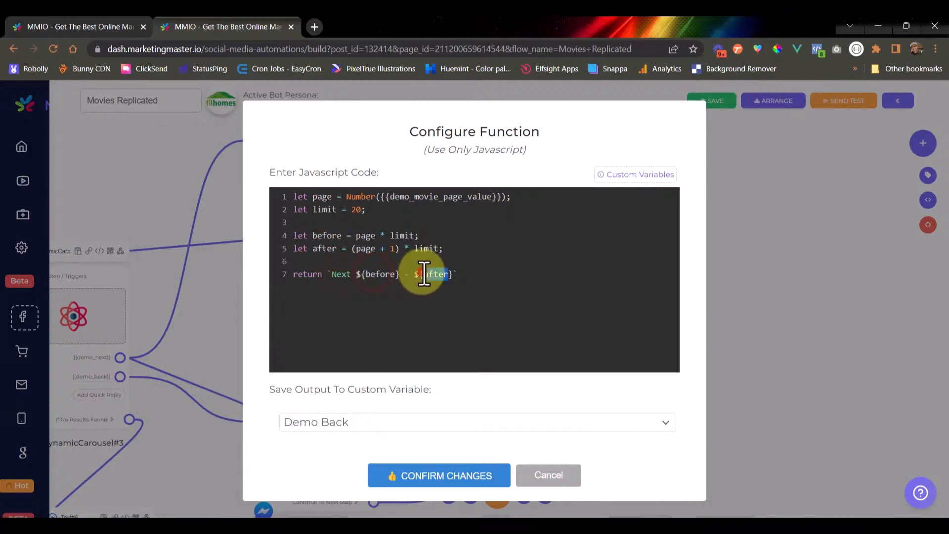
{"action": "left_click", "coordinate": [470, 277]}
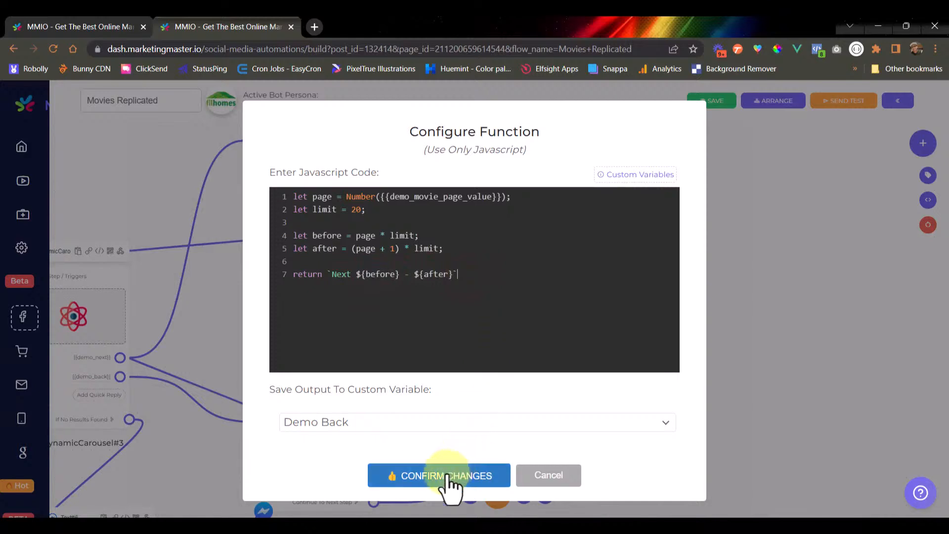
Set the function's output to the Demo Next custom variable, copy all of its code and confirm the configuration.
{"action": "left_click", "coordinate": [364, 425]}
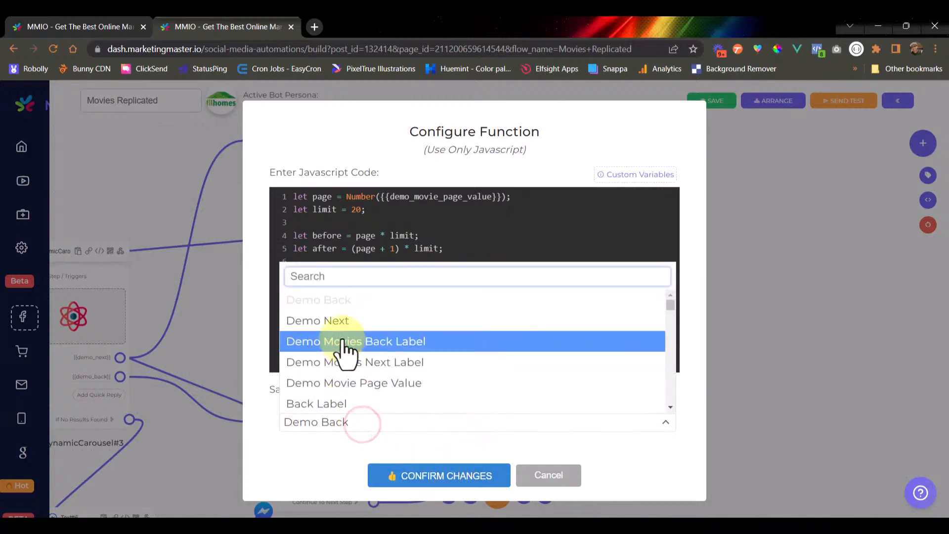
{"action": "left_click", "coordinate": [341, 325]}
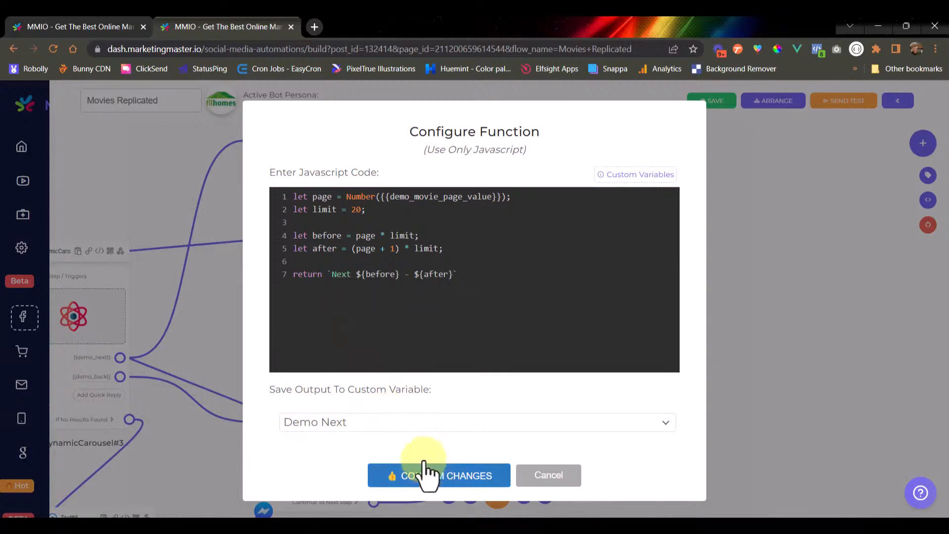
{"action": "left_click_drag", "start_coordinate": [475, 275], "coordinate": [288, 196]}
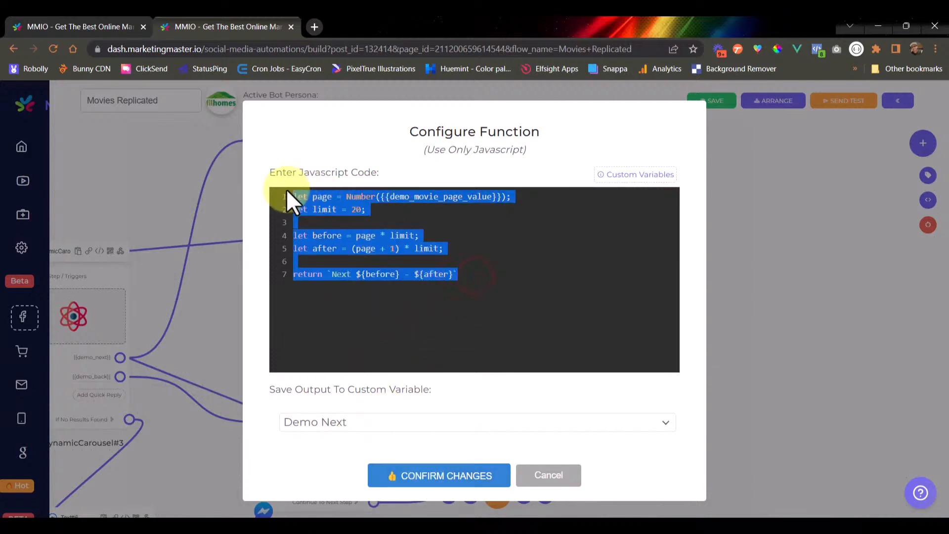
{"action": "right_click", "coordinate": [329, 202]}
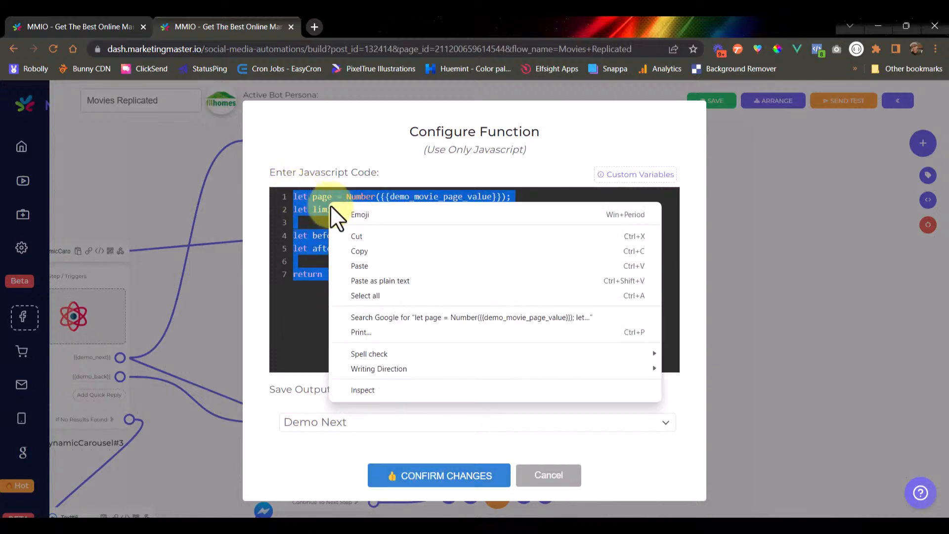
{"action": "left_click", "coordinate": [373, 251]}
{"action": "left_click", "coordinate": [457, 313]}
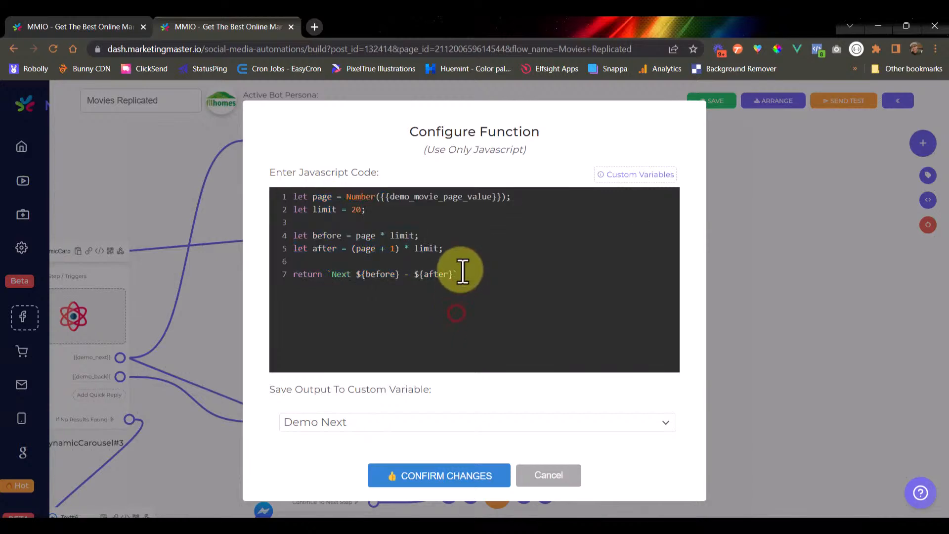
{"action": "left_click", "coordinate": [426, 476]}
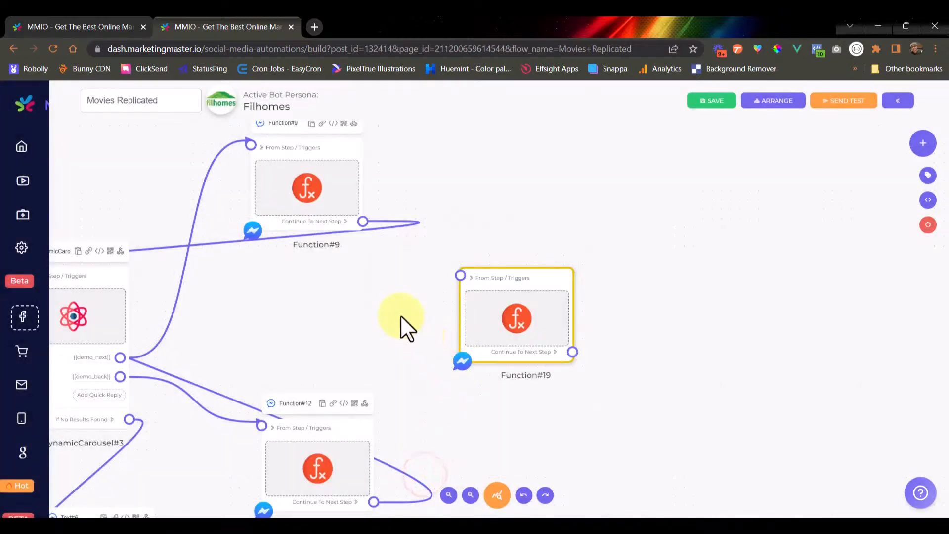
Add another Function step on the canvas and place it to the right of Function#19.
{"action": "left_click", "coordinate": [401, 316]}
{"action": "left_click", "coordinate": [663, 283]}
{"action": "scroll", "coordinate": [664, 290], "scroll_direction": "down", "scroll_amount": 2}
{"action": "left_click_drag", "start_coordinate": [664, 290], "coordinate": [525, 269]}
{"action": "right_click", "coordinate": [525, 269]}
{"action": "left_click", "coordinate": [562, 284]}
{"action": "type", "text": "fun"}
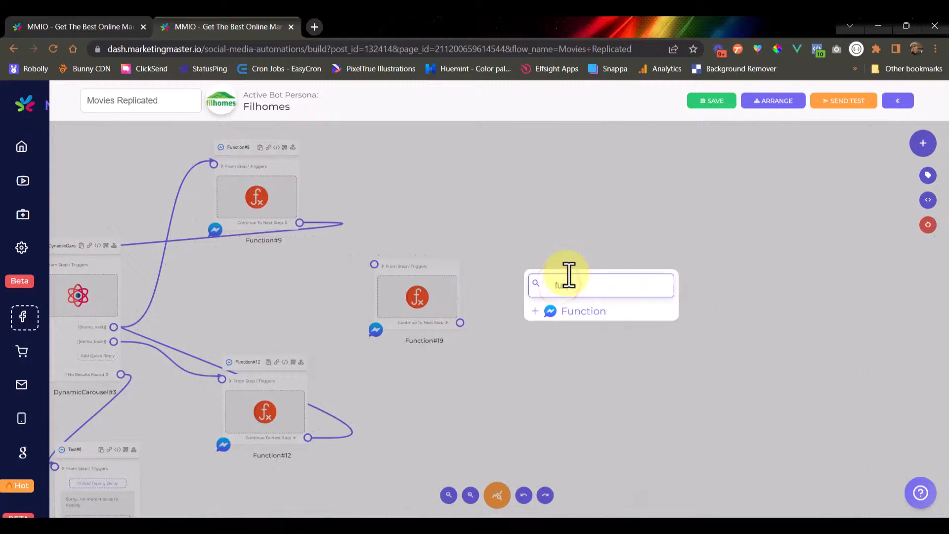
{"action": "left_click", "coordinate": [610, 313]}
{"action": "left_click_drag", "start_coordinate": [633, 312], "coordinate": [556, 316]}
Replace the new Function step's sample code with the copied code and change the after formula to (page - 1) * limit.
{"action": "left_click", "coordinate": [554, 311]}
{"action": "left_click", "coordinate": [403, 277]}
{"action": "key", "text": "ctrl+a"}
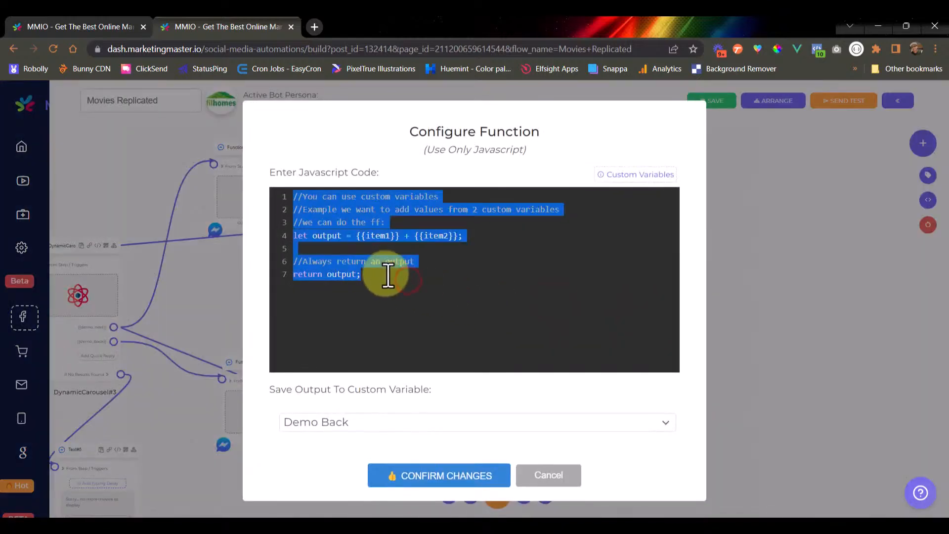
{"action": "key", "text": "ctrl+v"}
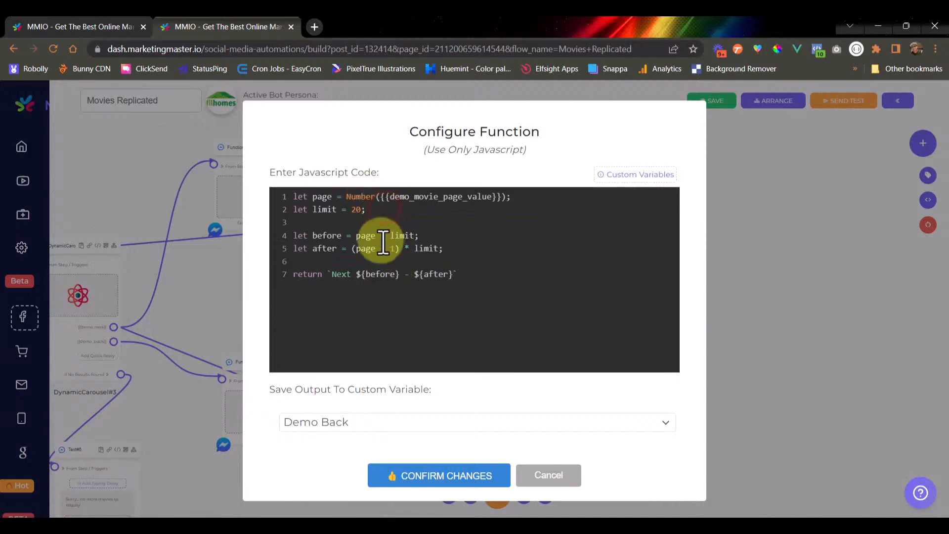
{"action": "double_click", "coordinate": [383, 248]}
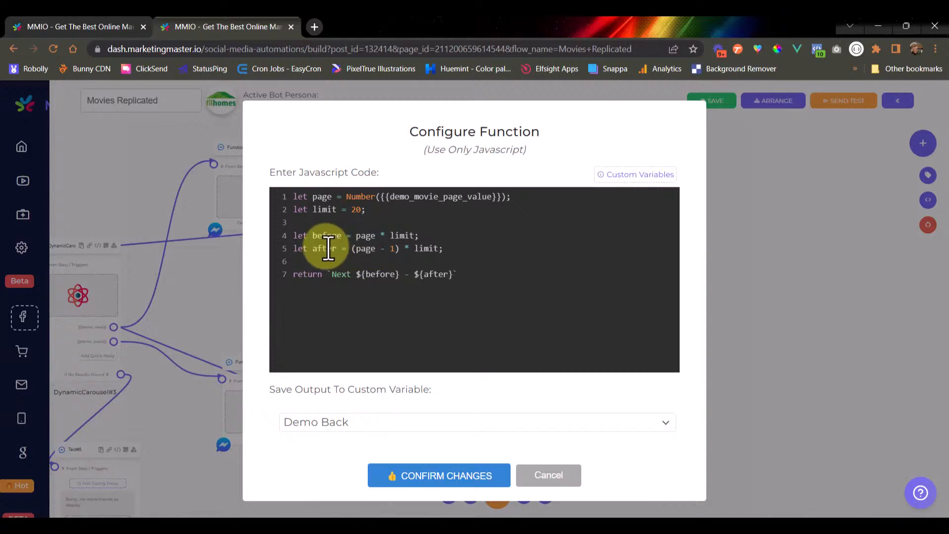
Swap the variable names so after equals page * limit and before equals (page - 1) * limit.
{"action": "left_click_drag", "start_coordinate": [473, 248], "coordinate": [283, 247]}
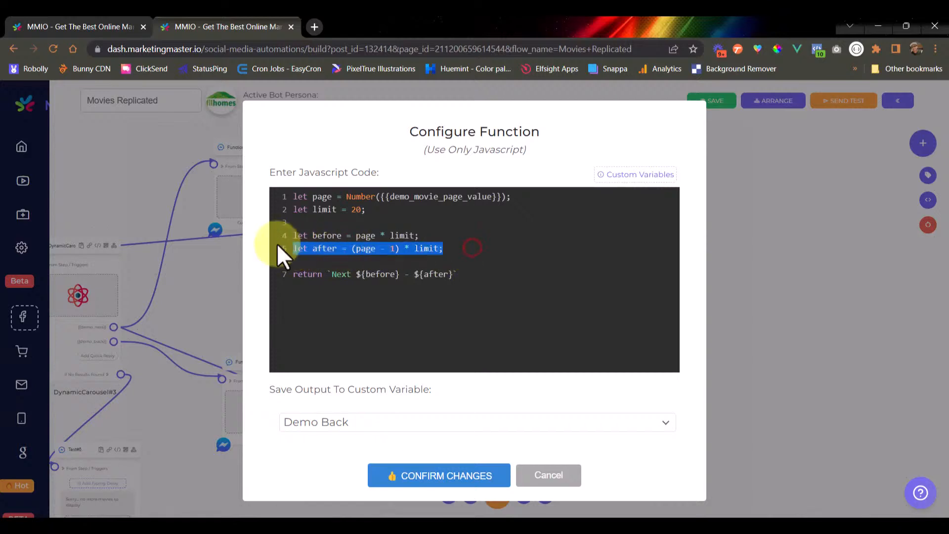
{"action": "double_click", "coordinate": [328, 236]}
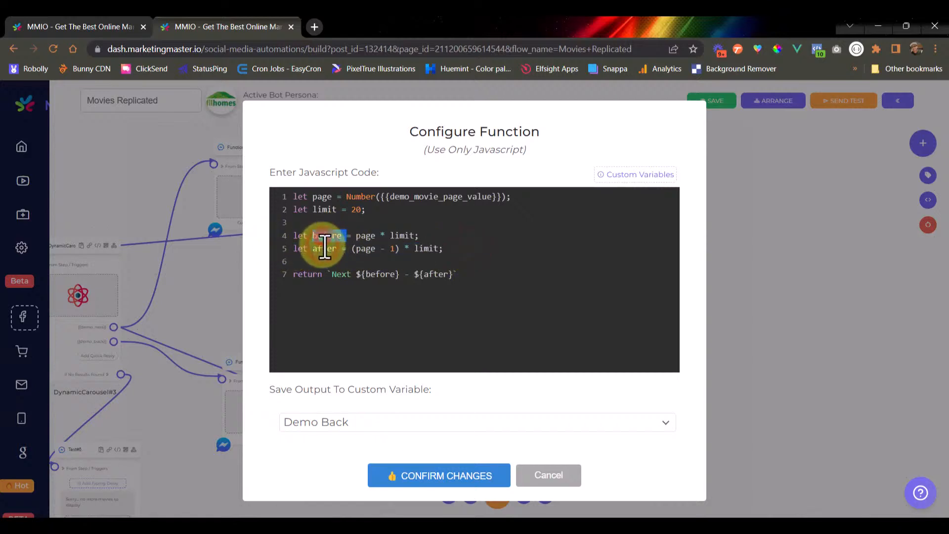
{"action": "key", "text": "ctrl+c"}
{"action": "double_click", "coordinate": [324, 249]}
{"action": "key", "text": "ctrl+v"}
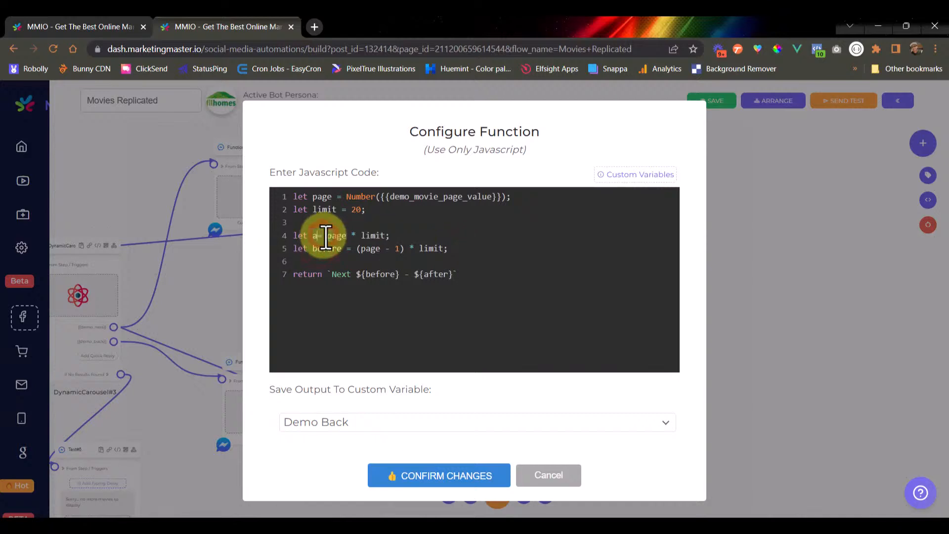
{"action": "type", "text": "fter"}
Move the let after= page * limit; line below the before line, leaving one blank line above the return statement.
{"action": "left_click_drag", "start_coordinate": [442, 233], "coordinate": [293, 237]}
{"action": "key", "text": "ctrl+x"}
{"action": "left_click", "coordinate": [319, 257]}
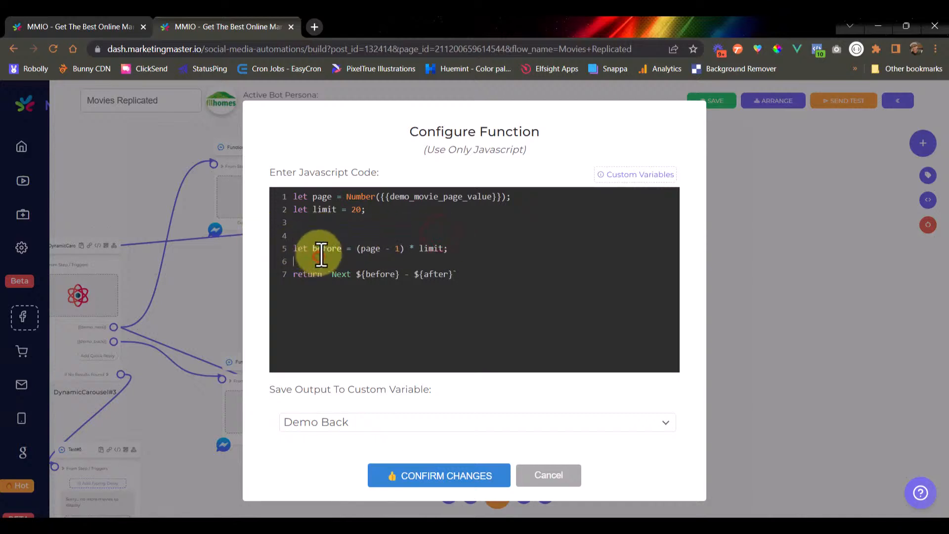
{"action": "key", "text": "ctrl+v"}
{"action": "left_click", "coordinate": [318, 236]}
{"action": "key", "text": "BackSpace"}
{"action": "left_click", "coordinate": [428, 249]}
{"action": "key", "text": "Return"}
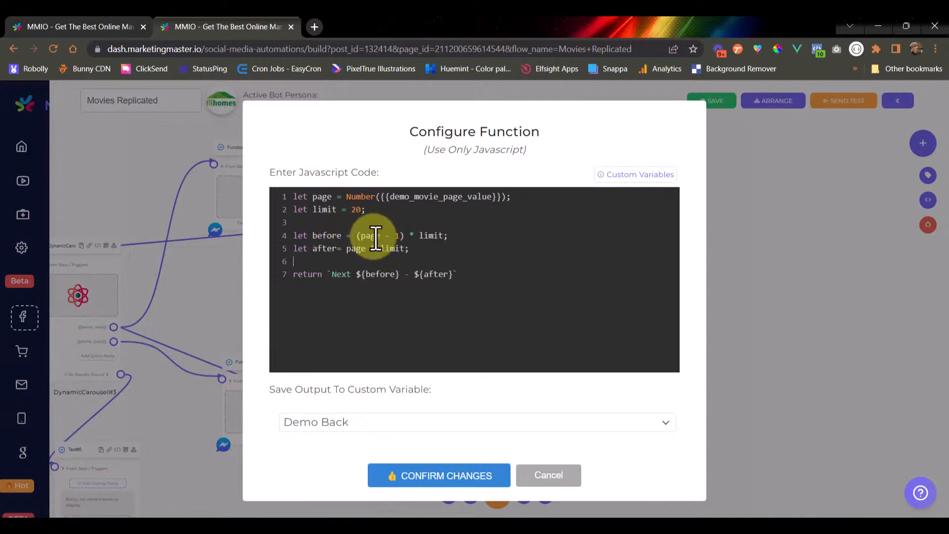
Check the reordered before and after formulas and confirm the function with Demo Back as its output variable.
{"action": "left_click", "coordinate": [431, 237]}
{"action": "left_click", "coordinate": [426, 251]}
{"action": "double_click", "coordinate": [322, 249]}
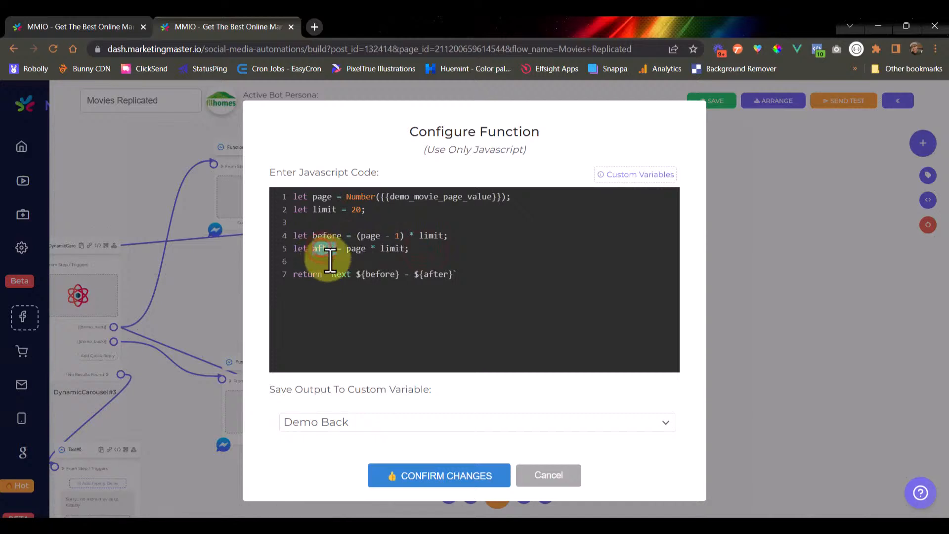
{"action": "left_click", "coordinate": [358, 250]}
{"action": "double_click", "coordinate": [359, 250]}
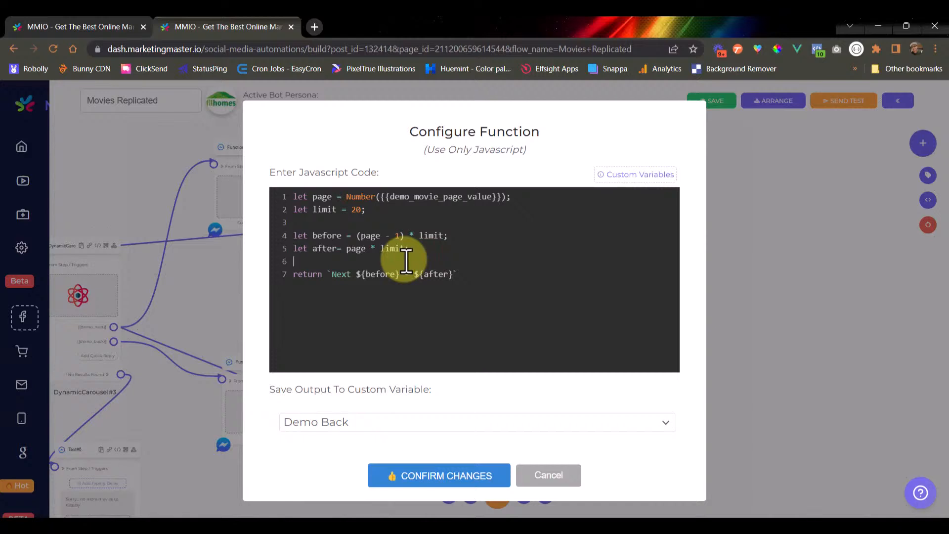
{"action": "double_click", "coordinate": [315, 197]}
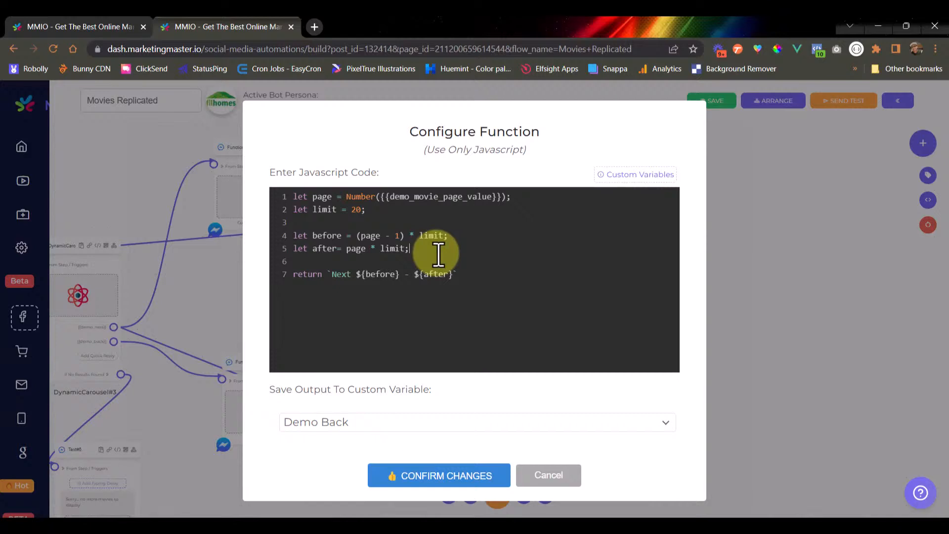
{"action": "left_click", "coordinate": [339, 424]}
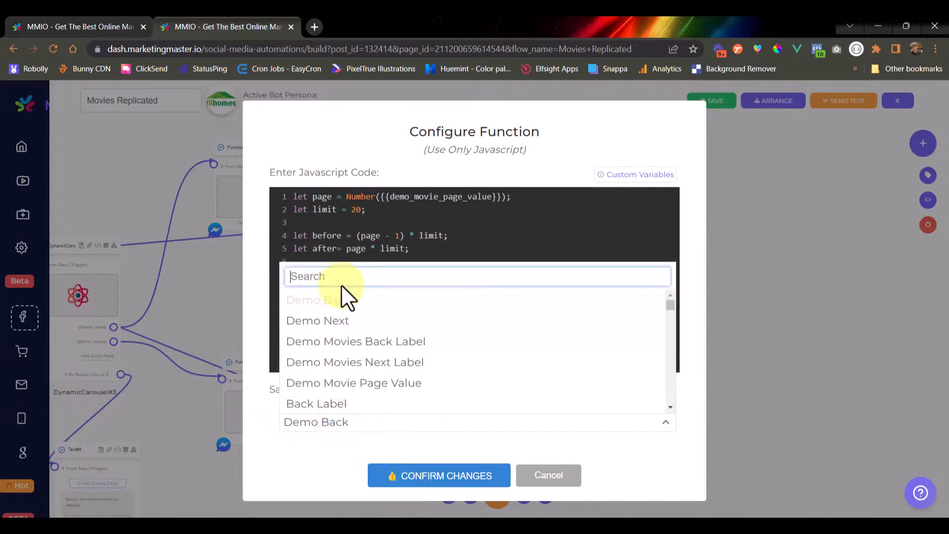
{"action": "left_click", "coordinate": [275, 389]}
{"action": "left_click", "coordinate": [423, 476]}
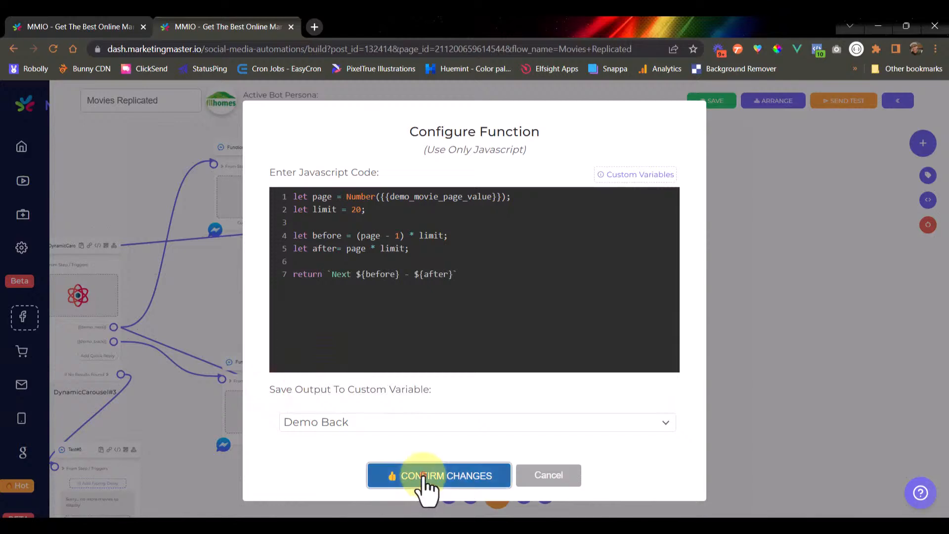
Connect Function#19's Continue To Next Step output to the input of Function#20.
{"action": "scroll", "coordinate": [438, 391], "scroll_direction": "down", "scroll_amount": 1}
{"action": "left_click_drag", "start_coordinate": [545, 289], "coordinate": [540, 286]}
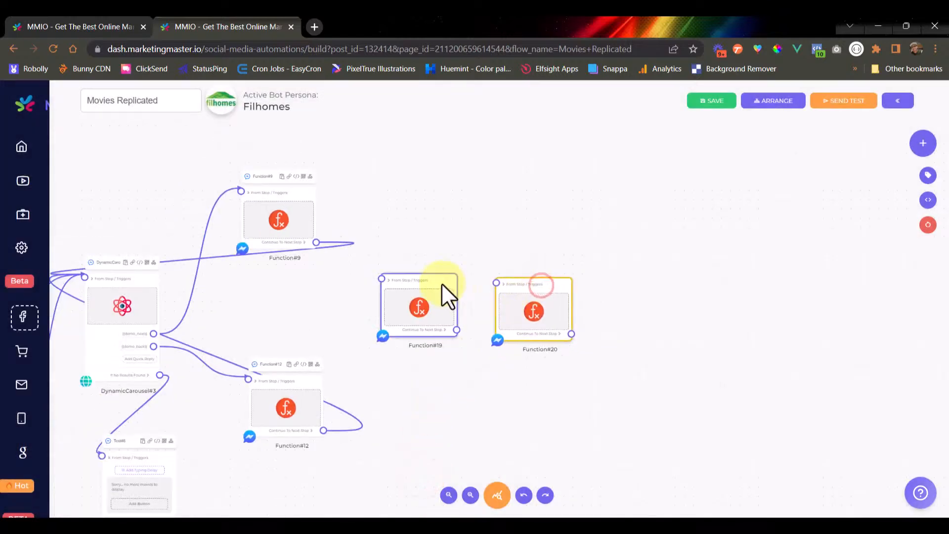
{"action": "scroll", "coordinate": [441, 283], "scroll_direction": "up", "scroll_amount": 5}
{"action": "scroll", "coordinate": [439, 282], "scroll_direction": "down", "scroll_amount": 5}
{"action": "left_click_drag", "start_coordinate": [446, 272], "coordinate": [449, 279]}
{"action": "left_click", "coordinate": [519, 283]}
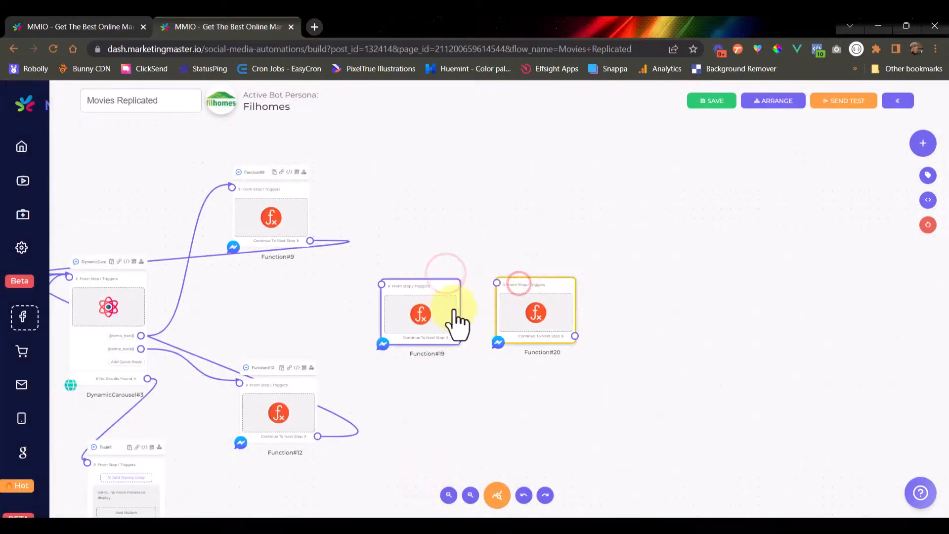
{"action": "left_click_drag", "start_coordinate": [459, 338], "coordinate": [515, 281]}
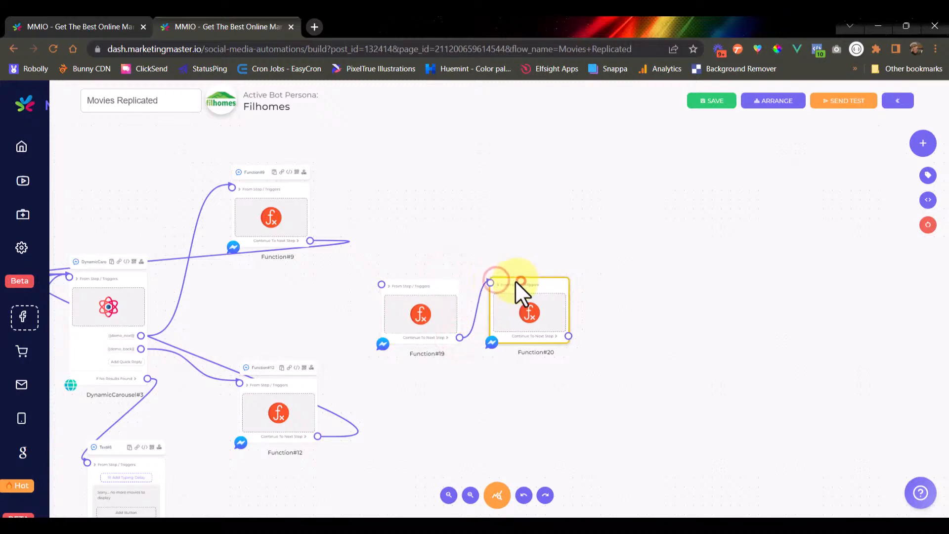
Reroute Function#9's Continue To Next Step connection from DynamicCarousel#3 to the input of Function#19.
{"action": "left_click", "coordinate": [415, 284]}
{"action": "left_click_drag", "start_coordinate": [456, 257], "coordinate": [483, 244]}
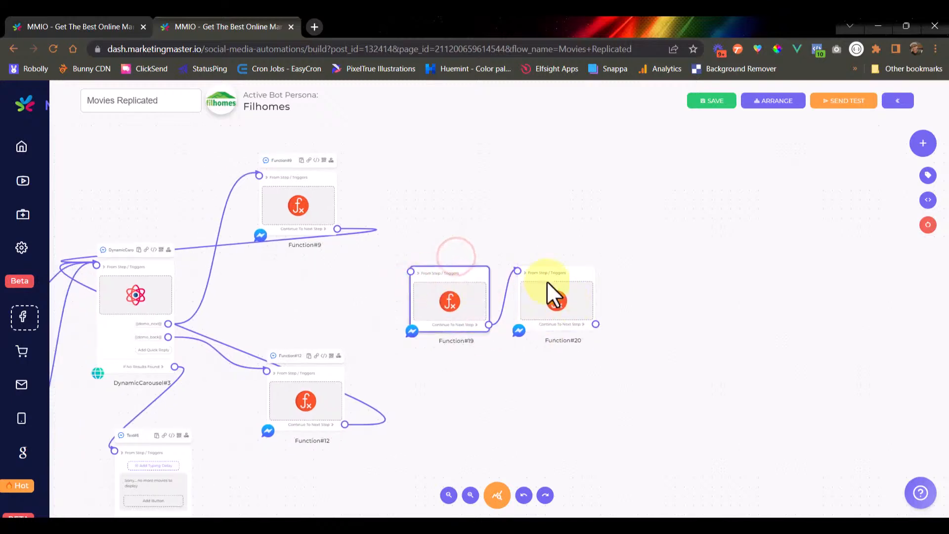
{"action": "left_click", "coordinate": [331, 236]}
{"action": "scroll", "coordinate": [331, 238], "scroll_direction": "up", "scroll_amount": 3}
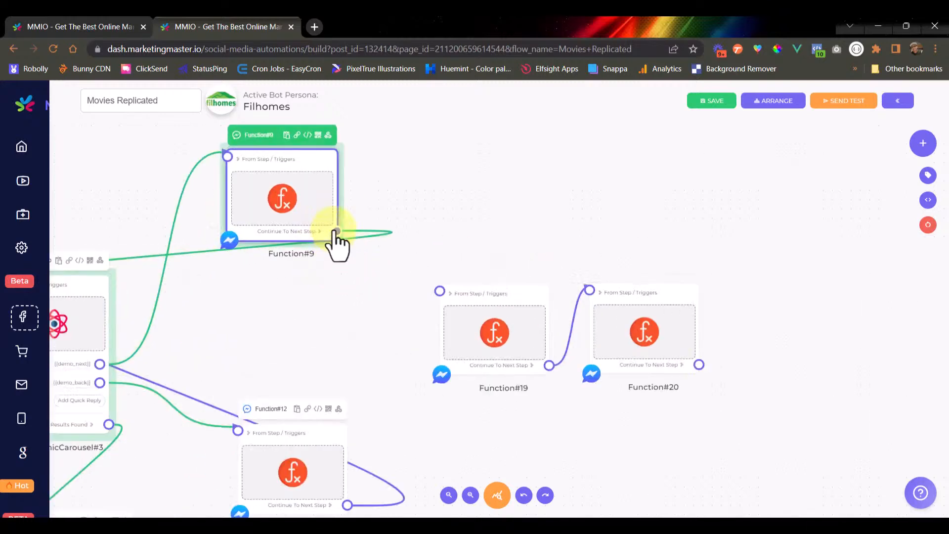
{"action": "scroll", "coordinate": [336, 233], "scroll_direction": "down", "scroll_amount": 3}
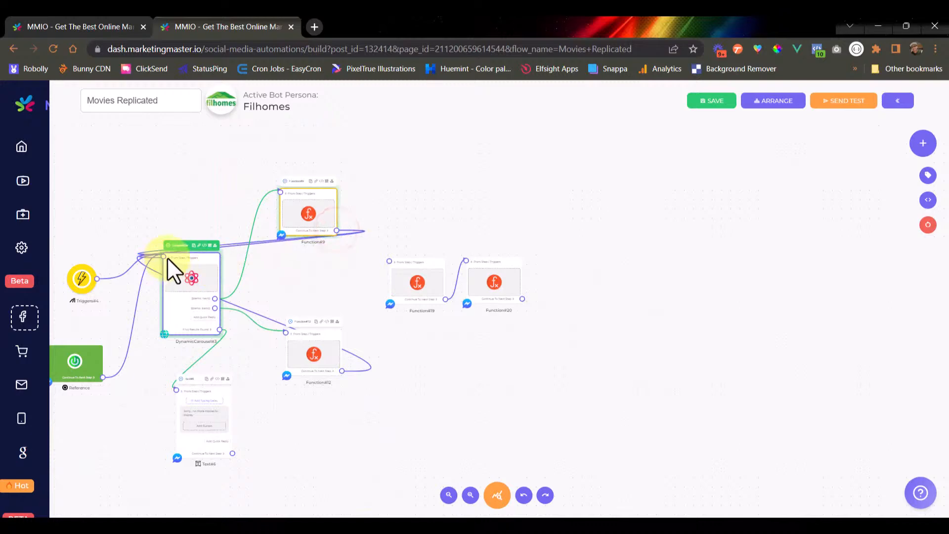
{"action": "left_click_drag", "start_coordinate": [166, 257], "coordinate": [393, 258]}
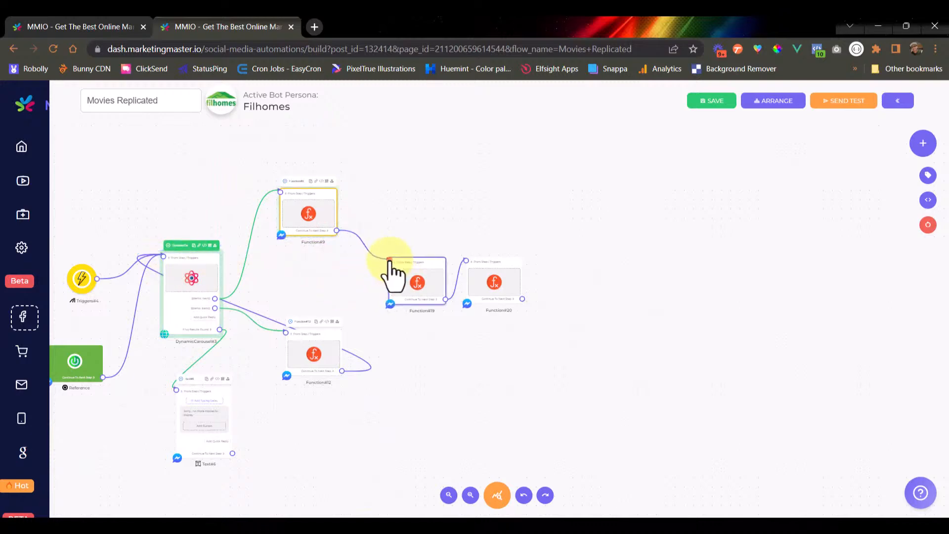
{"action": "scroll", "coordinate": [356, 269], "scroll_direction": "up", "scroll_amount": 3}
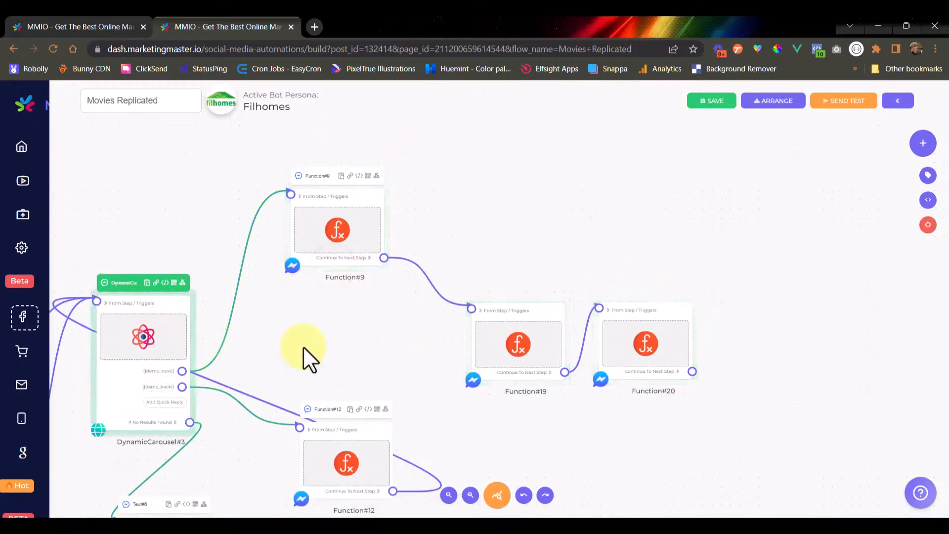
Move Function#19 slightly closer to Function#9 on the flow canvas.
{"action": "left_click_drag", "start_coordinate": [304, 346], "coordinate": [495, 327]}
{"action": "scroll", "coordinate": [248, 336], "scroll_direction": "up", "scroll_amount": 4}
{"action": "scroll", "coordinate": [438, 298], "scroll_direction": "down", "scroll_amount": 2}
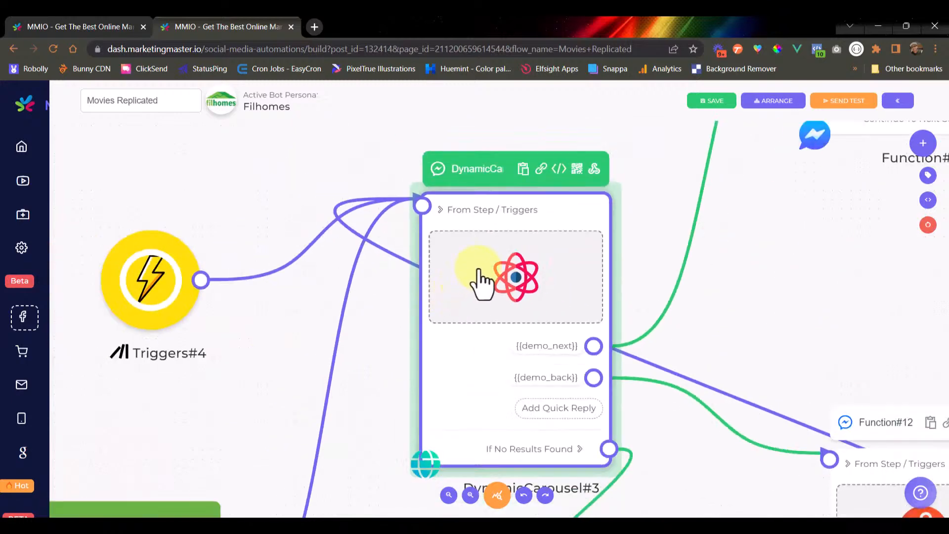
{"action": "scroll", "coordinate": [479, 271], "scroll_direction": "down", "scroll_amount": 4}
{"action": "left_click_drag", "start_coordinate": [684, 285], "coordinate": [413, 281]}
{"action": "scroll", "coordinate": [431, 261], "scroll_direction": "up", "scroll_amount": 4}
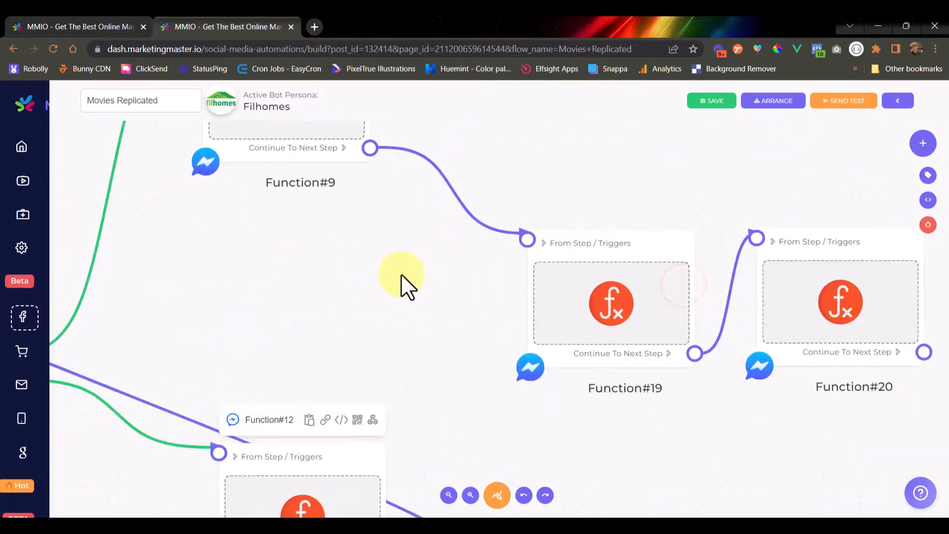
{"action": "scroll", "coordinate": [416, 267], "scroll_direction": "down", "scroll_amount": 3}
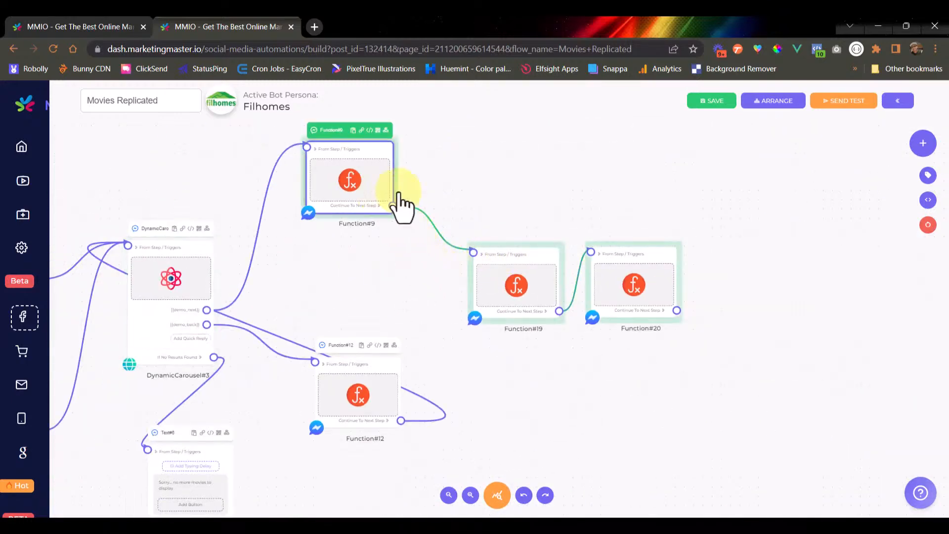
{"action": "left_click_drag", "start_coordinate": [479, 174], "coordinate": [530, 234]}
{"action": "left_click_drag", "start_coordinate": [489, 333], "coordinate": [461, 318]}
{"action": "left_click_drag", "start_coordinate": [538, 295], "coordinate": [522, 293]}
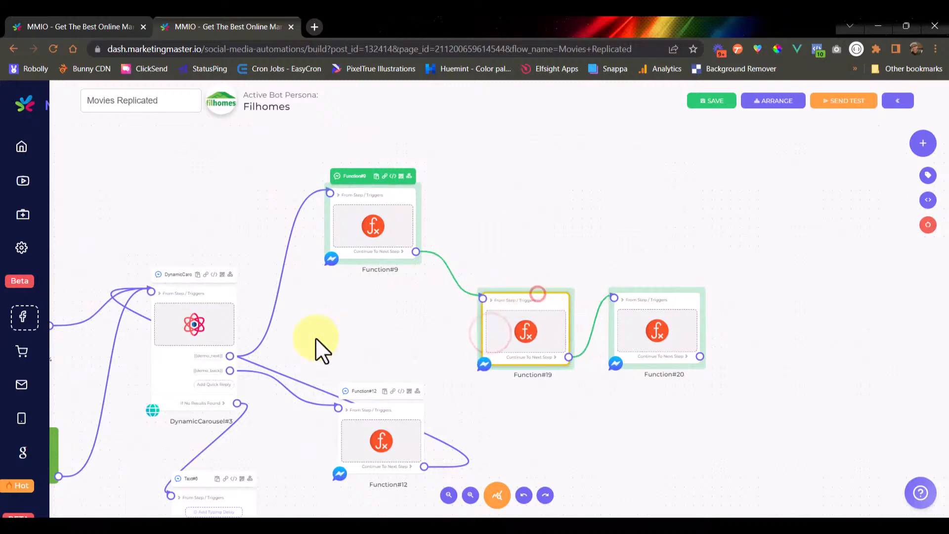
Examine DynamicCarousel#3's {{demo_next}} and {{demo_back}} quick replies and the function steps they lead to.
{"action": "left_click_drag", "start_coordinate": [313, 343], "coordinate": [505, 252]}
{"action": "scroll", "coordinate": [392, 280], "scroll_direction": "up", "scroll_amount": 5}
{"action": "scroll", "coordinate": [403, 241], "scroll_direction": "up", "scroll_amount": 2}
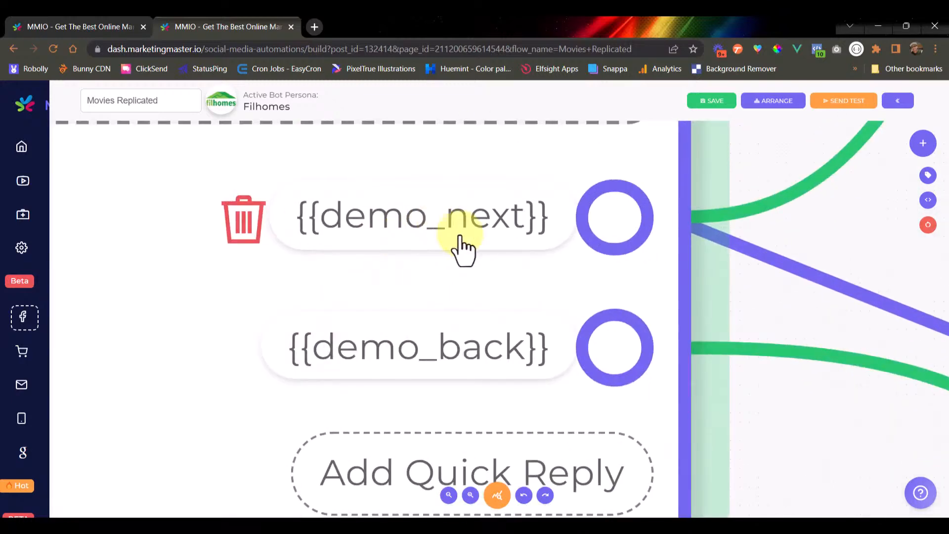
{"action": "scroll", "coordinate": [393, 348], "scroll_direction": "down", "scroll_amount": 1}
{"action": "scroll", "coordinate": [394, 352], "scroll_direction": "down", "scroll_amount": 5}
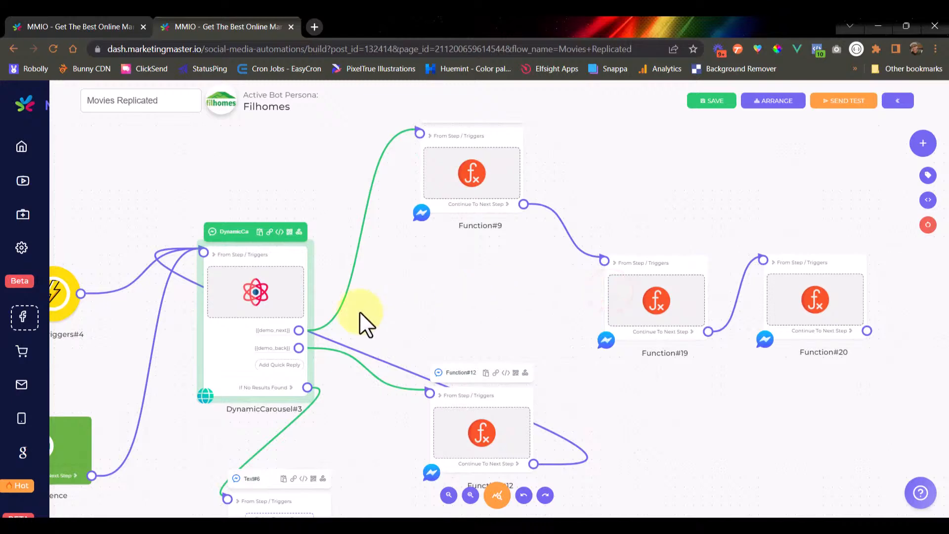
{"action": "left_click_drag", "start_coordinate": [414, 283], "coordinate": [503, 275]}
{"action": "scroll", "coordinate": [339, 281], "scroll_direction": "up", "scroll_amount": 4}
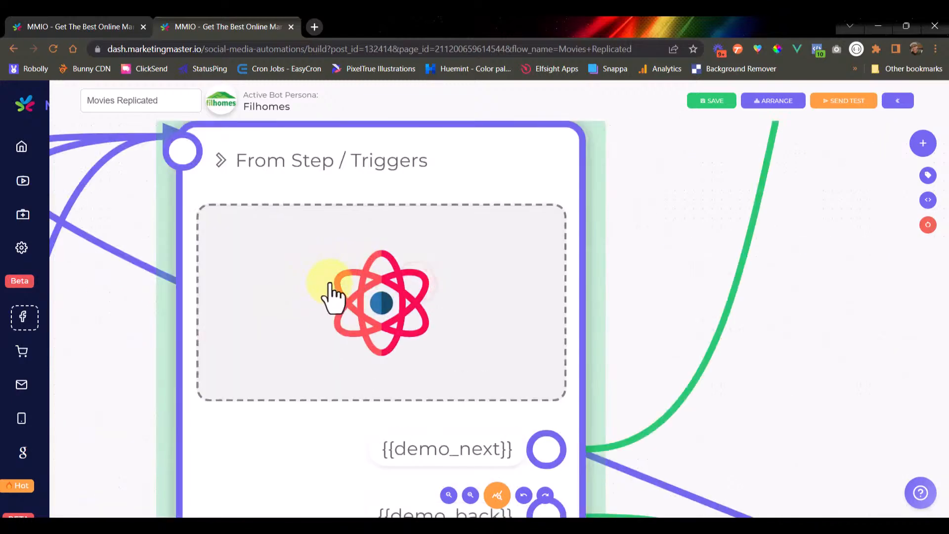
{"action": "scroll", "coordinate": [307, 207], "scroll_direction": "down", "scroll_amount": 7}
{"action": "left_click_drag", "start_coordinate": [449, 231], "coordinate": [451, 285]}
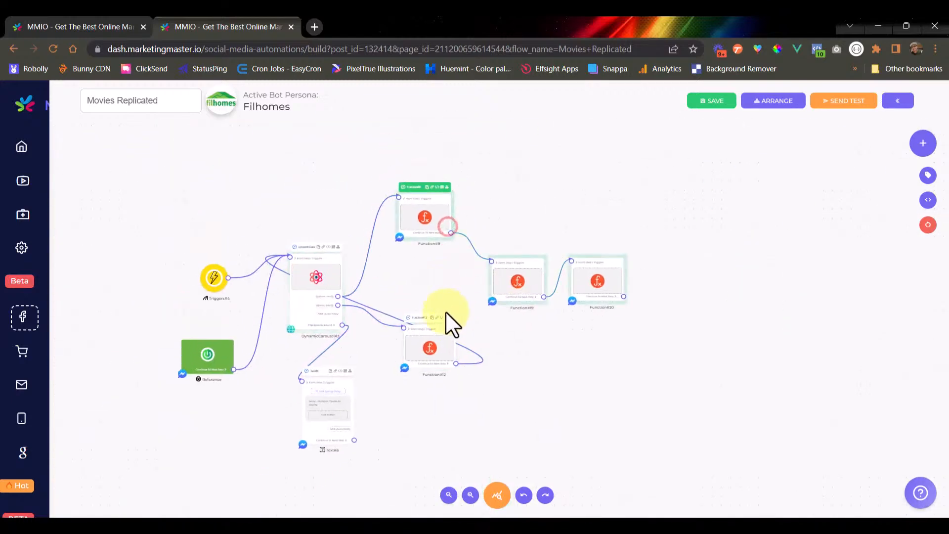
Reroute Function#12's Continue To Next Step connection from DynamicCarousel#3 to the input of Function#19.
{"action": "scroll", "coordinate": [341, 306], "scroll_direction": "up", "scroll_amount": 4}
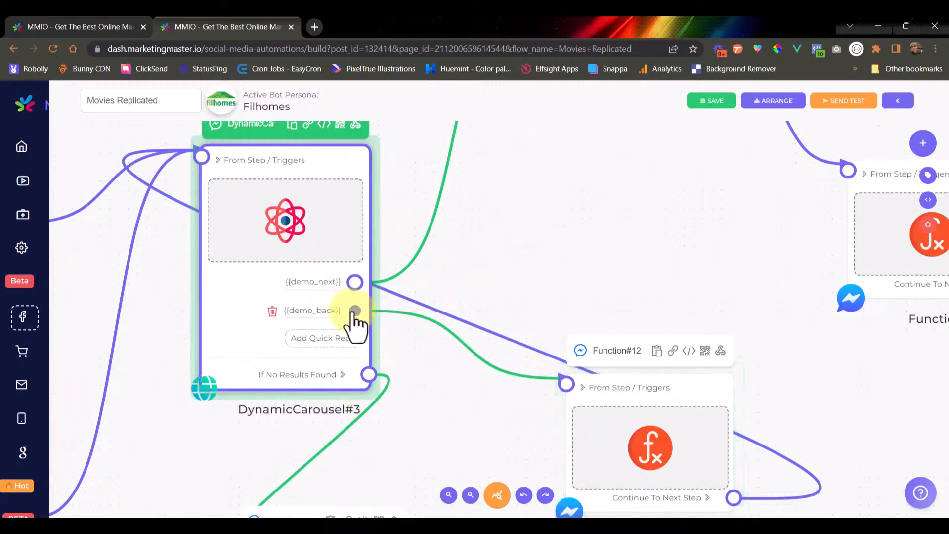
{"action": "scroll", "coordinate": [791, 388], "scroll_direction": "down", "scroll_amount": 4}
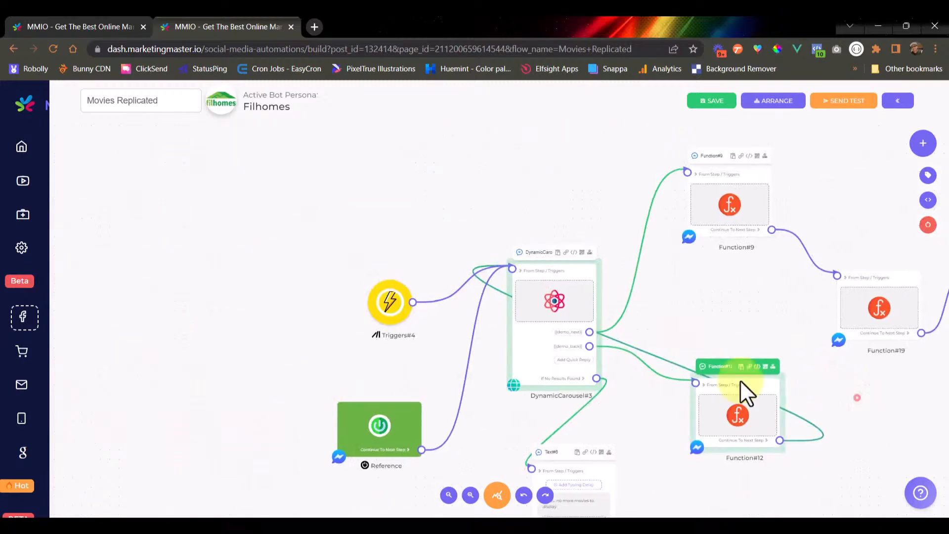
{"action": "left_click_drag", "start_coordinate": [525, 397], "coordinate": [582, 232]}
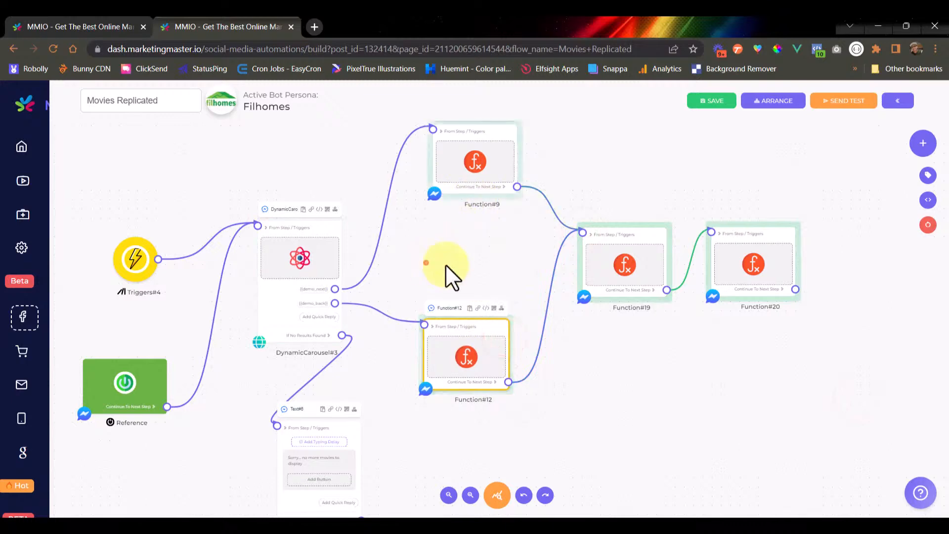
Reposition Function#19 and Function#20 slightly lower and farther from Function#9 and Function#12.
{"action": "scroll", "coordinate": [406, 280], "scroll_direction": "up", "scroll_amount": 2}
{"action": "scroll", "coordinate": [396, 270], "scroll_direction": "up", "scroll_amount": 5}
{"action": "scroll", "coordinate": [394, 269], "scroll_direction": "down", "scroll_amount": 5}
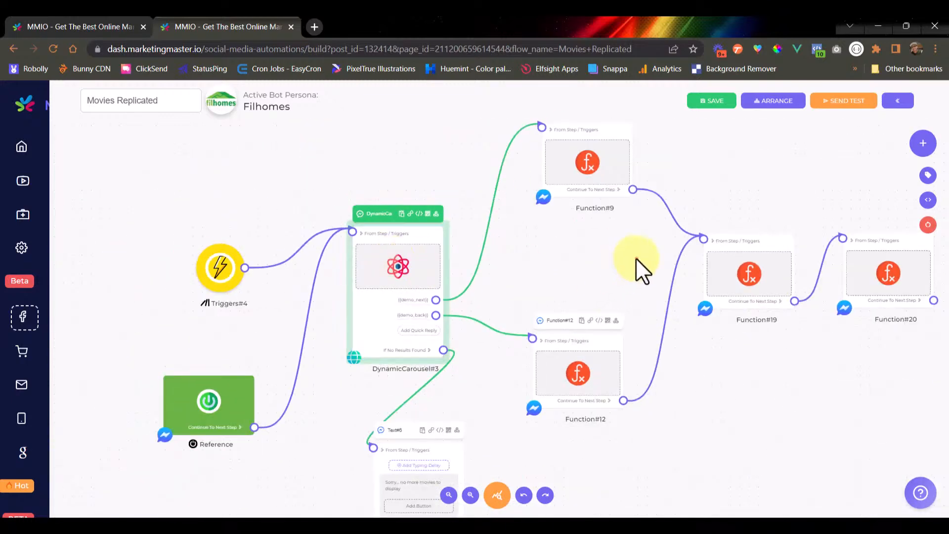
{"action": "left_click_drag", "start_coordinate": [636, 258], "coordinate": [540, 260]}
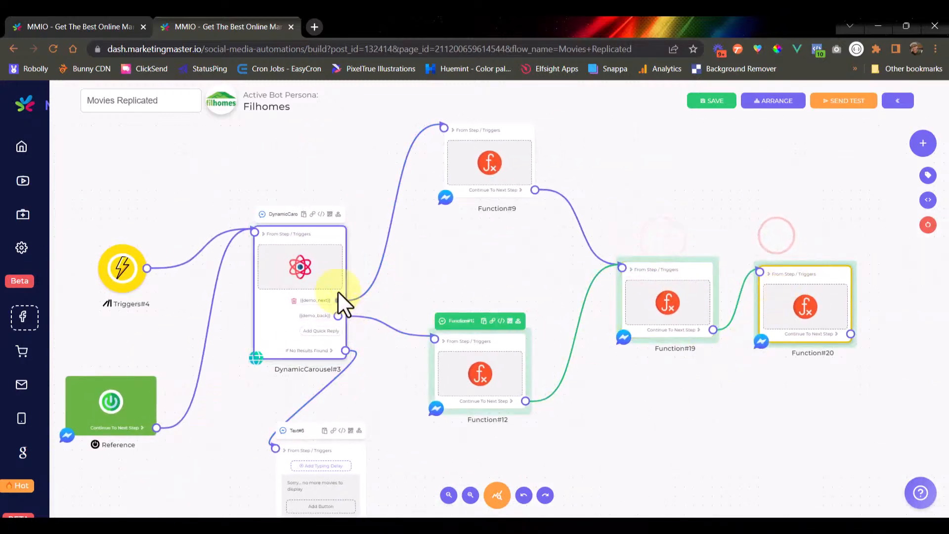
Connect Function#20's Continue To Next Step output back to the input of DynamicCarousel#3 and nudge Function#20 into place.
{"action": "scroll", "coordinate": [336, 306], "scroll_direction": "up", "scroll_amount": 4}
{"action": "scroll", "coordinate": [327, 334], "scroll_direction": "down", "scroll_amount": 3}
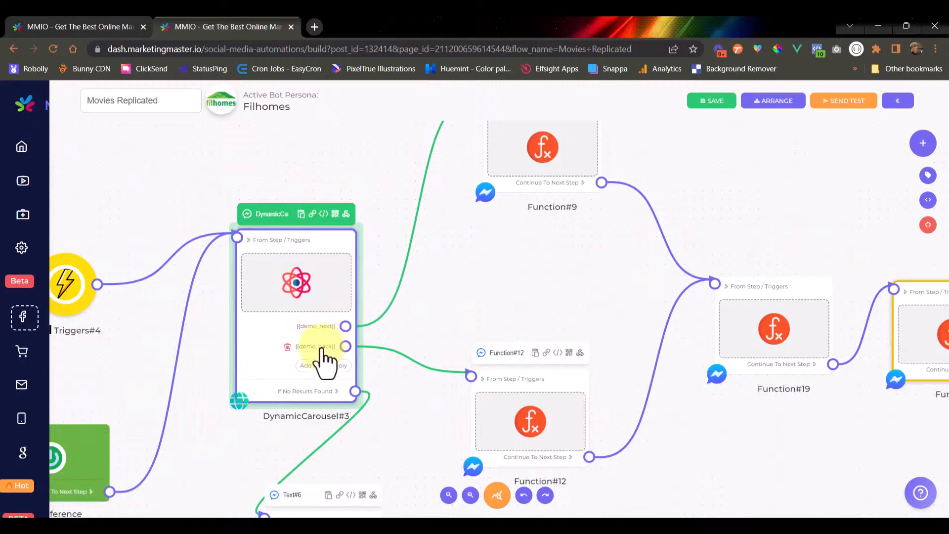
{"action": "scroll", "coordinate": [322, 363], "scroll_direction": "down", "scroll_amount": 1}
{"action": "scroll", "coordinate": [702, 415], "scroll_direction": "down", "scroll_amount": 3}
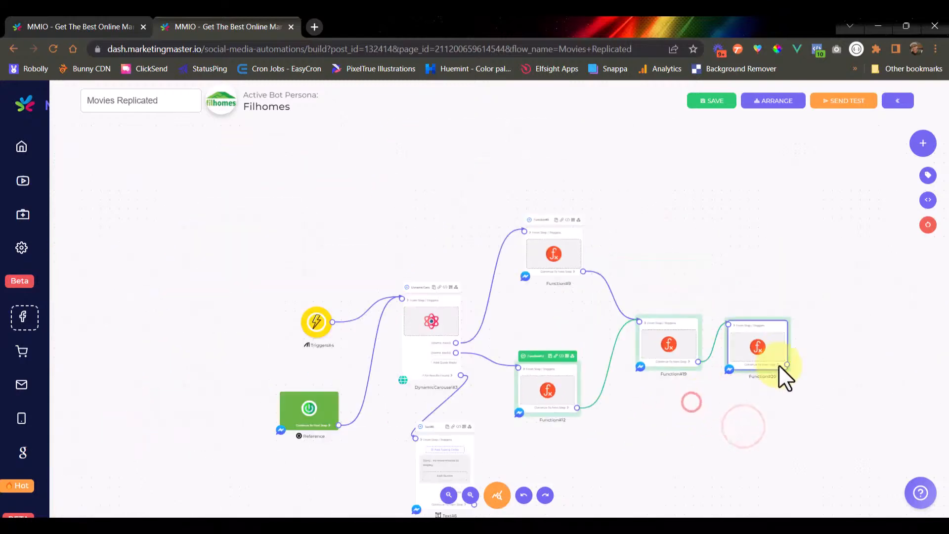
{"action": "left_click_drag", "start_coordinate": [786, 364], "coordinate": [401, 302]}
{"action": "mouse_move", "coordinate": [750, 331]}
{"action": "left_mouse_down"}
{"action": "mouse_move", "coordinate": [746, 393]}
{"action": "mouse_move", "coordinate": [748, 307]}
{"action": "mouse_move", "coordinate": [756, 336]}
{"action": "mouse_move", "coordinate": [752, 327]}
{"action": "left_mouse_up"}
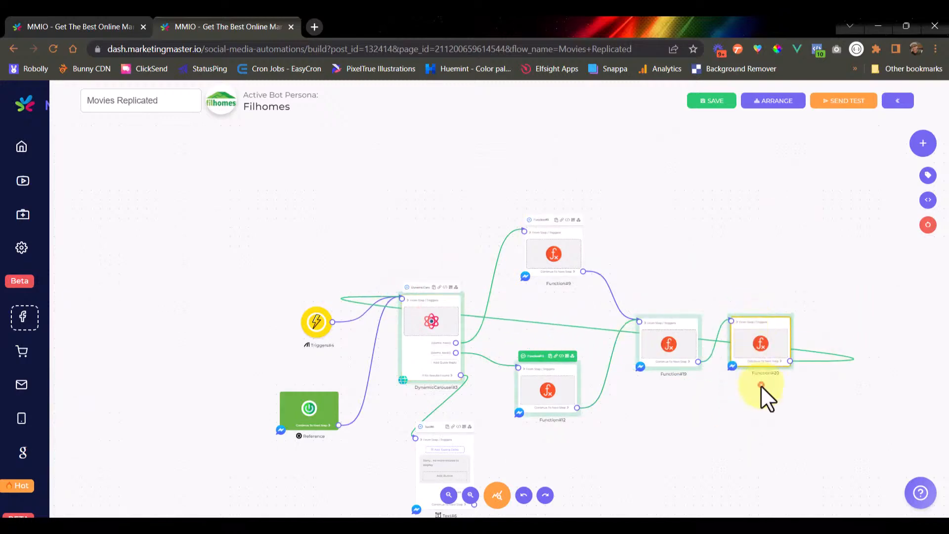
Review the page increment code in Function#9 and close its configuration without changes.
{"action": "left_click", "coordinate": [761, 385]}
{"action": "left_click_drag", "start_coordinate": [768, 398], "coordinate": [692, 378]}
{"action": "scroll", "coordinate": [424, 326], "scroll_direction": "up", "scroll_amount": 5}
{"action": "left_click_drag", "start_coordinate": [479, 326], "coordinate": [446, 362]}
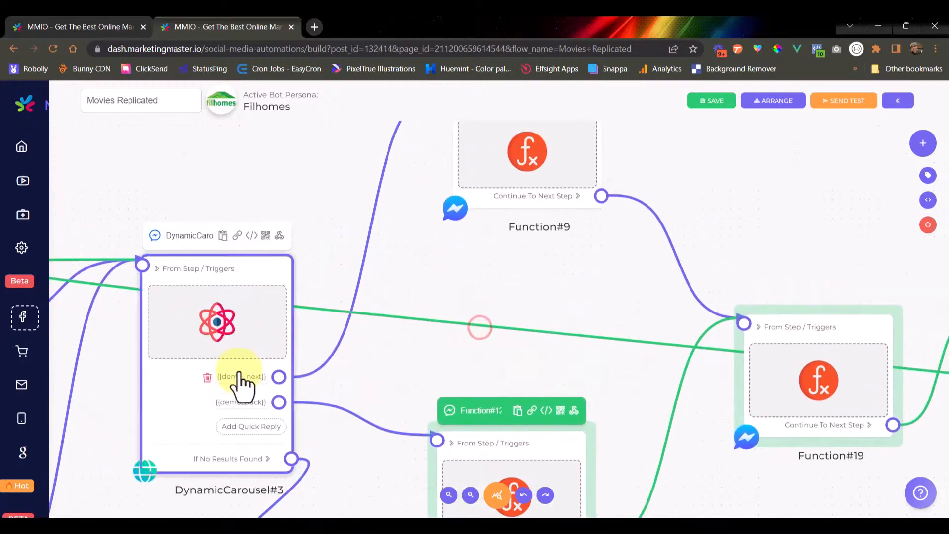
{"action": "scroll", "coordinate": [497, 338], "scroll_direction": "down", "scroll_amount": 5}
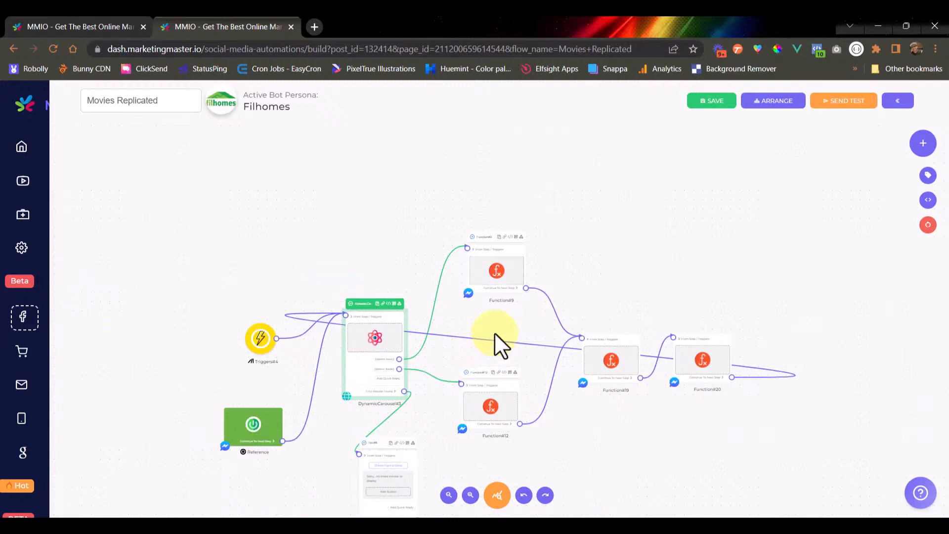
{"action": "scroll", "coordinate": [472, 278], "scroll_direction": "up", "scroll_amount": 4}
{"action": "left_click", "coordinate": [470, 278]}
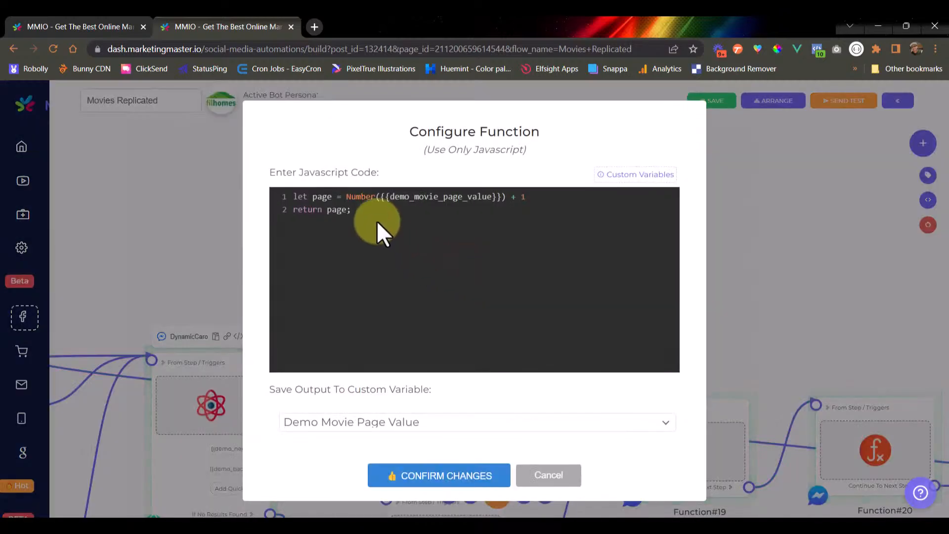
{"action": "left_click", "coordinate": [547, 476]}
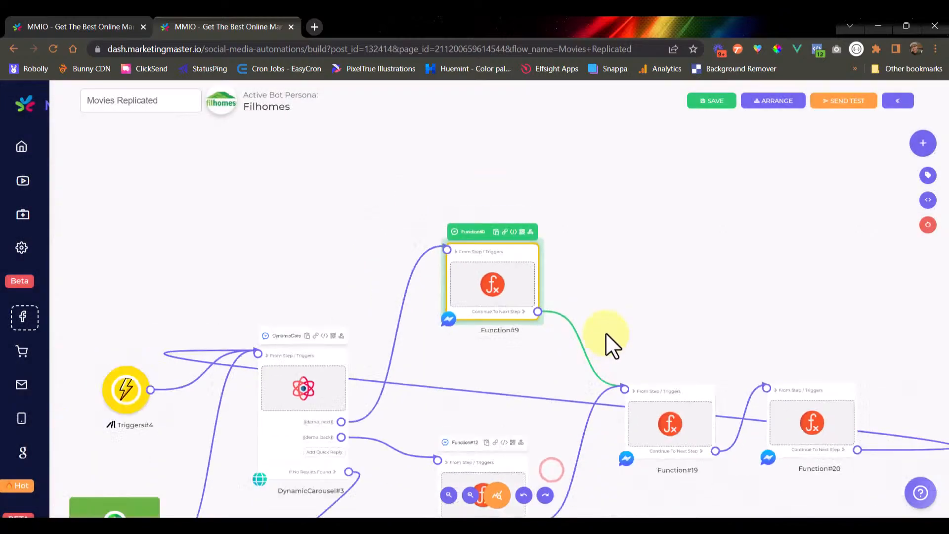
Review the Demo Next label code in Function#19 and close its configuration without changes.
{"action": "scroll", "coordinate": [613, 332], "scroll_direction": "down", "scroll_amount": 2}
{"action": "left_click_drag", "start_coordinate": [656, 335], "coordinate": [545, 259]}
{"action": "scroll", "coordinate": [553, 324], "scroll_direction": "up", "scroll_amount": 2}
{"action": "left_click", "coordinate": [552, 323]}
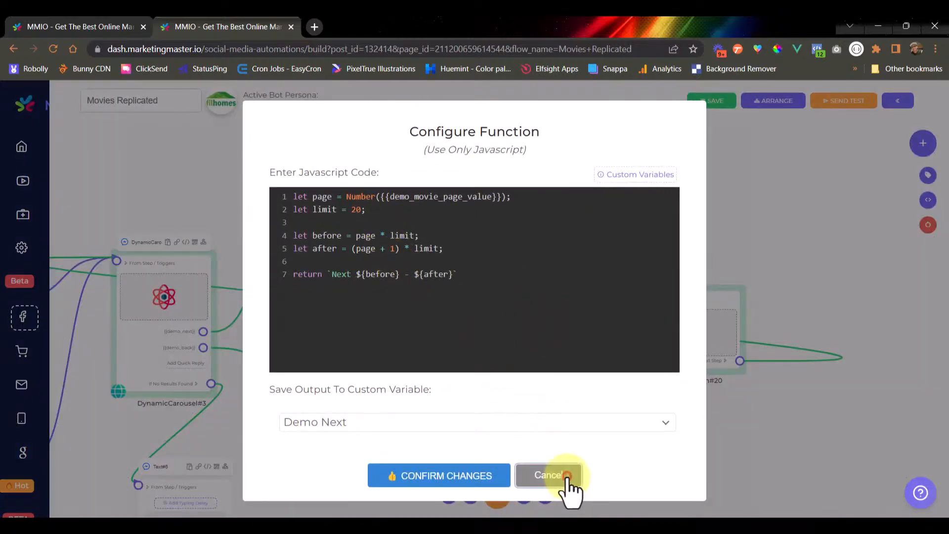
{"action": "left_click", "coordinate": [568, 489]}
{"action": "scroll", "coordinate": [565, 439], "scroll_direction": "down", "scroll_amount": 2}
Save the Movies Replicated flow and dismiss the save confirmation.
{"action": "left_click_drag", "start_coordinate": [699, 346], "coordinate": [654, 359]}
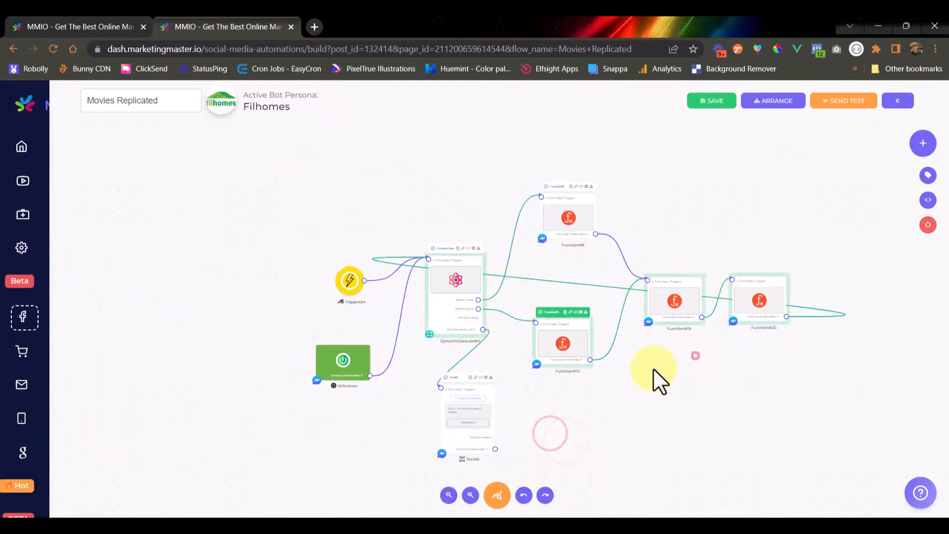
{"action": "left_click", "coordinate": [705, 101]}
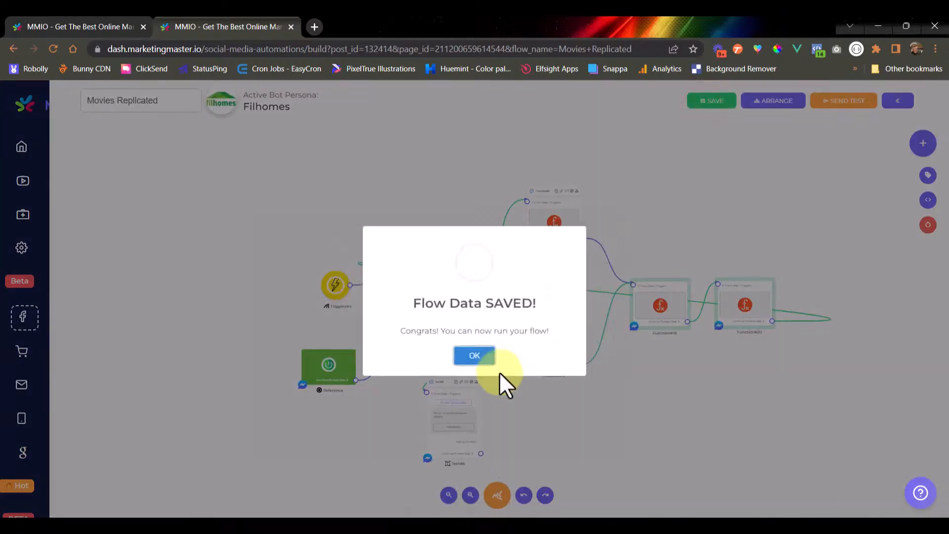
{"action": "left_click", "coordinate": [478, 372]}
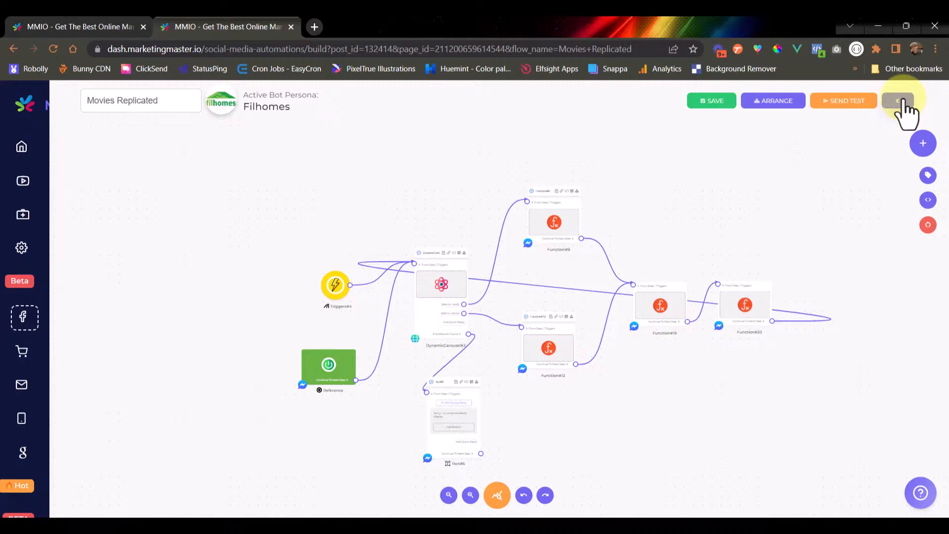
Leave the flow builder and open the Subscribers page for Facebook & Instagram.
{"action": "left_click", "coordinate": [900, 101]}
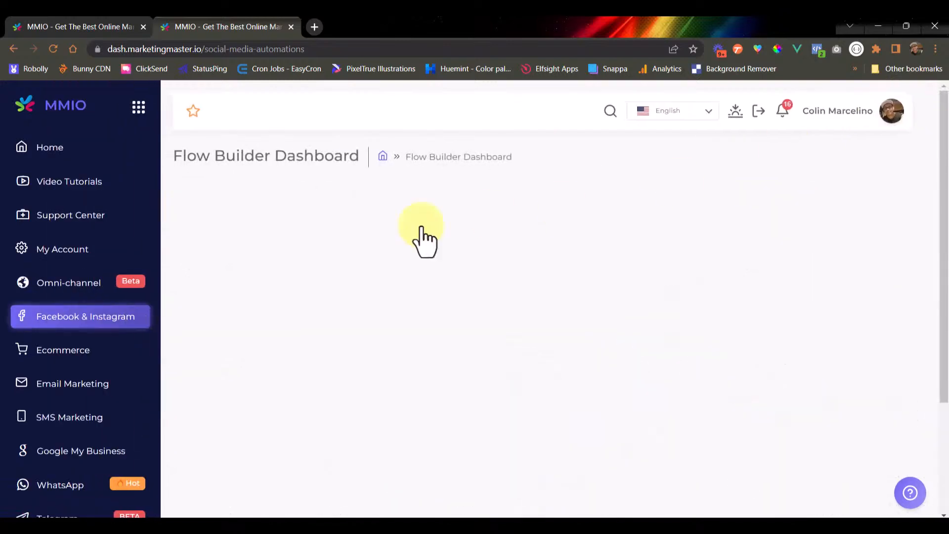
{"action": "left_click", "coordinate": [54, 321]}
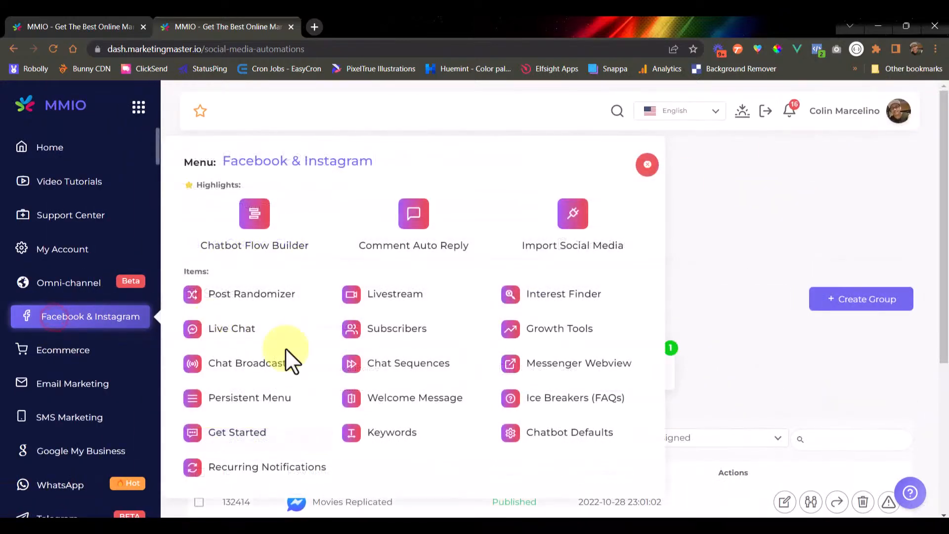
{"action": "left_click", "coordinate": [392, 326]}
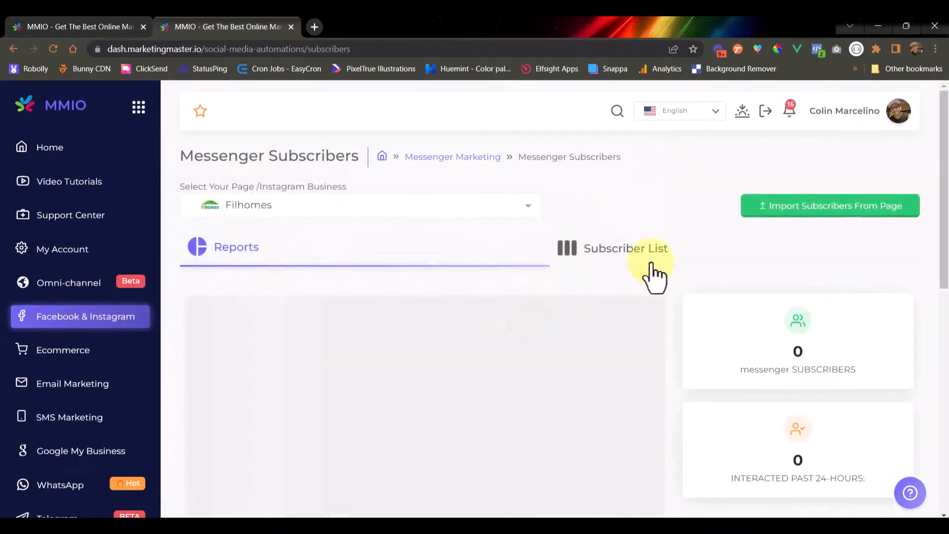
Search the subscriber list by the test subscriber's name and open that subscriber's record for editing.
{"action": "left_click", "coordinate": [653, 247]}
{"action": "left_click", "coordinate": [812, 295]}
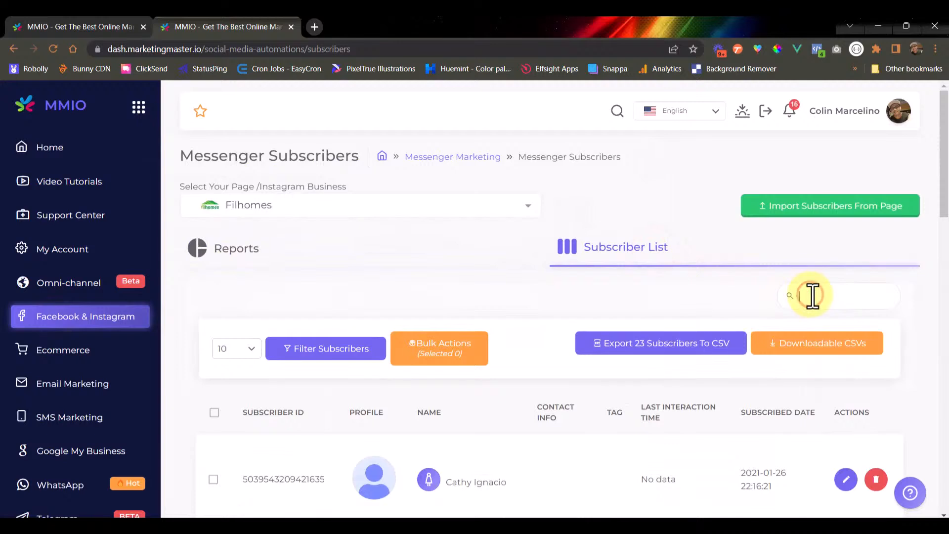
{"action": "type", "text": "calin"}
{"action": "scroll", "coordinate": [624, 297], "scroll_direction": "down", "scroll_amount": 3}
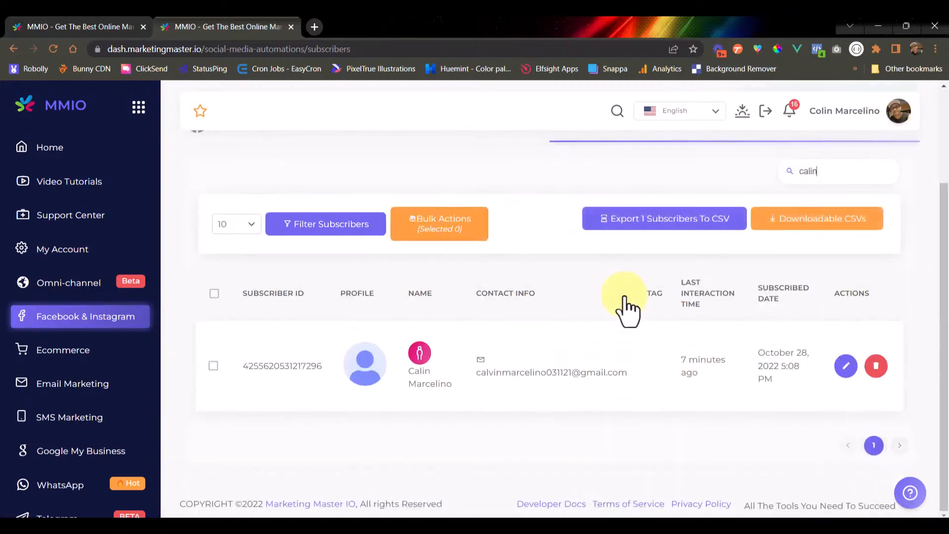
{"action": "left_click", "coordinate": [846, 366]}
Unset the subscriber's last_reply, movies_page, next_label, back_label and demo_movie_page_value custom variables and submit the update.
{"action": "scroll", "coordinate": [791, 370], "scroll_direction": "down", "scroll_amount": 2}
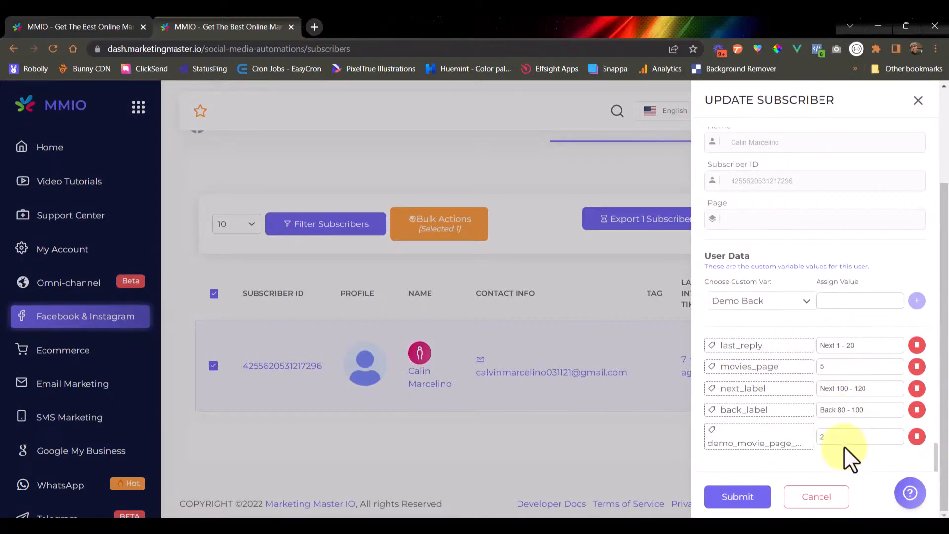
{"action": "left_click_drag", "start_coordinate": [845, 486], "coordinate": [847, 446]}
{"action": "left_click", "coordinate": [917, 346]}
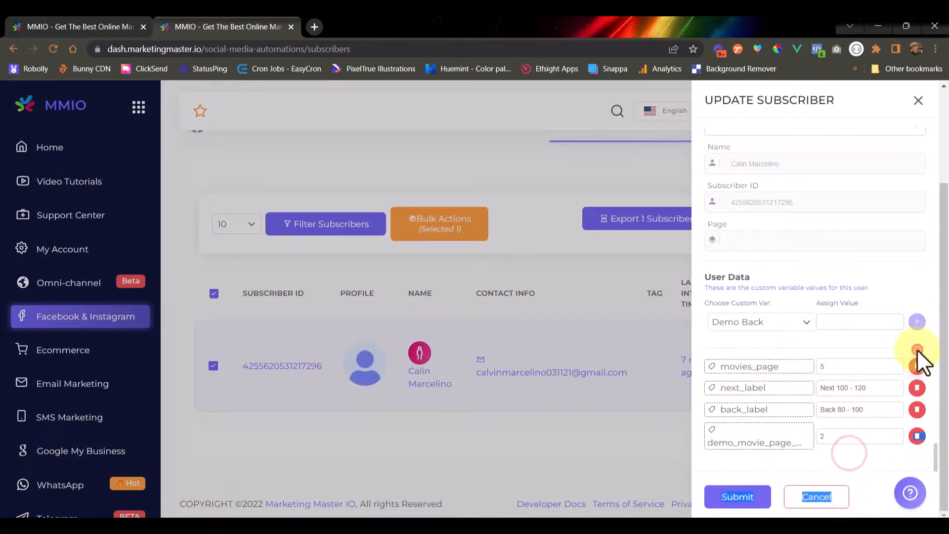
{"action": "left_click", "coordinate": [918, 368]}
{"action": "left_click", "coordinate": [917, 390]}
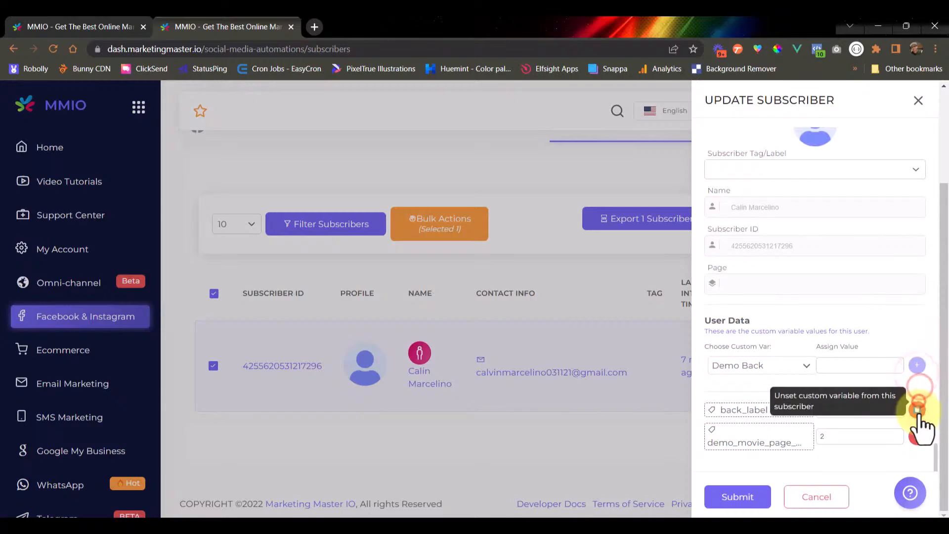
{"action": "left_click", "coordinate": [917, 410]}
{"action": "left_click", "coordinate": [917, 438]}
{"action": "left_click", "coordinate": [731, 503]}
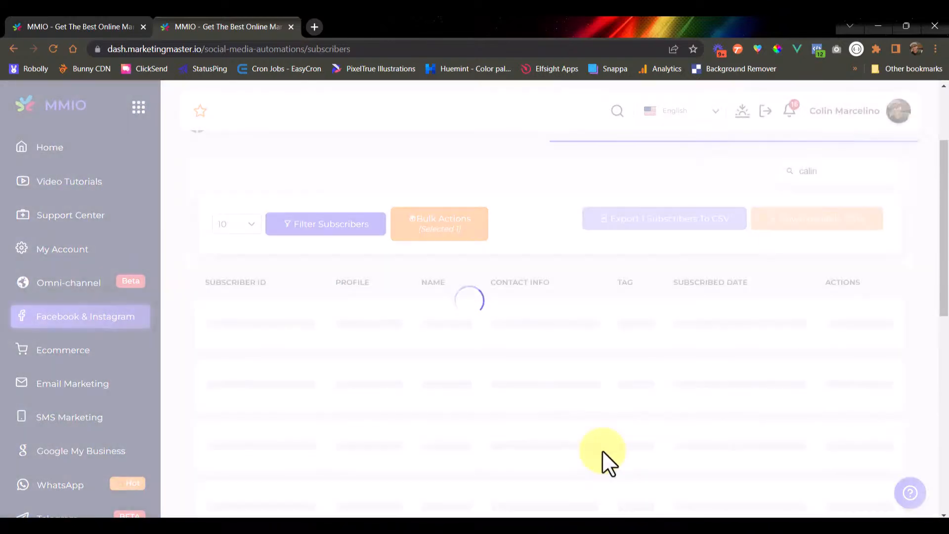
Return to the Chatbot Flow Builder dashboard and open the Movies Replicated flow for editing.
{"action": "left_click", "coordinate": [111, 322]}
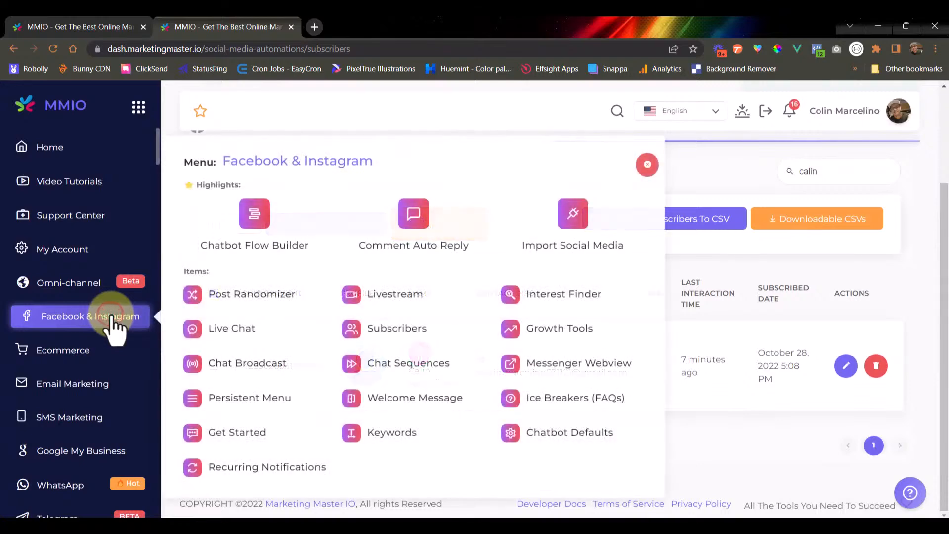
{"action": "left_click", "coordinate": [264, 222]}
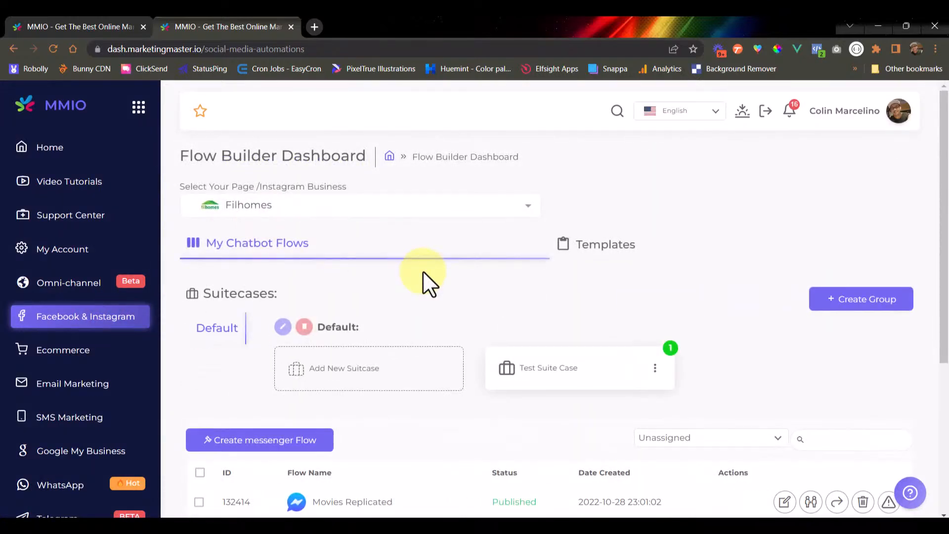
{"action": "scroll", "coordinate": [462, 303], "scroll_direction": "down", "scroll_amount": 4}
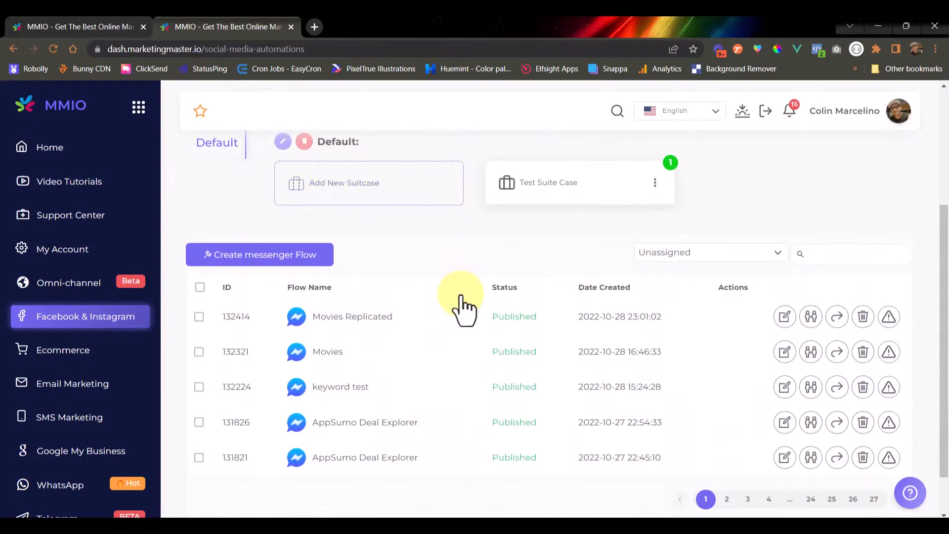
{"action": "left_click", "coordinate": [786, 316]}
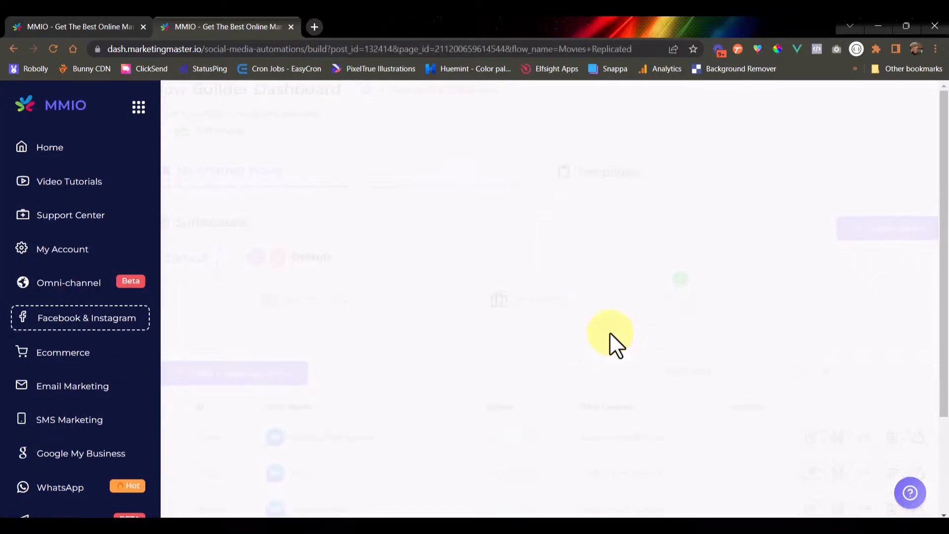
Copy the ---test keyword from Triggers#4, cancel its configuration, and send the keyword to Filhomes in Messenger.
{"action": "left_click", "coordinate": [166, 261]}
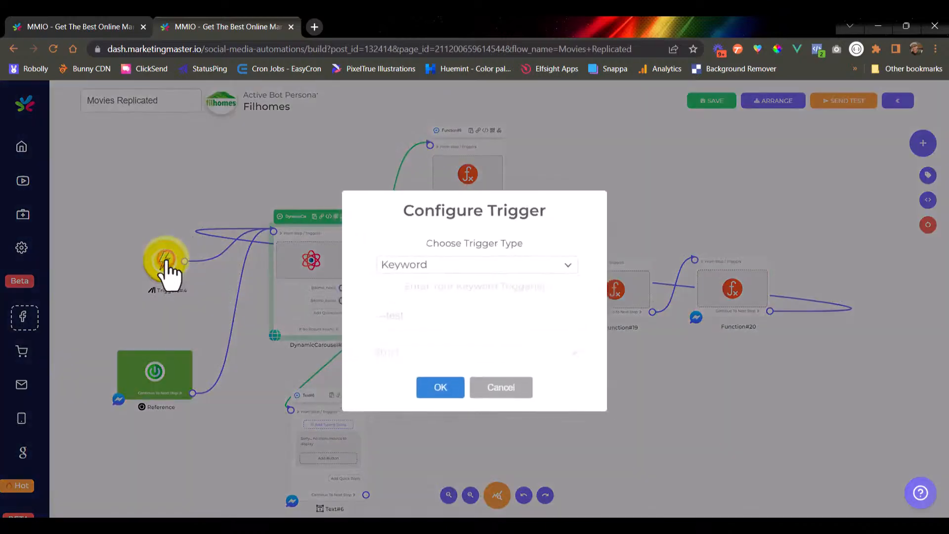
{"action": "double_click", "coordinate": [434, 318]}
{"action": "key", "text": "ctrl+c"}
{"action": "left_click", "coordinate": [508, 391]}
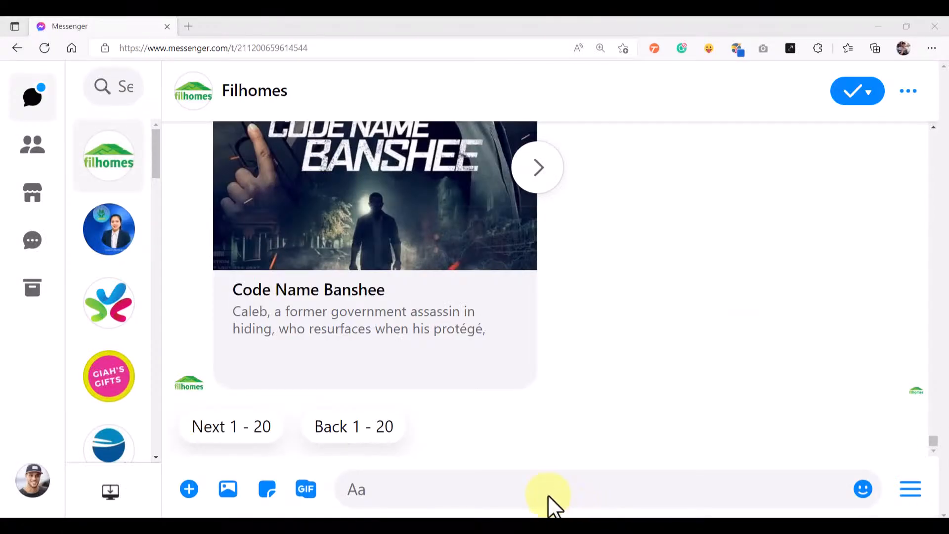
{"action": "left_click", "coordinate": [548, 494]}
{"action": "key", "text": "ctrl+v"}
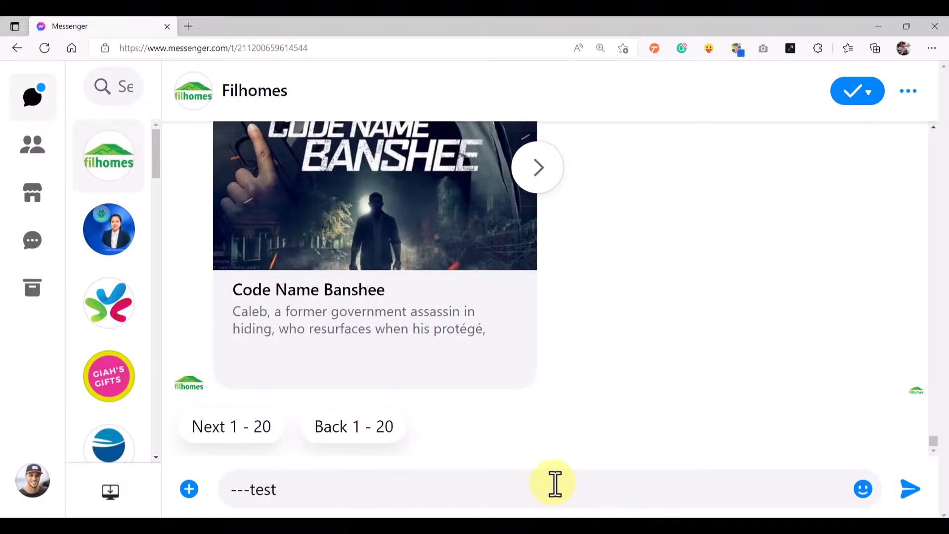
{"action": "key", "text": "Return"}
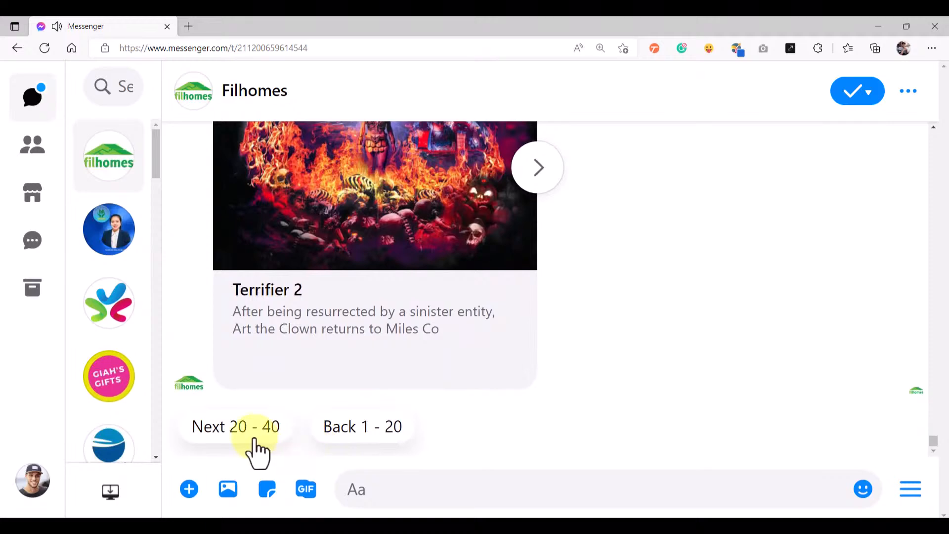
Browse the returned movie carousel from Terrifier 2 to the View More Items card and back to Halloween Ends.
{"action": "left_click", "coordinate": [536, 292]}
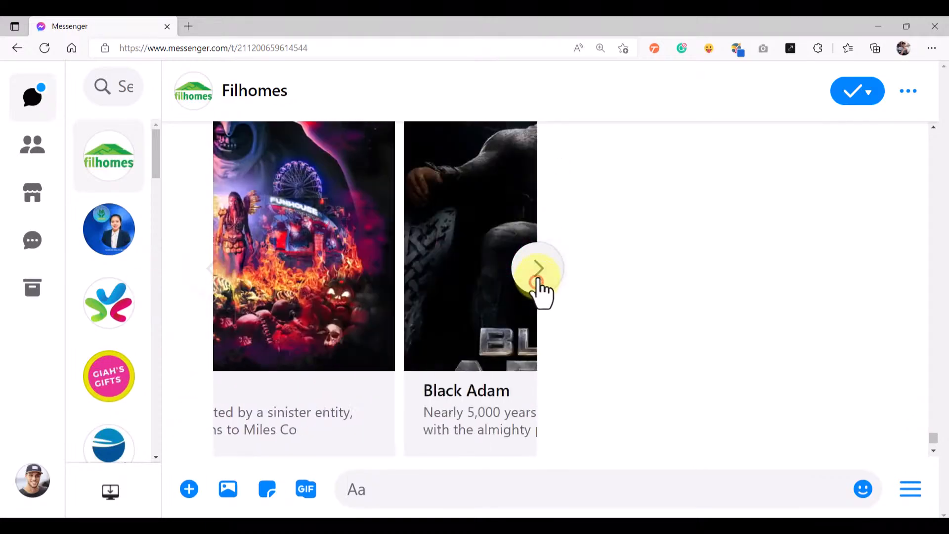
{"action": "left_click", "coordinate": [539, 275]}
{"action": "left_click", "coordinate": [538, 271]}
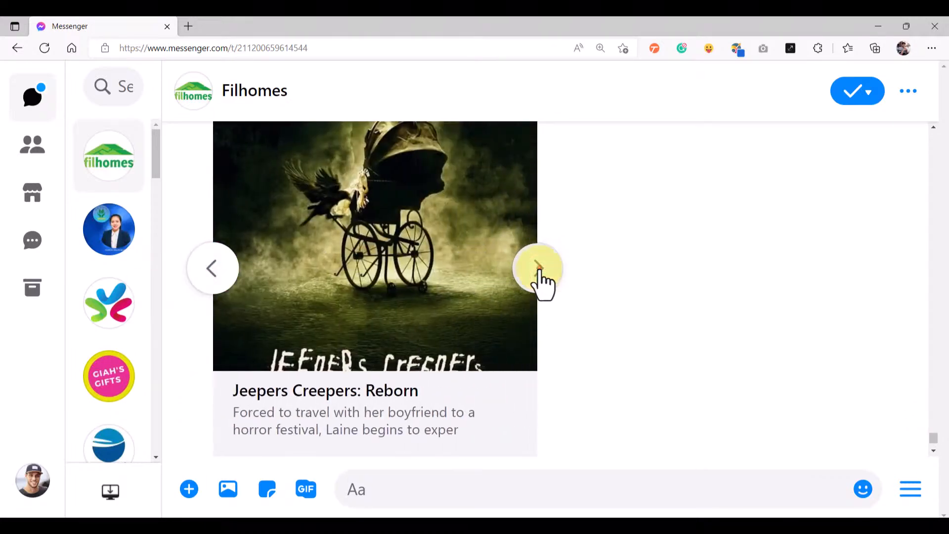
{"action": "left_click", "coordinate": [532, 274]}
{"action": "left_click", "coordinate": [539, 273]}
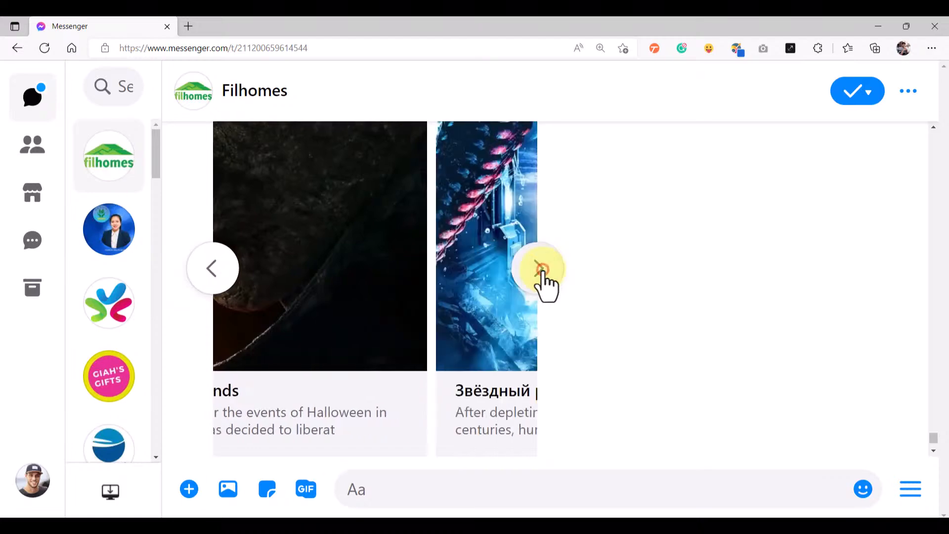
{"action": "left_click", "coordinate": [549, 275]}
{"action": "left_click", "coordinate": [552, 272]}
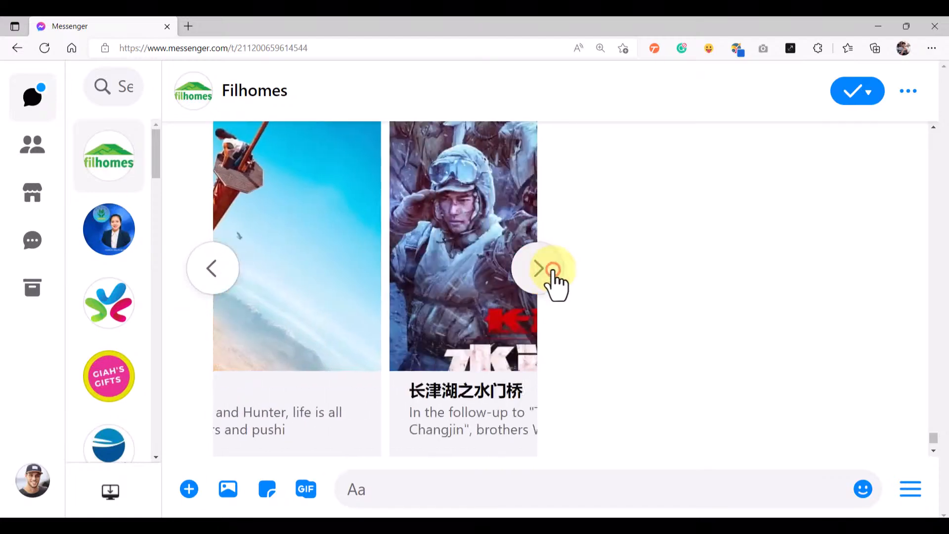
{"action": "left_click", "coordinate": [552, 271]}
{"action": "left_click", "coordinate": [552, 271]}
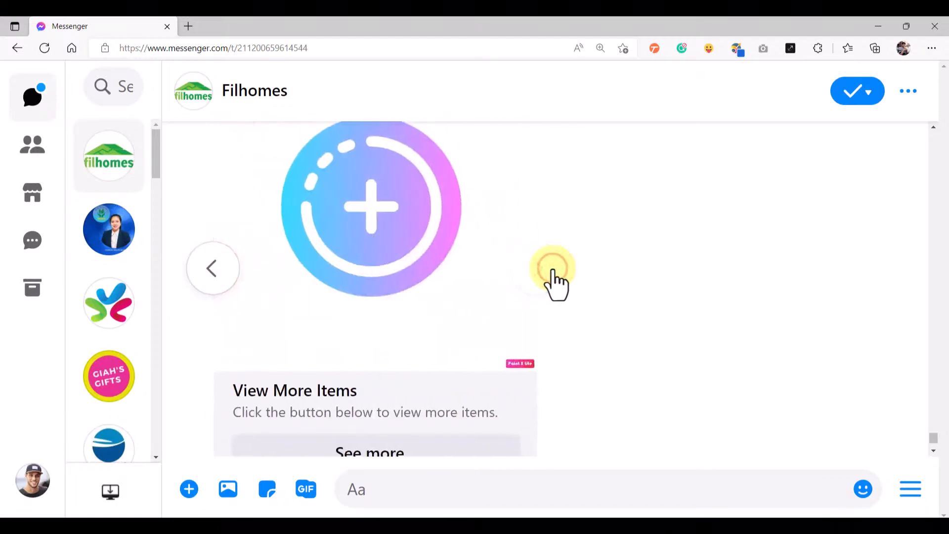
{"action": "scroll", "coordinate": [546, 272], "scroll_direction": "down", "scroll_amount": 2}
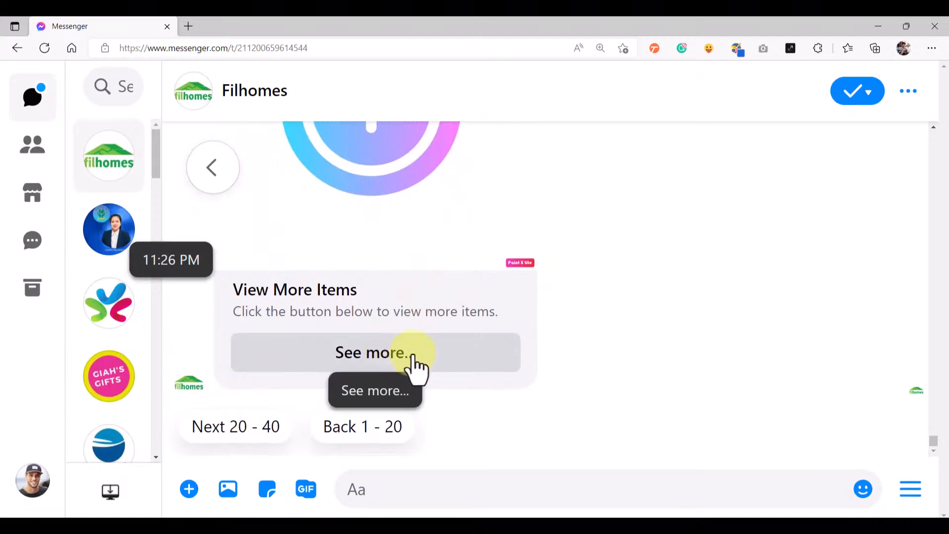
{"action": "scroll", "coordinate": [254, 297], "scroll_direction": "up", "scroll_amount": 2}
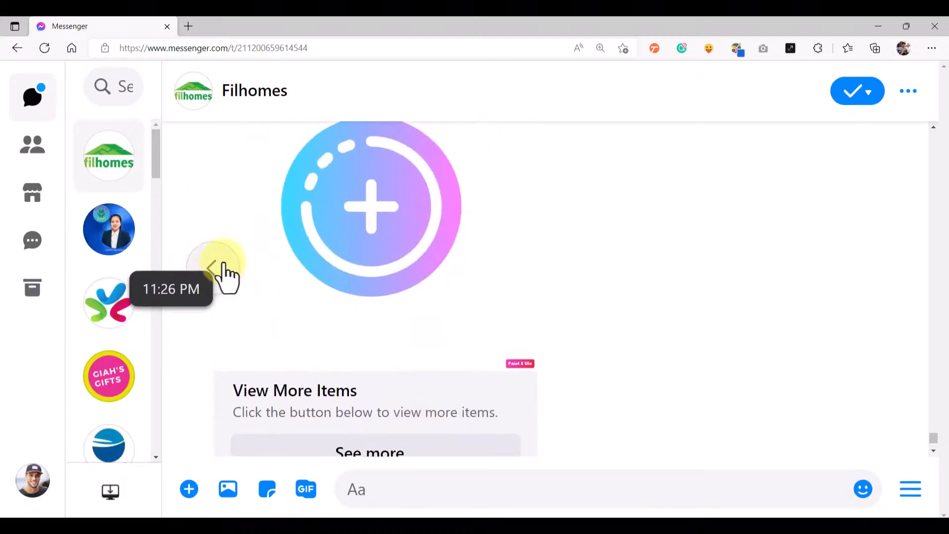
{"action": "left_click", "coordinate": [225, 271]}
{"action": "left_click", "coordinate": [229, 274]}
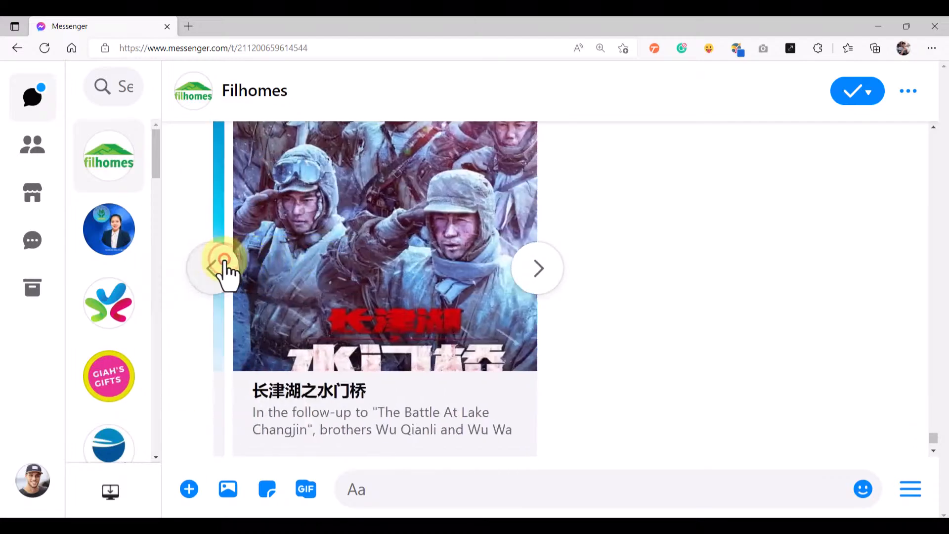
{"action": "left_click", "coordinate": [231, 278]}
{"action": "left_click", "coordinate": [231, 277]}
{"action": "left_click", "coordinate": [230, 274]}
{"action": "scroll", "coordinate": [364, 316], "scroll_direction": "down", "scroll_amount": 2}
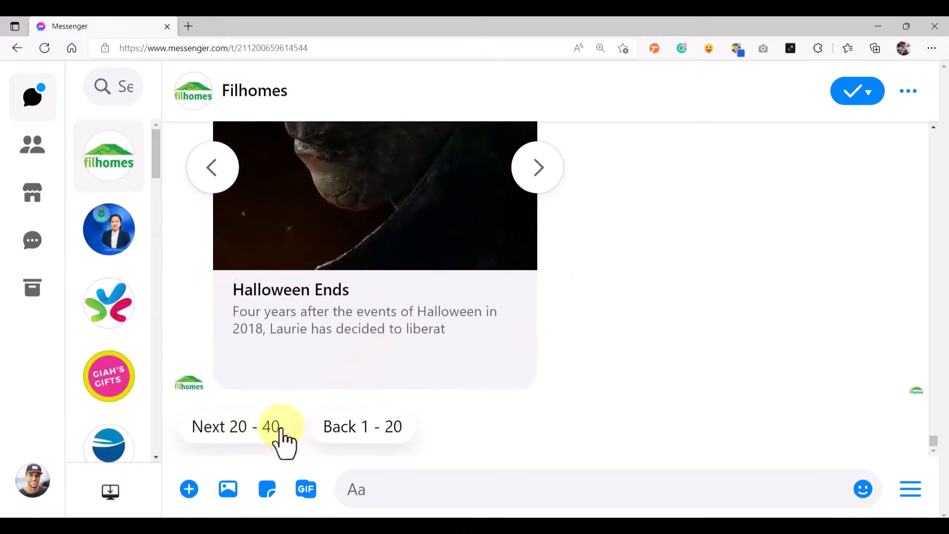
Test forward pagination by choosing the Next 20 - 40 quick reply and check the returned labels.
{"action": "left_click", "coordinate": [224, 430]}
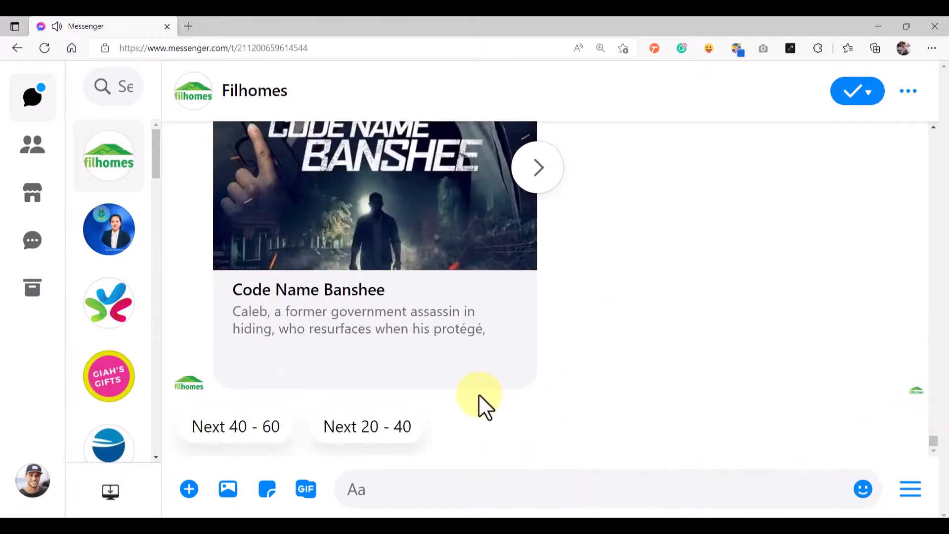
{"action": "scroll", "coordinate": [497, 346], "scroll_direction": "up", "scroll_amount": 1}
{"action": "scroll", "coordinate": [497, 346], "scroll_direction": "down", "scroll_amount": 1}
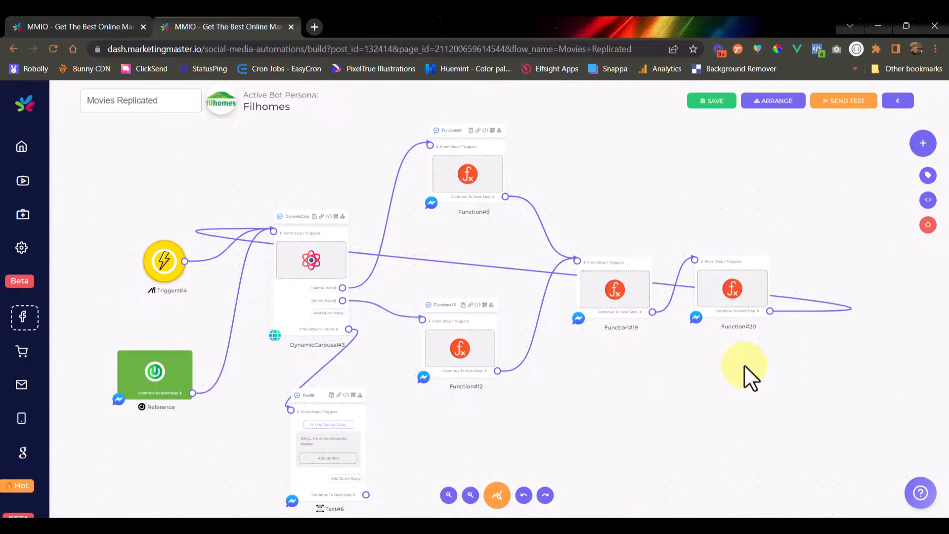
Replace "Next" with "Back" in Function#20's return string, confirm the change, and save the Movies Replicated flow.
{"action": "left_click", "coordinate": [743, 365]}
{"action": "scroll", "coordinate": [633, 312], "scroll_direction": "up", "scroll_amount": 4}
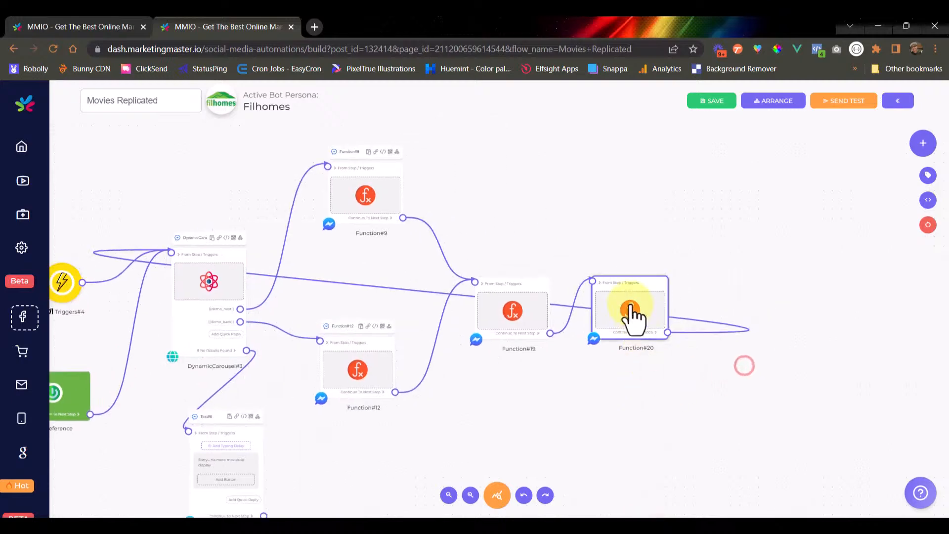
{"action": "left_click", "coordinate": [631, 319]}
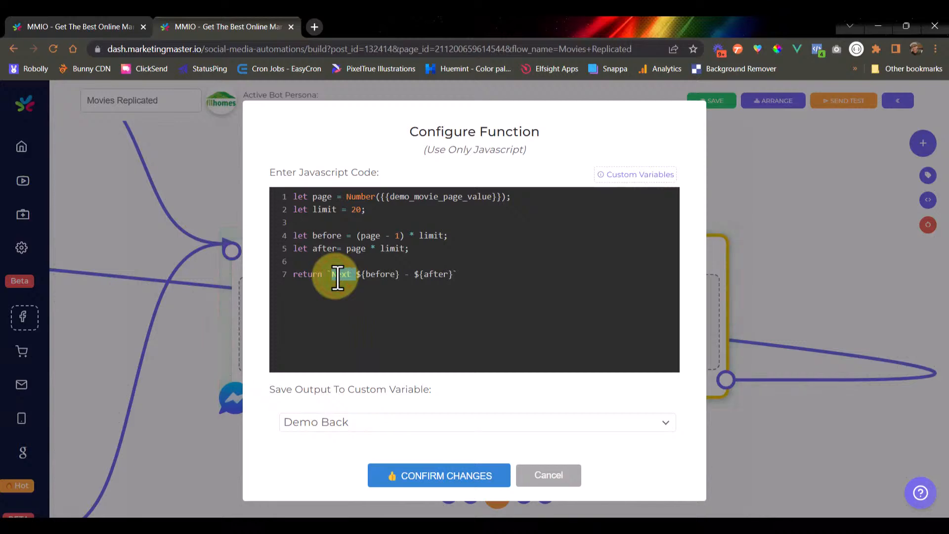
{"action": "type", "text": "Back"}
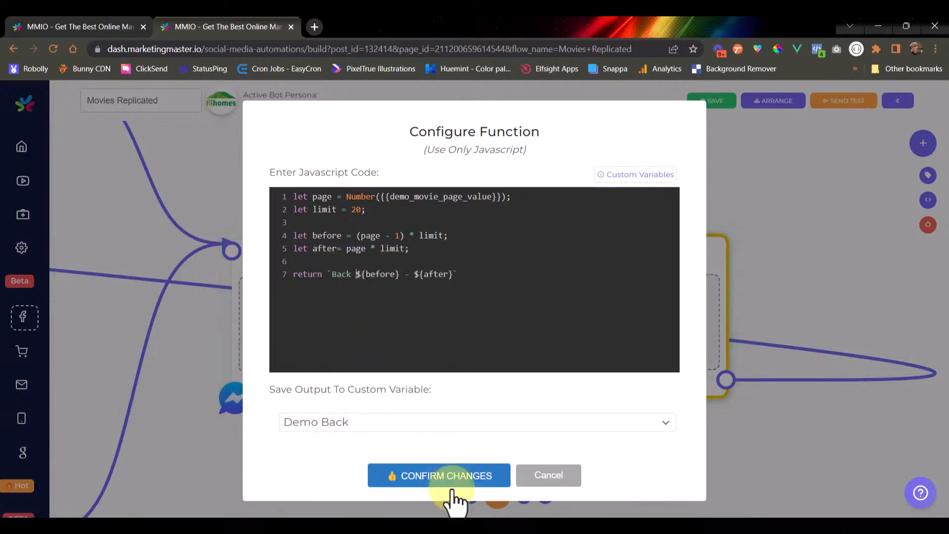
{"action": "left_click", "coordinate": [450, 476]}
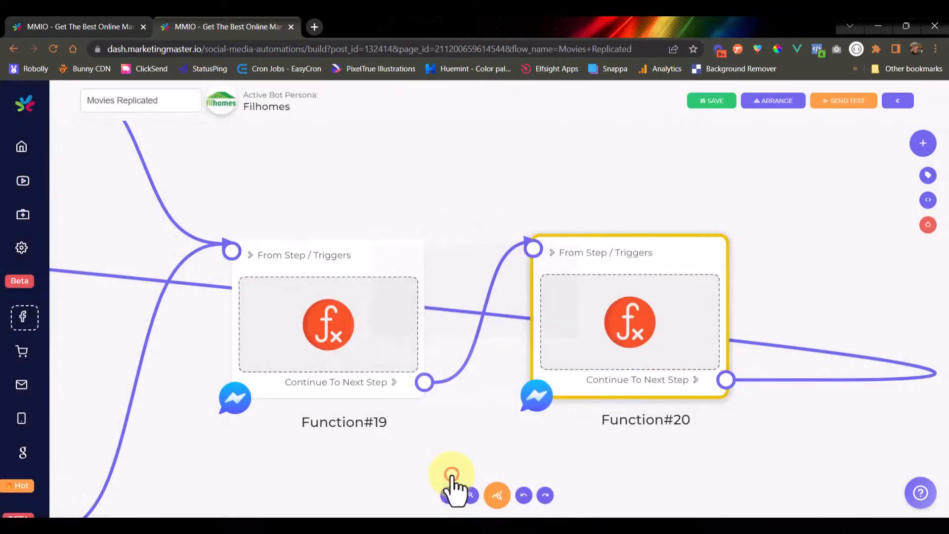
{"action": "left_click", "coordinate": [715, 101]}
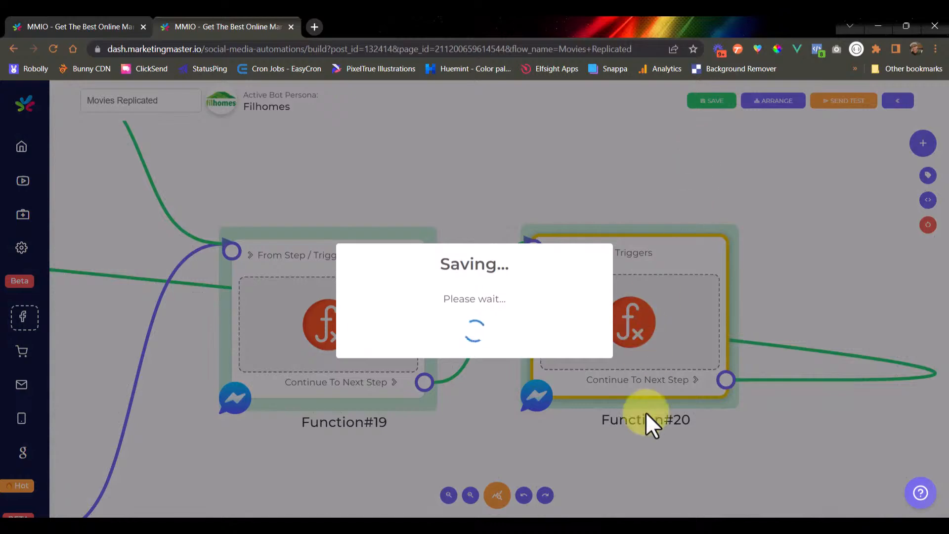
{"action": "left_click", "coordinate": [468, 366]}
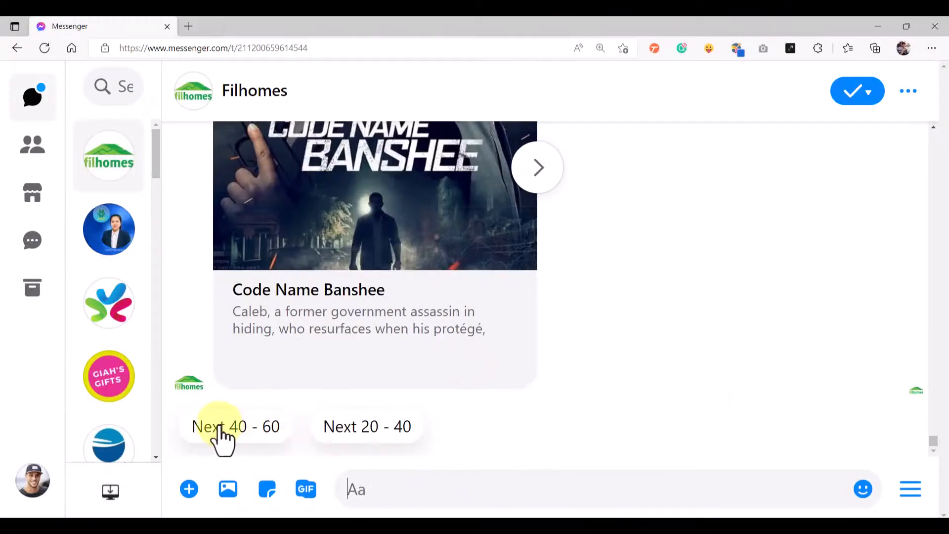
Choose the Next 40 - 60 quick reply in Messenger and review the previous page's Code Name Banshee card for comparison.
{"action": "left_click", "coordinate": [219, 426]}
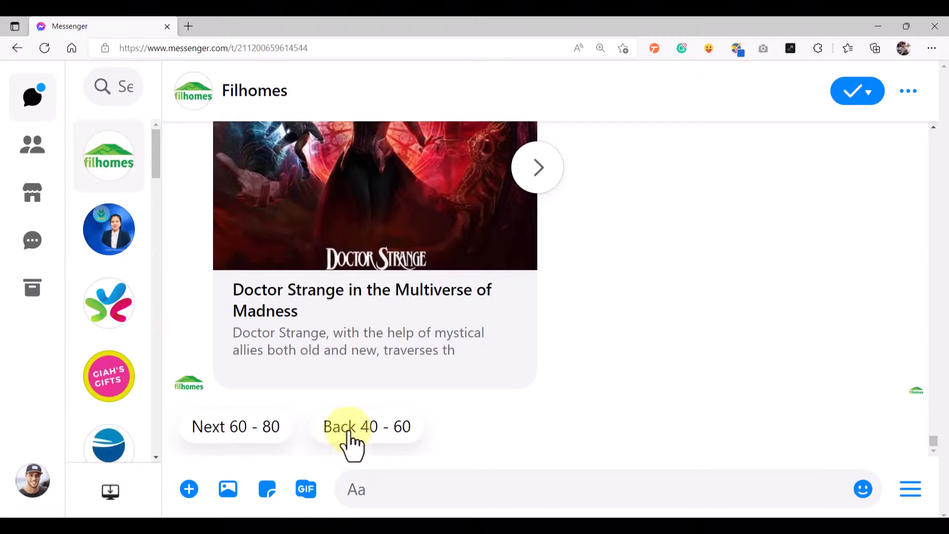
{"action": "left_click", "coordinate": [378, 431]}
{"action": "scroll", "coordinate": [389, 326], "scroll_direction": "up", "scroll_amount": 8}
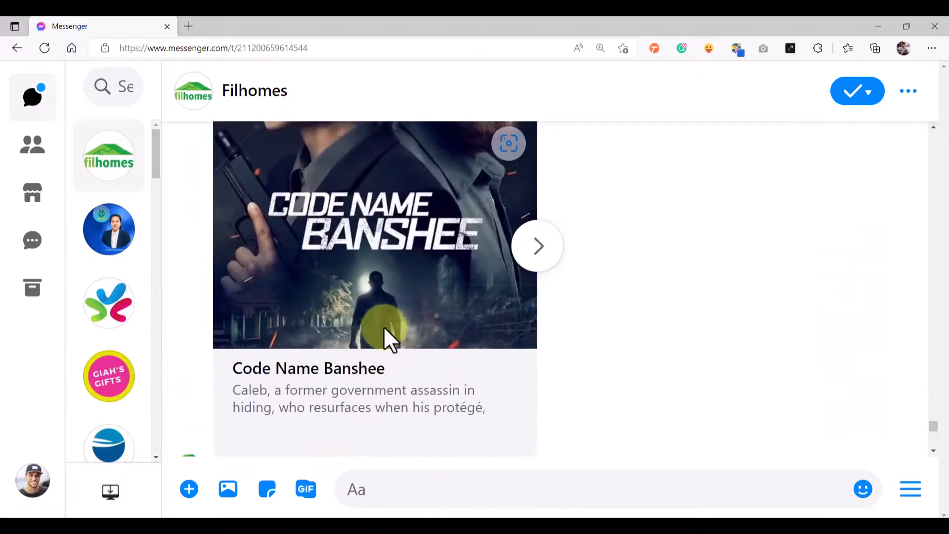
{"action": "left_click_drag", "start_coordinate": [225, 374], "coordinate": [399, 376]}
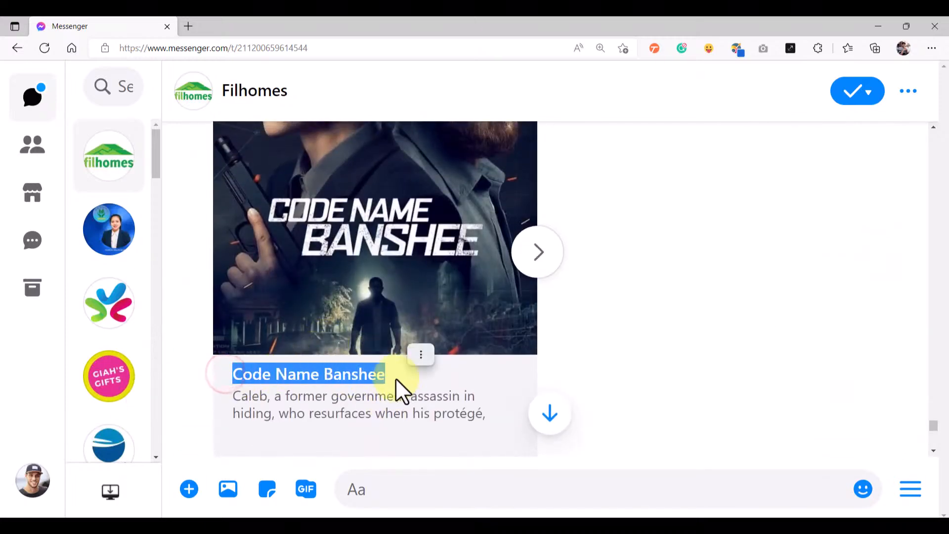
{"action": "scroll", "coordinate": [396, 378], "scroll_direction": "down", "scroll_amount": 8}
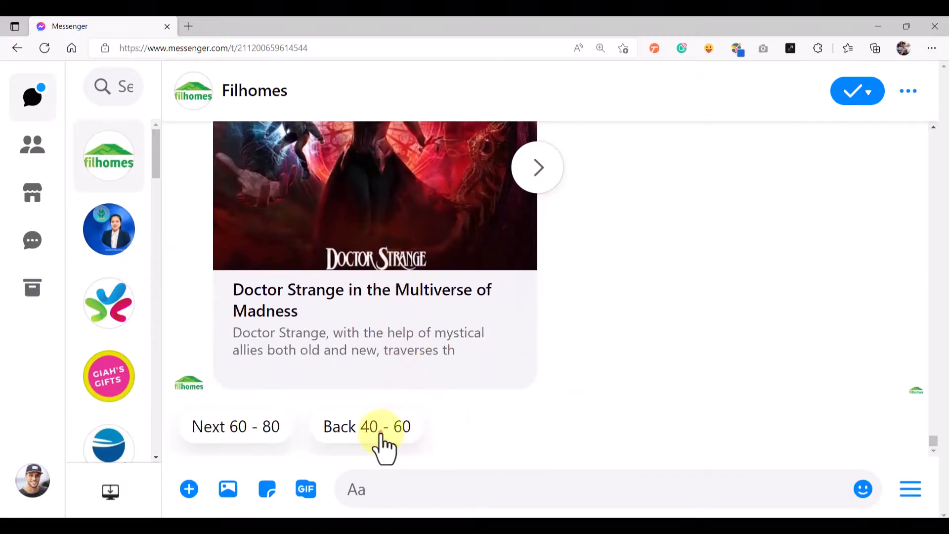
Test backward pagination by choosing the Back 40 - 60 quick reply and compare the returned Code Name Banshee card with the earlier page.
{"action": "left_click", "coordinate": [381, 432]}
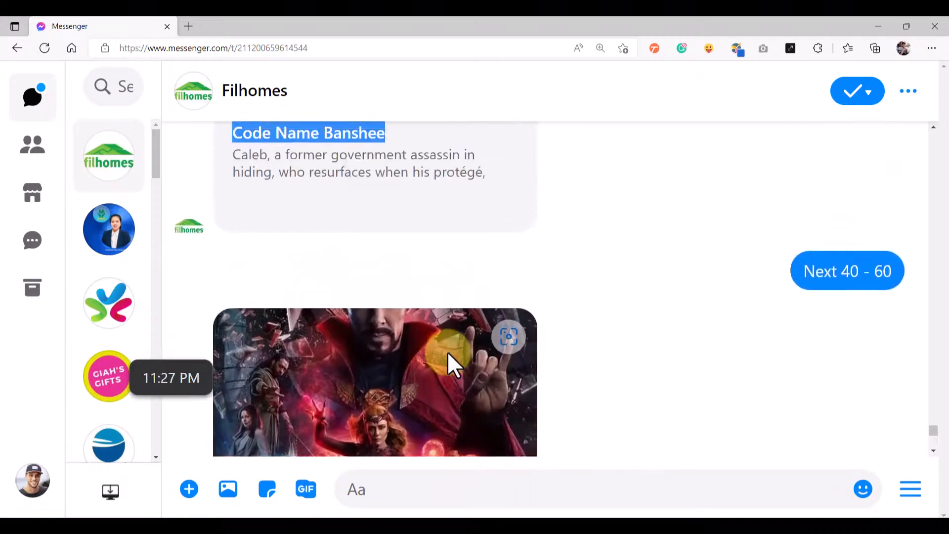
{"action": "scroll", "coordinate": [447, 351], "scroll_direction": "up", "scroll_amount": 1}
{"action": "scroll", "coordinate": [307, 239], "scroll_direction": "down", "scroll_amount": 1}
{"action": "scroll", "coordinate": [402, 410], "scroll_direction": "down", "scroll_amount": 10}
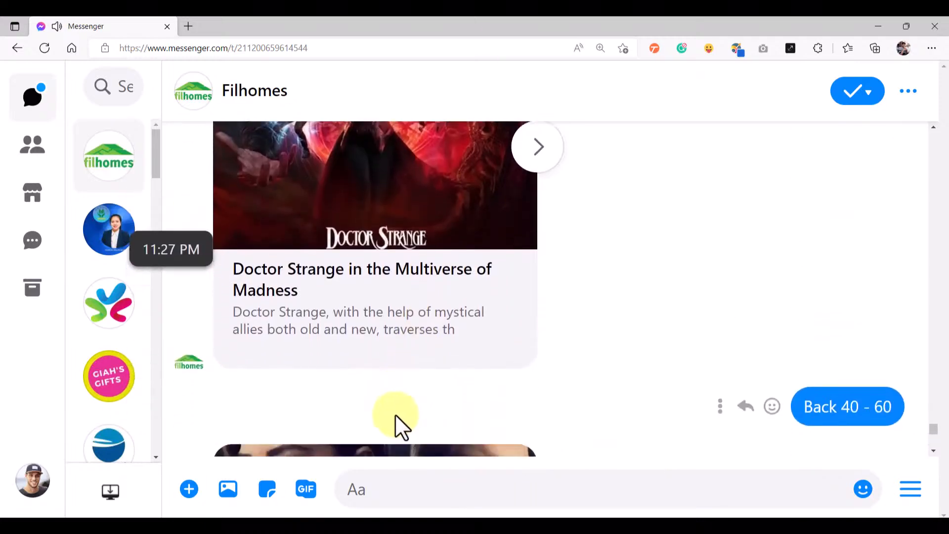
{"action": "left_click_drag", "start_coordinate": [237, 291], "coordinate": [405, 287]}
{"action": "scroll", "coordinate": [414, 326], "scroll_direction": "up", "scroll_amount": 1}
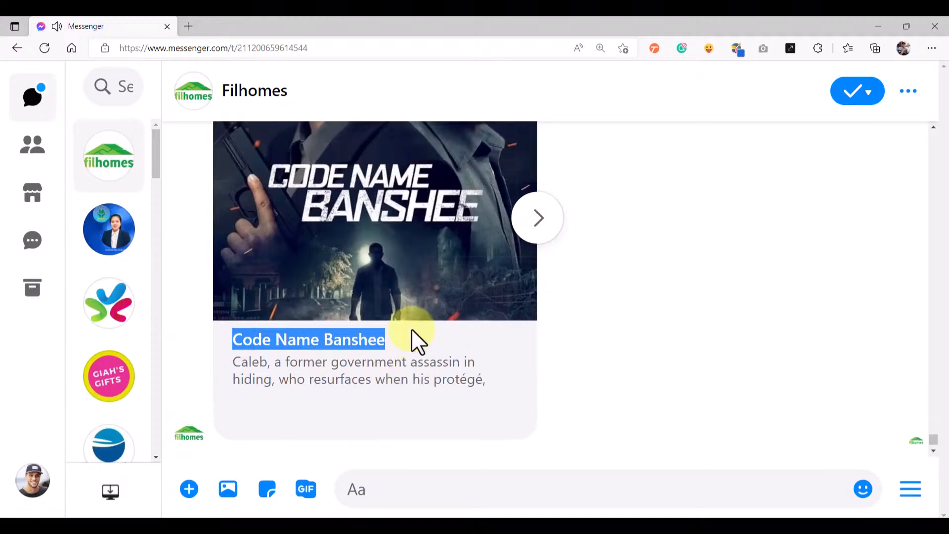
{"action": "scroll", "coordinate": [411, 328], "scroll_direction": "up", "scroll_amount": 1}
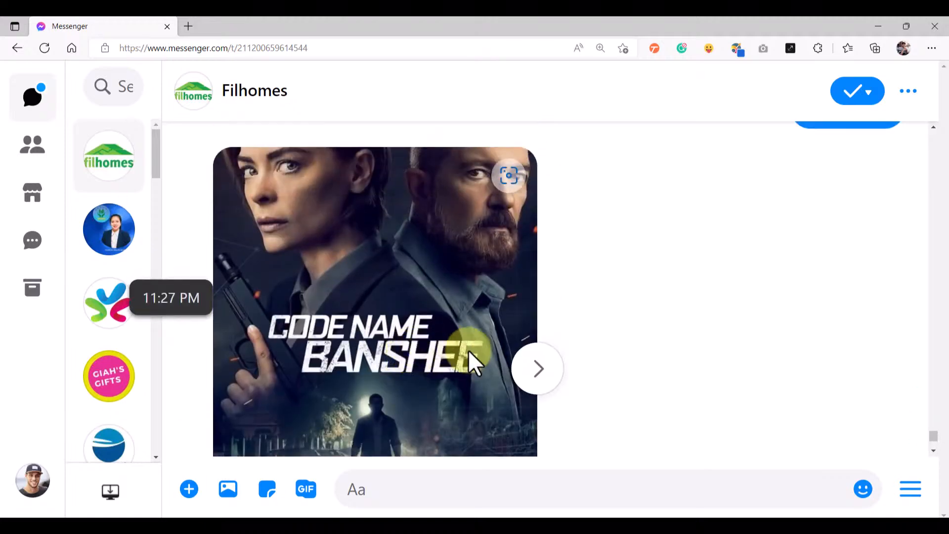
{"action": "scroll", "coordinate": [445, 356], "scroll_direction": "up", "scroll_amount": 8}
{"action": "scroll", "coordinate": [423, 336], "scroll_direction": "down", "scroll_amount": 8}
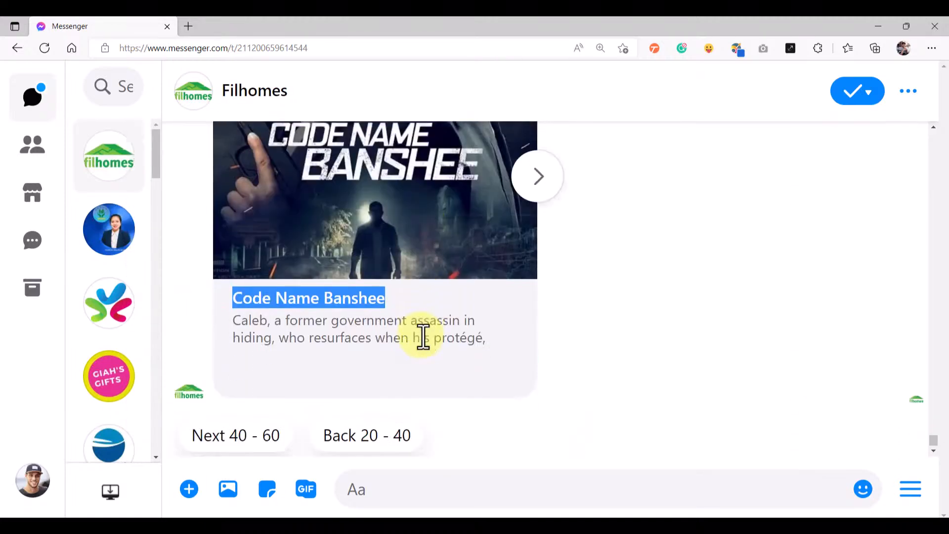
Choose the Next 40 - 60 quick reply and advance the returned carousel from Doctor Strange to Sonic the Hedgehog 2.
{"action": "left_click", "coordinate": [247, 435]}
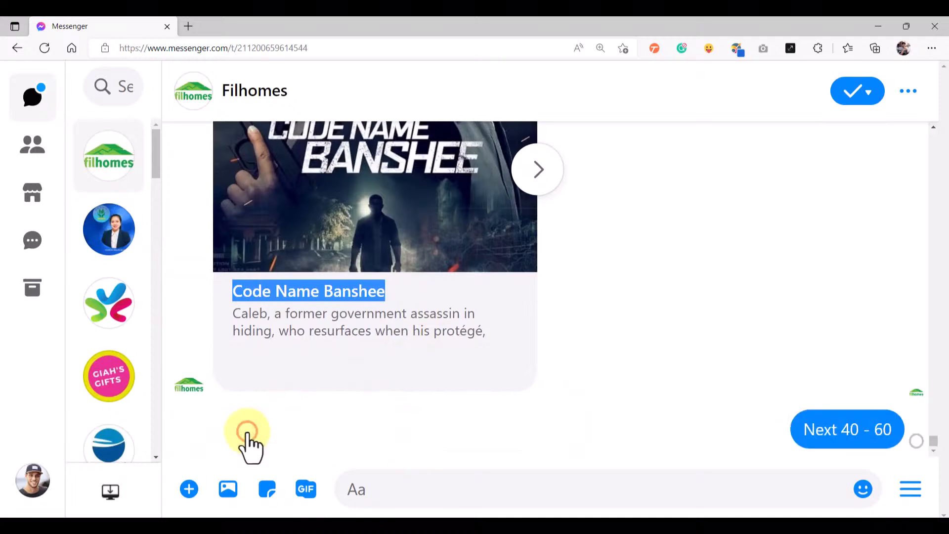
{"action": "scroll", "coordinate": [386, 346], "scroll_direction": "up", "scroll_amount": 8}
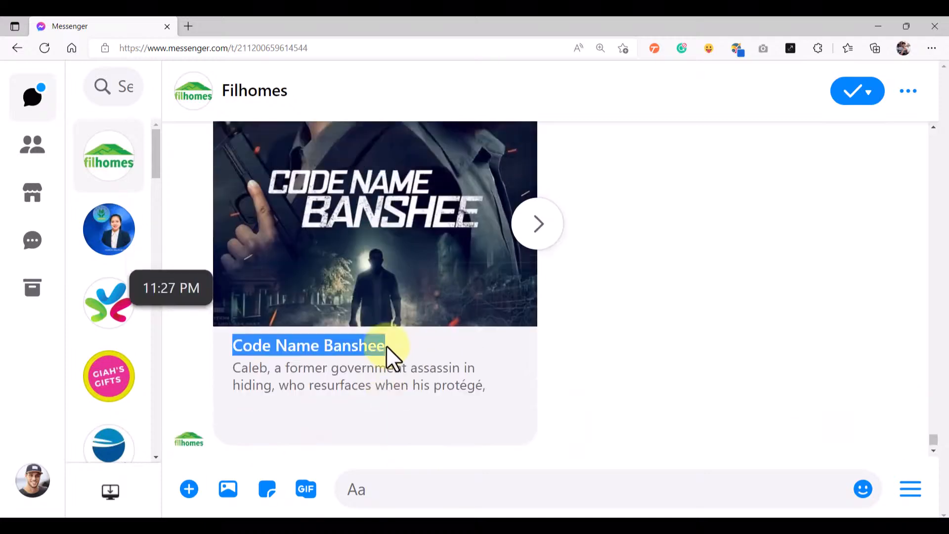
{"action": "scroll", "coordinate": [361, 376], "scroll_direction": "down", "scroll_amount": 8}
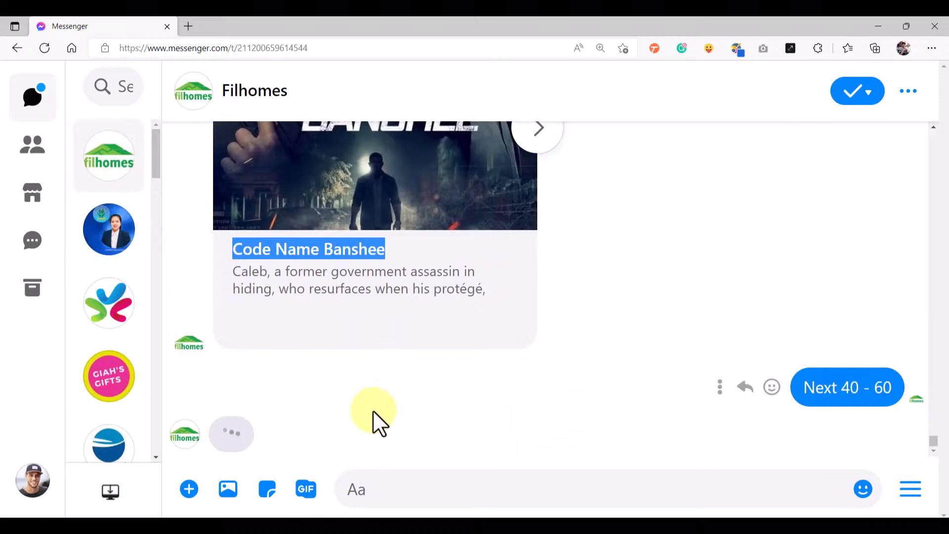
{"action": "left_click", "coordinate": [393, 321]}
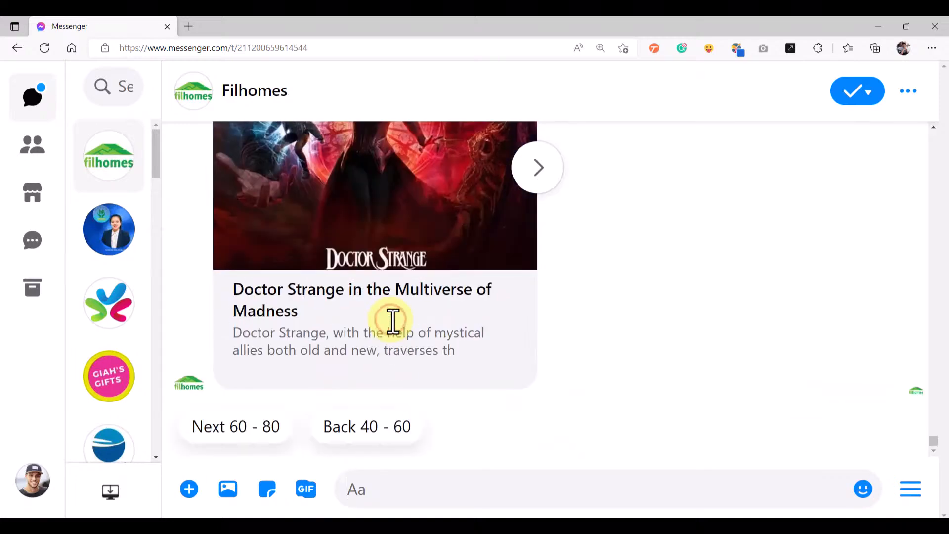
{"action": "scroll", "coordinate": [387, 326], "scroll_direction": "up", "scroll_amount": 2}
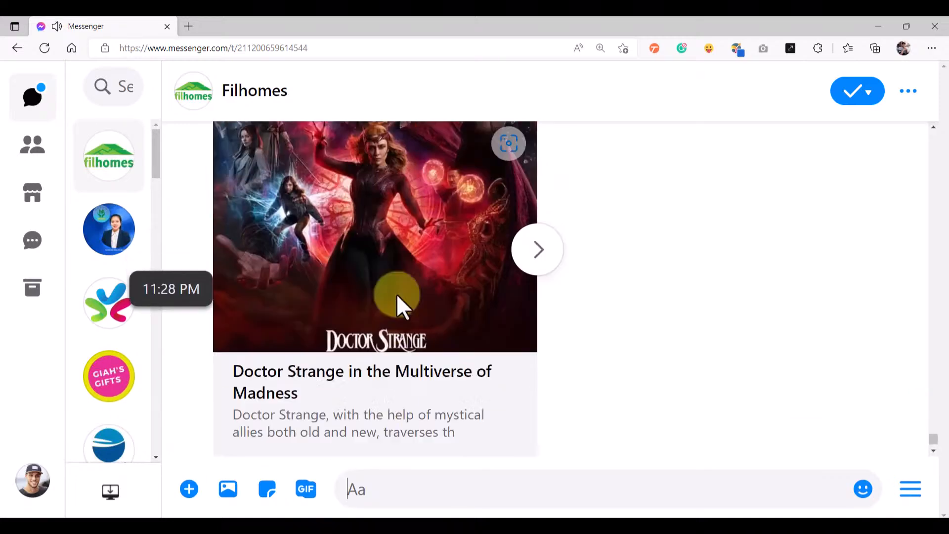
{"action": "left_click", "coordinate": [512, 274]}
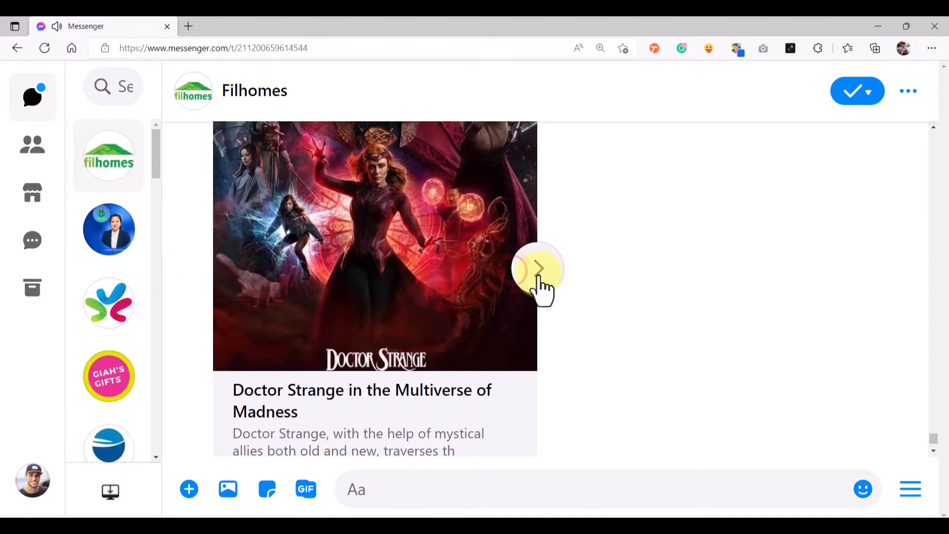
{"action": "left_click", "coordinate": [535, 271]}
Choose the Next 60 - 80 quick reply and browse the returned movie carousel through to its View More Items card.
{"action": "scroll", "coordinate": [395, 375], "scroll_direction": "down", "scroll_amount": 2}
{"action": "left_click", "coordinate": [271, 431]}
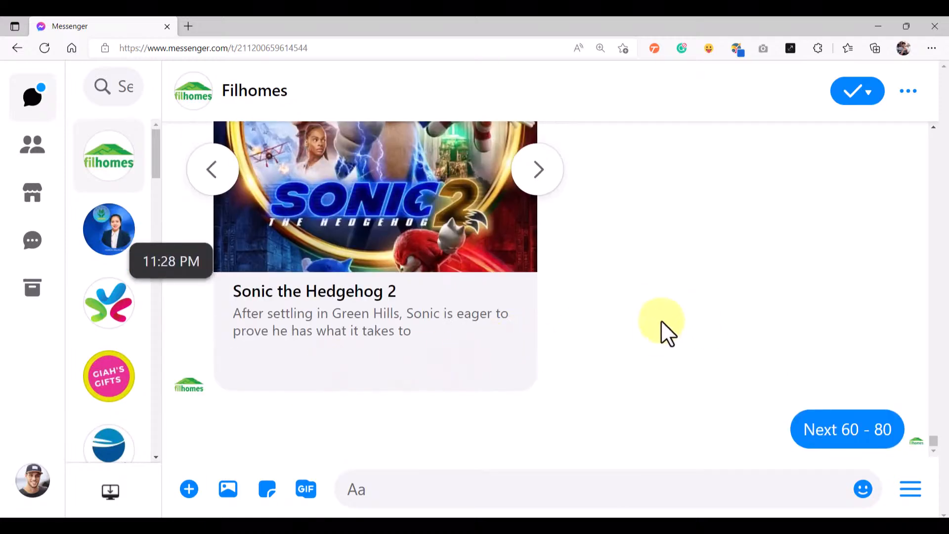
{"action": "scroll", "coordinate": [375, 349], "scroll_direction": "up", "scroll_amount": 2}
{"action": "left_click", "coordinate": [542, 274]}
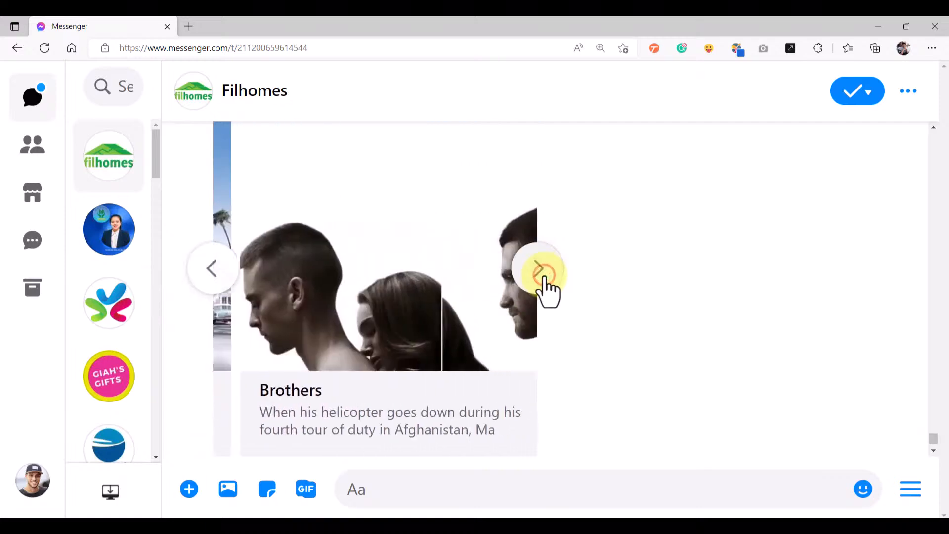
{"action": "left_click", "coordinate": [541, 275]}
{"action": "left_click", "coordinate": [541, 275]}
{"action": "left_click", "coordinate": [541, 275]}
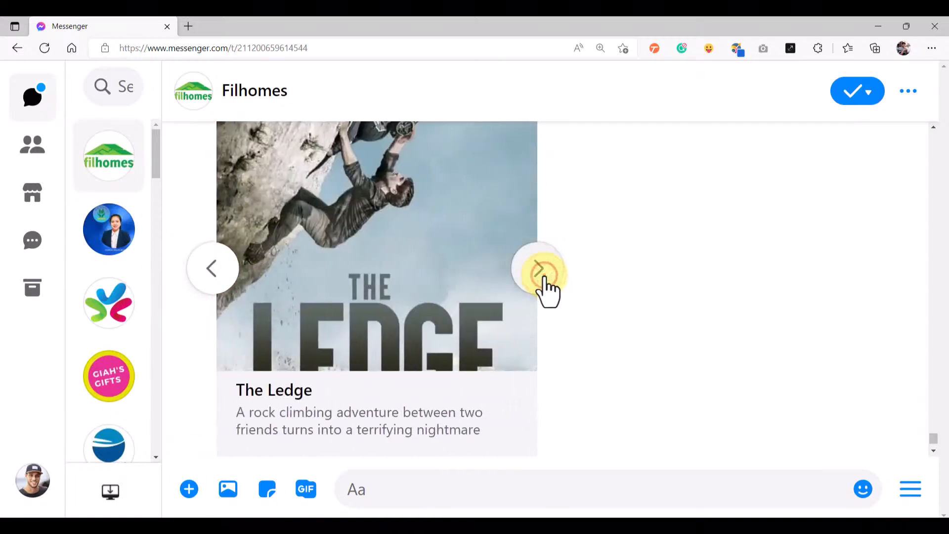
{"action": "left_click", "coordinate": [541, 274]}
{"action": "left_click", "coordinate": [541, 274]}
{"action": "left_click", "coordinate": [541, 274]}
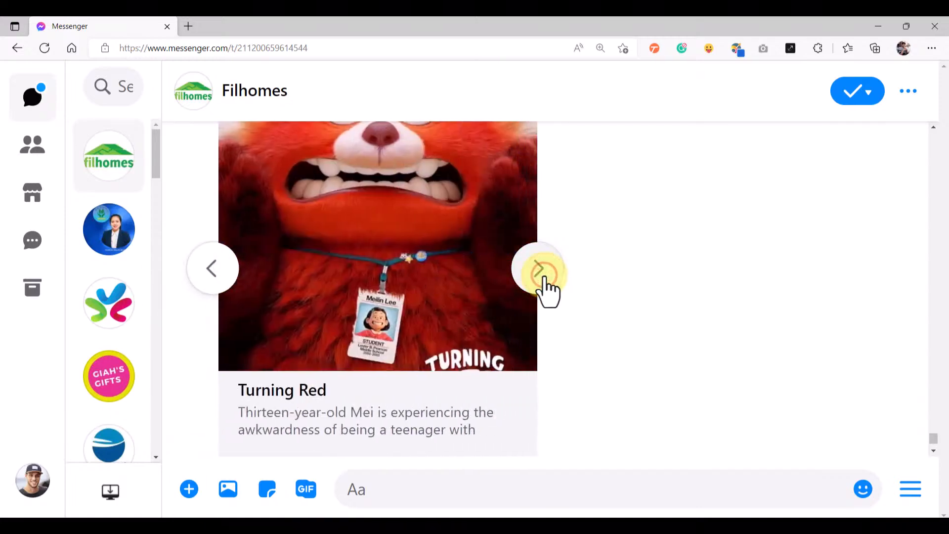
{"action": "left_click", "coordinate": [541, 275]}
{"action": "left_click", "coordinate": [541, 274]}
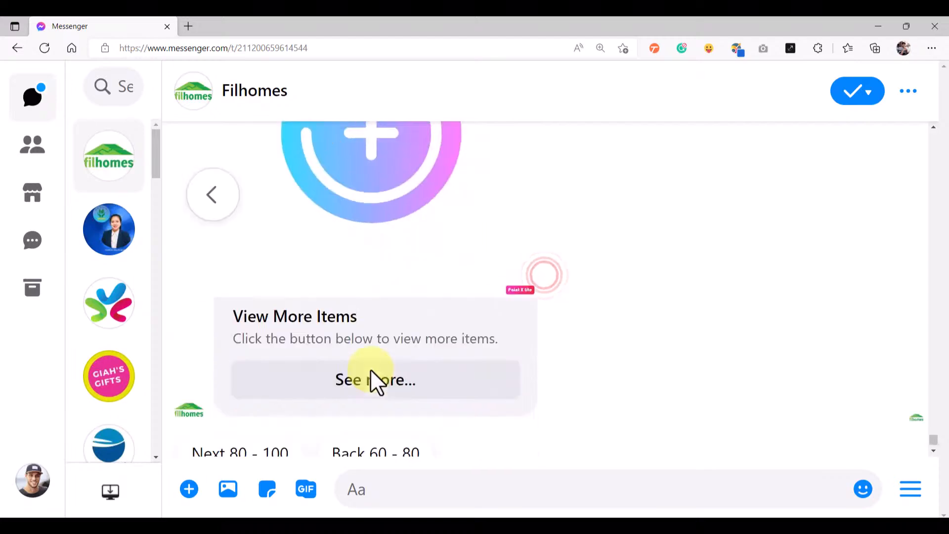
Request more items with See more... and compare the returned Clerks III card with the previous carousel's last movie, Demon Slayer.
{"action": "left_click", "coordinate": [365, 354]}
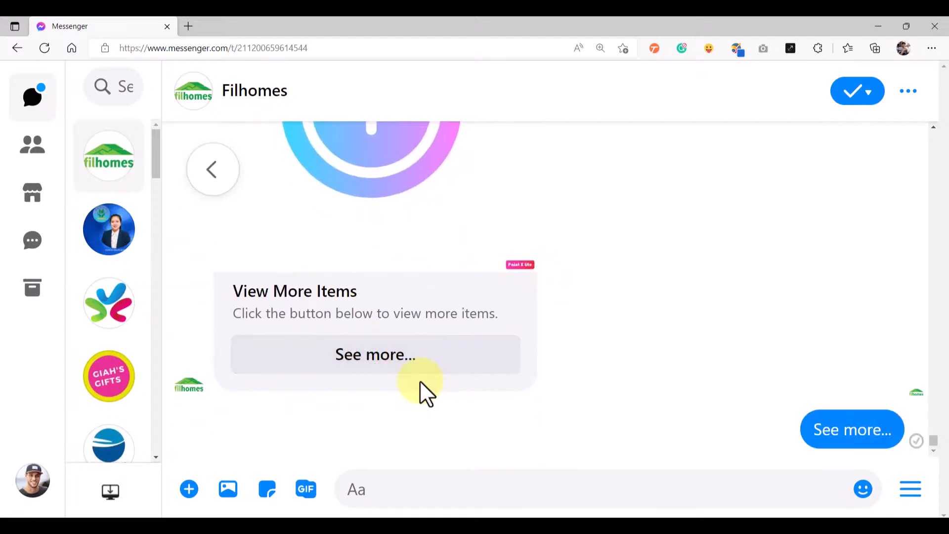
{"action": "scroll", "coordinate": [313, 318], "scroll_direction": "up", "scroll_amount": 3}
{"action": "left_click", "coordinate": [228, 319]}
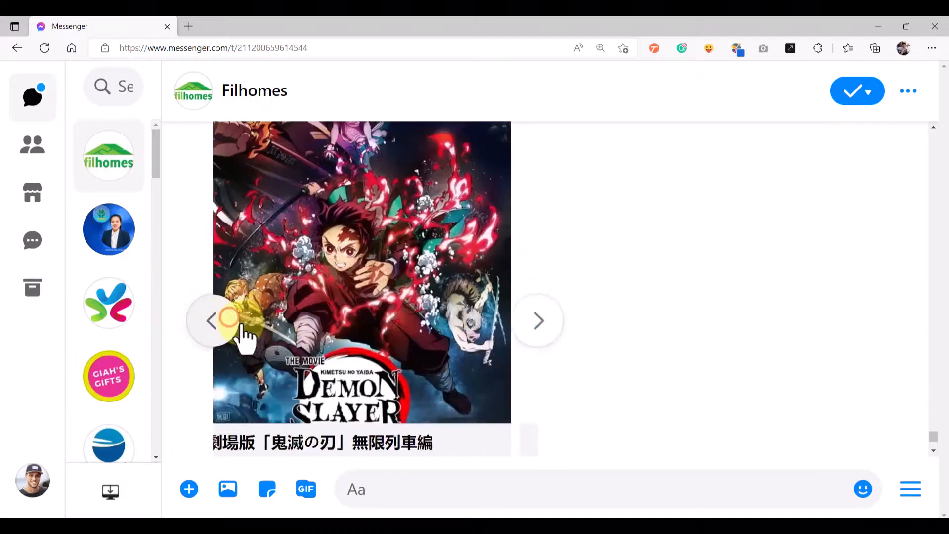
{"action": "scroll", "coordinate": [415, 390], "scroll_direction": "down", "scroll_amount": 3}
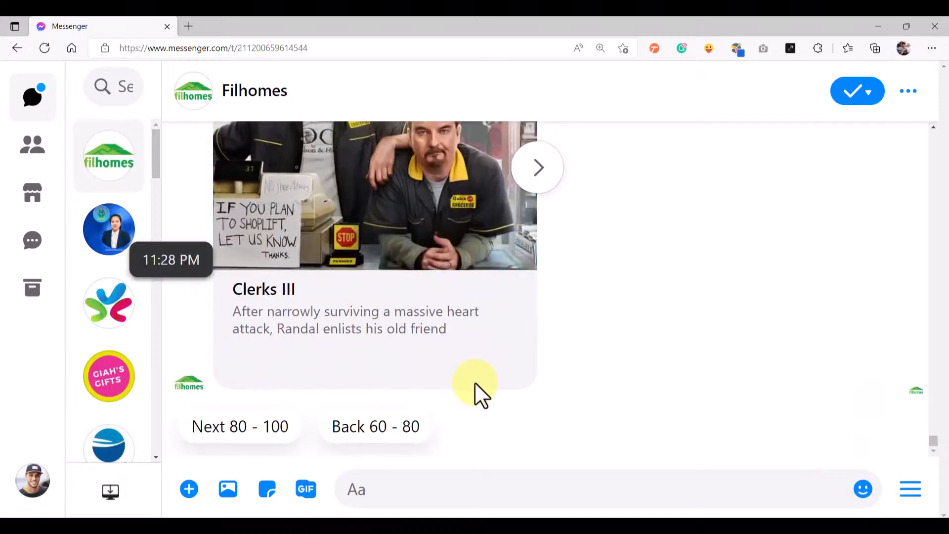
{"action": "scroll", "coordinate": [530, 282], "scroll_direction": "up", "scroll_amount": 10}
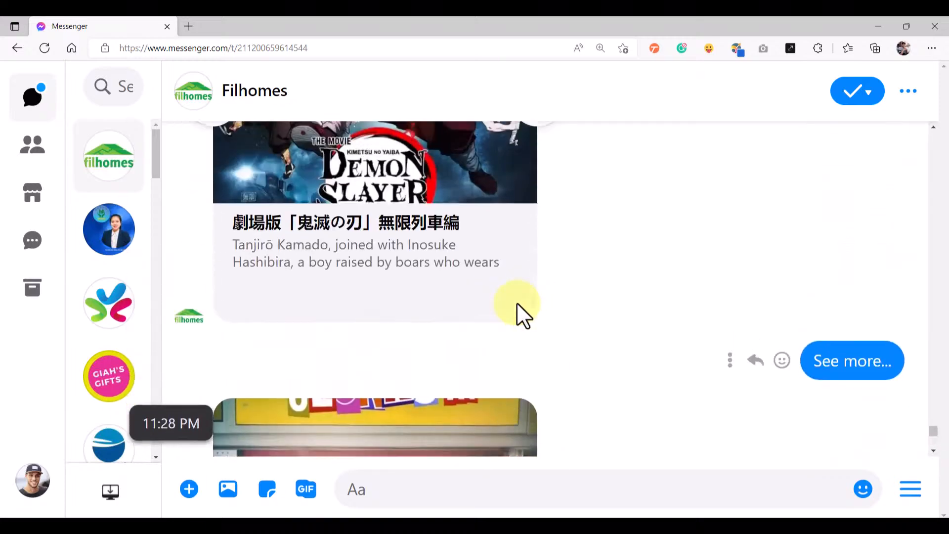
{"action": "scroll", "coordinate": [517, 303], "scroll_direction": "down", "scroll_amount": 10}
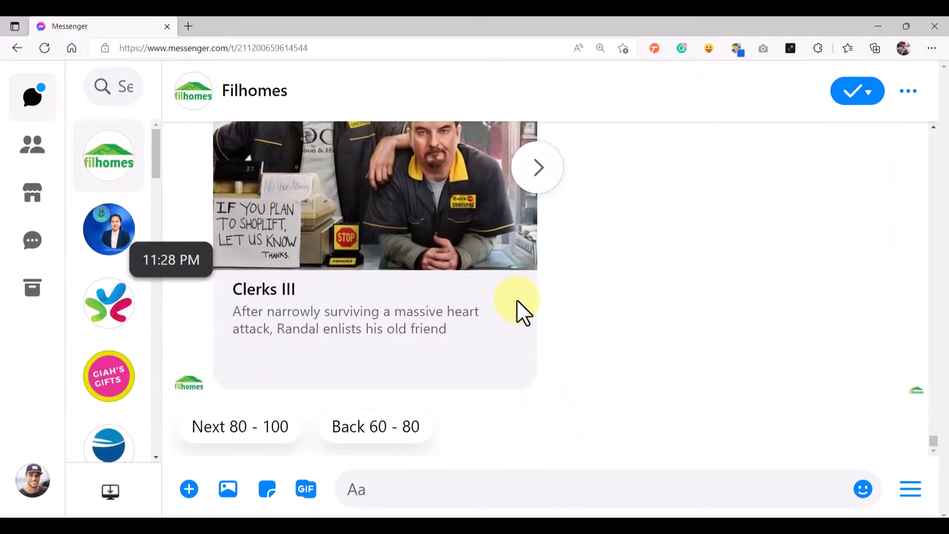
{"action": "scroll", "coordinate": [512, 305], "scroll_direction": "up", "scroll_amount": 8}
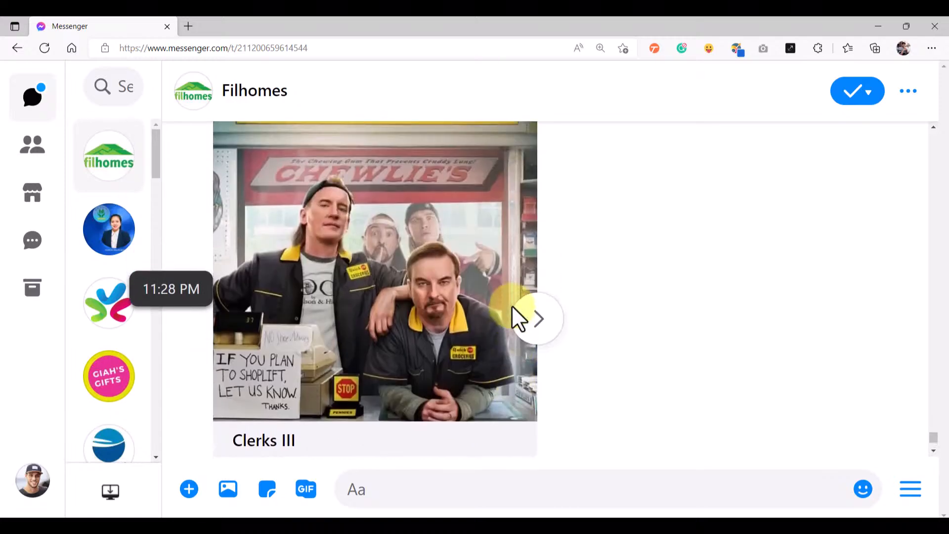
{"action": "scroll", "coordinate": [512, 306], "scroll_direction": "up", "scroll_amount": 4}
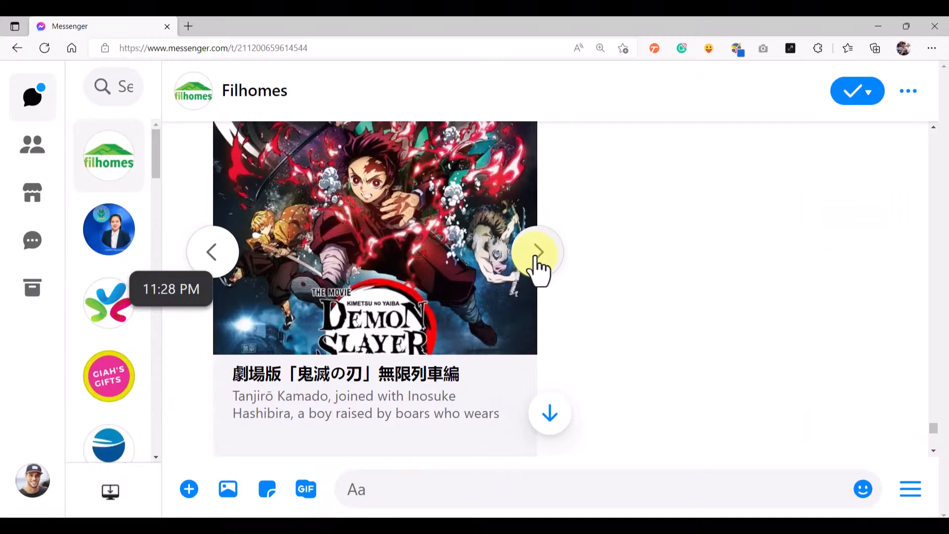
{"action": "scroll", "coordinate": [539, 267], "scroll_direction": "up", "scroll_amount": 4}
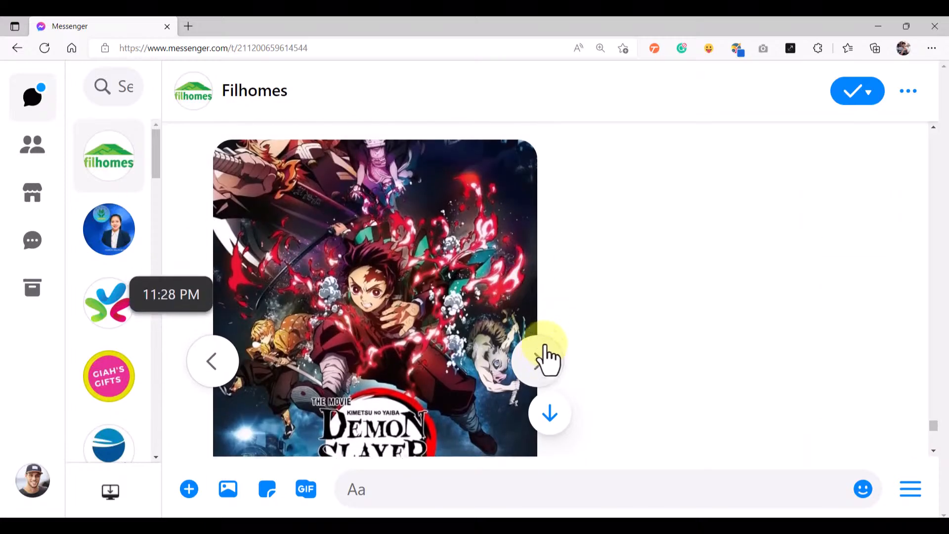
{"action": "scroll", "coordinate": [543, 344], "scroll_direction": "down", "scroll_amount": 3}
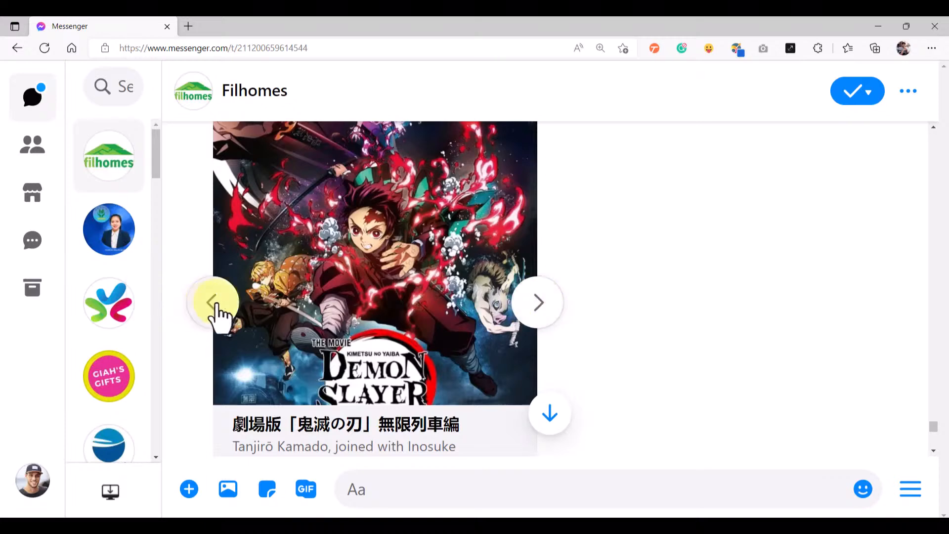
Return the Demon Slayer carousel to its View More Items card and highlight the card's title.
{"action": "scroll", "coordinate": [245, 309], "scroll_direction": "up", "scroll_amount": 1}
{"action": "left_click", "coordinate": [537, 352]}
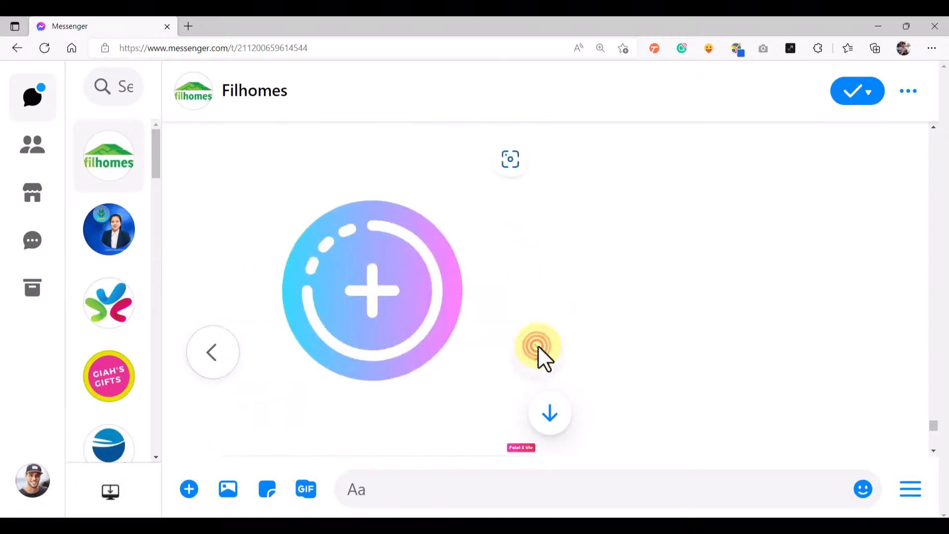
{"action": "scroll", "coordinate": [436, 351], "scroll_direction": "down", "scroll_amount": 2}
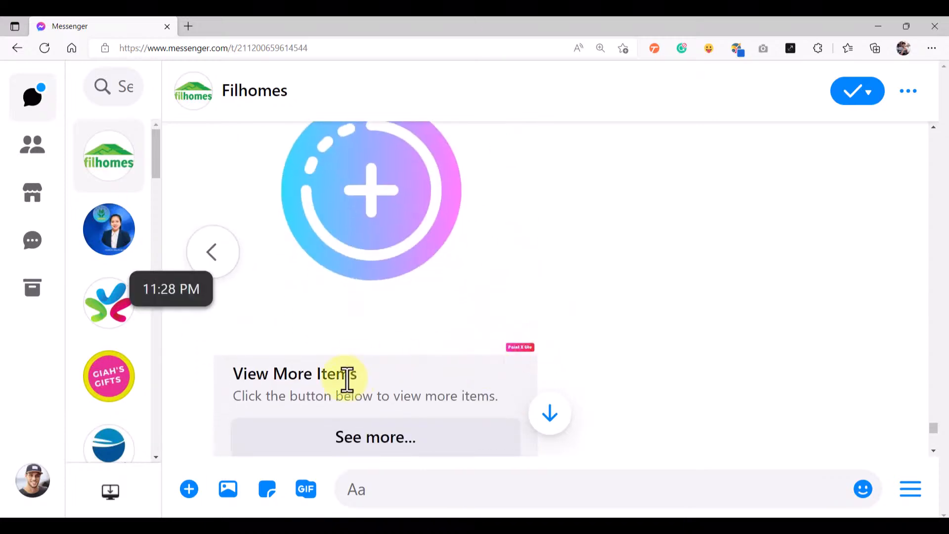
{"action": "scroll", "coordinate": [347, 378], "scroll_direction": "down", "scroll_amount": 1}
{"action": "left_click_drag", "start_coordinate": [373, 330], "coordinate": [233, 325]}
{"action": "scroll", "coordinate": [410, 328], "scroll_direction": "down", "scroll_amount": 6}
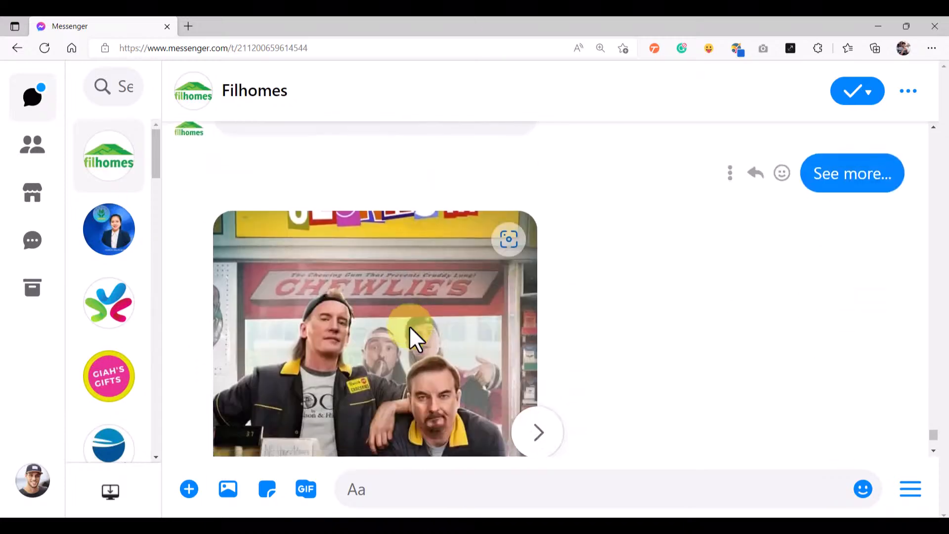
Browse the Clerks III carousel through to its View More Items card and request the following items with See more...
{"action": "left_click", "coordinate": [540, 324]}
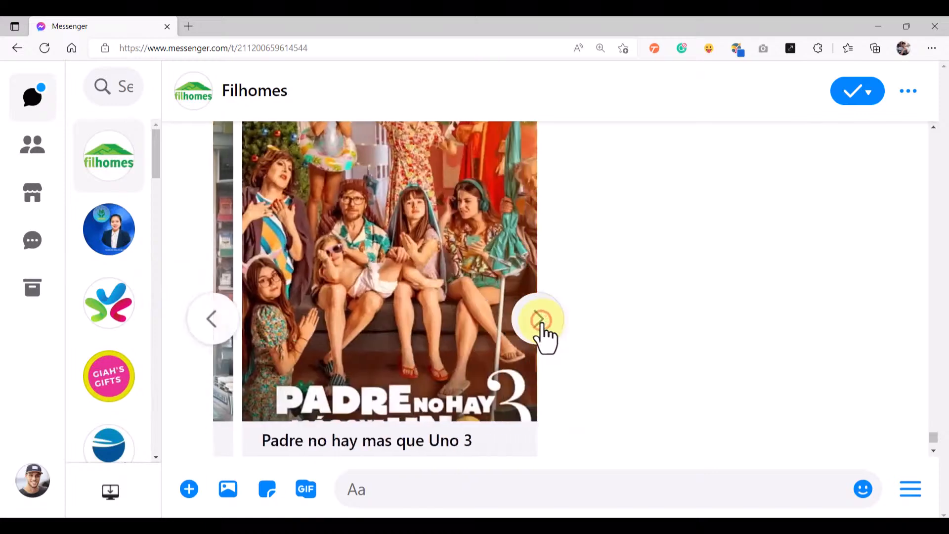
{"action": "left_click", "coordinate": [540, 324]}
{"action": "left_click", "coordinate": [540, 324]}
{"action": "left_click", "coordinate": [541, 321]}
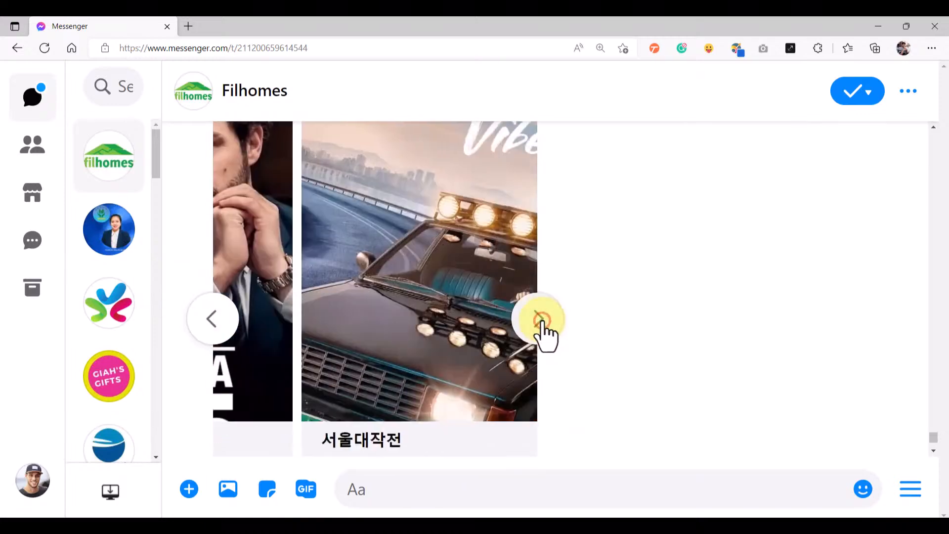
{"action": "left_click", "coordinate": [541, 321]}
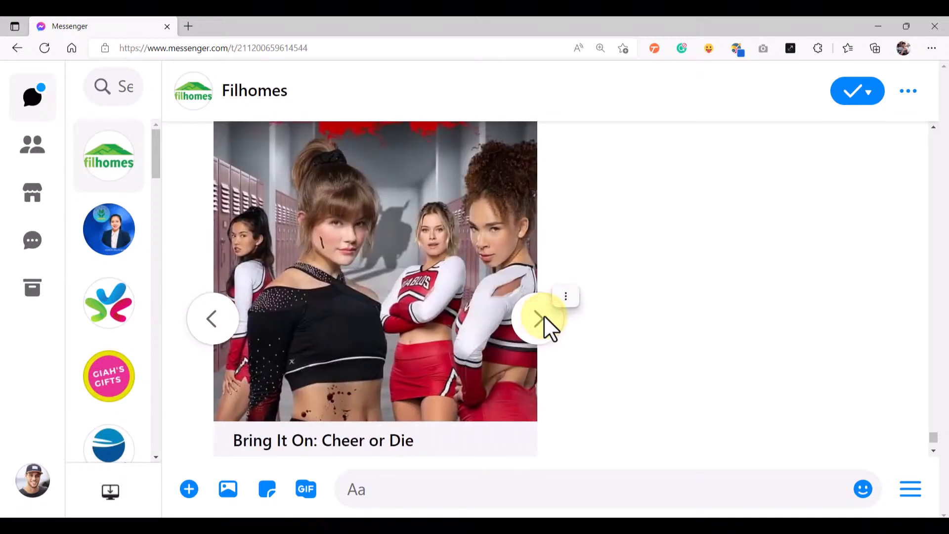
{"action": "left_click", "coordinate": [543, 319]}
{"action": "left_click", "coordinate": [544, 319]}
{"action": "left_click", "coordinate": [544, 319]}
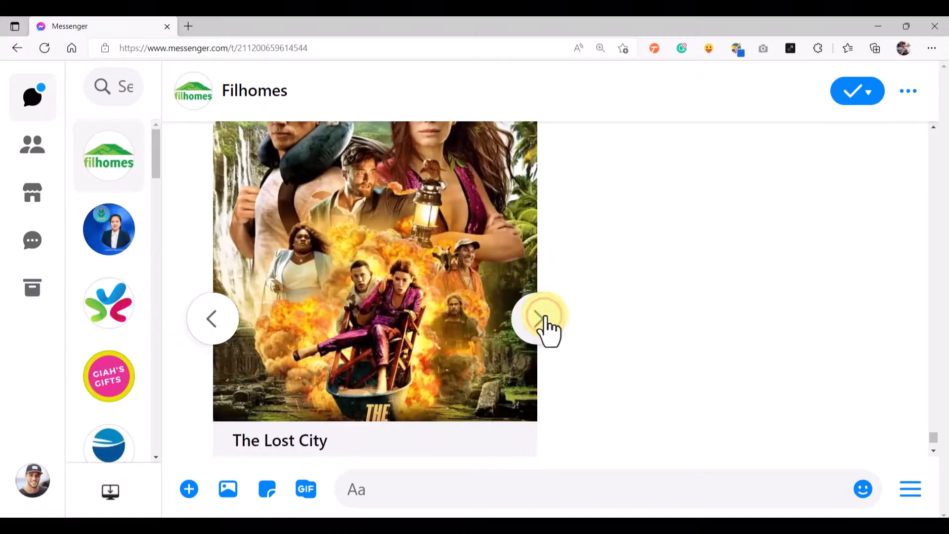
{"action": "left_click", "coordinate": [546, 318]}
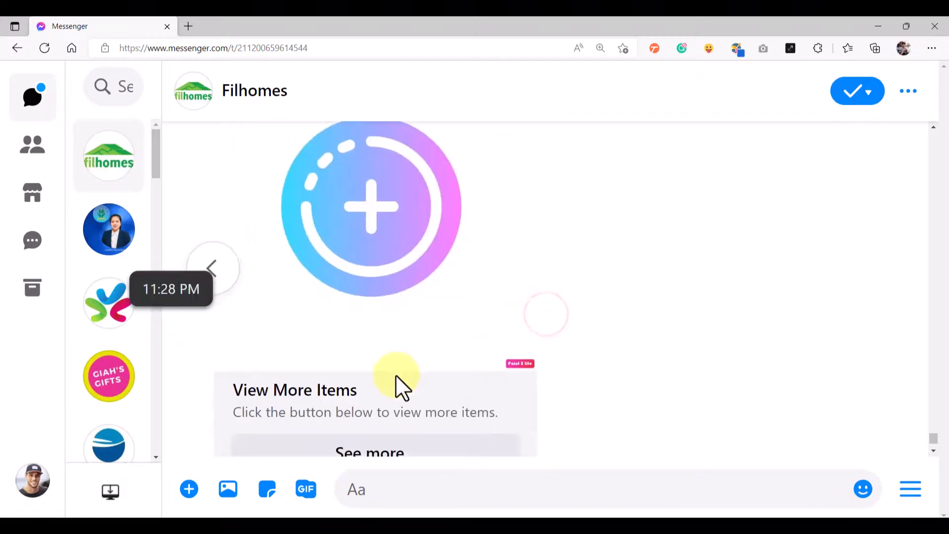
{"action": "left_click_drag", "start_coordinate": [364, 391], "coordinate": [267, 389]}
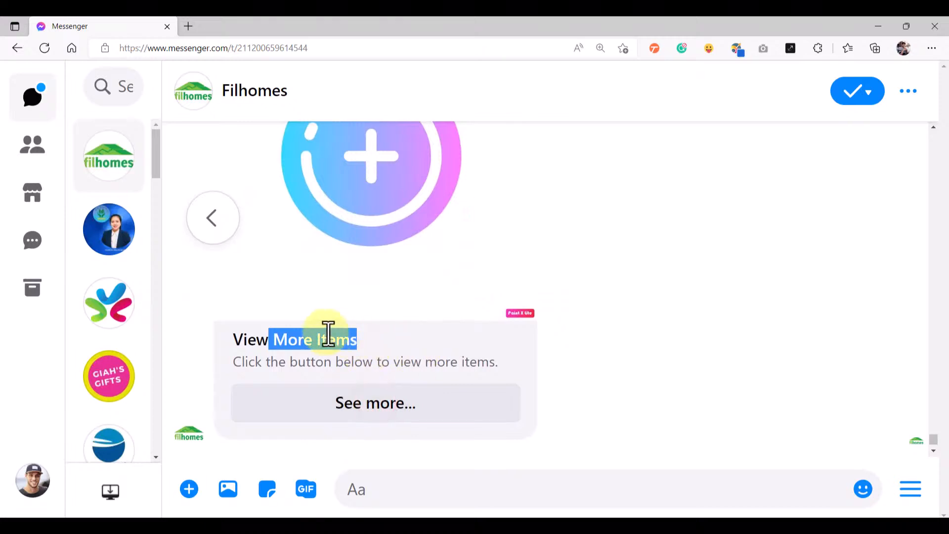
{"action": "left_click", "coordinate": [372, 391]}
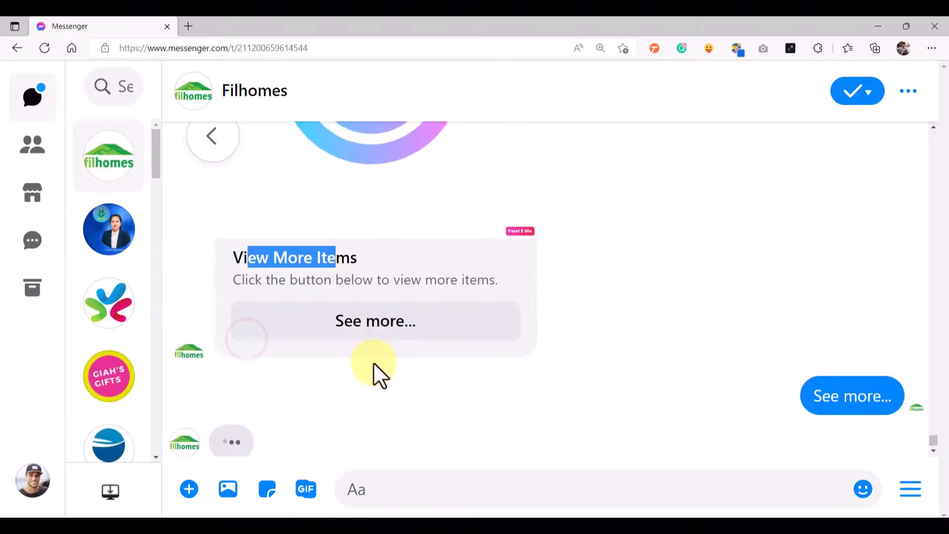
Browse the newly returned Dragon Knight carousel back and forth through to its last movie, Fantastic Beasts: The Secrets of Dumbledore.
{"action": "left_click", "coordinate": [687, 366]}
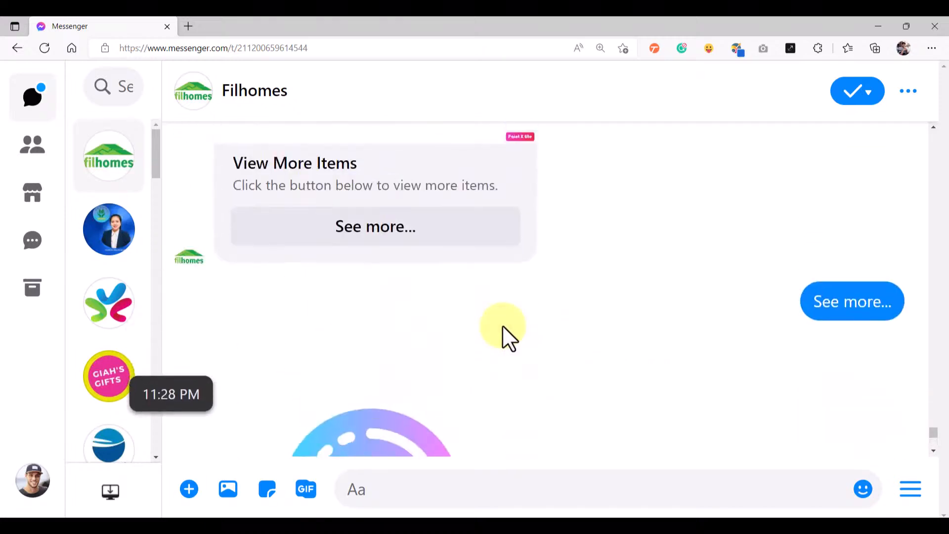
{"action": "scroll", "coordinate": [533, 324], "scroll_direction": "up", "scroll_amount": 3}
{"action": "scroll", "coordinate": [505, 327], "scroll_direction": "down", "scroll_amount": 6}
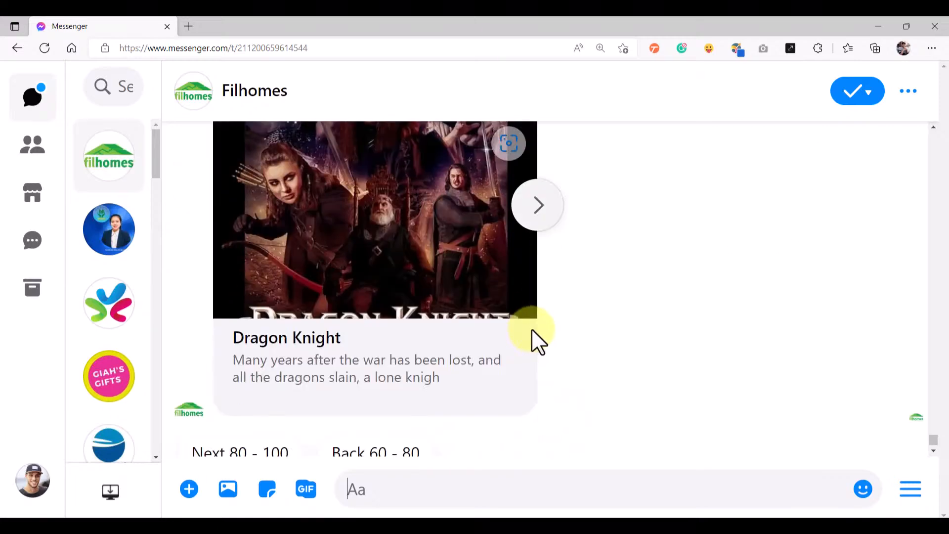
{"action": "scroll", "coordinate": [542, 312], "scroll_direction": "up", "scroll_amount": 1}
{"action": "left_click", "coordinate": [544, 334]}
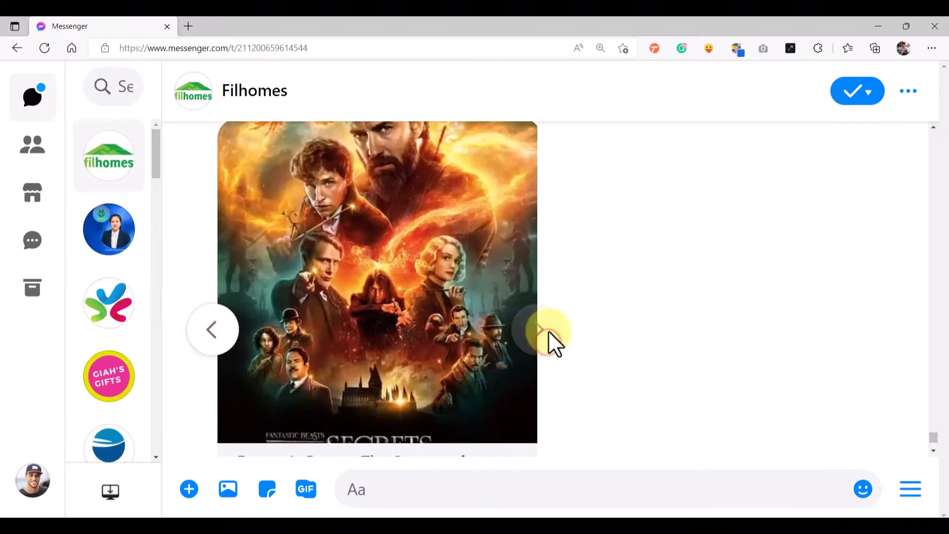
{"action": "left_click", "coordinate": [221, 336]}
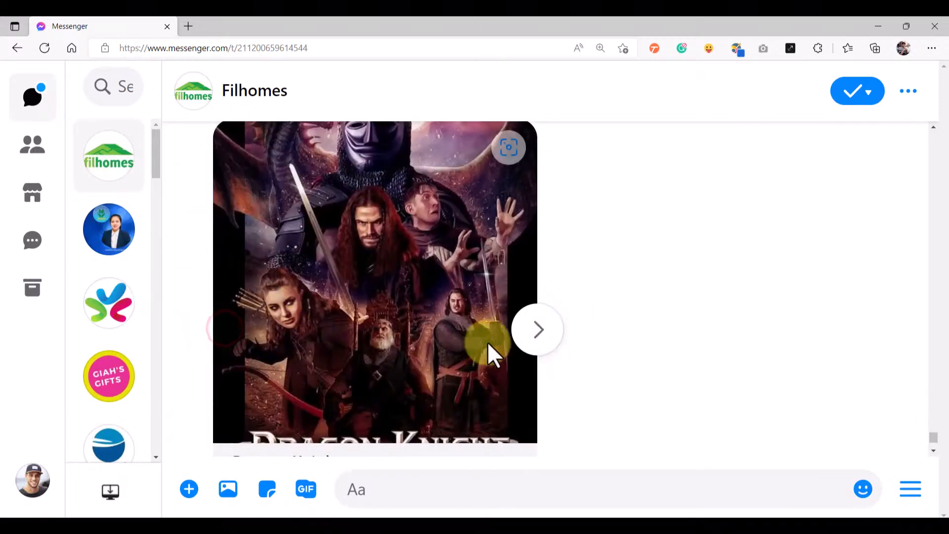
{"action": "left_click", "coordinate": [524, 339]}
{"action": "scroll", "coordinate": [434, 336], "scroll_direction": "down", "scroll_amount": 3}
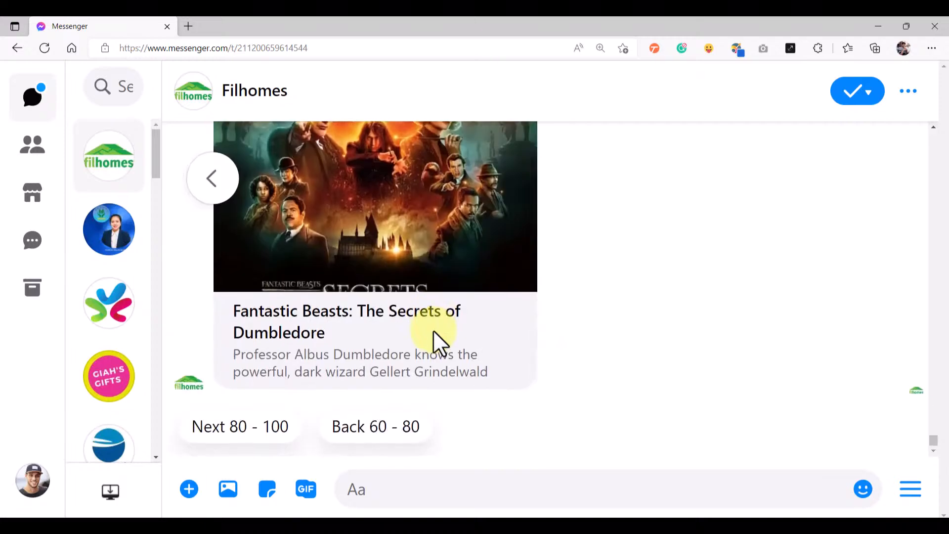
Choose the Next 80 - 100 quick reply and look over the returned movie carousel and its new quick replies.
{"action": "left_click", "coordinate": [237, 429]}
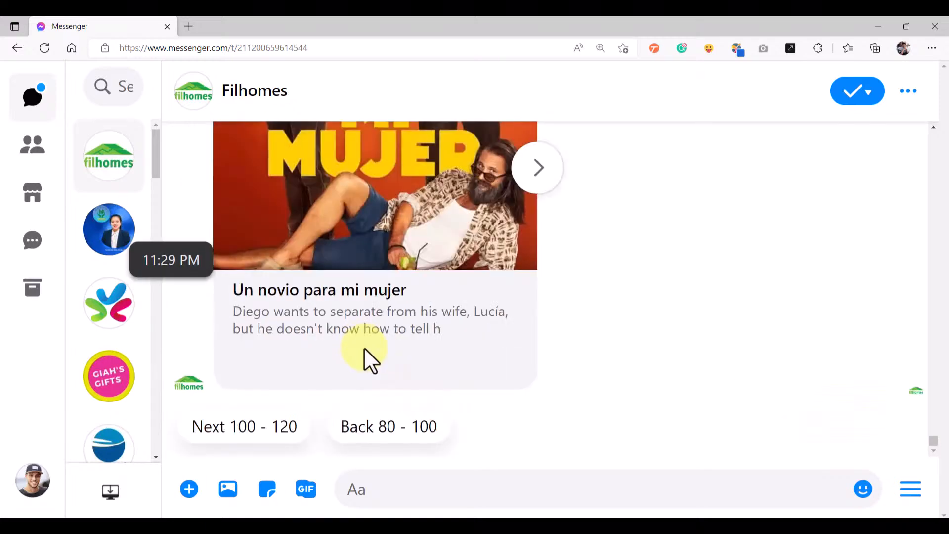
{"action": "scroll", "coordinate": [478, 277], "scroll_direction": "up", "scroll_amount": 1}
{"action": "scroll", "coordinate": [479, 272], "scroll_direction": "down", "scroll_amount": 1}
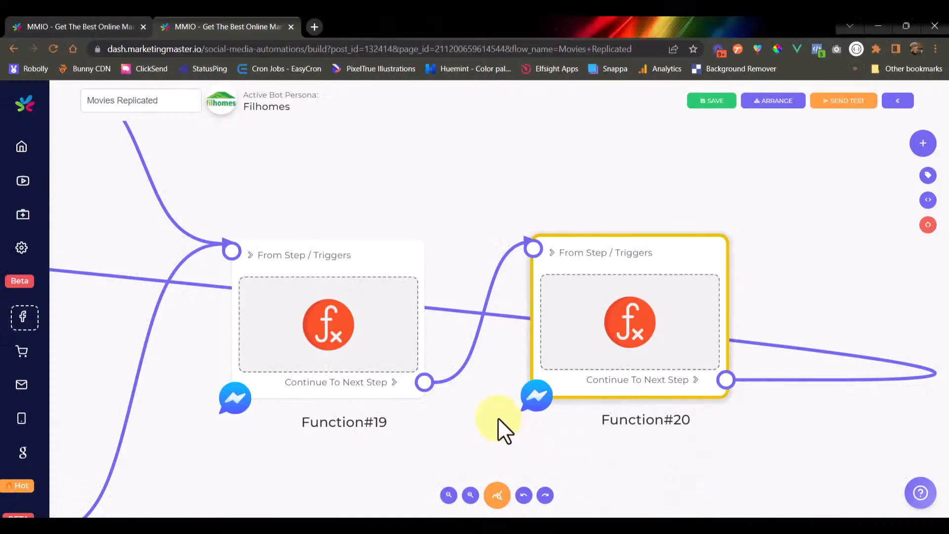
Switch to the Movies Replicated flow in the MMIO builder and check the dynamic carousel's data source type.
{"action": "scroll", "coordinate": [497, 417], "scroll_direction": "down", "scroll_amount": 5}
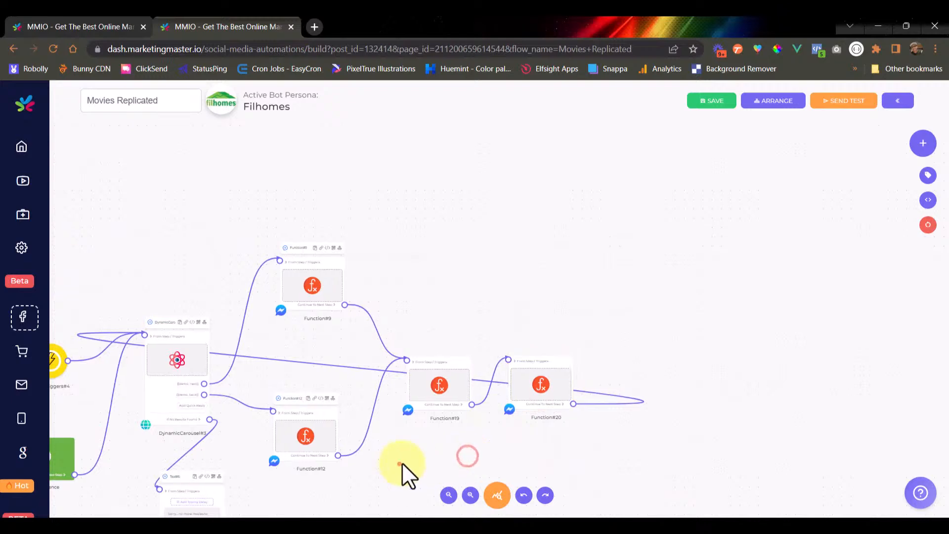
{"action": "left_click_drag", "start_coordinate": [401, 463], "coordinate": [524, 387]}
{"action": "left_click_drag", "start_coordinate": [431, 289], "coordinate": [475, 263]}
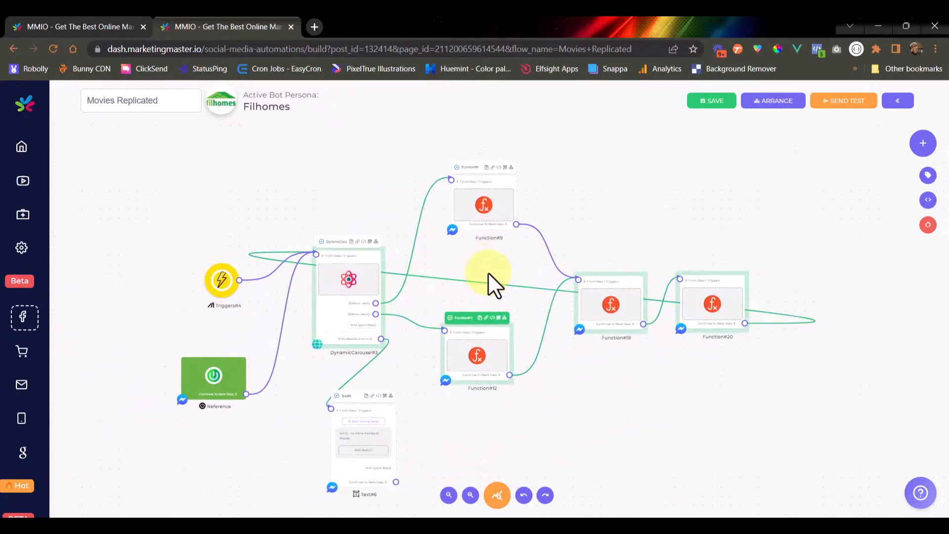
{"action": "double_click", "coordinate": [366, 276]}
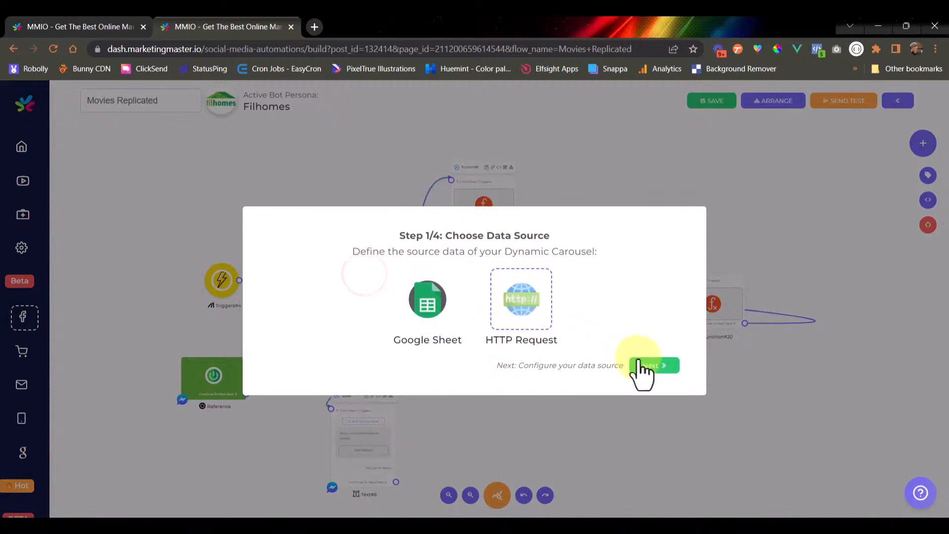
{"action": "left_click", "coordinate": [711, 400]}
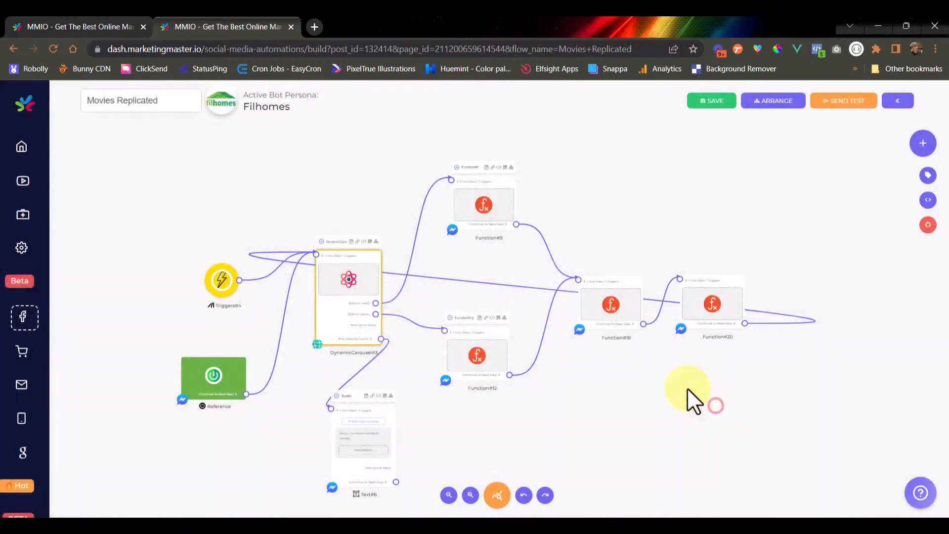
Review the JavaScript code and output variable of Function#9, leaving the function without changes.
{"action": "left_click", "coordinate": [484, 208]}
{"action": "double_click", "coordinate": [483, 218]}
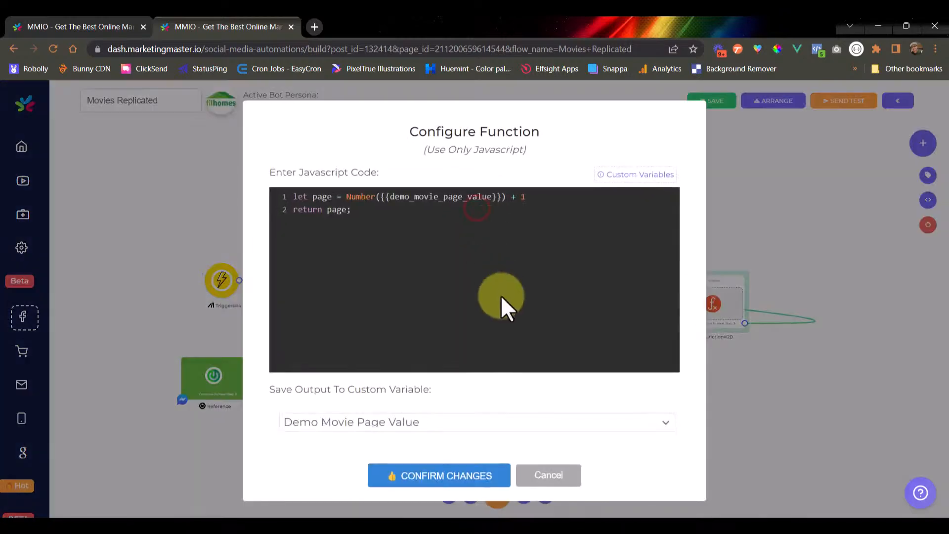
{"action": "left_click", "coordinate": [549, 477]}
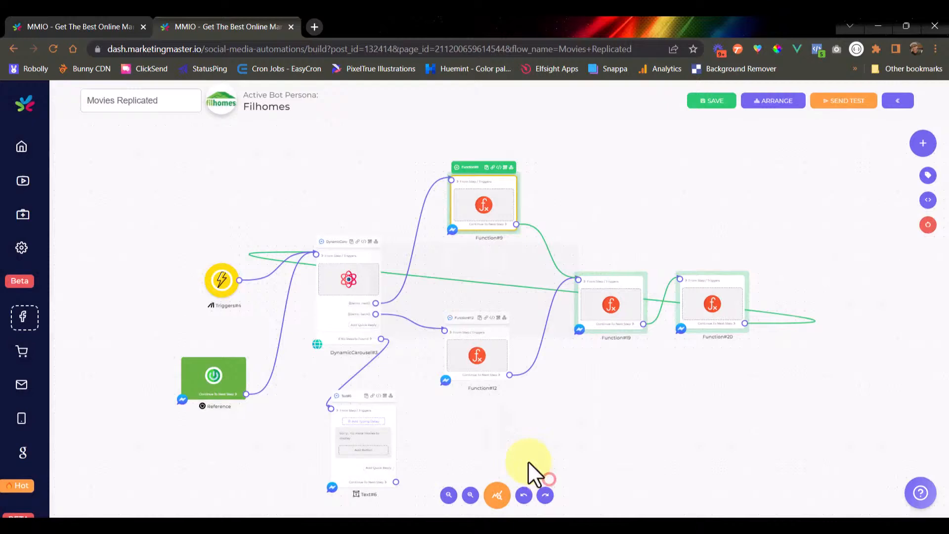
Examine the page parameter in the dynamic carousel's HTTP request configuration and close the configuration.
{"action": "left_click", "coordinate": [369, 297]}
{"action": "double_click", "coordinate": [365, 281]}
{"action": "left_click", "coordinate": [665, 361]}
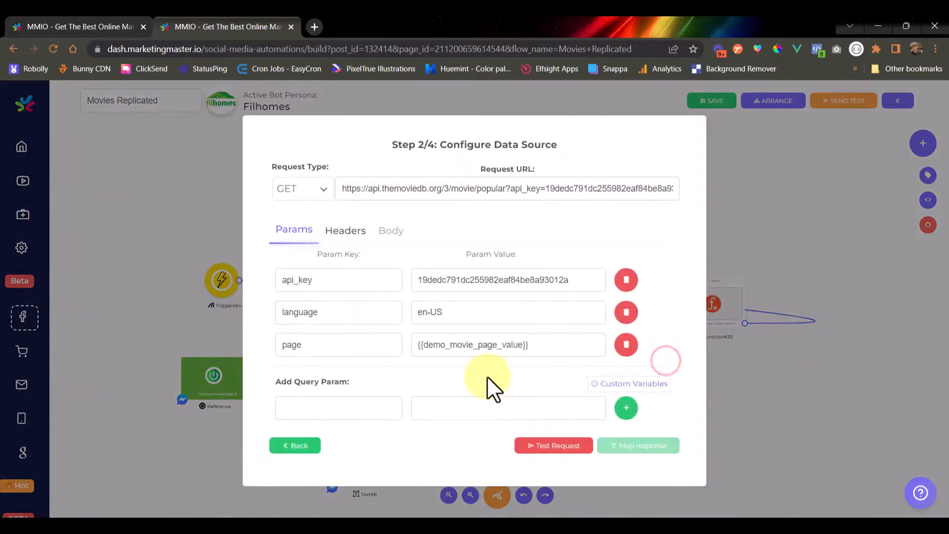
{"action": "left_click_drag", "start_coordinate": [558, 344], "coordinate": [364, 345]}
{"action": "left_click", "coordinate": [435, 375]}
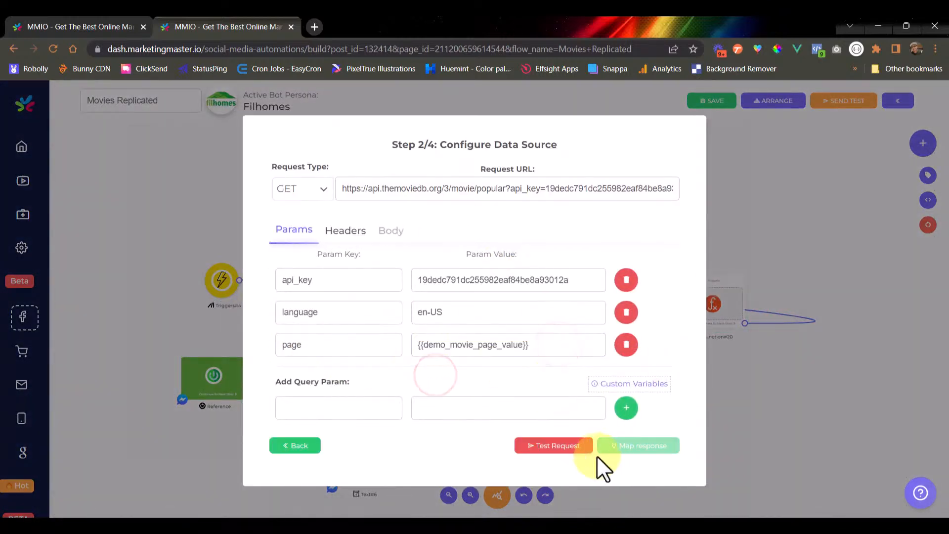
{"action": "left_click", "coordinate": [790, 209]}
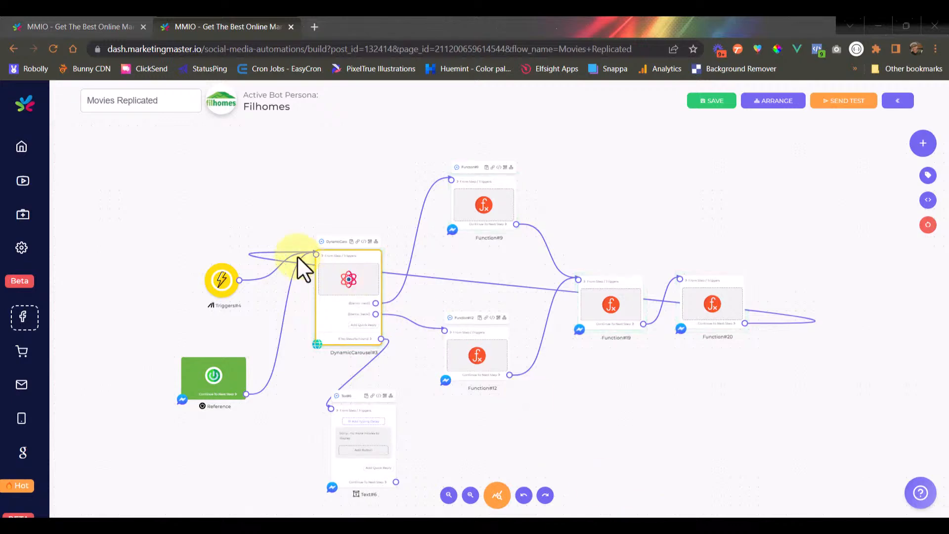
Reopen the dynamic carousel's HTTP request configuration and view its custom headers section.
{"action": "left_click", "coordinate": [351, 280]}
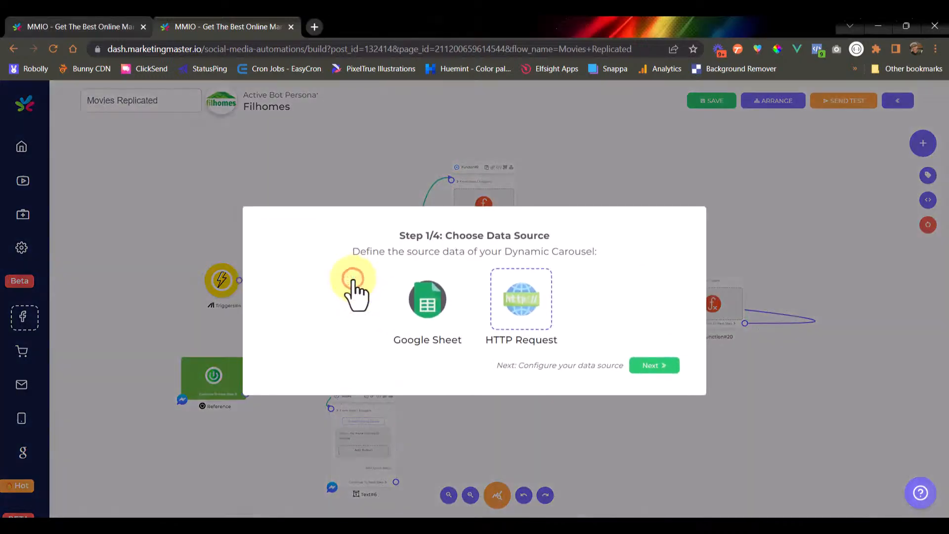
{"action": "left_click", "coordinate": [660, 371]}
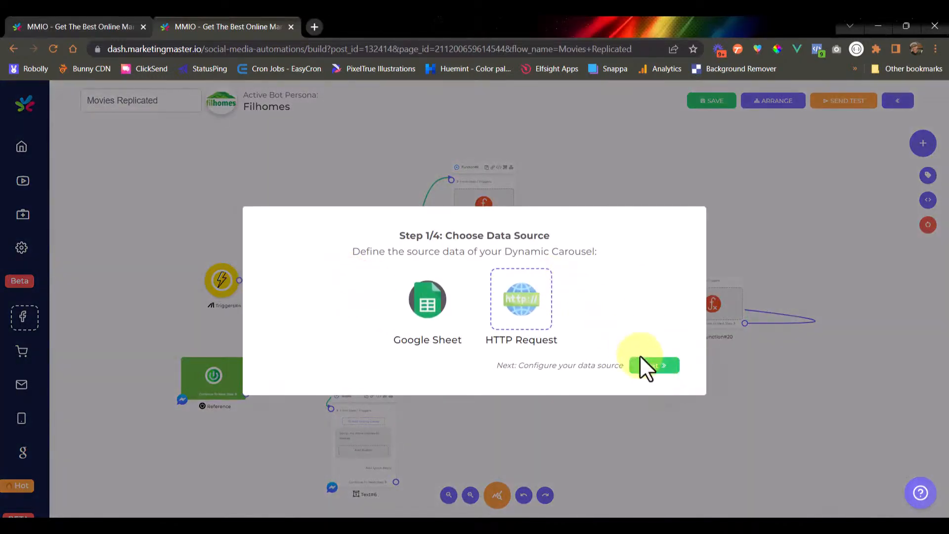
{"action": "left_click", "coordinate": [646, 367]}
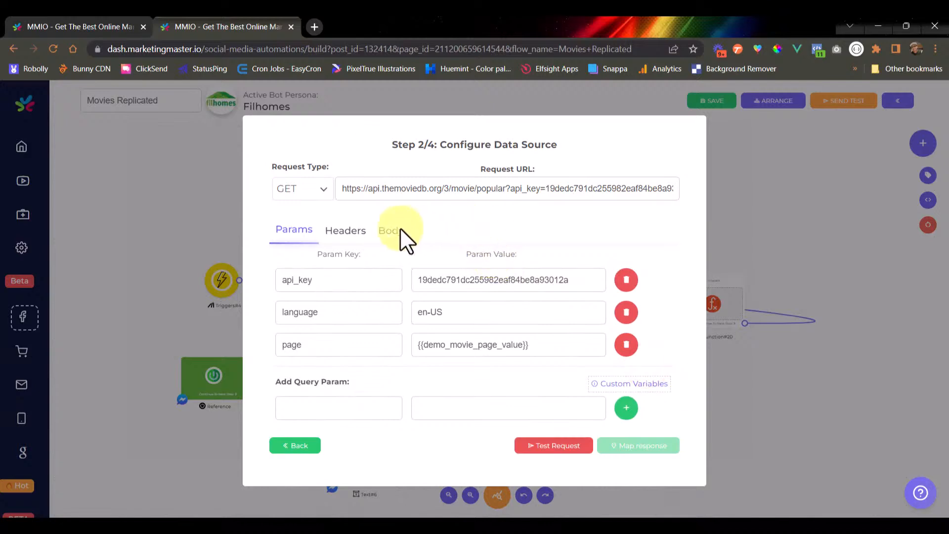
{"action": "left_click", "coordinate": [355, 229]}
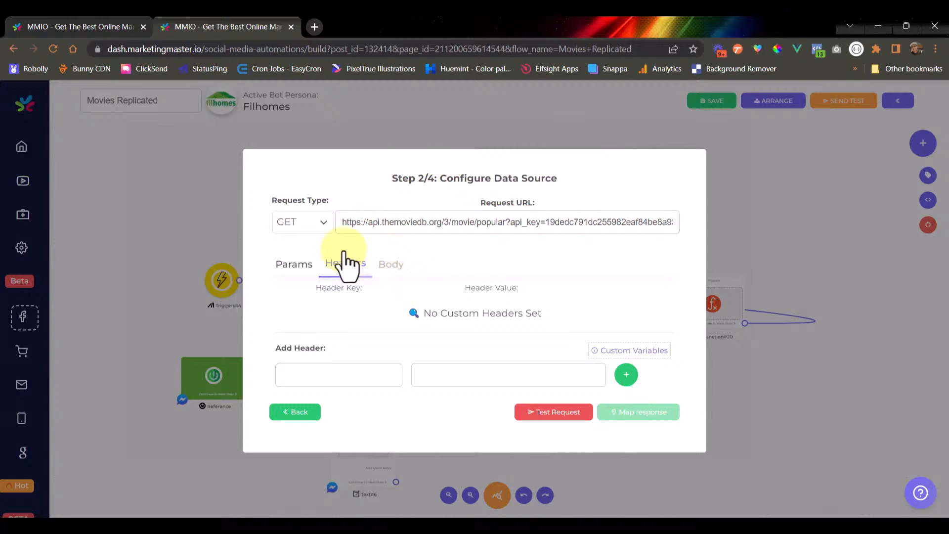
Try the POST request type, view the request's JSON body editor, and leave the configuration without saving.
{"action": "left_click", "coordinate": [322, 223]}
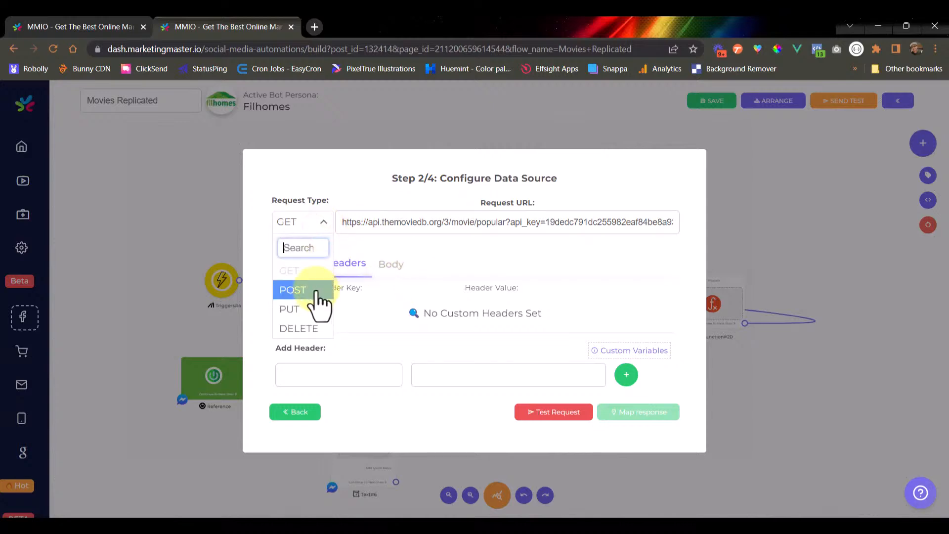
{"action": "left_click", "coordinate": [317, 292]}
{"action": "left_click", "coordinate": [400, 269]}
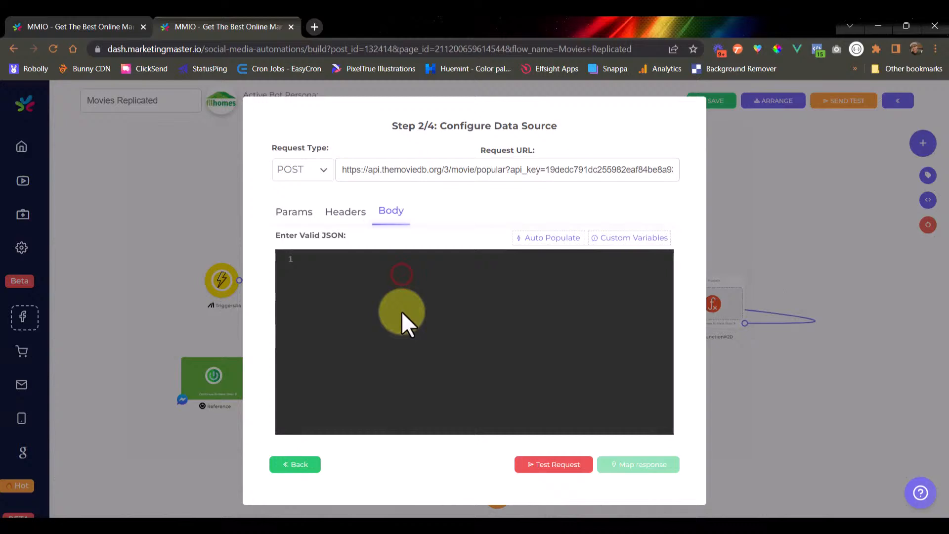
{"action": "left_click", "coordinate": [390, 262]}
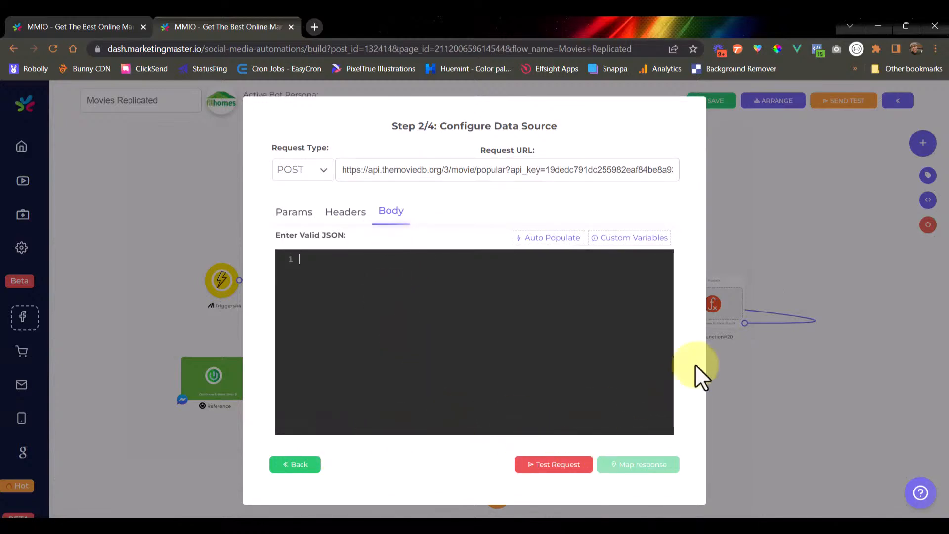
{"action": "left_click", "coordinate": [779, 396]}
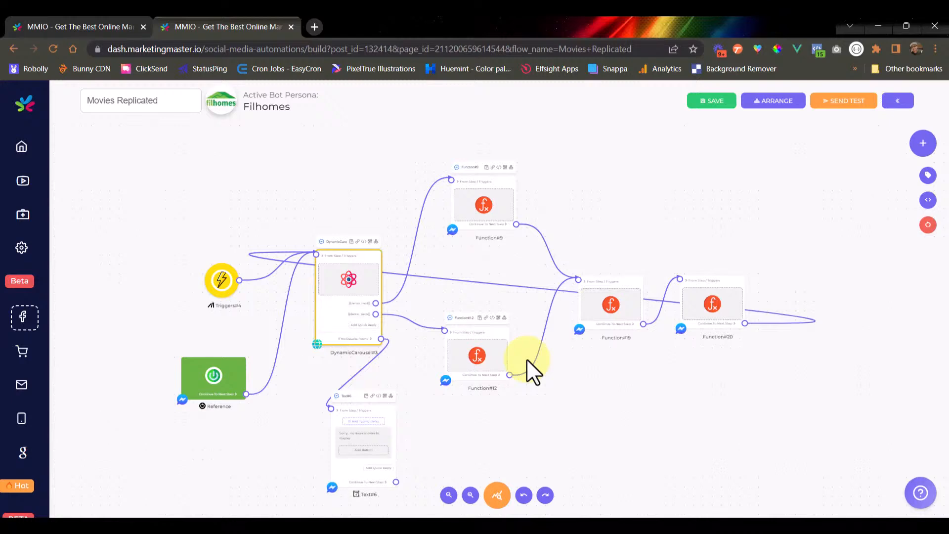
Bring up the dynamic carousel's data source selection again from the flow.
{"action": "left_click", "coordinate": [371, 274]}
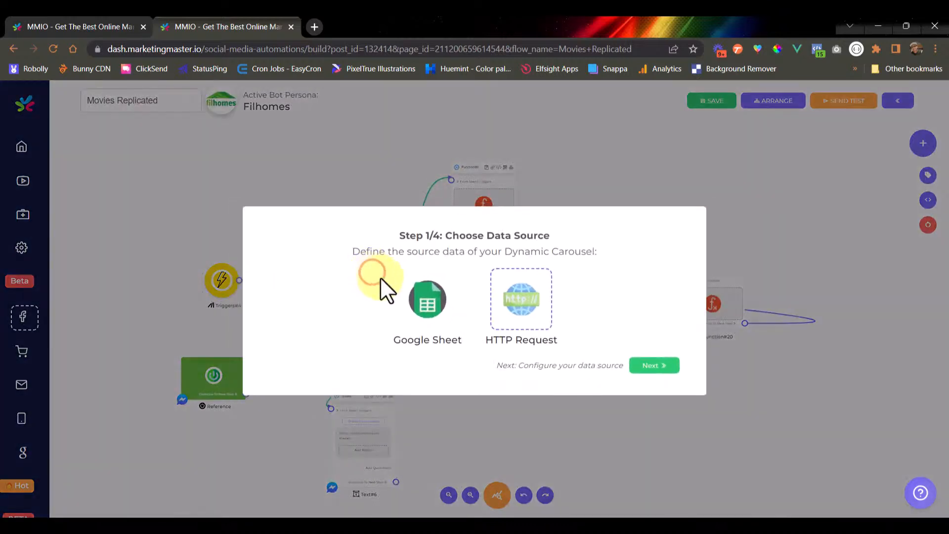